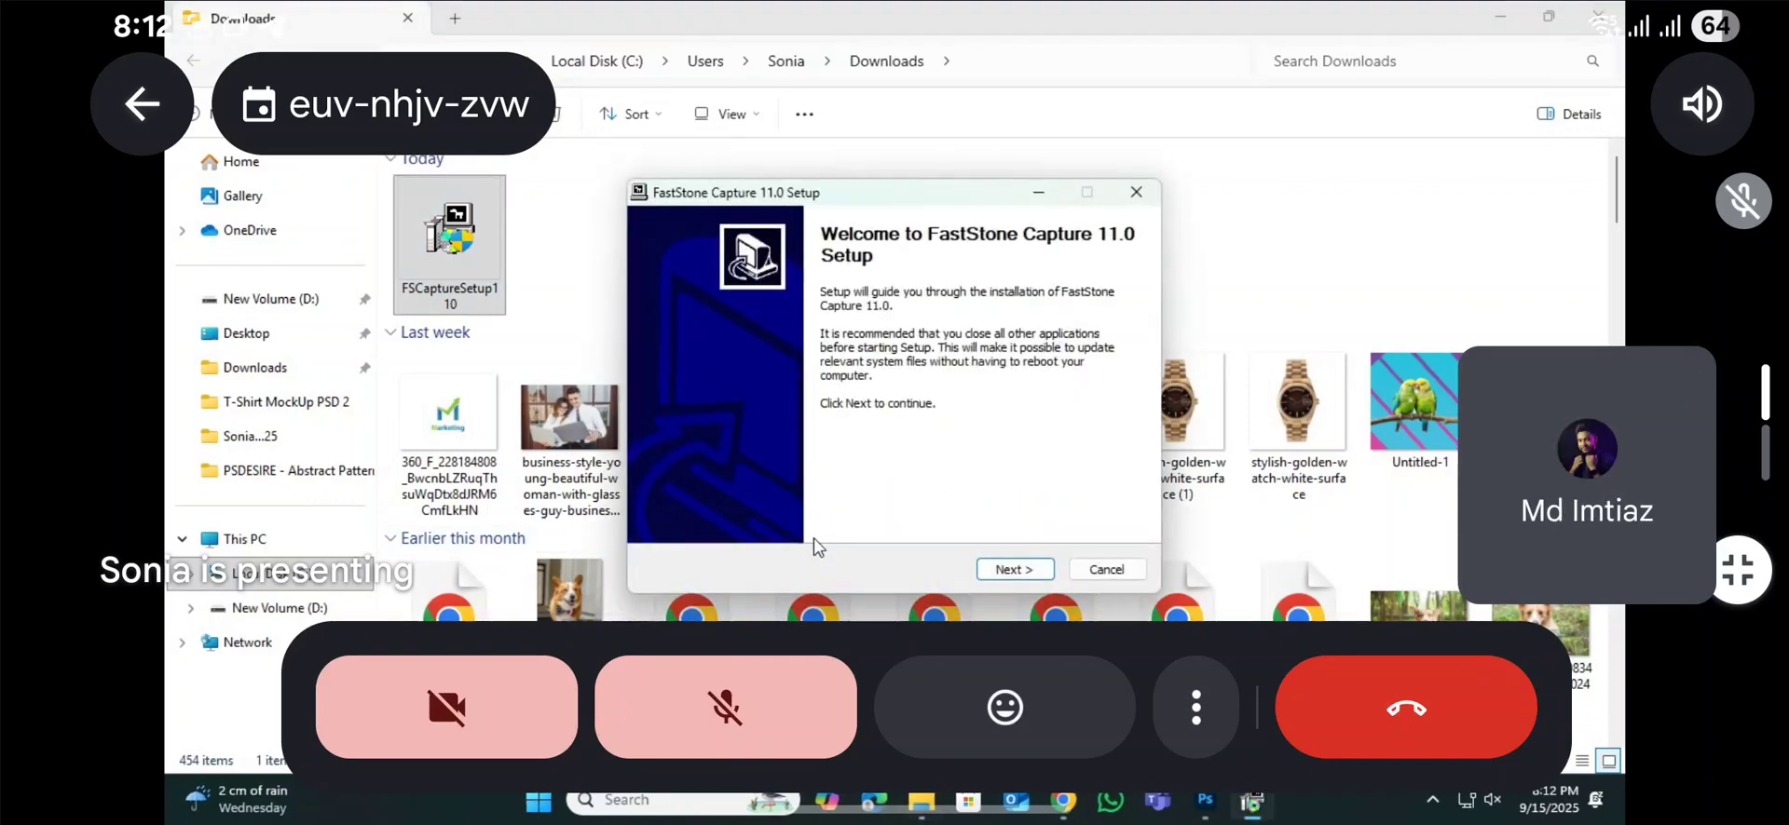
Step: Install FastStone Capture 11.0 in its default folder, accepting the license agreement, and finish the setup
click(1012, 570)
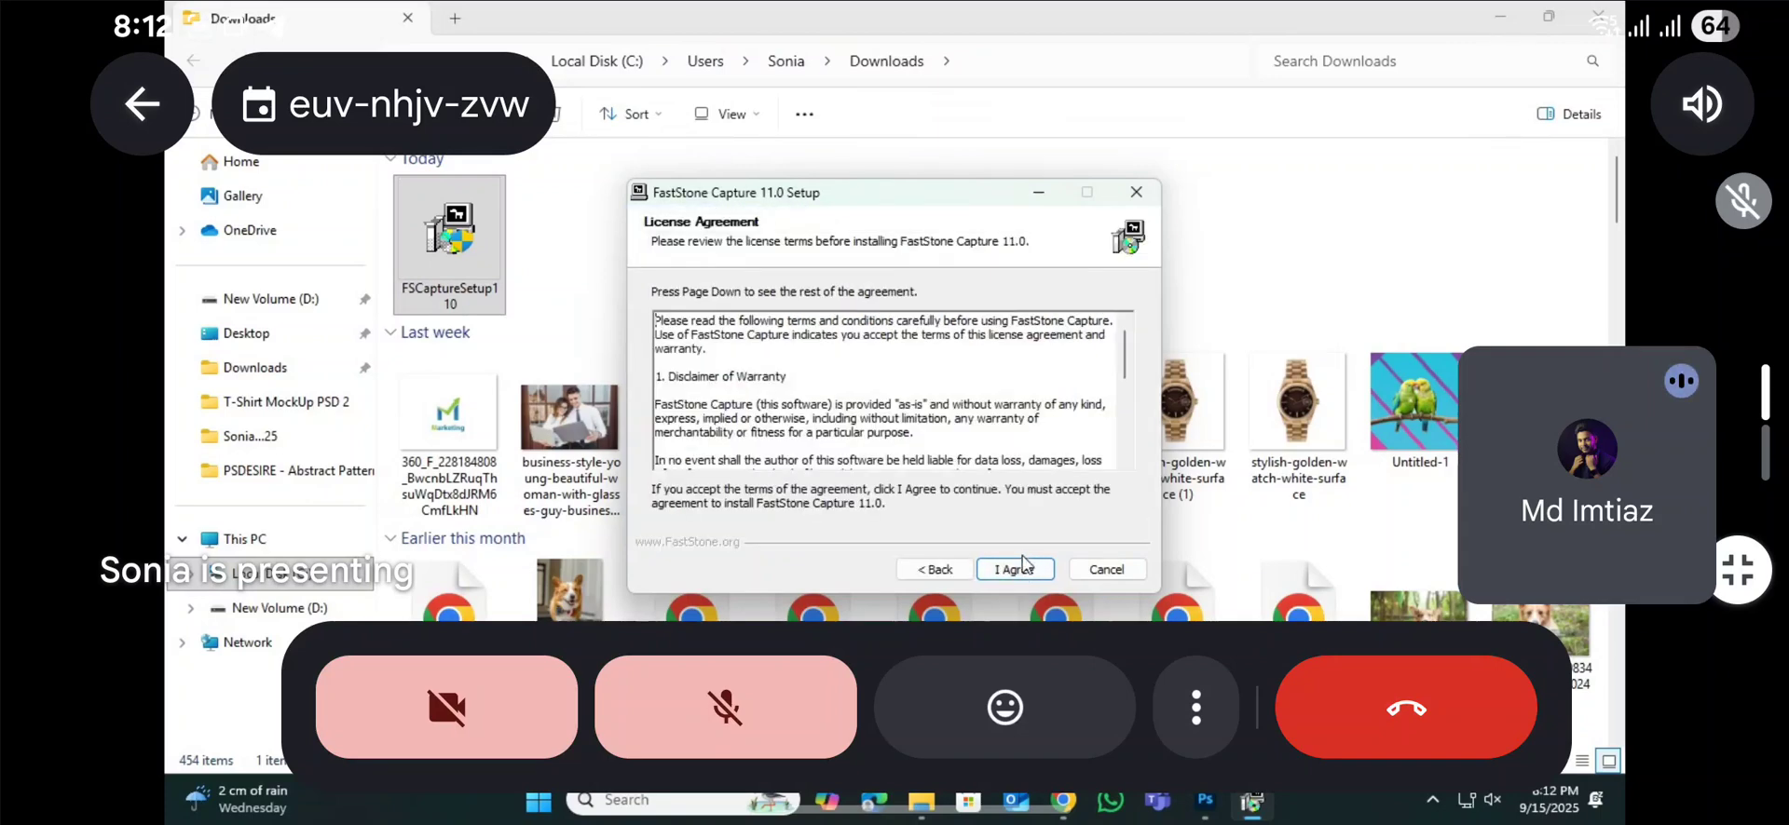
click(1019, 571)
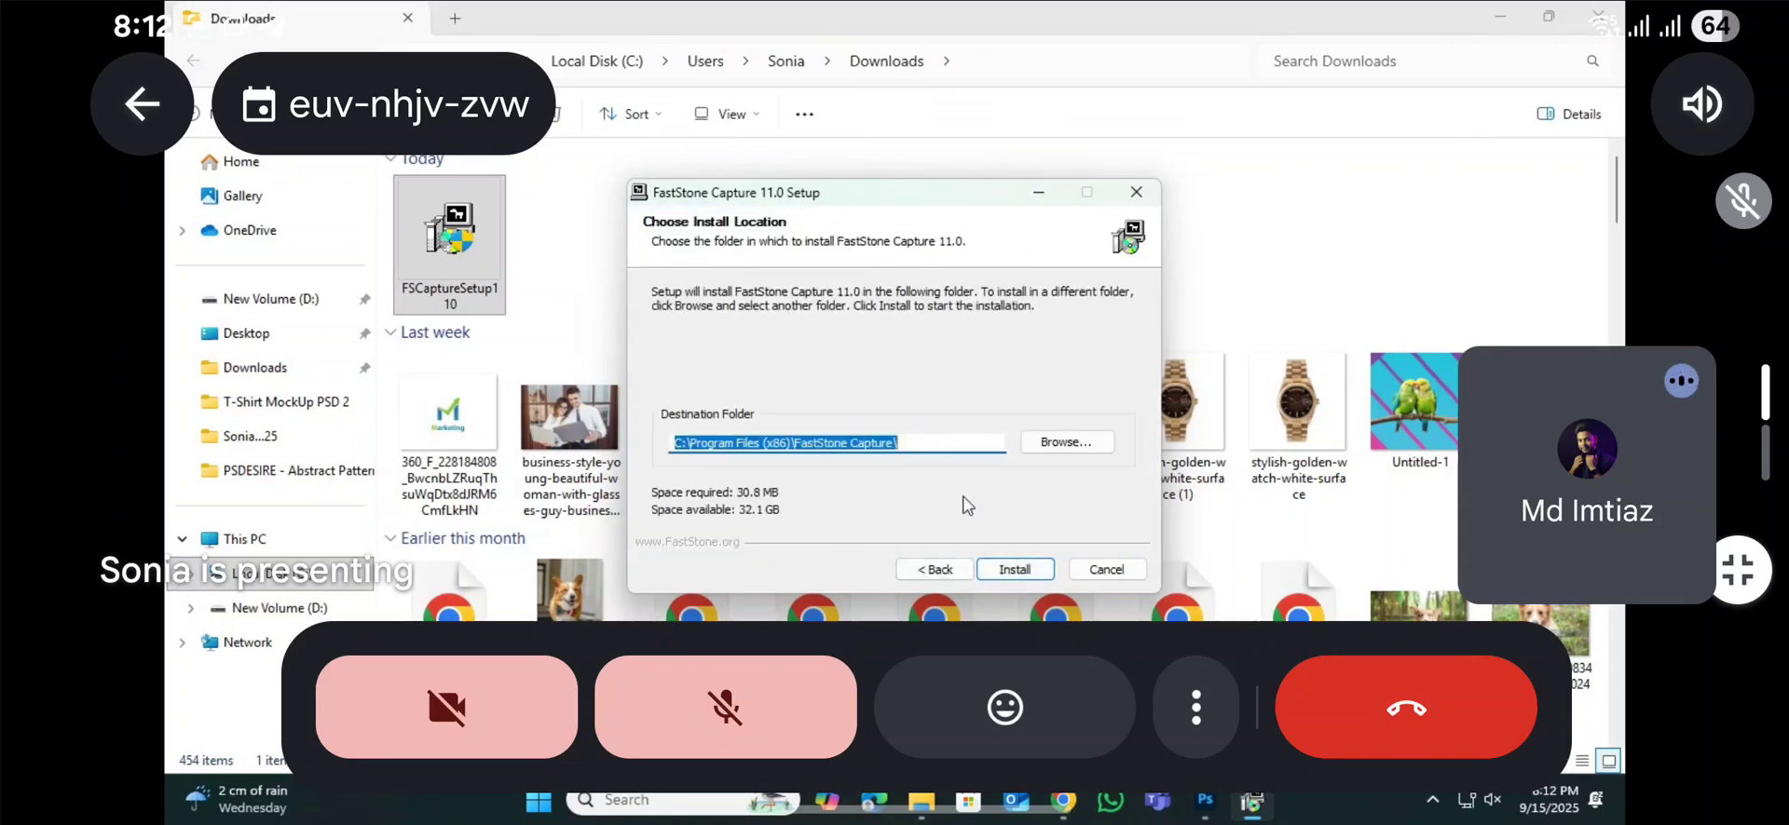
click(1021, 570)
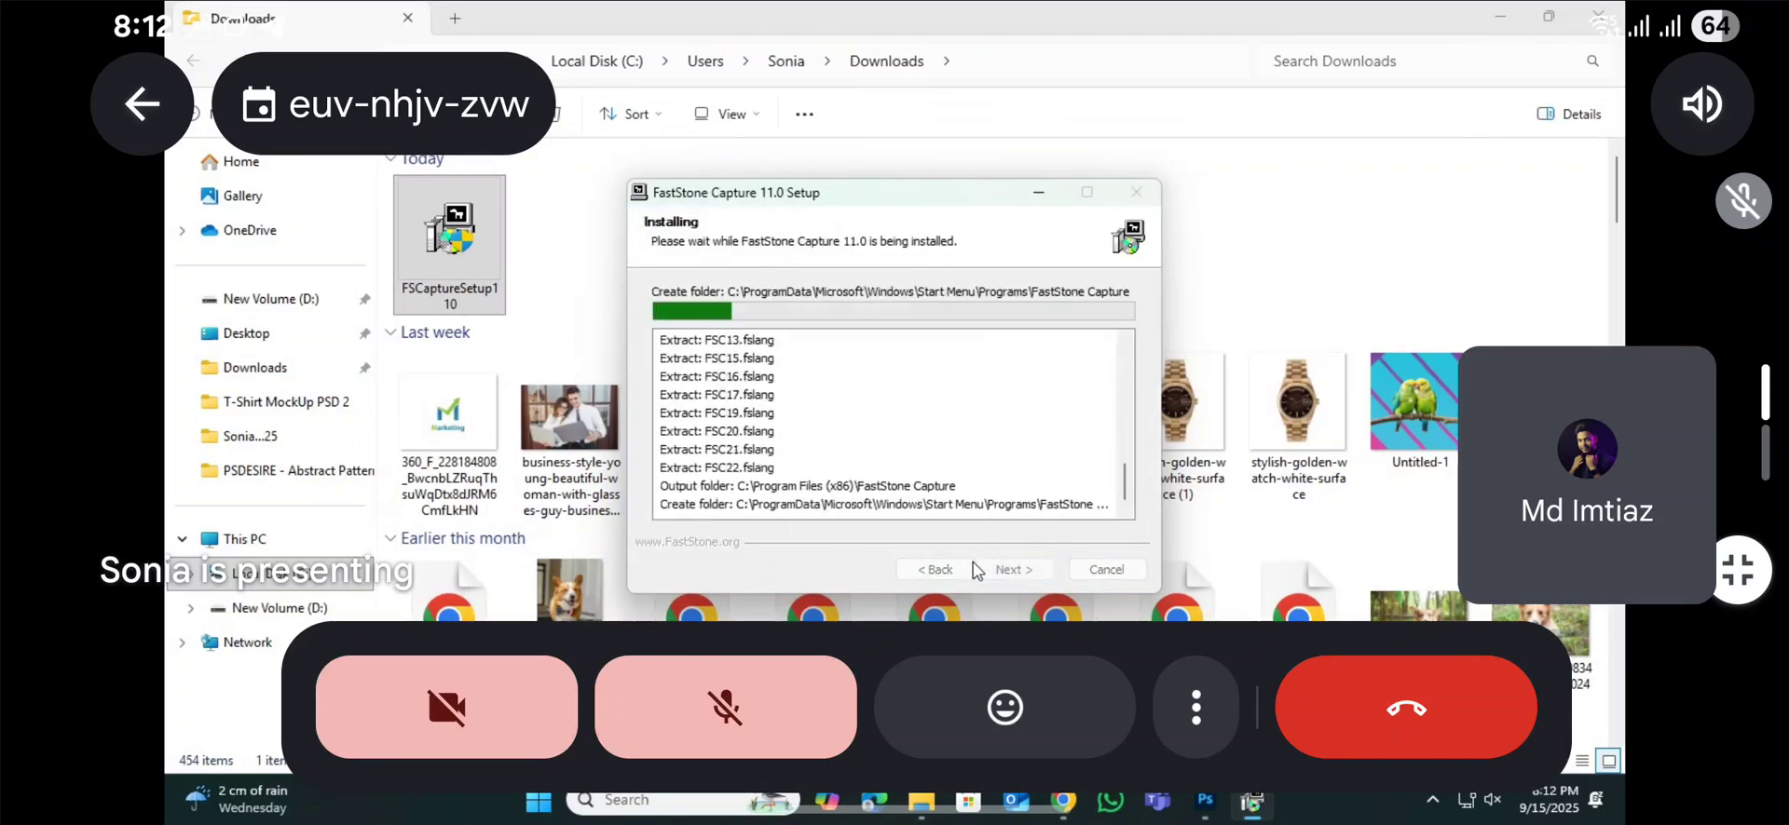
click(1014, 570)
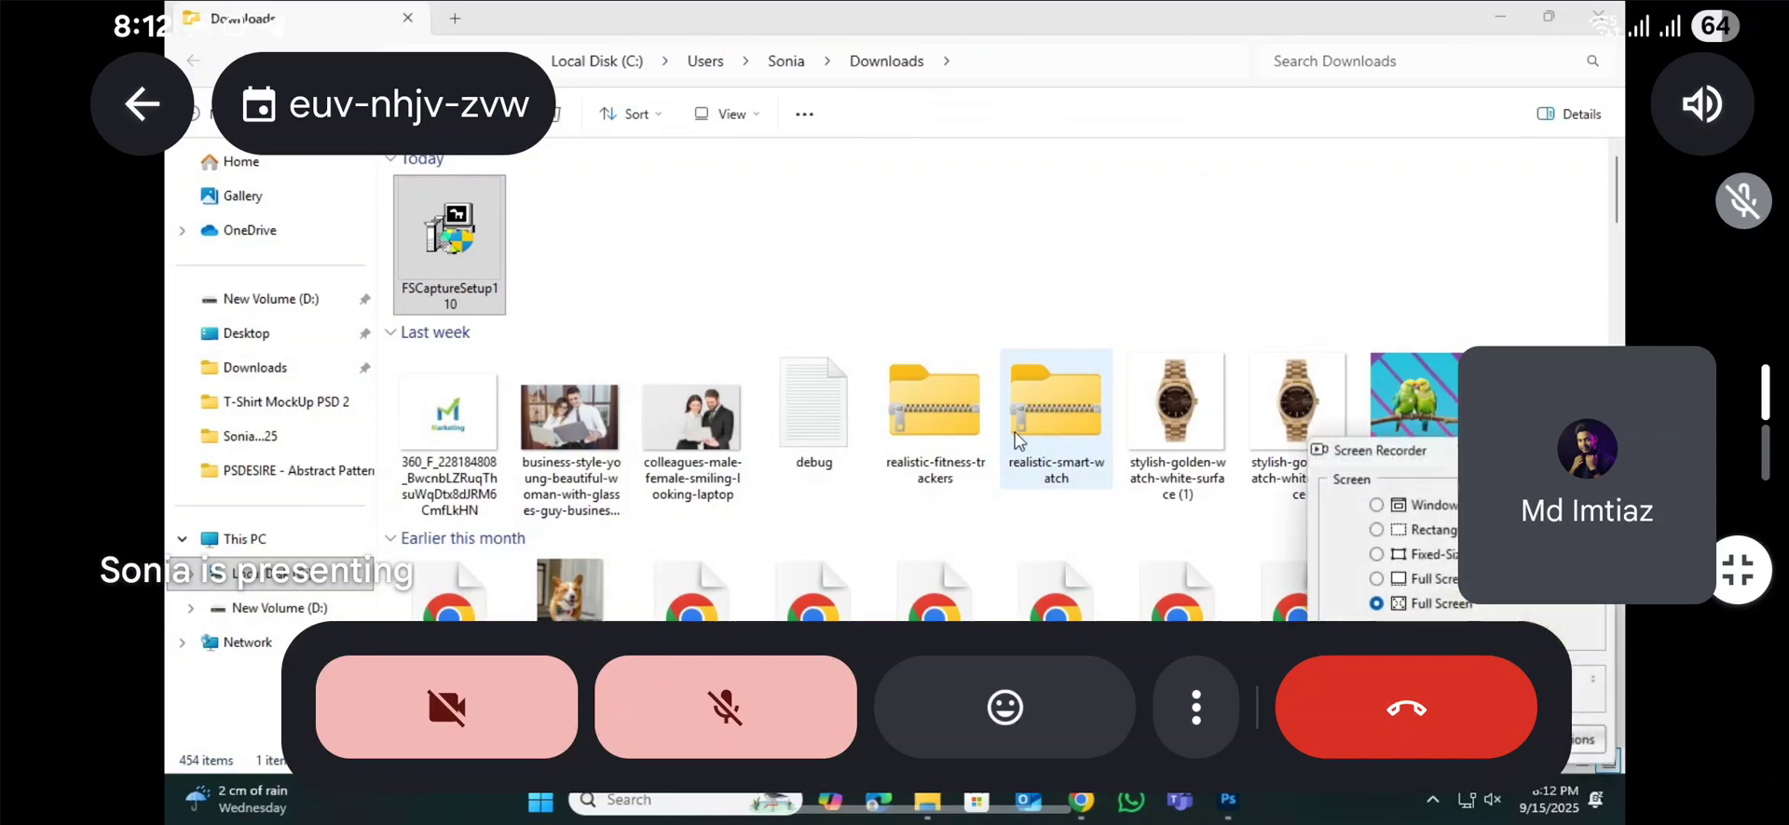
Step: Review the output and audio settings in the Screen Recorder options and accept them as they are
drag(1402, 445, 1069, 279)
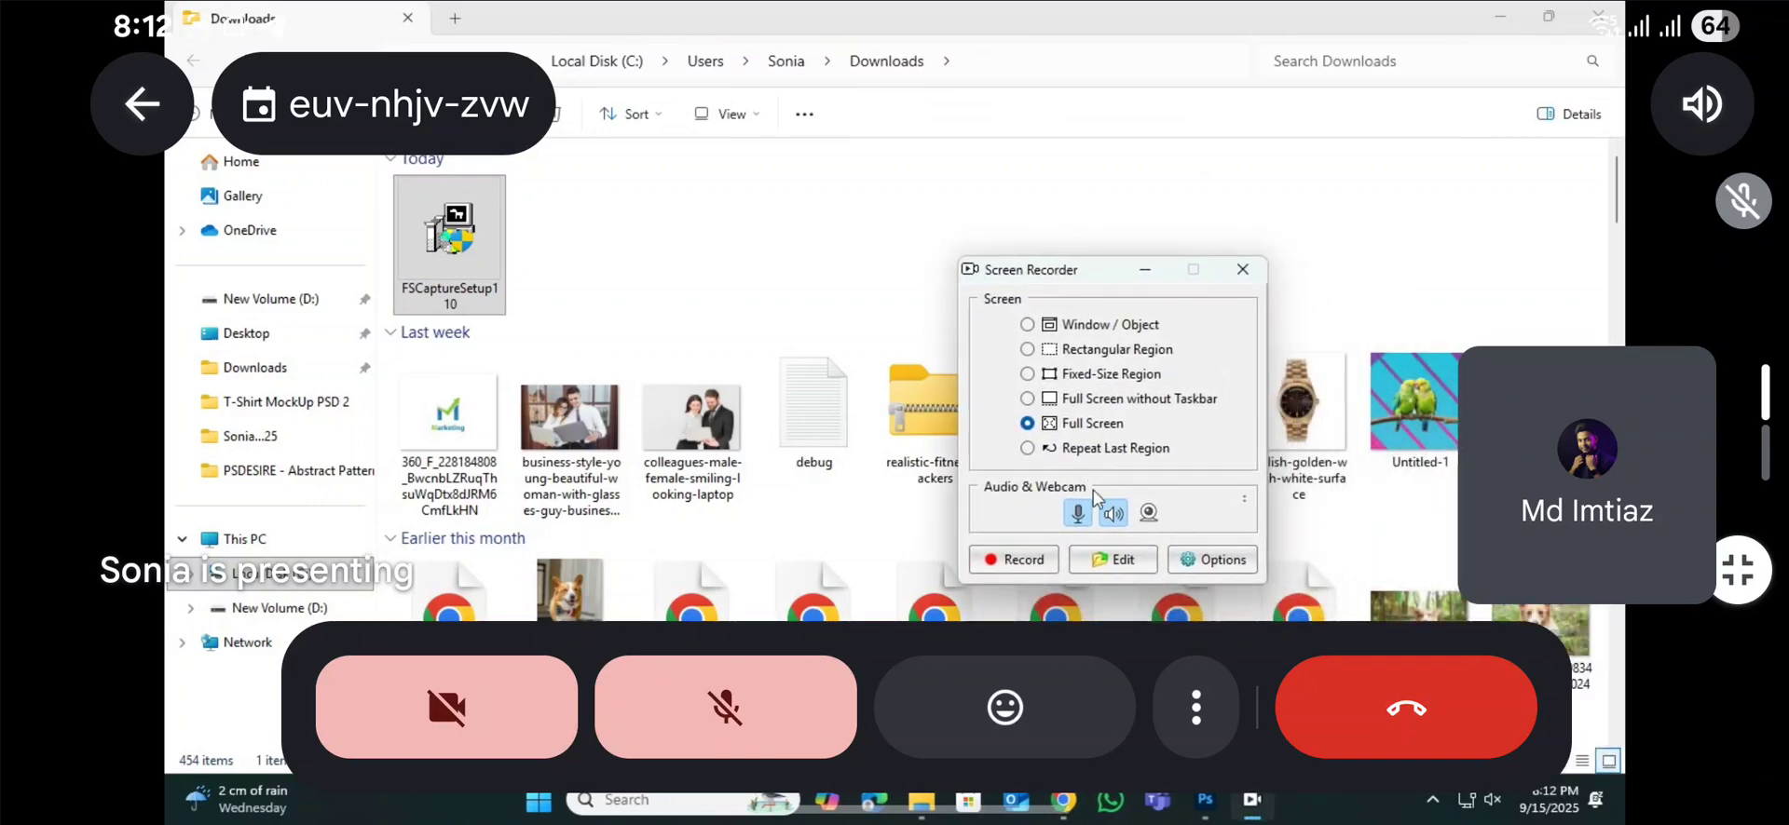
click(1211, 559)
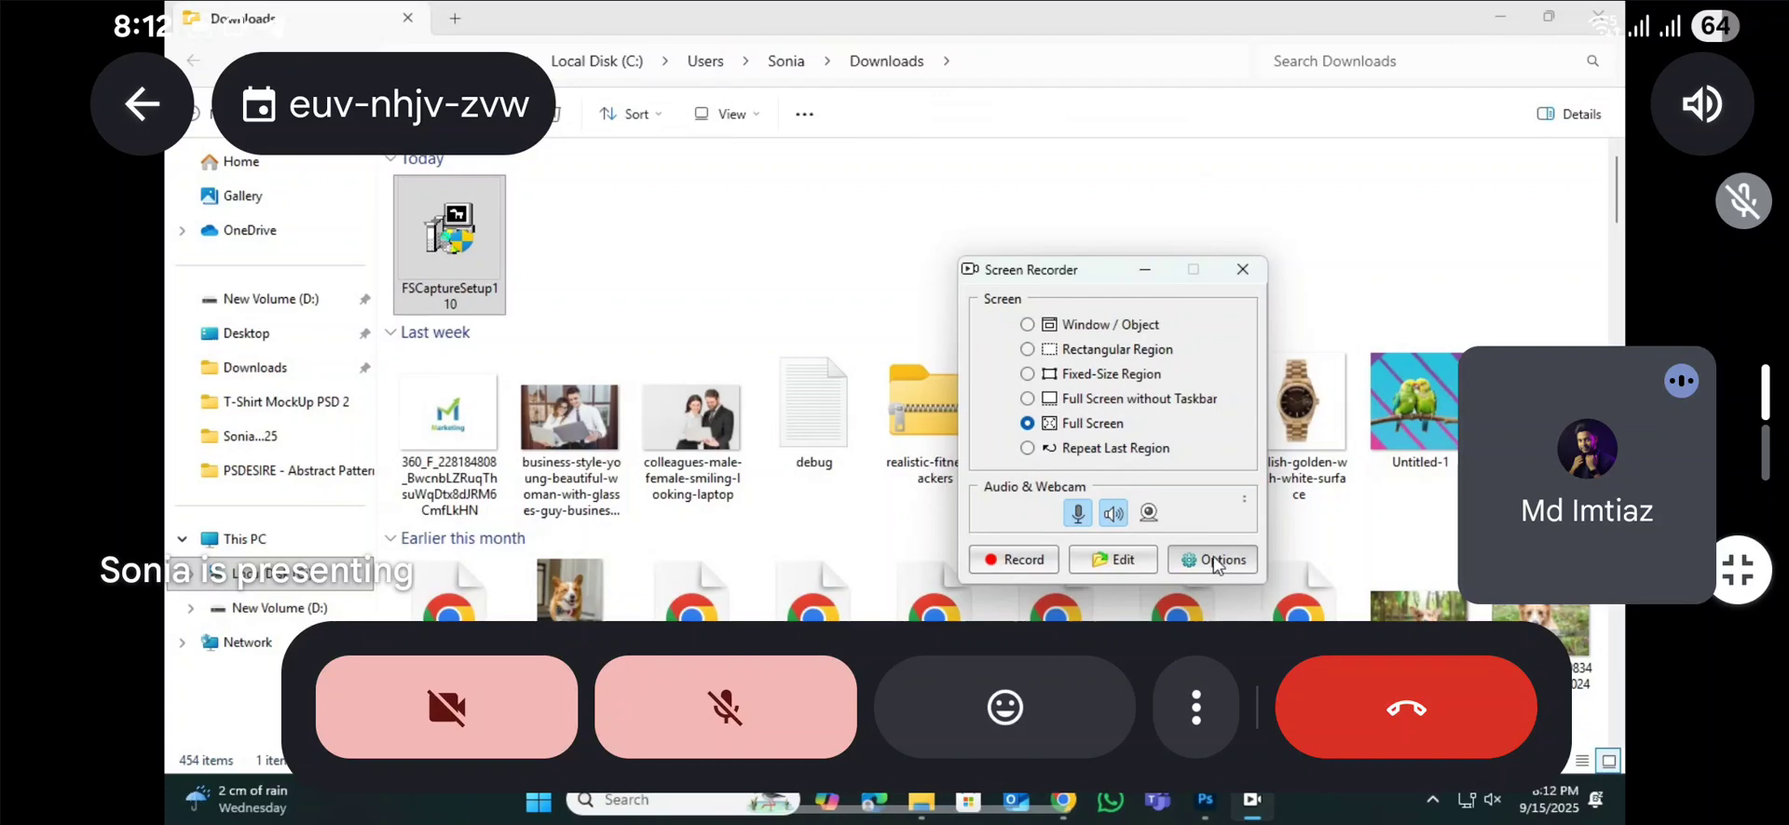
click(880, 327)
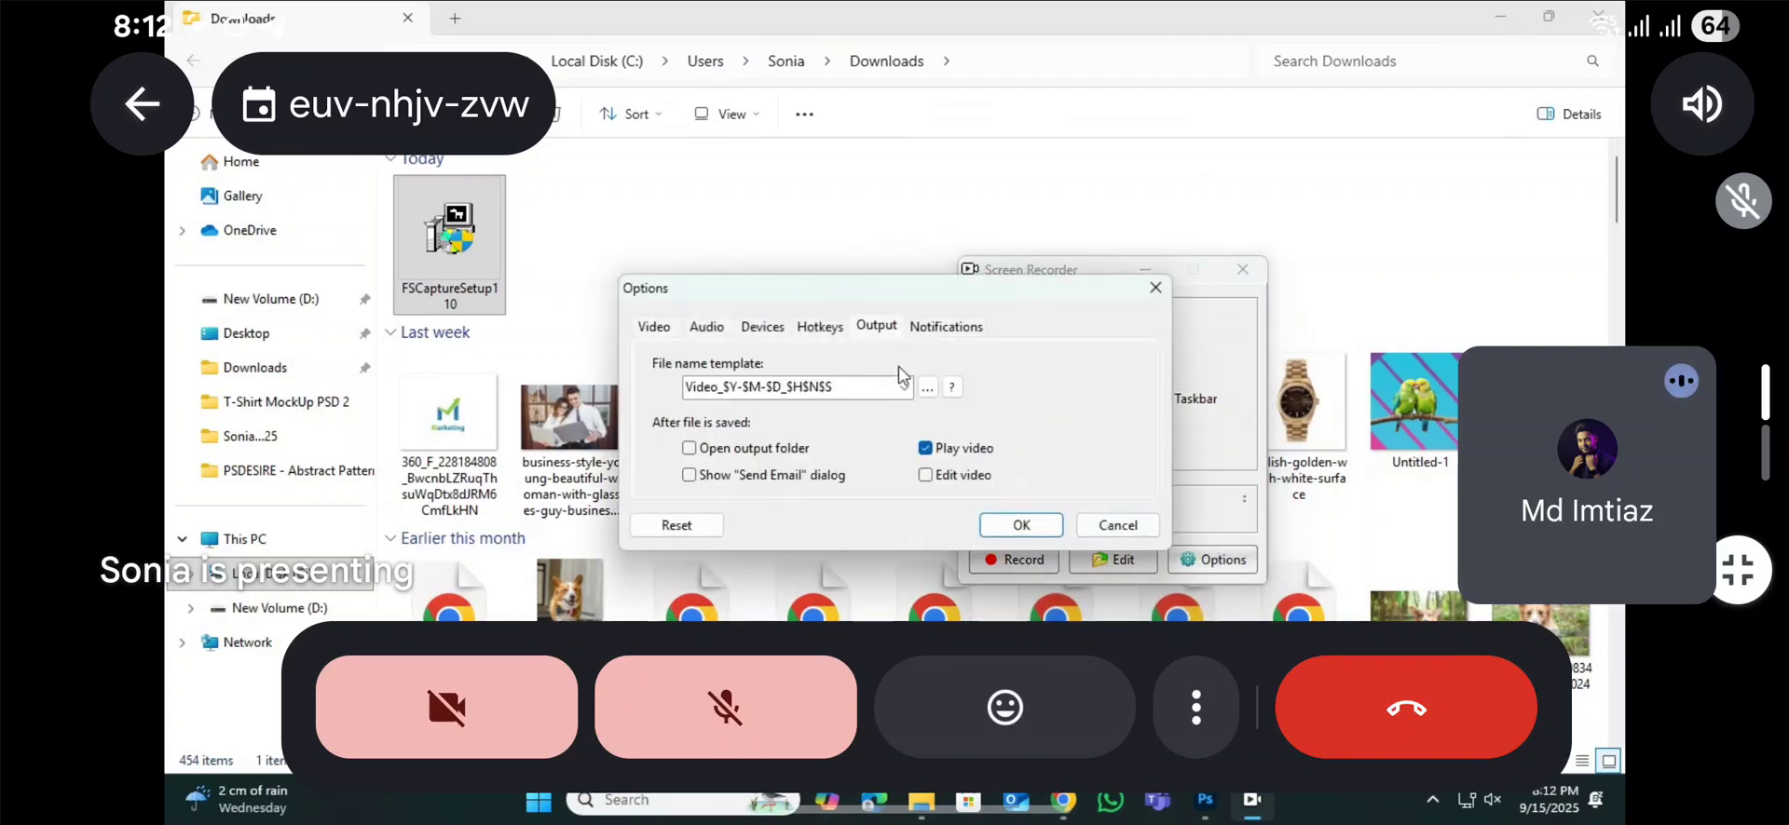
click(709, 328)
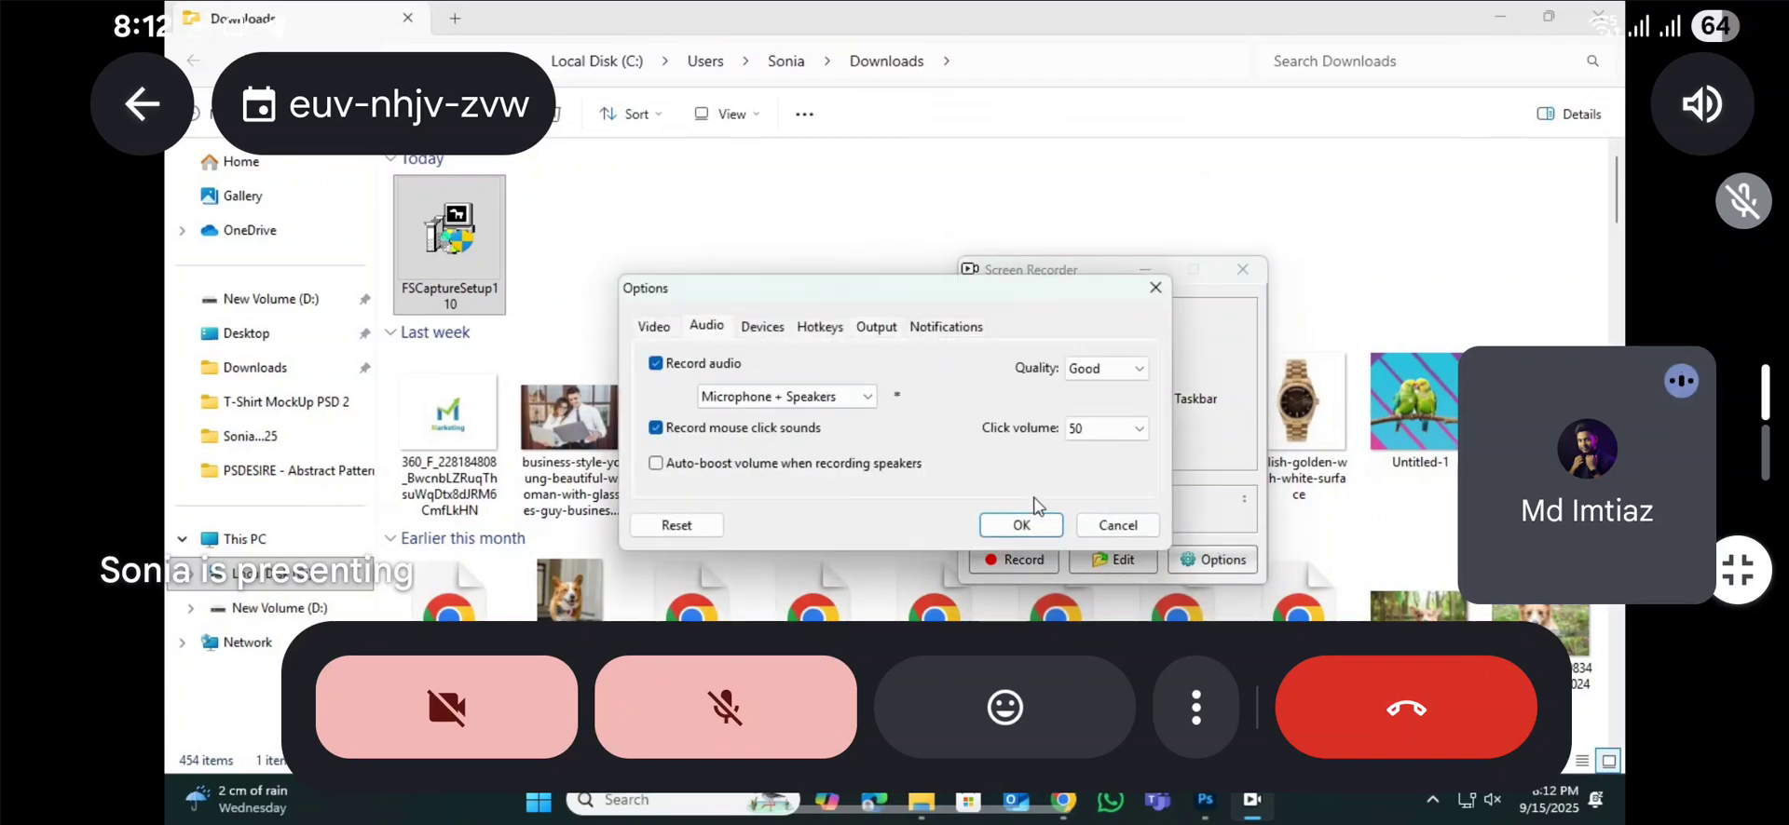
click(1045, 528)
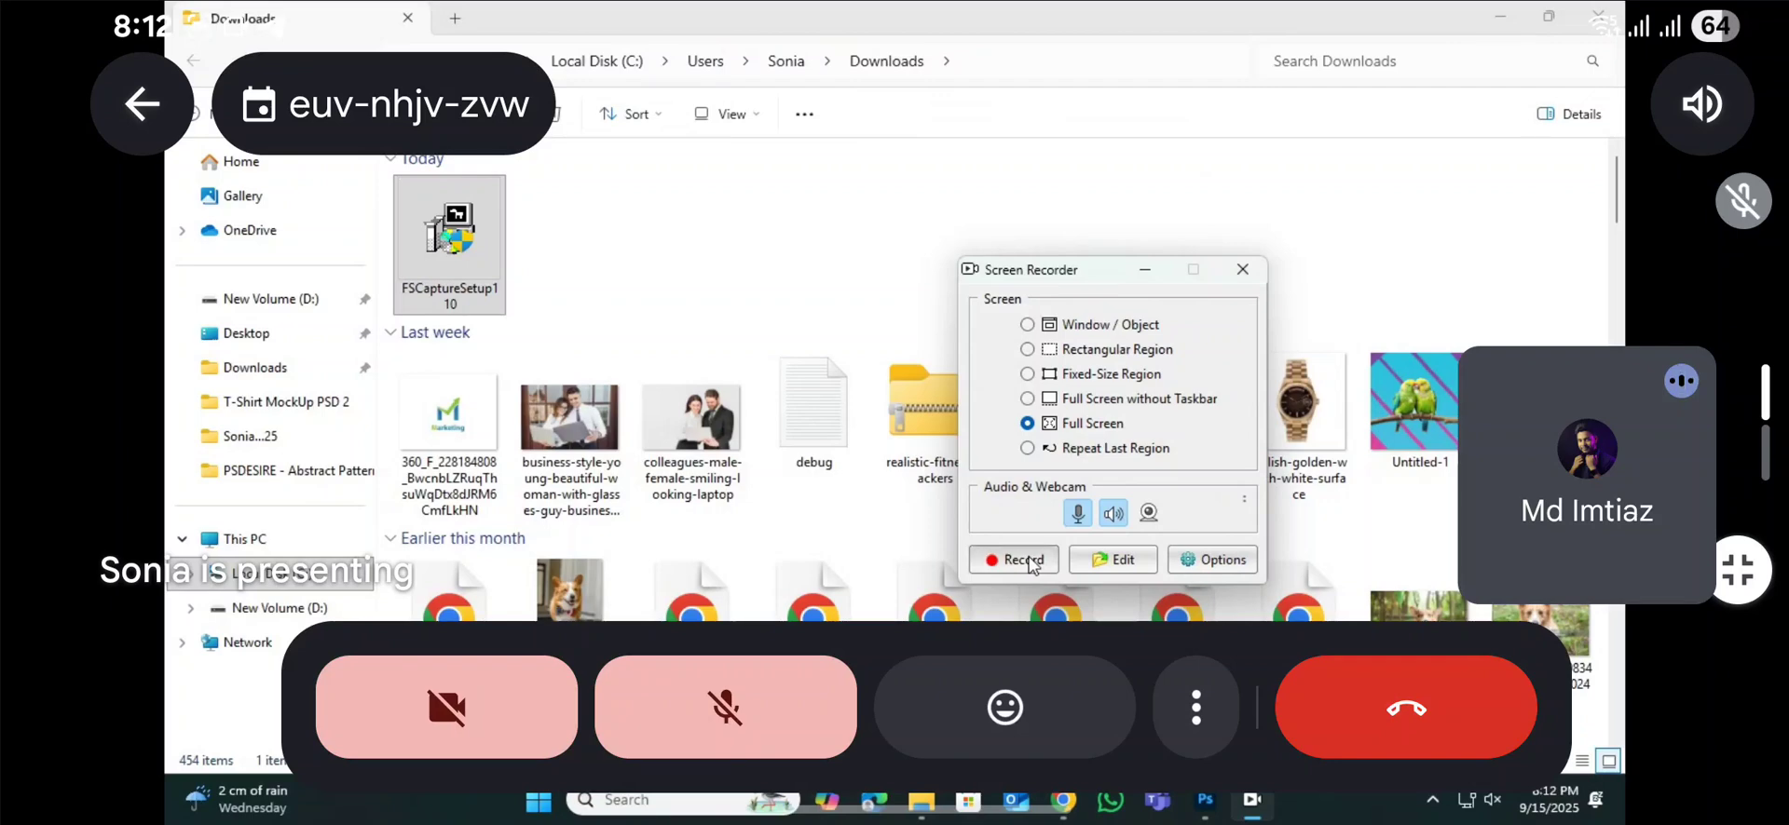
Step: Check the available devices in the Screen Recorder's microphone settings without applying changes, and close the recorder
click(1244, 500)
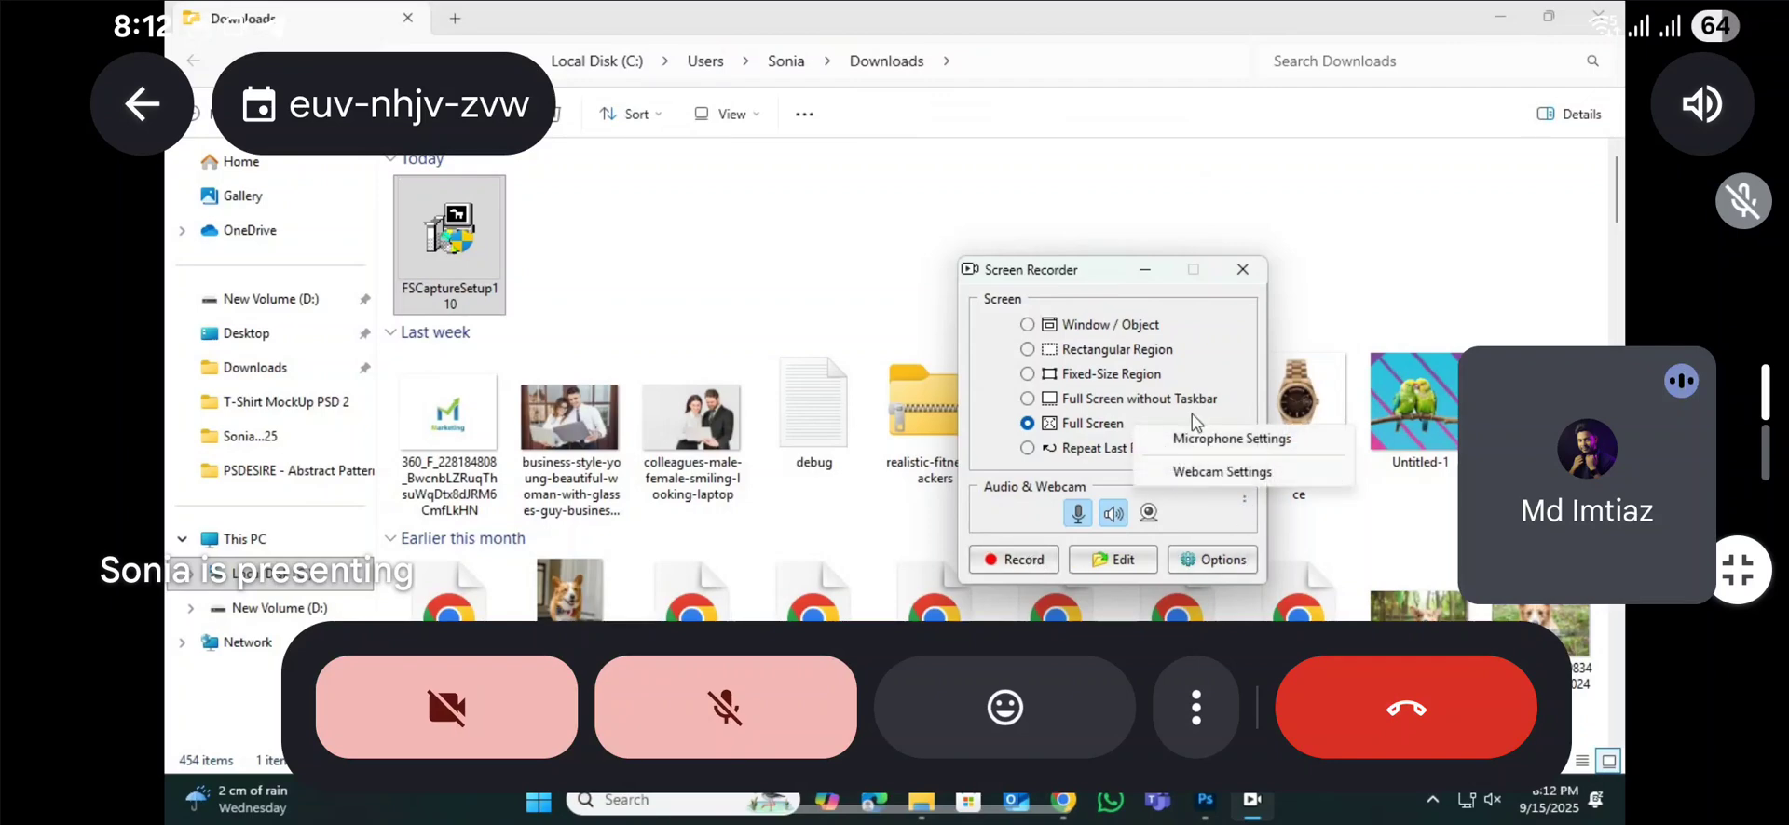
click(1202, 438)
click(790, 401)
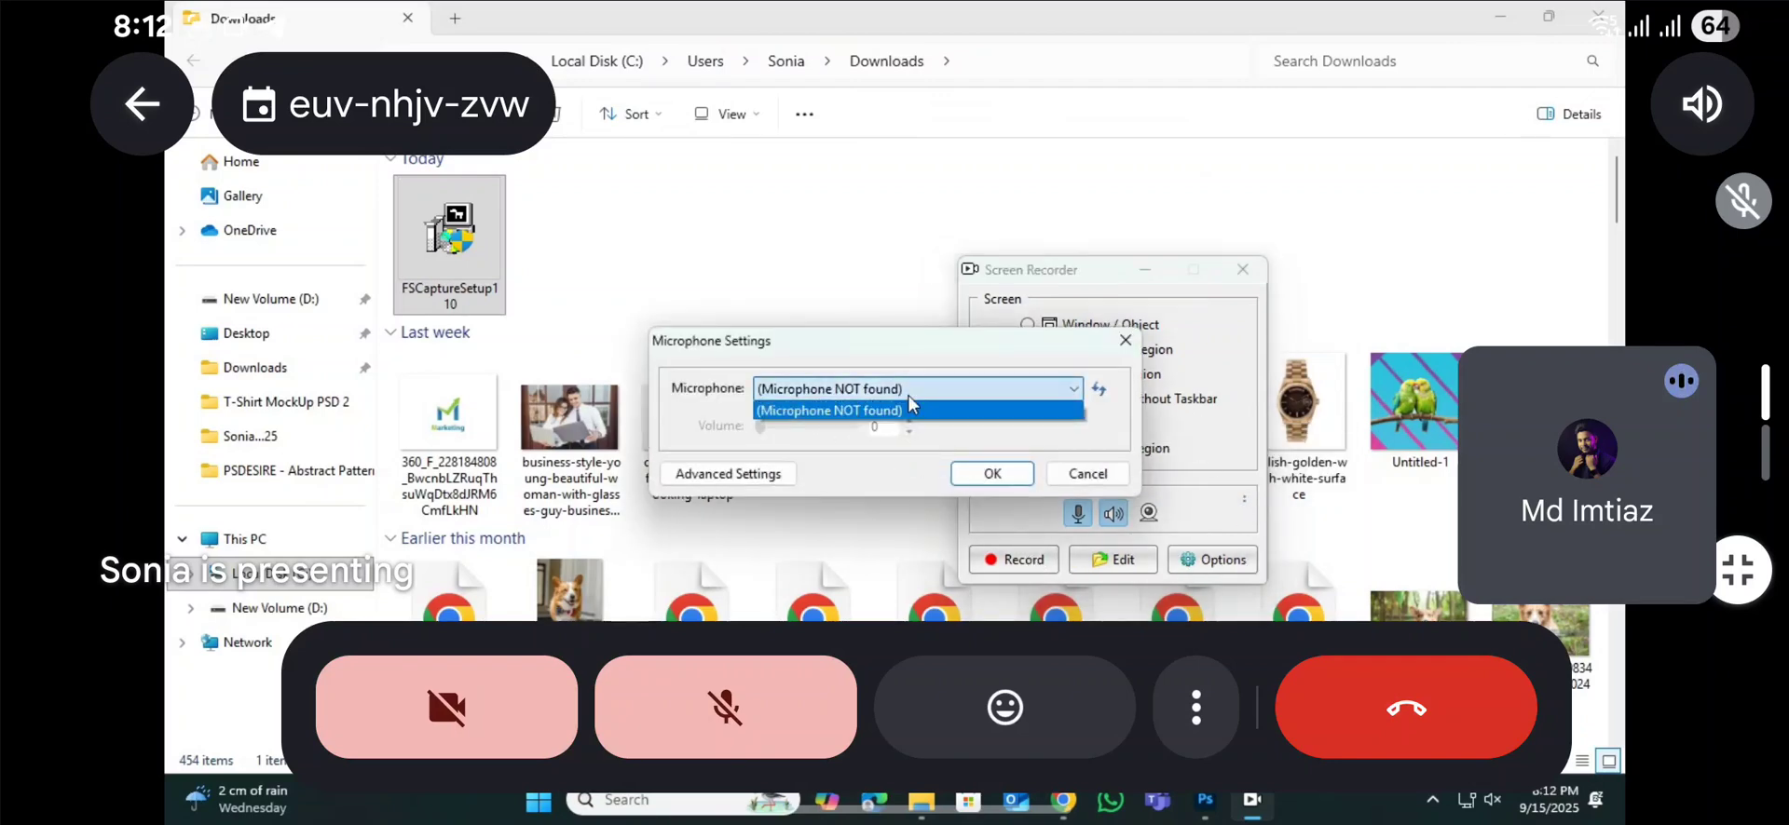
click(880, 421)
click(1087, 473)
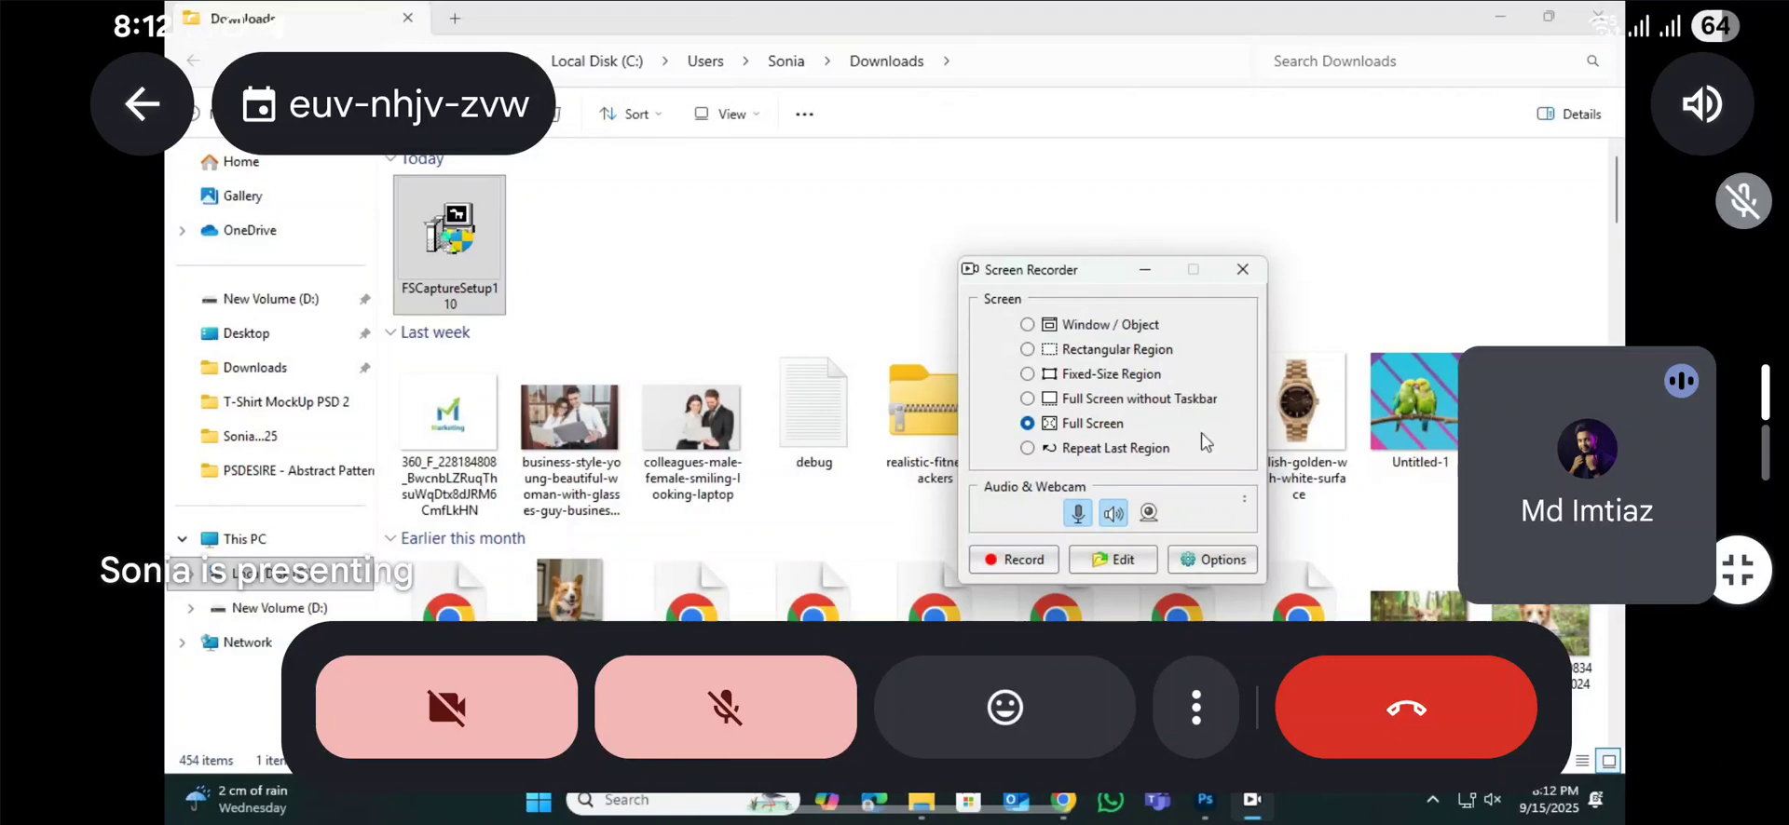
click(1242, 269)
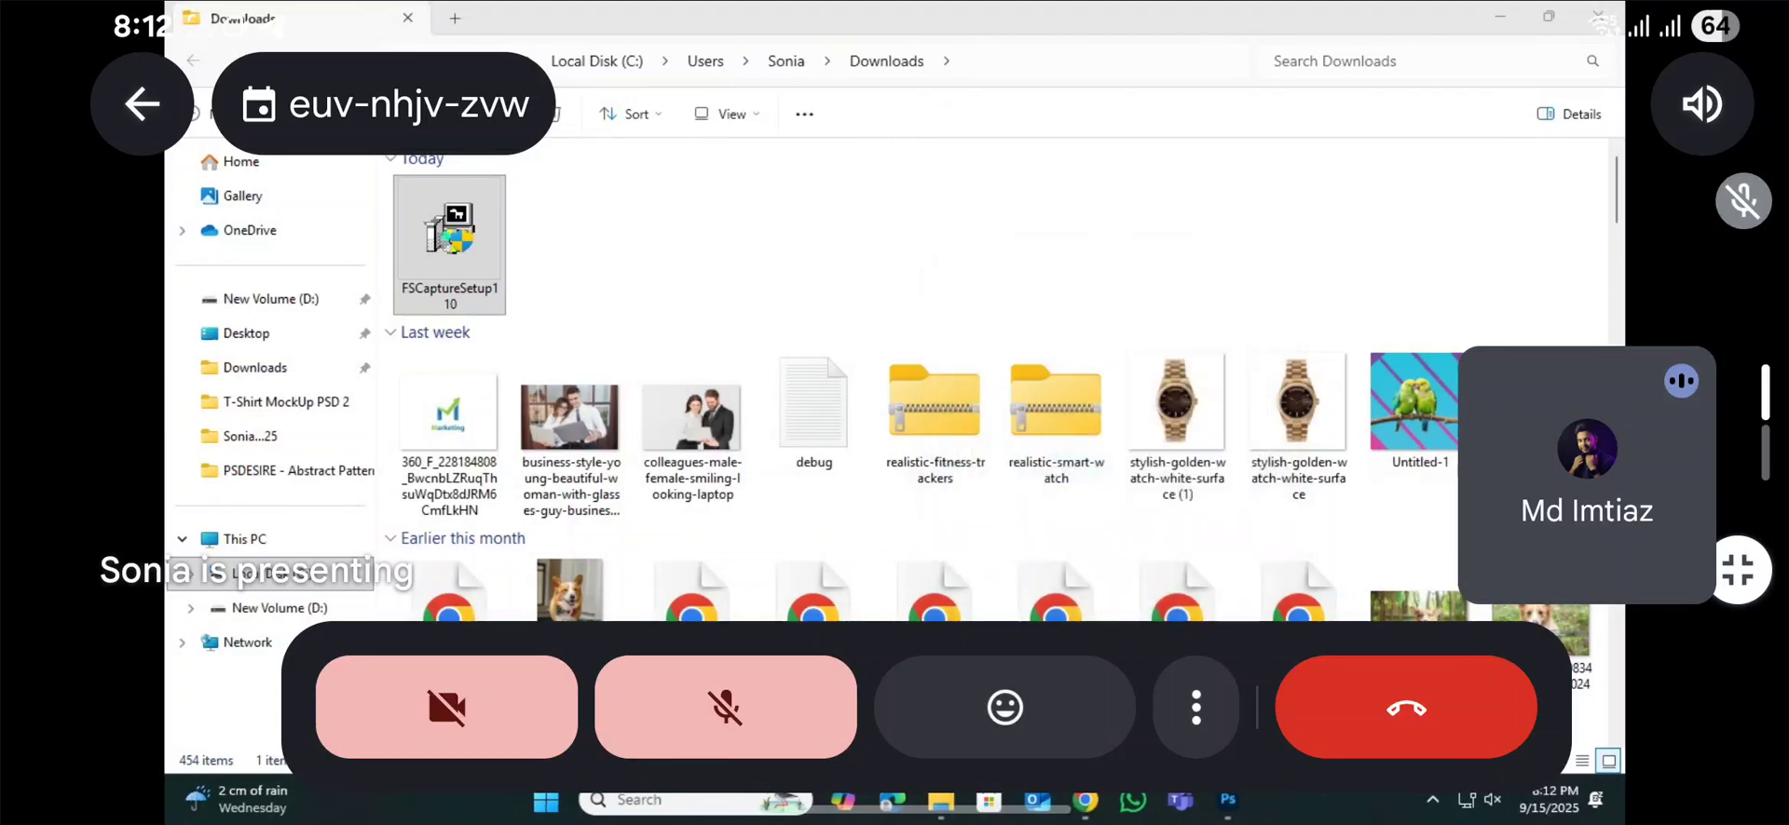
Step: Switch to the Chrome window with the FastStone download page and open a new blank tab
click(1087, 801)
click(971, 691)
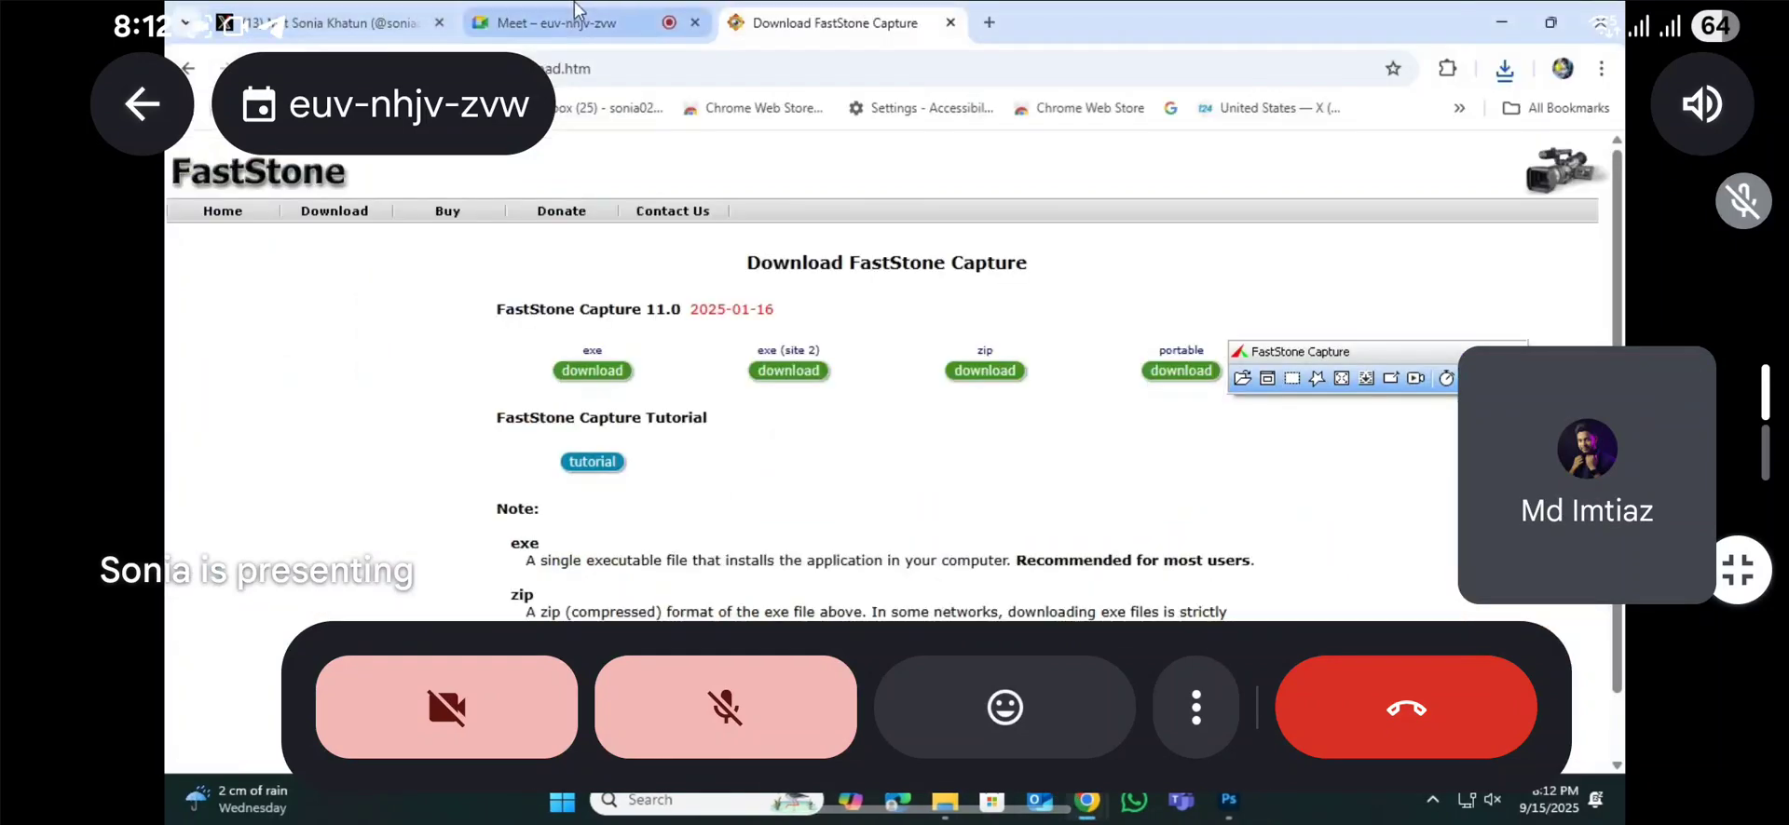
click(988, 25)
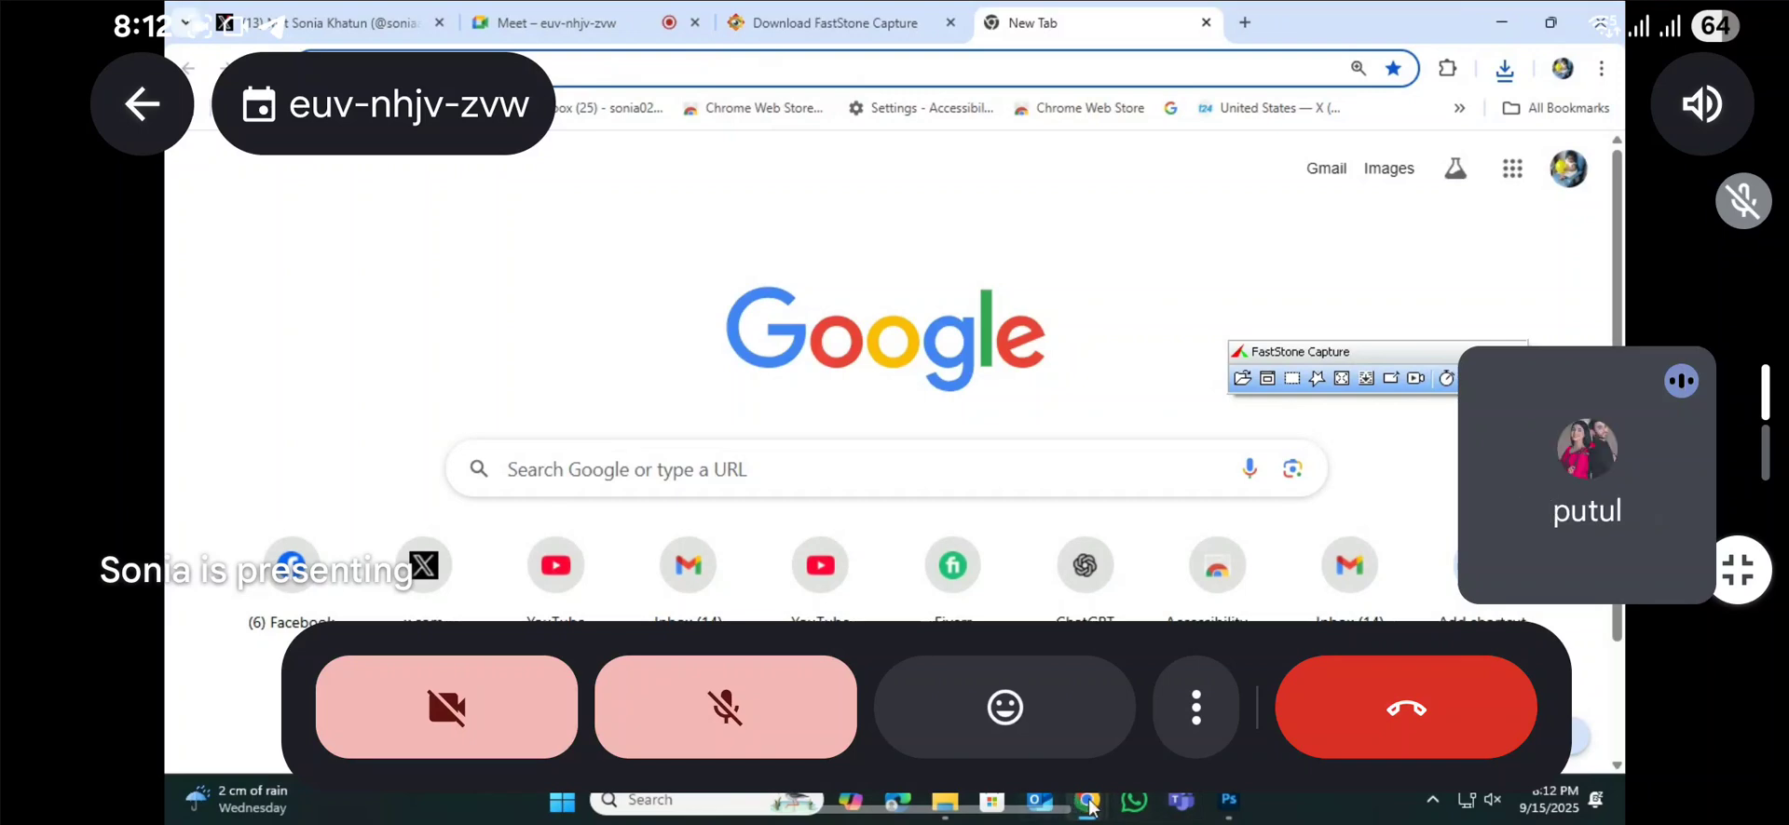
Step: Minimize the browser, and close the FastStone Capture toolbar and the Downloads folder window
click(1609, 9)
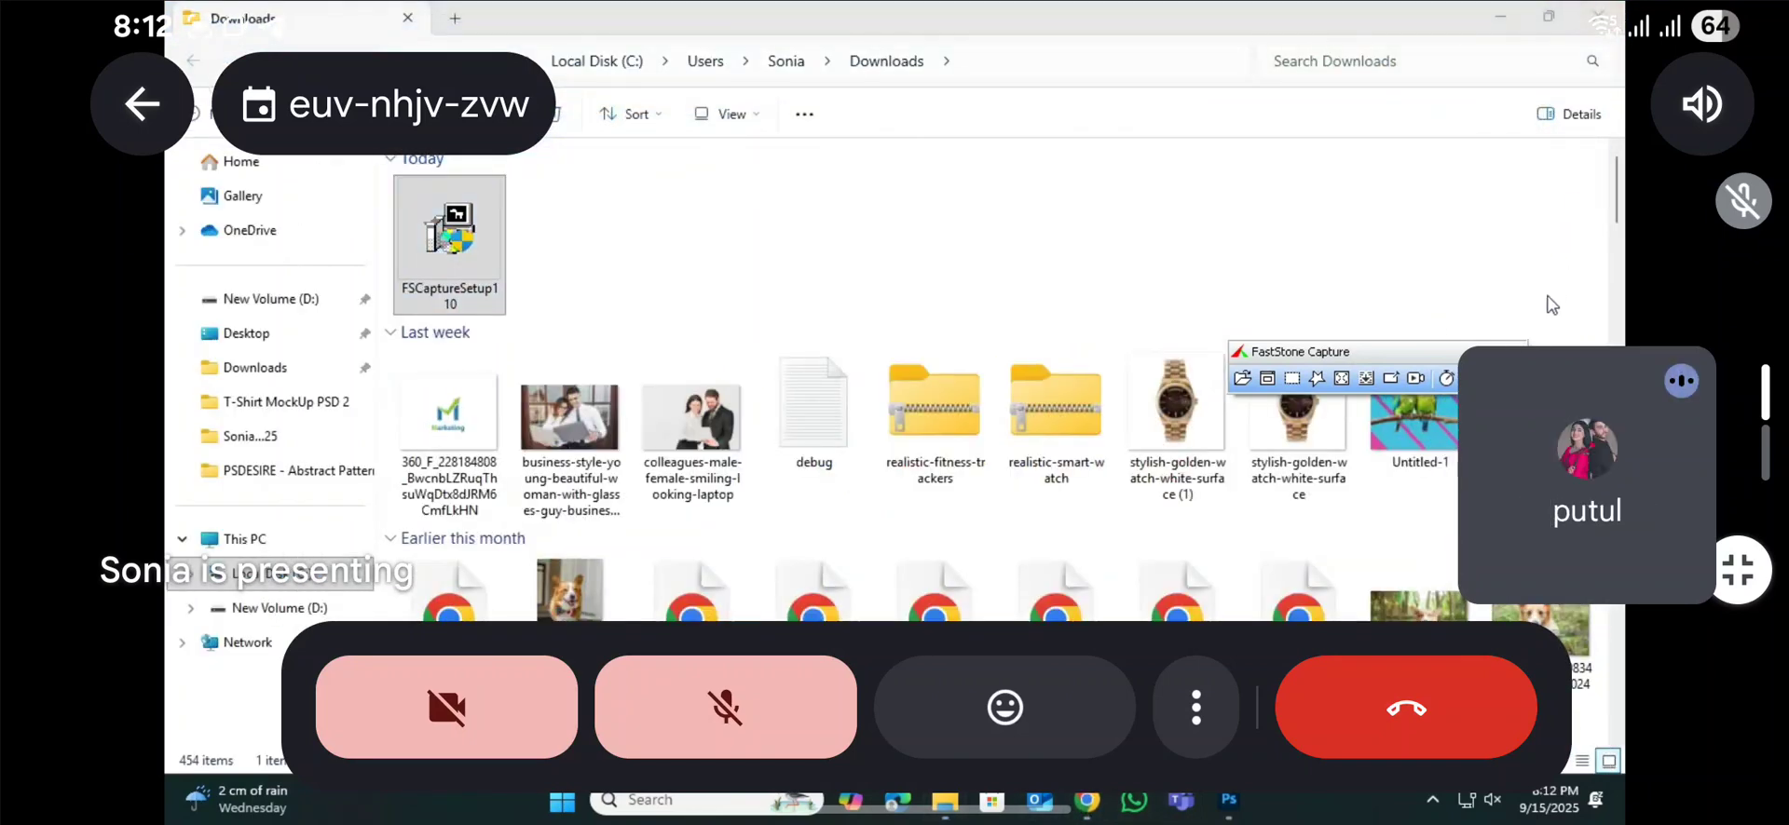
click(1516, 349)
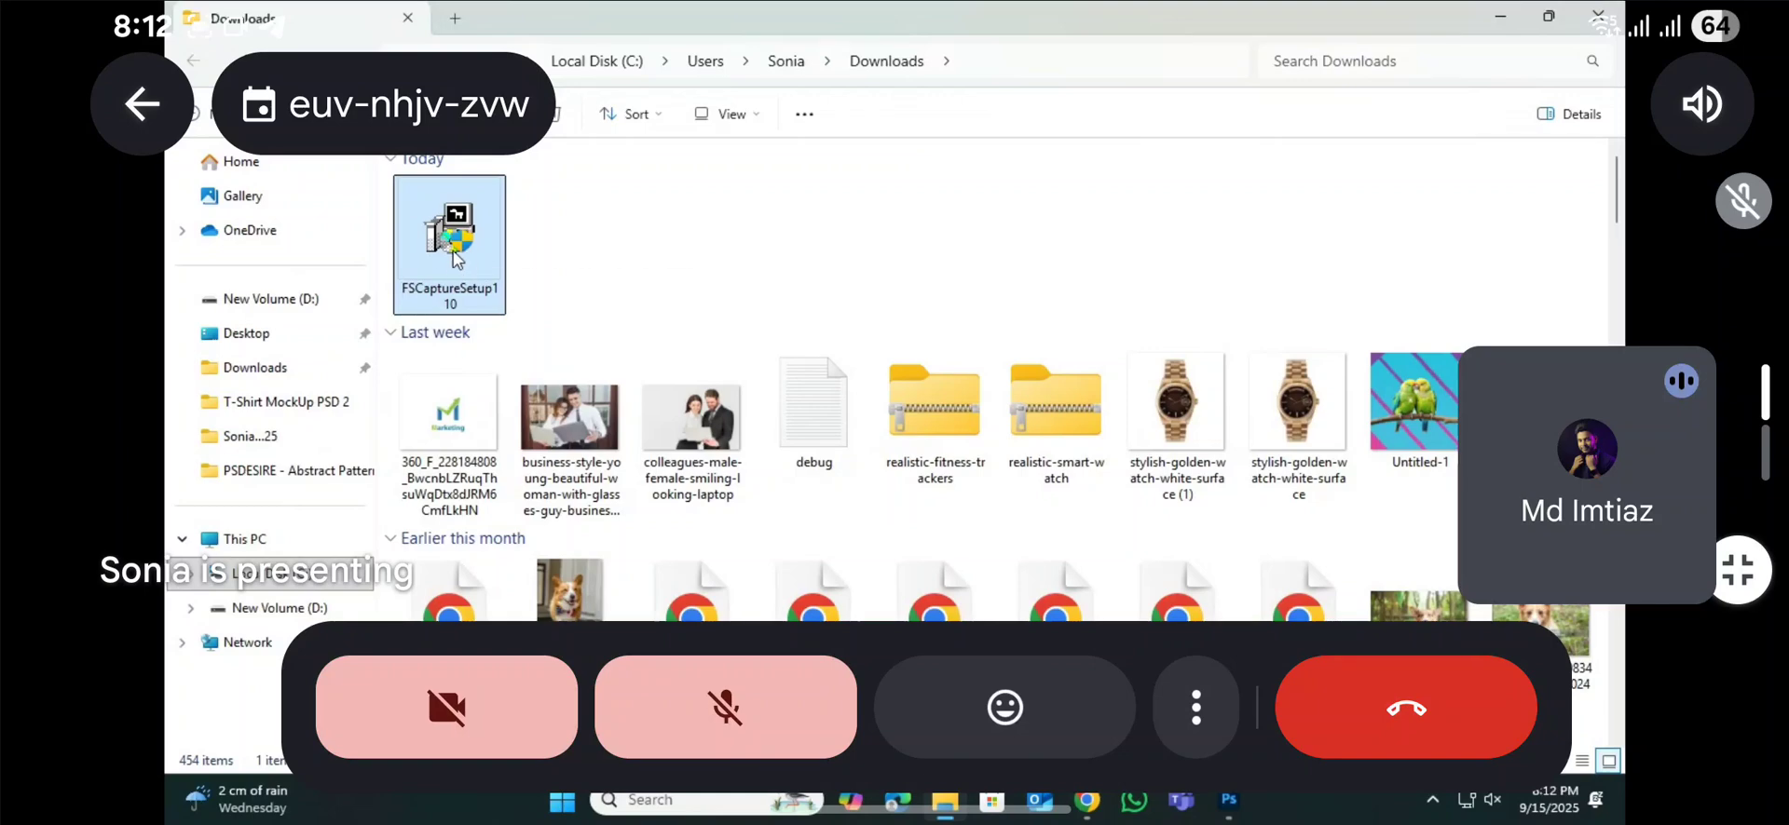
click(1599, 14)
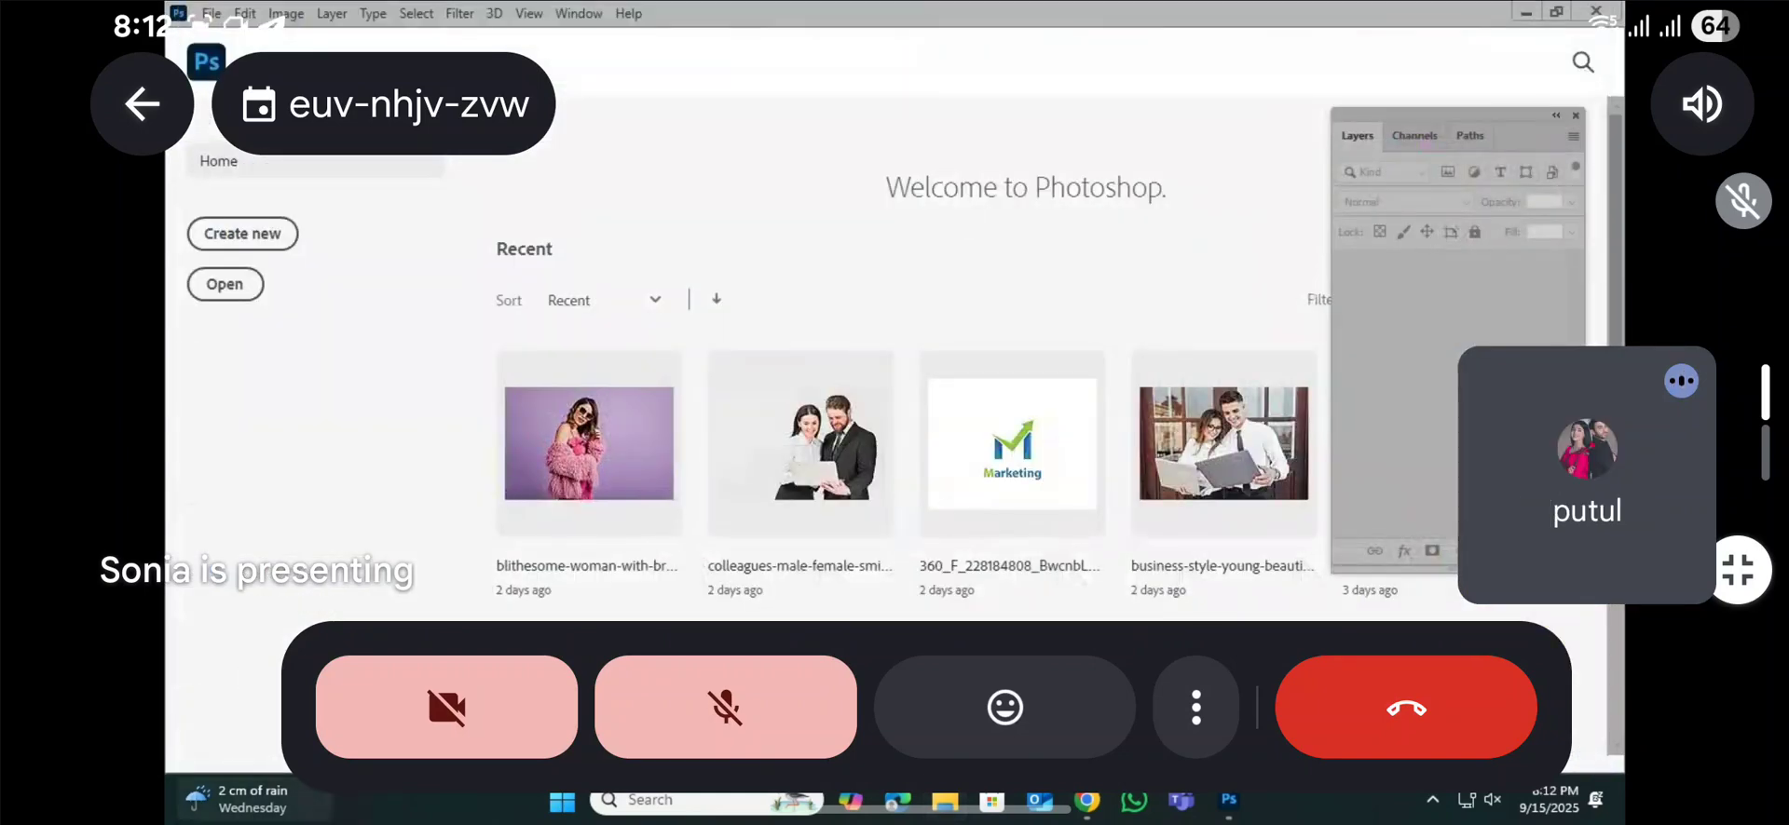
Step: Find FastStone Capture with the Windows search term "fast" and launch it
click(564, 803)
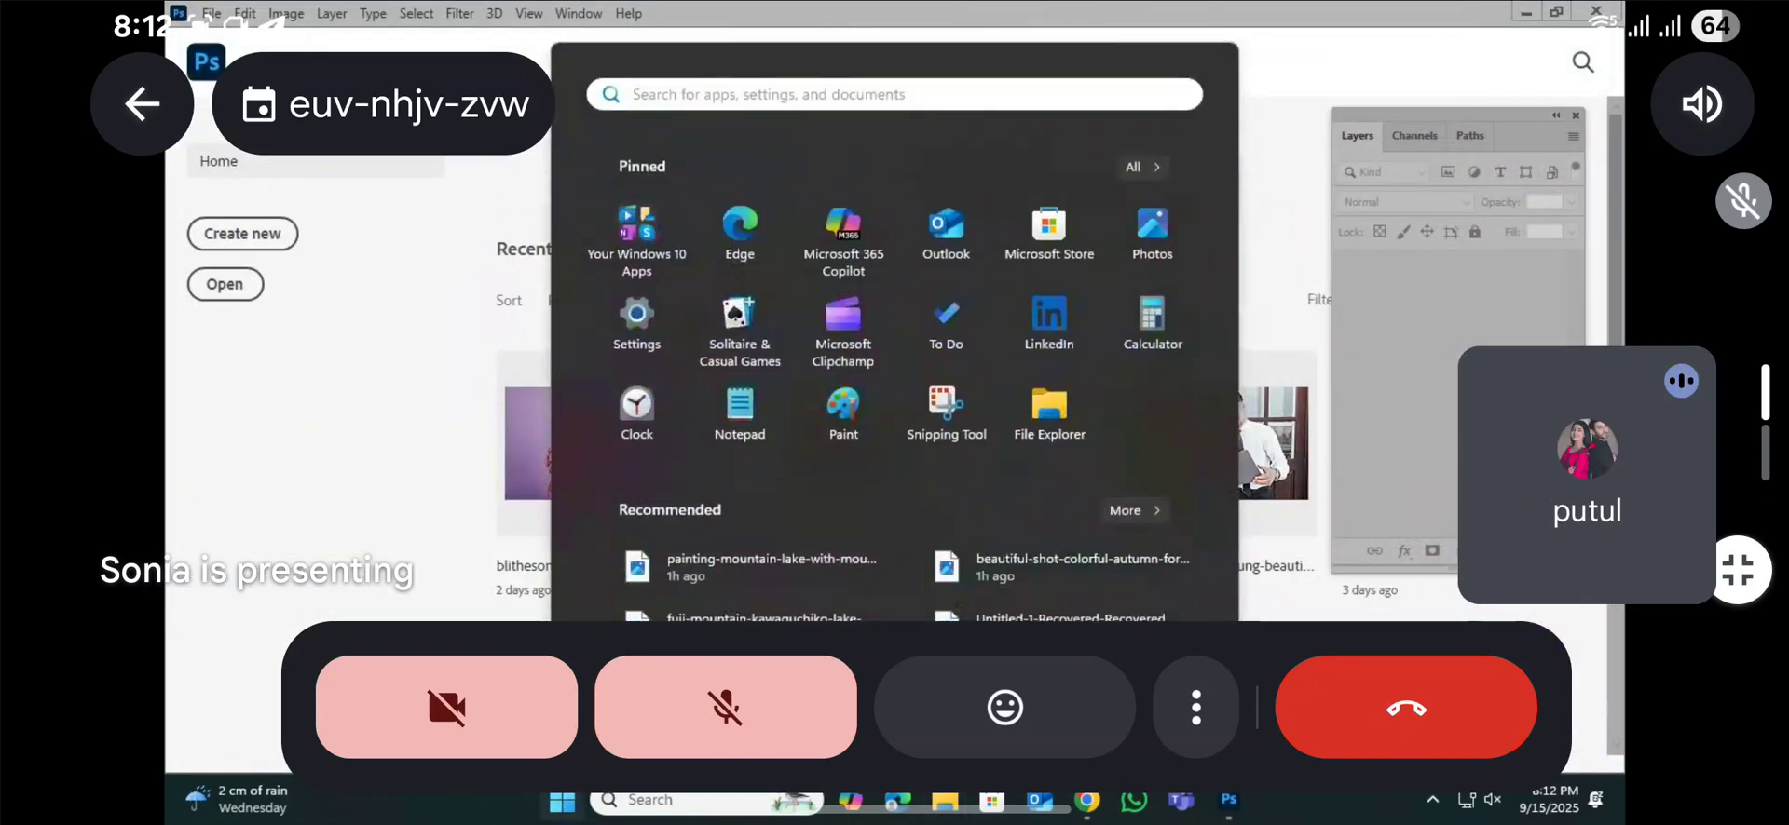
text(fast)
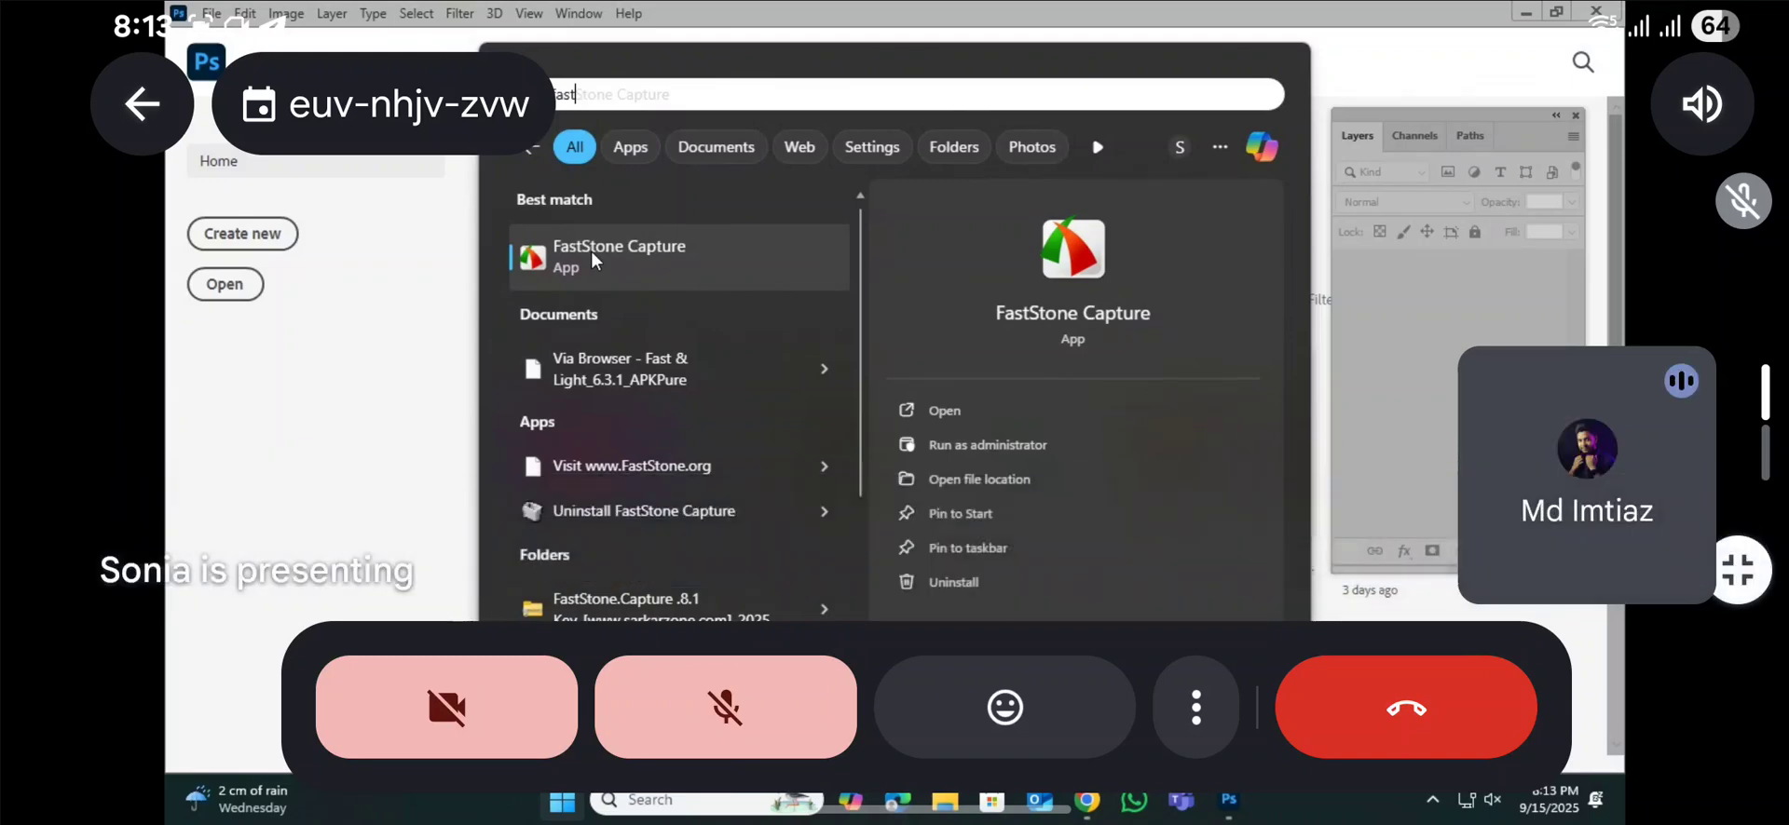
click(663, 249)
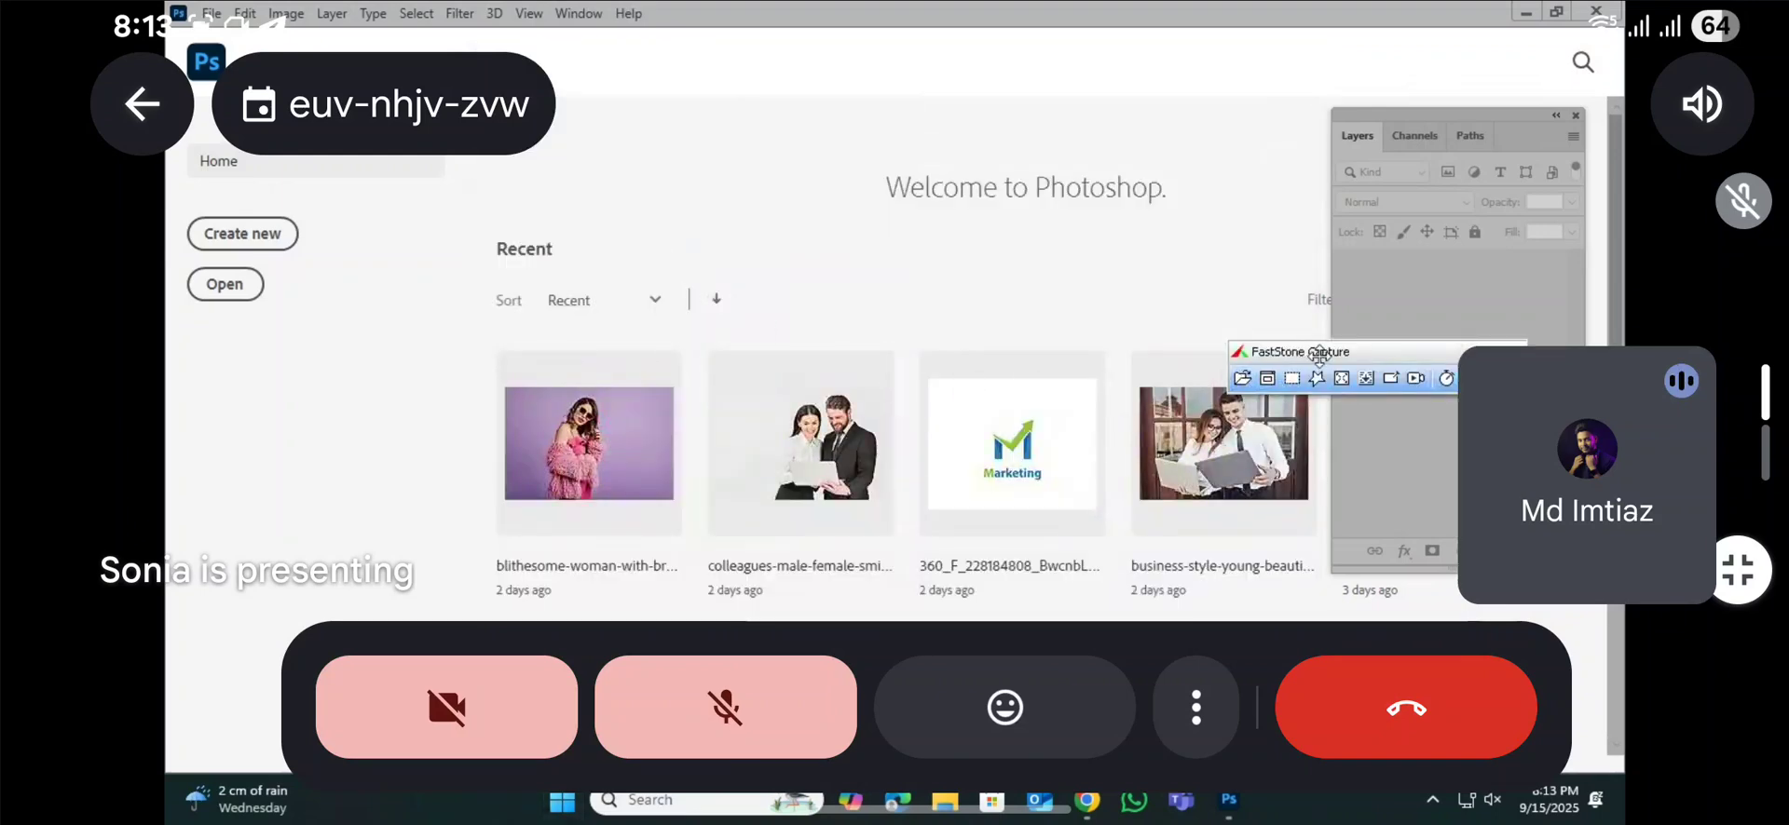
Step: Start a full-screen video recording with FastStone Capture's Screen Recorder
drag(1317, 355, 827, 309)
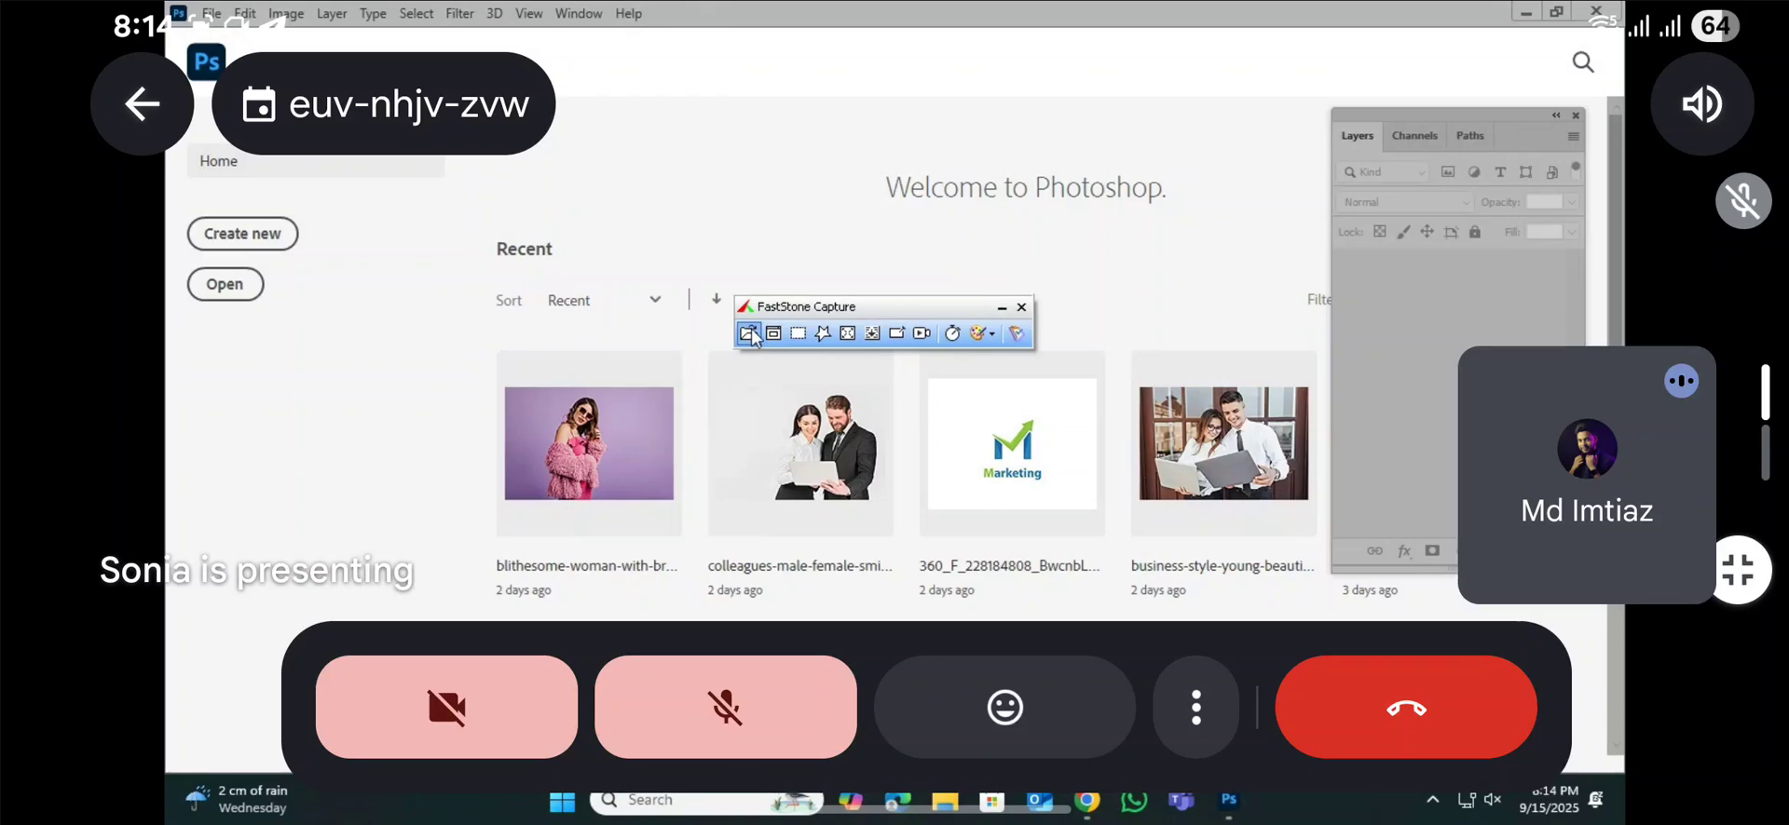
click(921, 333)
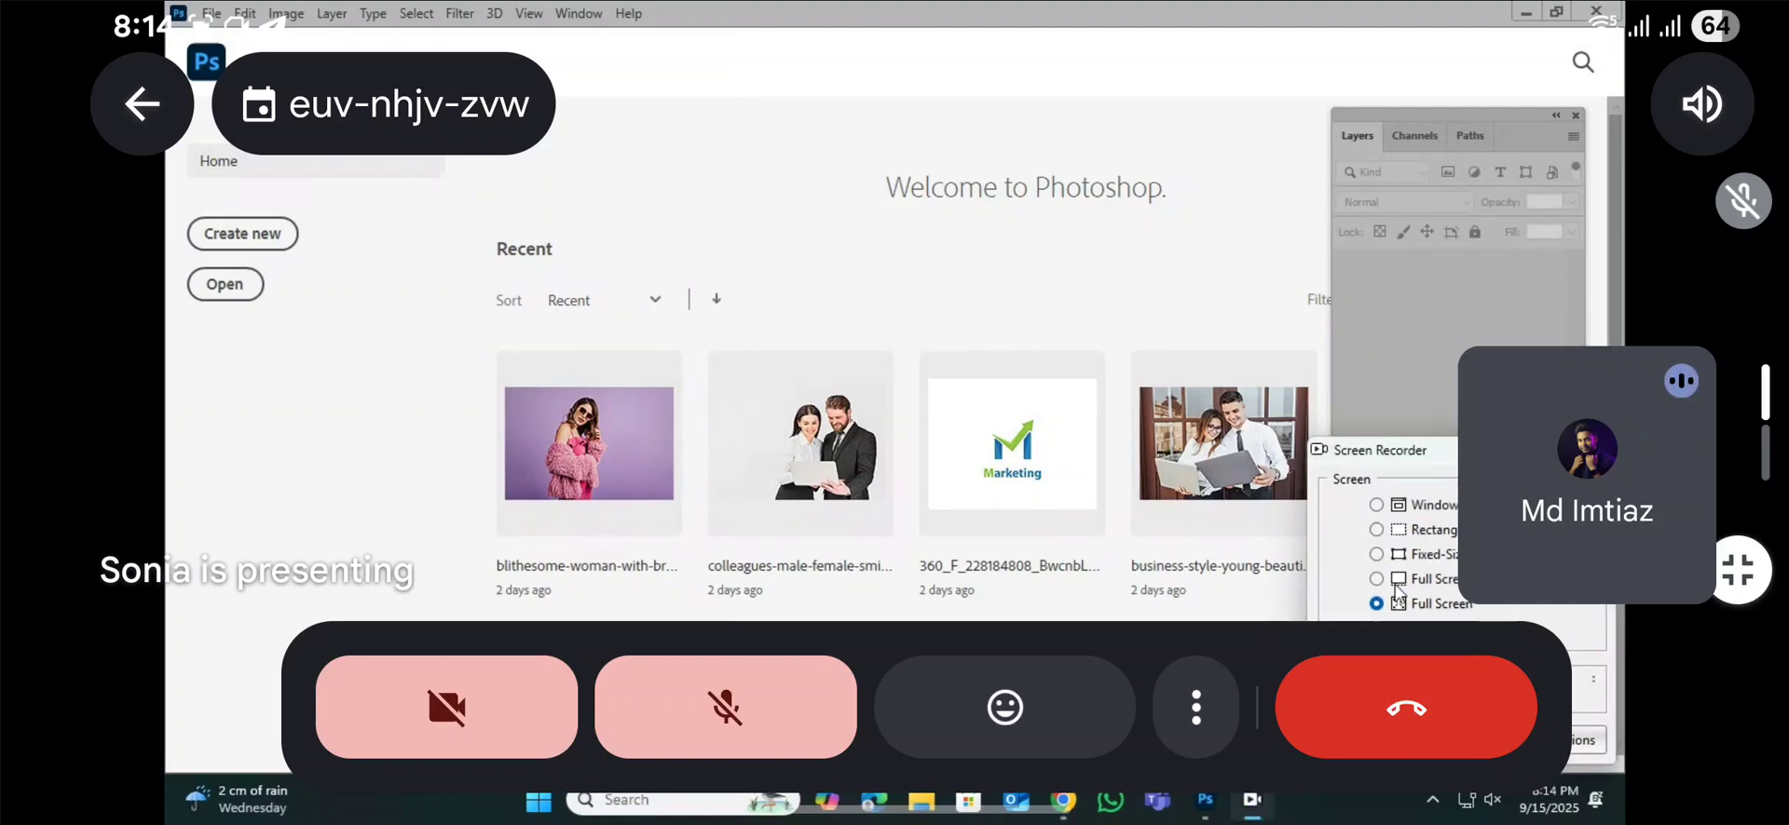
click(1397, 741)
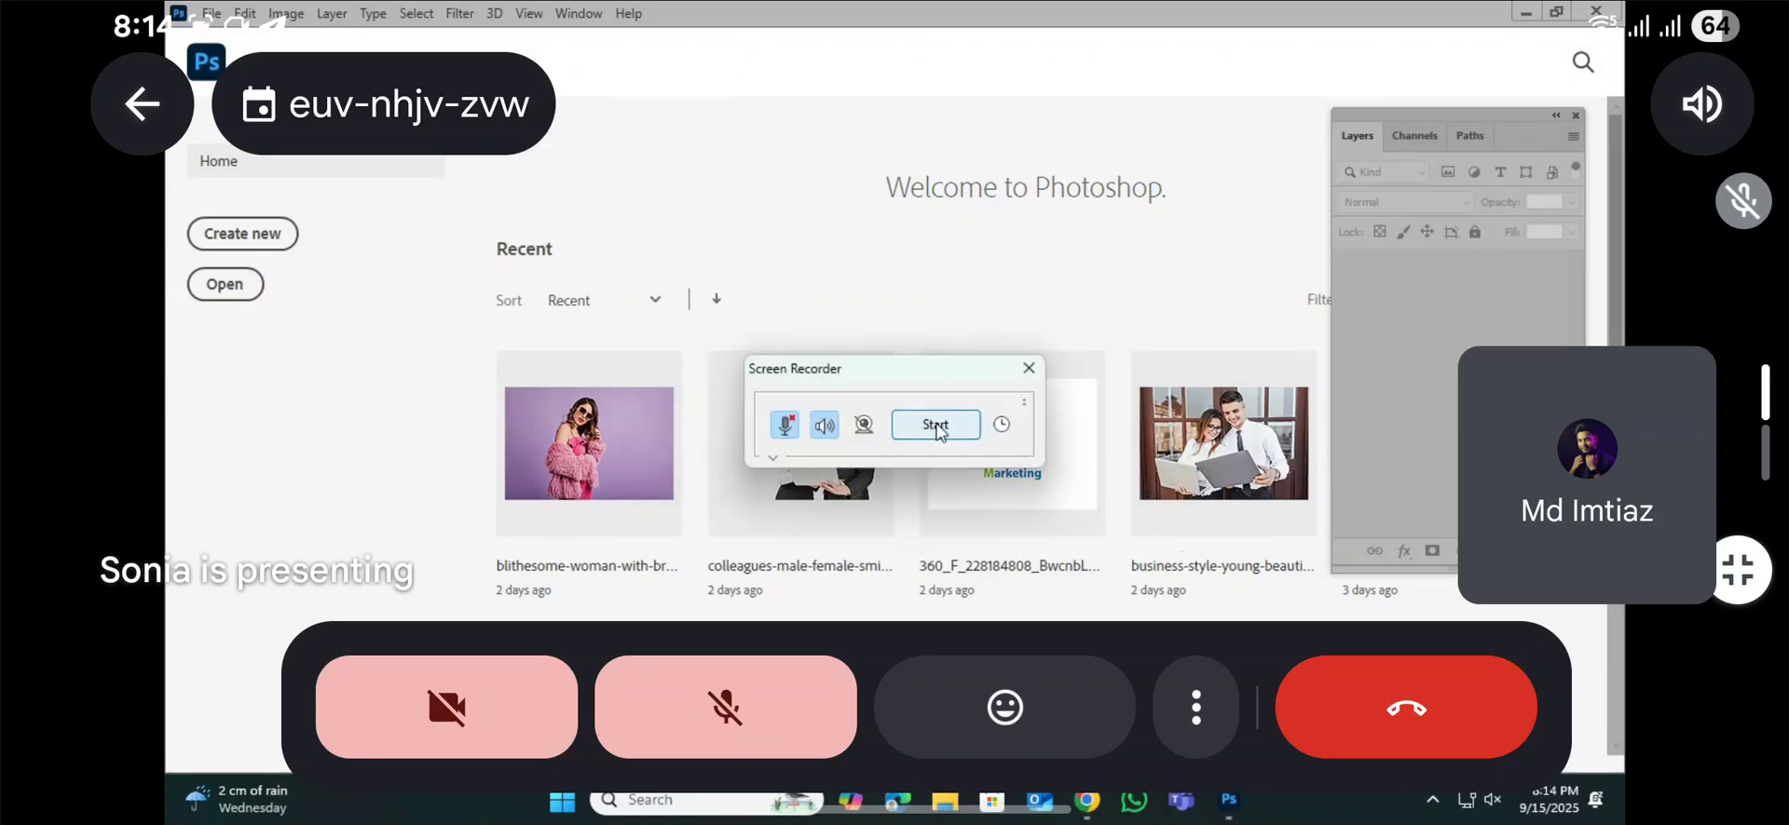
click(937, 425)
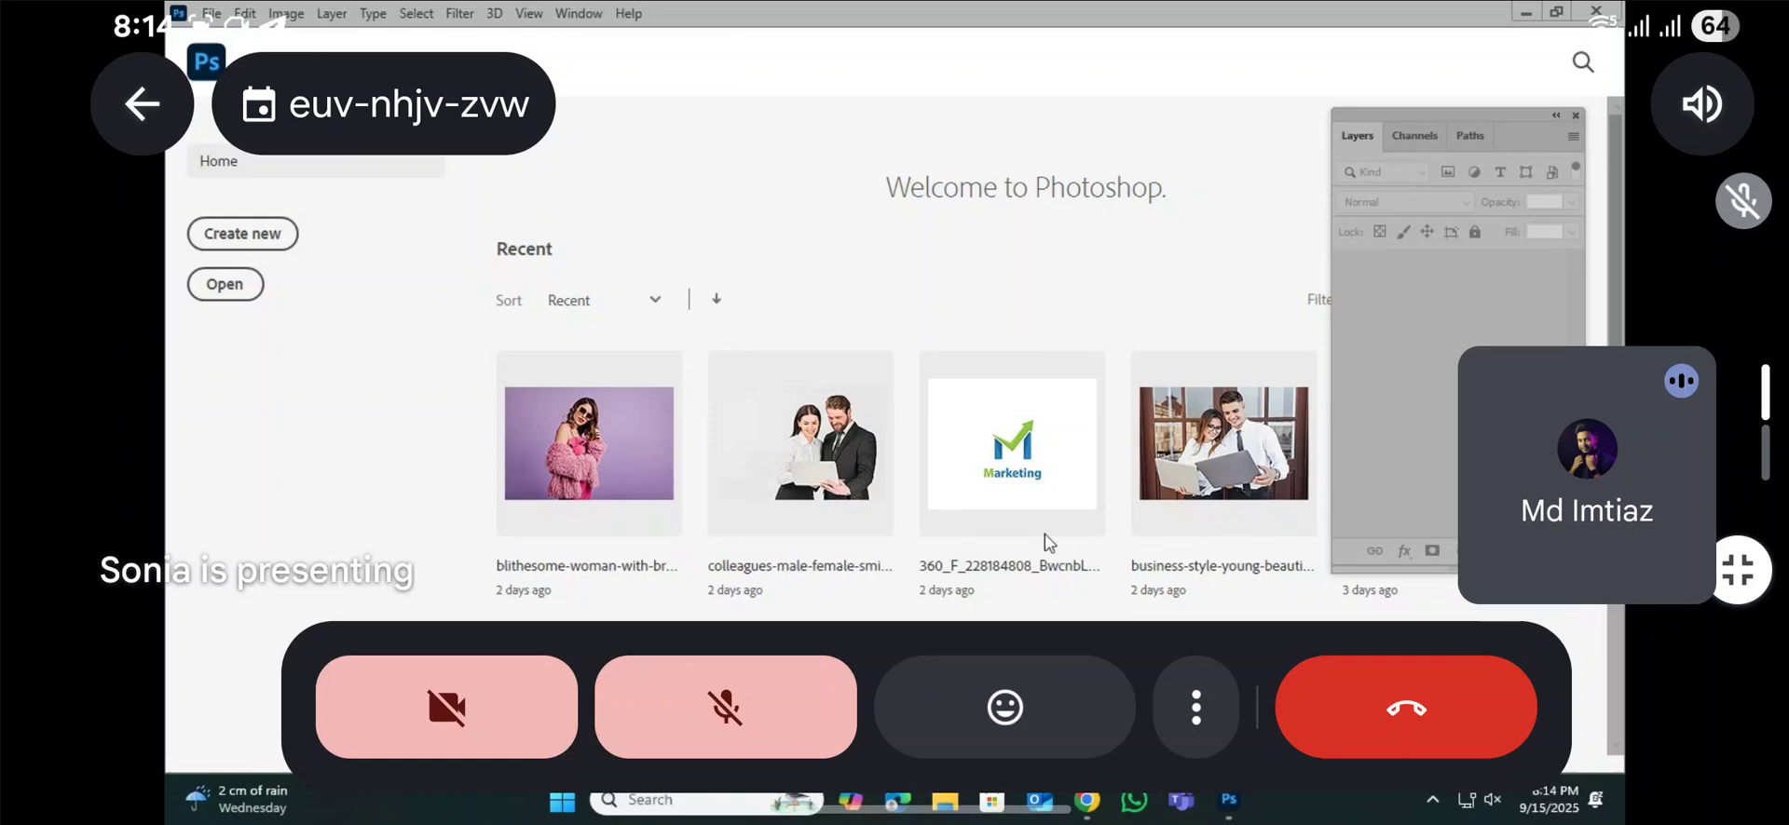
drag(1405, 113, 1416, 109)
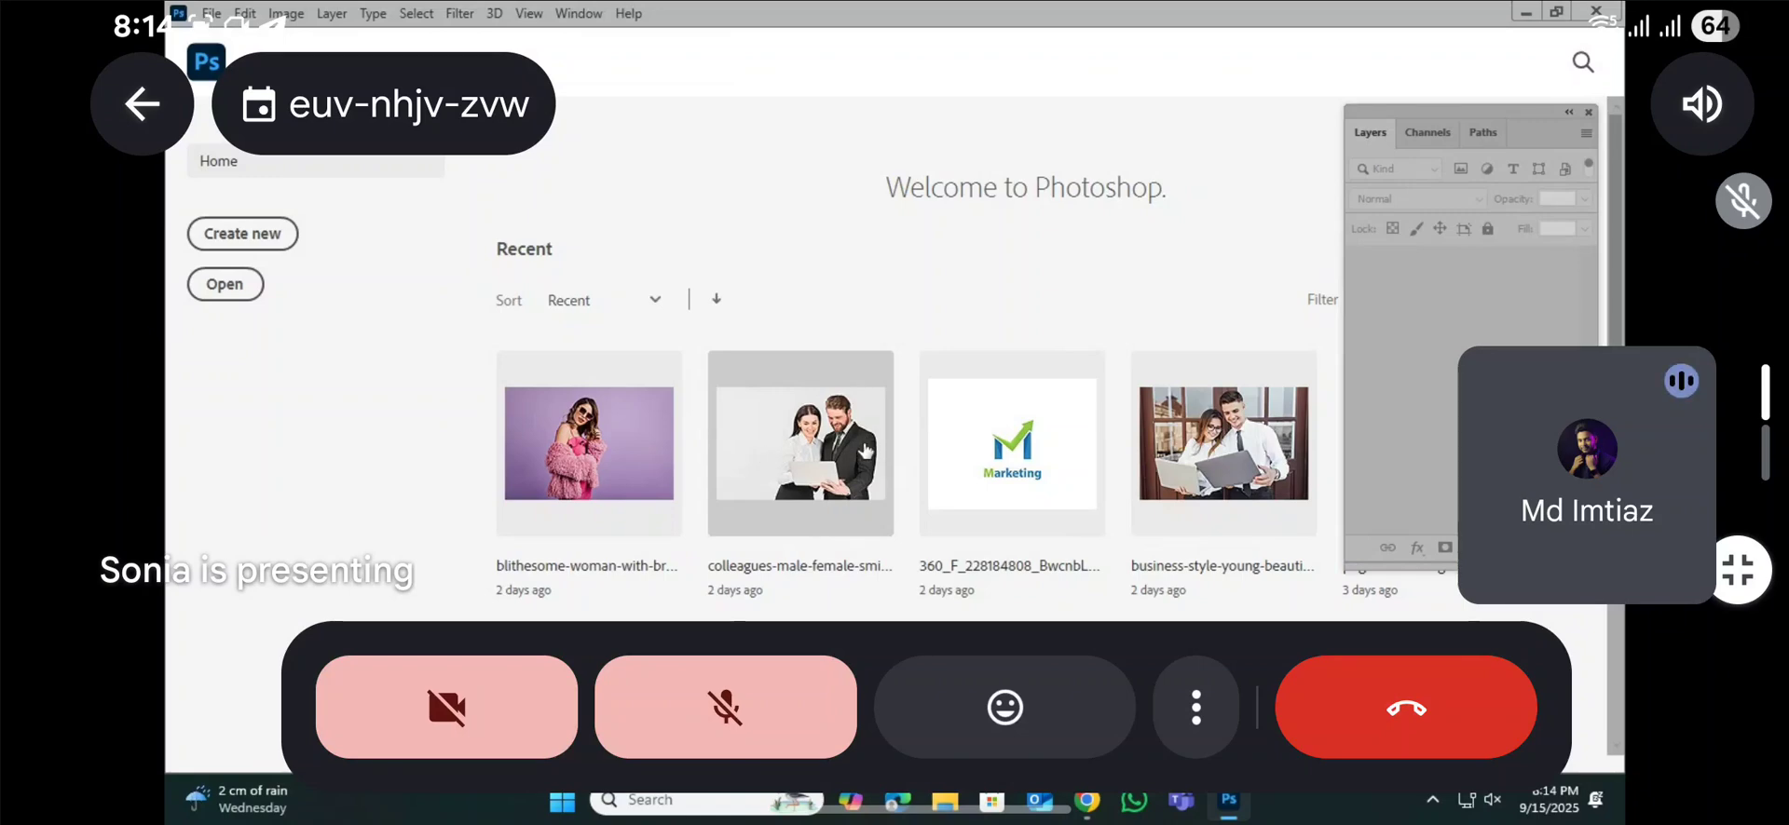
mouse_move(1465, 121)
mouse_down()
mouse_move(1426, 147)
mouse_move(1453, 124)
mouse_up()
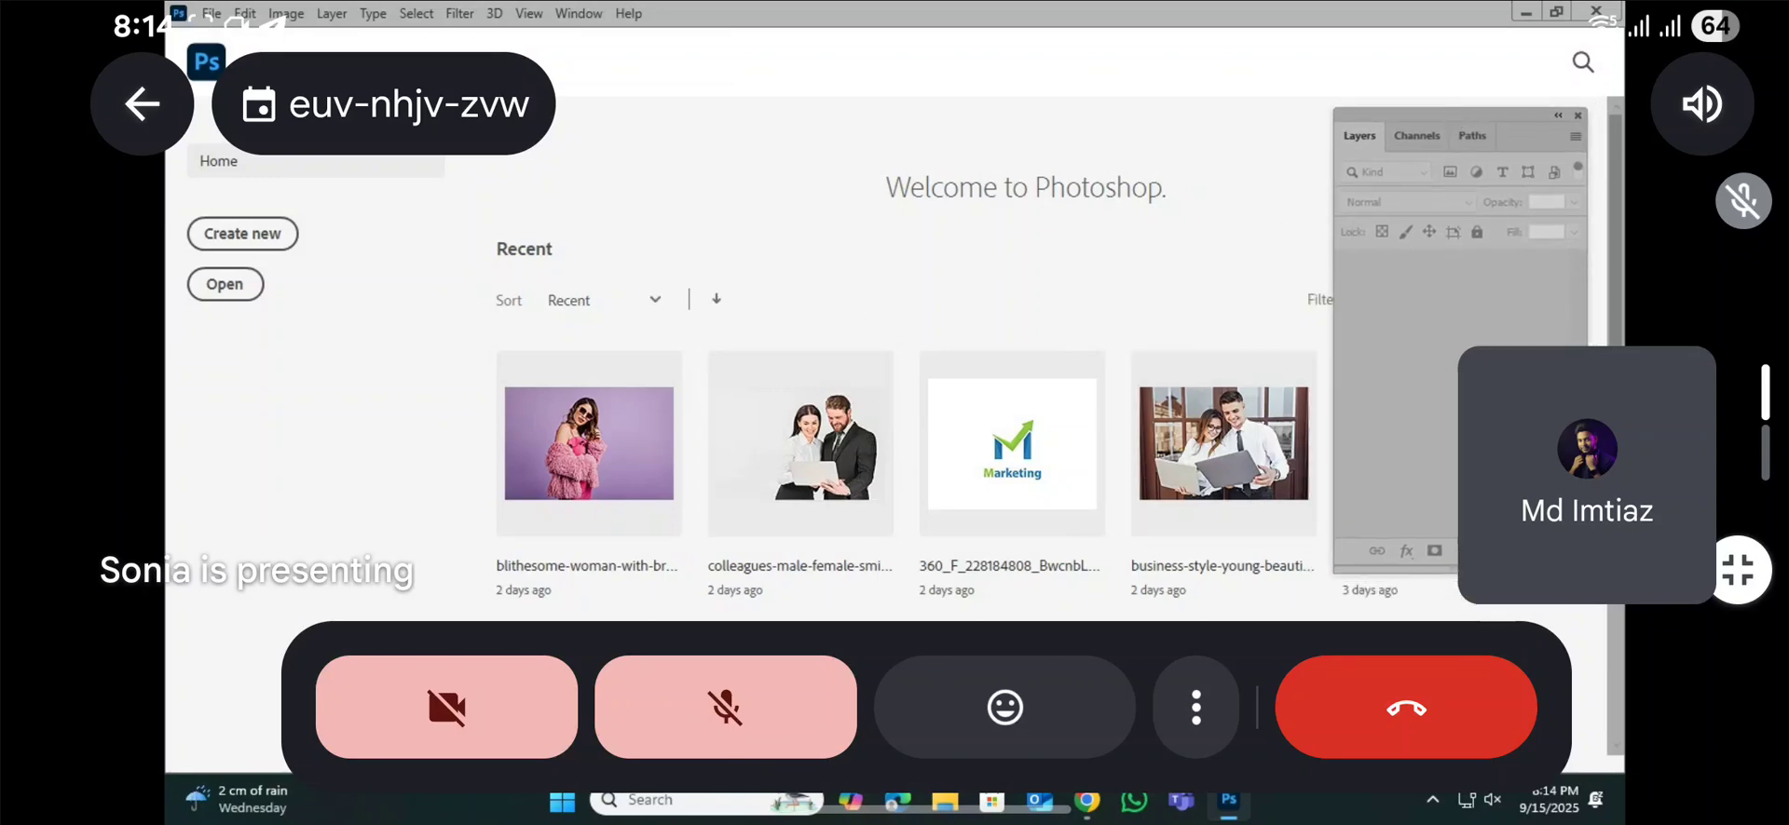
click(1229, 808)
click(1229, 808)
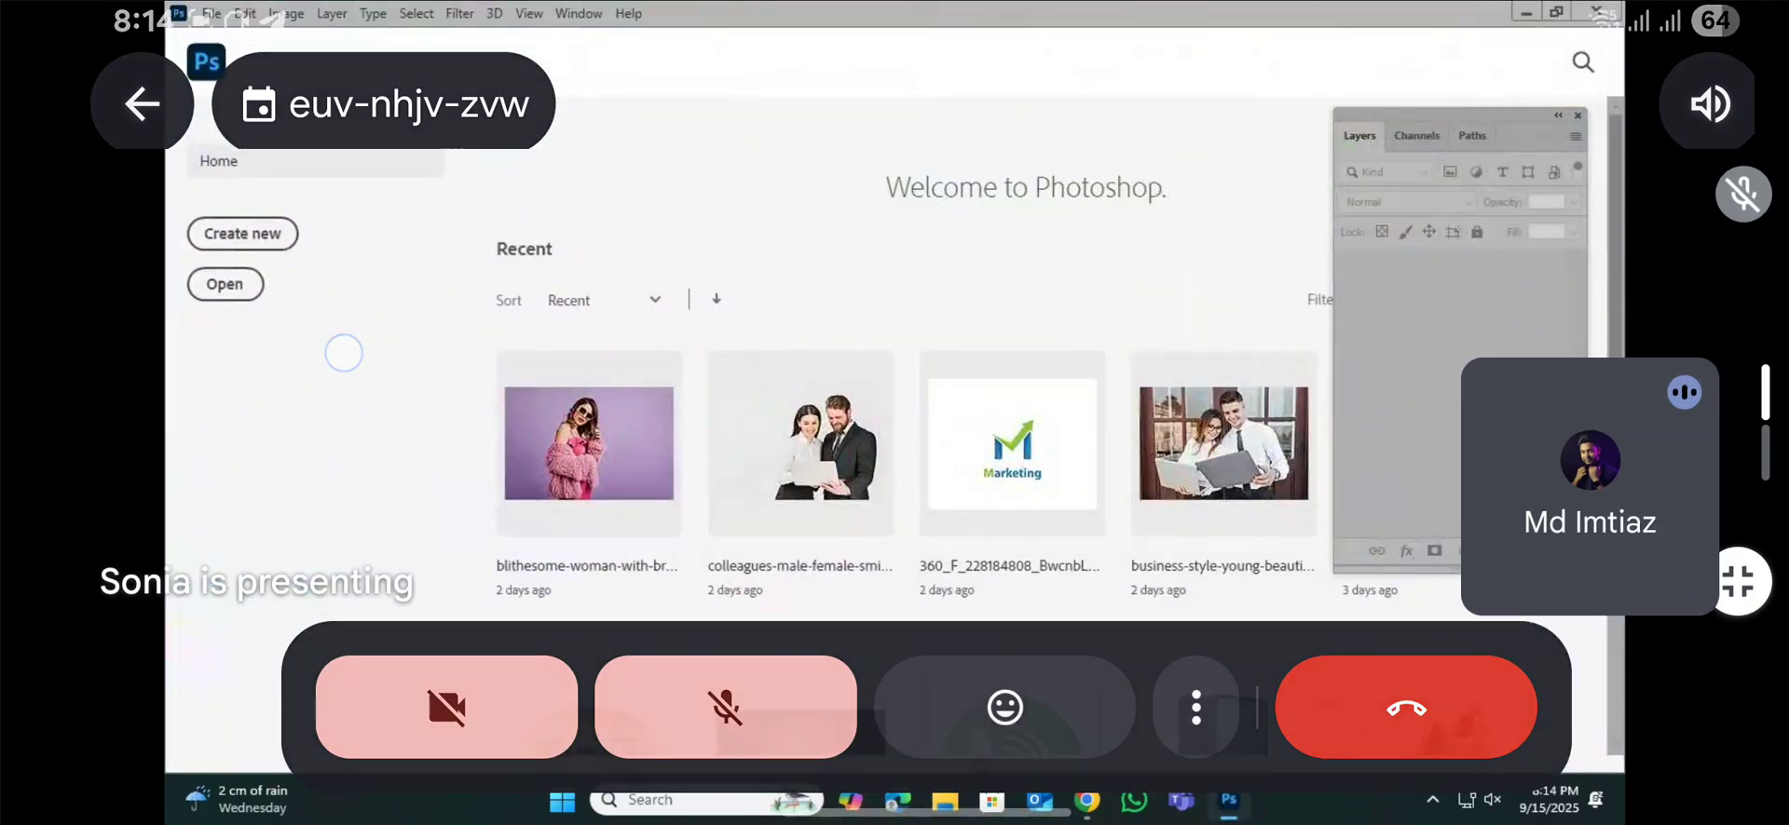
Step: Switch to the new tab in Chrome and search Google for "mango"
mouse_move(1088, 799)
click(1029, 664)
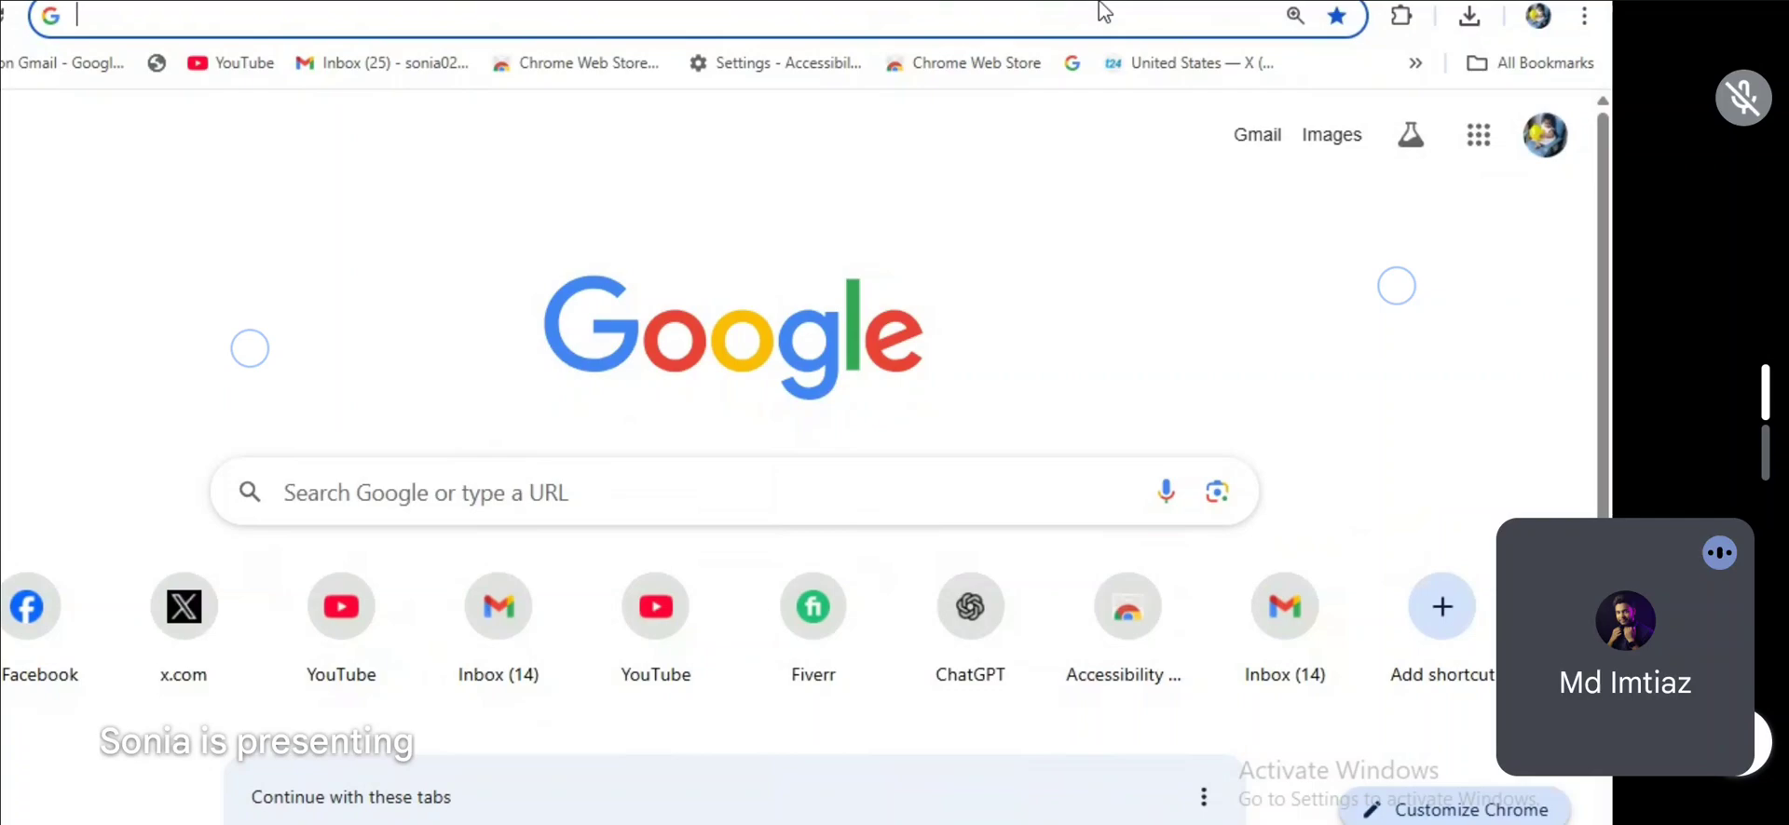
text(mango)
key(Return)
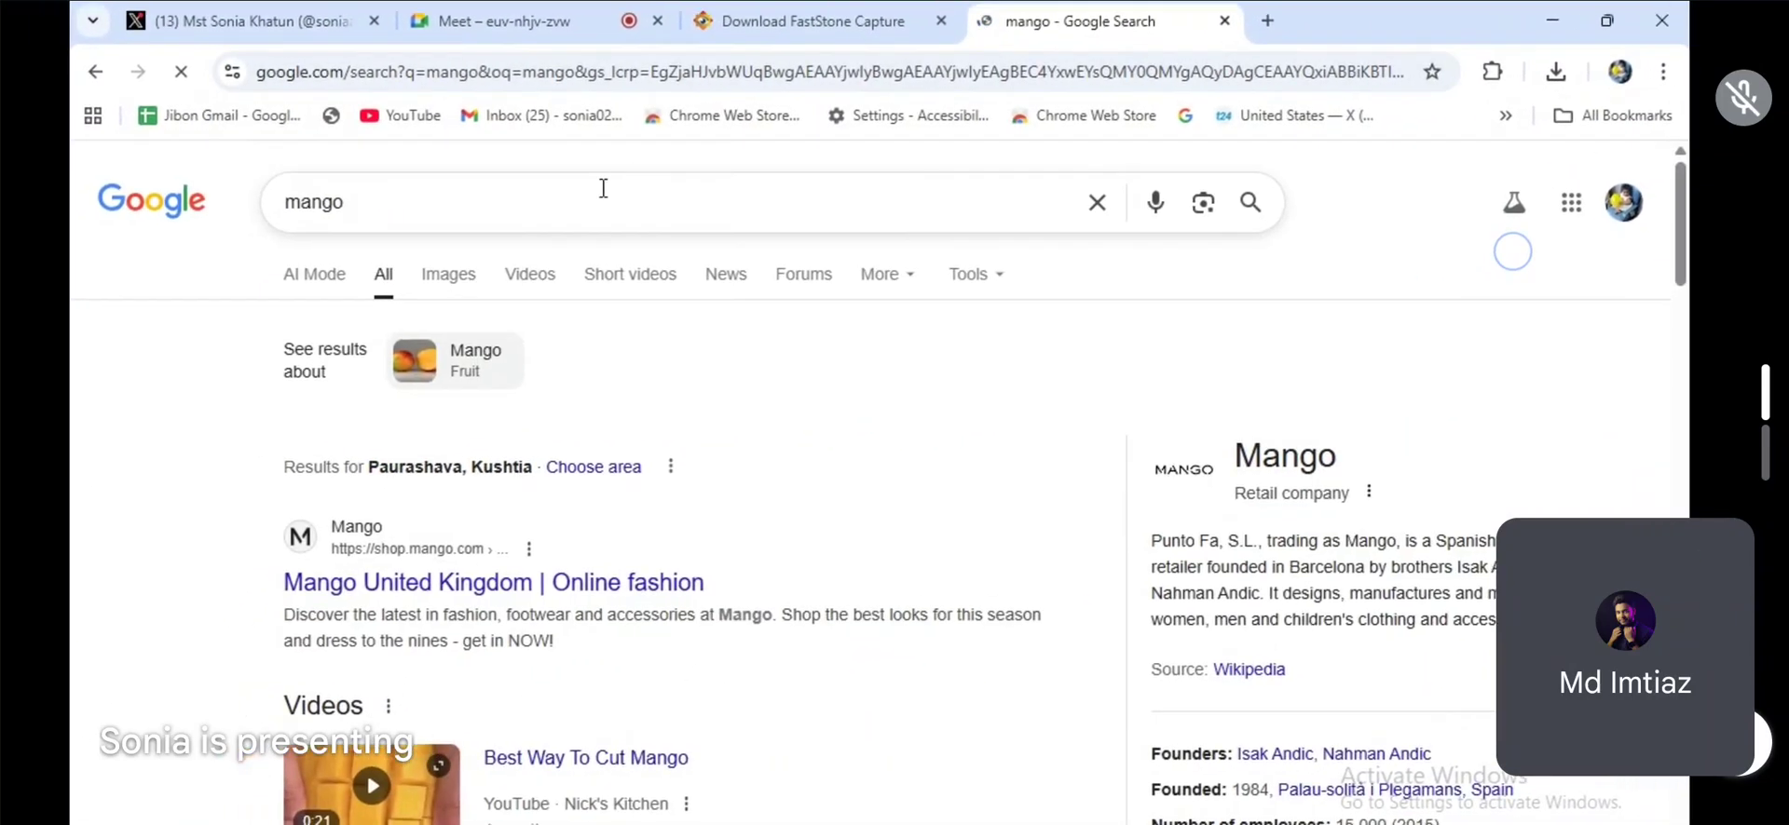
Step: Refine the Google search to "mango png" and show the image results
click(603, 188)
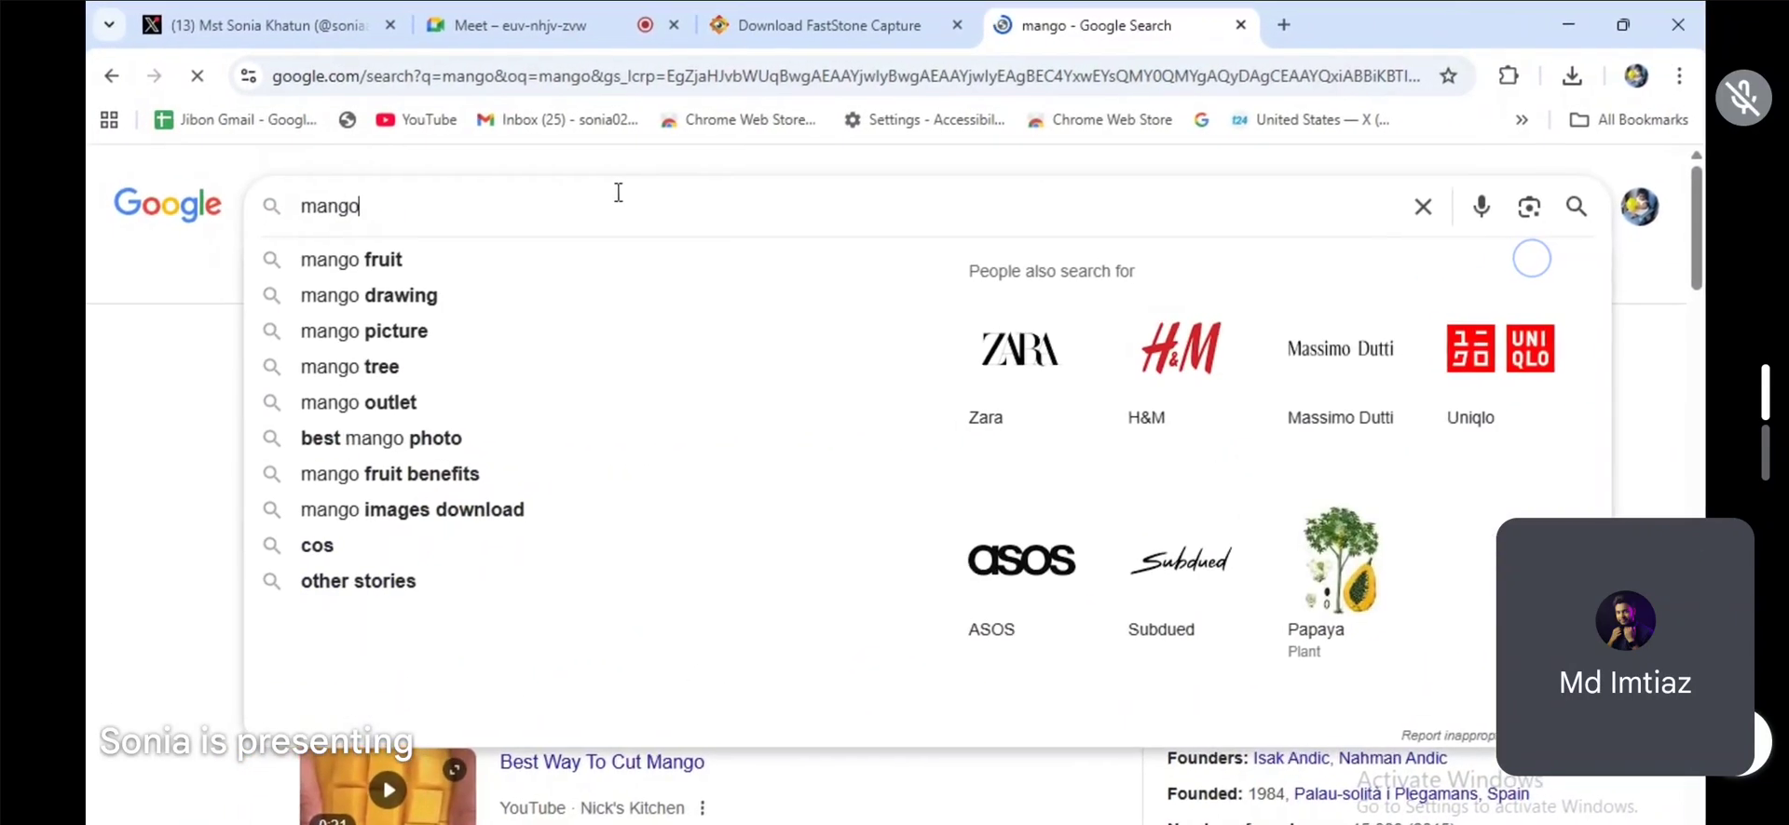
text(png)
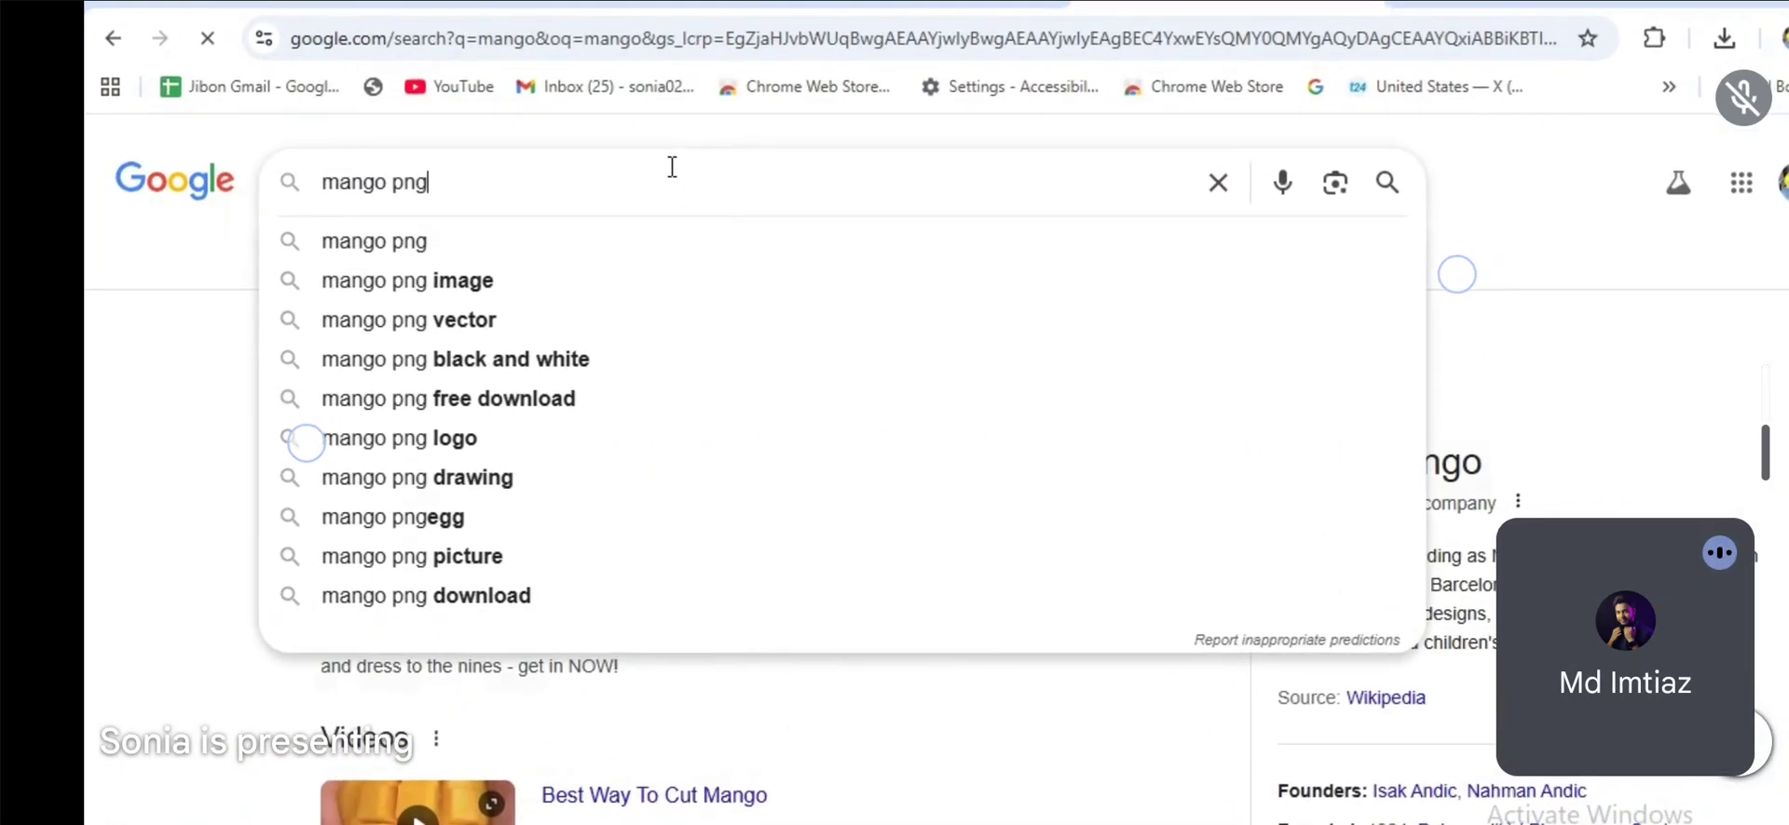
key(Return)
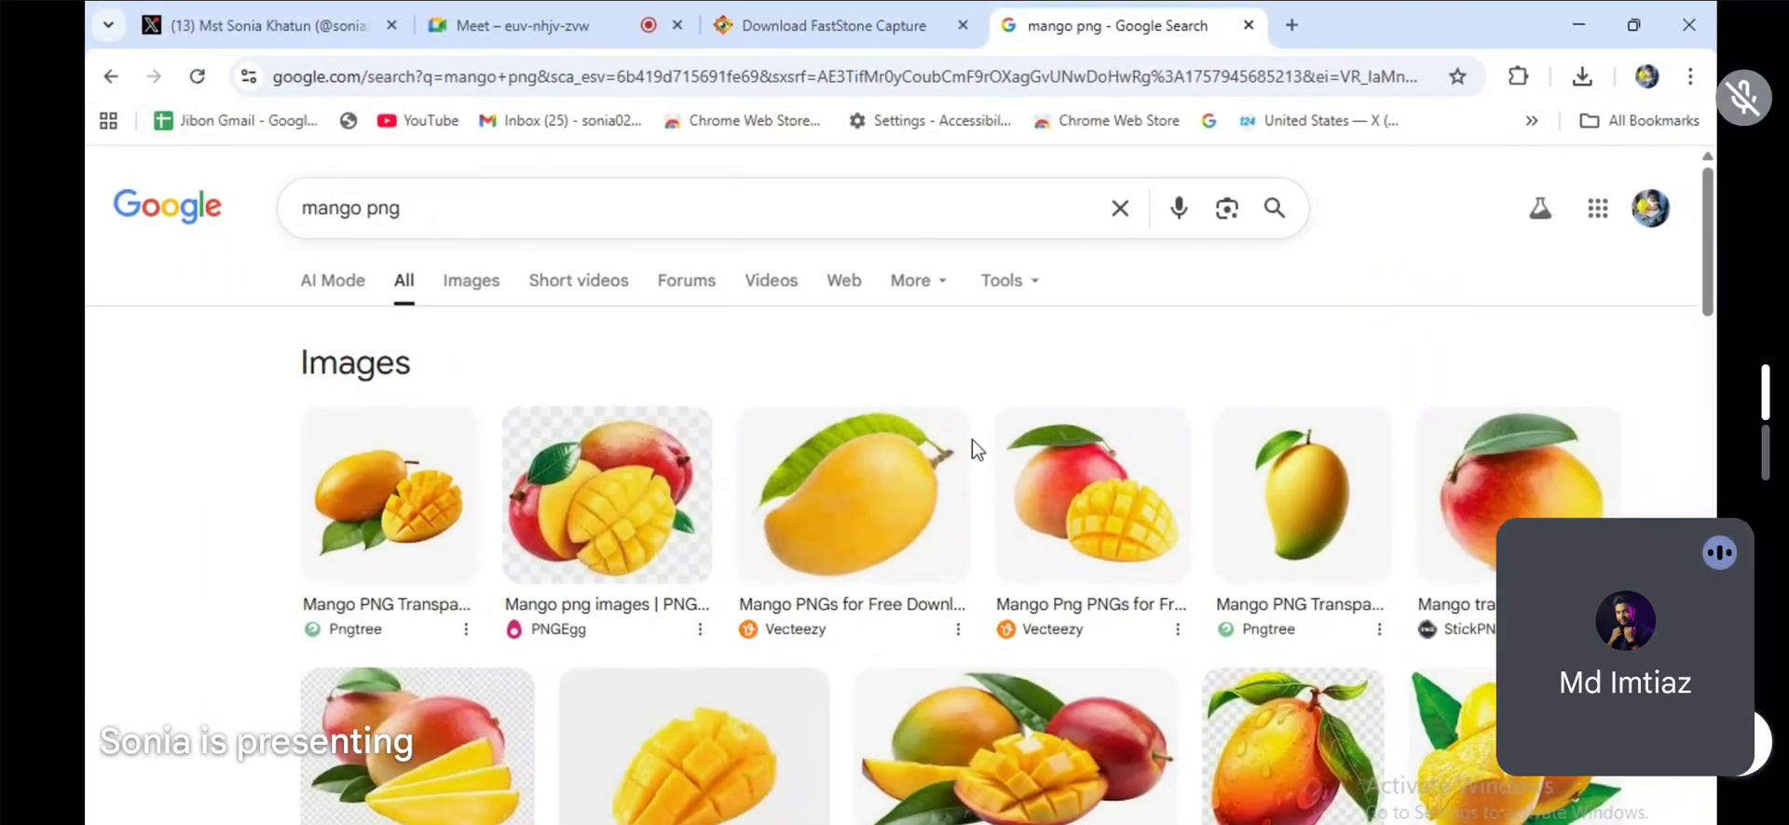
scroll(976, 450, down, 5)
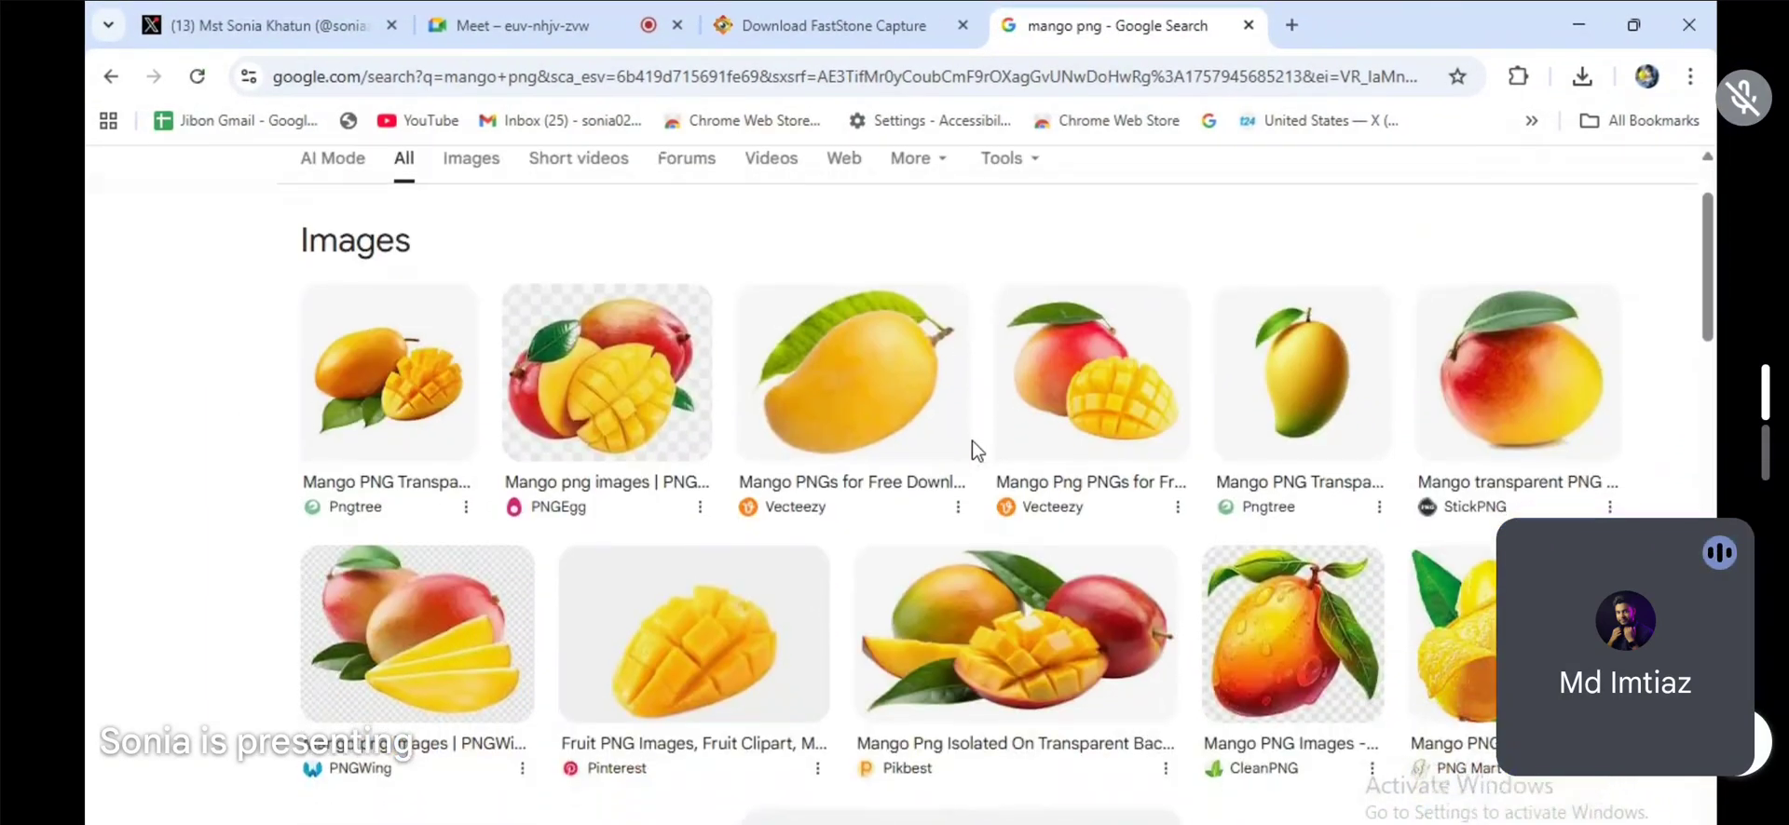
scroll(388, 292, up, 5)
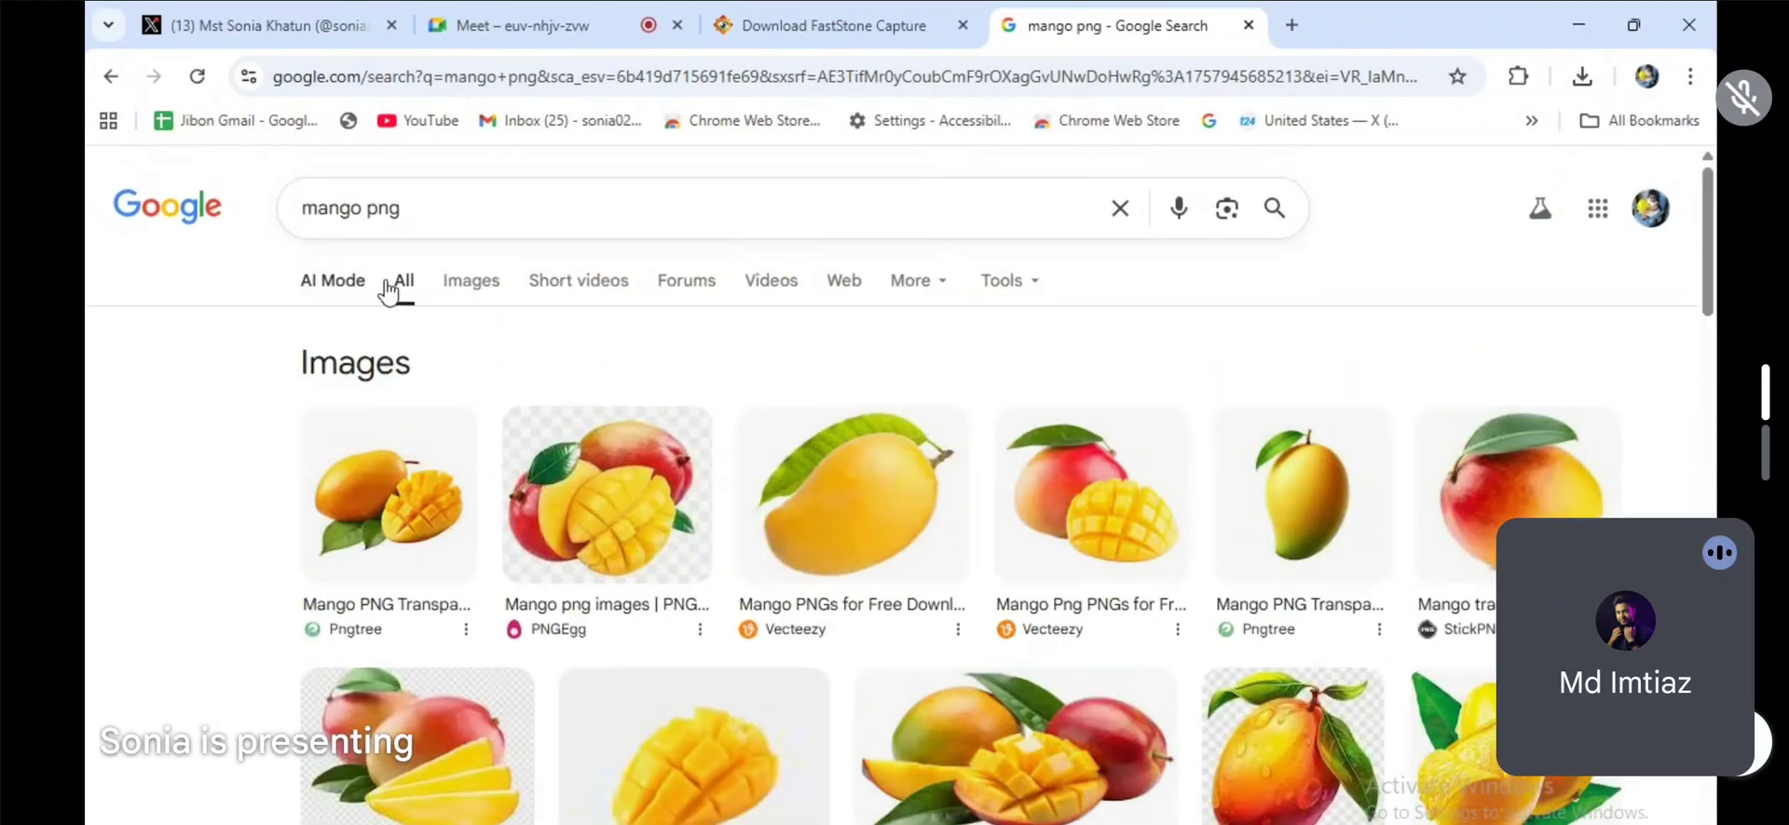
click(475, 290)
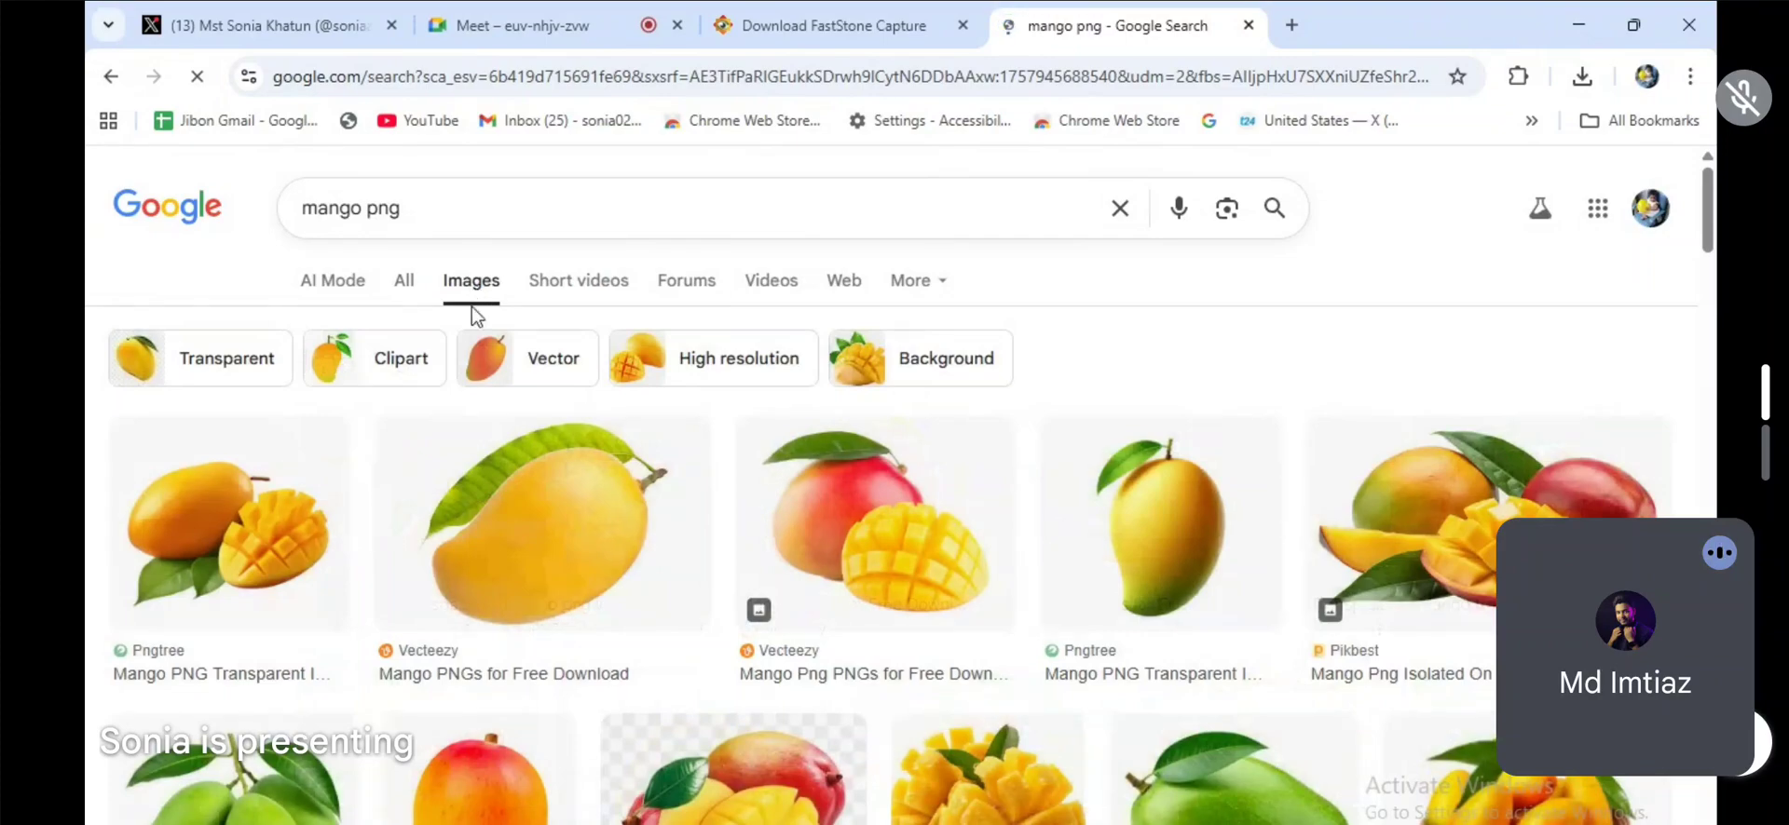
Step: Browse the mango PNG image results and preview the Alphonso mango from PNGWing
scroll(914, 515, down, 4)
scroll(911, 514, down, 3)
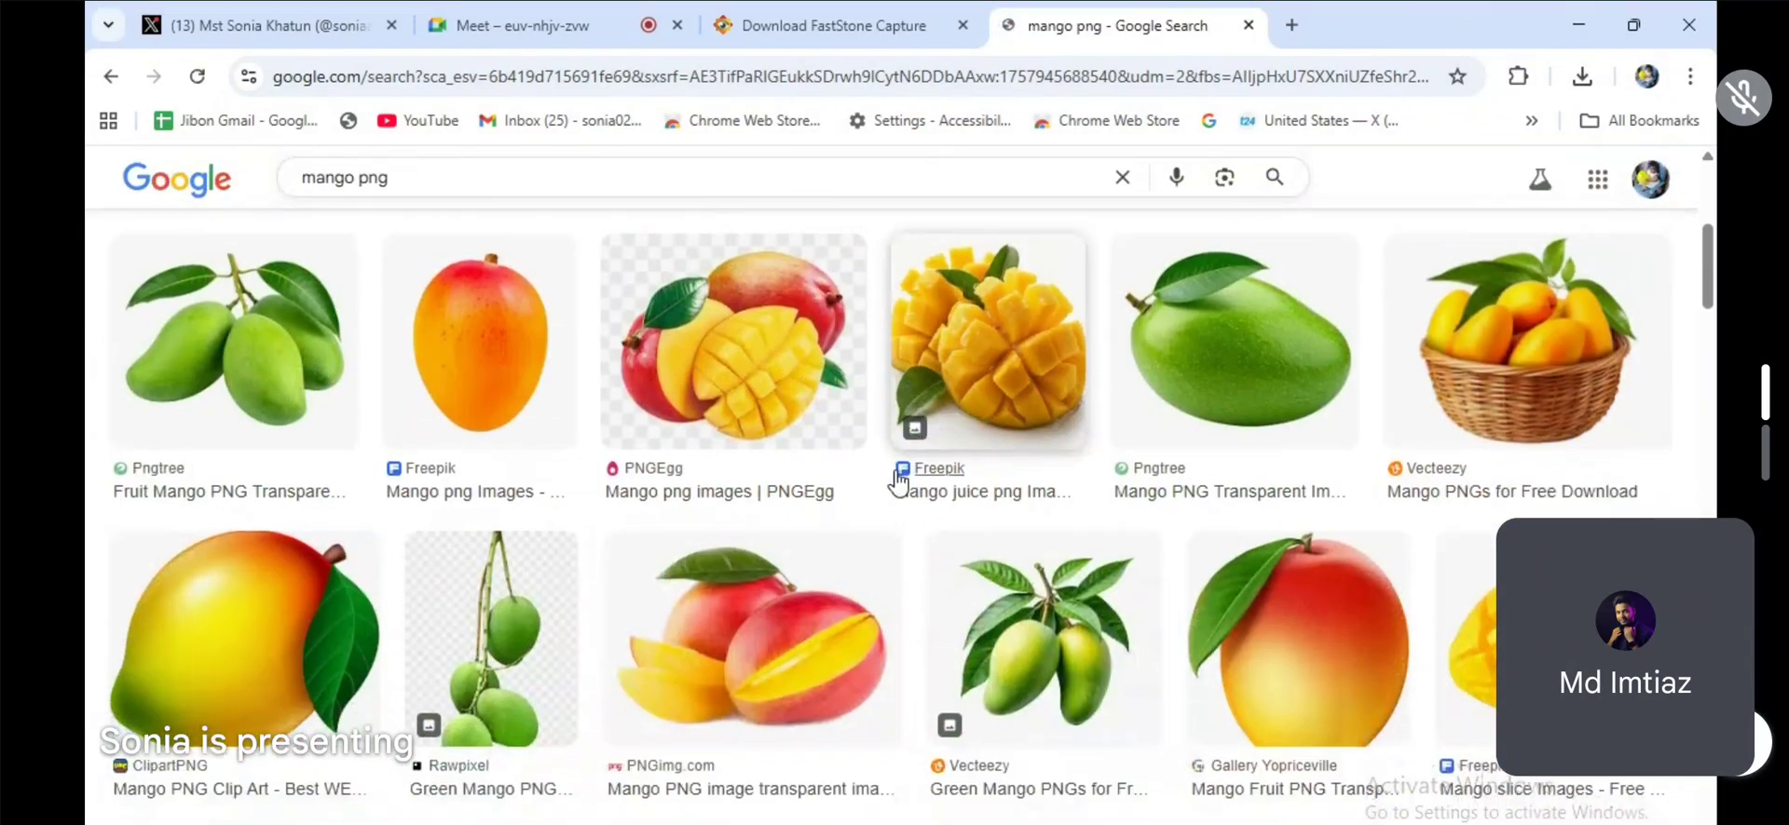
scroll(886, 475, down, 12)
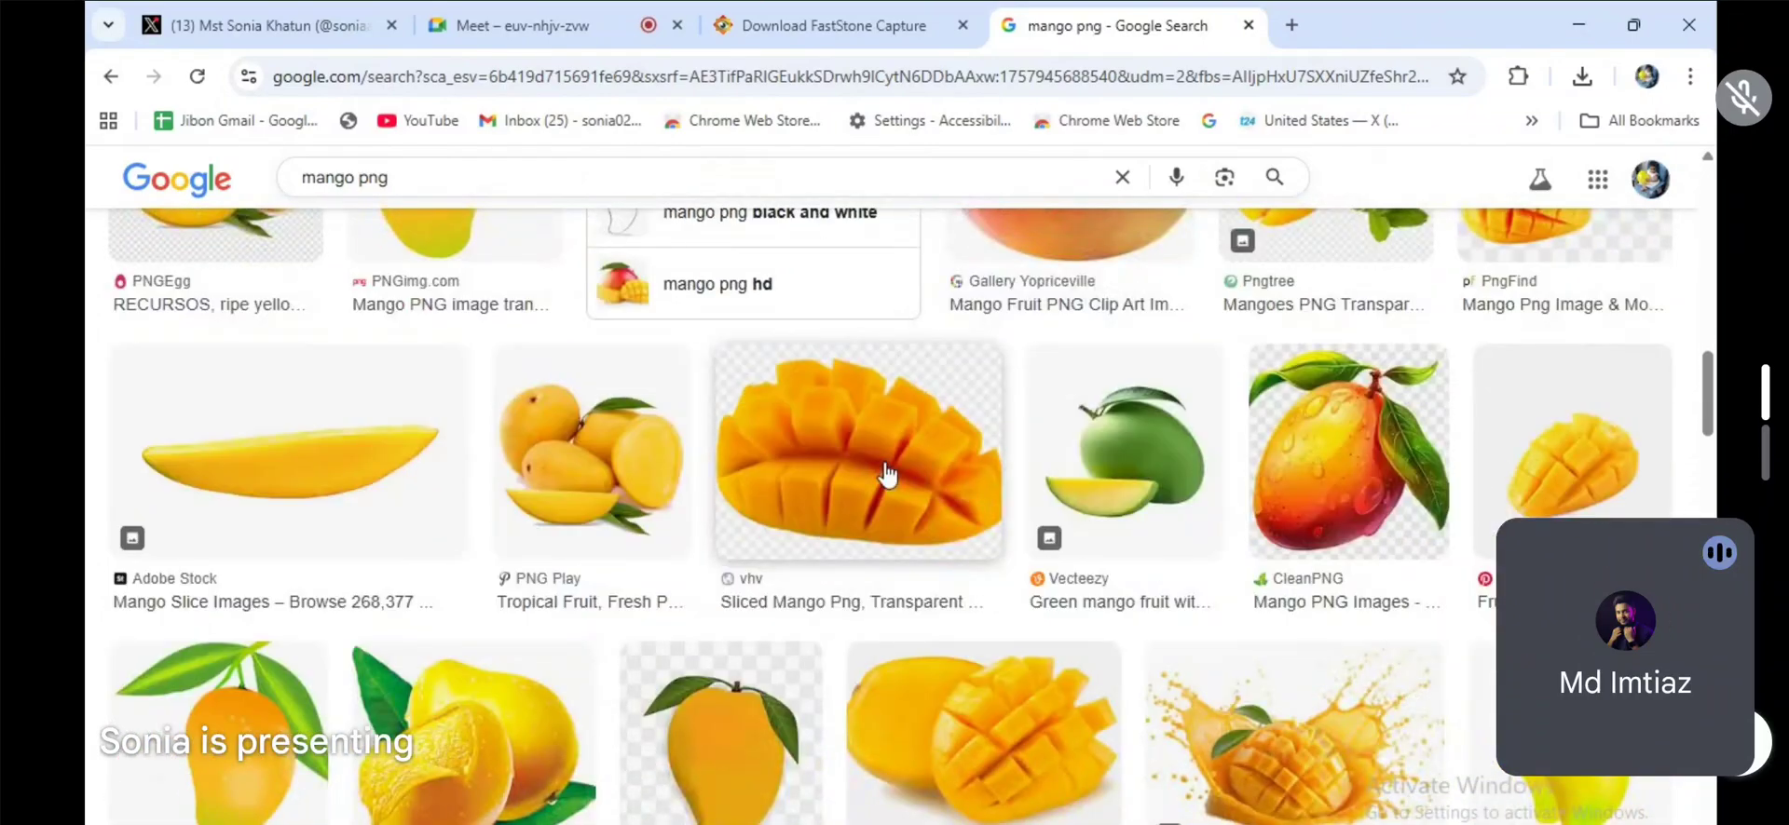
scroll(886, 476, down, 4)
scroll(886, 477, down, 4)
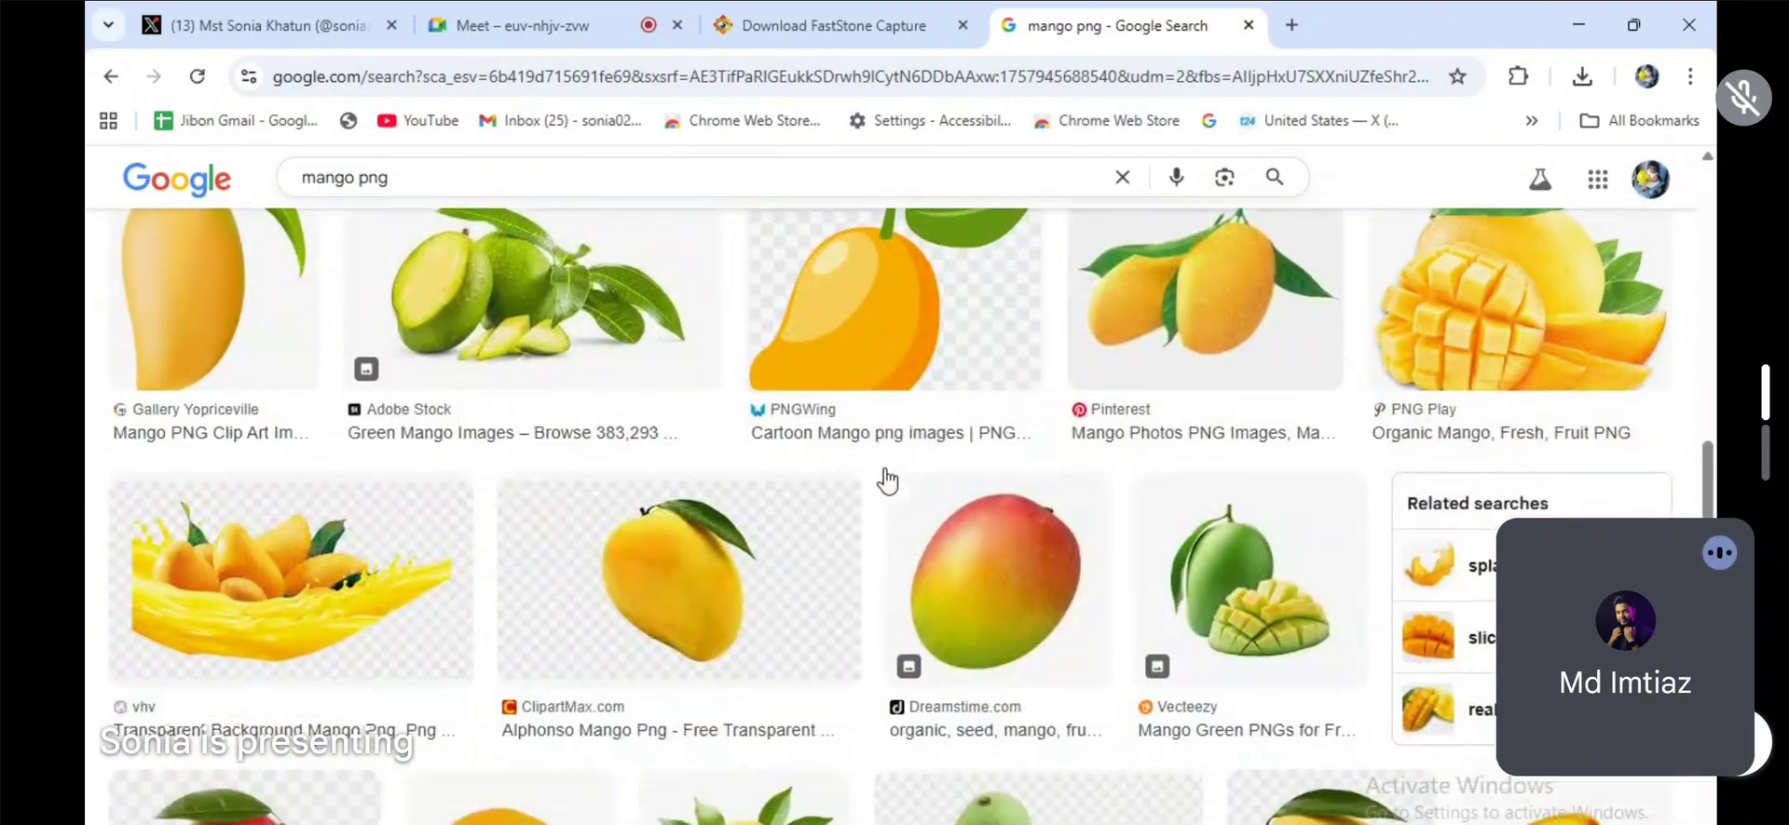
scroll(886, 480, down, 4)
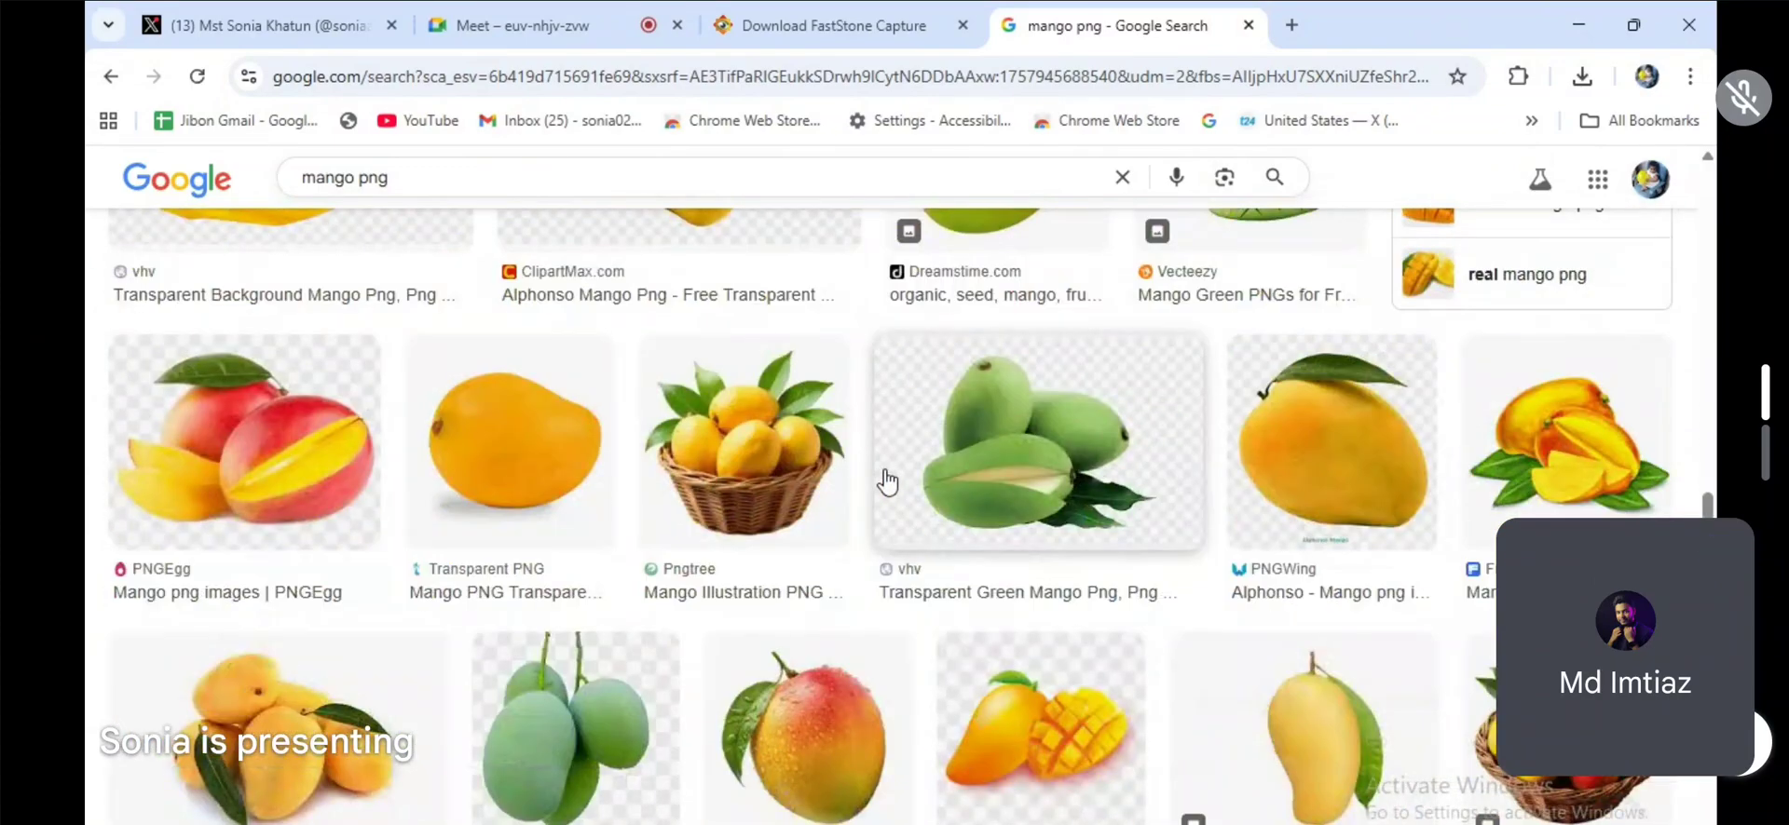
click(1355, 445)
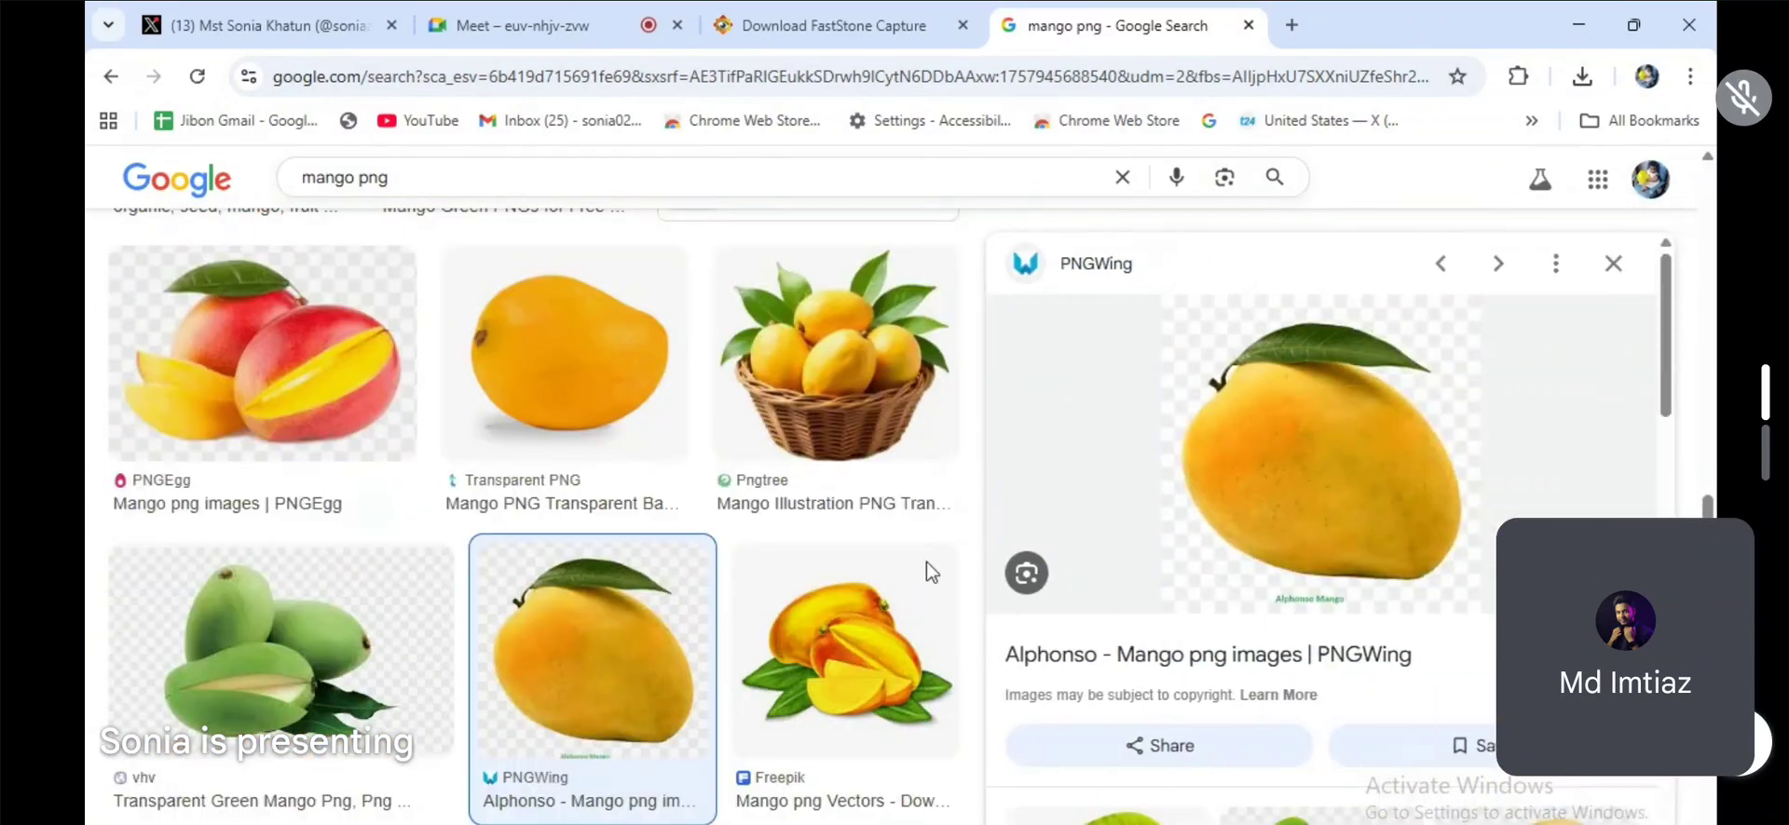
Step: Preview the red-and-yellow Pngtree mango with water drops and save it as a PNG image to the Desktop
scroll(820, 603, down, 4)
scroll(820, 604, down, 1)
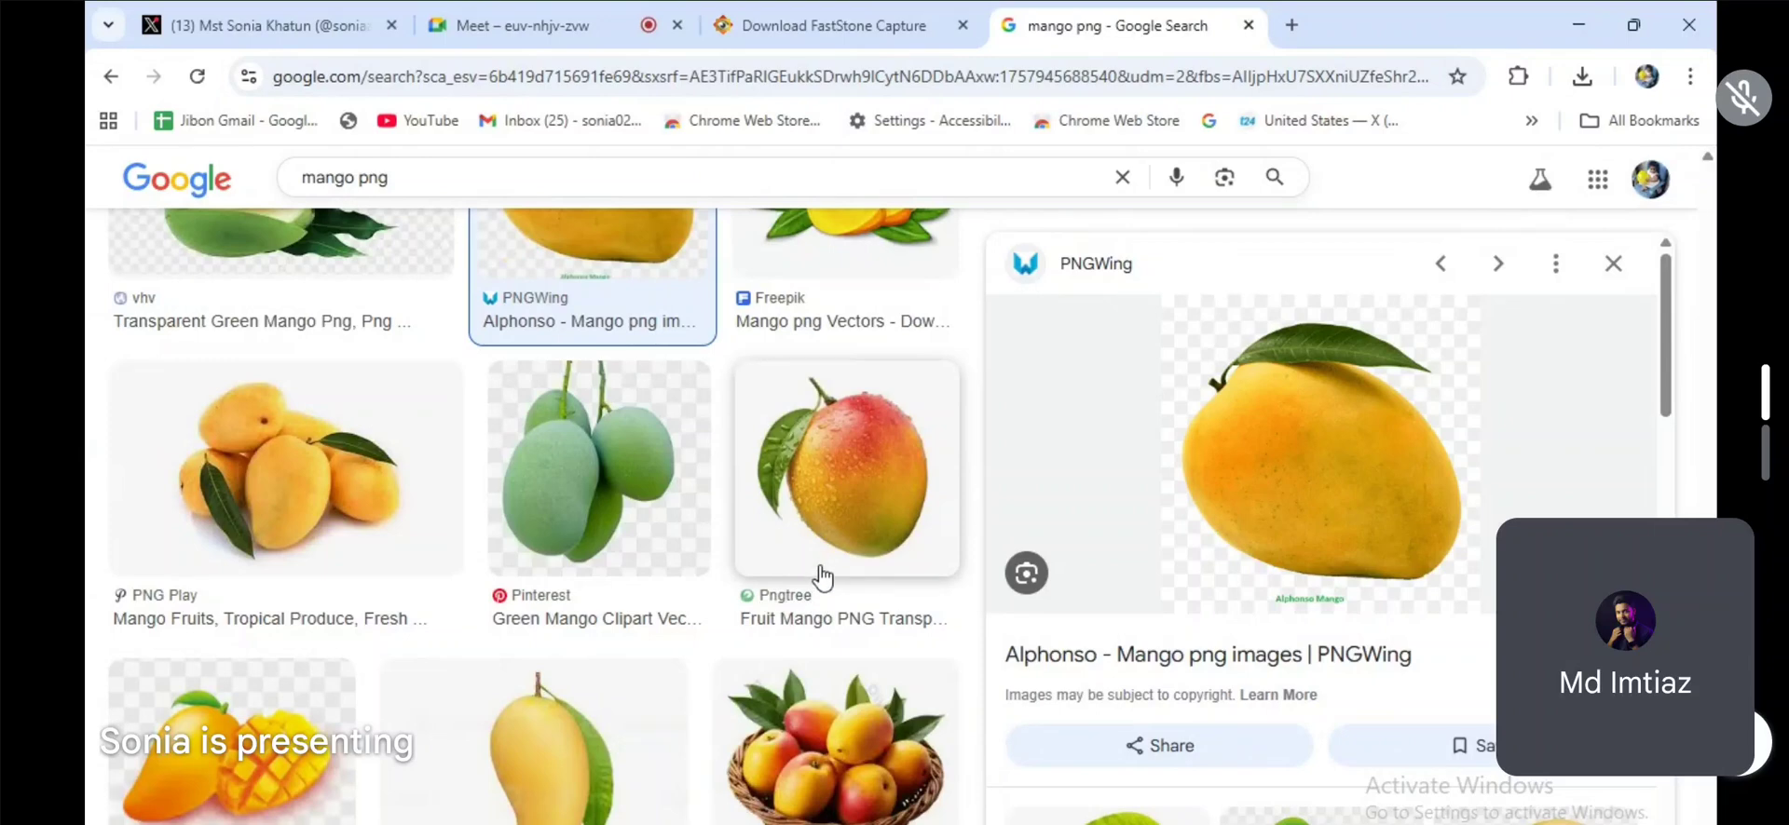
click(867, 484)
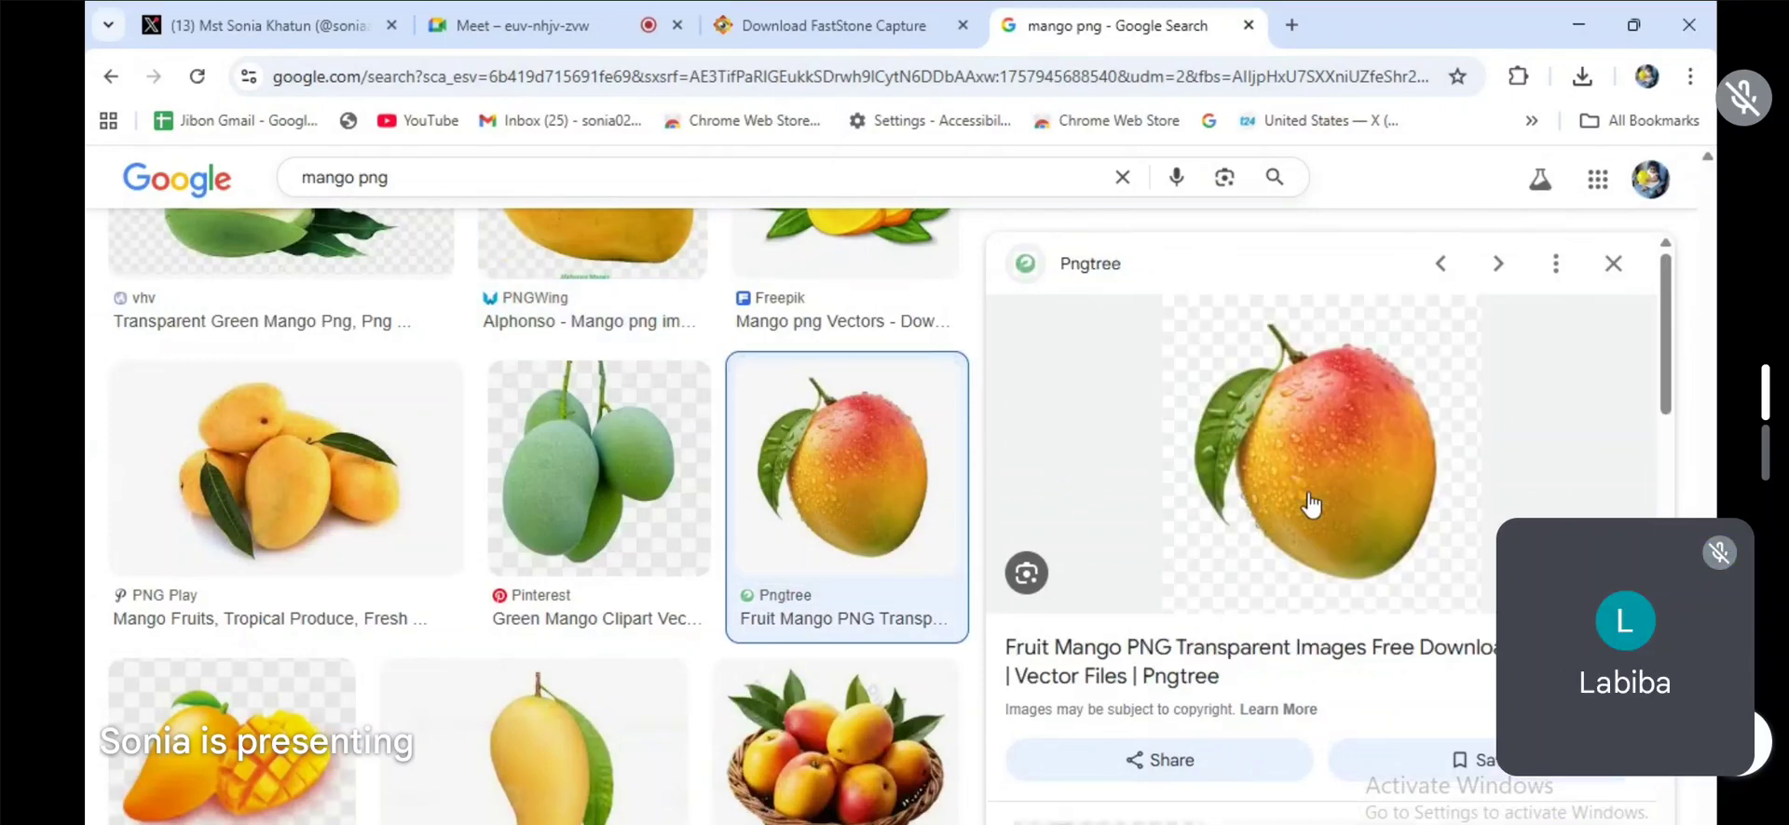
right_click(1329, 410)
click(1444, 677)
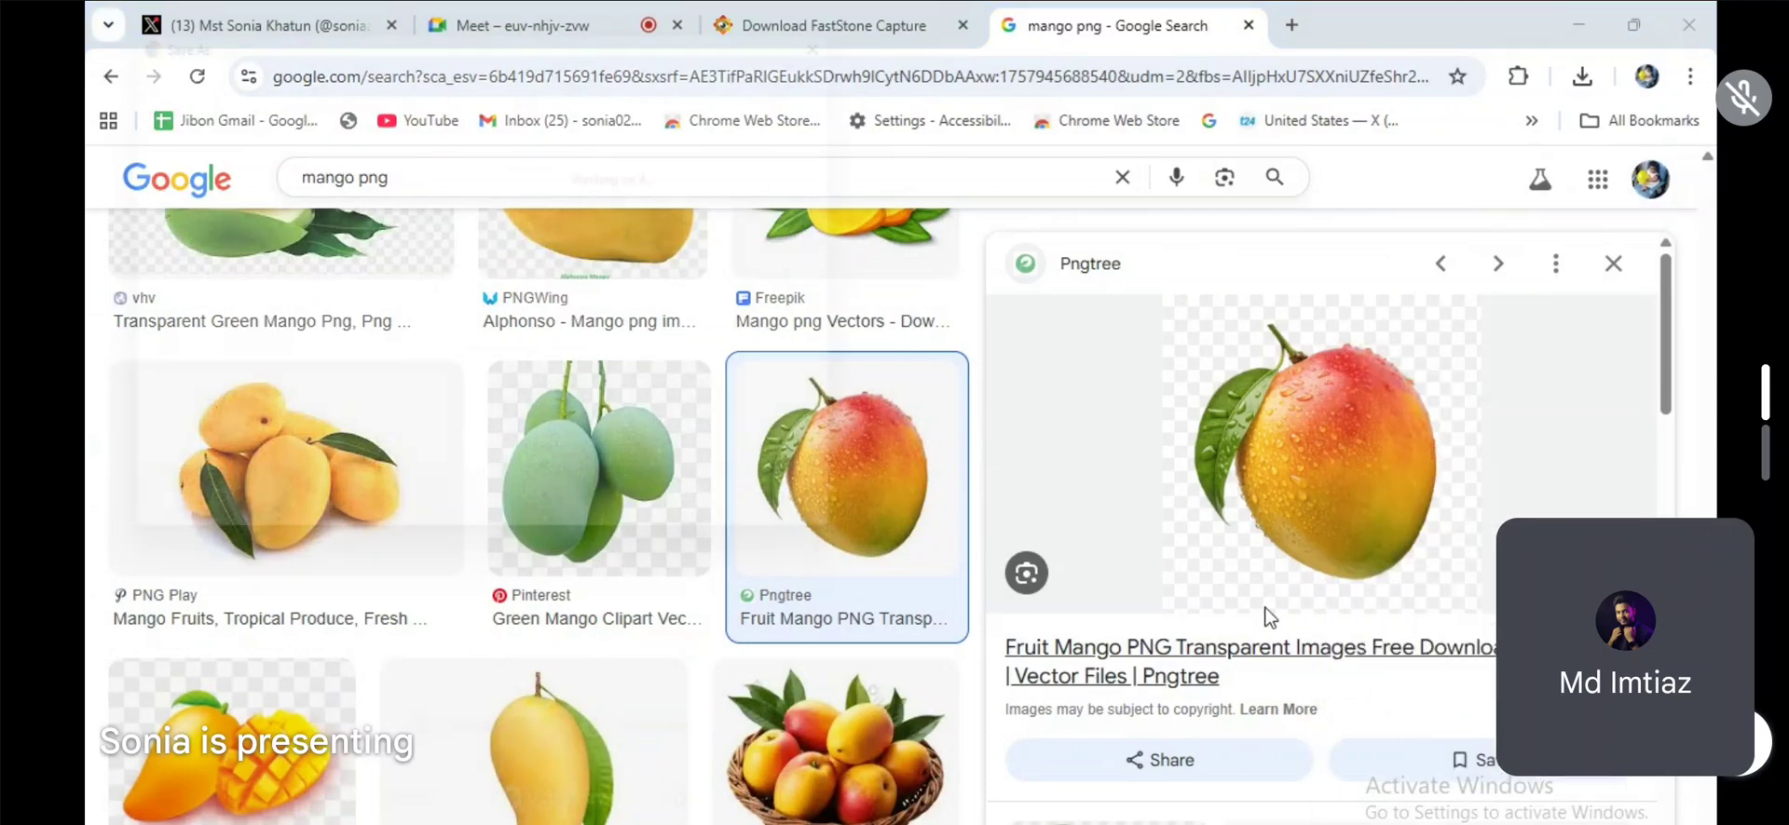
click(177, 279)
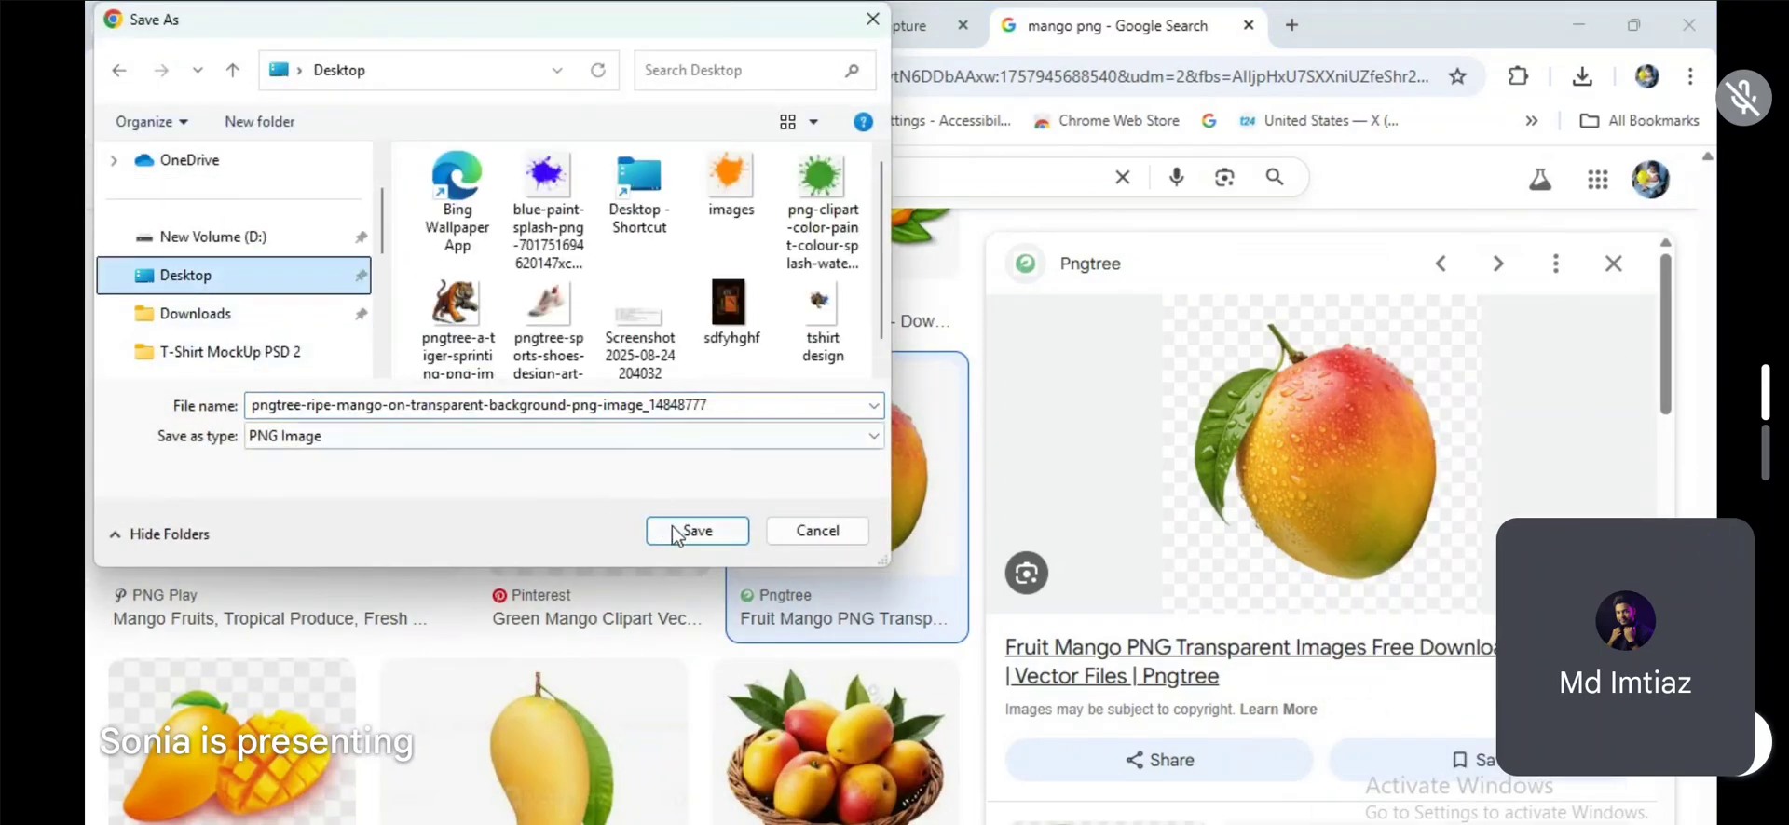
click(694, 531)
scroll(885, 666, down, 4)
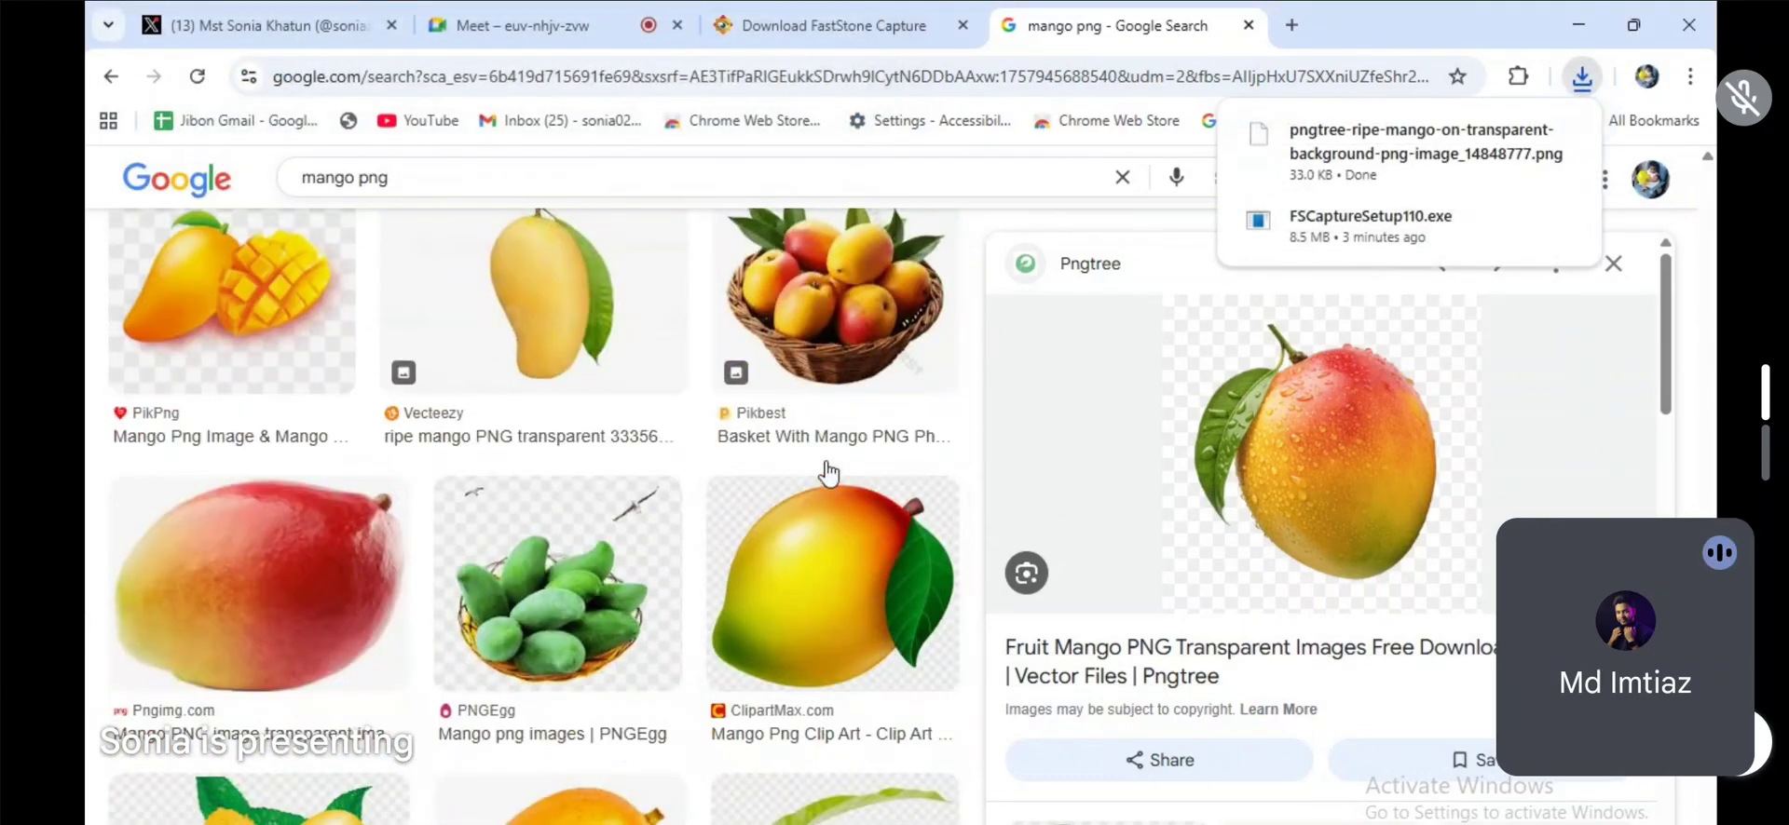
scroll(800, 488, down, 4)
scroll(438, 506, down, 2)
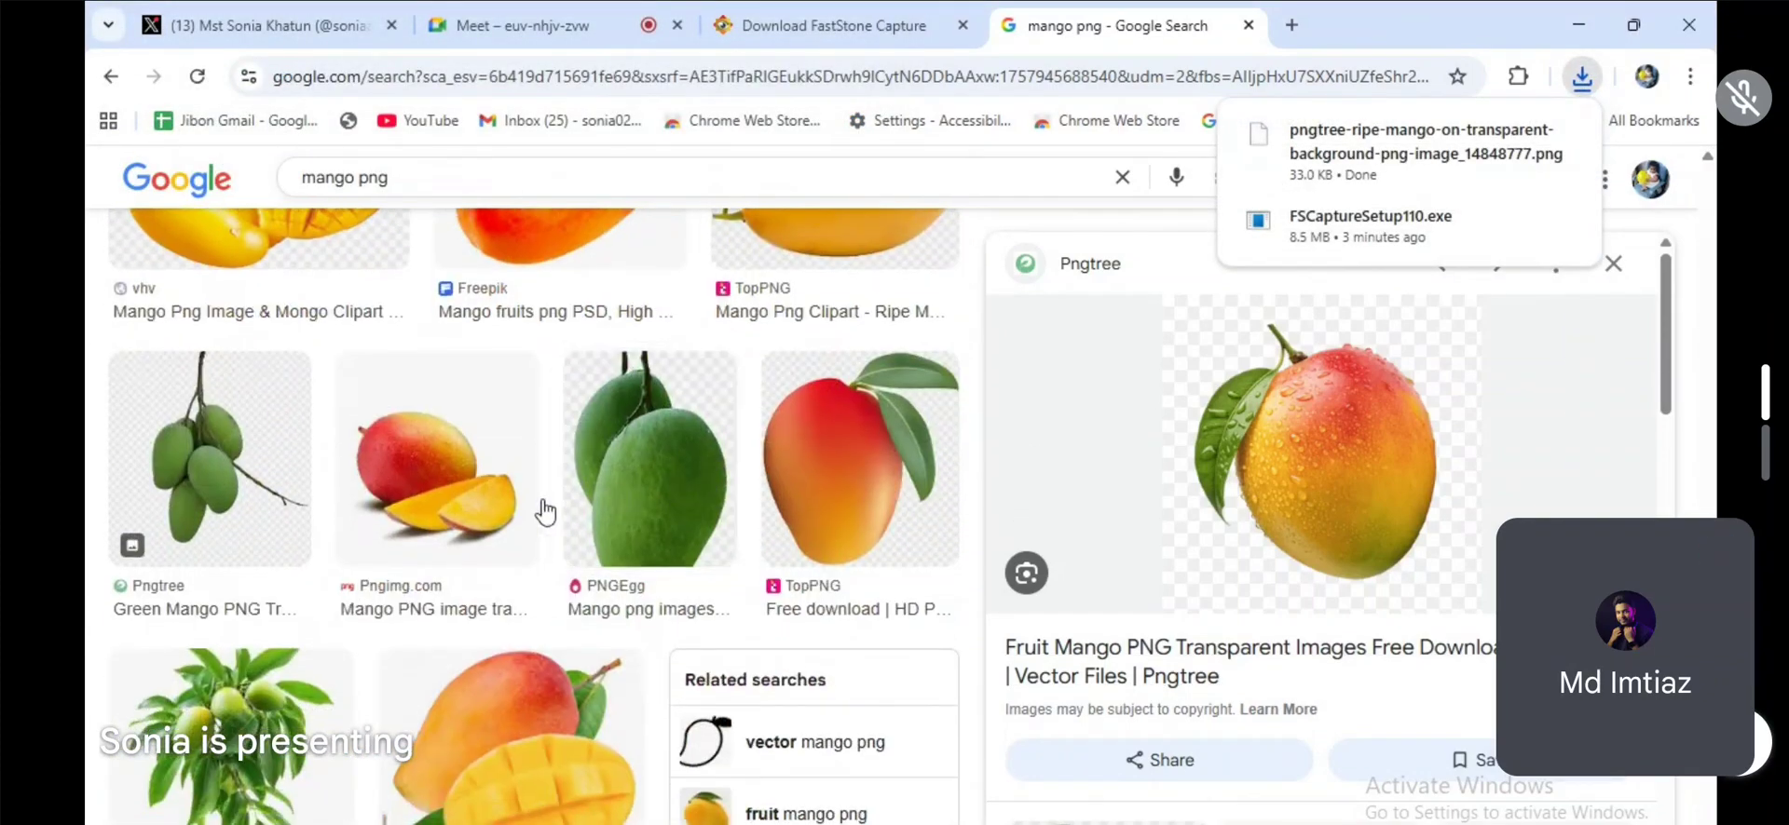
scroll(416, 507, up, 3)
scroll(531, 639, down, 5)
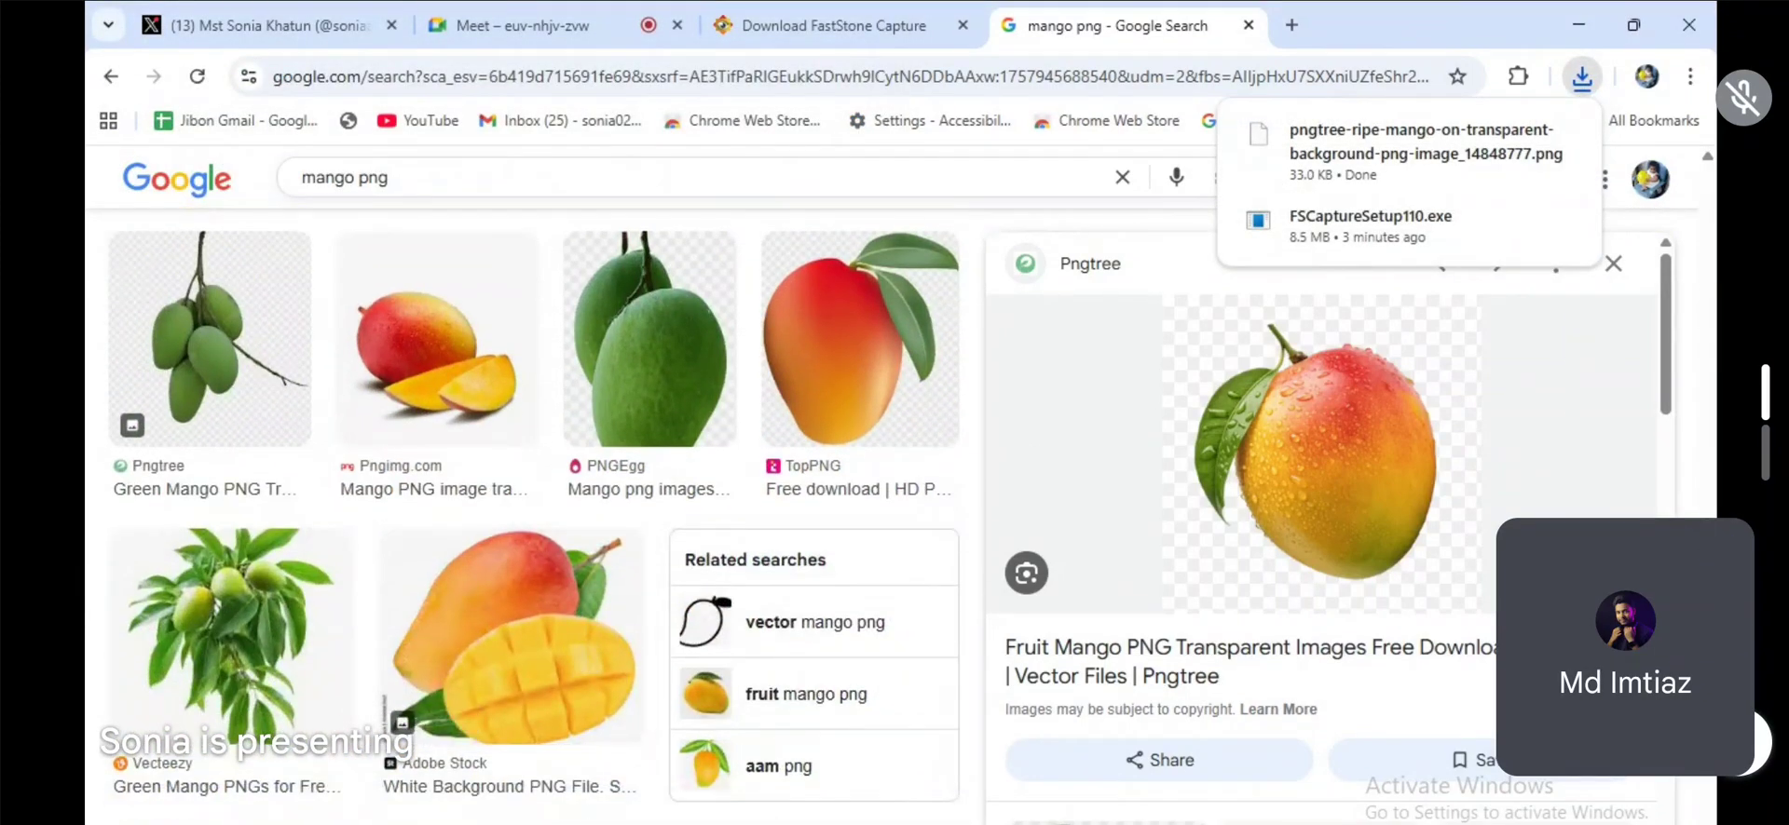
click(1277, 759)
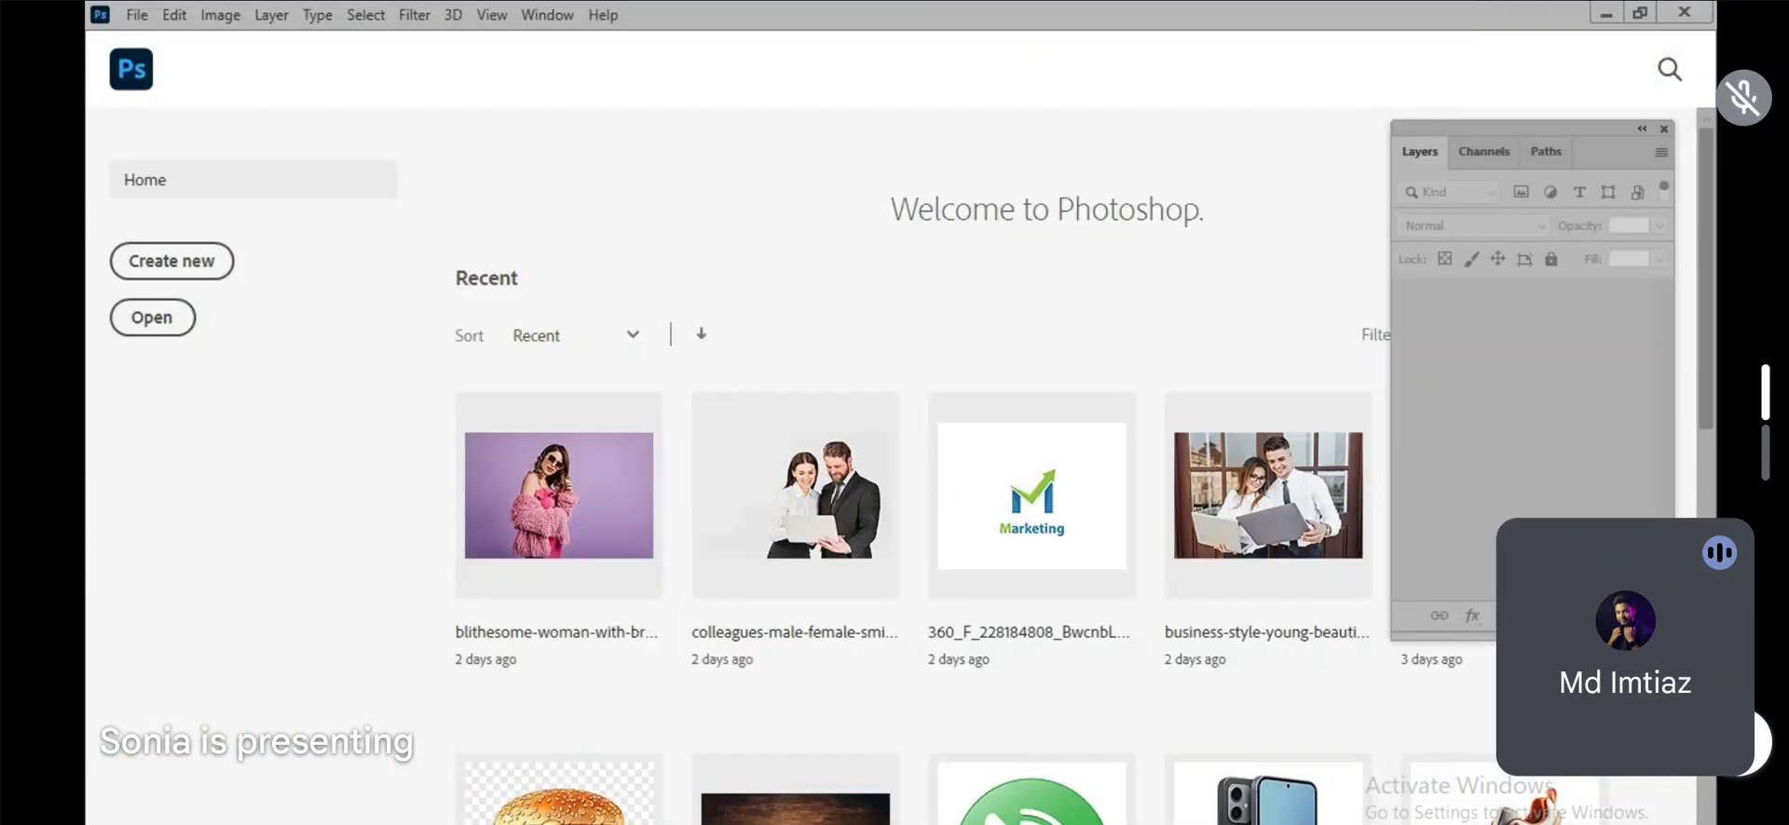
key(alt+Tab)
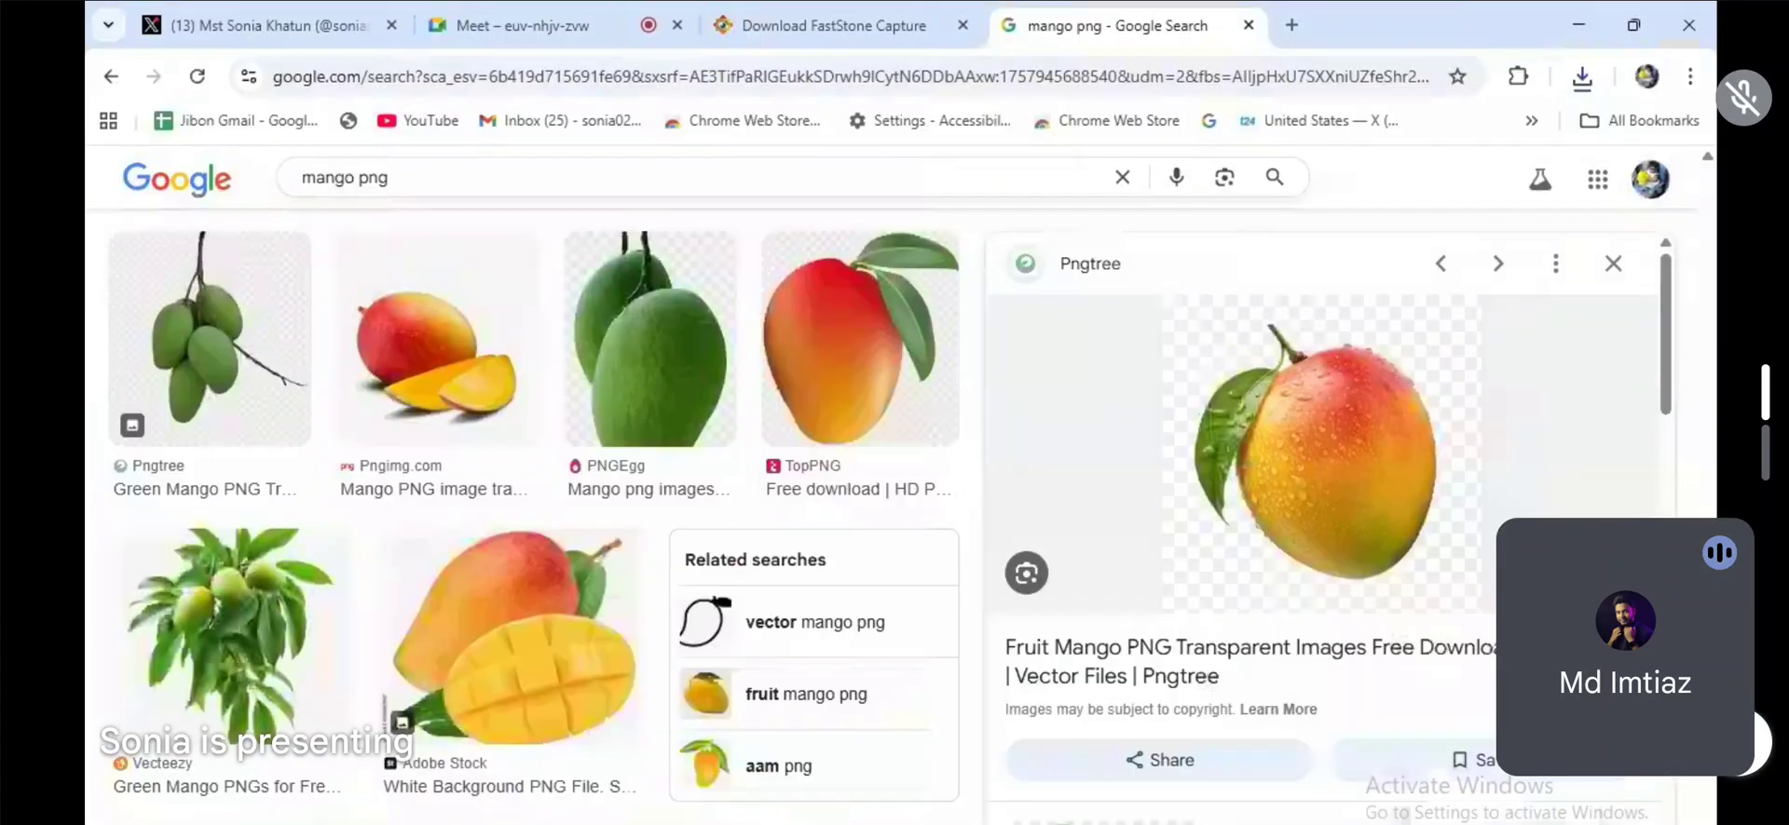
Step: Search for a water splash brush in a new tab and open Brusheezy's Water Splash Brushes page
click(1293, 26)
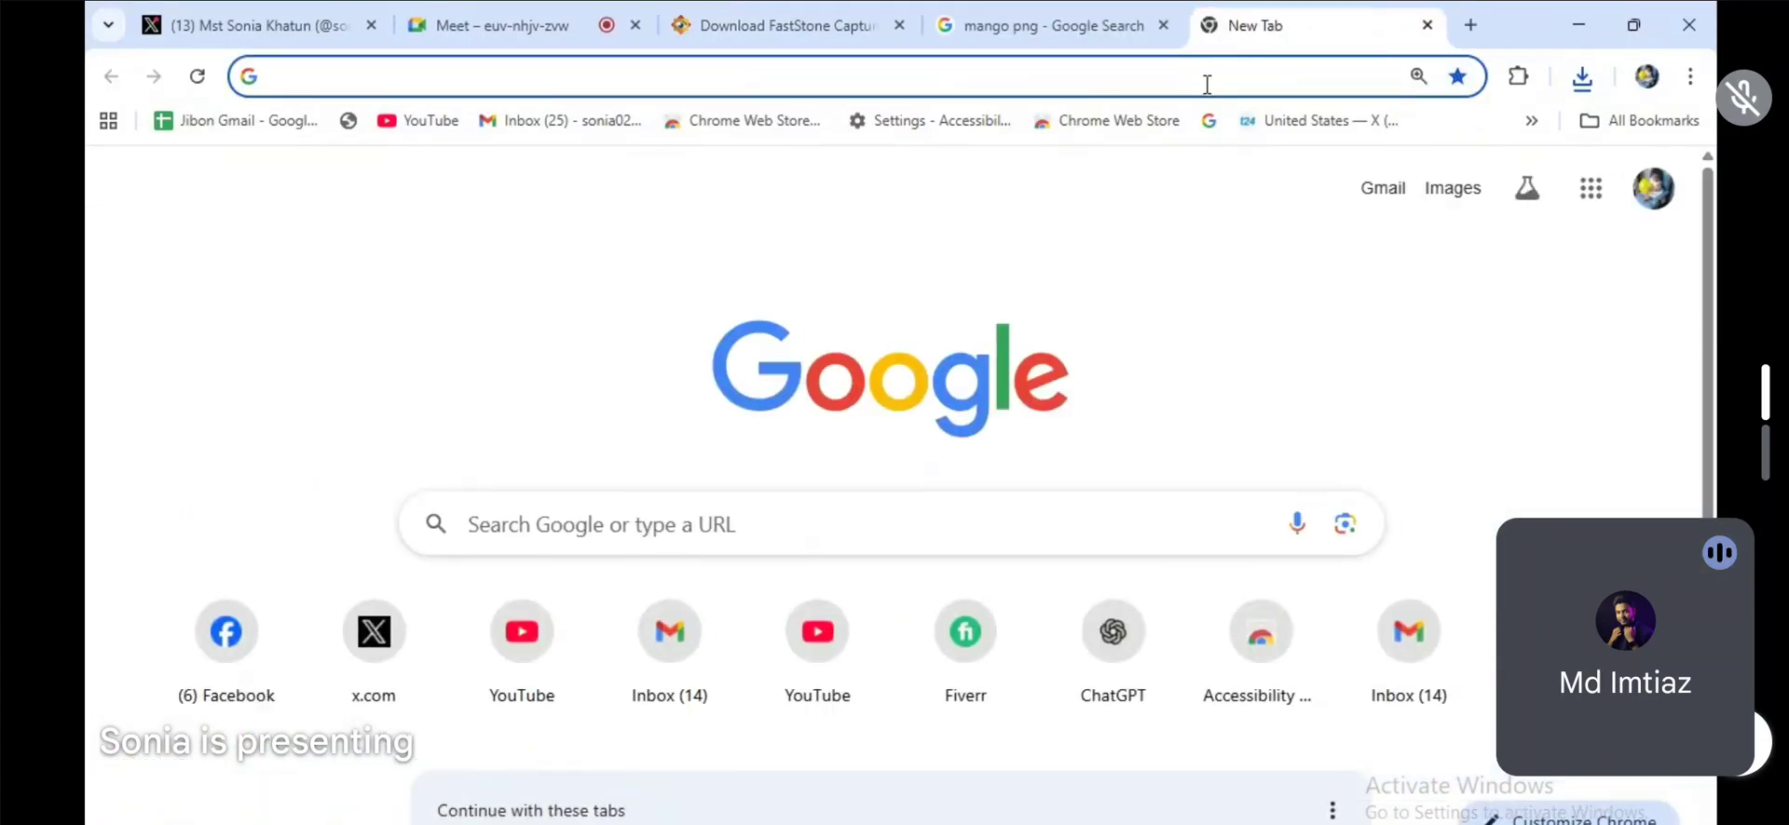
text(water )
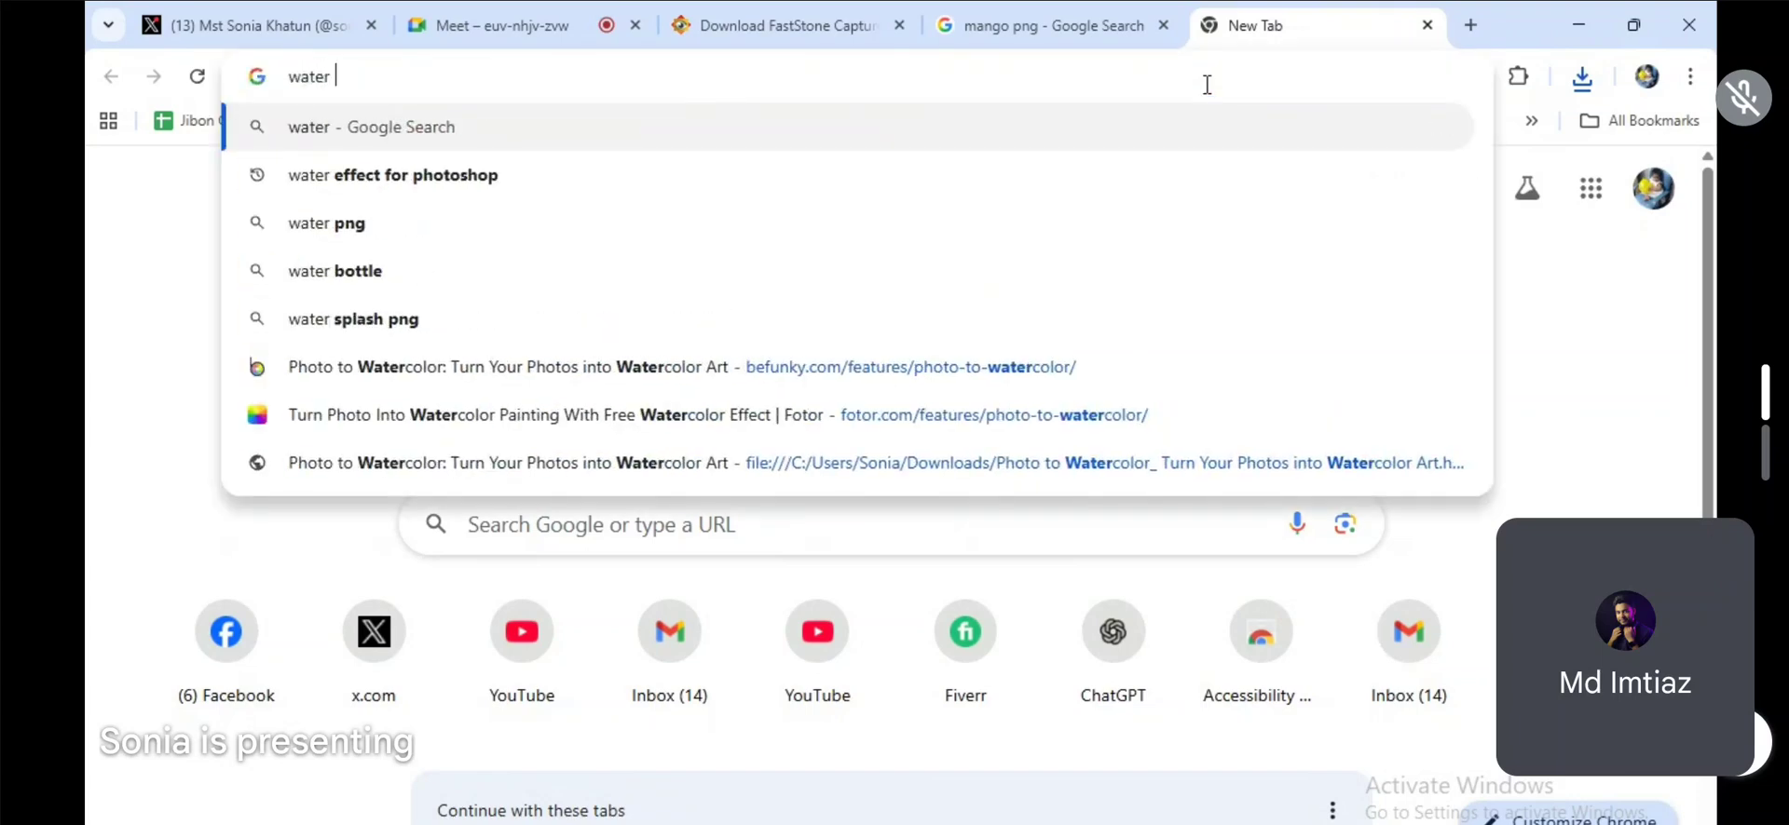
text(splash )
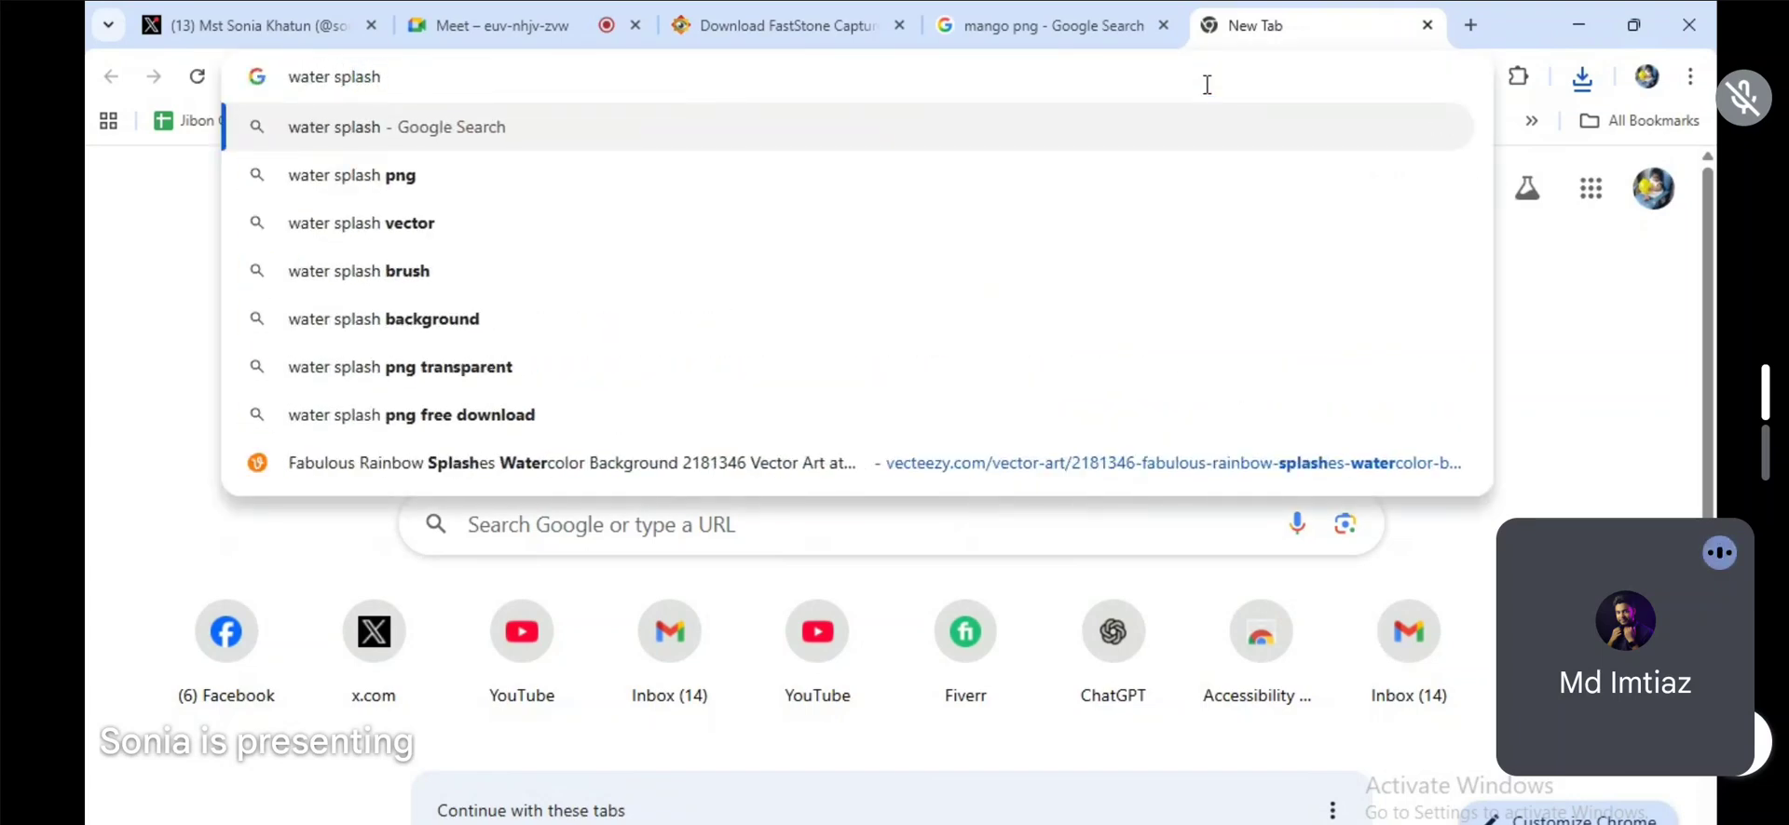
text(bru)
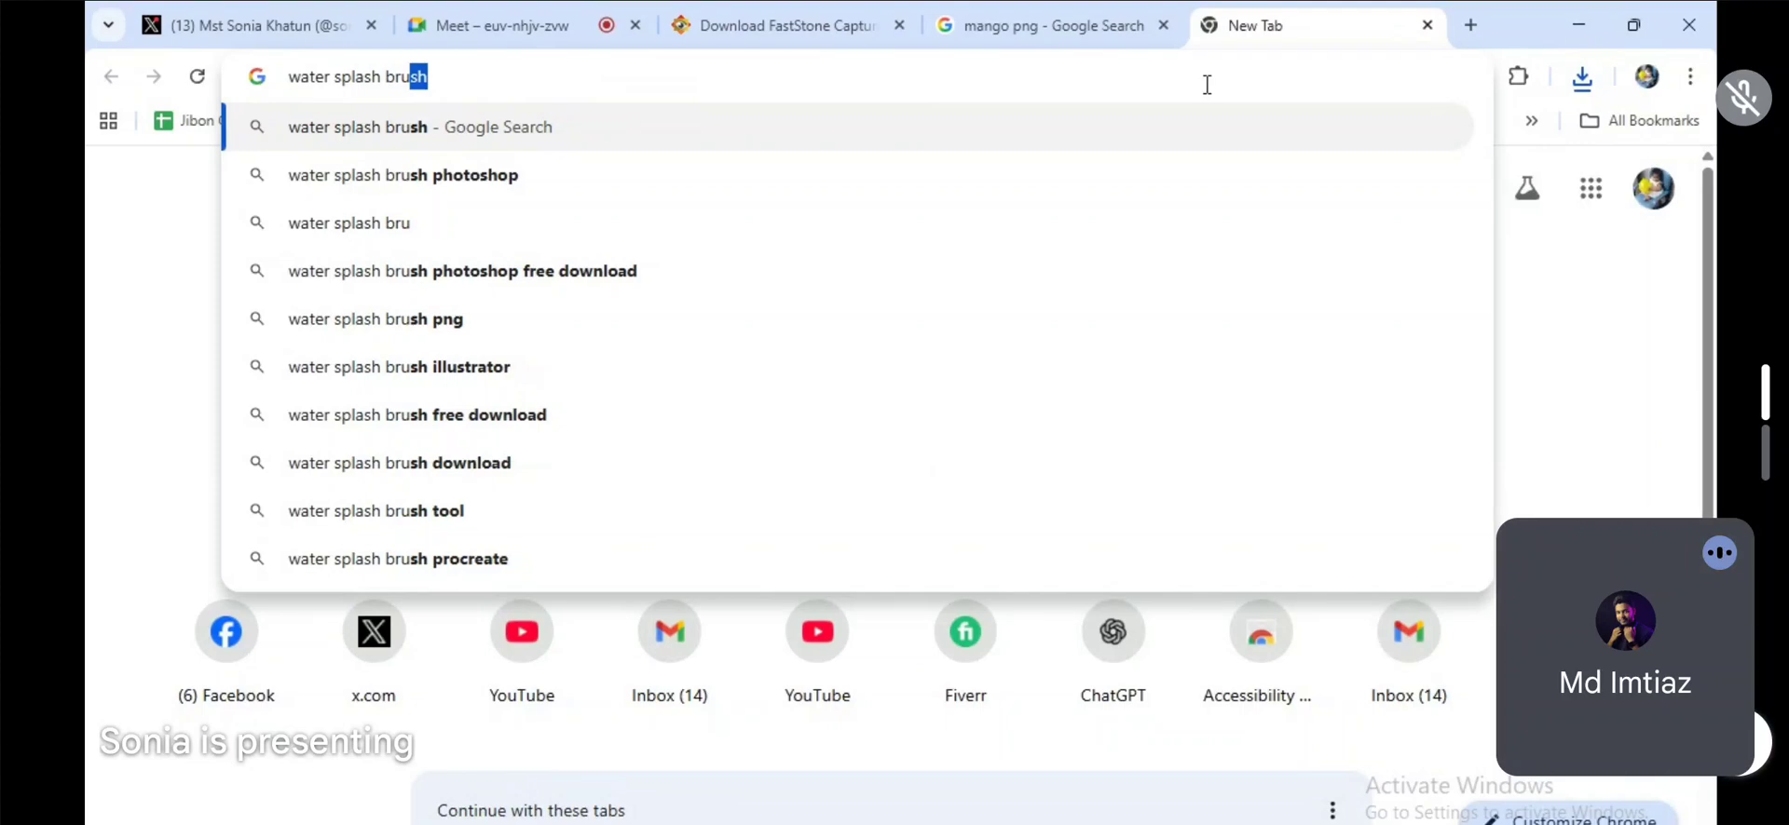
key(Down)
key(Down)
key(Up)
key(Return)
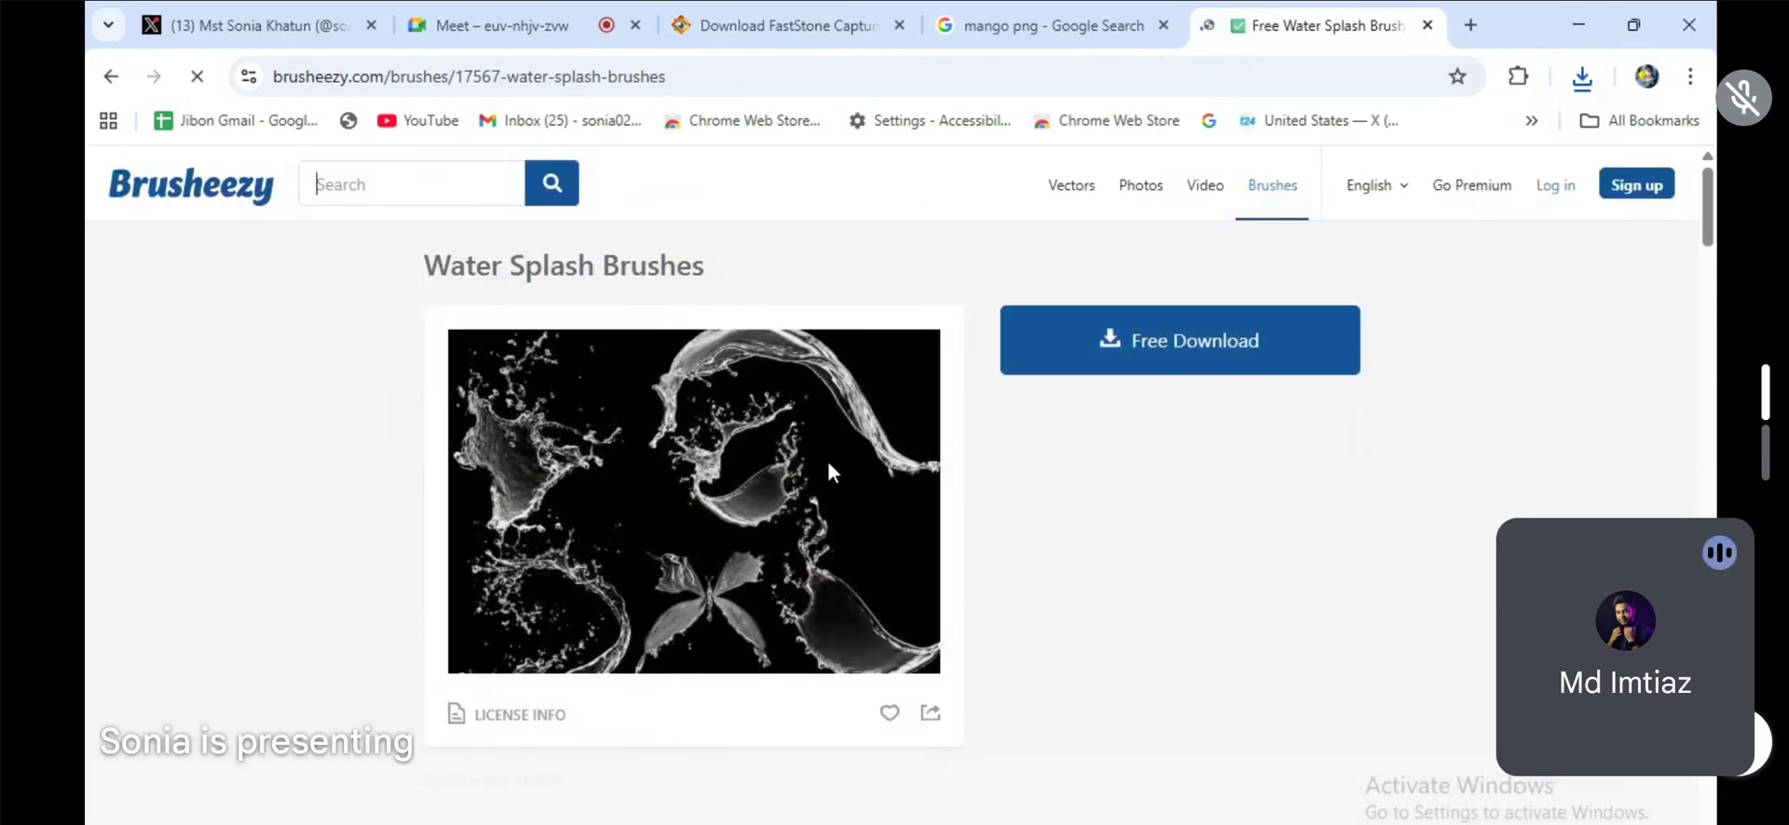
Step: Start the free download of the Water Splash Brushes and dismiss the full-page ad
scroll(828, 472, down, 2)
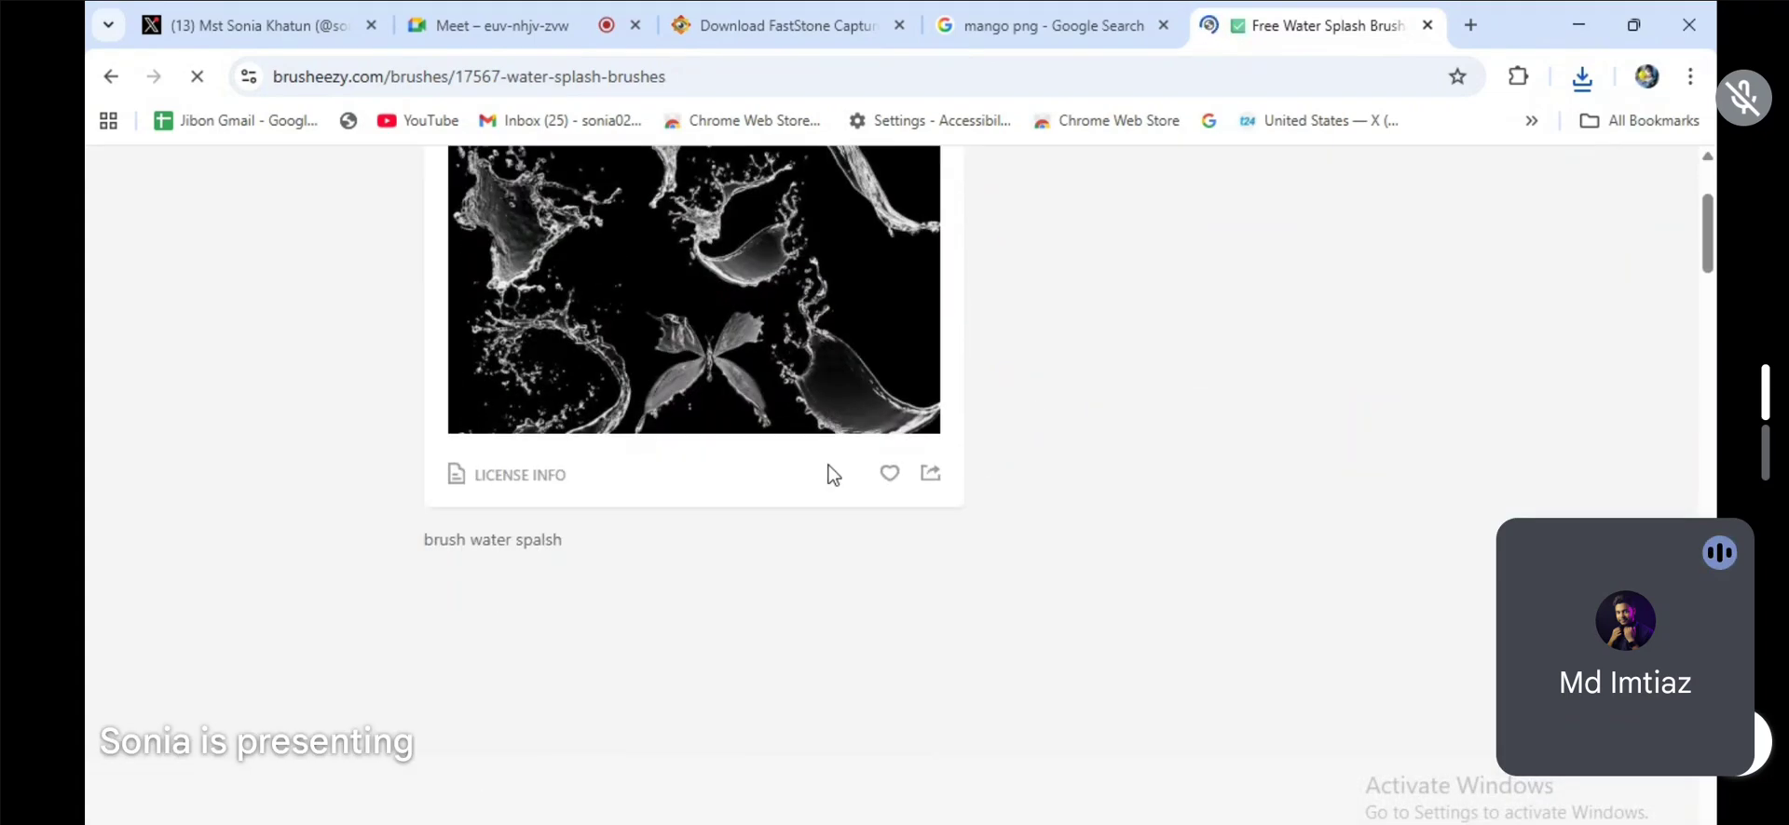
scroll(831, 471, up, 2)
click(1186, 361)
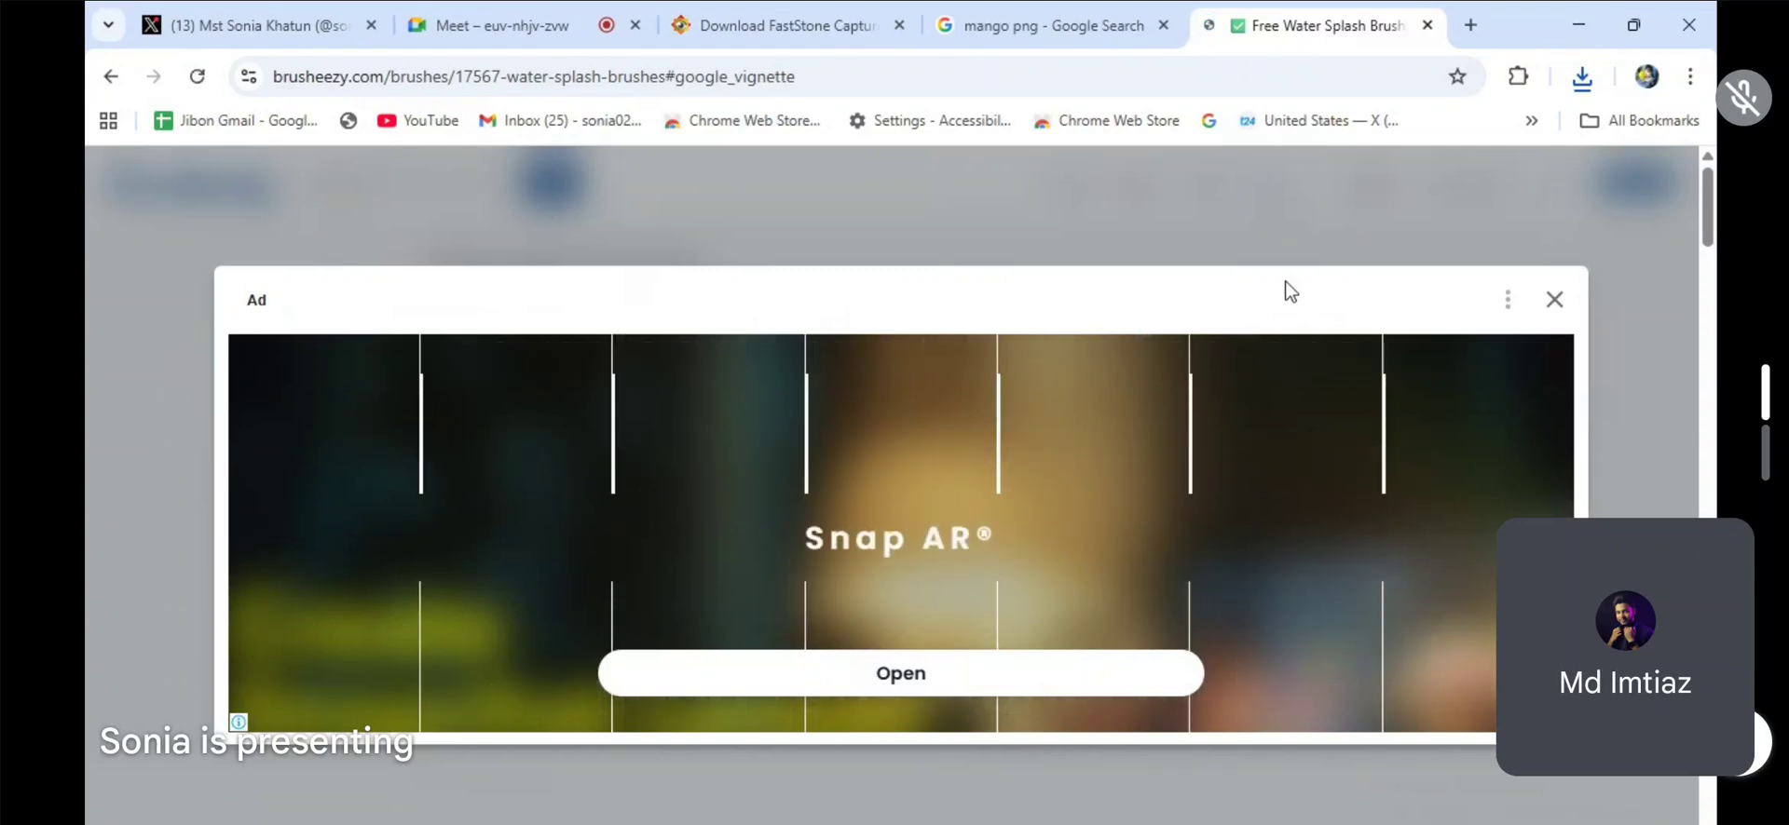
click(1581, 77)
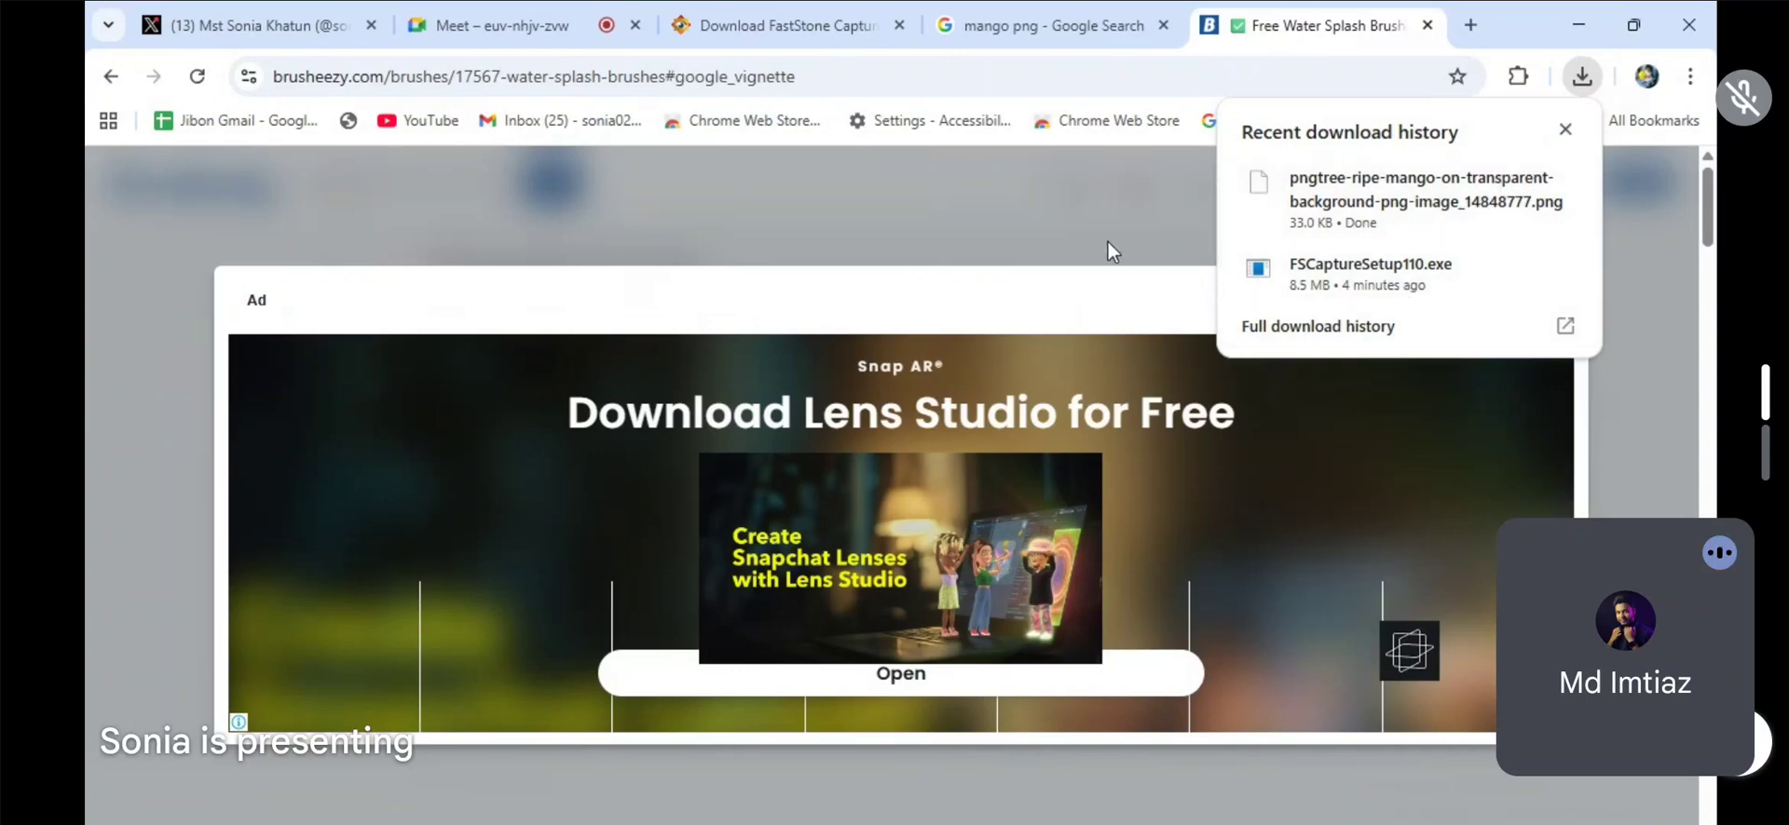
click(1055, 282)
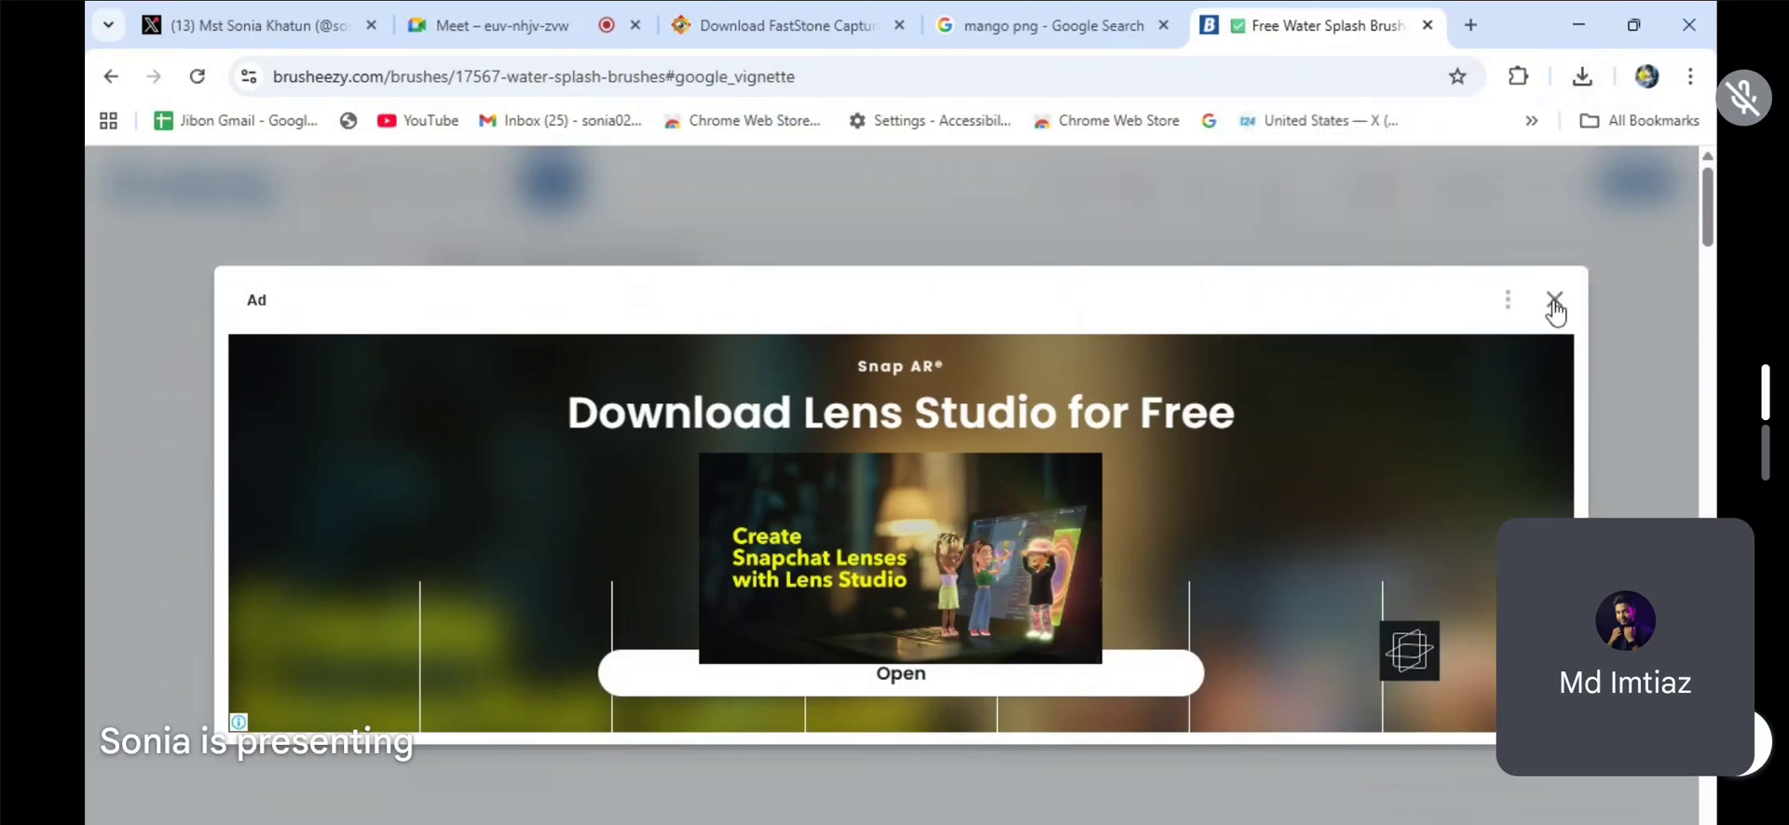
click(1552, 299)
click(1440, 20)
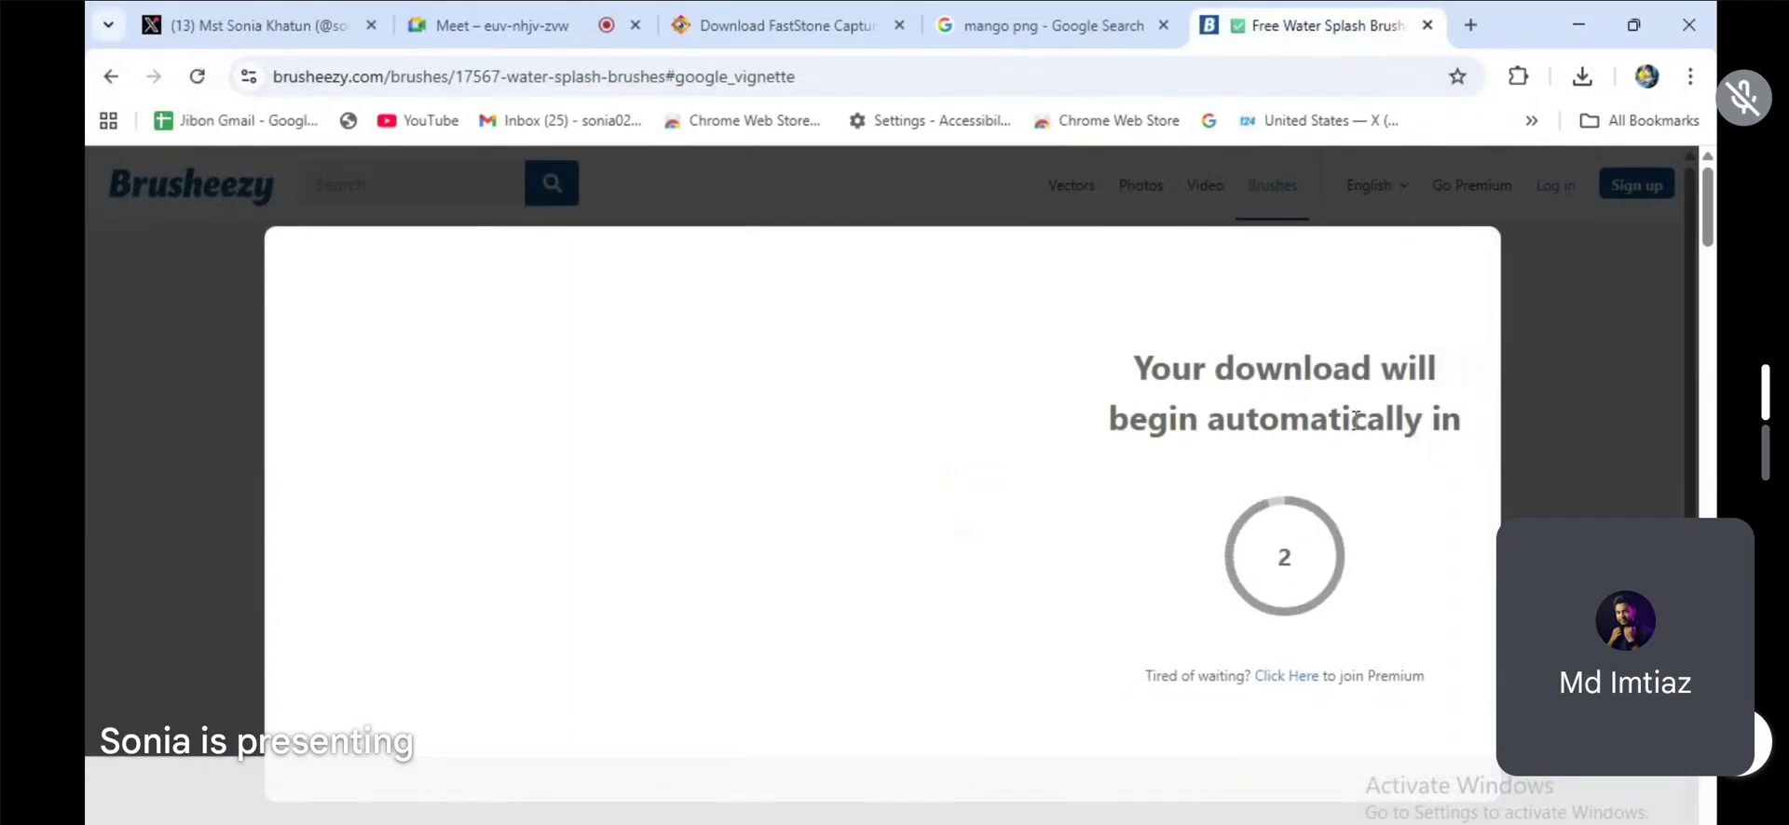
Step: Show the downloaded Water_Splash.zip in its folder and extract its contents
click(1584, 78)
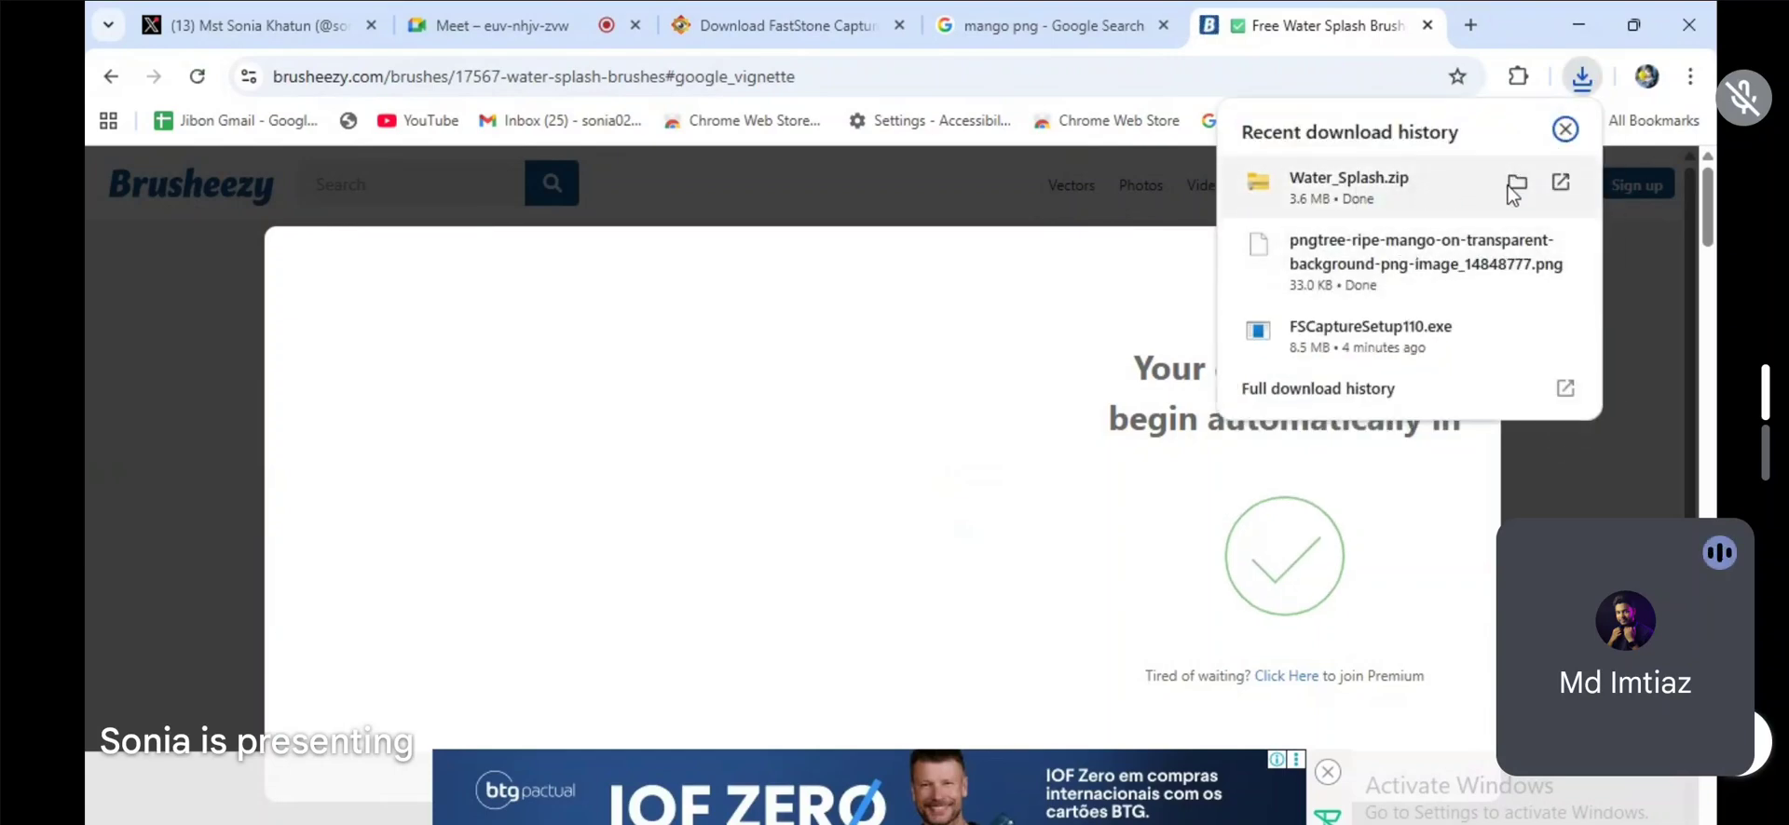
click(1516, 183)
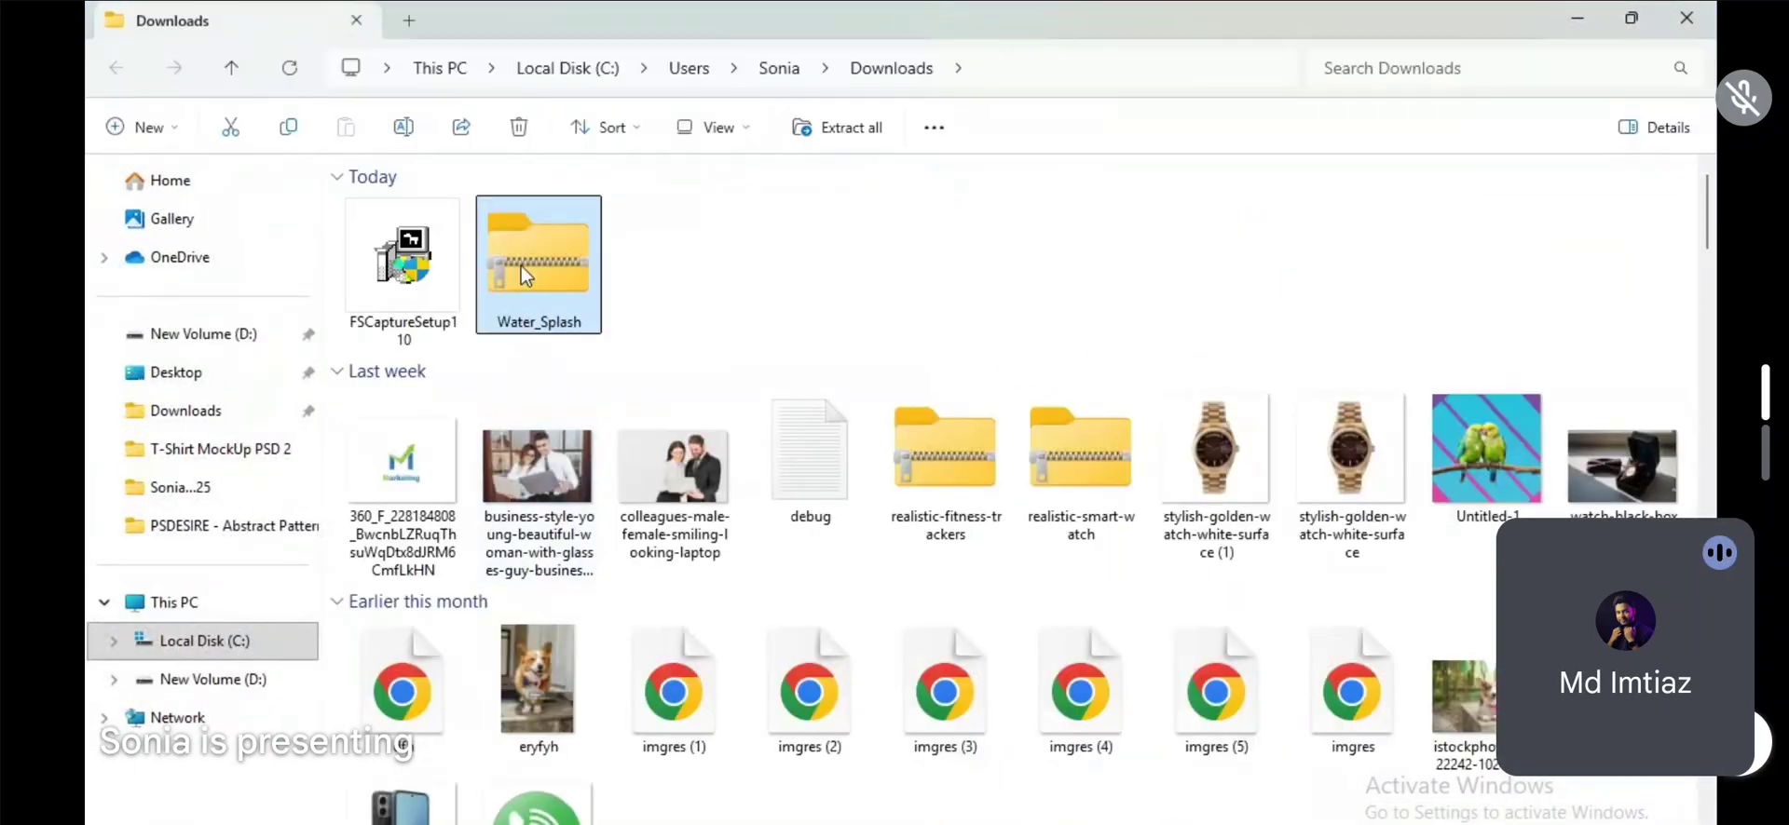
right_click(532, 267)
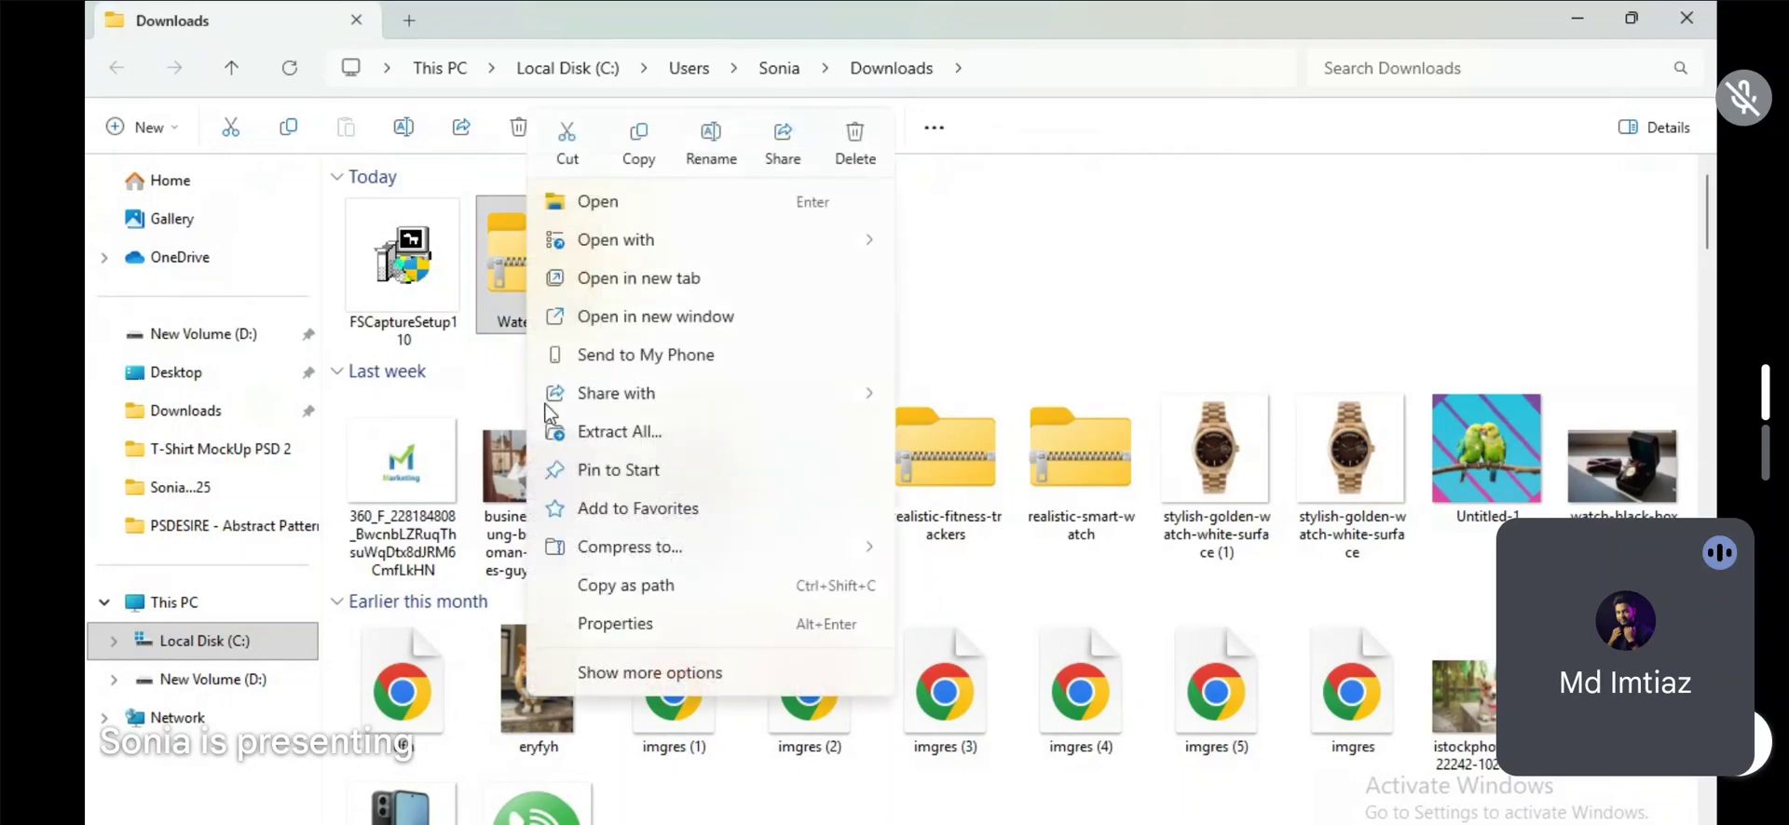
click(633, 431)
click(1131, 677)
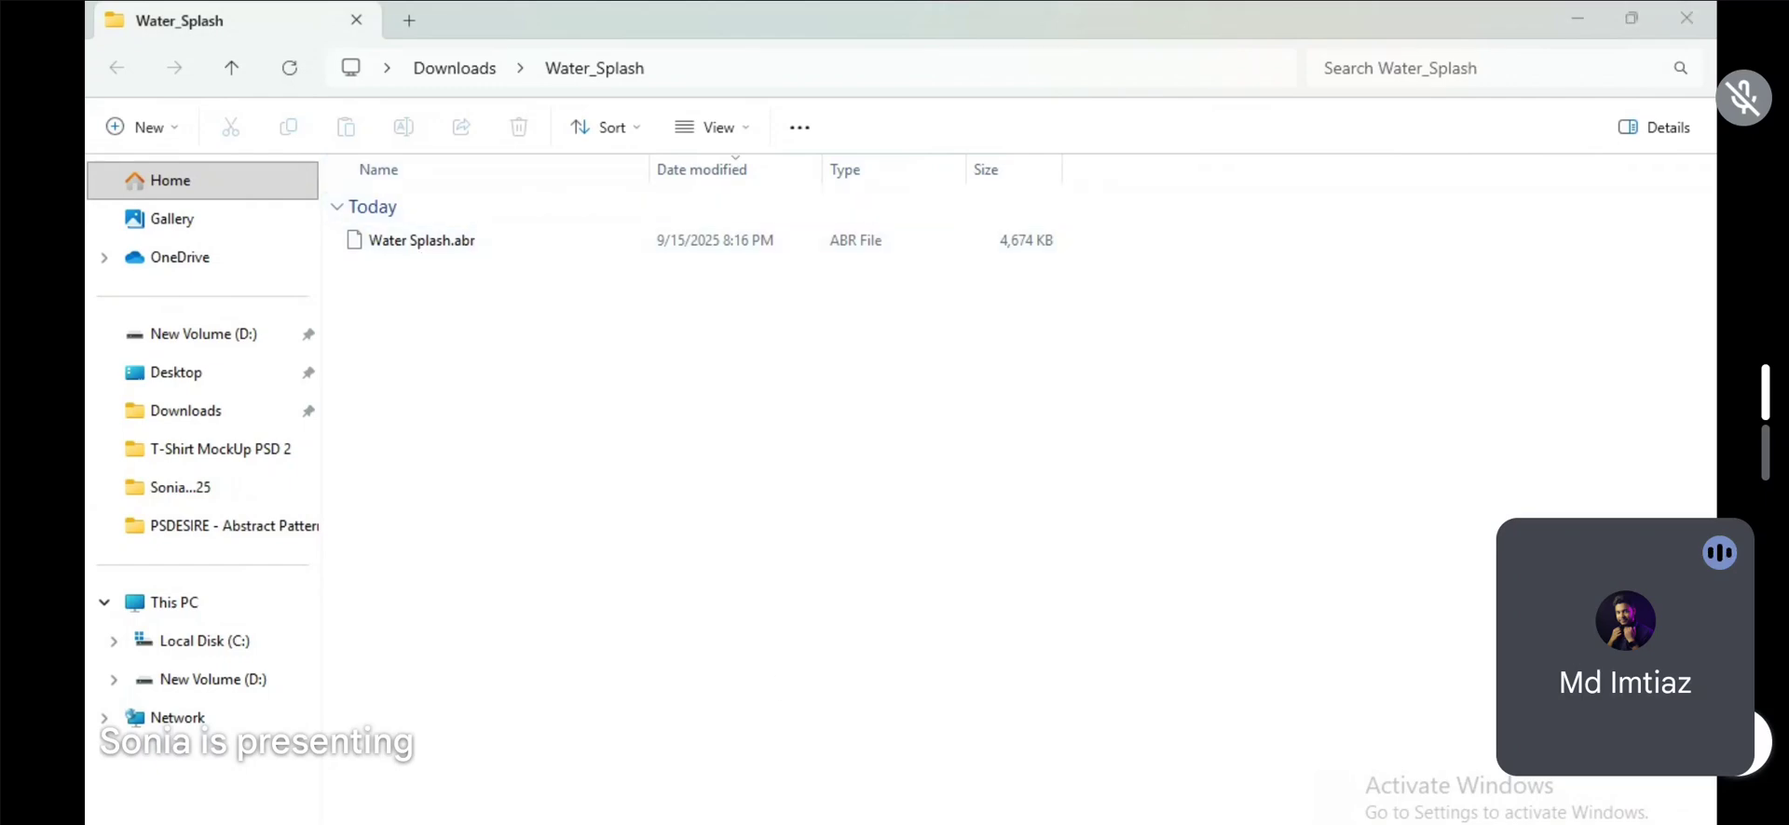
Step: Switch to Photoshop and create a new document 2000 pixels wide and 2000 pixels high
click(862, 822)
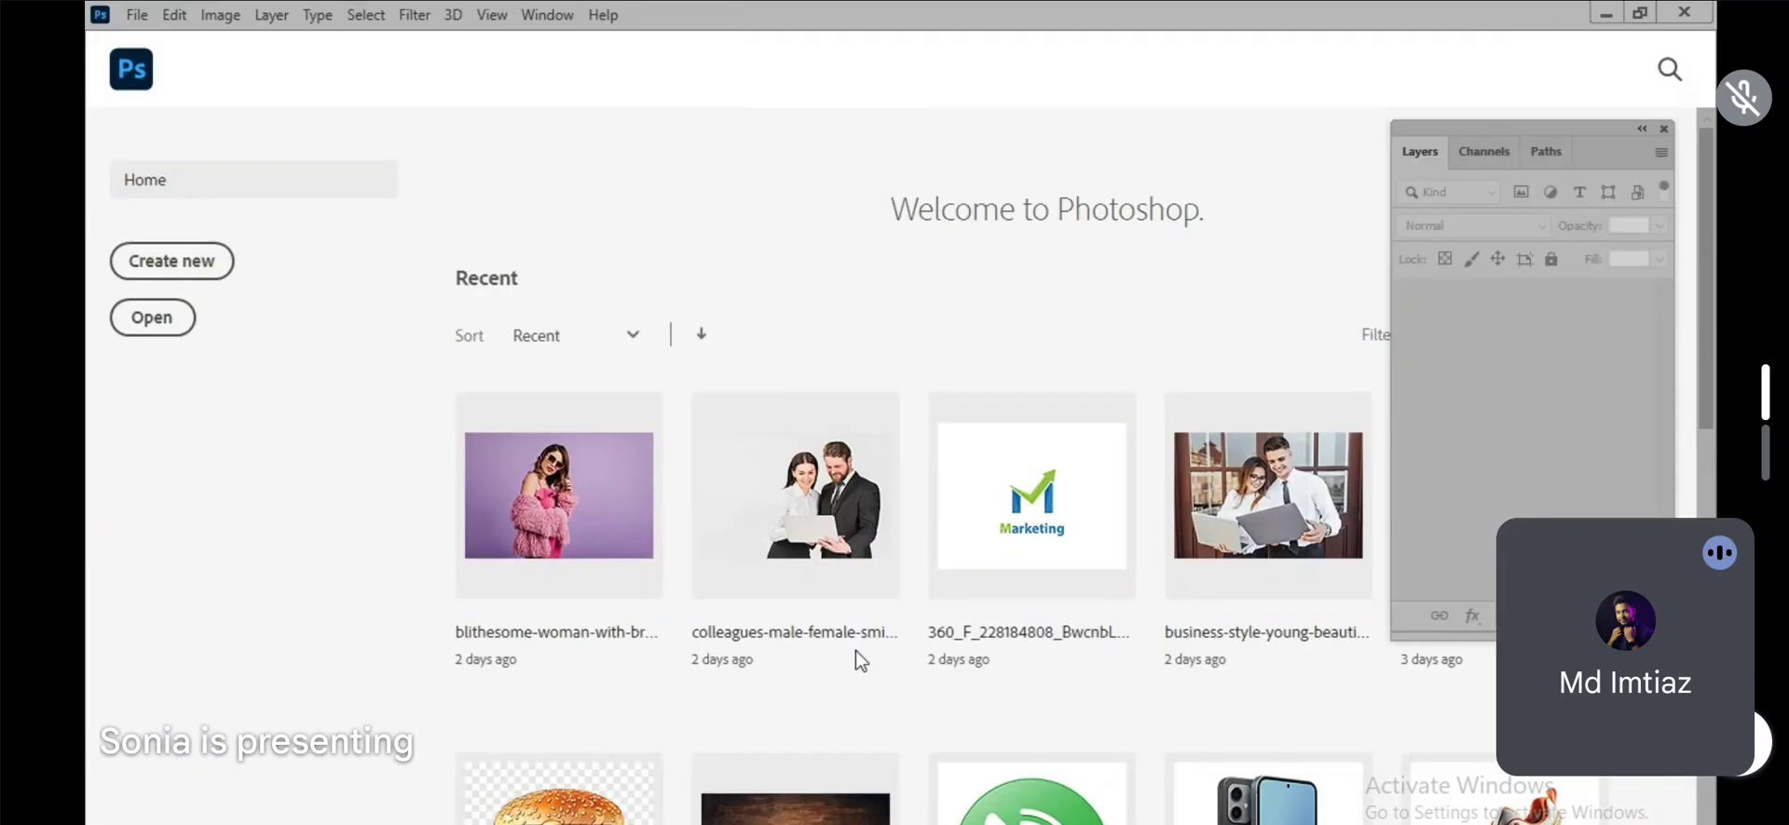
click(154, 271)
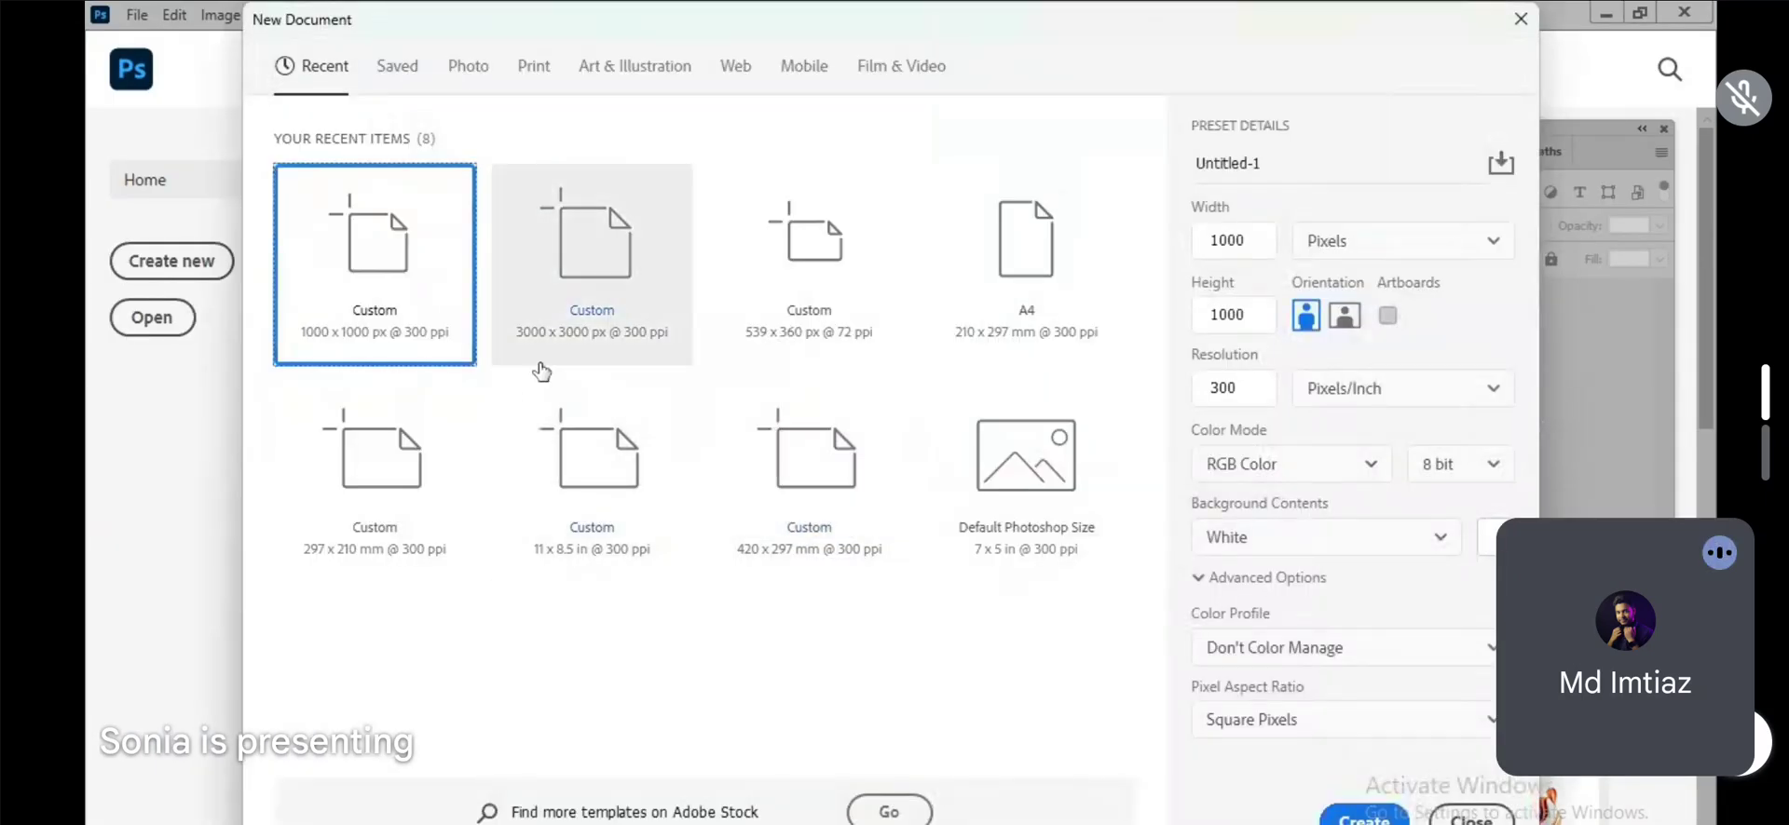
click(1213, 238)
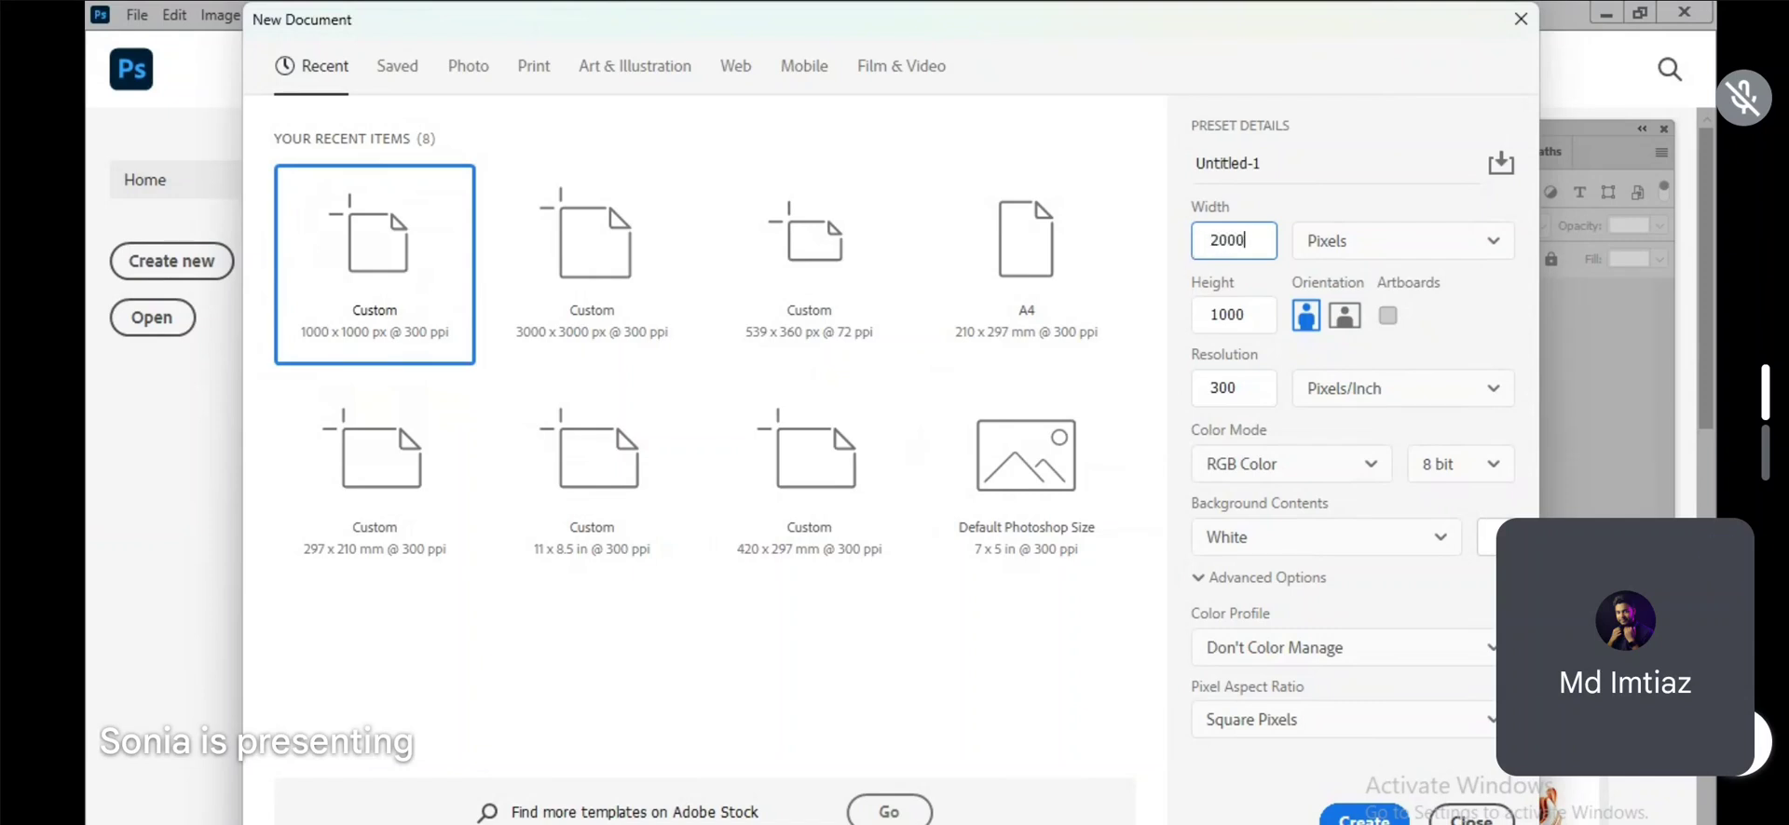
text(2000)
key(Tab)
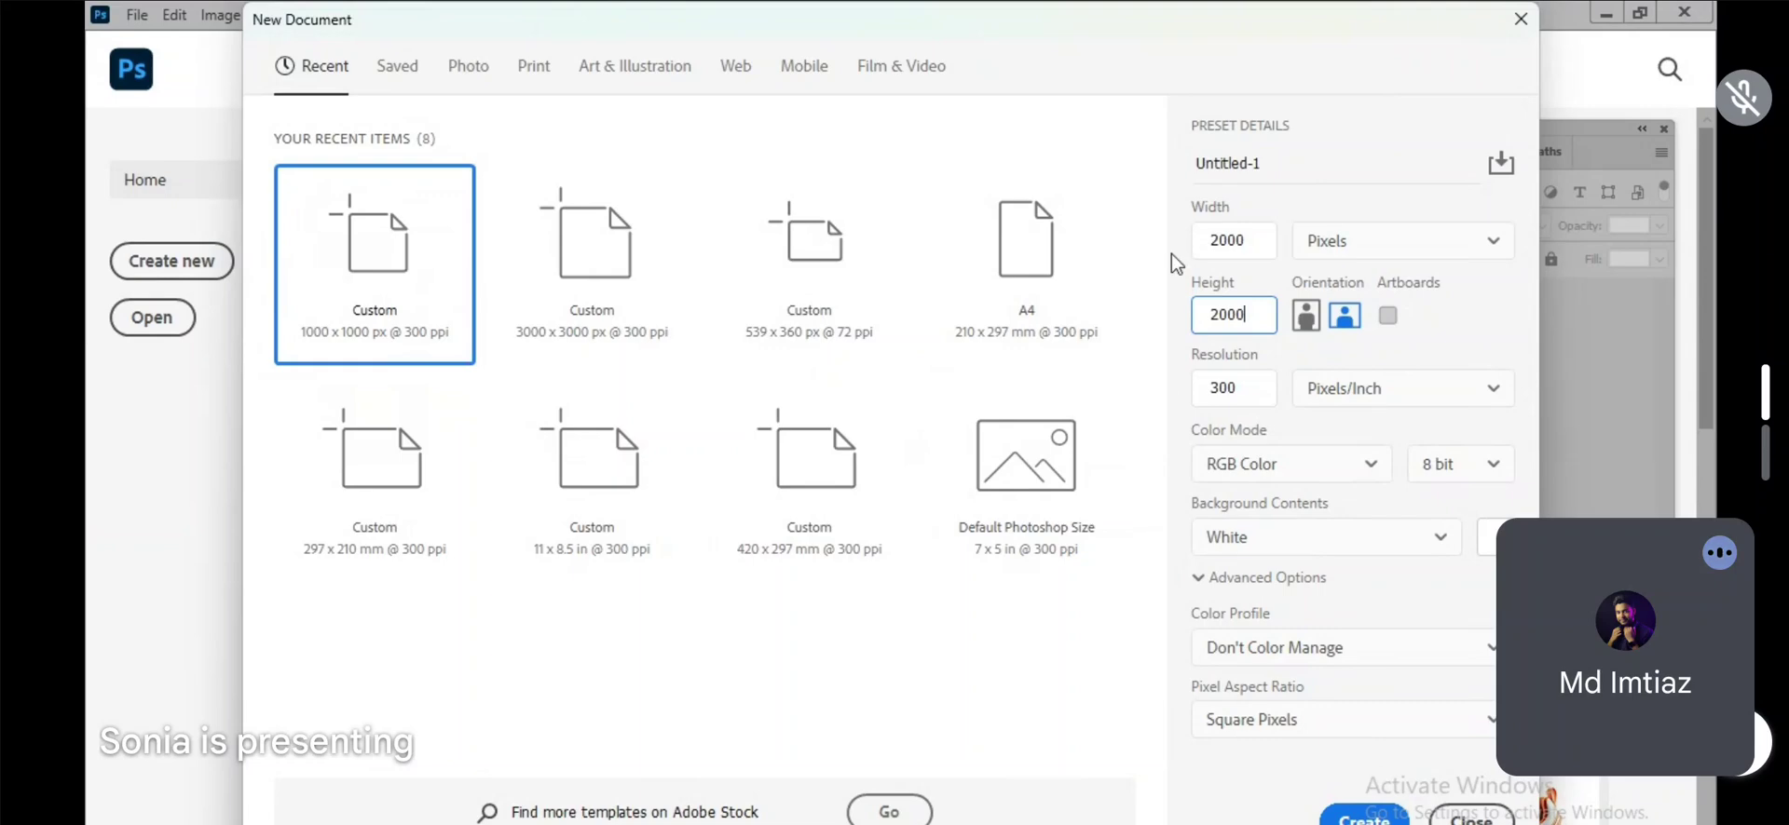
key(Escape)
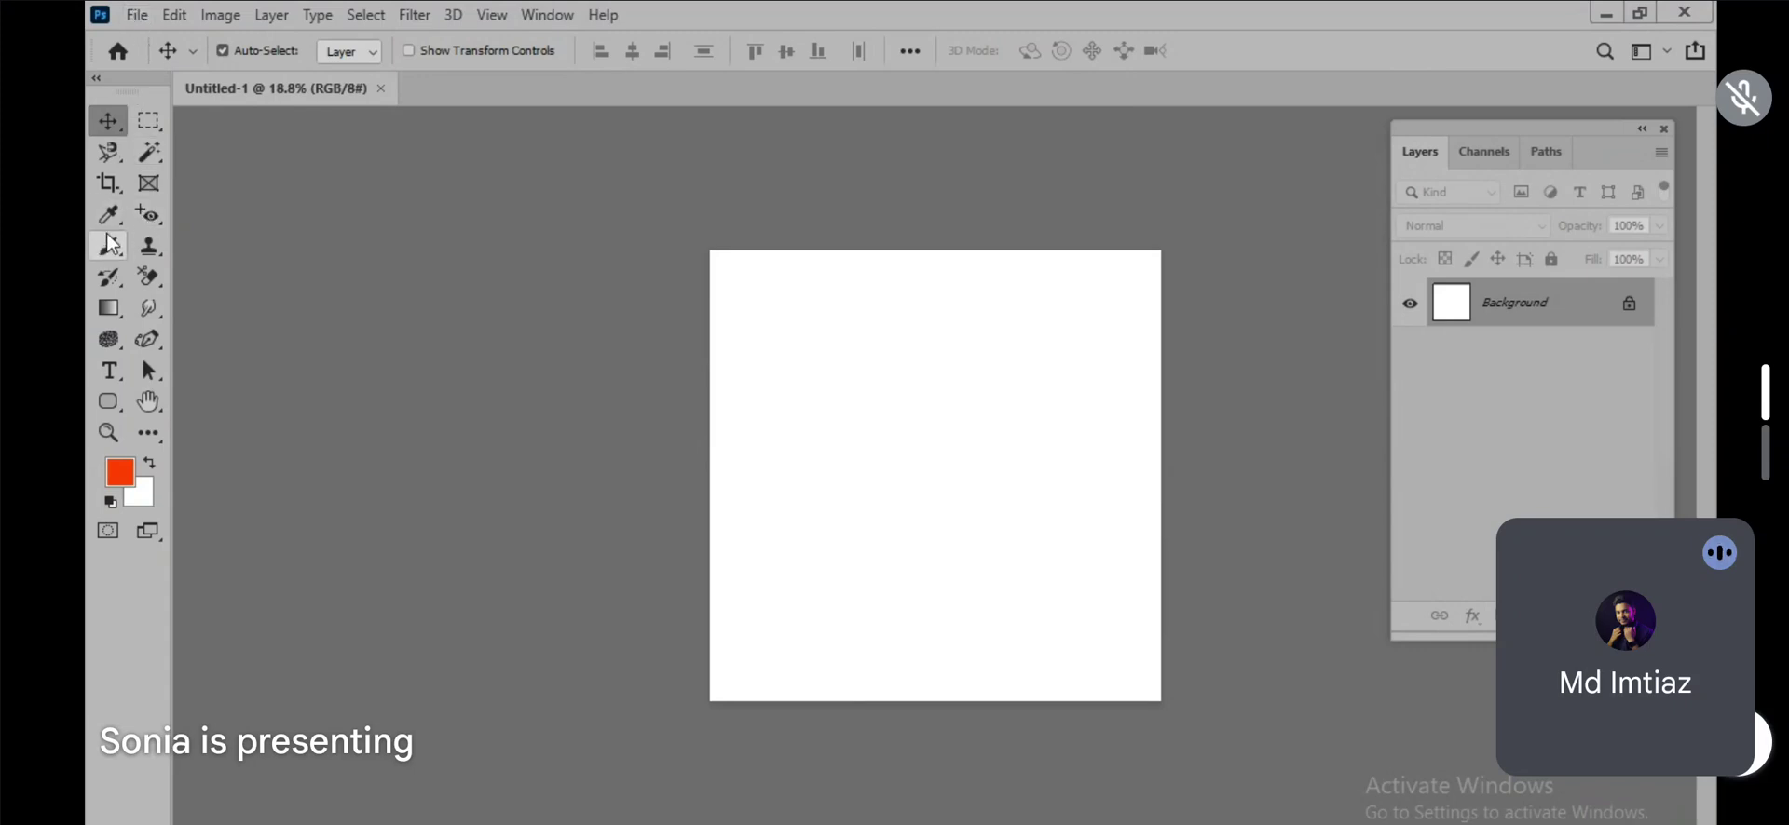
Step: Activate the Brush tool and import the water splash ABR brush file from the extracted Water_Splash folder in Downloads
drag(109, 246, 207, 259)
click(258, 52)
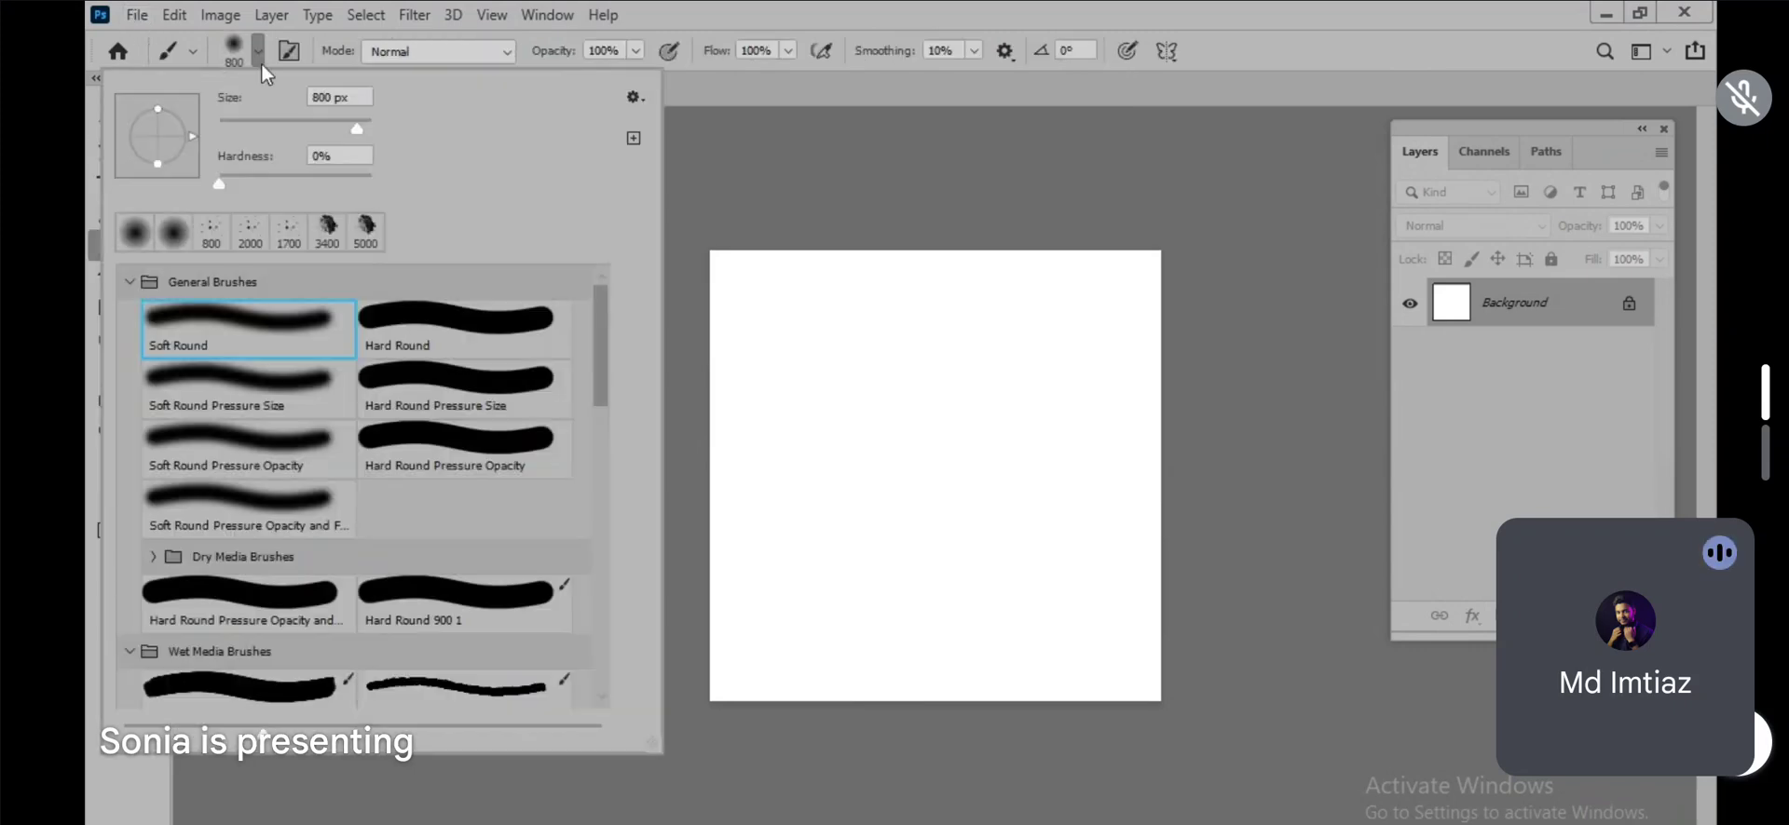
click(634, 97)
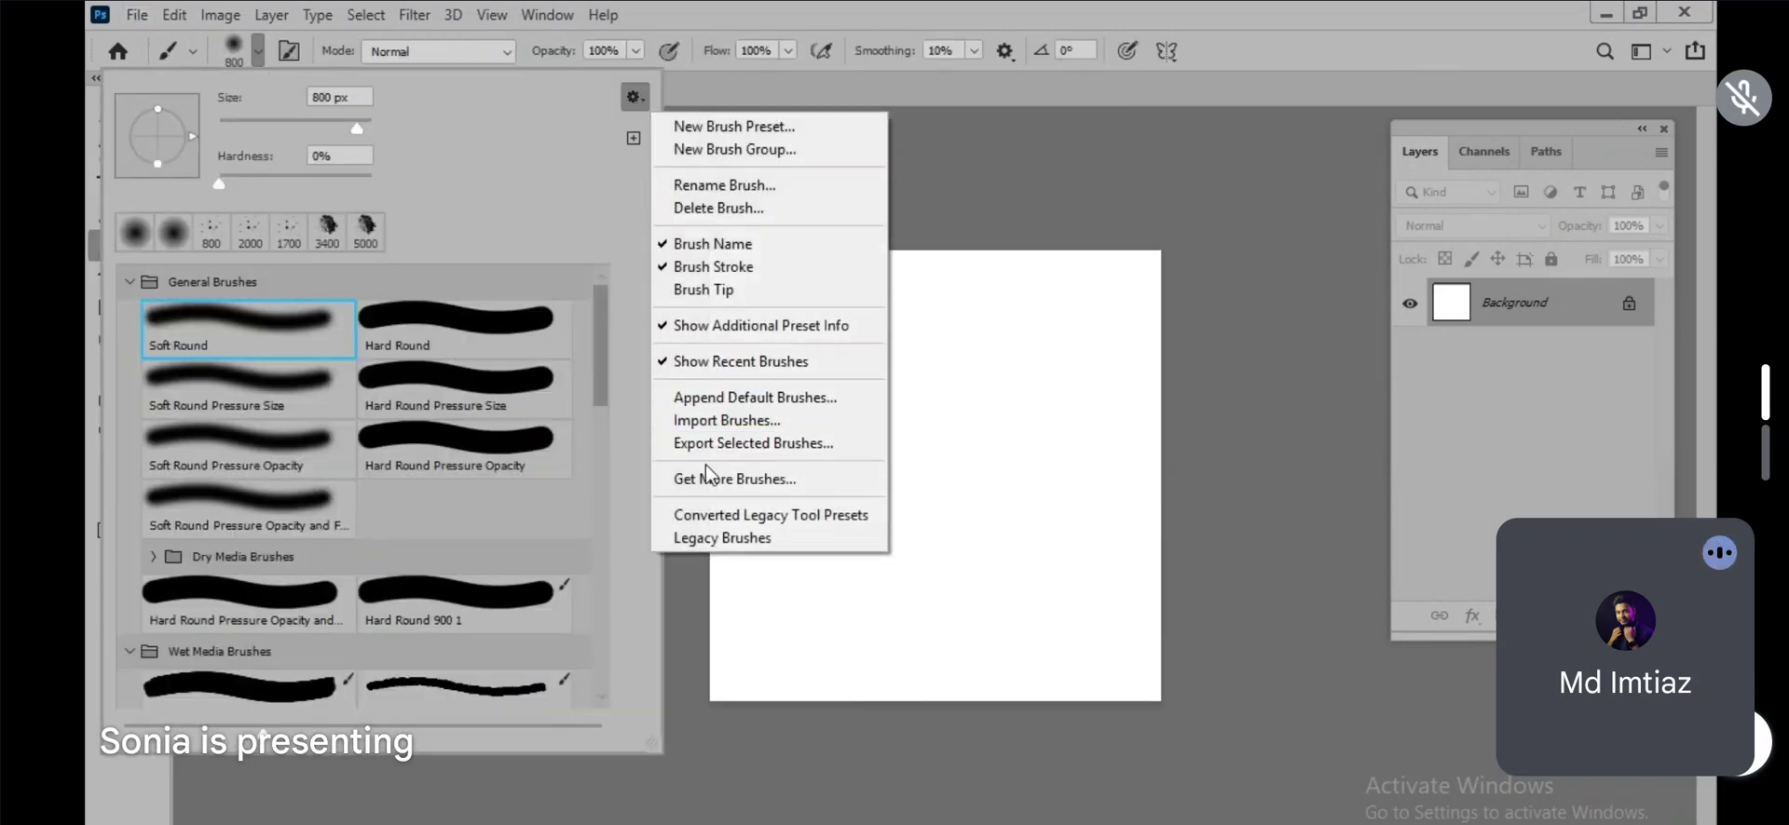
click(713, 424)
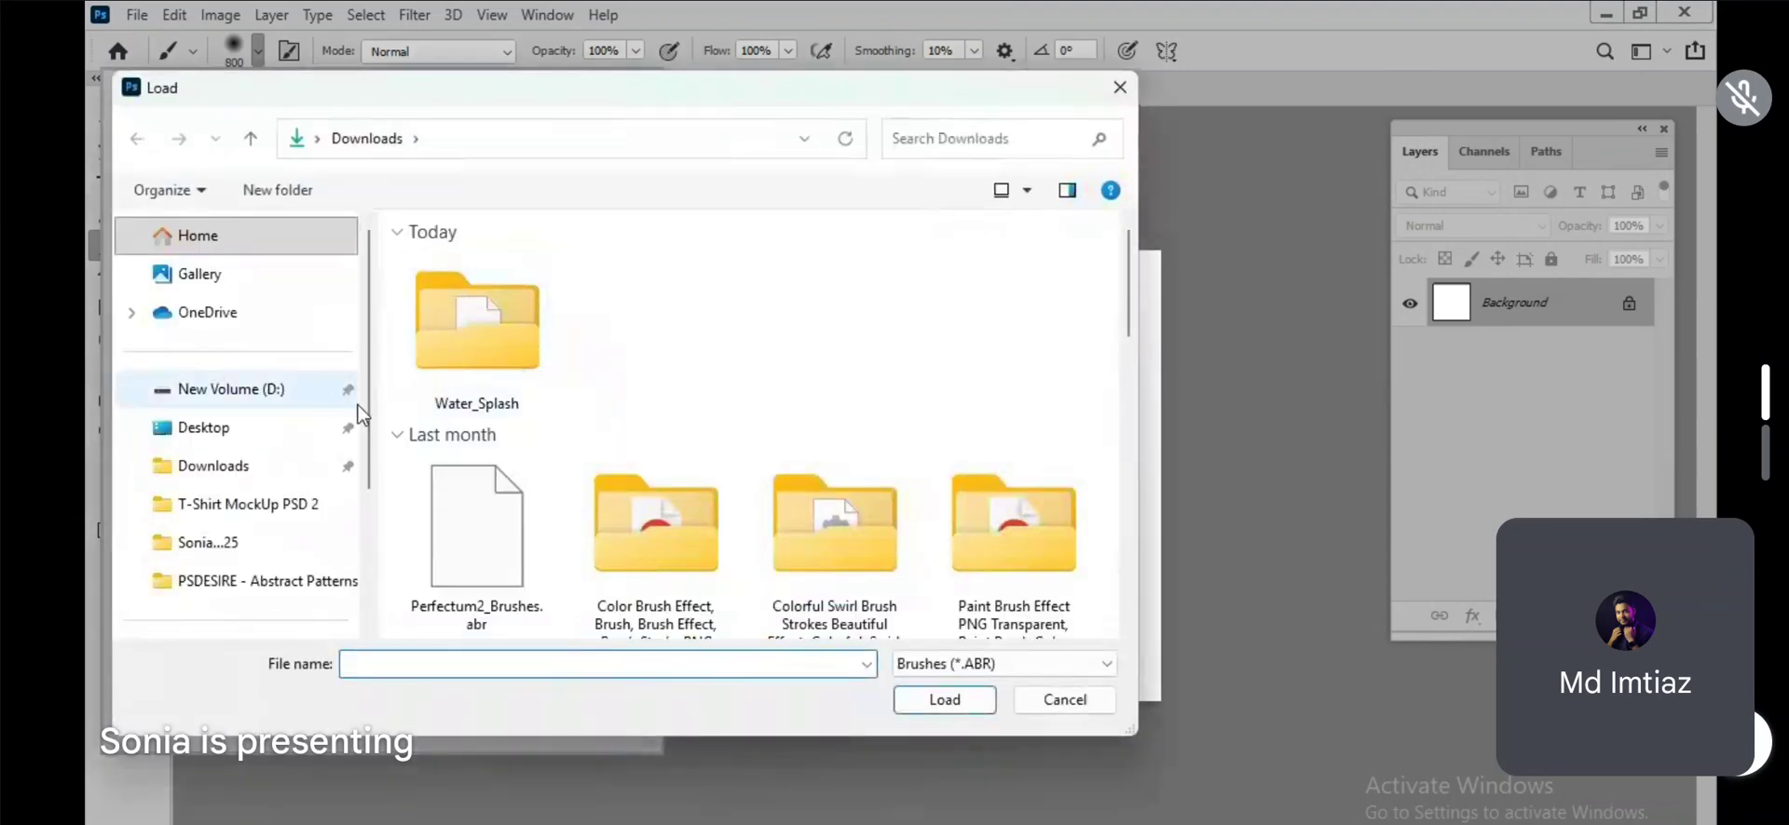
double_click(476, 351)
double_click(479, 291)
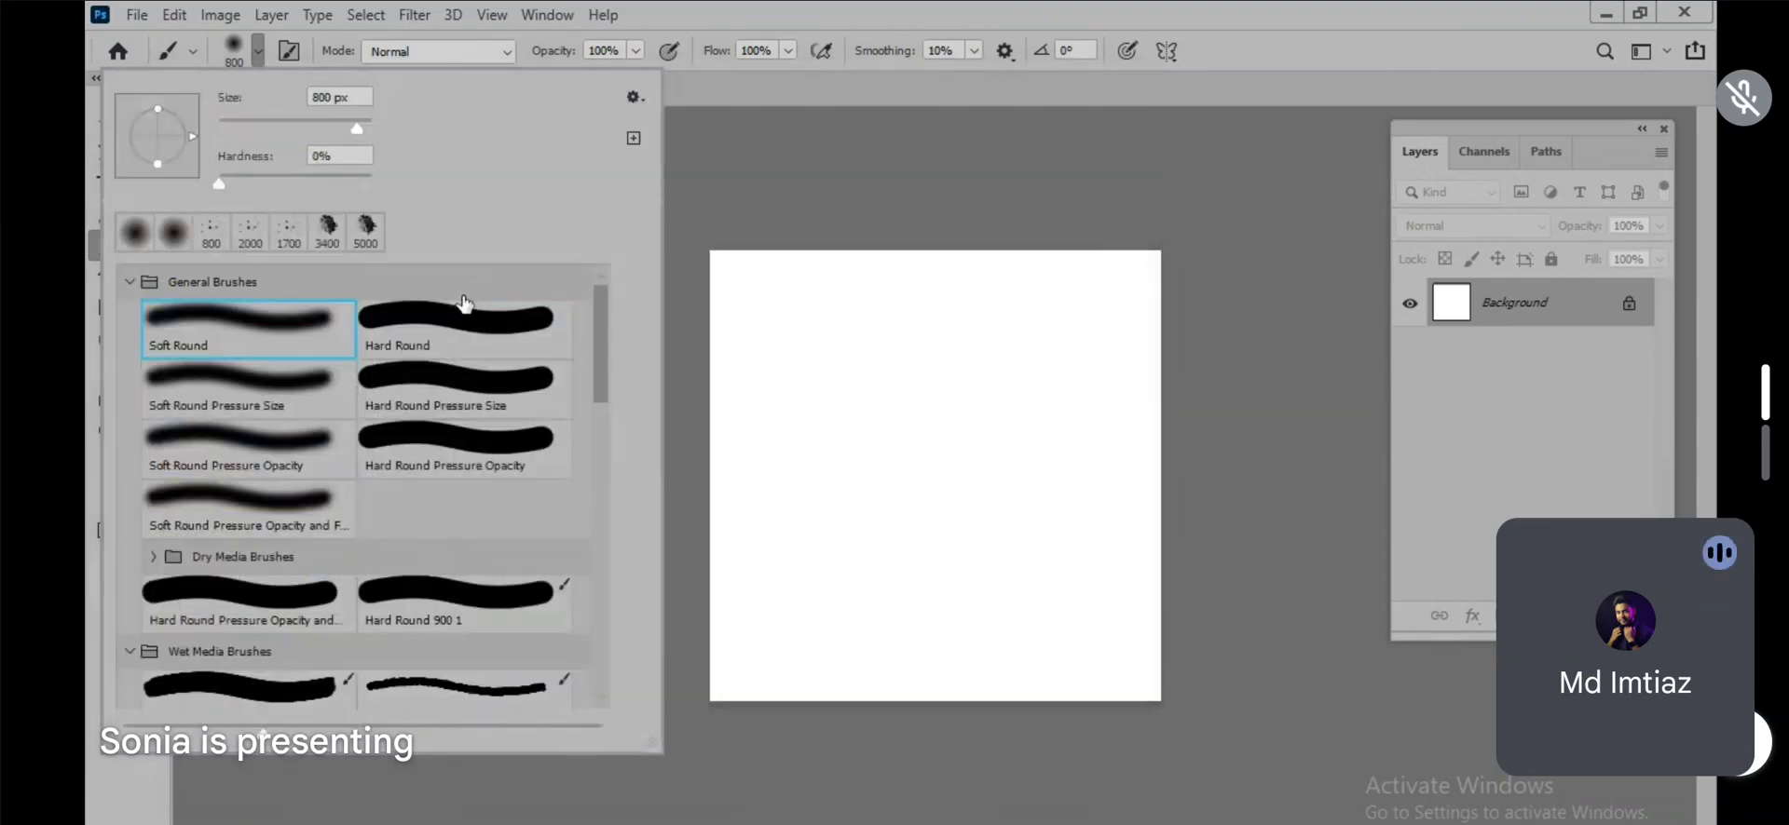
Step: Collapse the expanded groups in the brush presets list down to the Water Splash set and close the brush picker
scroll(519, 463, down, 2)
scroll(519, 462, down, 15)
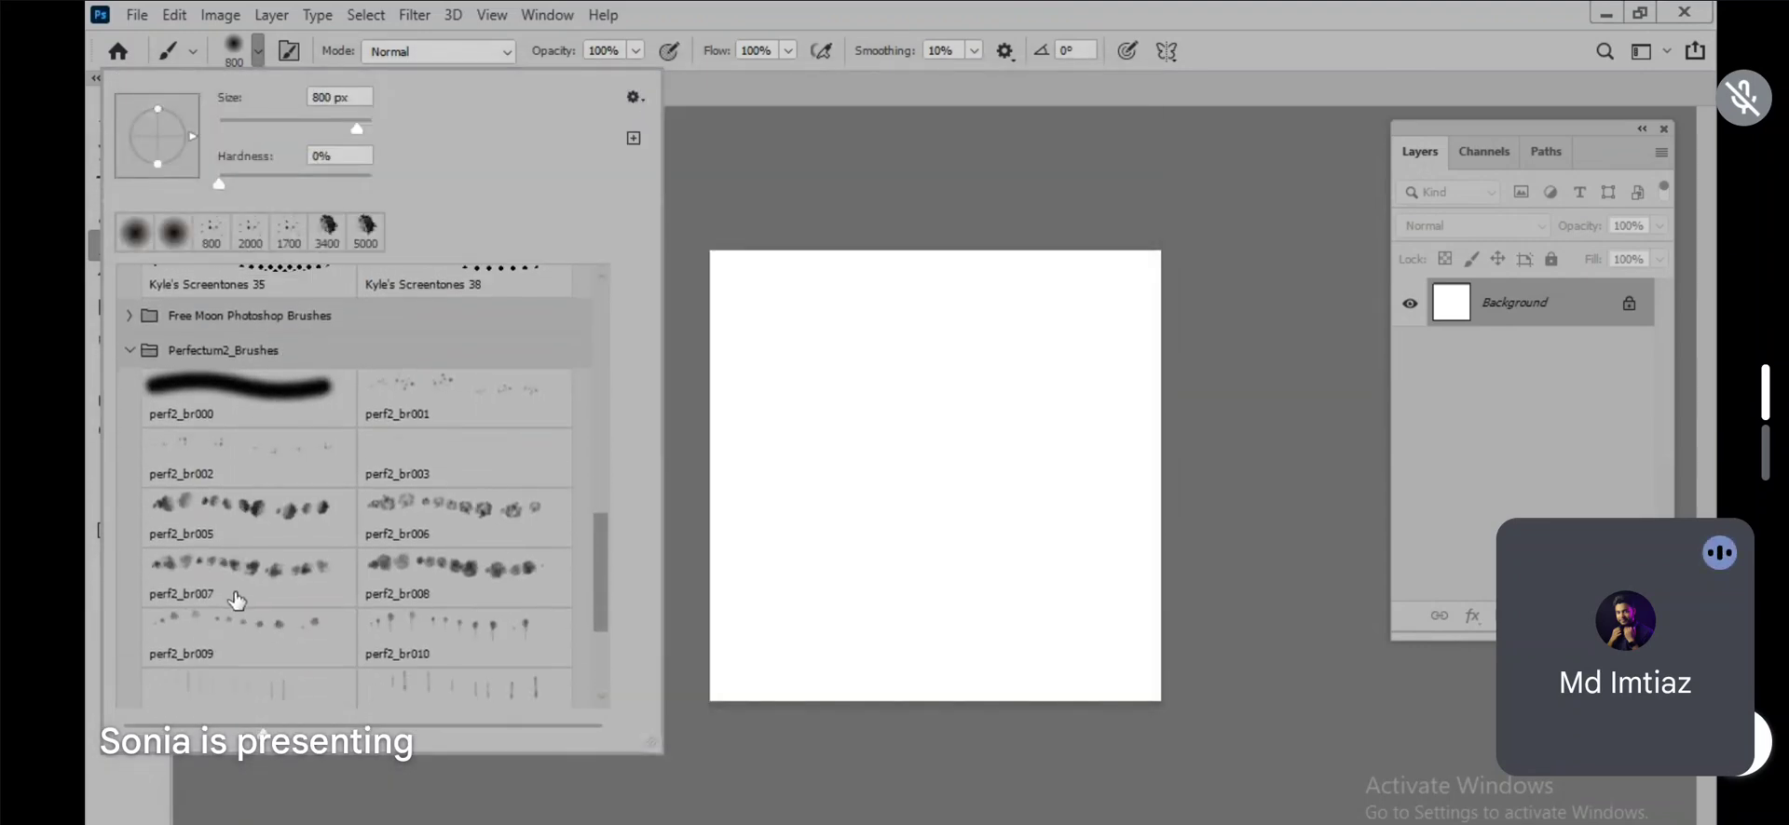
scroll(177, 655, up, 5)
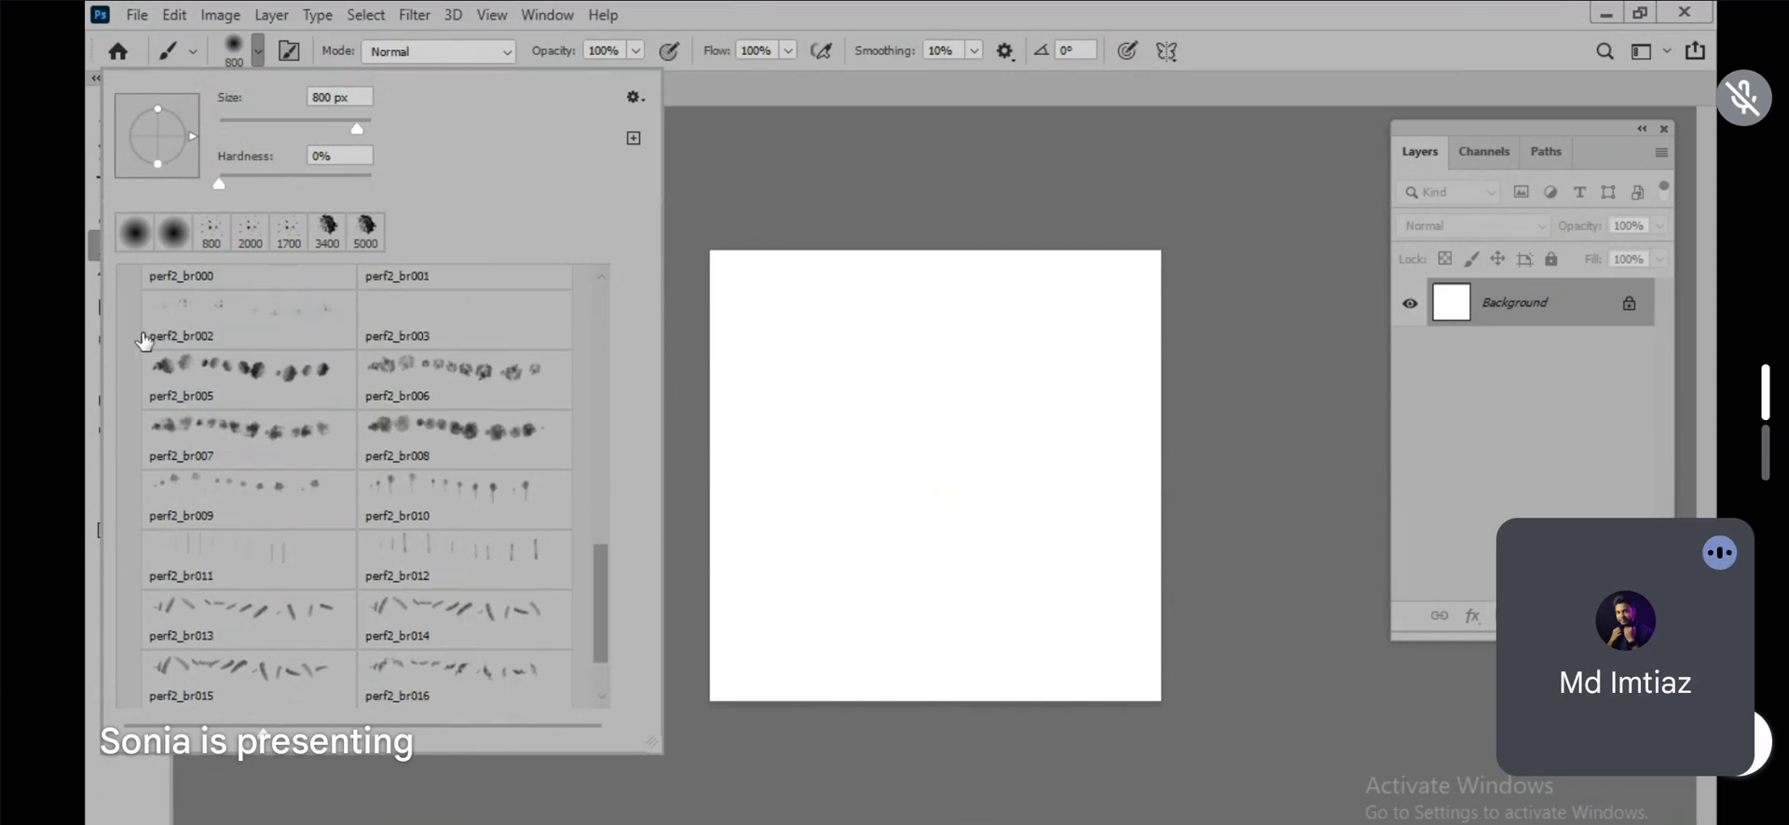
click(130, 406)
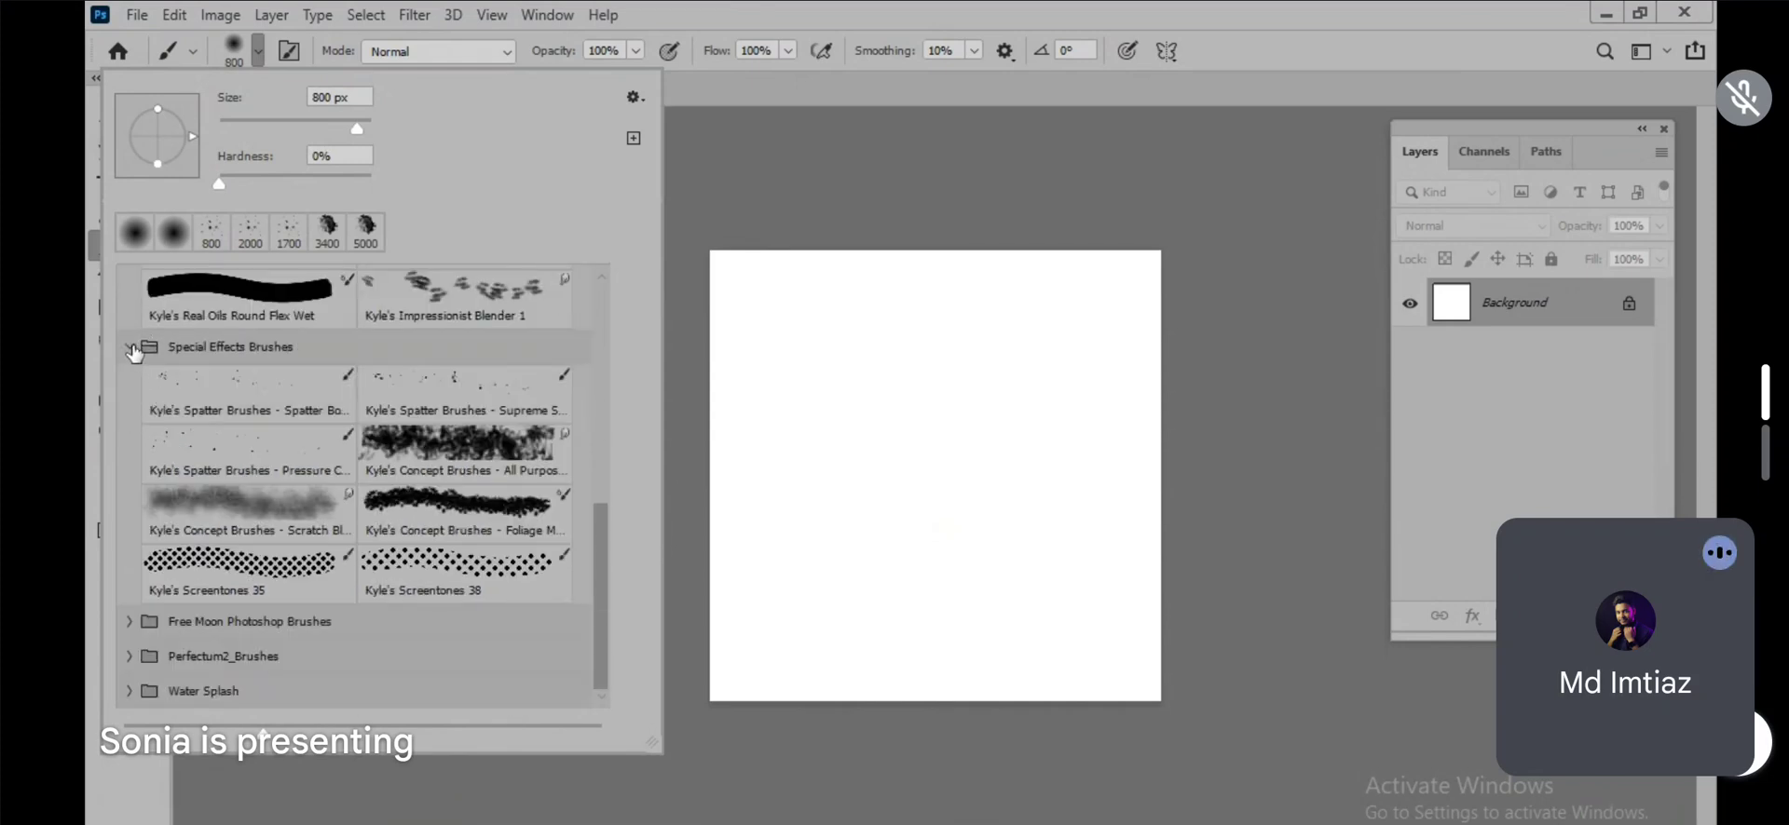
click(132, 349)
click(131, 372)
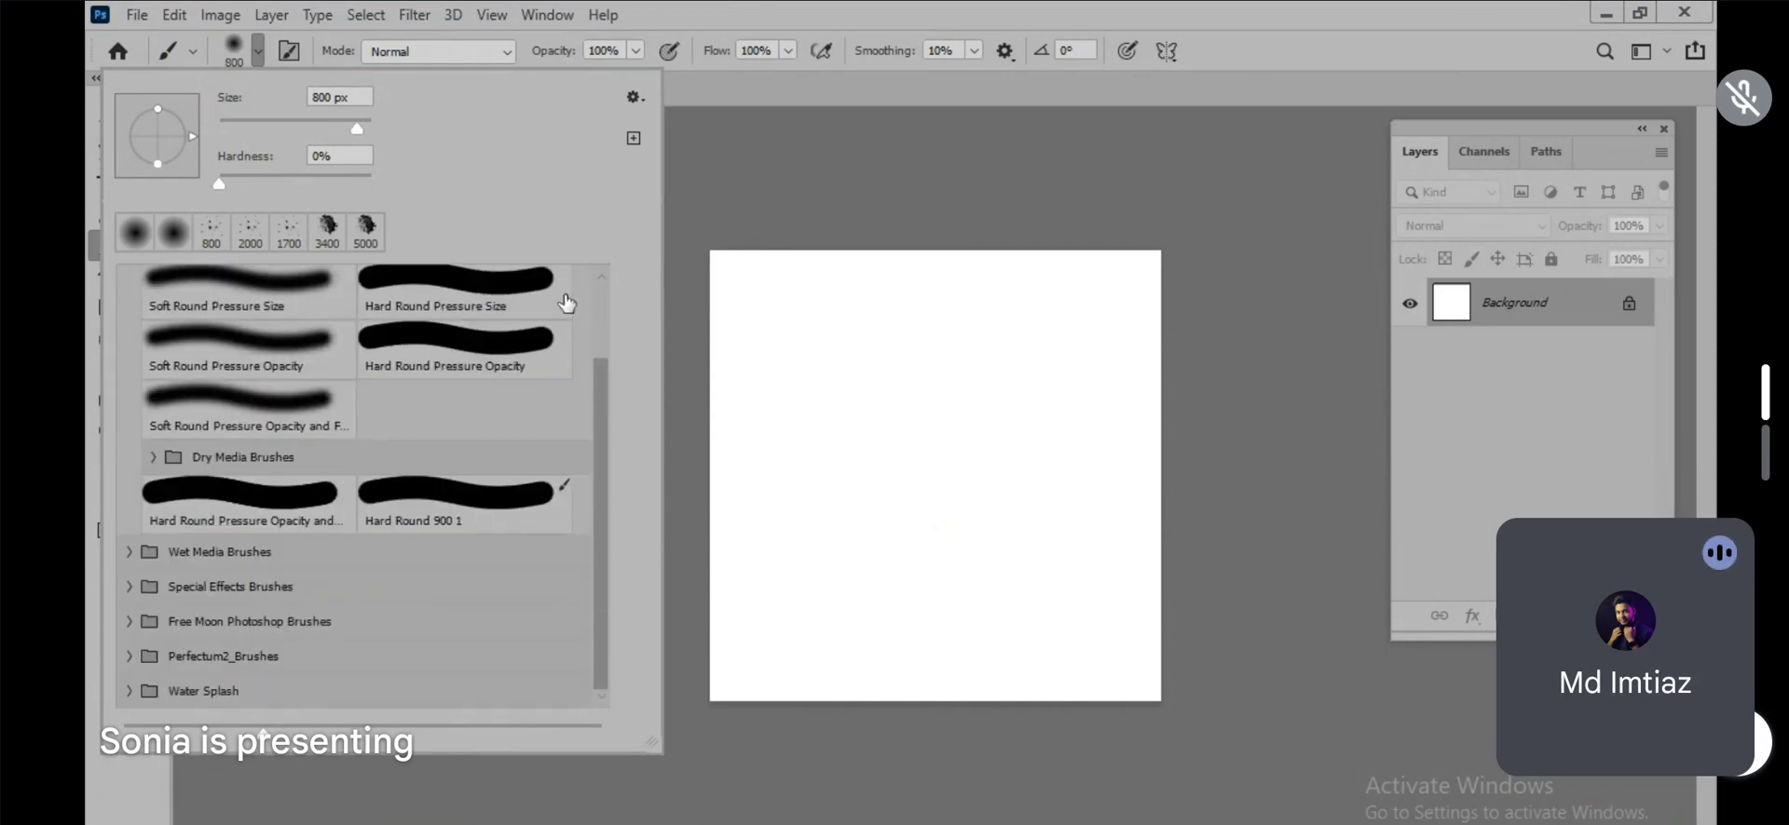
click(796, 26)
Step: Open the ripe mango PNG with the transparent background from the Desktop folder
click(137, 15)
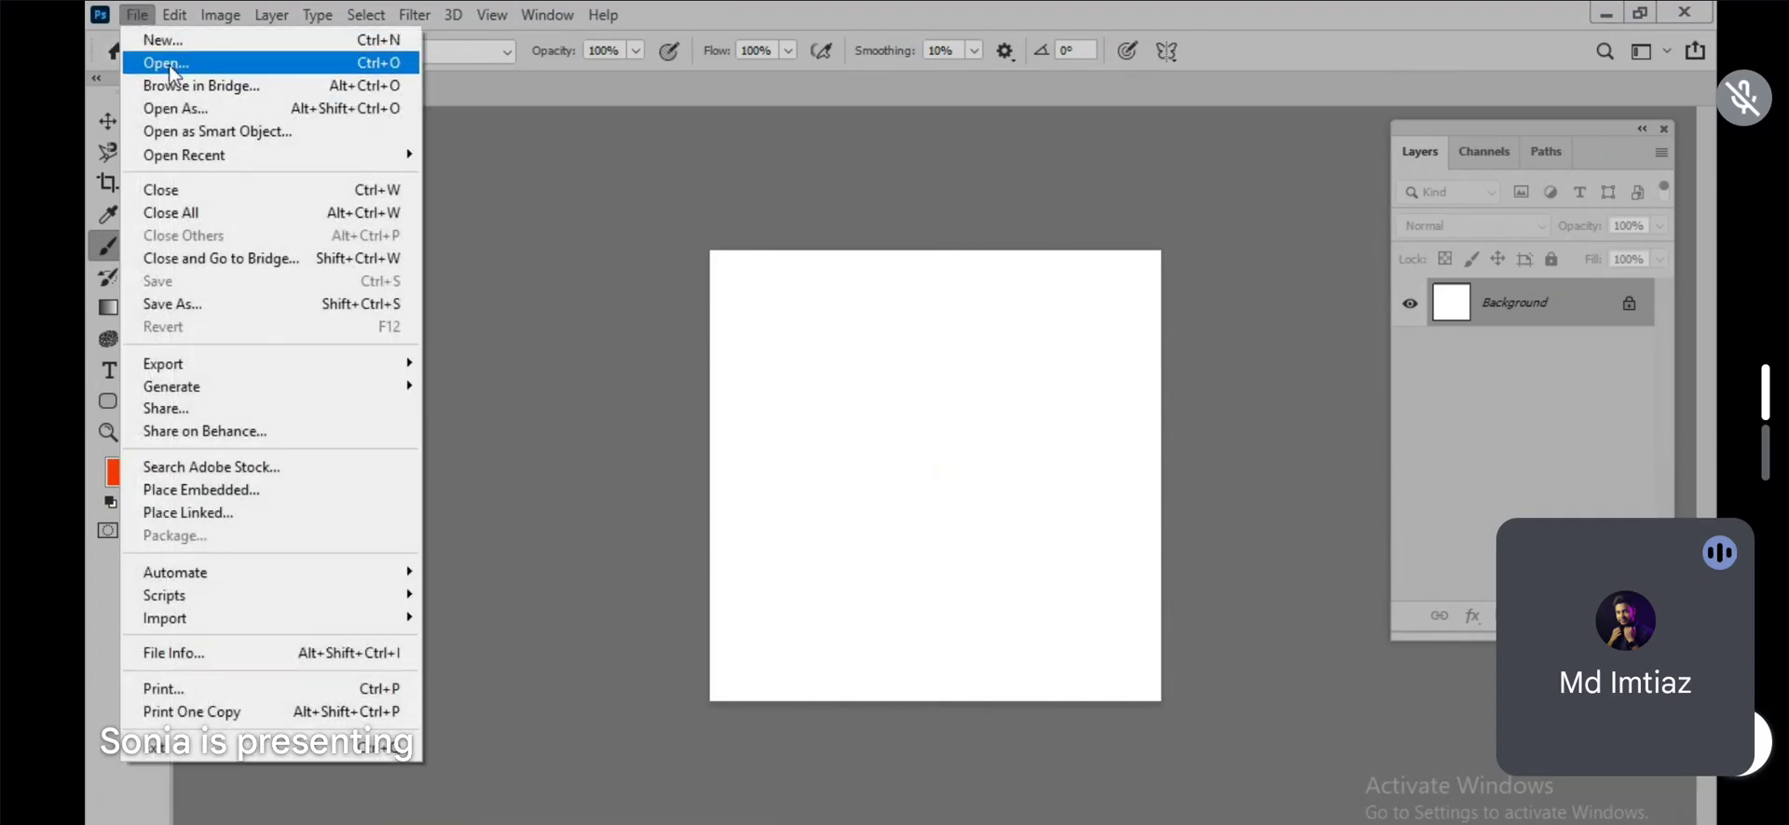
click(168, 63)
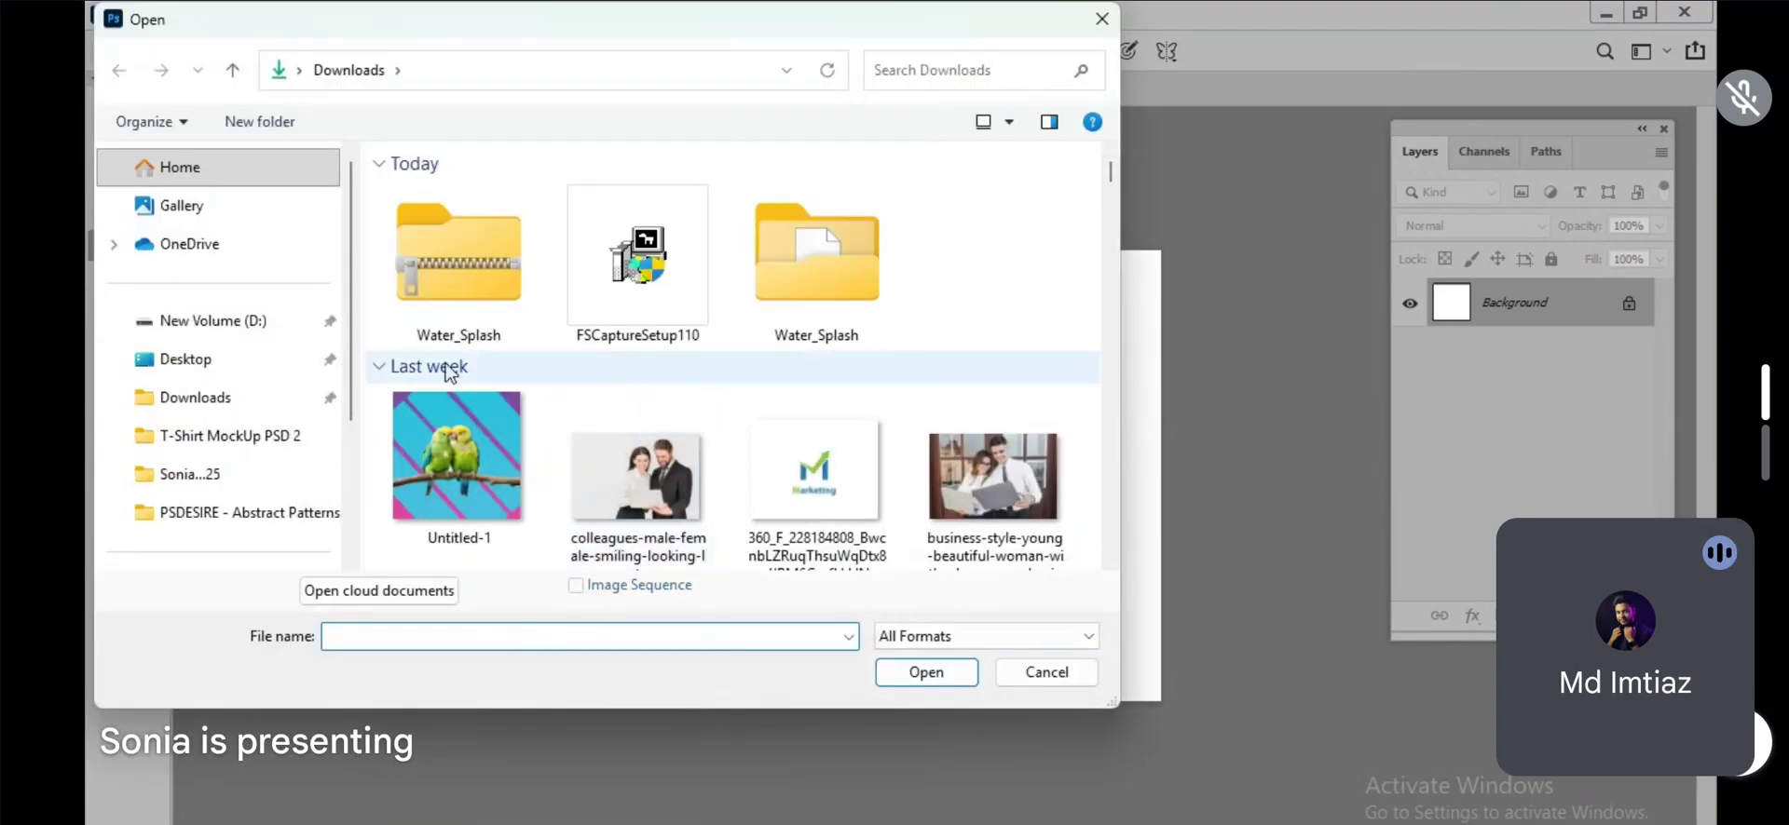
click(189, 365)
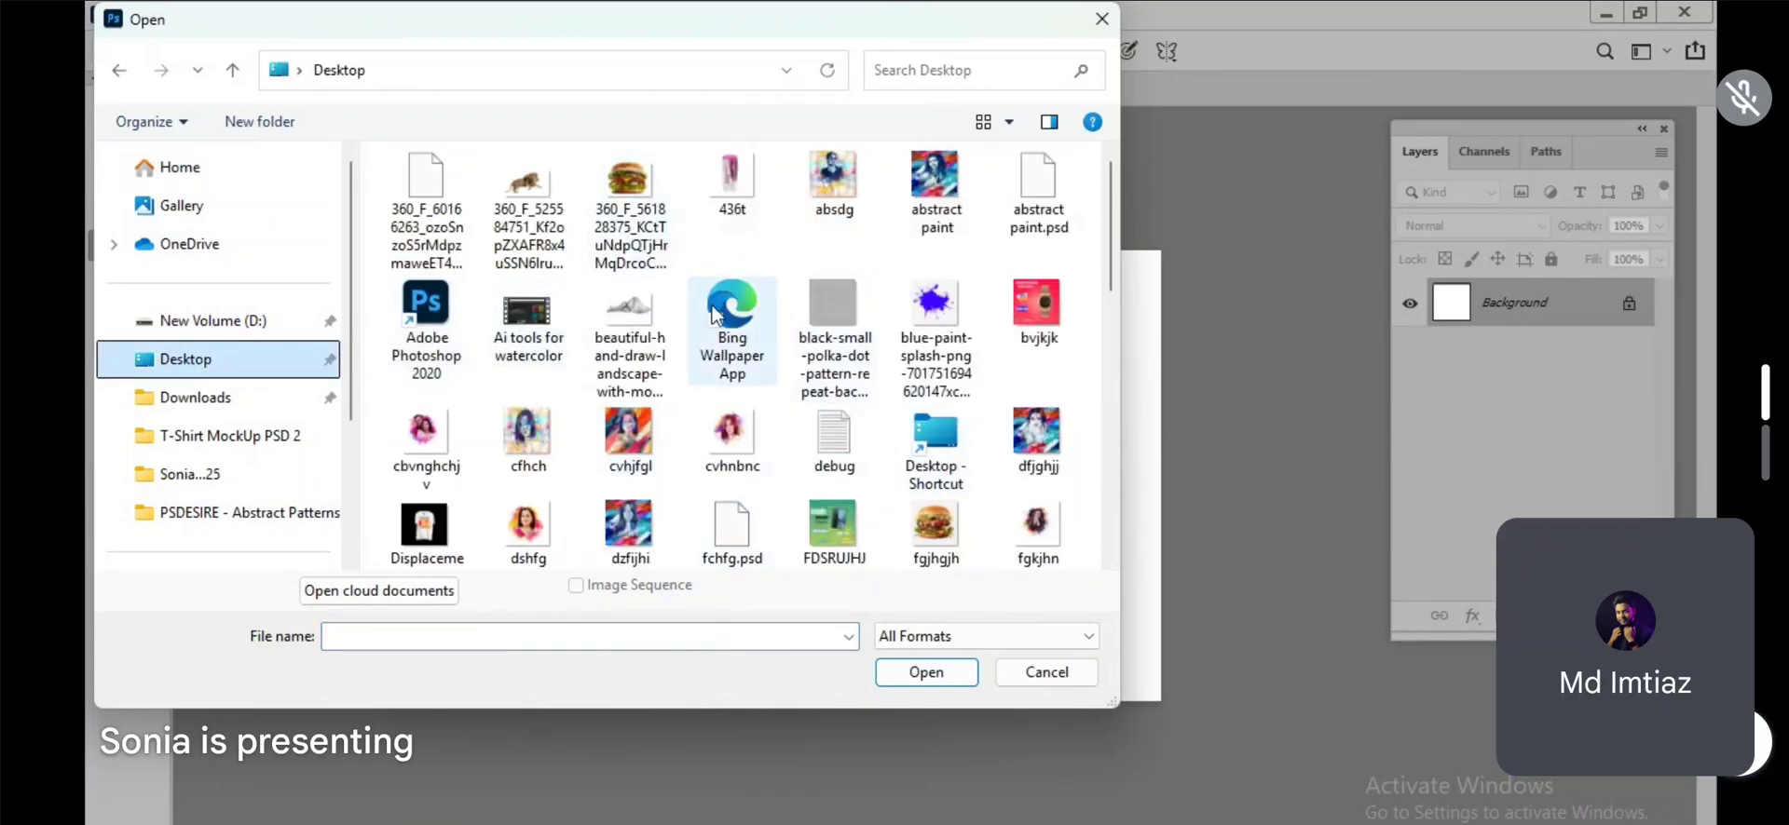
scroll(745, 344, down, 5)
scroll(781, 352, down, 3)
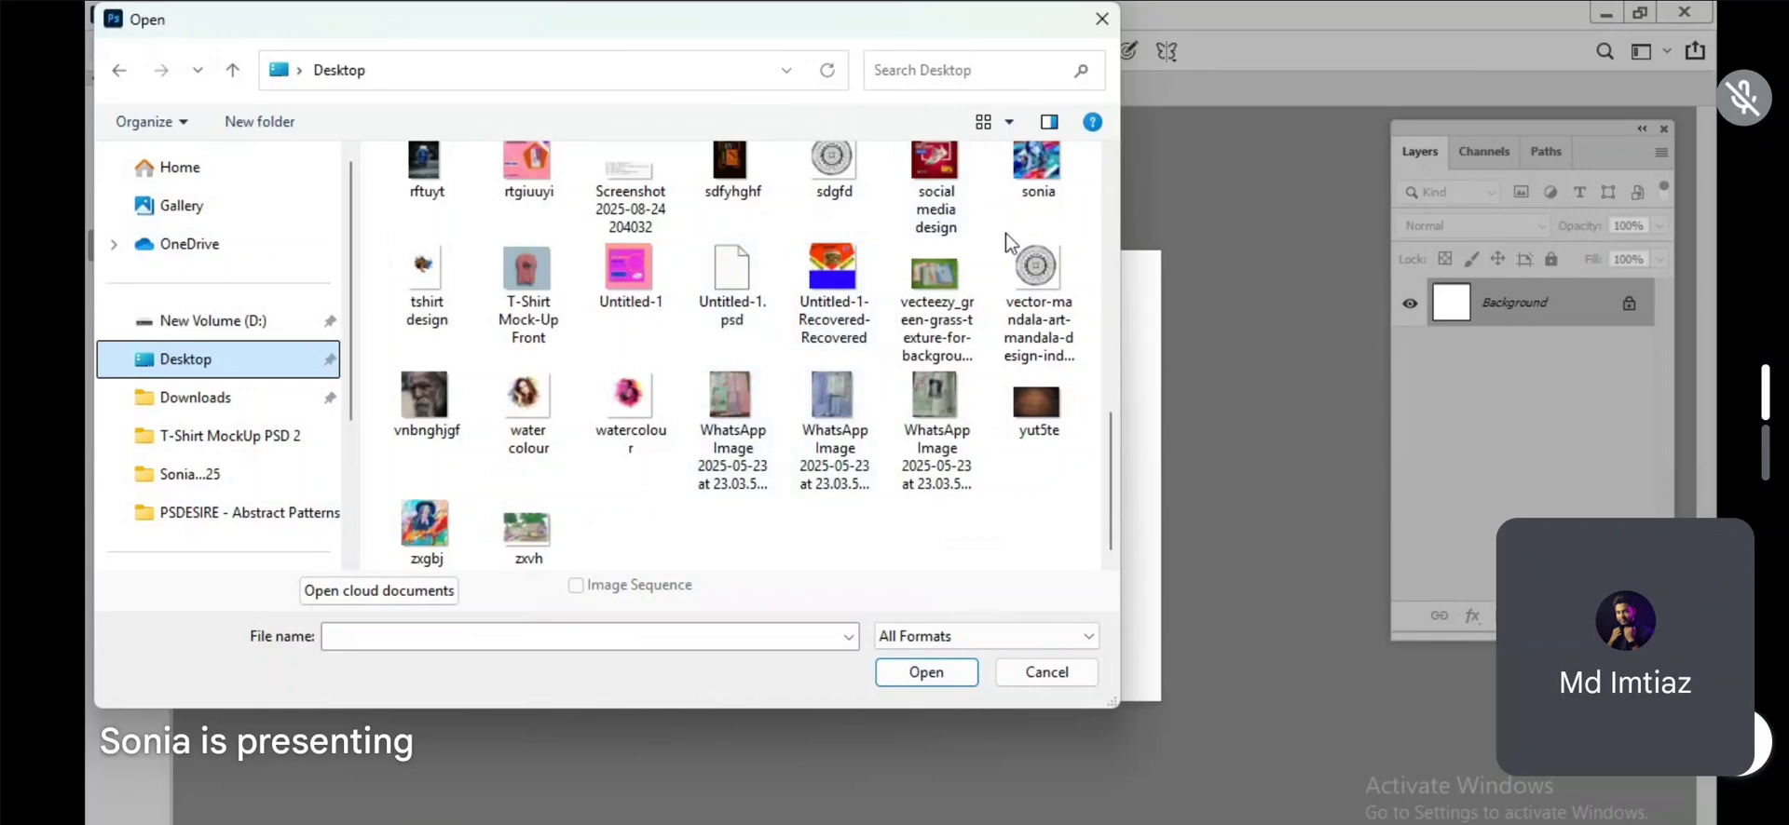
scroll(827, 289, up, 1)
double_click(730, 177)
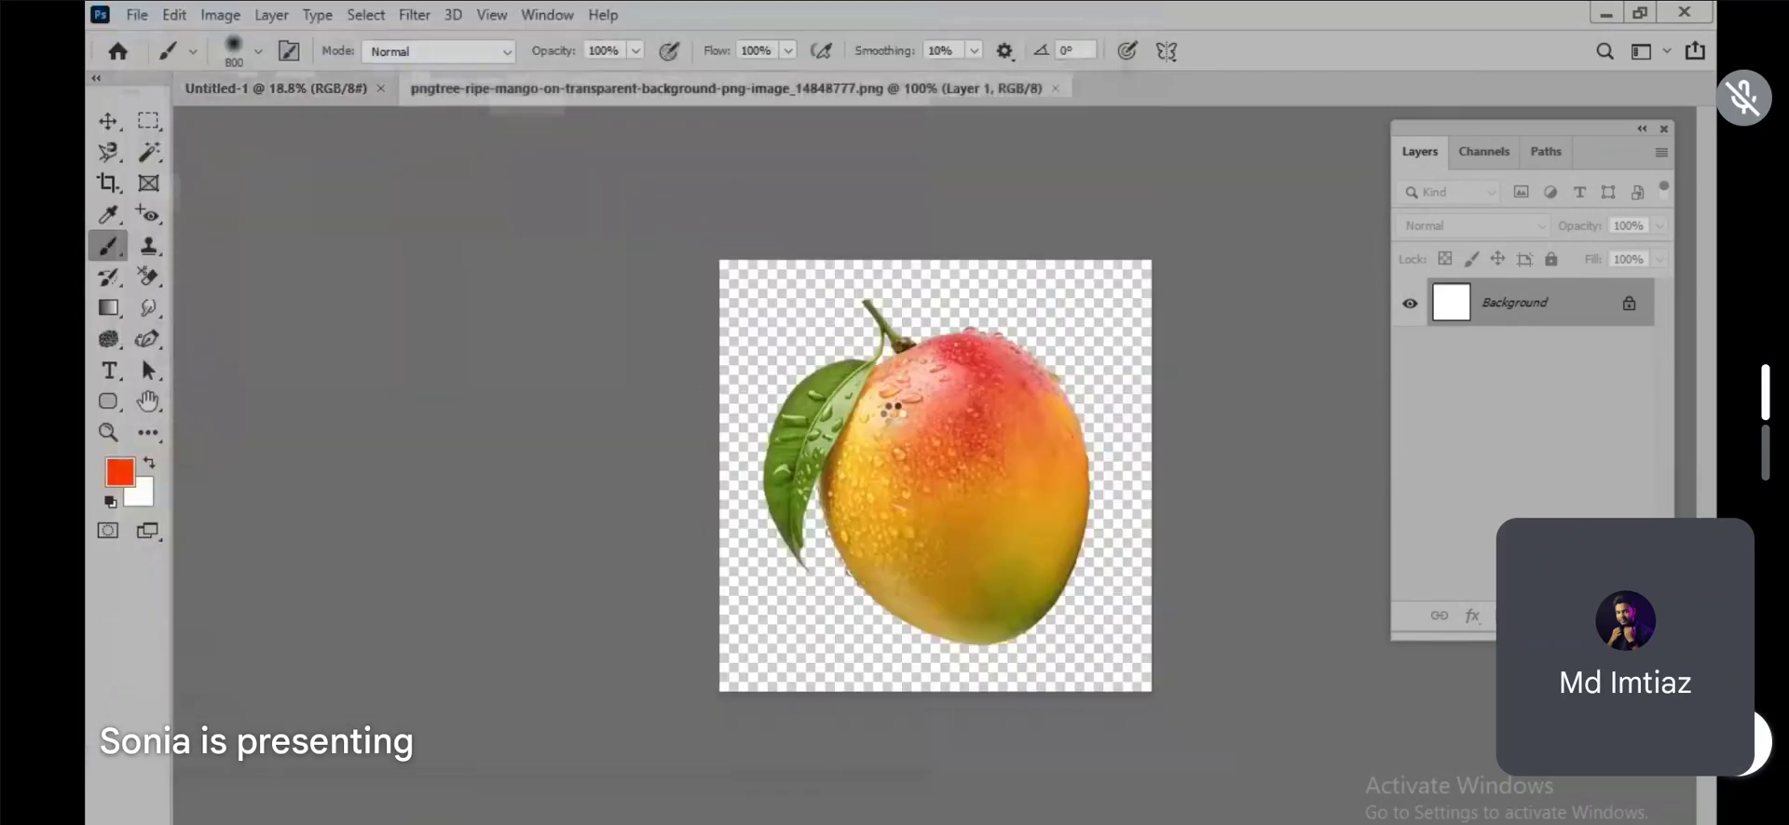
Step: Move the mango into the Untitled-1 document, enlarge it, rotate it clockwise by about 21°, and center it on the canvas
key(v)
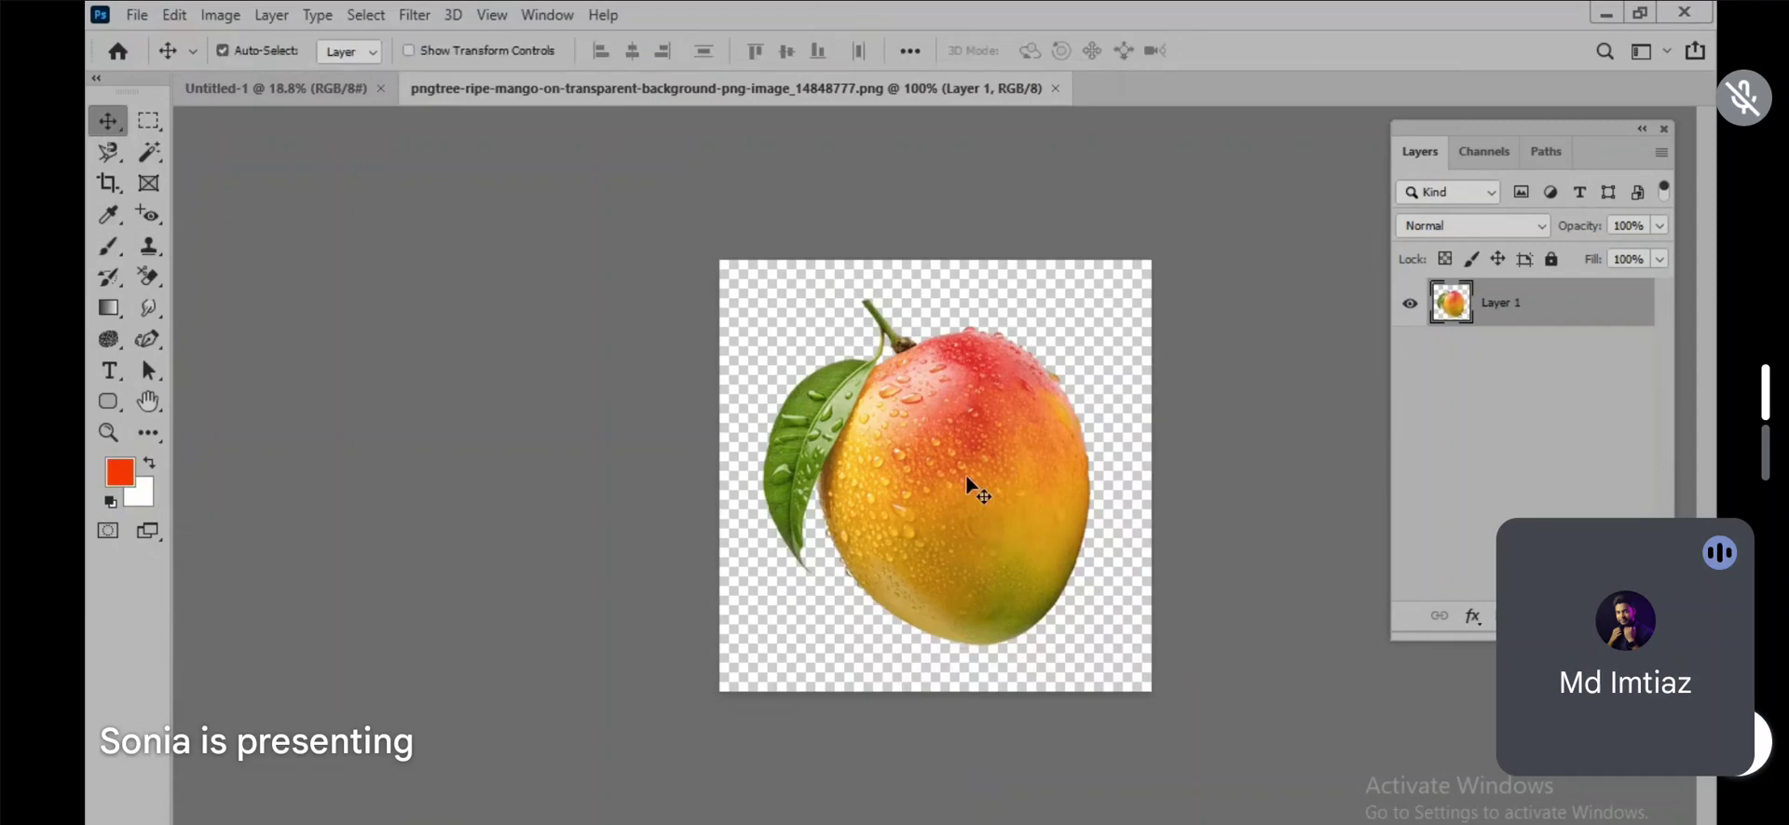
mouse_move(1025, 460)
mouse_down()
mouse_move(972, 564)
mouse_move(999, 364)
mouse_move(1011, 447)
mouse_move(1019, 421)
mouse_move(943, 486)
mouse_move(732, 289)
mouse_move(284, 96)
mouse_up()
drag(938, 500, 1043, 620)
key(ctrl+t)
drag(1069, 337, 1087, 412)
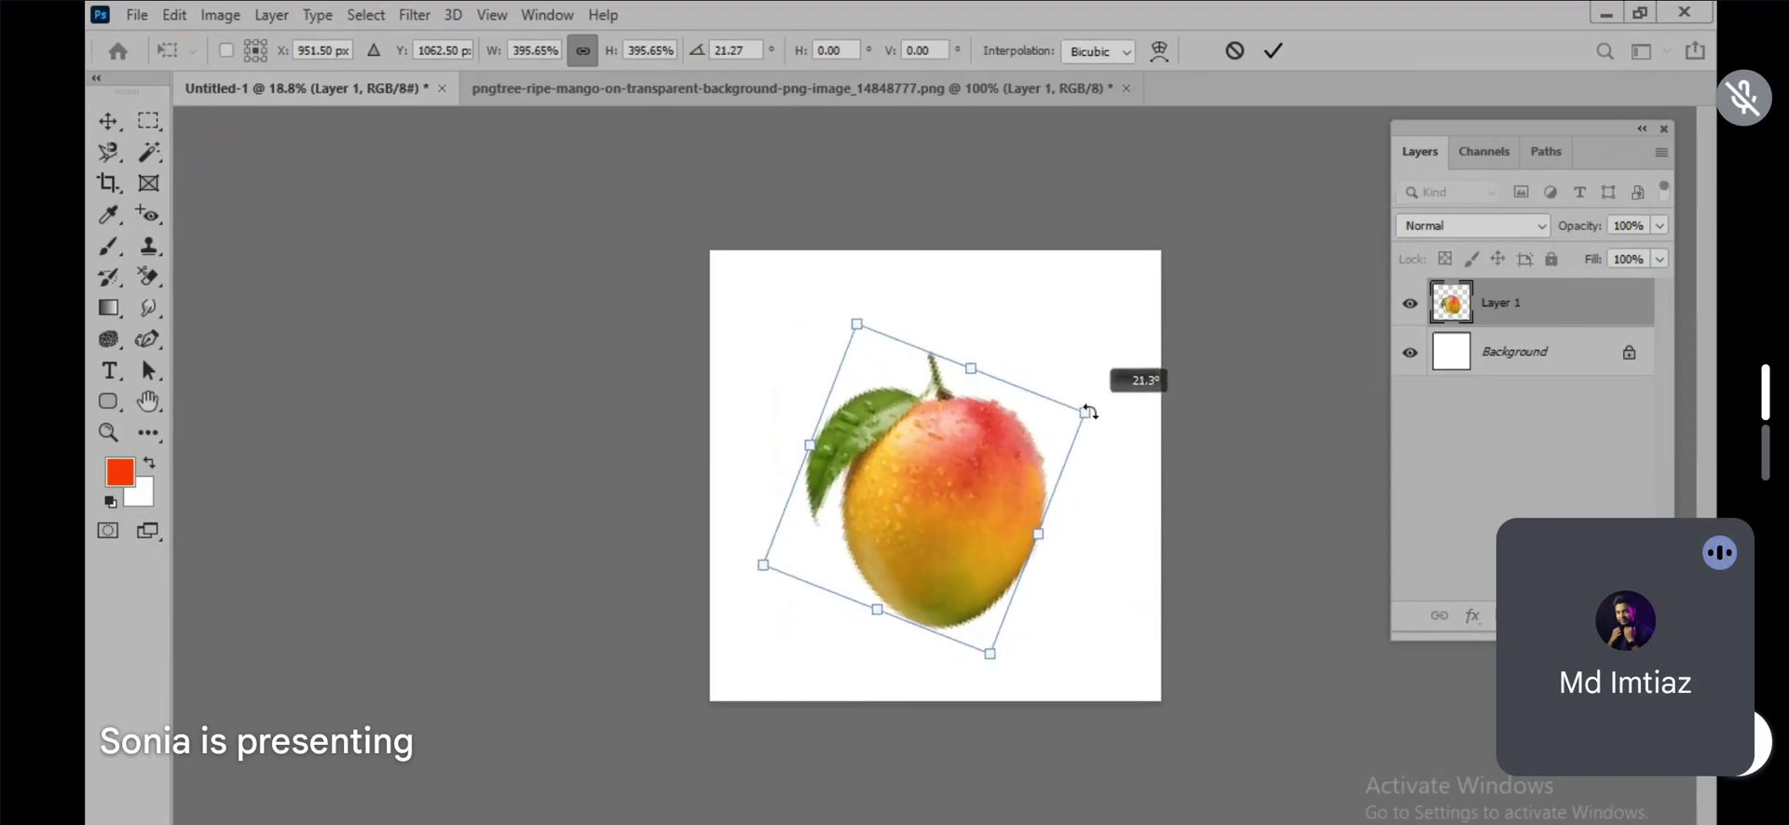
drag(959, 519, 942, 508)
key(Return)
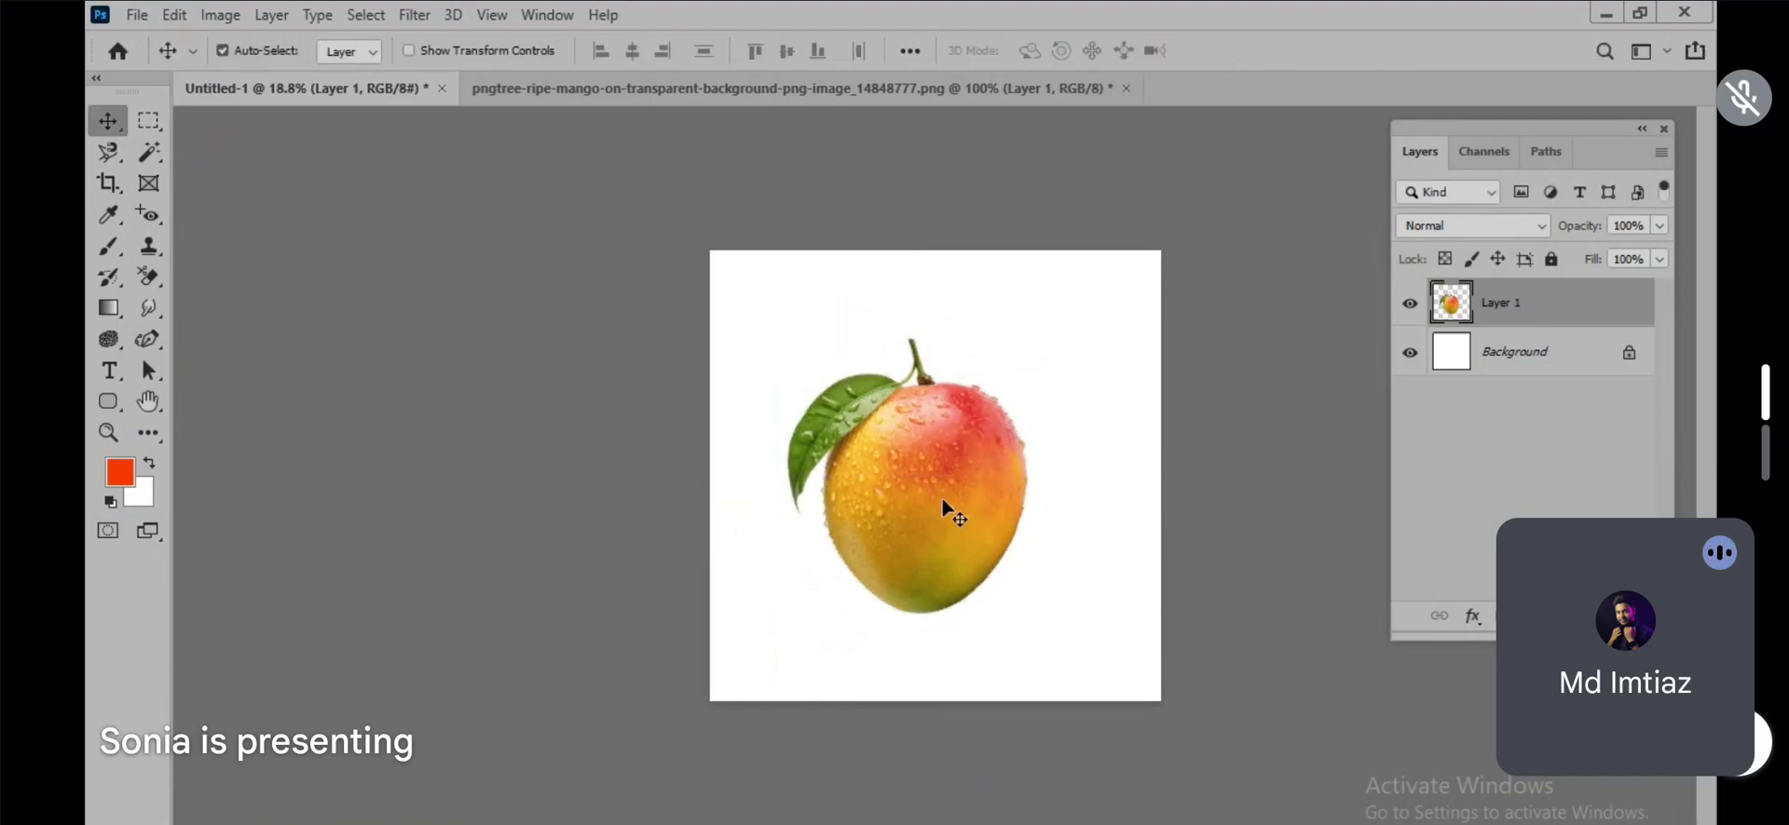
scroll(946, 510, up, 5)
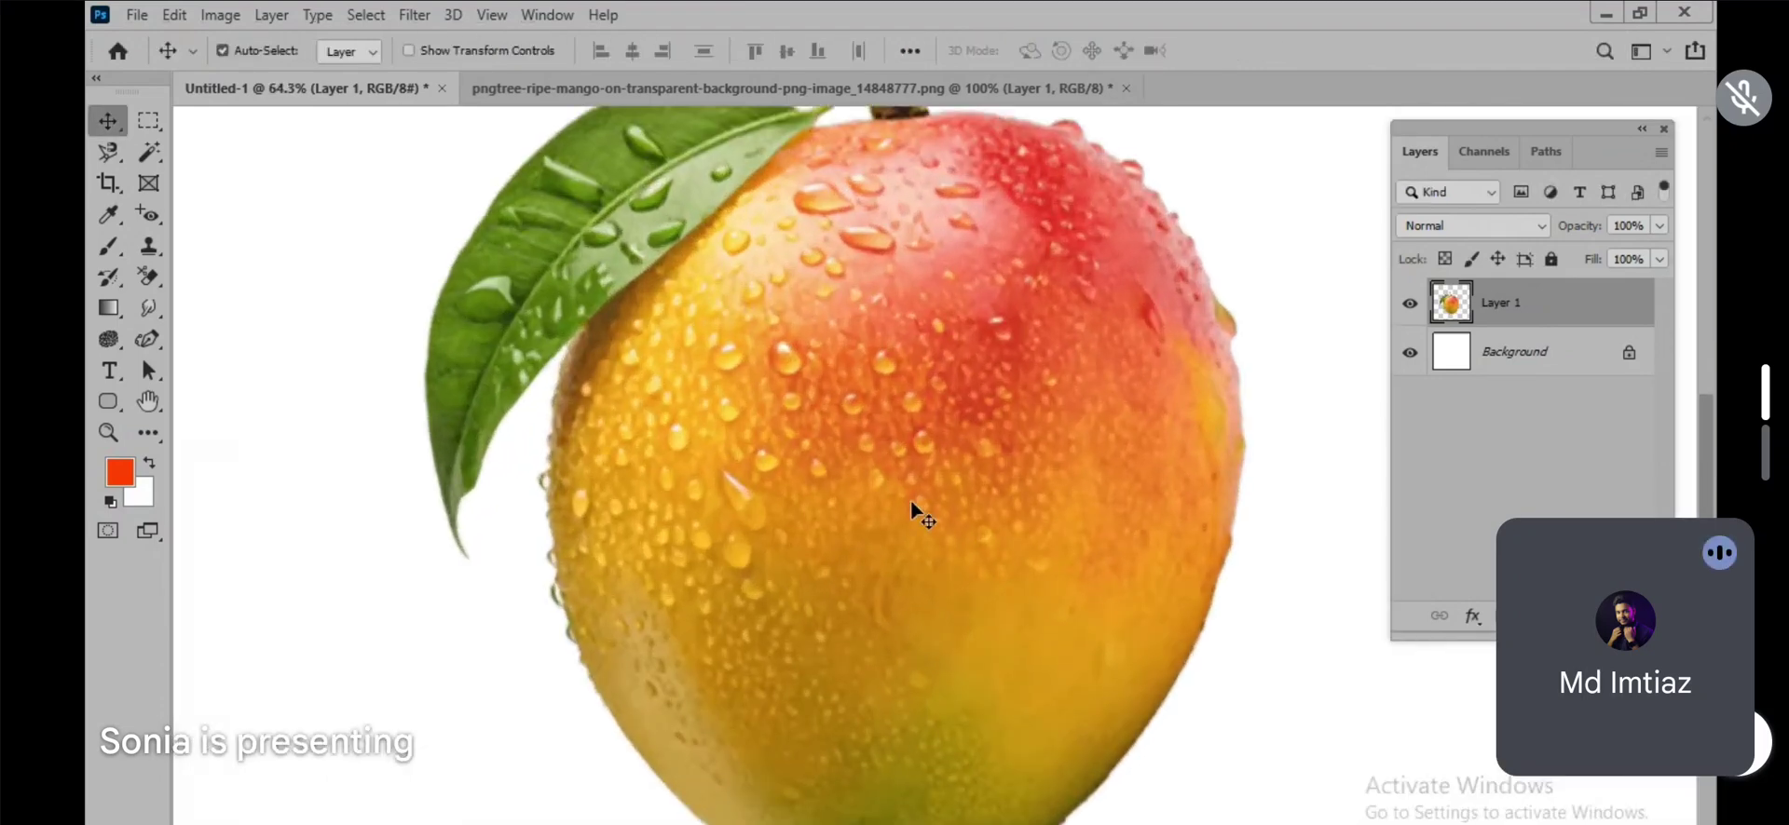
scroll(921, 514, down, 3)
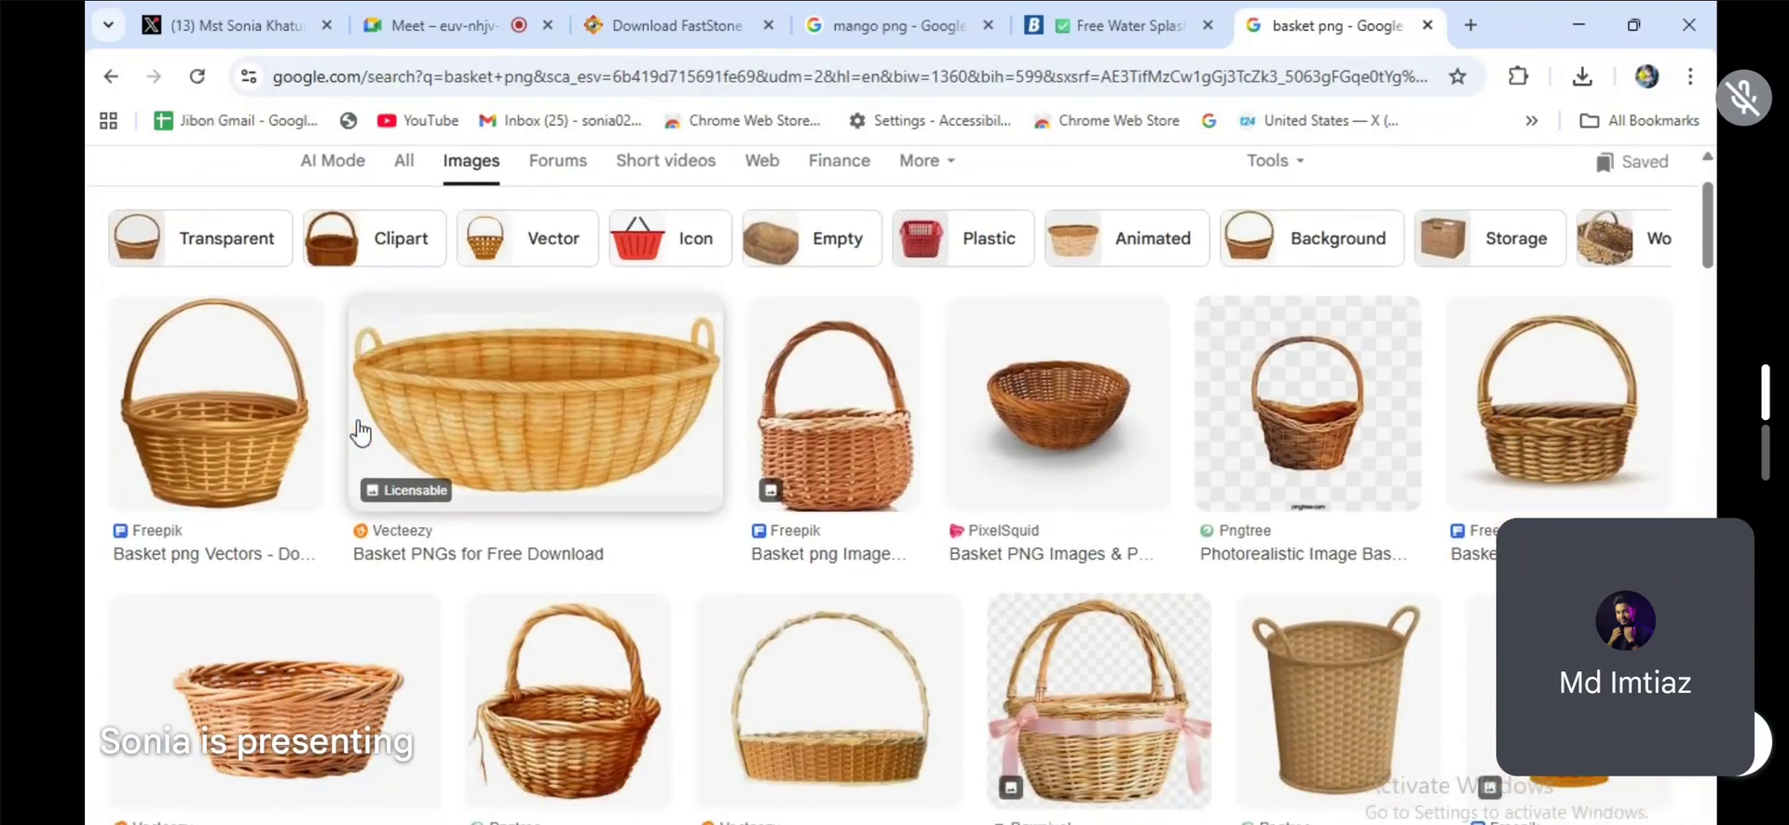
Step: Browse the basket PNG image results and open the StickPNG page for the Fruit Basket transparent PNG
click(335, 680)
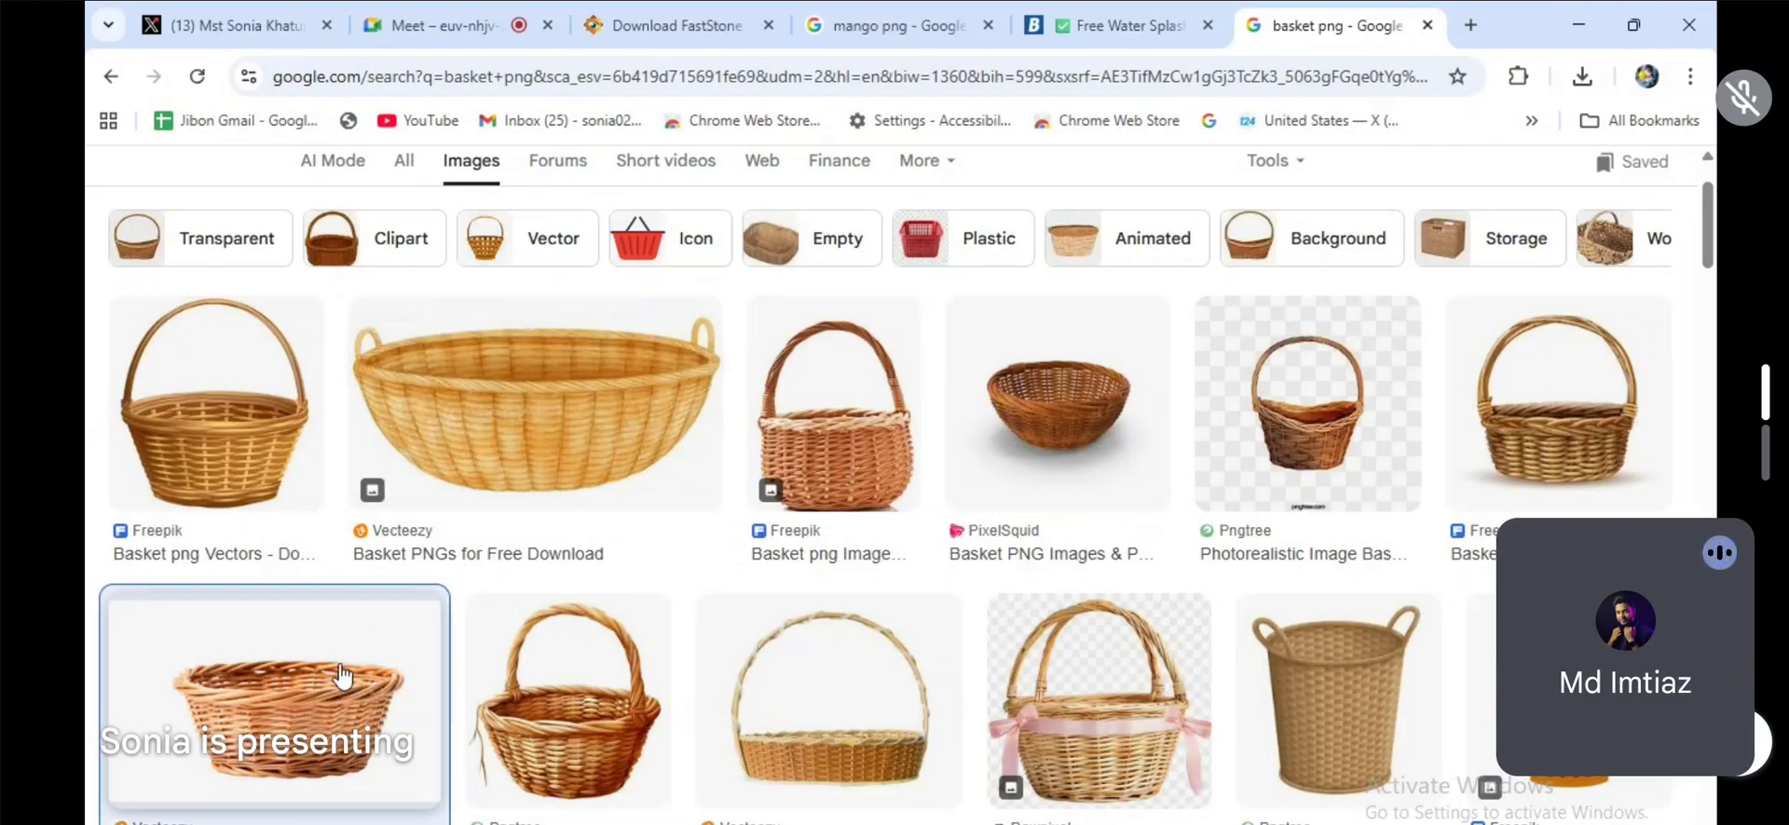
scroll(1230, 587, down, 3)
scroll(1224, 580, down, 5)
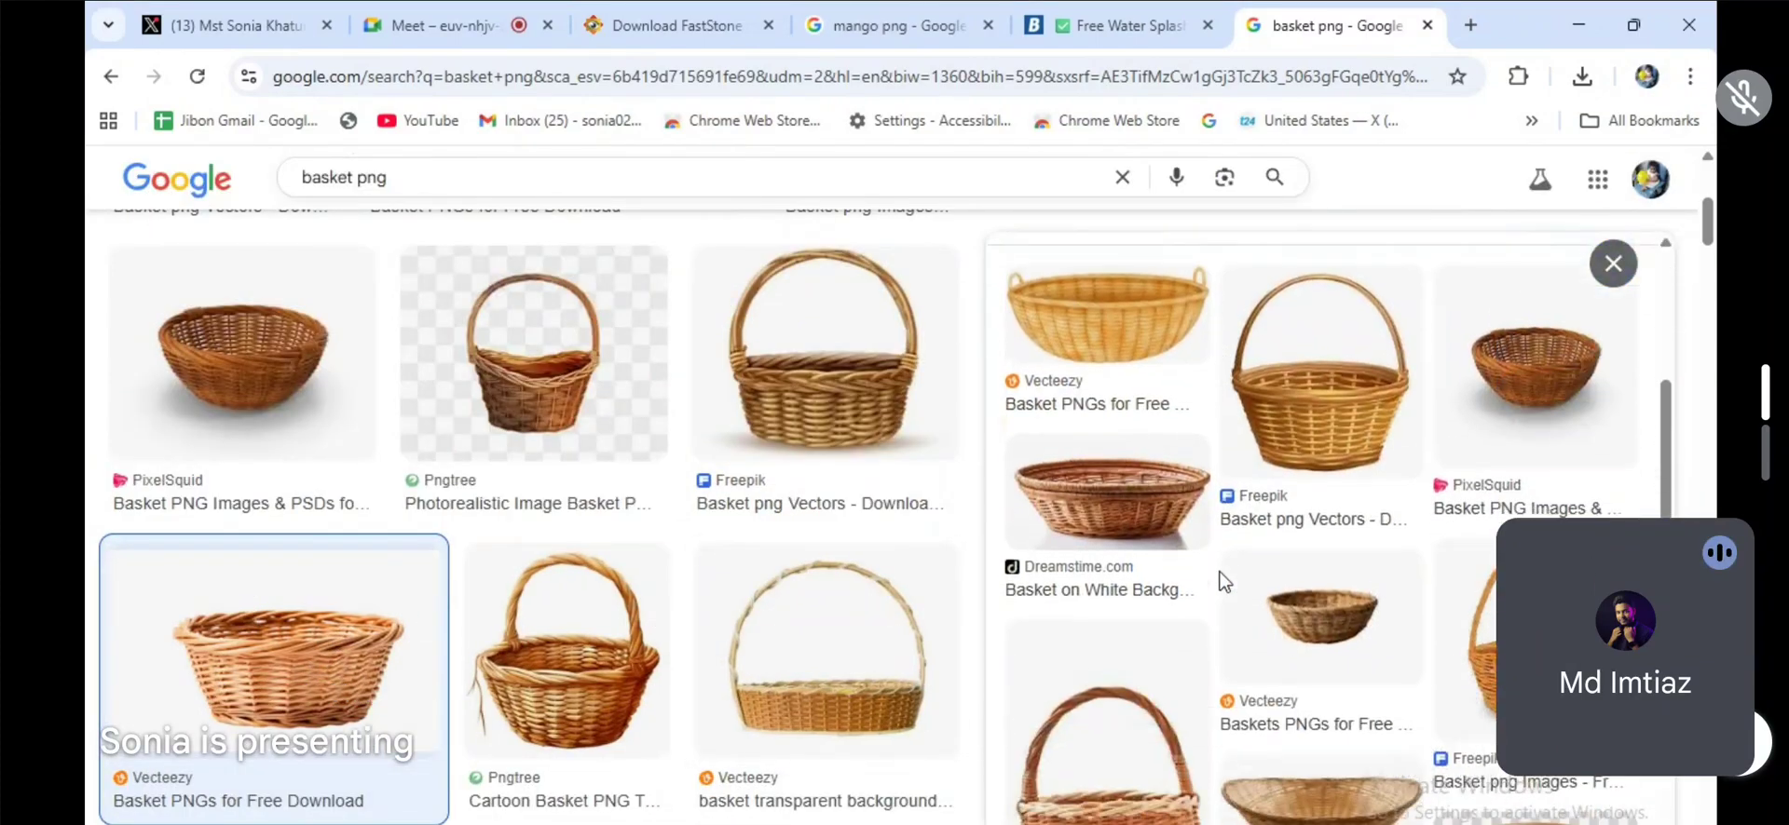
click(1366, 553)
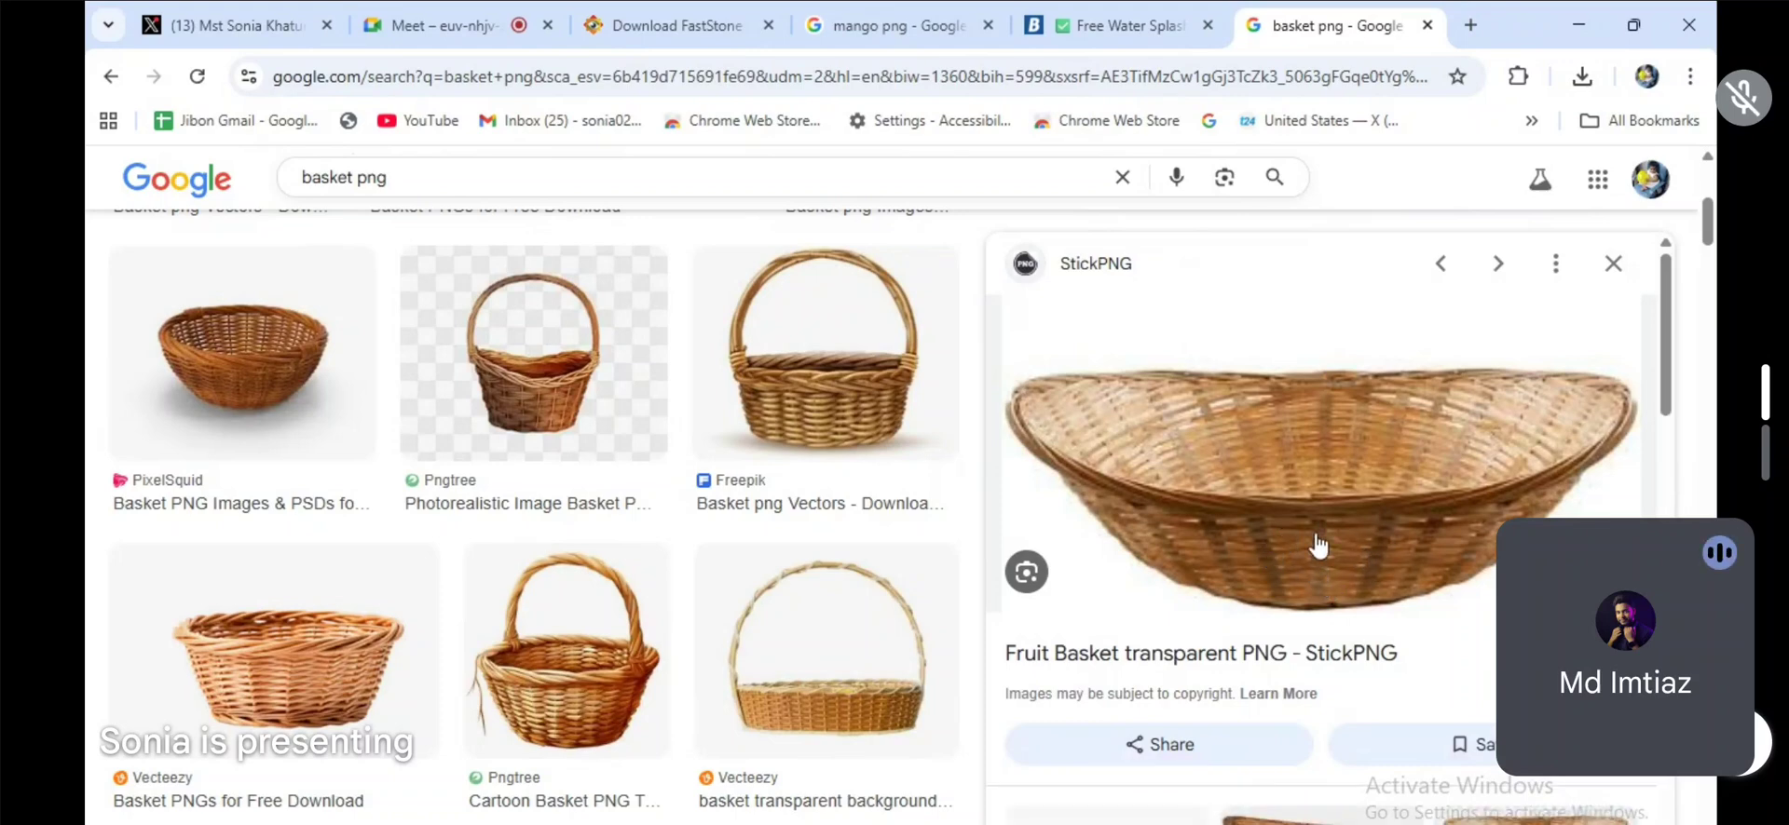
click(1592, 666)
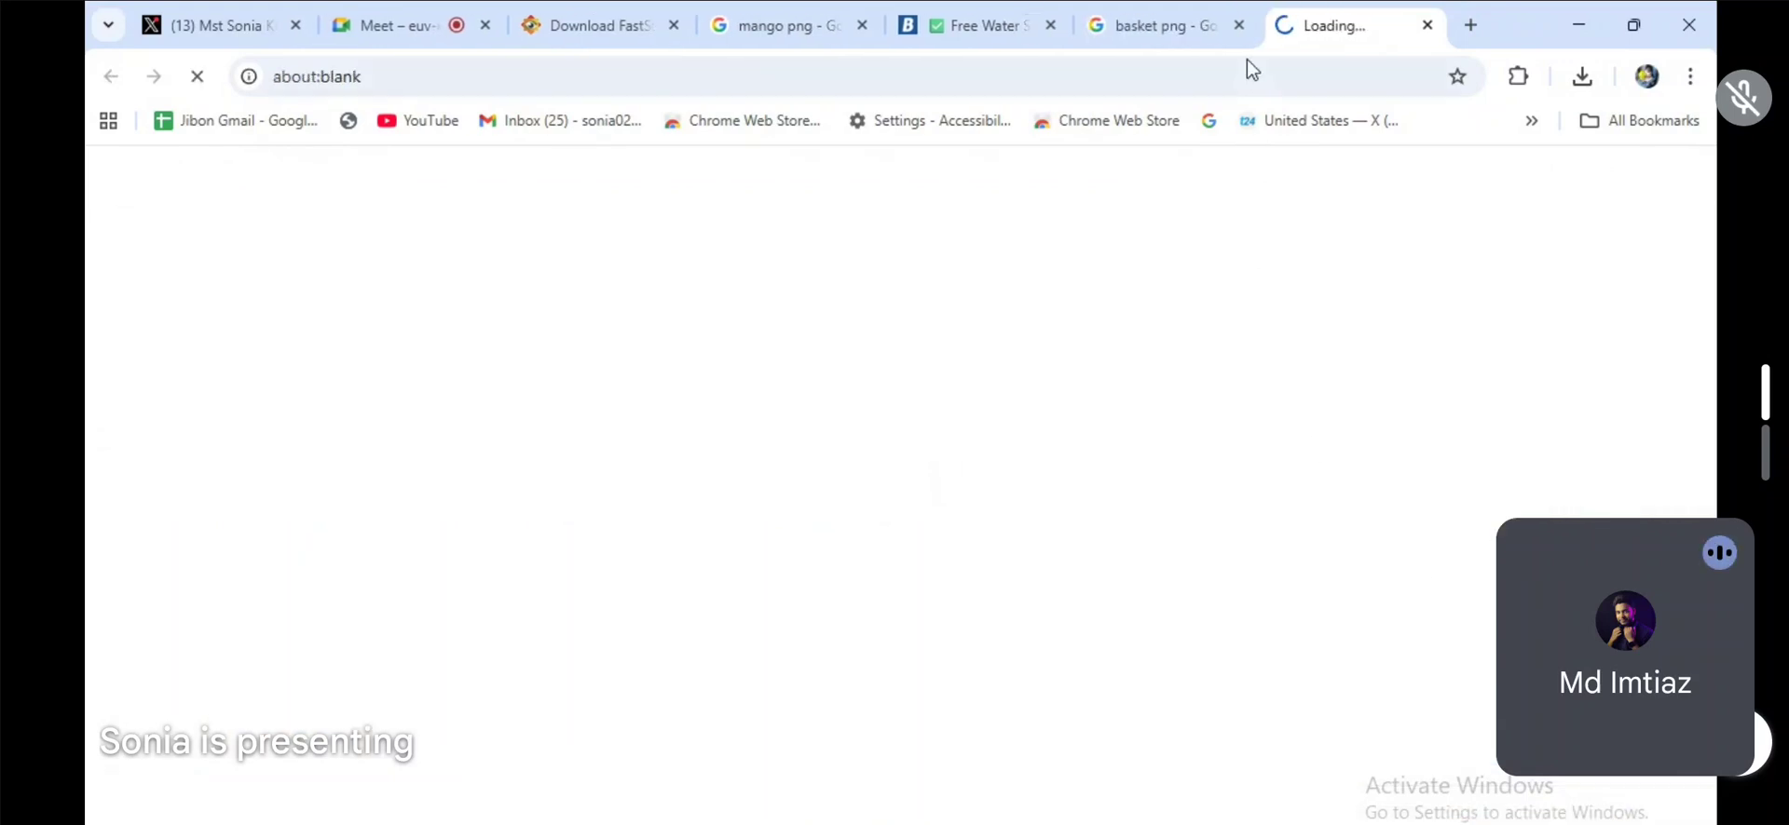
Step: Download the Fruit Basket PNG from StickPNG, dismissing the ad, and show the downloaded file in its folder
click(1211, 25)
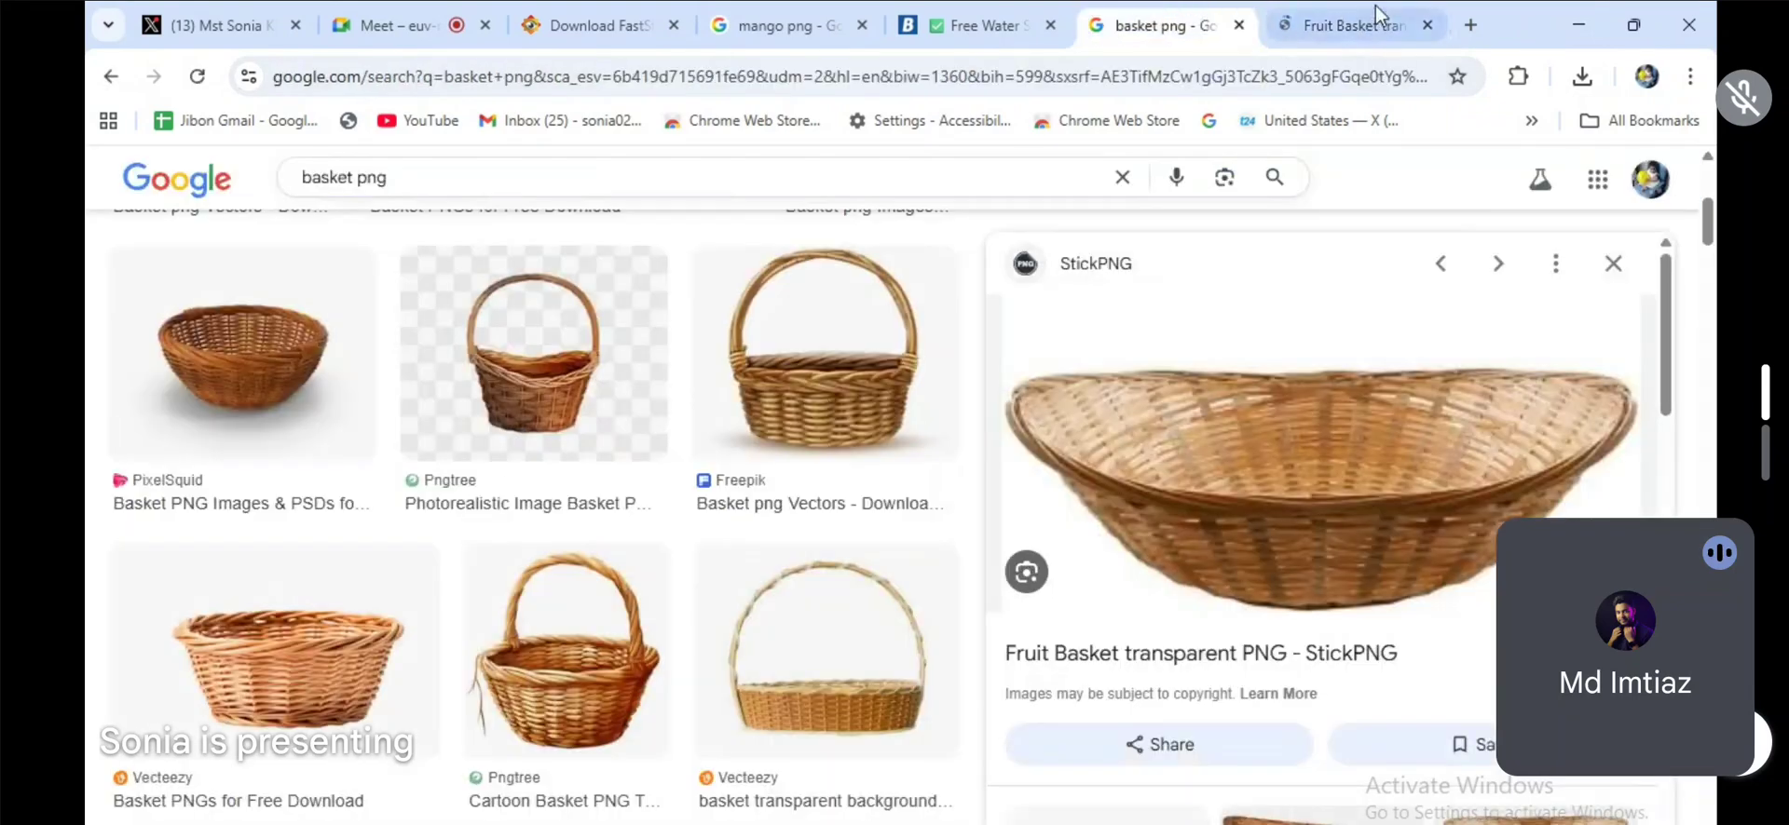
click(1346, 25)
scroll(969, 613, down, 3)
scroll(969, 613, down, 6)
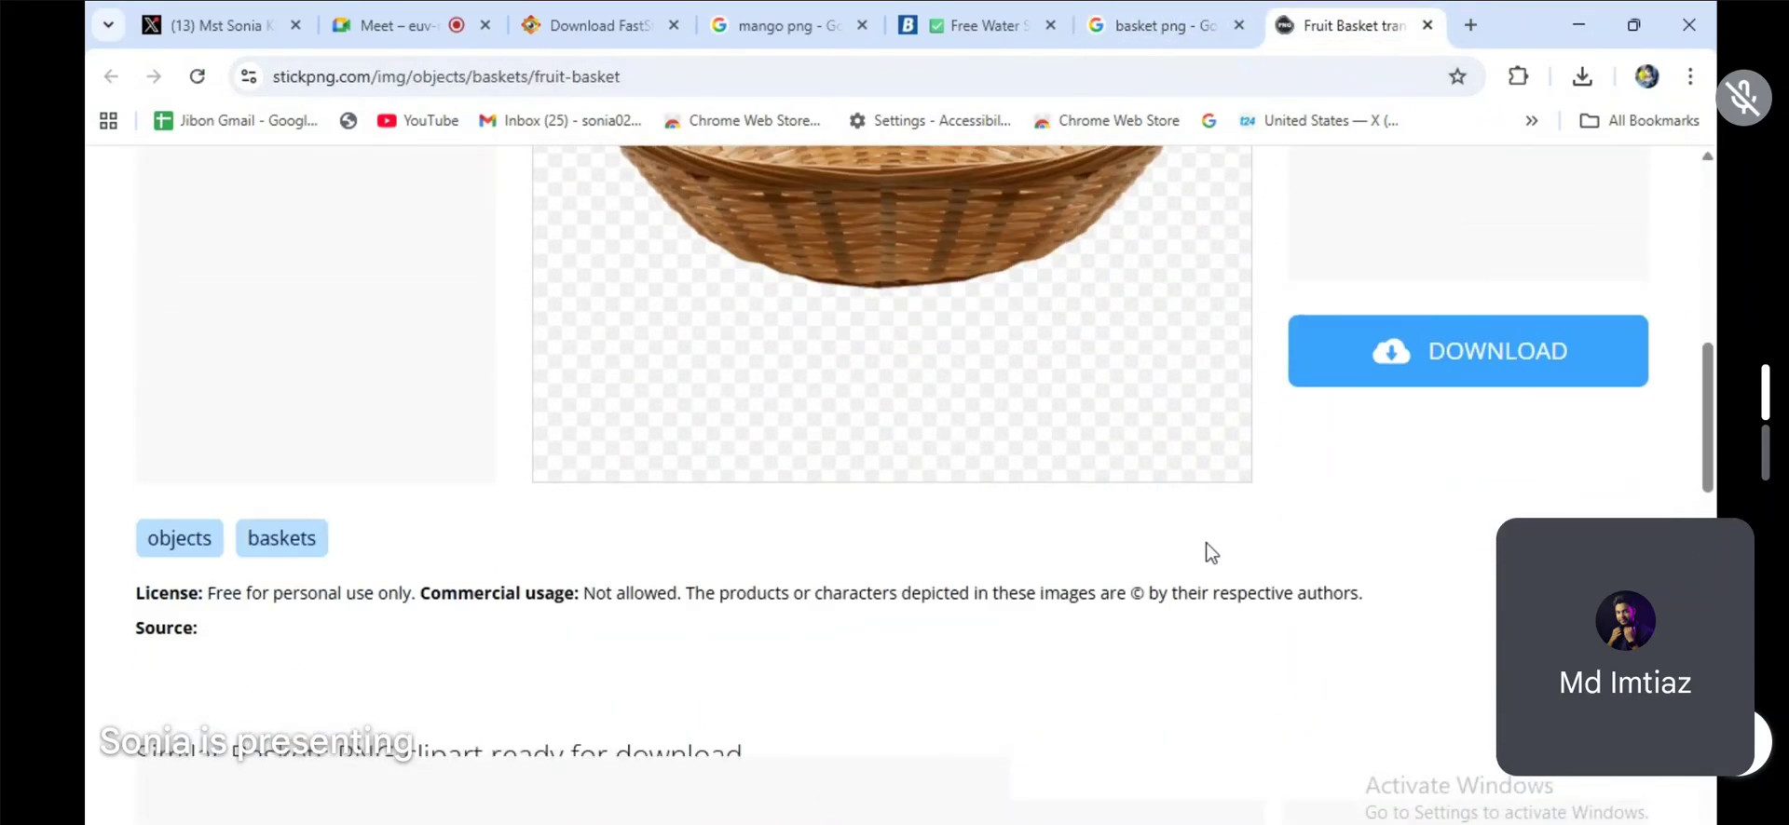
click(1446, 351)
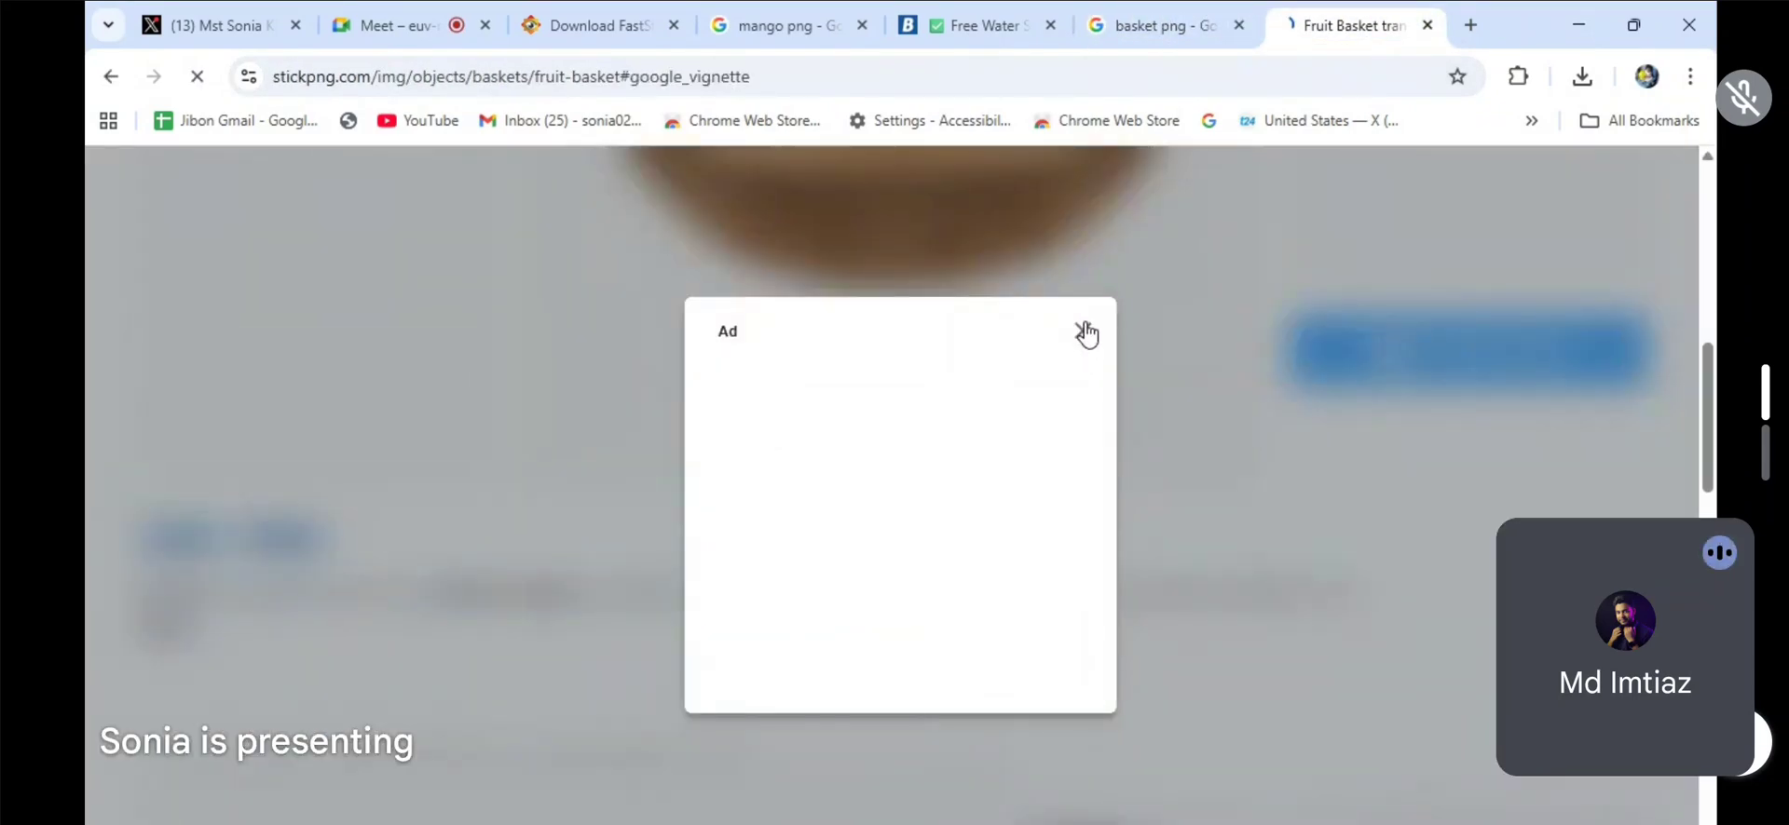
click(1084, 331)
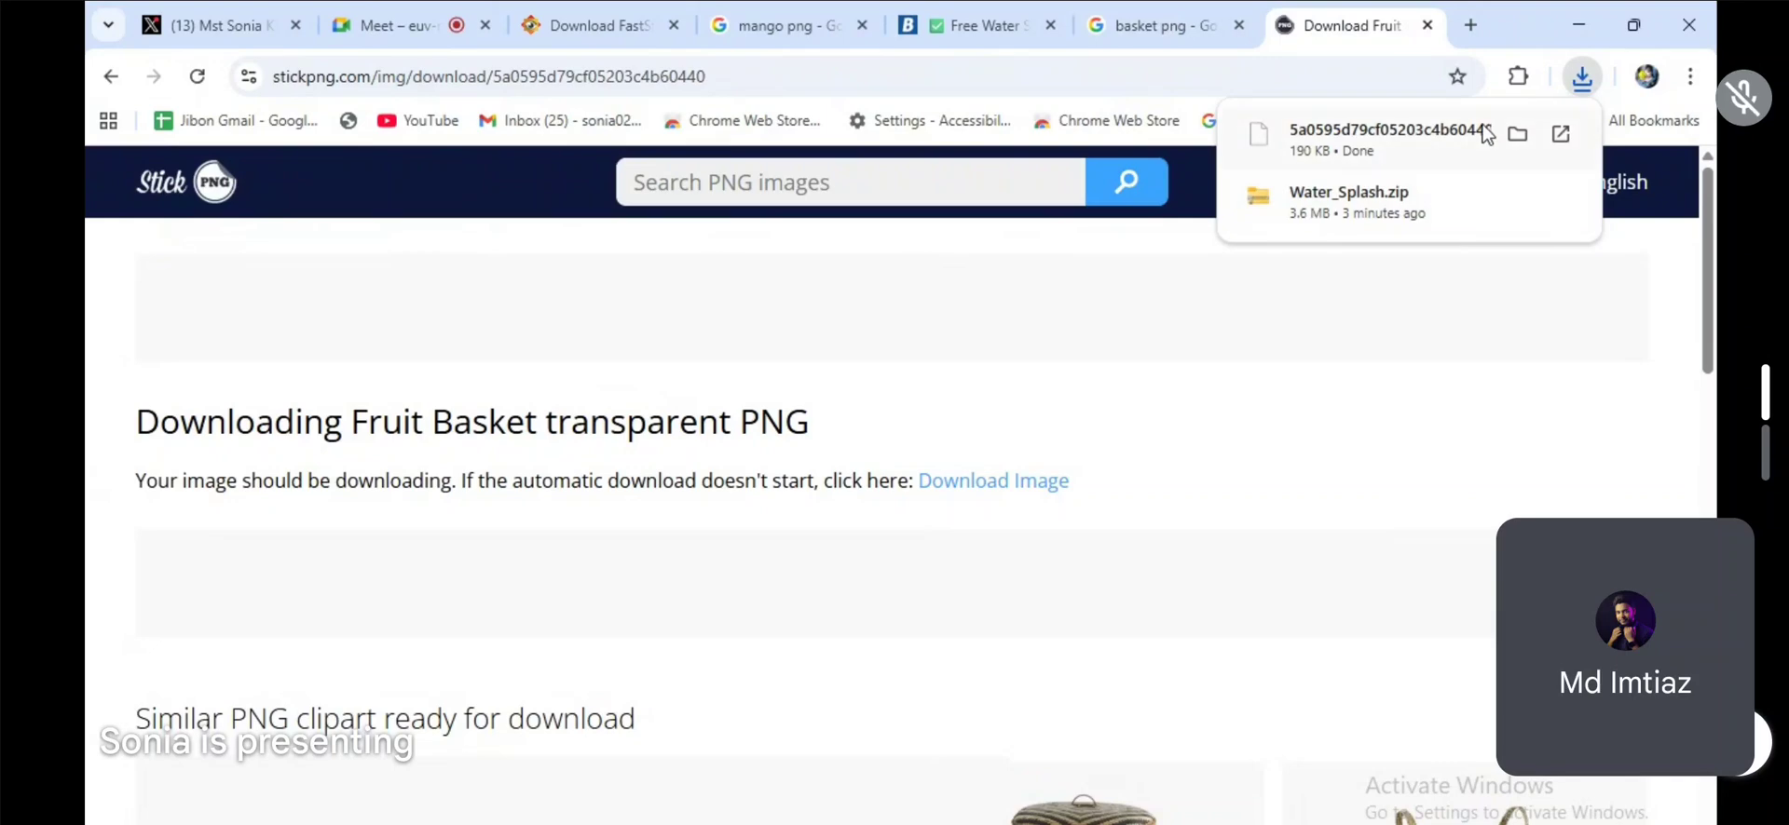
click(1517, 134)
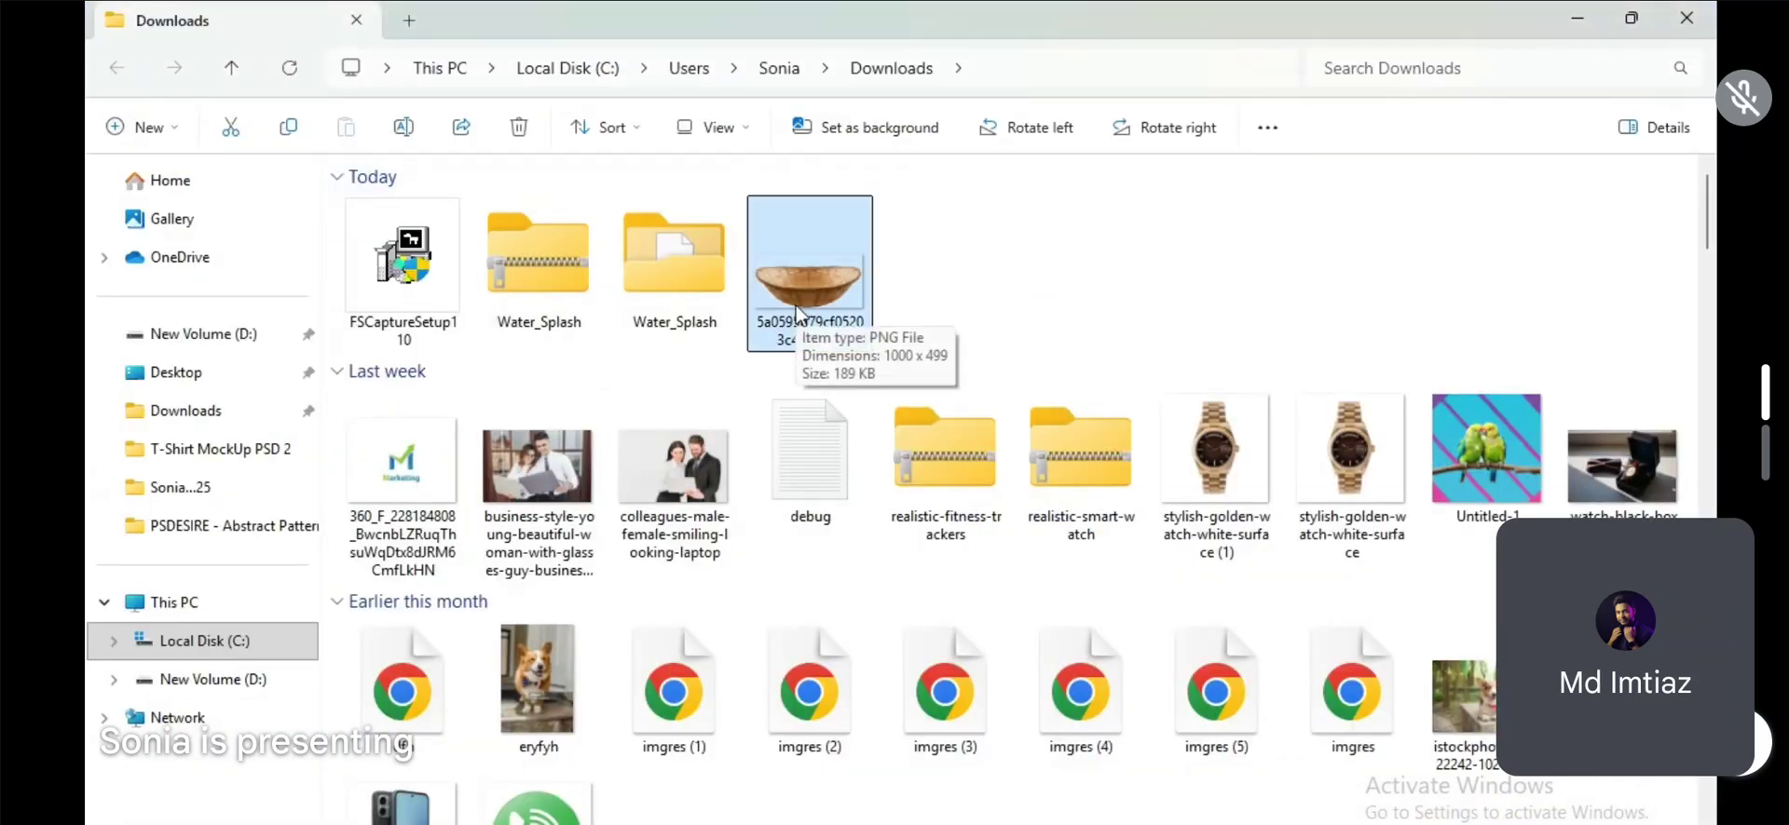
Step: Switch back to Photoshop and close the mango PNG source document without saving its changes
key(alt+Tab)
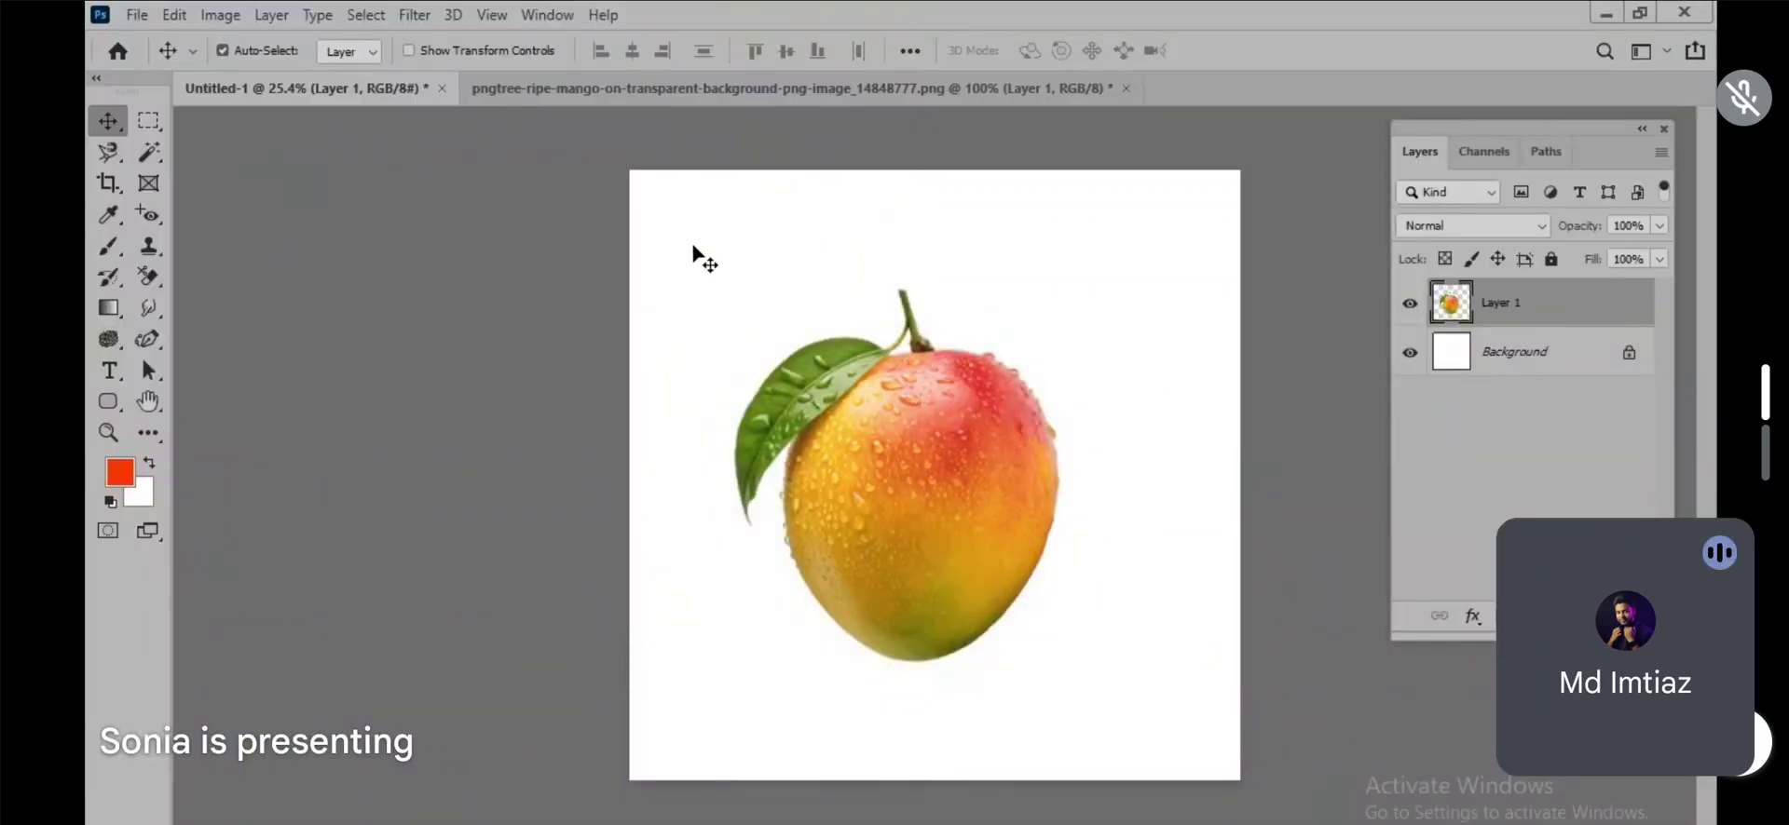
click(713, 97)
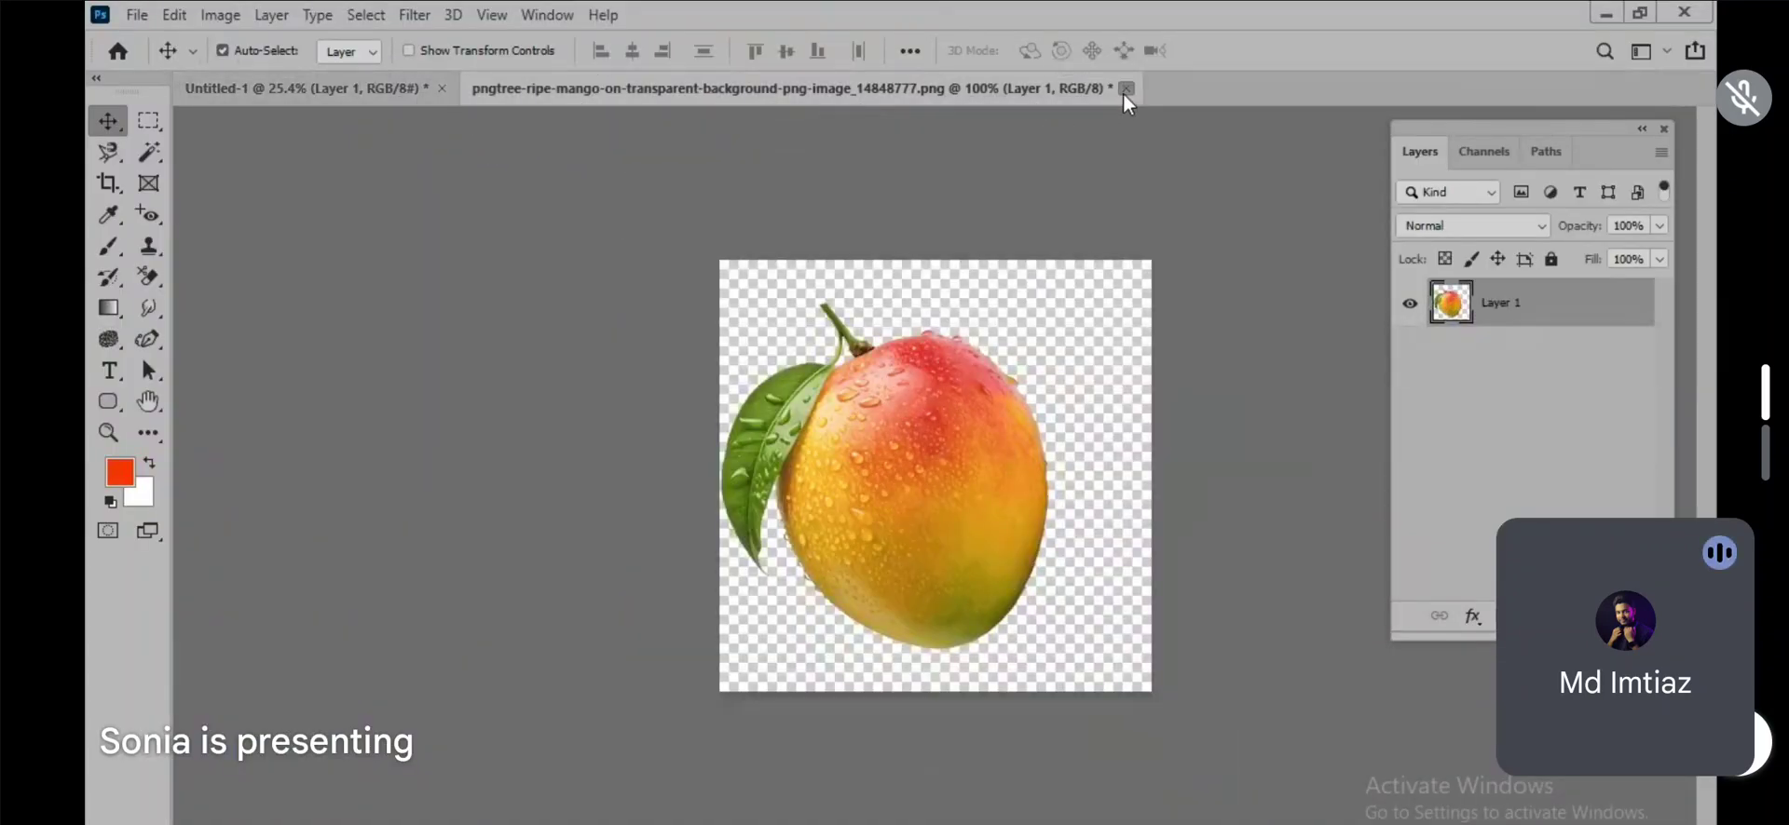
click(1127, 88)
click(908, 345)
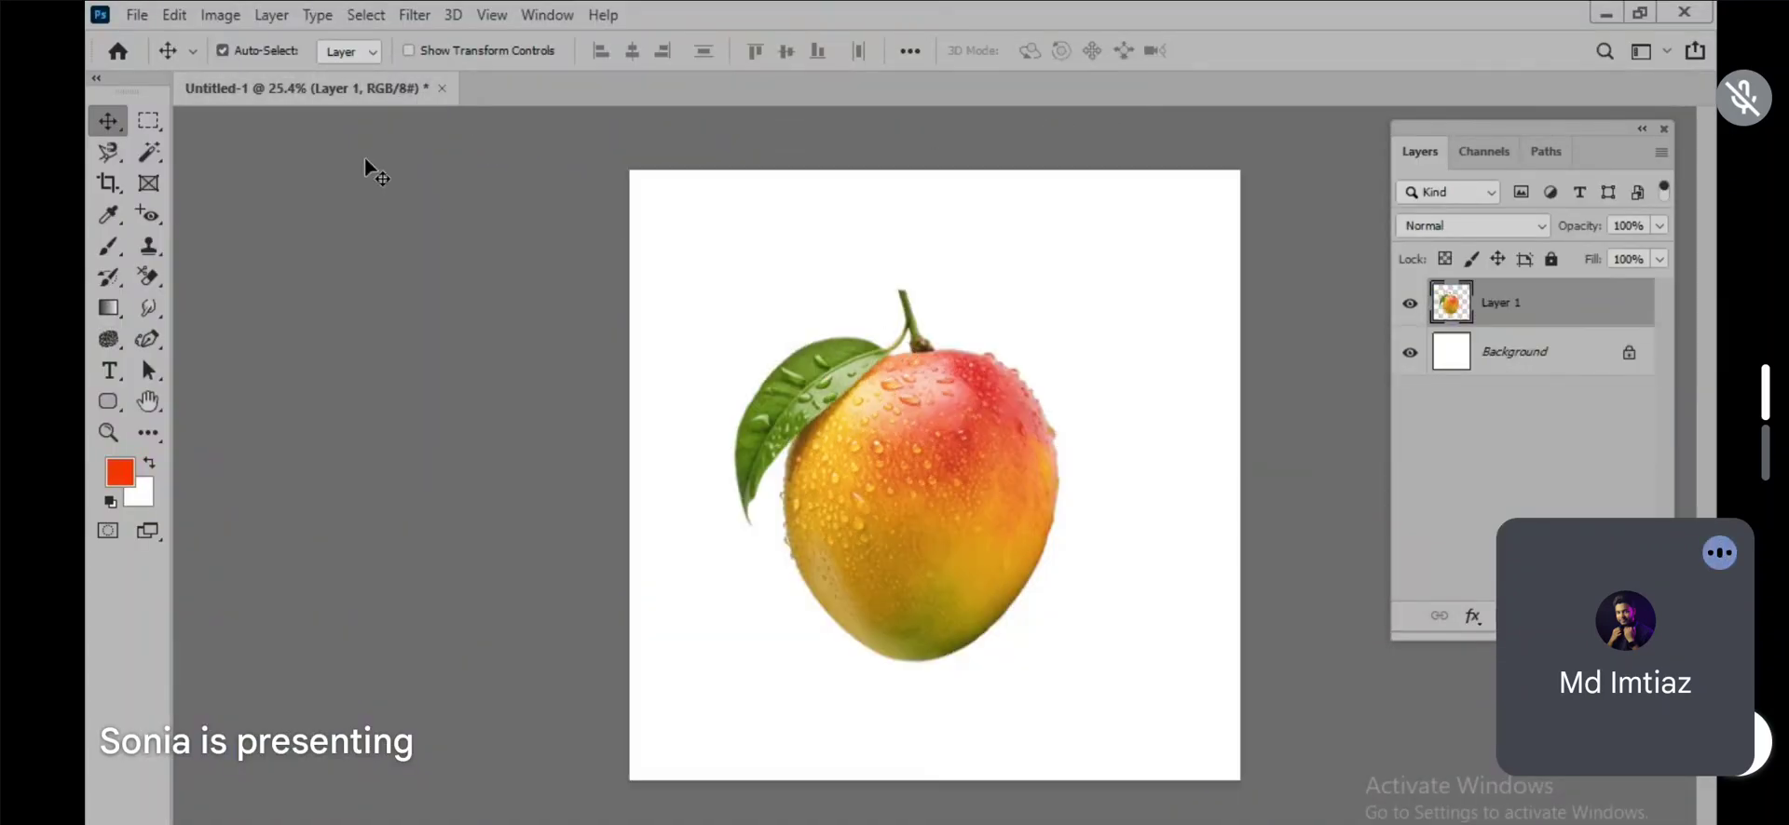
Step: Place the downloaded fruit basket PNG from Downloads as an embedded image in the Untitled-1 document
click(127, 16)
click(190, 491)
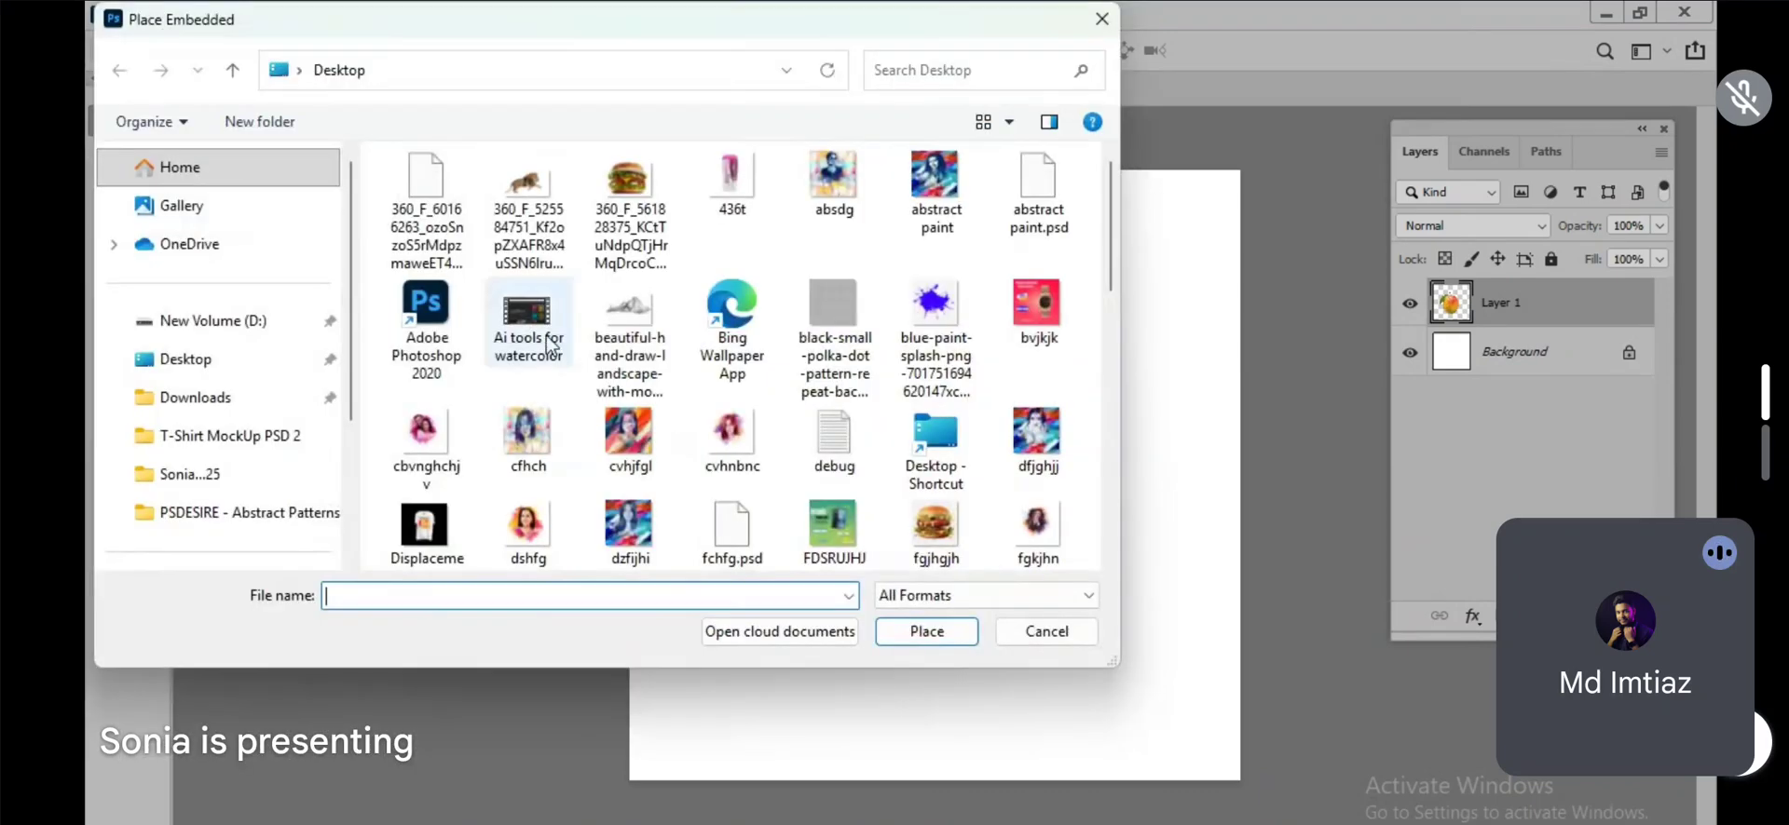
click(195, 406)
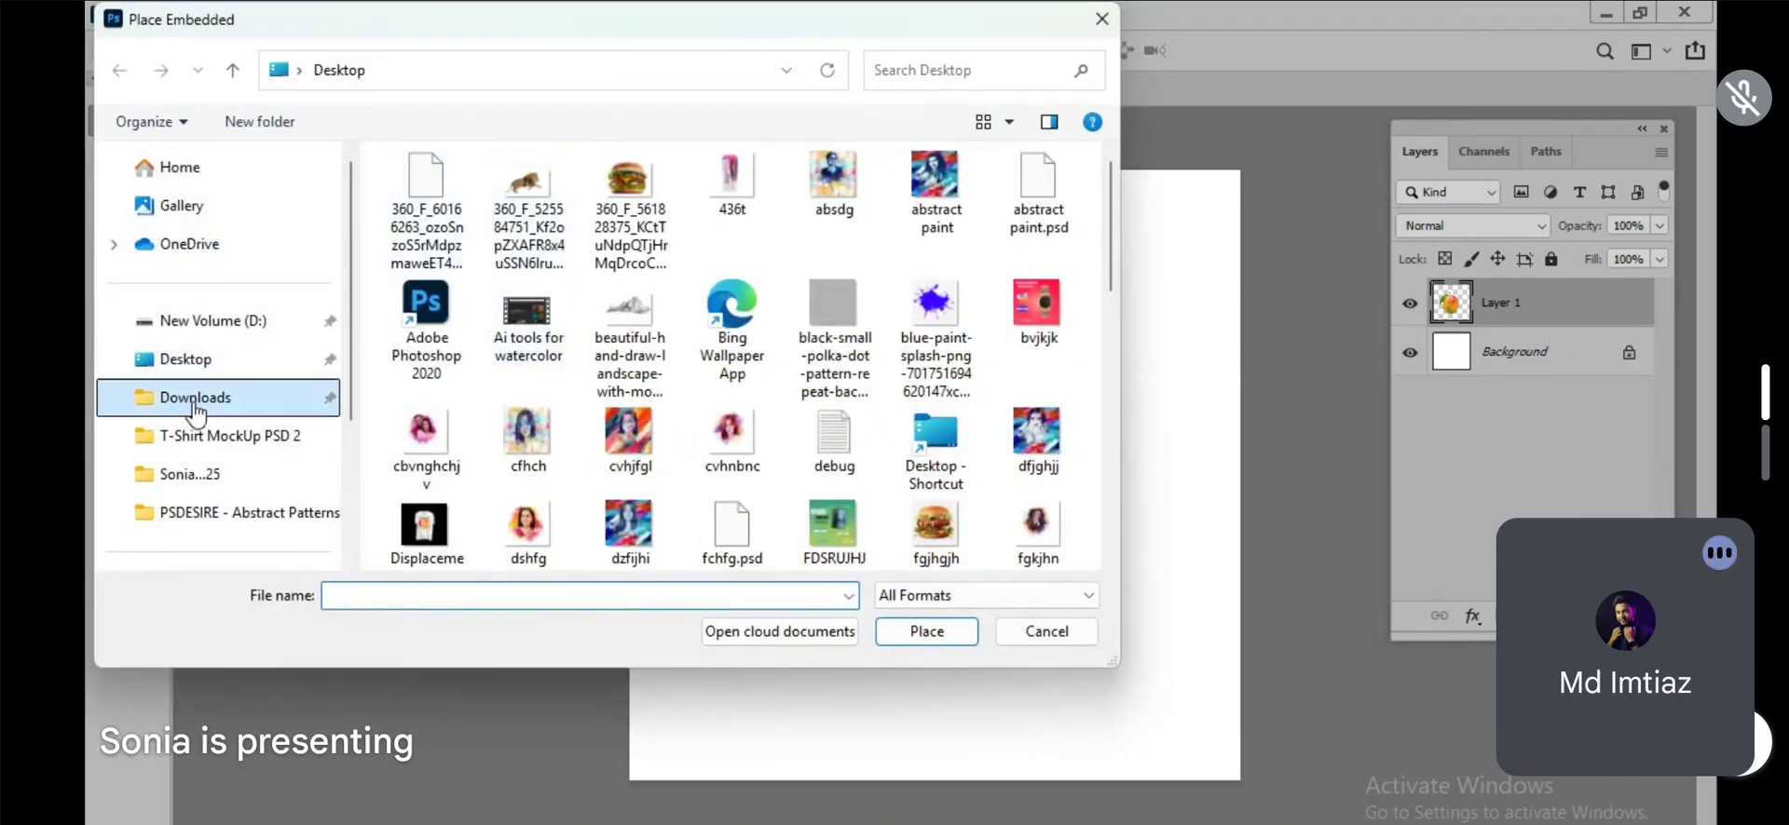
double_click(453, 297)
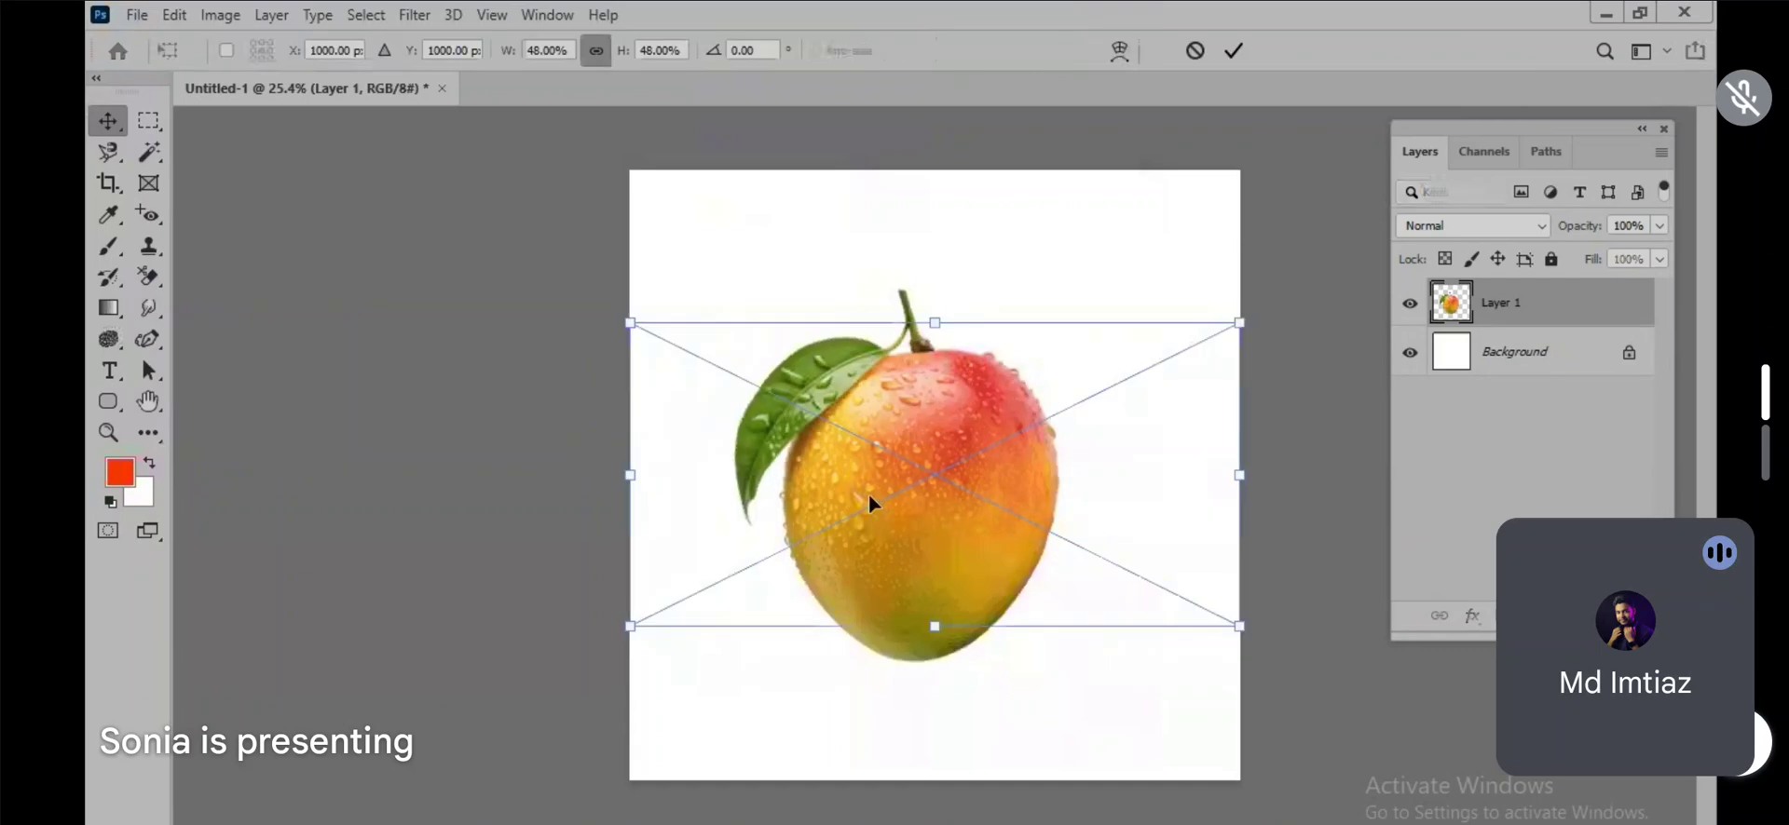
Step: Scale the placed fruit basket to about 28%, rotate it about 4°, and position it at the mango's base
drag(1041, 511, 1023, 646)
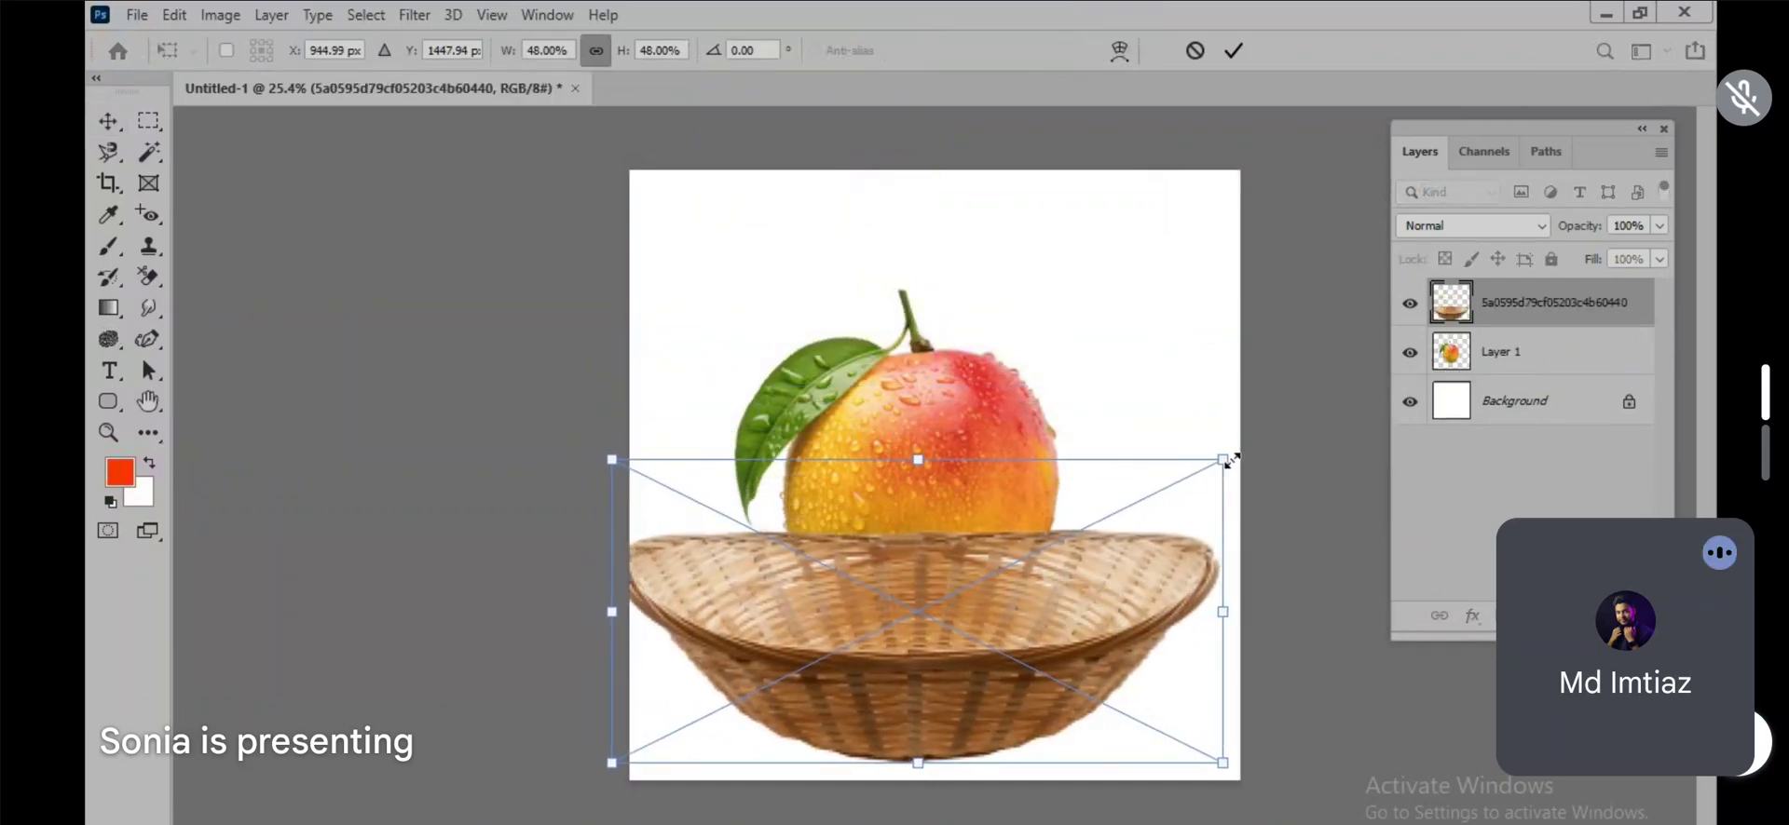
drag(1232, 458, 962, 597)
drag(852, 688, 992, 655)
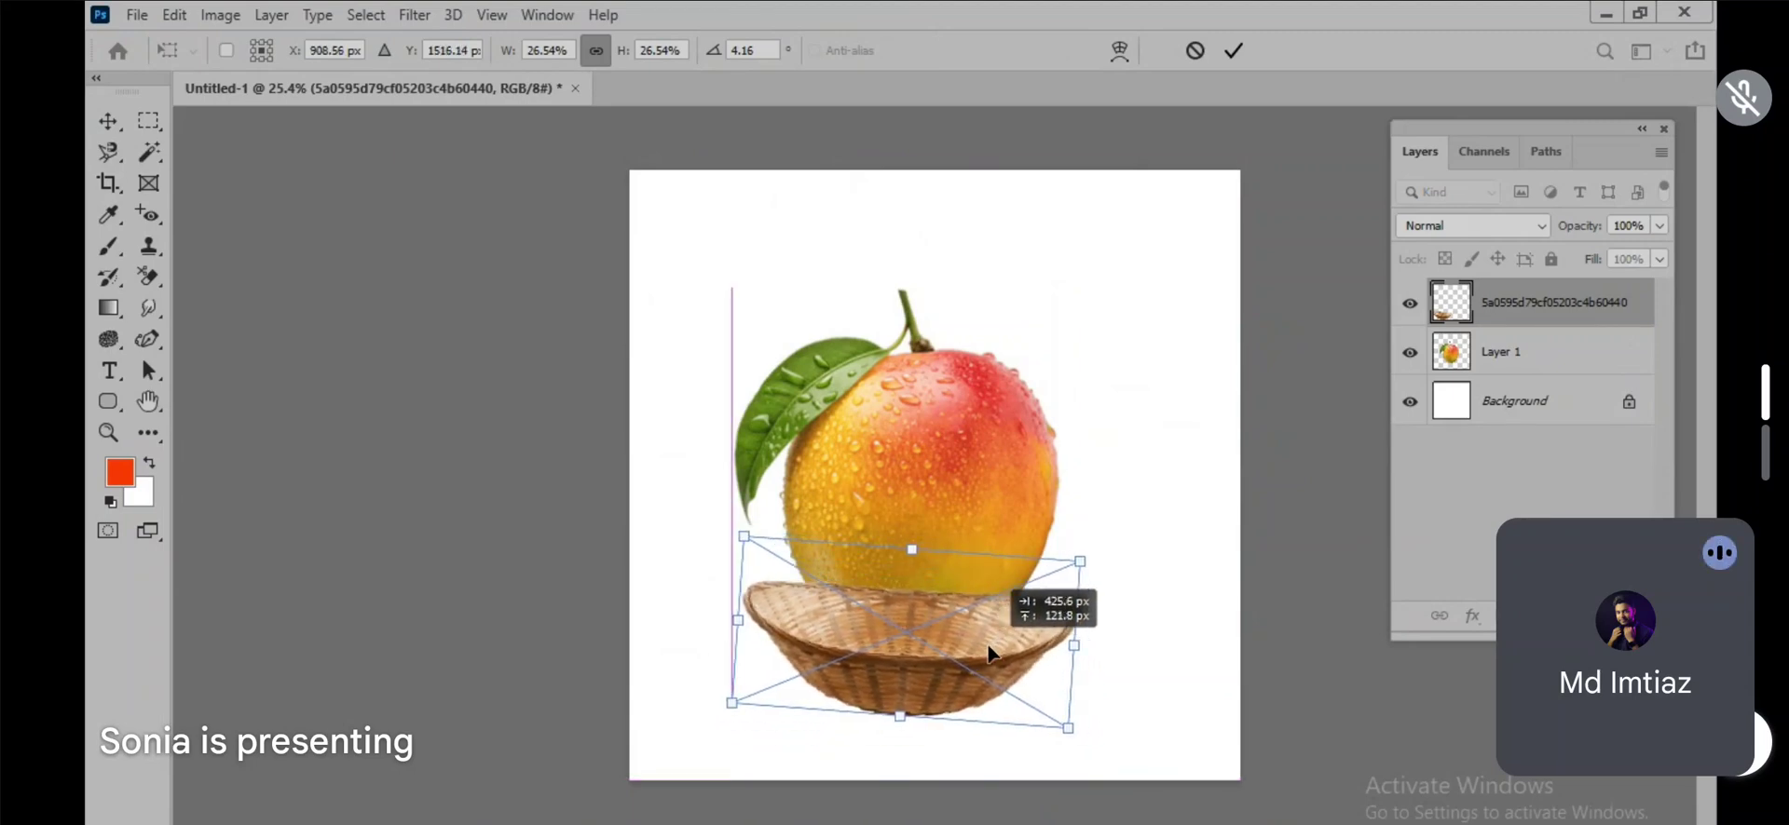
drag(1078, 562, 1091, 556)
drag(1038, 627, 1029, 633)
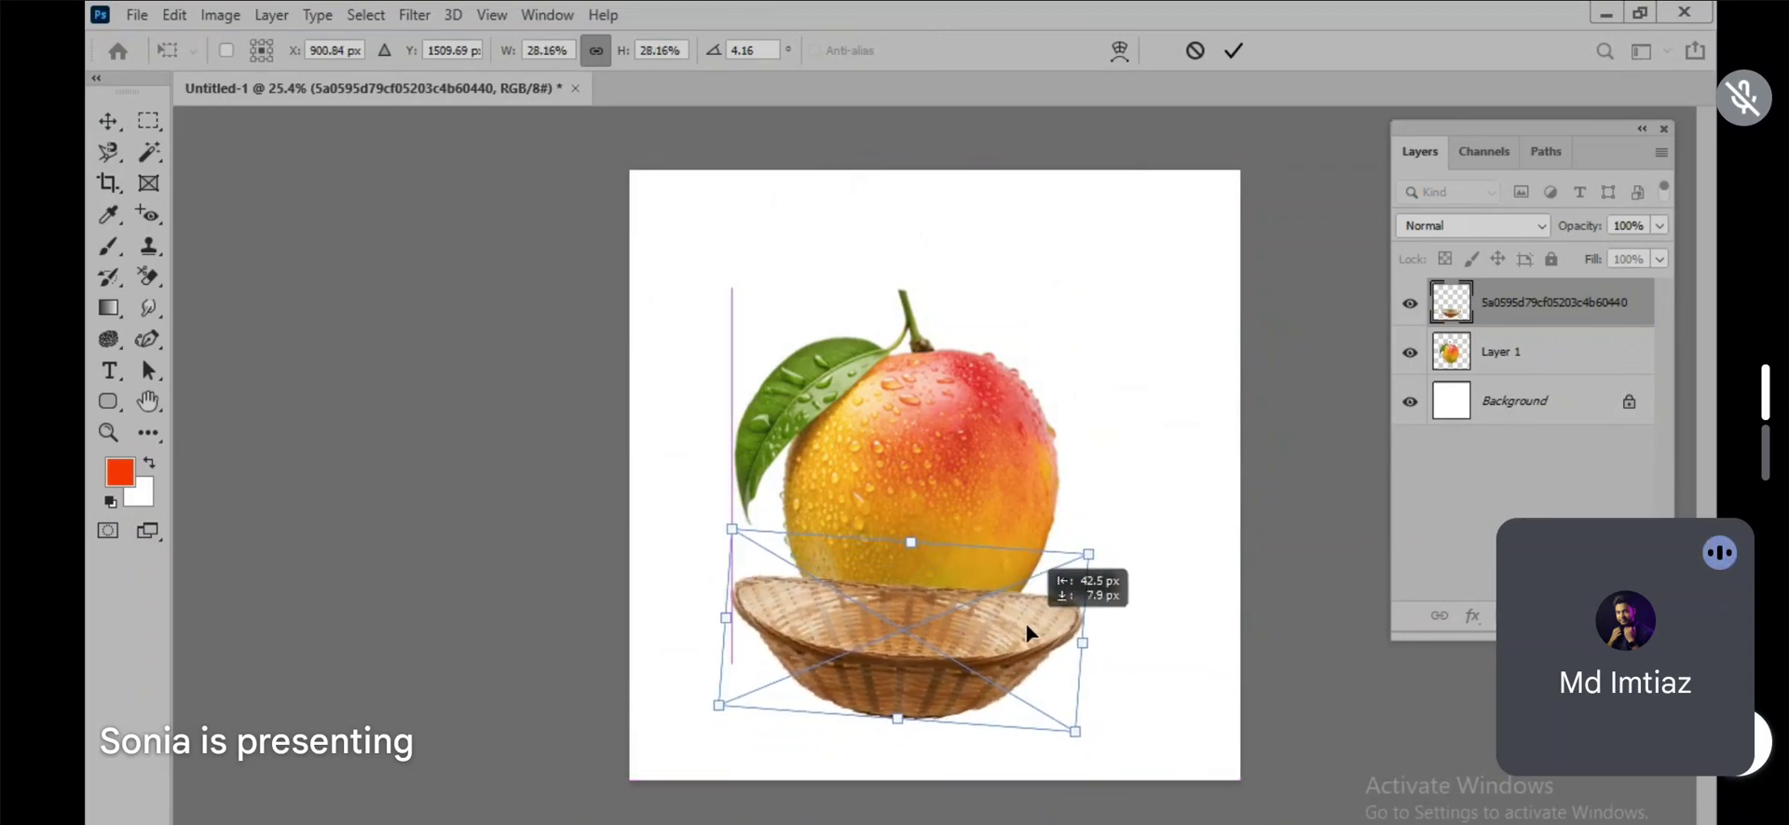
key(Return)
Step: Reorder the basket layer beneath Layer 1 and lower the mango slightly into the basket
drag(1529, 303, 1524, 368)
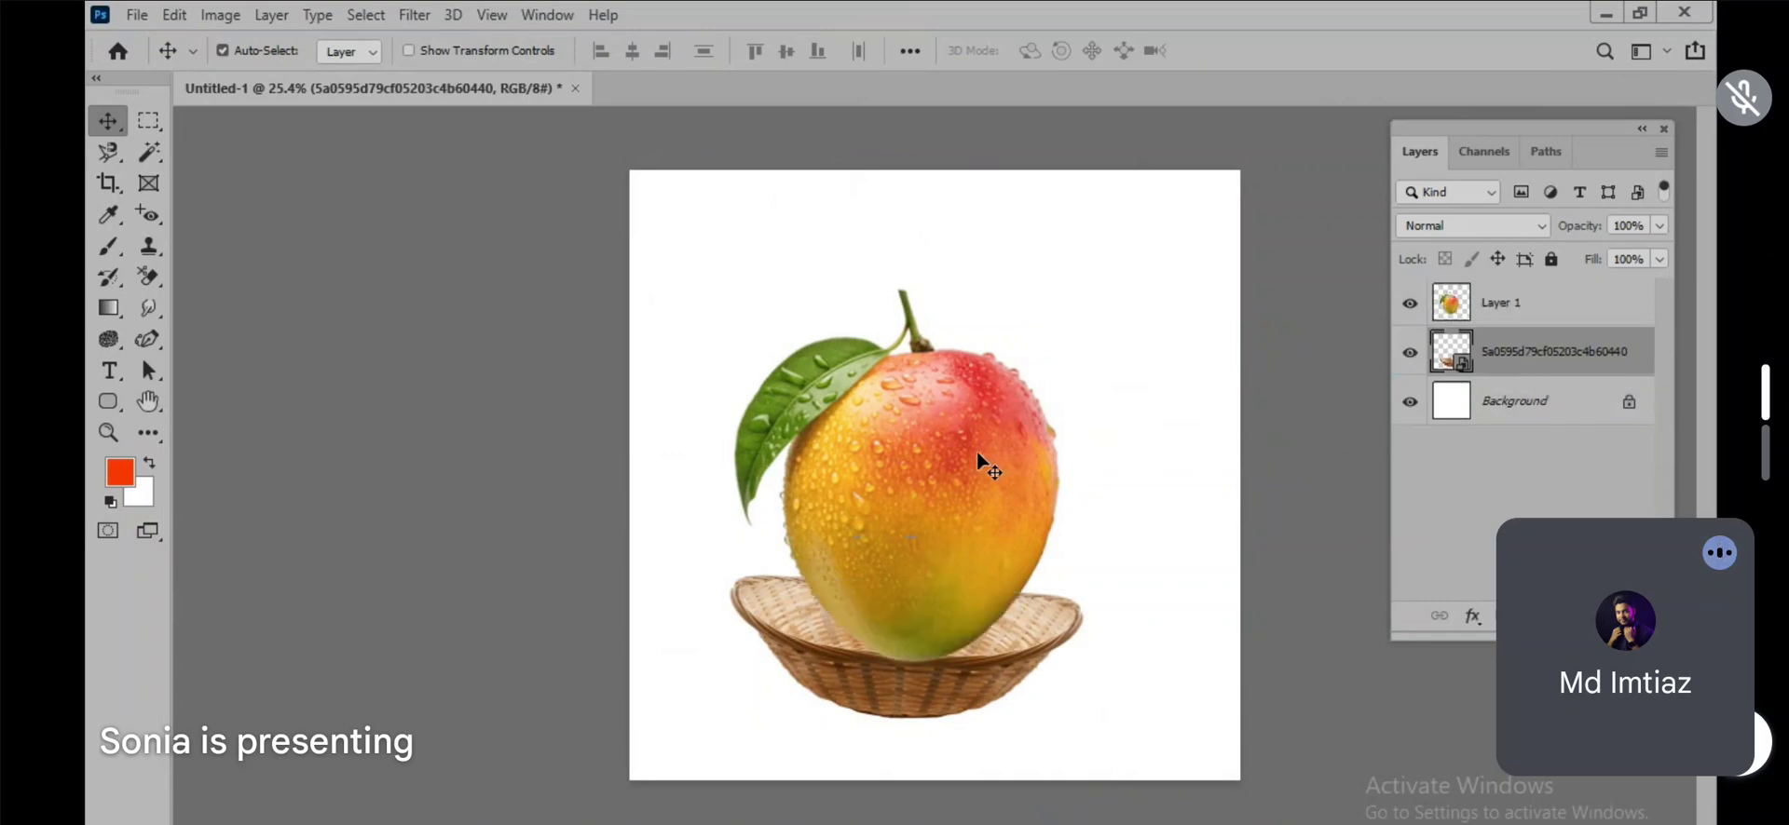
drag(977, 457, 971, 477)
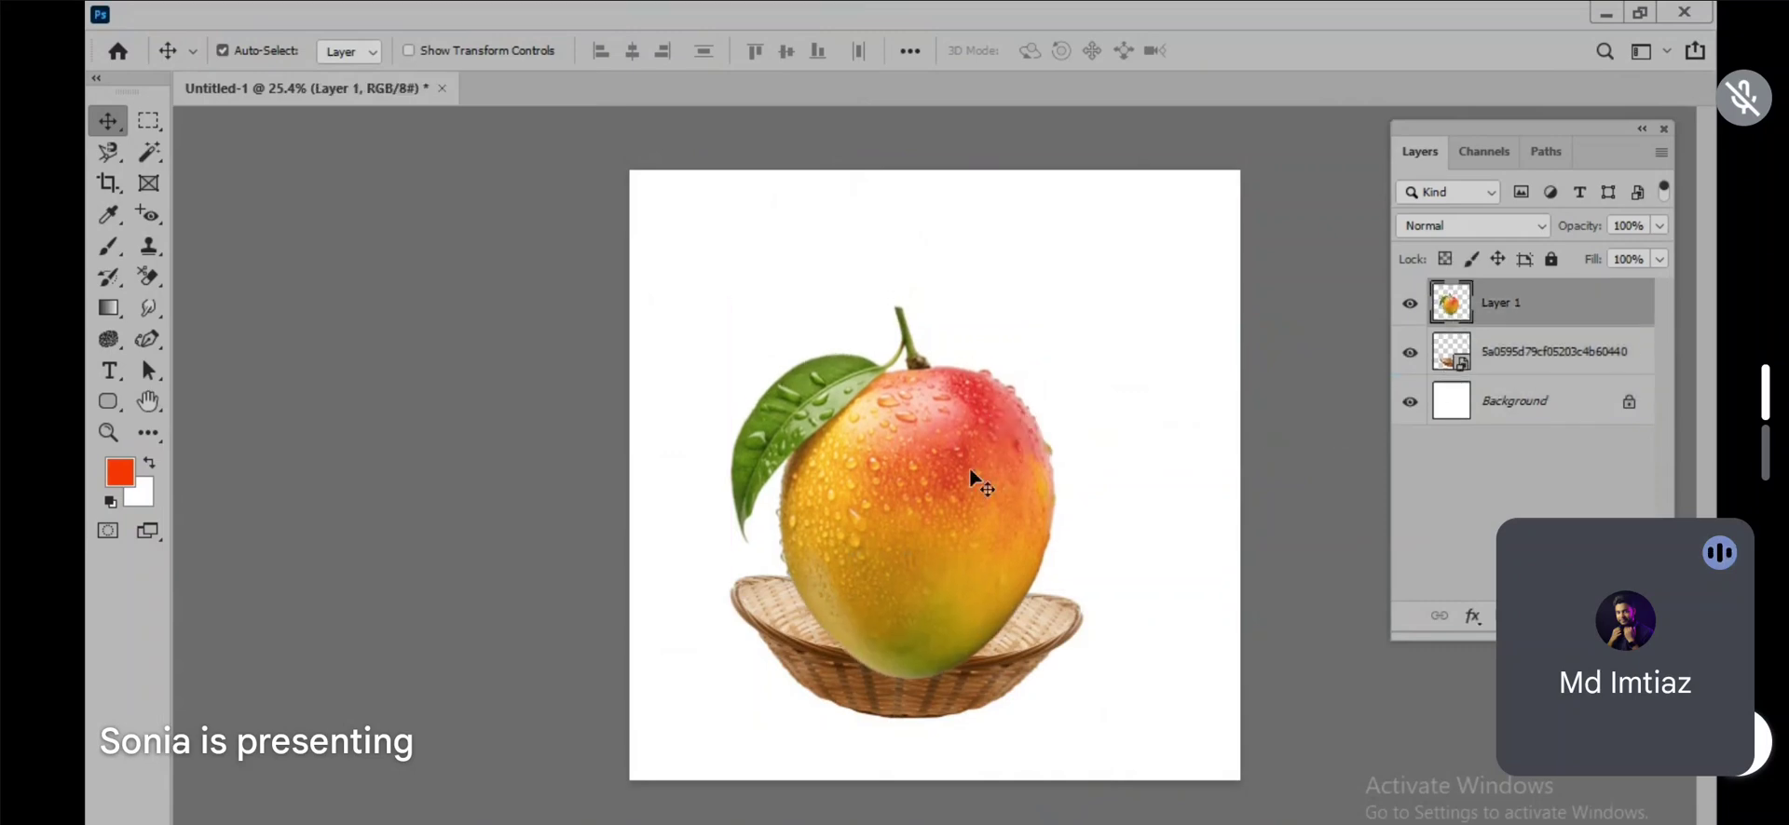
key(ctrl+t)
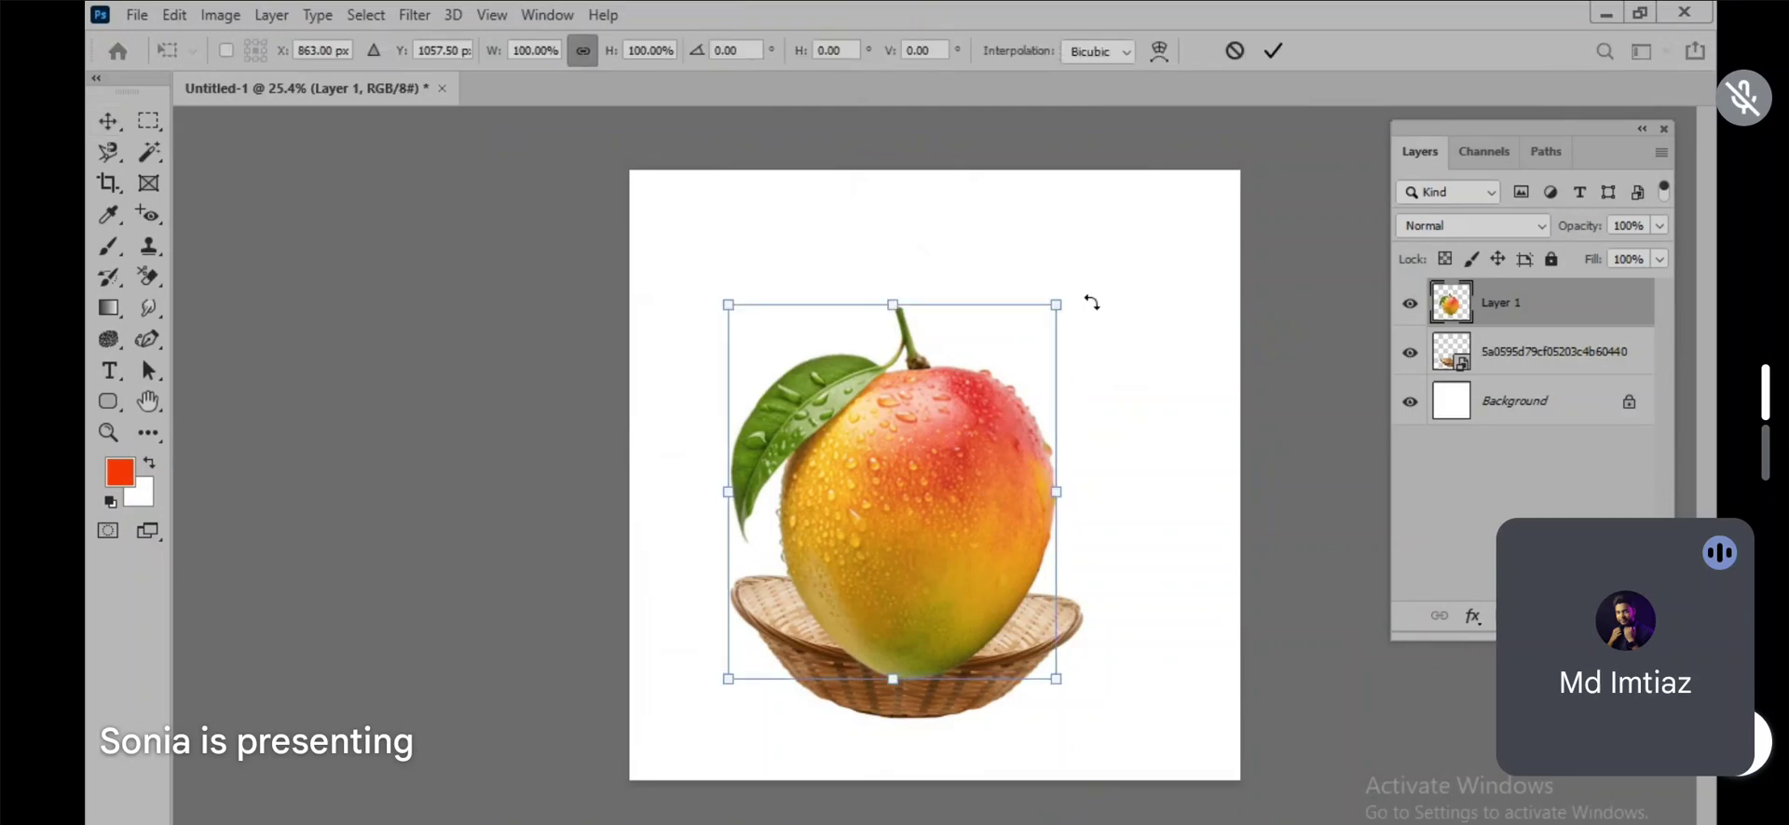
key(Return)
Step: Enlarge the basket to about 30% and shift it slightly down and to the right beneath the mango
click(1055, 652)
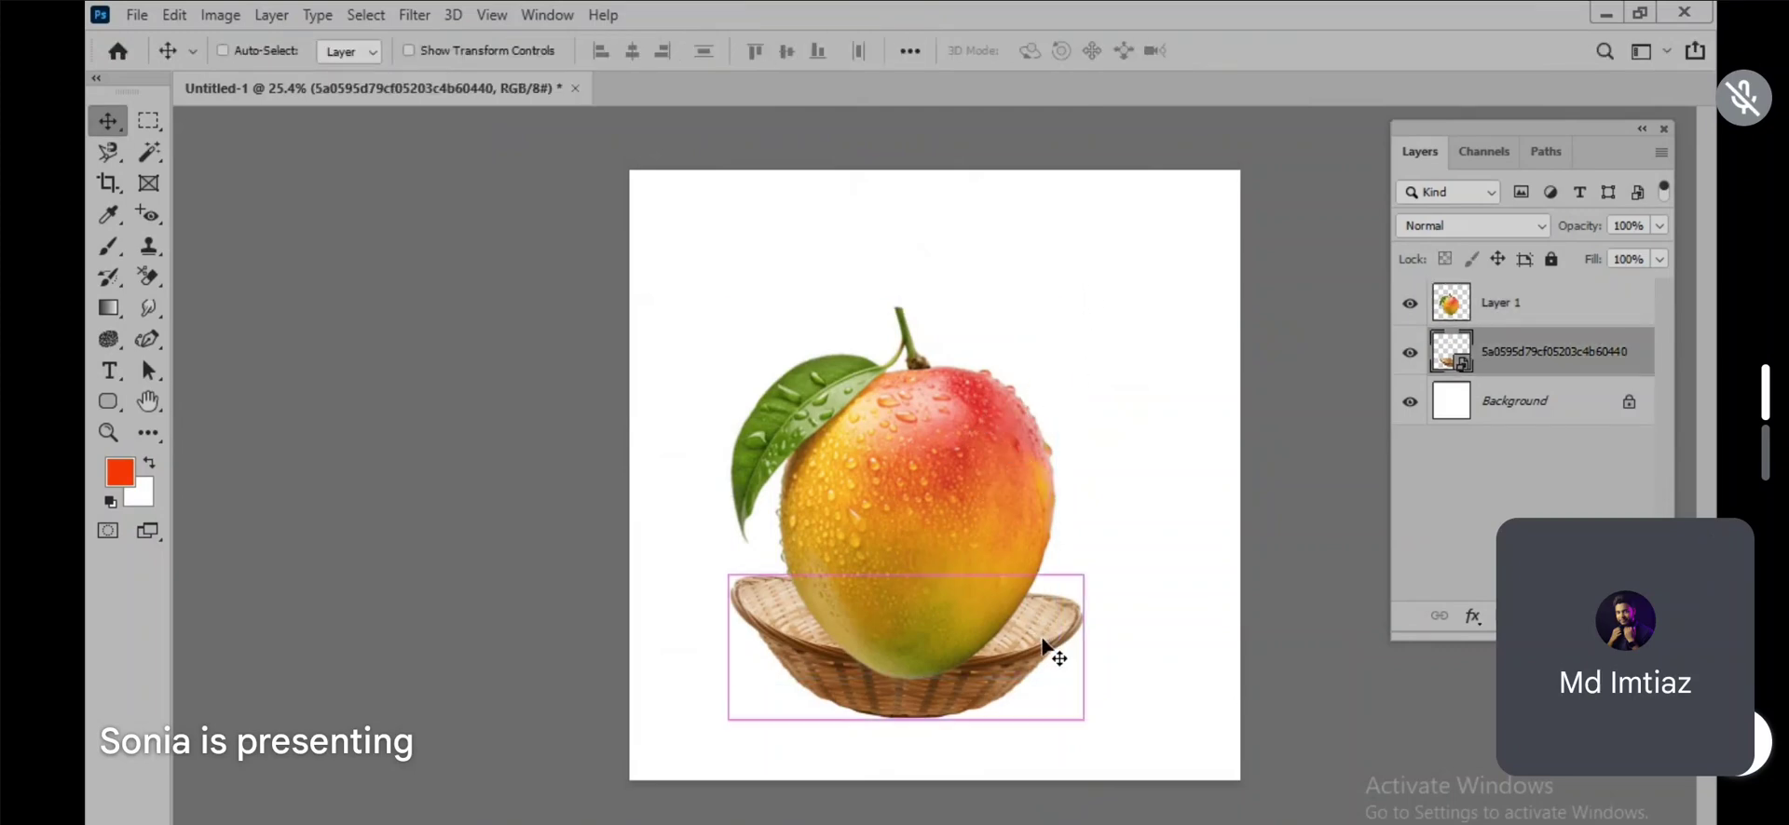
key(ctrl+t)
drag(1089, 553, 1102, 549)
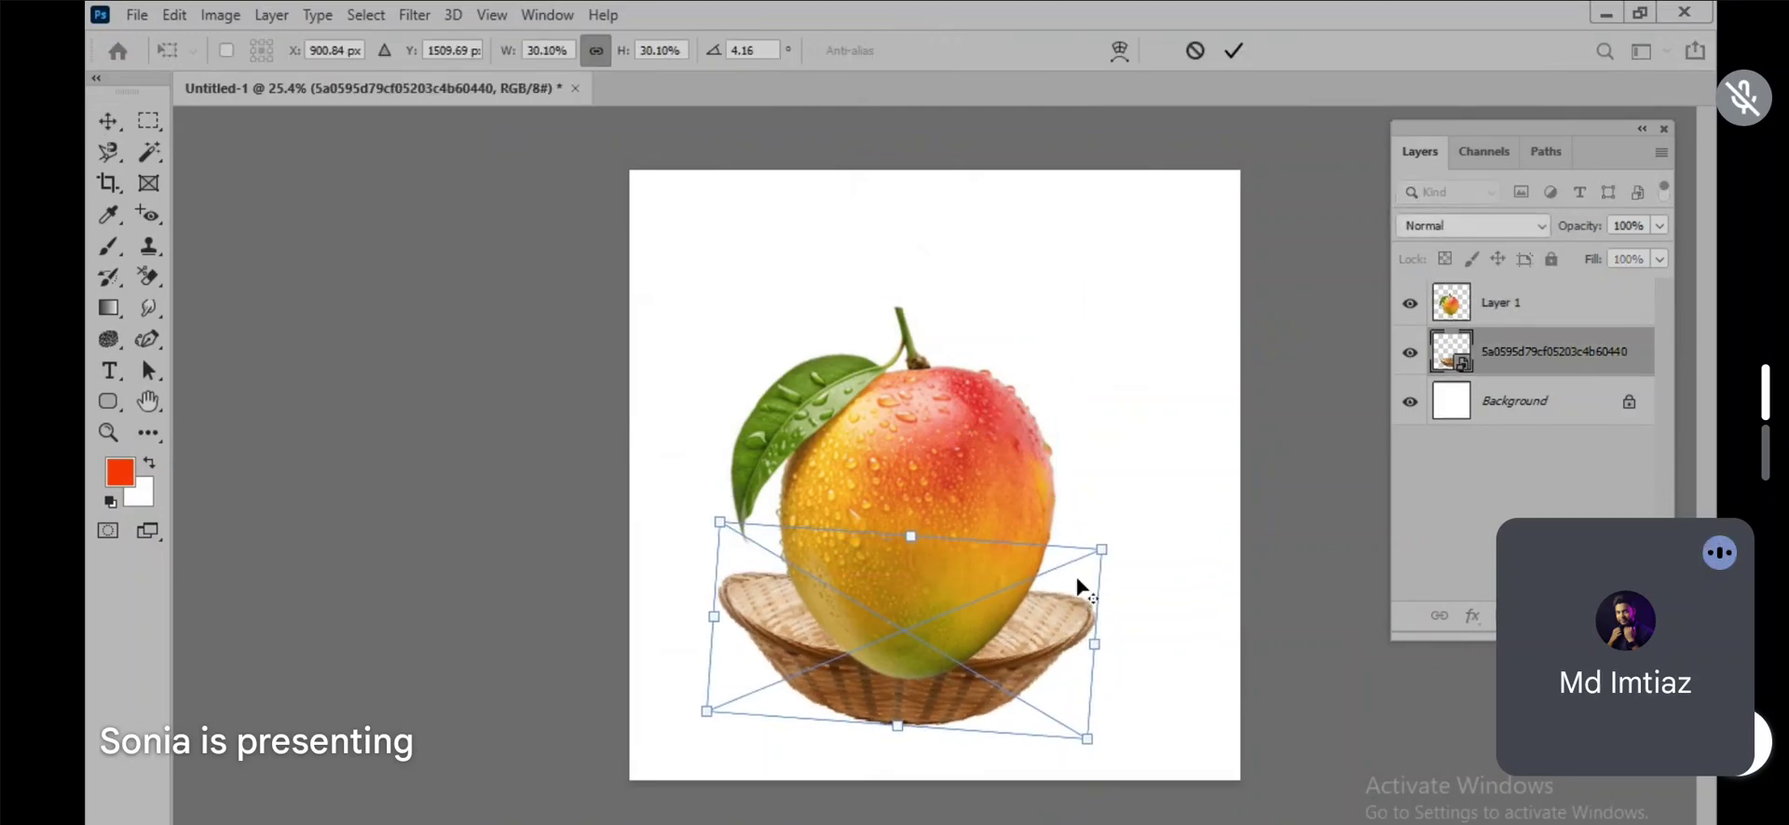
drag(1068, 601, 1076, 615)
key(Return)
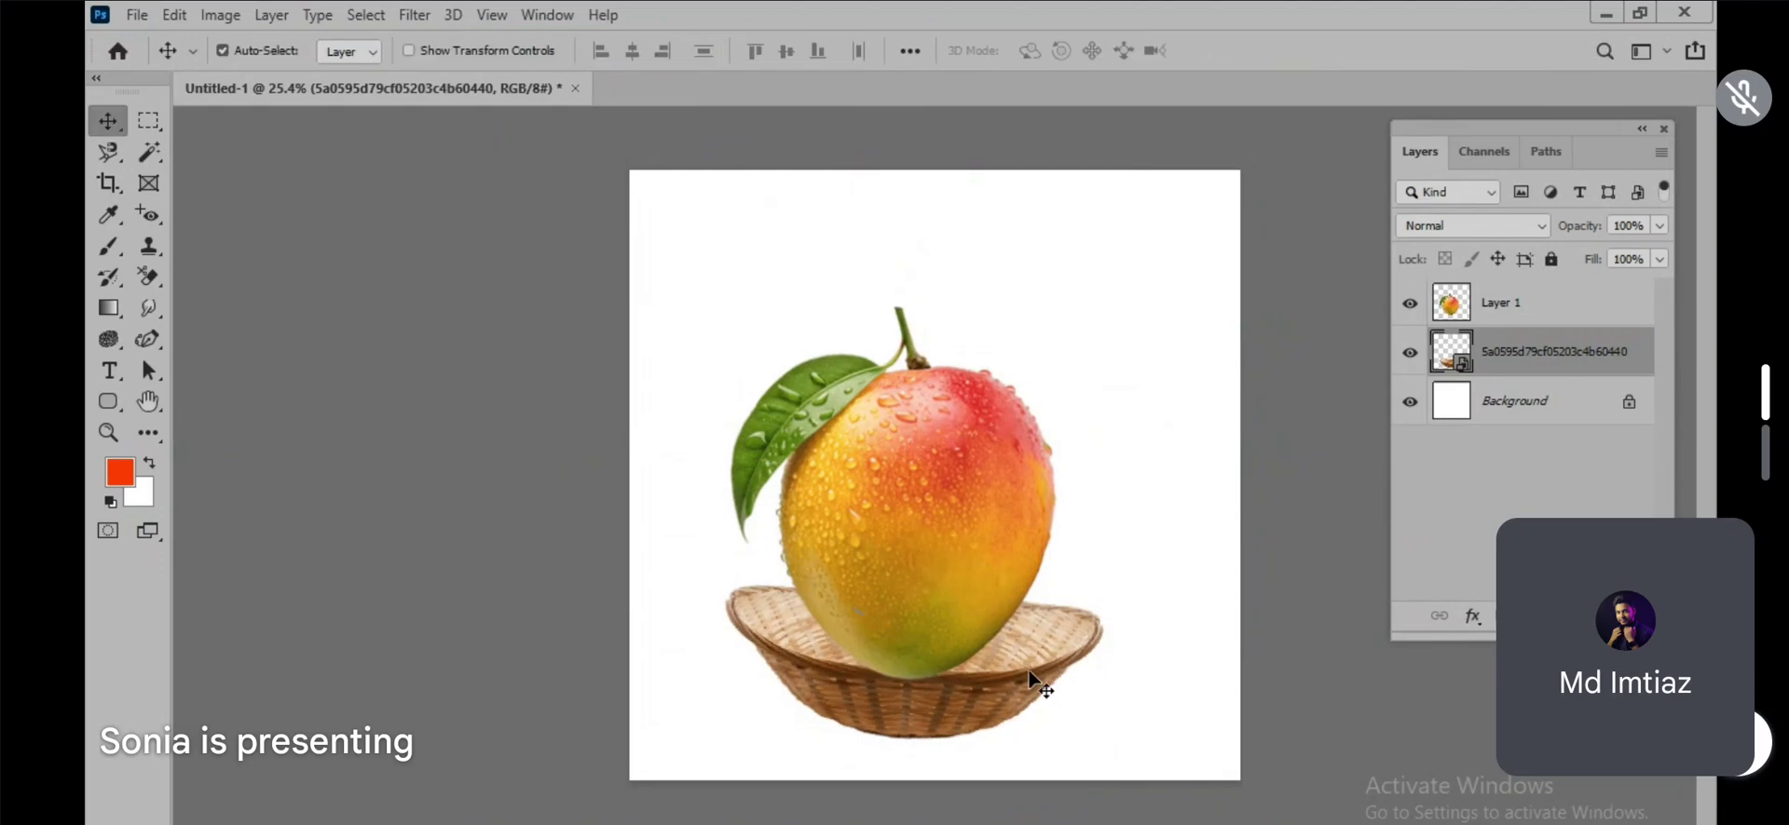
Step: Nudge the mango so it sits slightly deeper in the basket, and inspect where it overlaps the front rim
scroll(951, 652, up, 3)
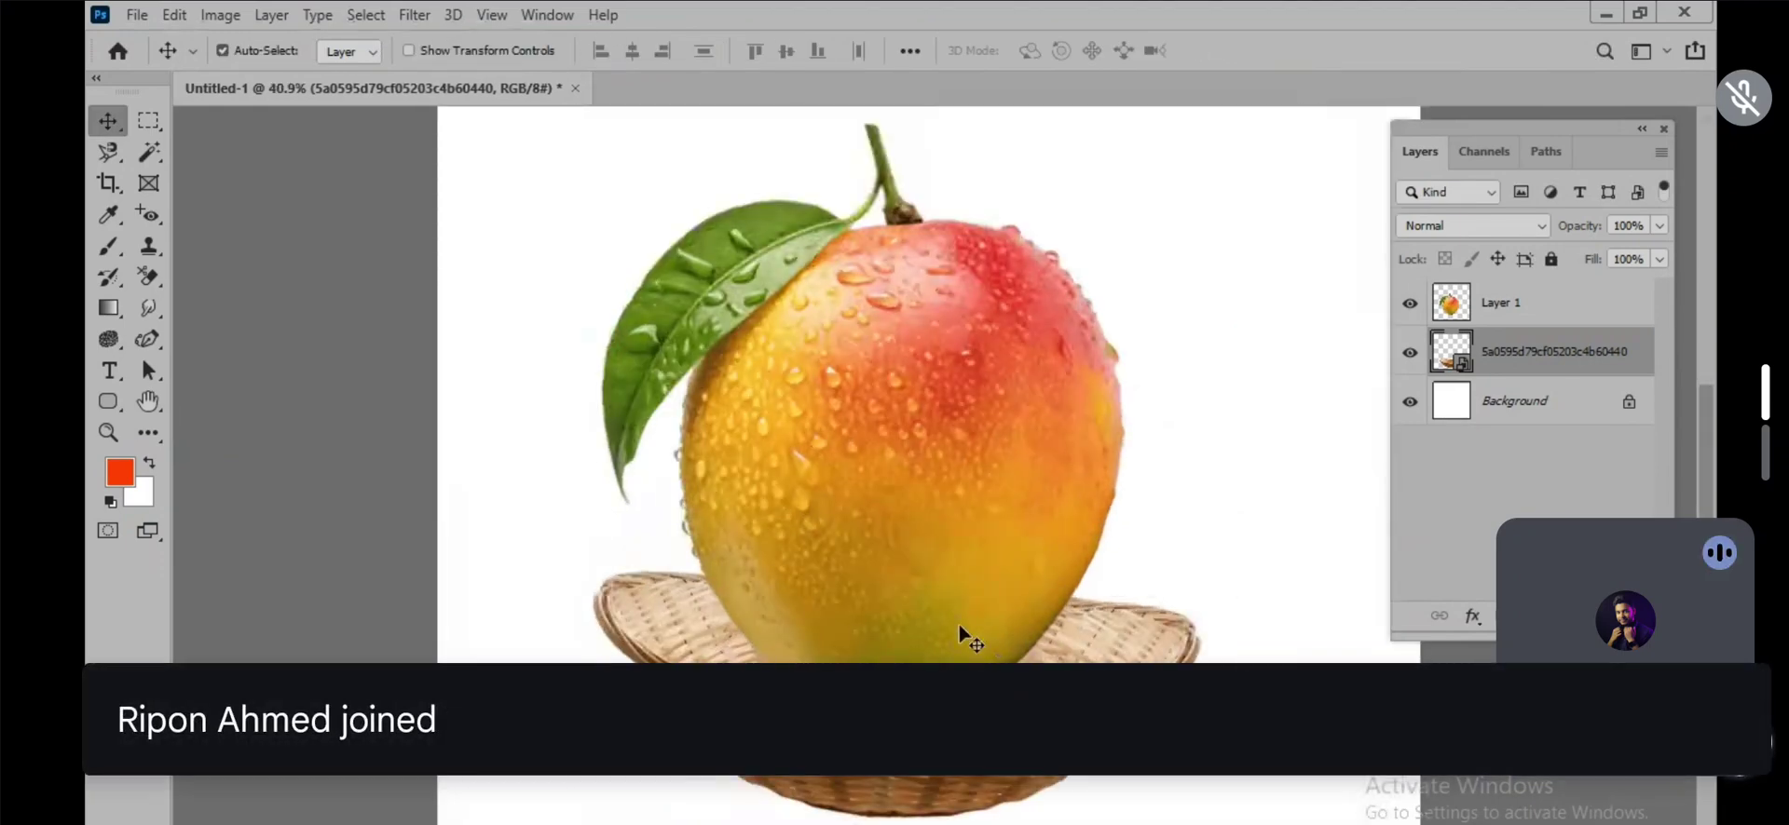
mouse_move(959, 631)
mouse_down()
mouse_move(979, 562)
mouse_move(955, 624)
mouse_up()
scroll(969, 569, down, 3)
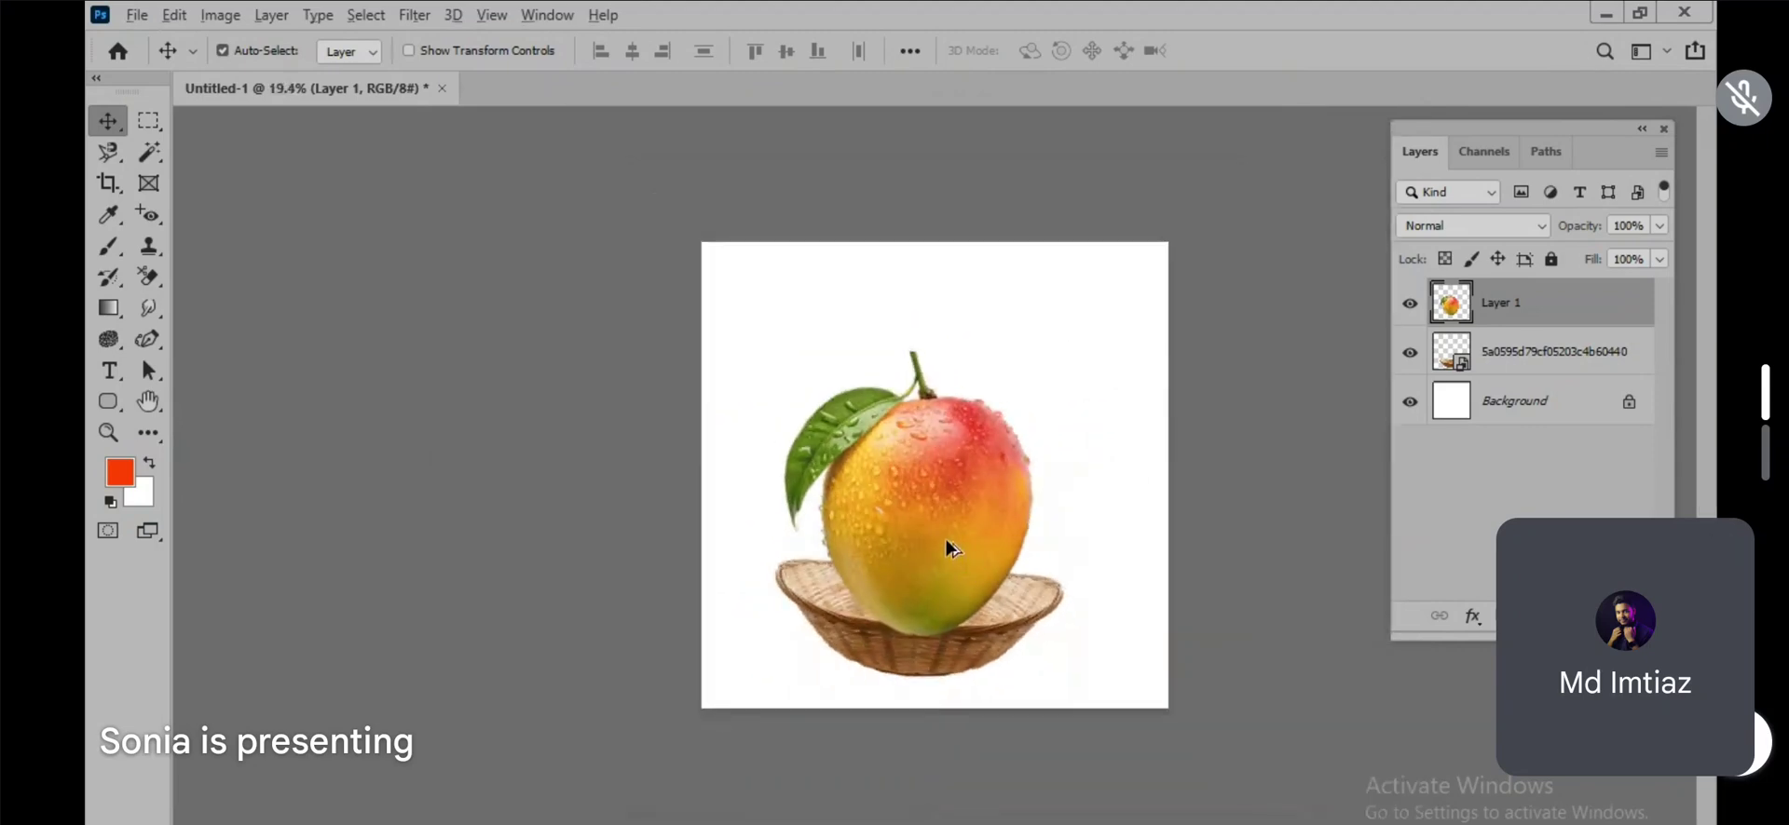
scroll(950, 550, up, 6)
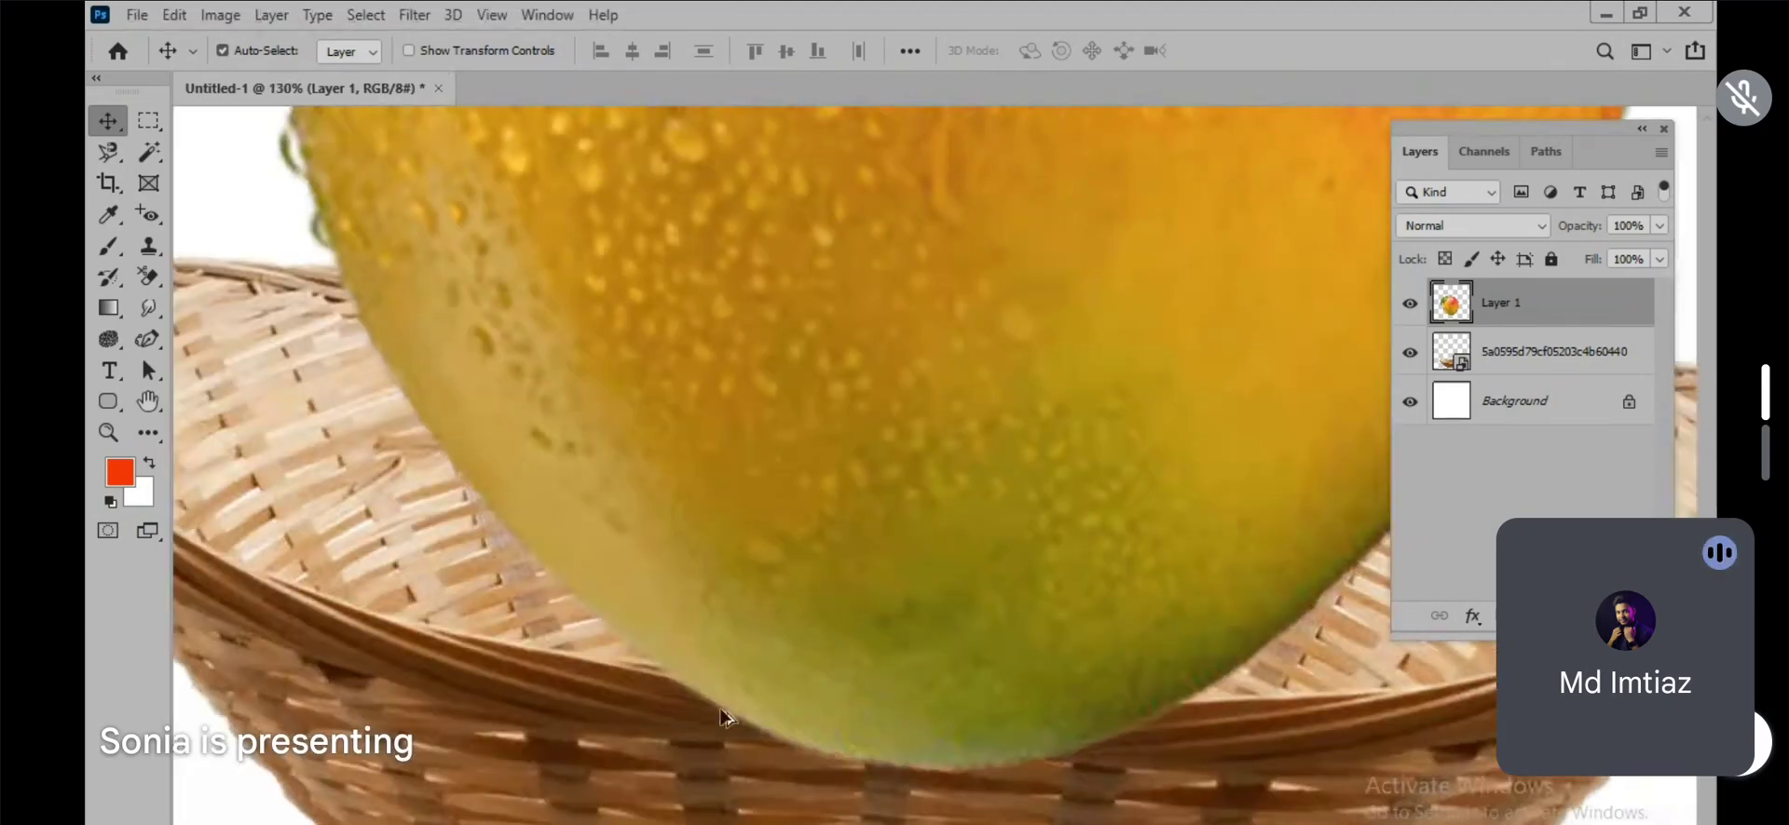
scroll(849, 623, down, 2)
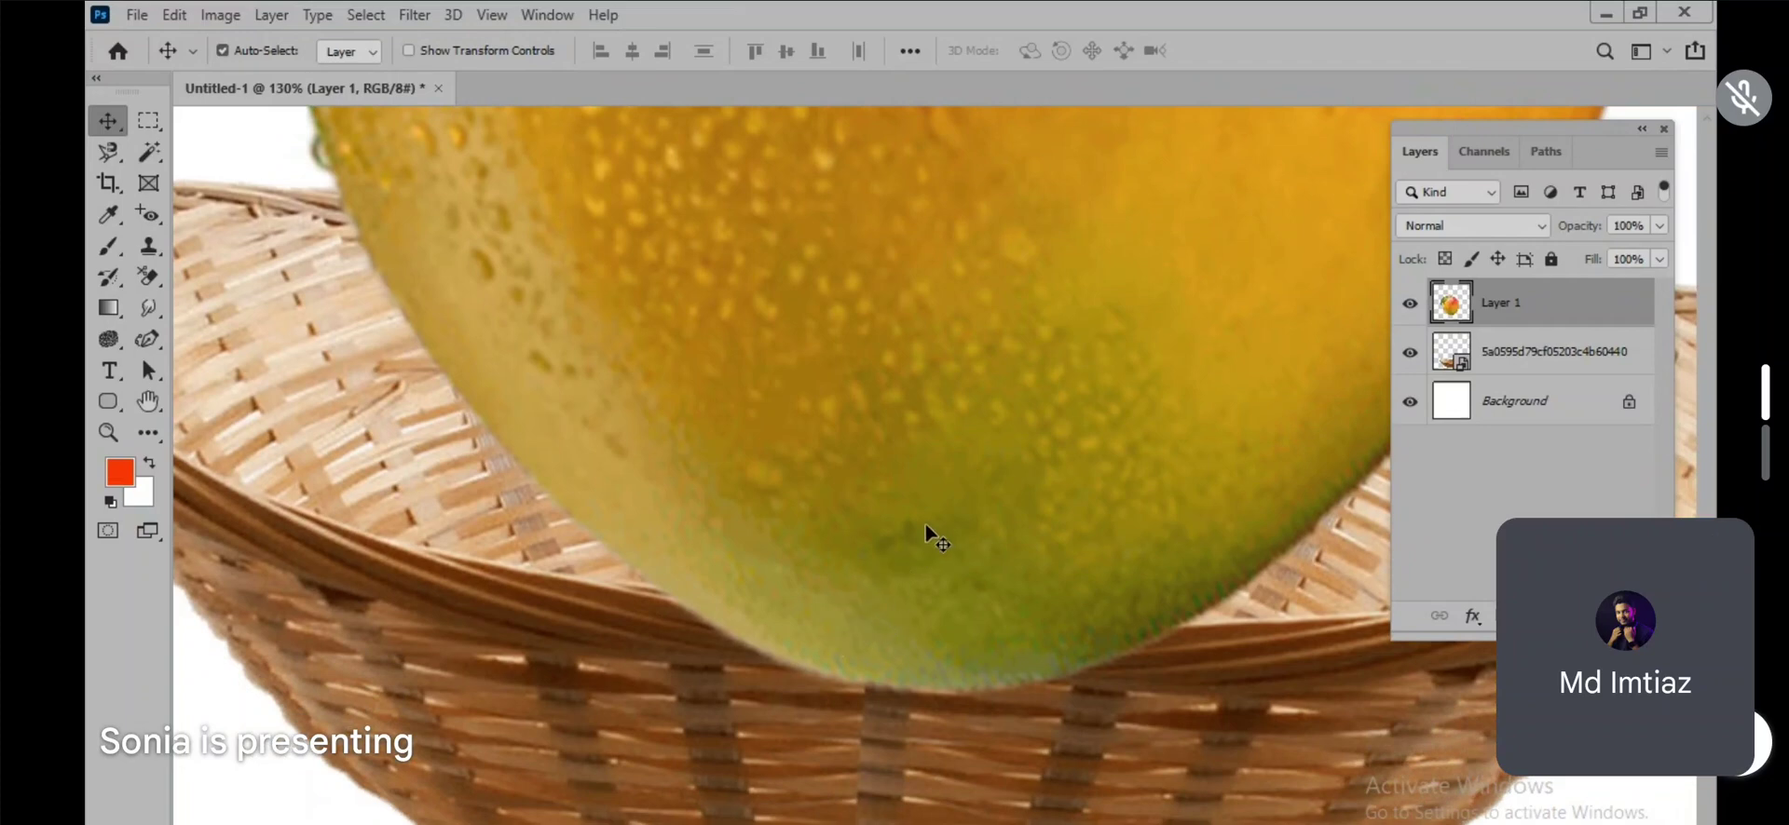
Step: Lower the opacity of the mango on Layer 1 to 53% so the basket rim shows through
click(1459, 360)
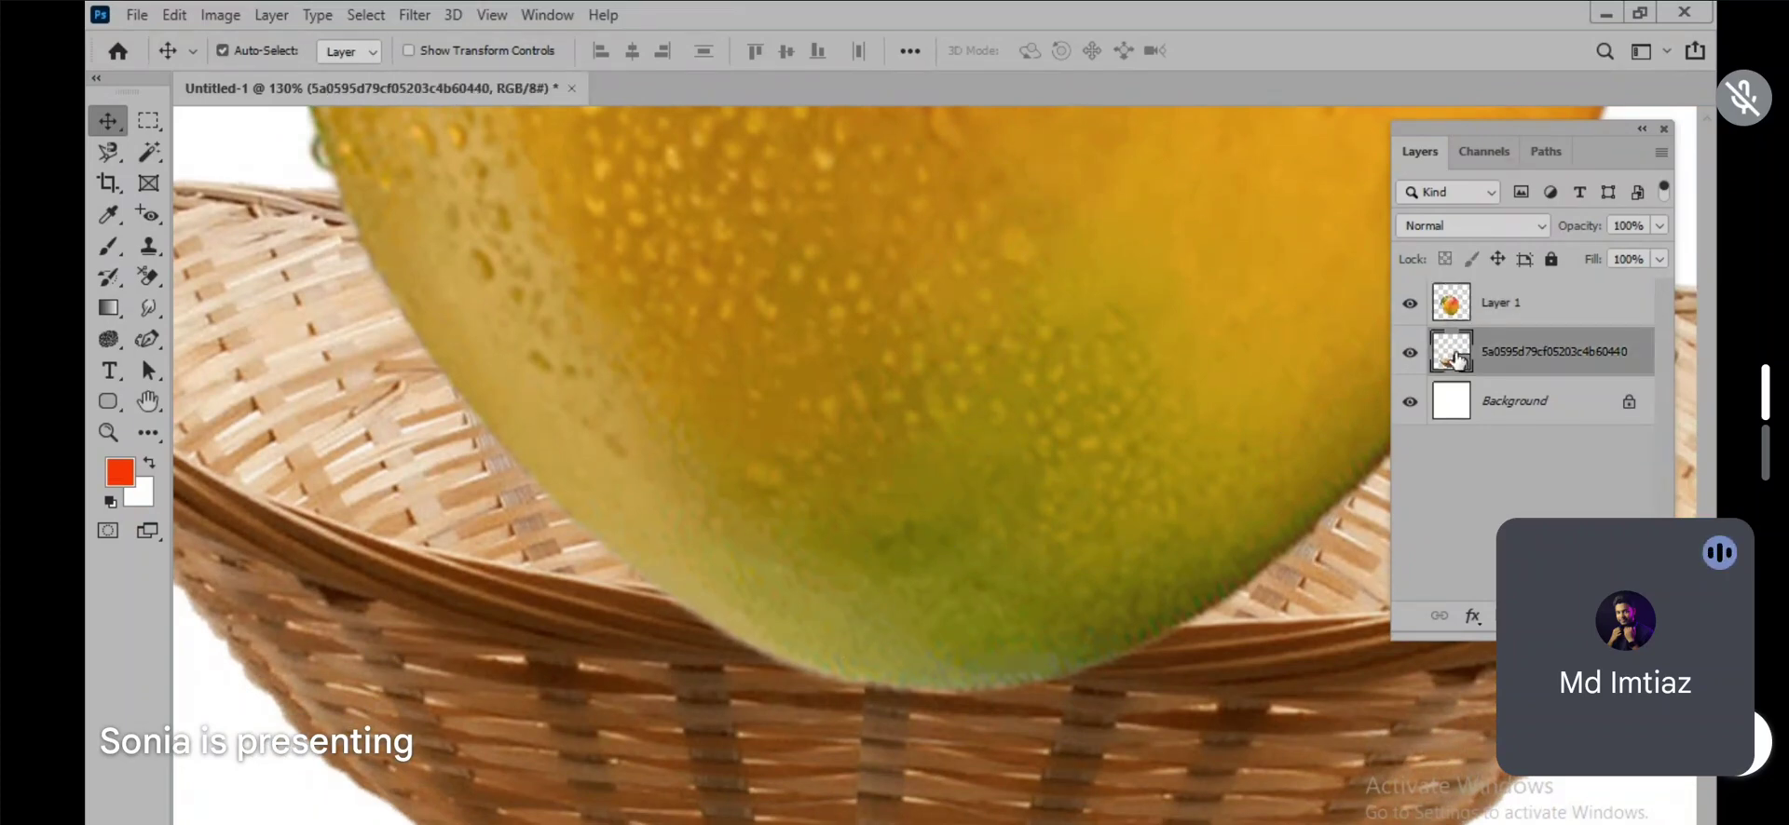
click(1519, 300)
click(1659, 226)
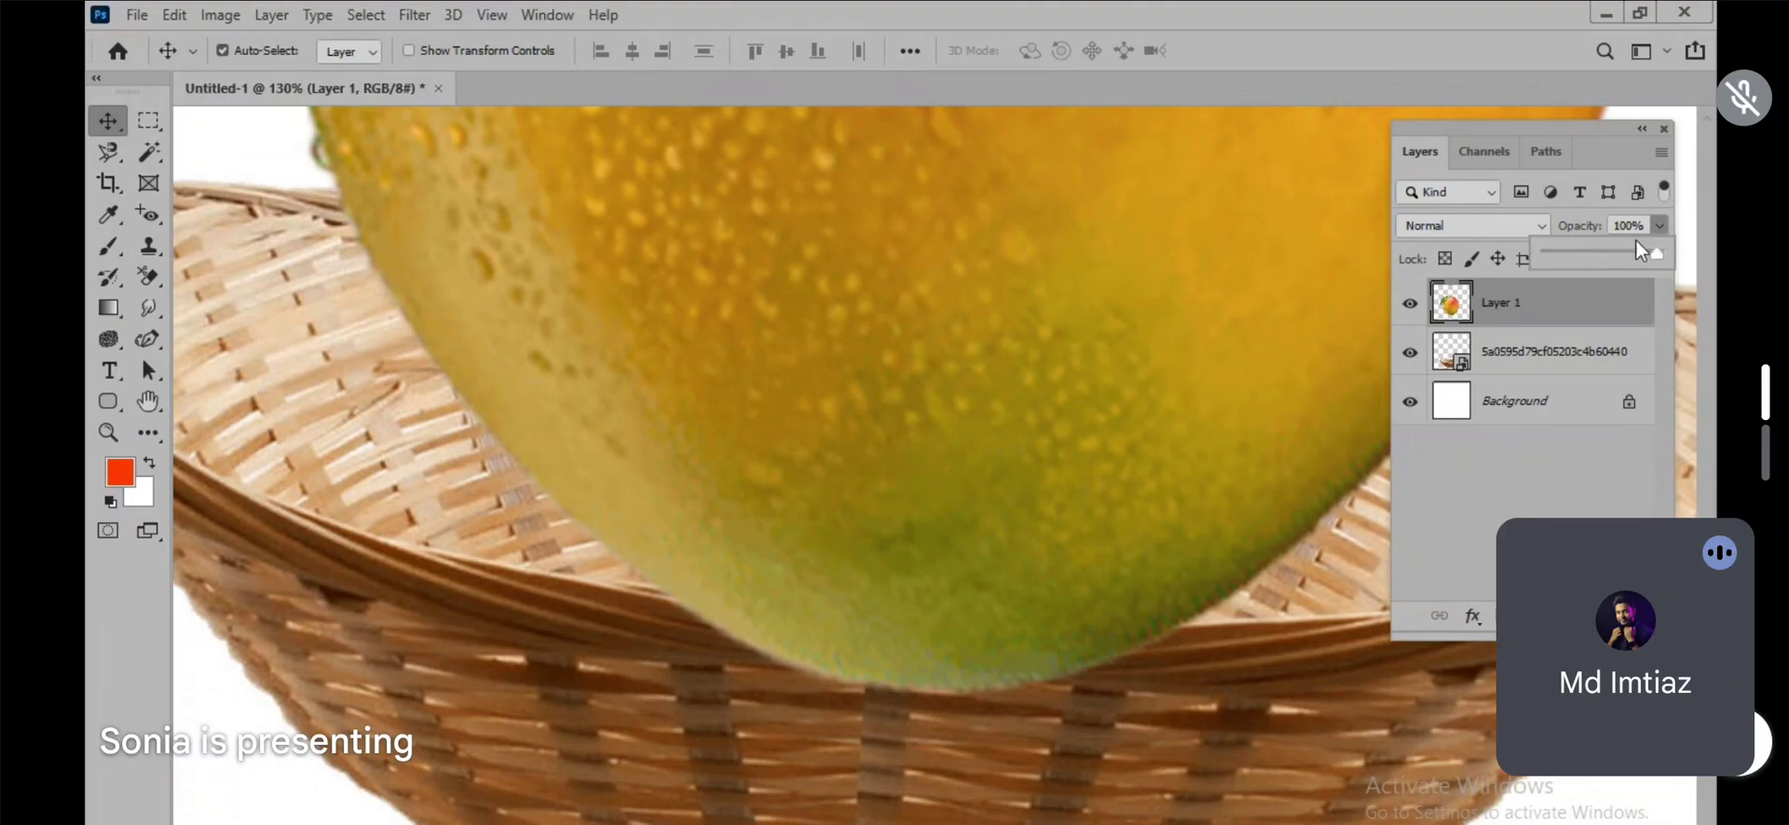
drag(1662, 251, 1616, 266)
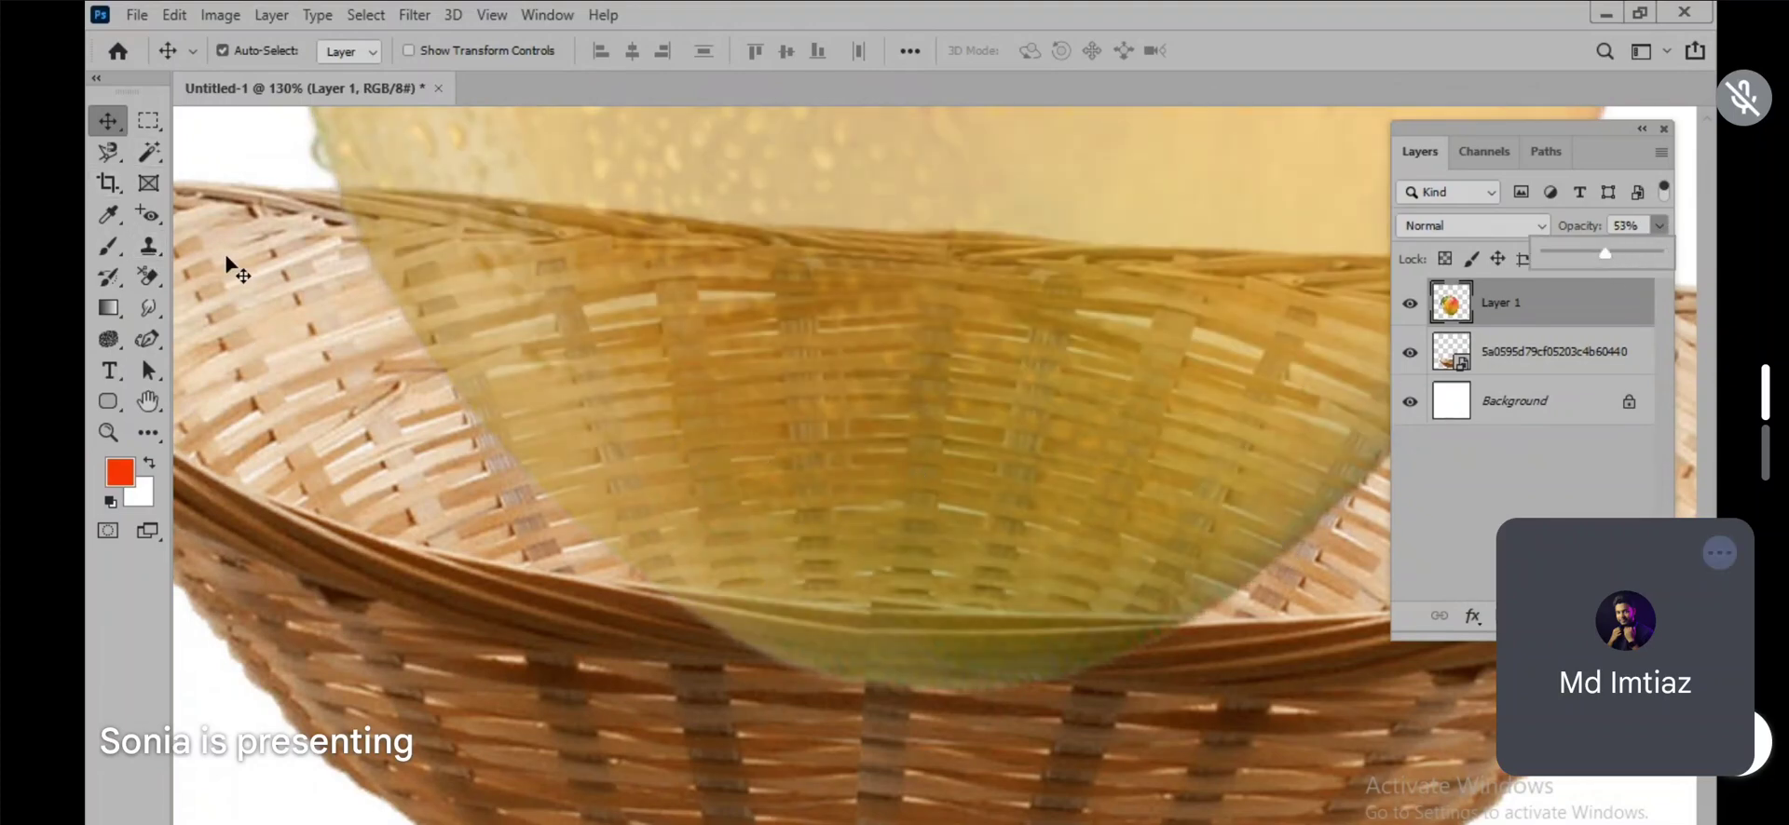
Step: Lasso the part of the mango that overlaps the basket's front rim, delete it, and deselect
click(110, 154)
click(219, 140)
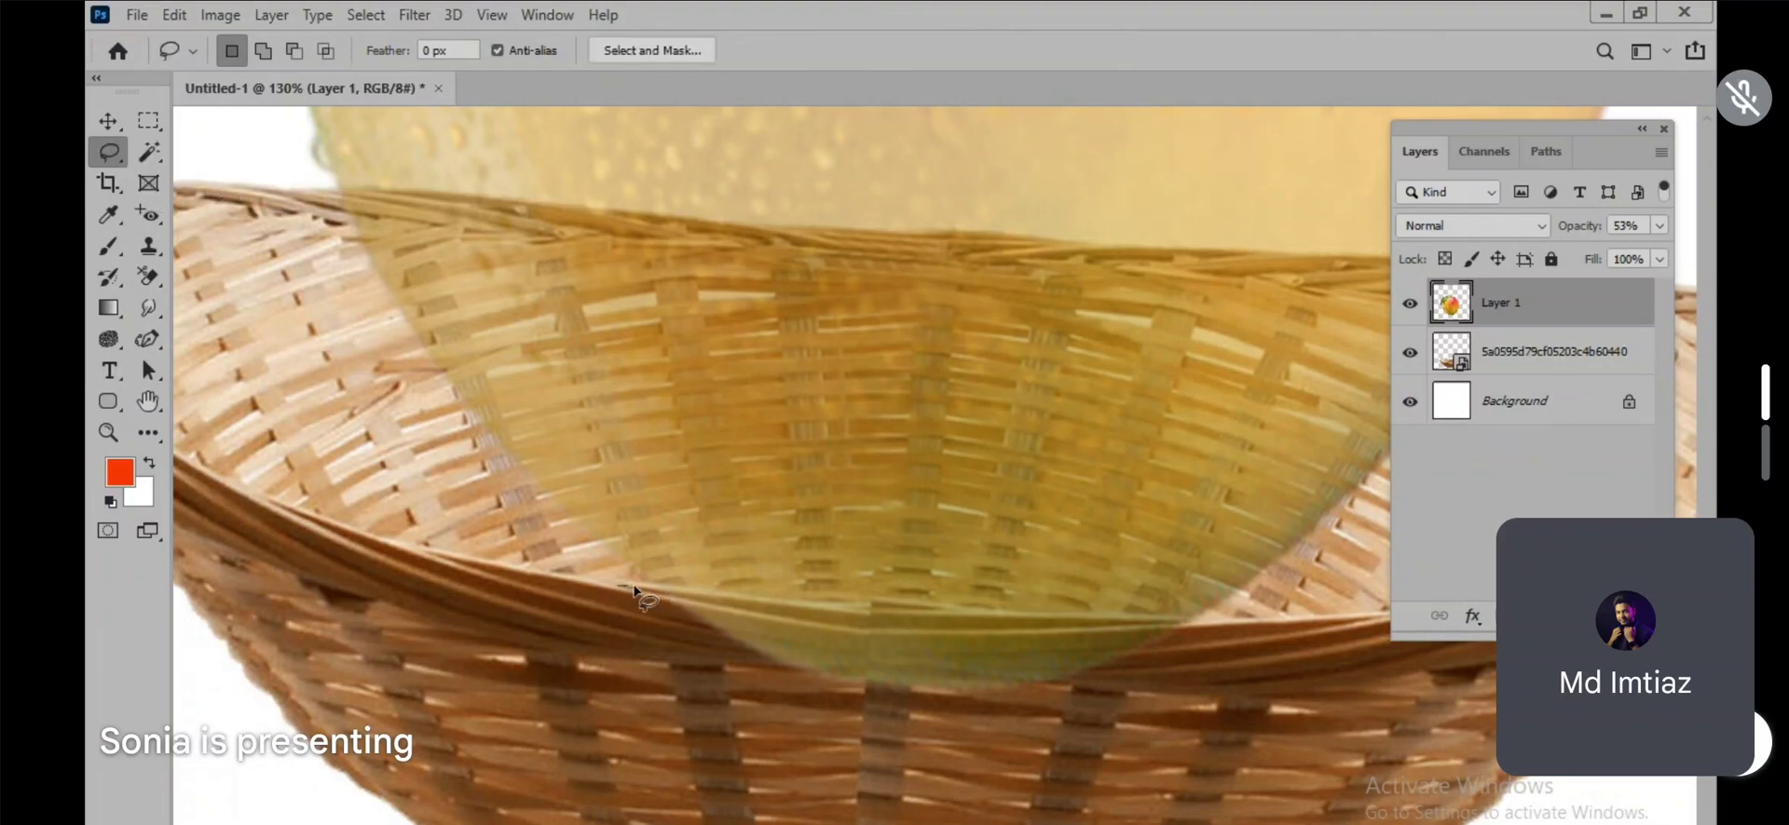
mouse_move(634, 589)
mouse_down()
mouse_move(1191, 622)
mouse_move(1209, 695)
mouse_move(867, 787)
mouse_move(637, 648)
mouse_move(626, 602)
mouse_up()
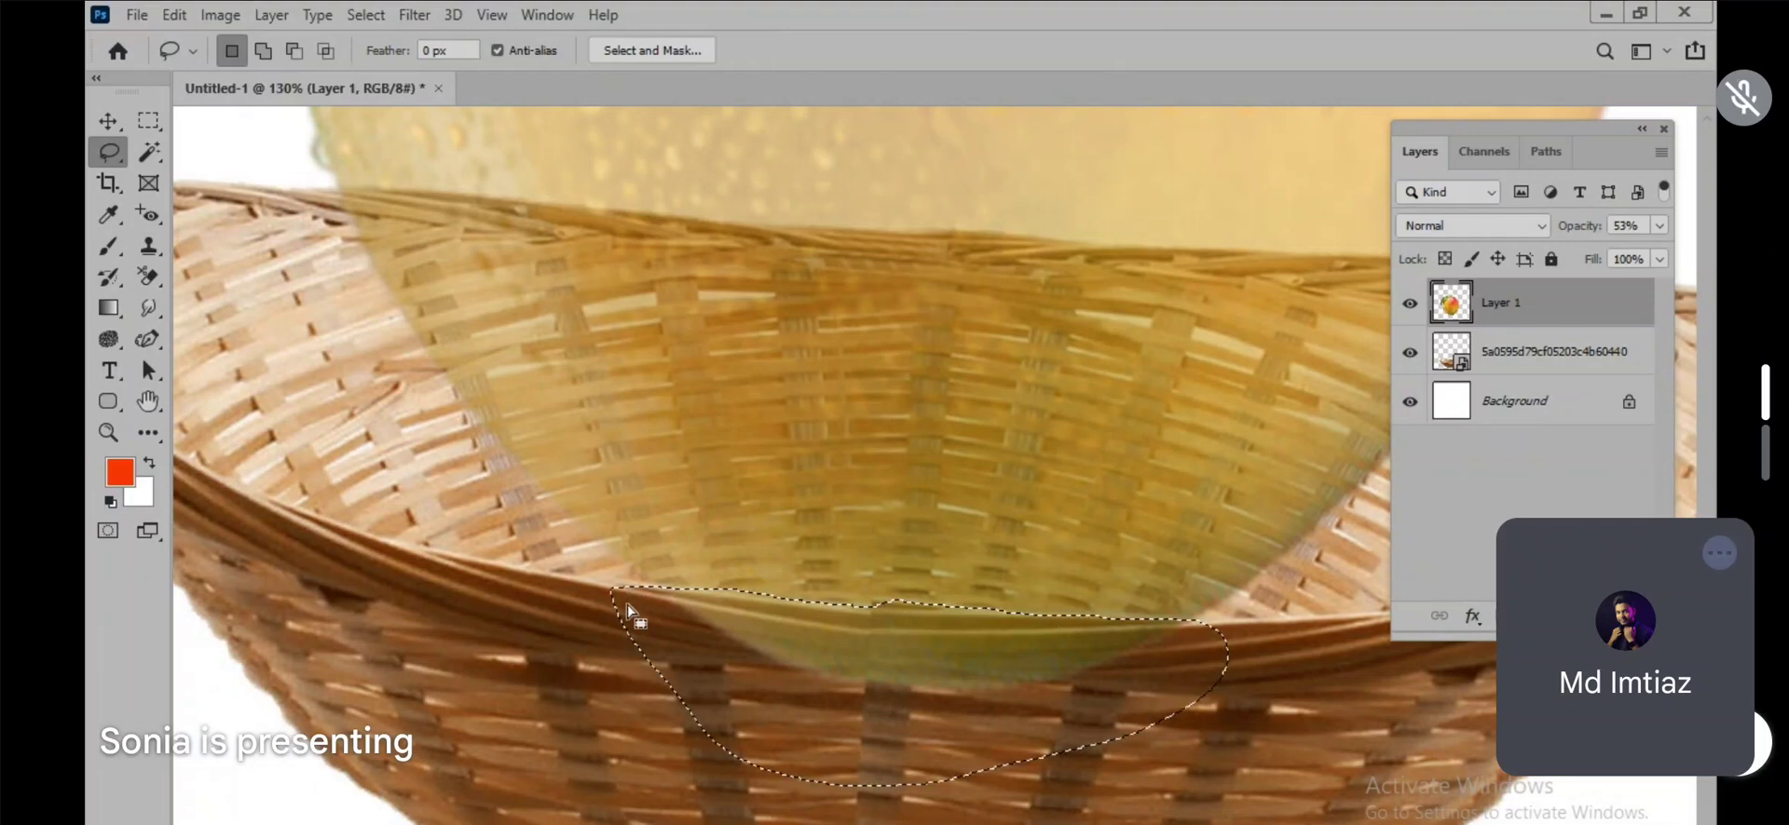
key(Delete)
click(627, 610)
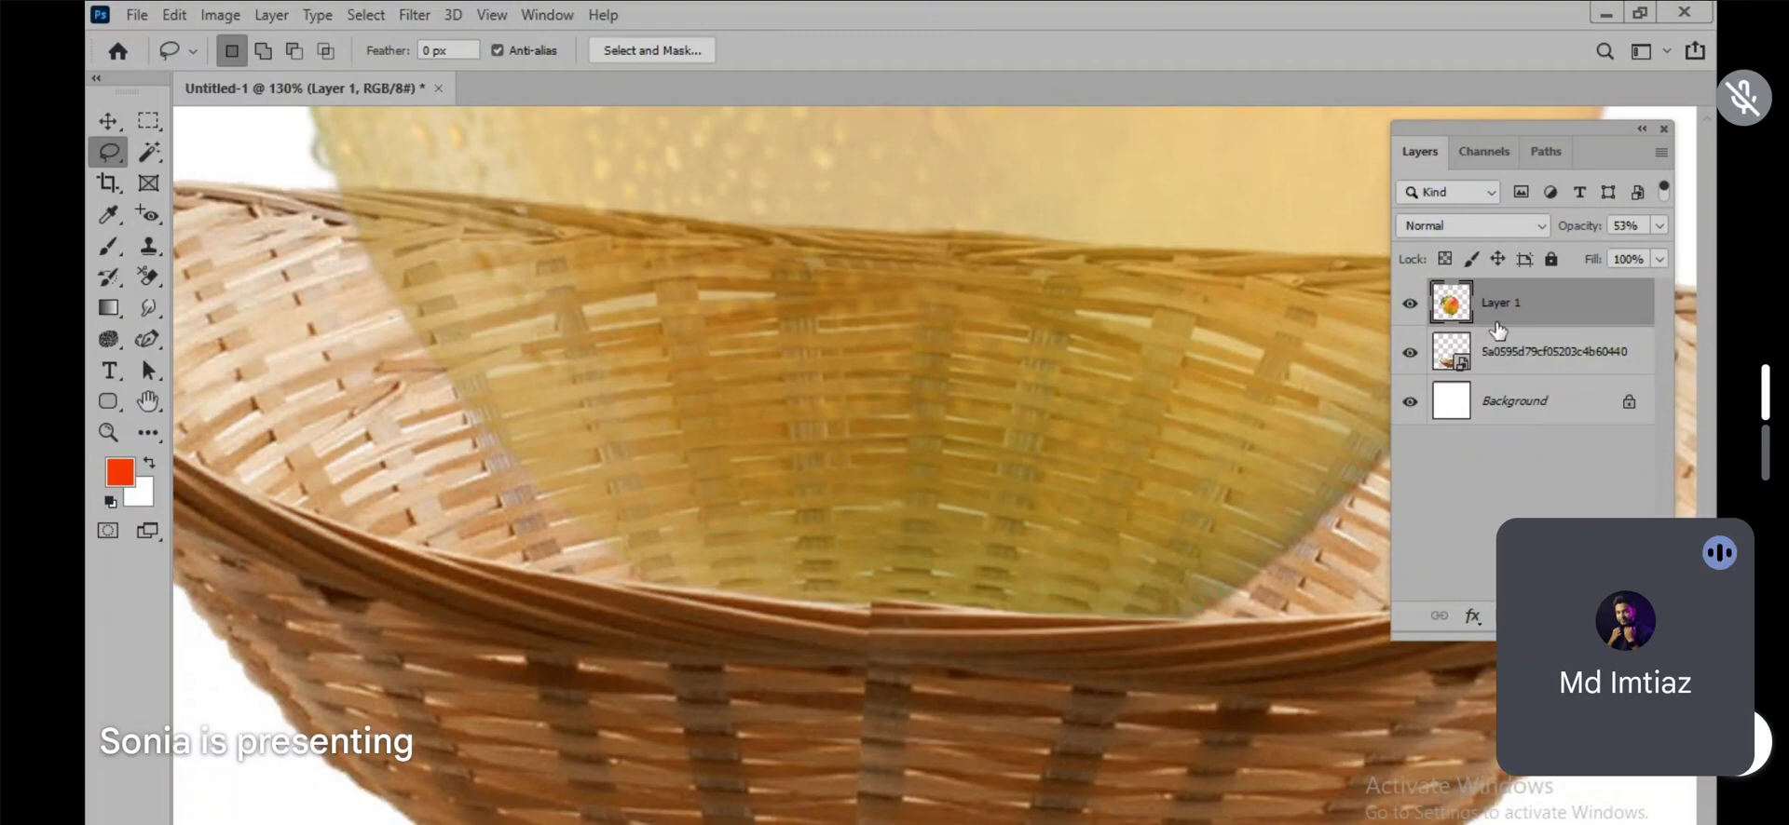
Step: Restore the mango layer's opacity to 100% and return to the Move tool
click(1660, 227)
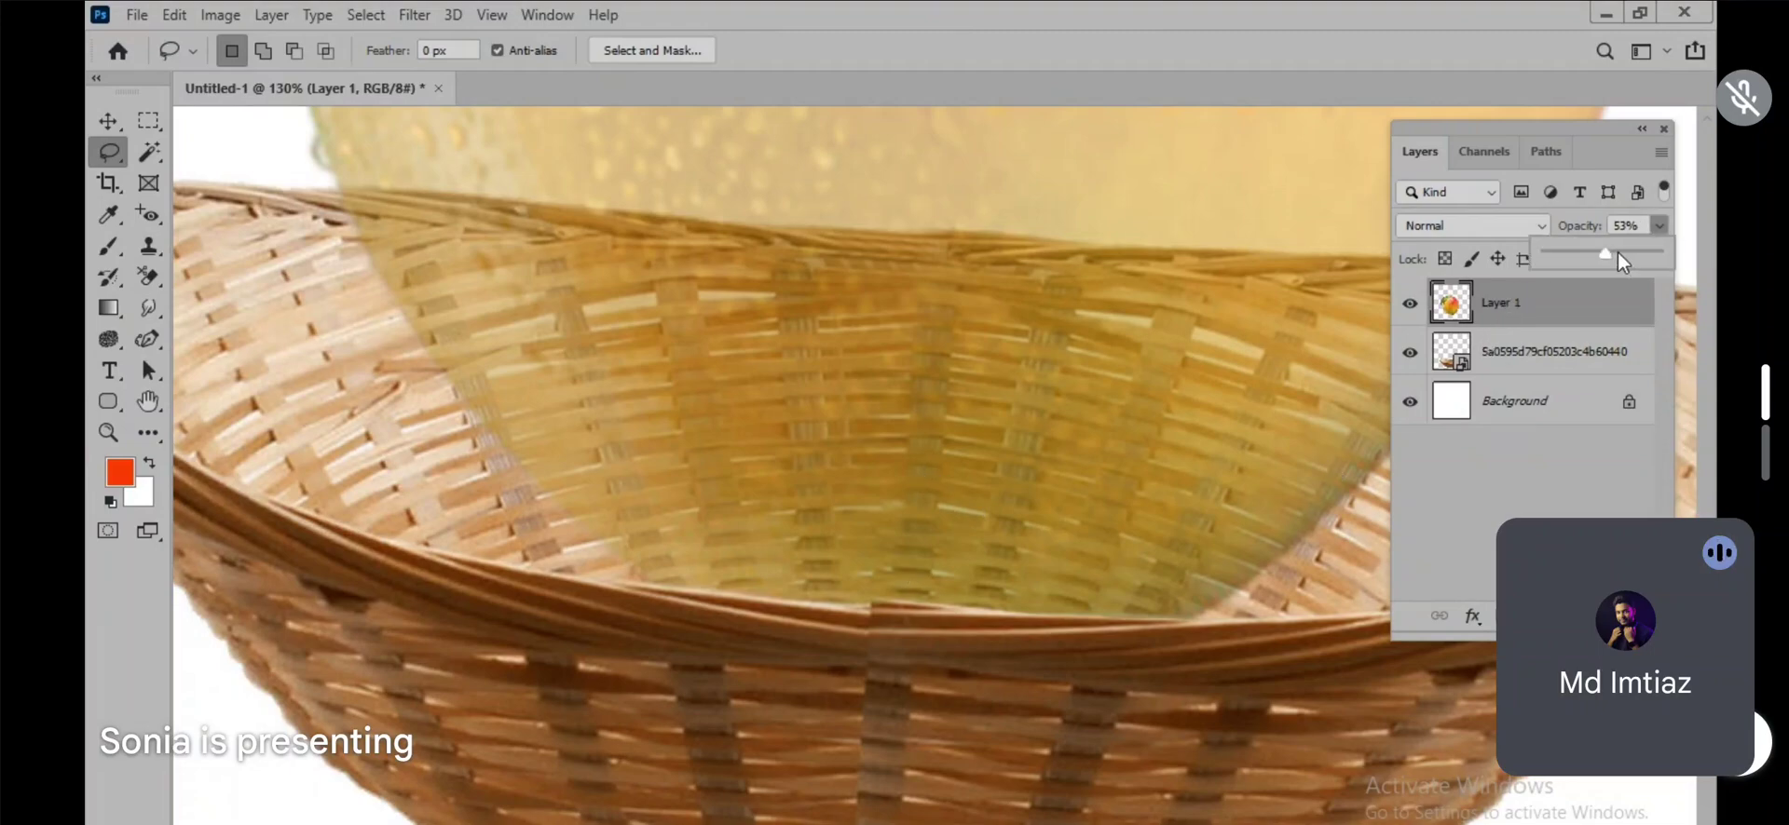
drag(1621, 262, 1668, 255)
click(108, 121)
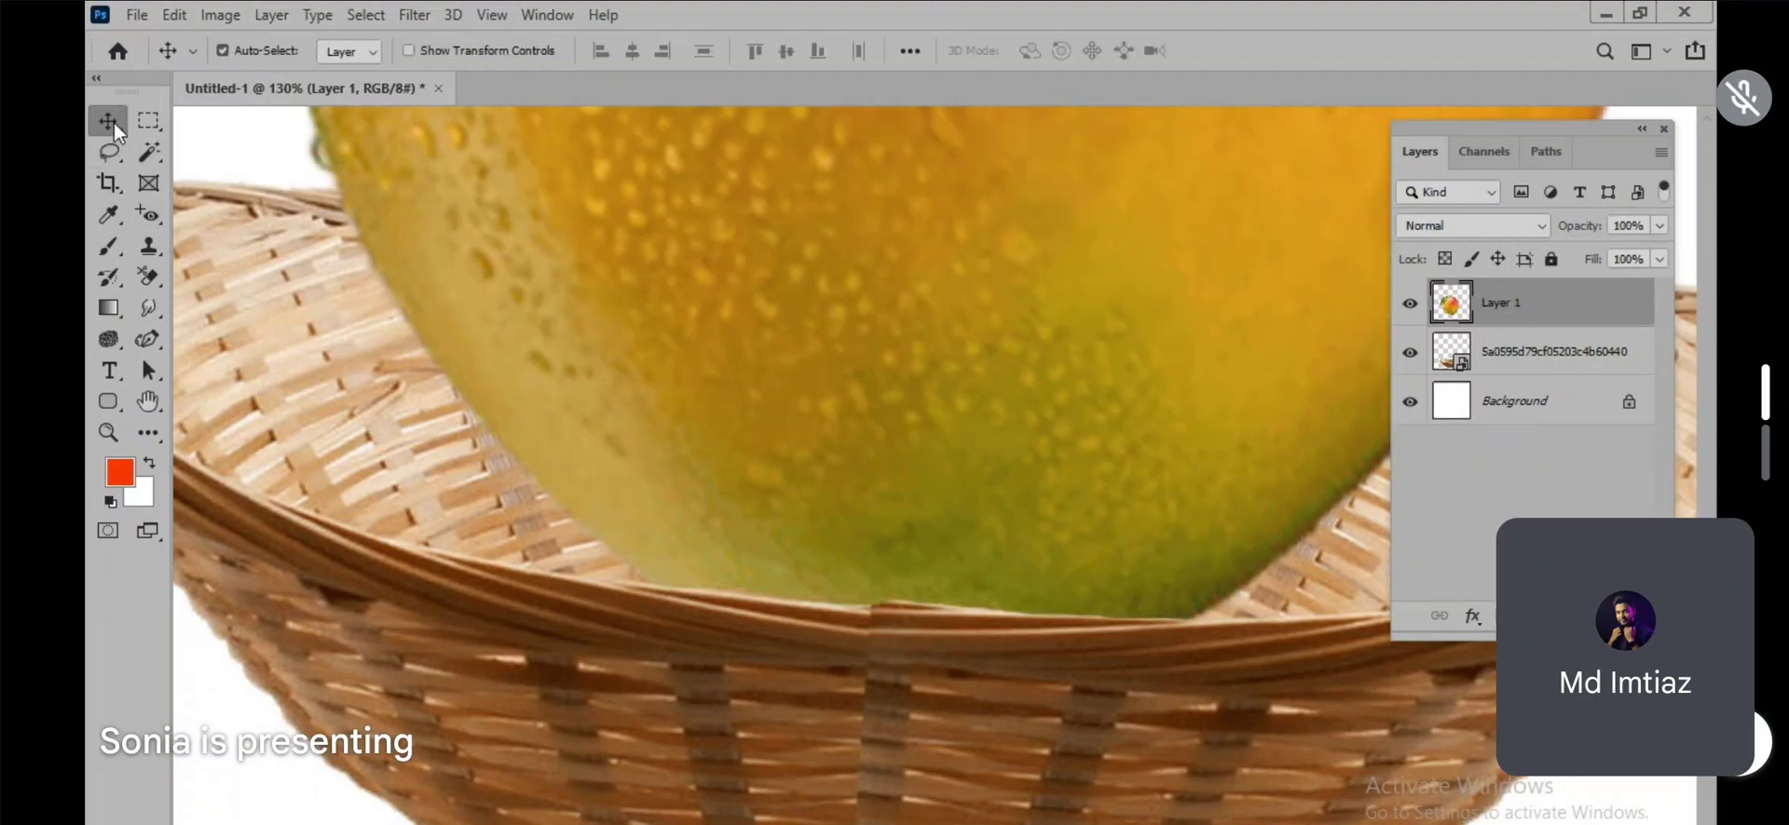
Step: Select the mango and basket together and move them slightly upward on the canvas
scroll(950, 571, down, 10)
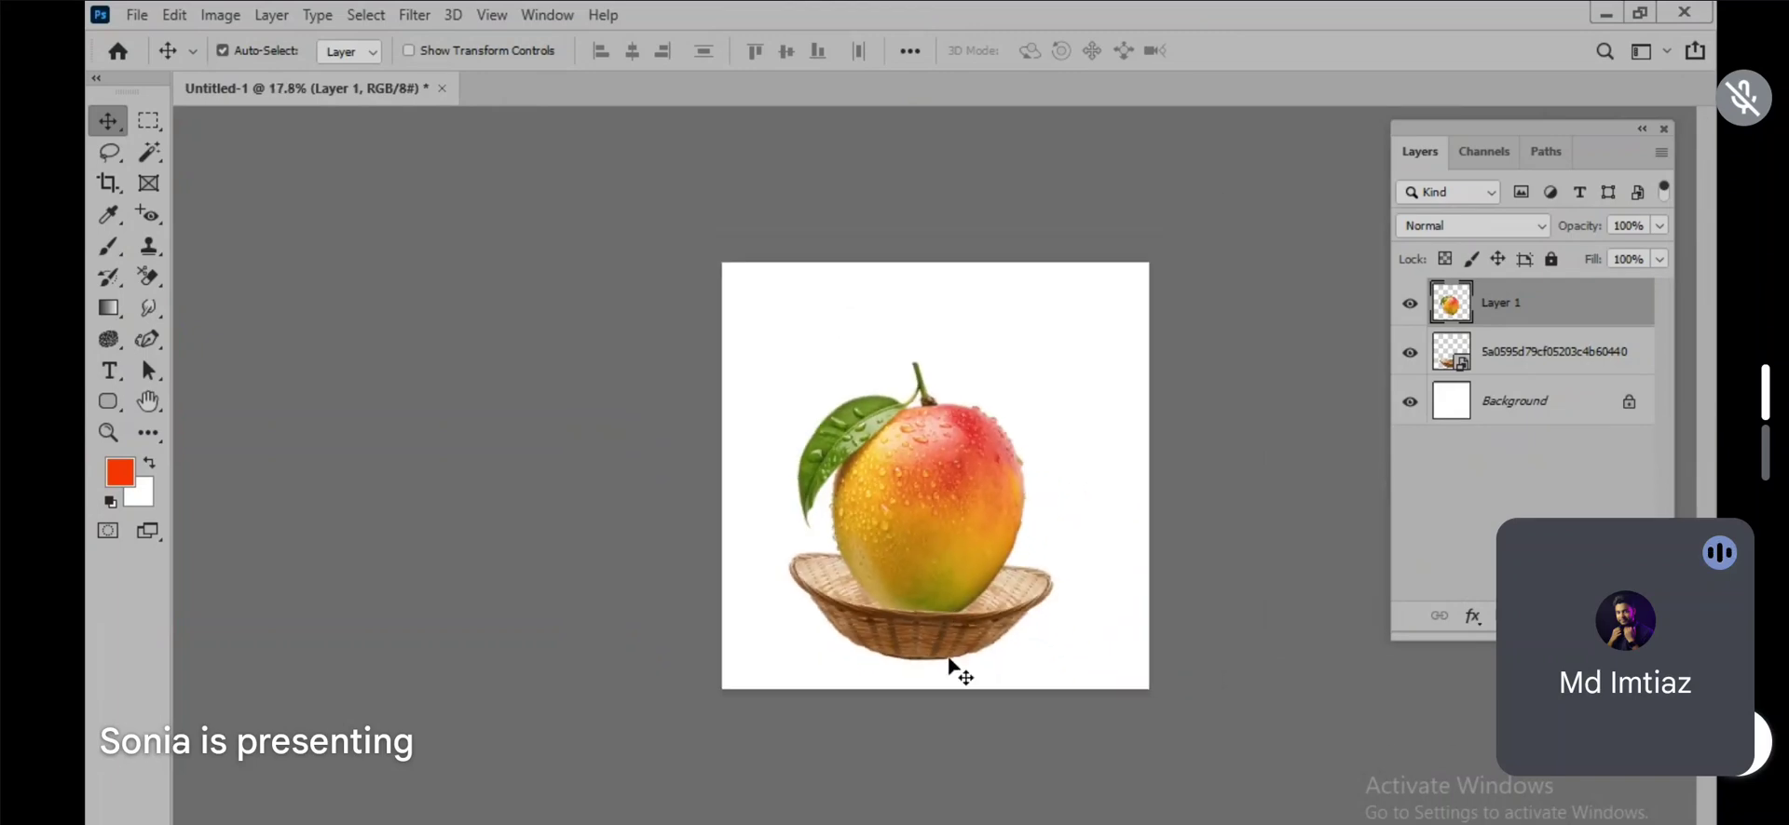
scroll(1063, 561, up, 2)
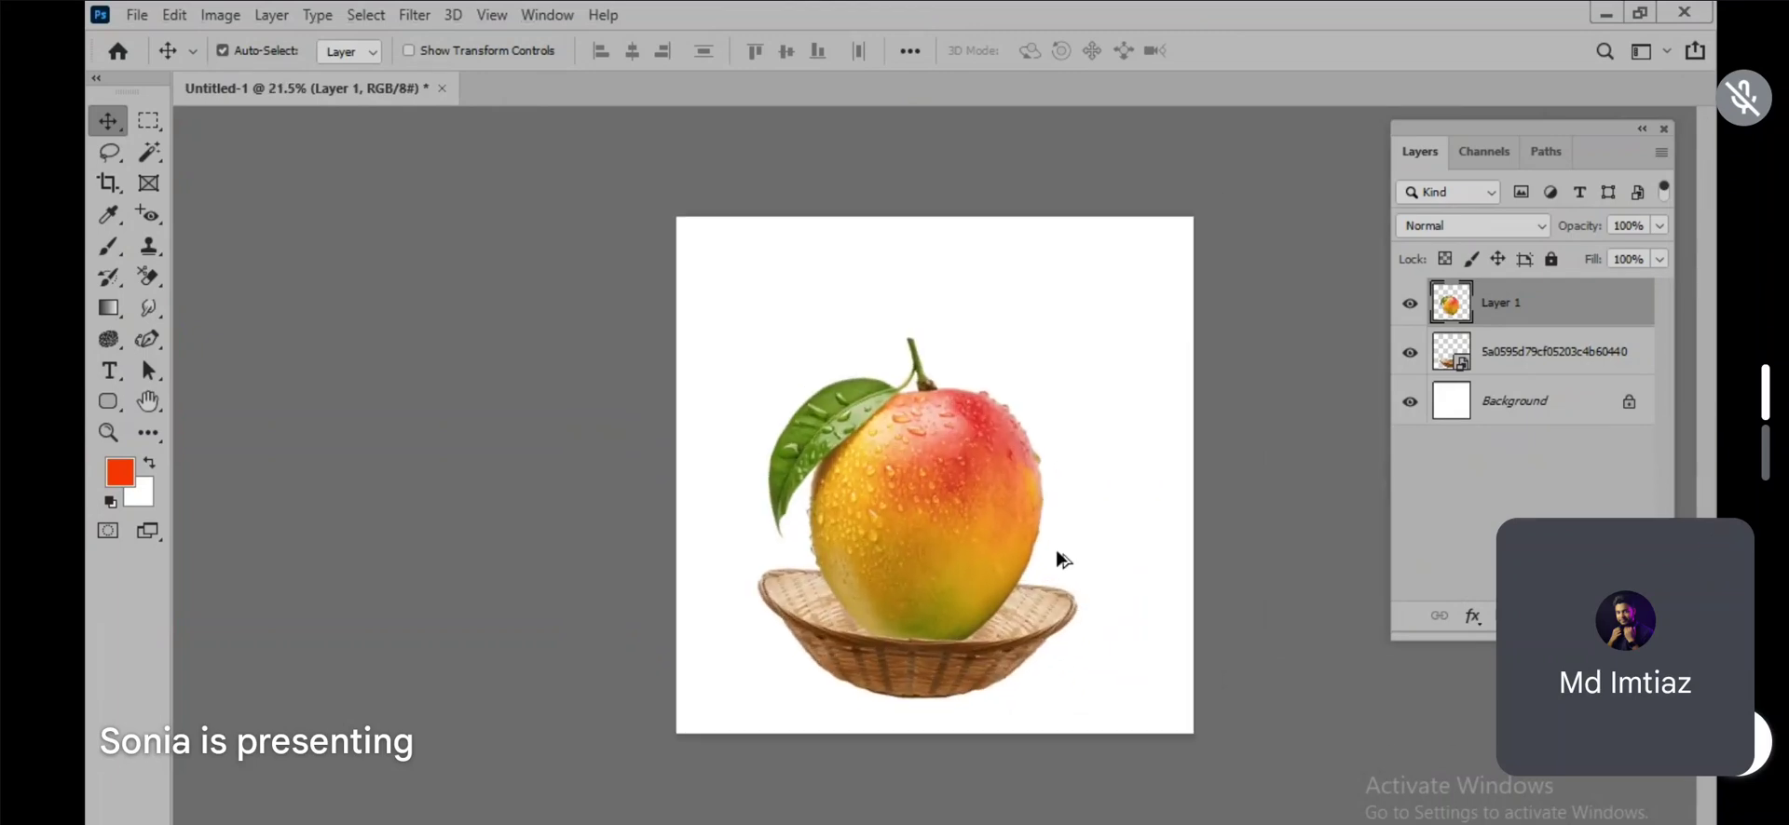
drag(715, 376, 969, 644)
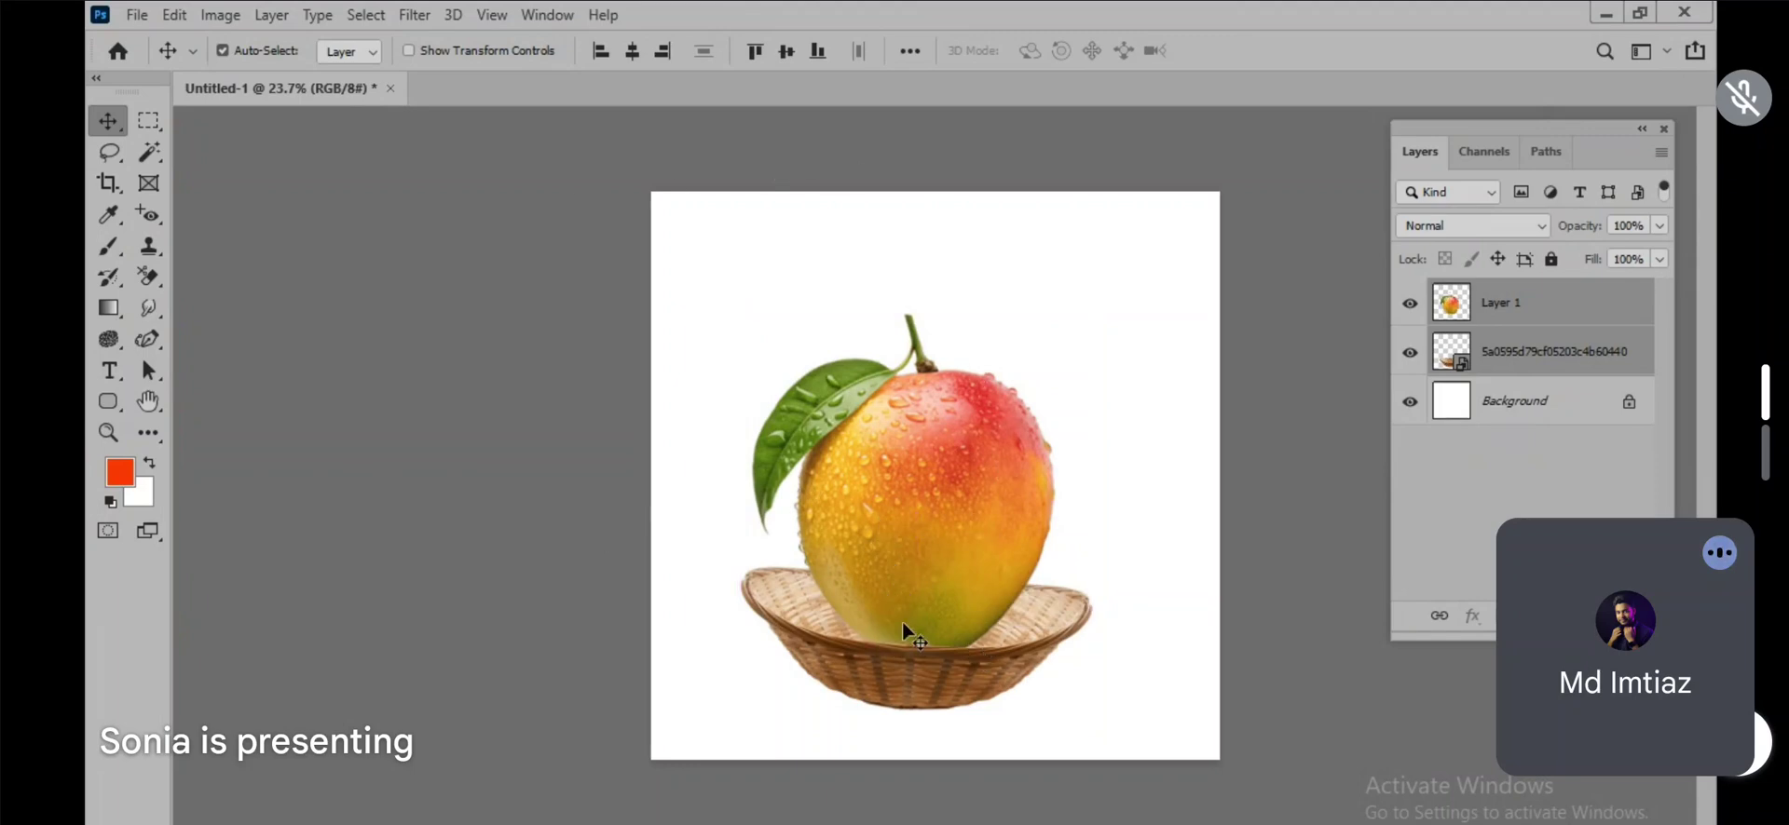
Step: Add a Gradient fill layer above the Background and apply the Blue_20 preset from the Blues group
click(1504, 410)
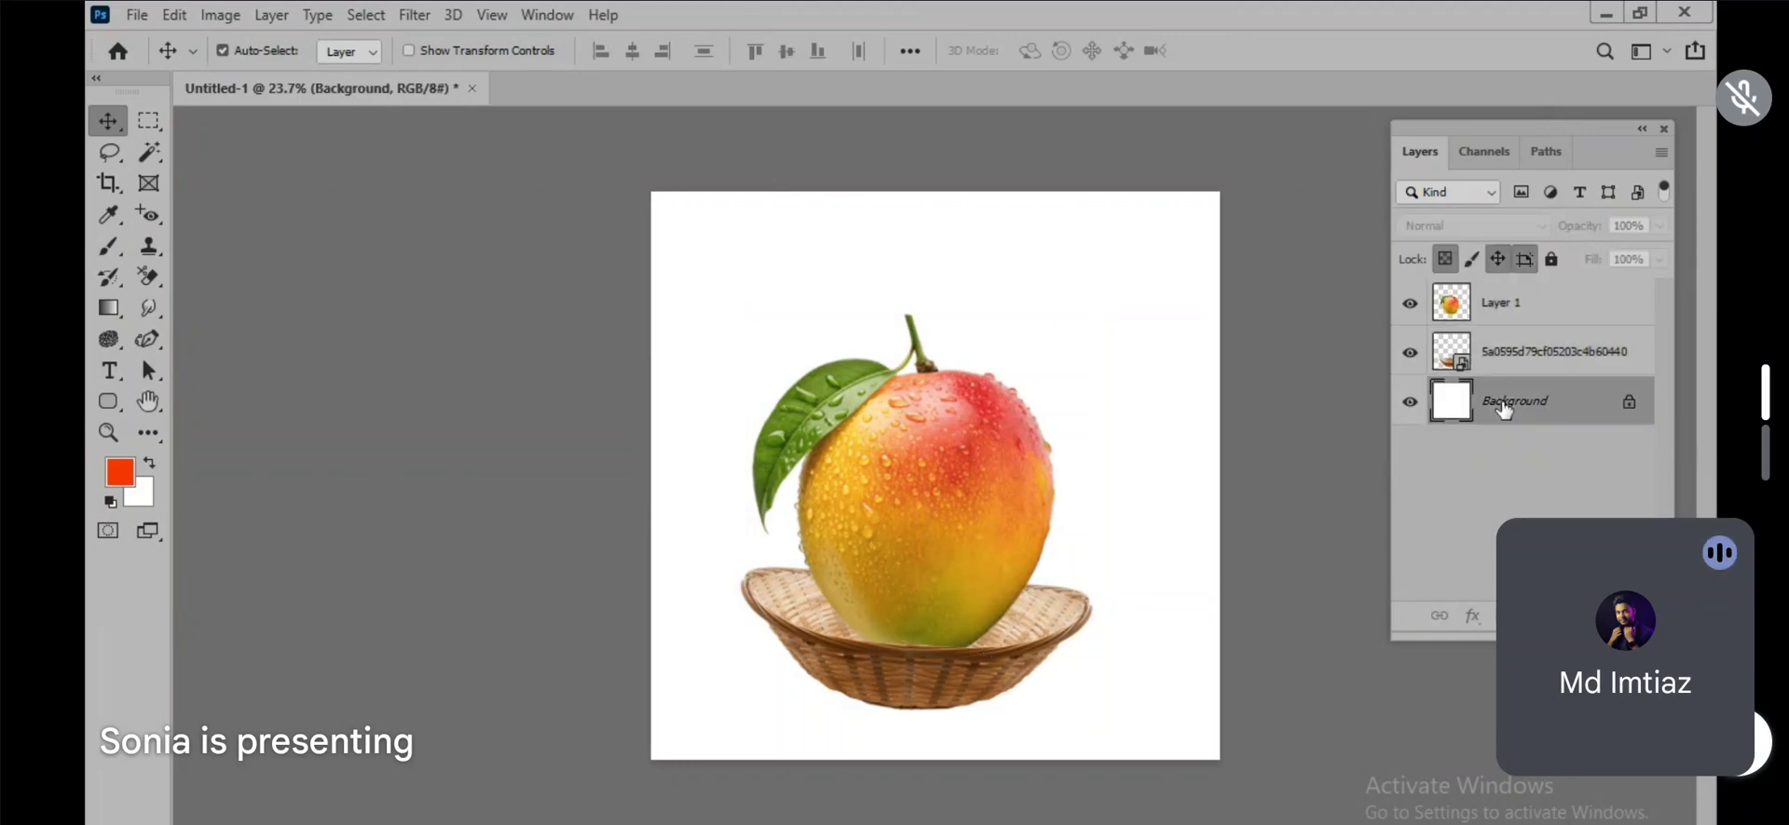
click(1537, 616)
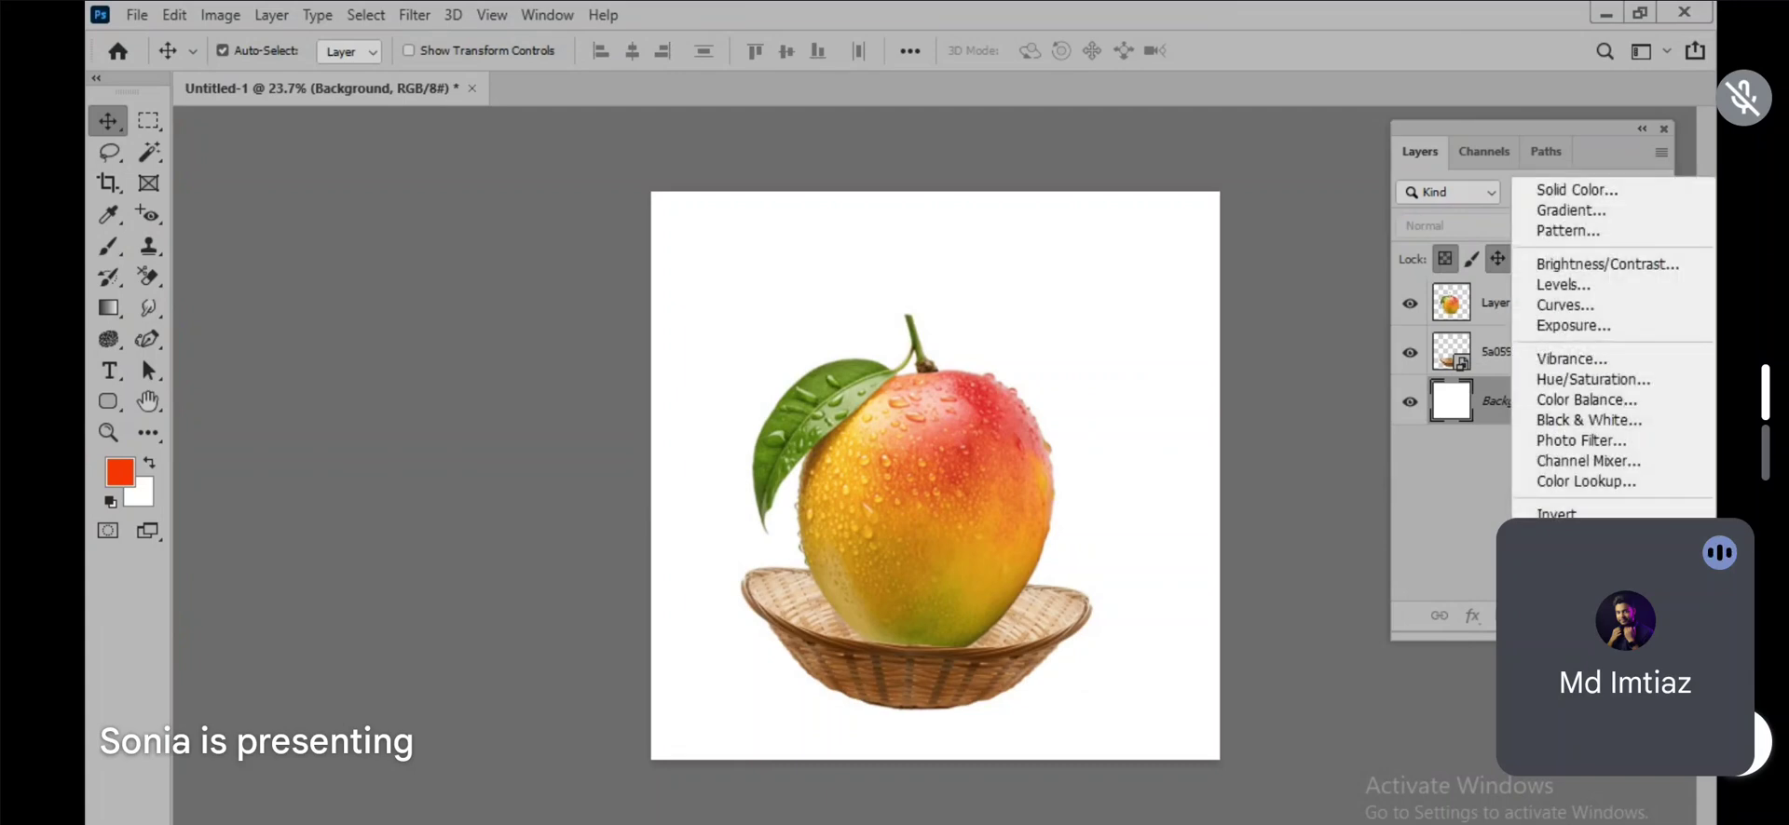
click(1571, 211)
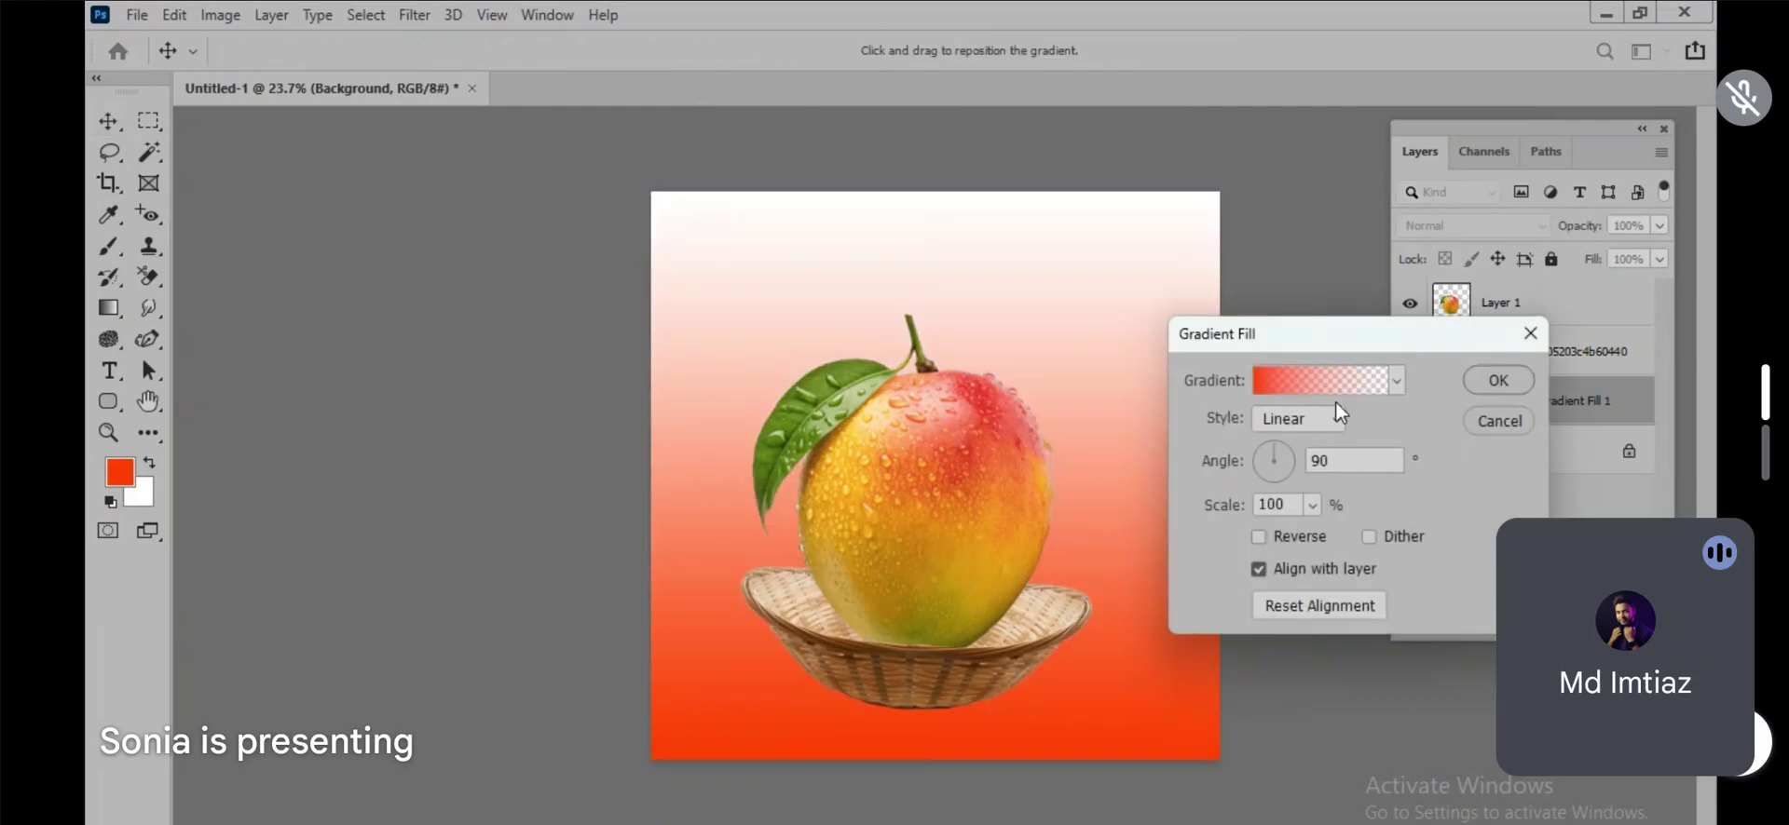
click(1313, 384)
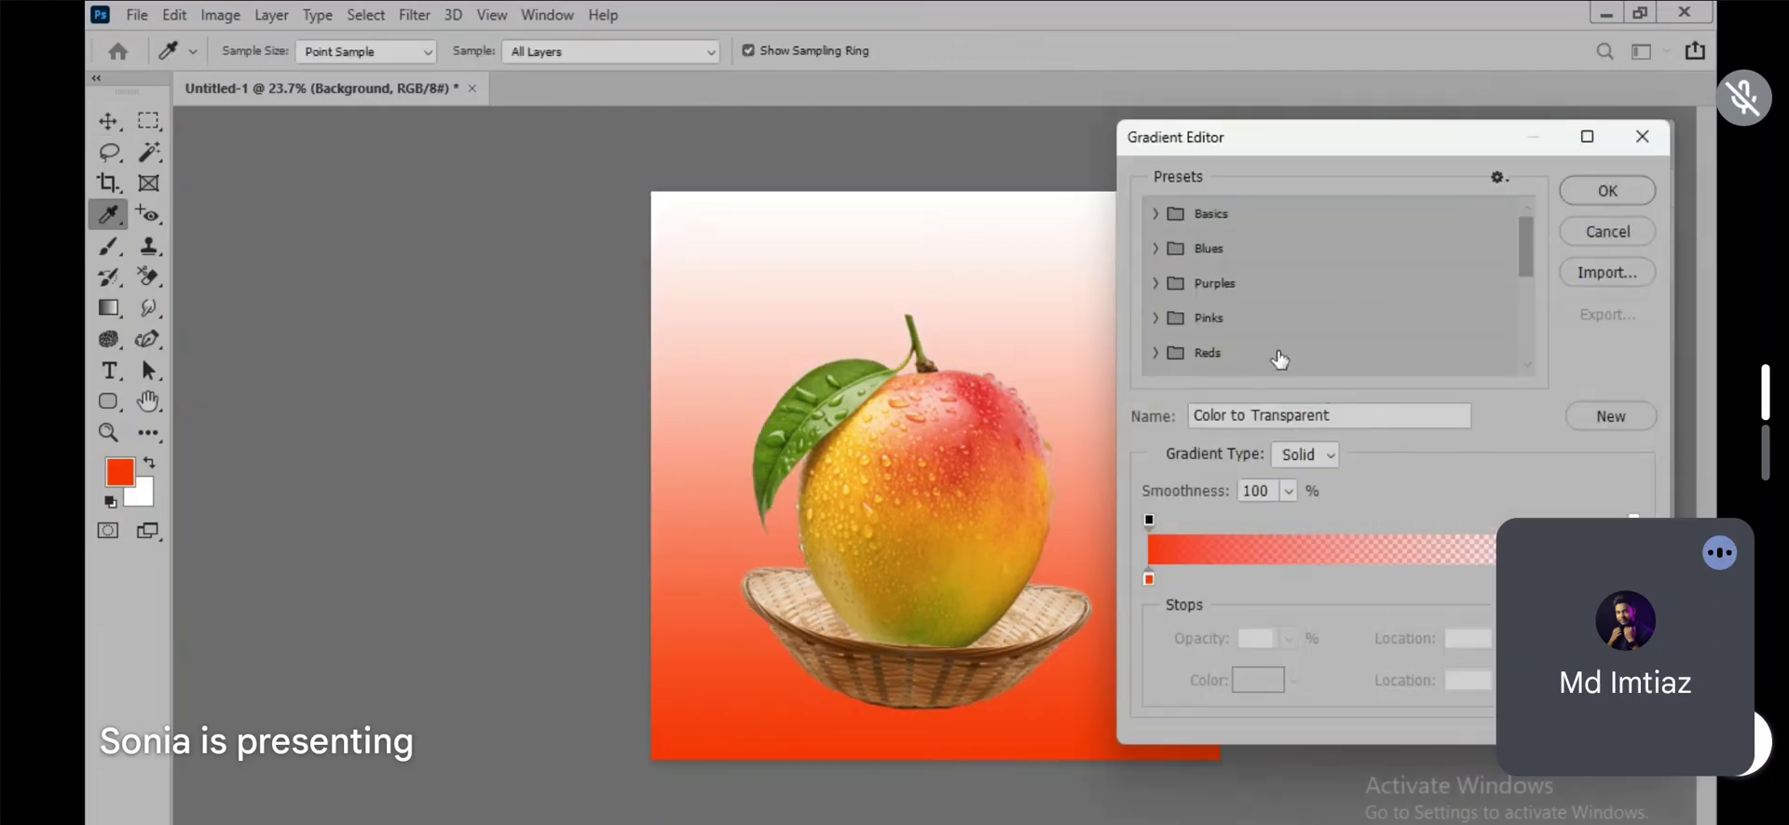
click(1157, 250)
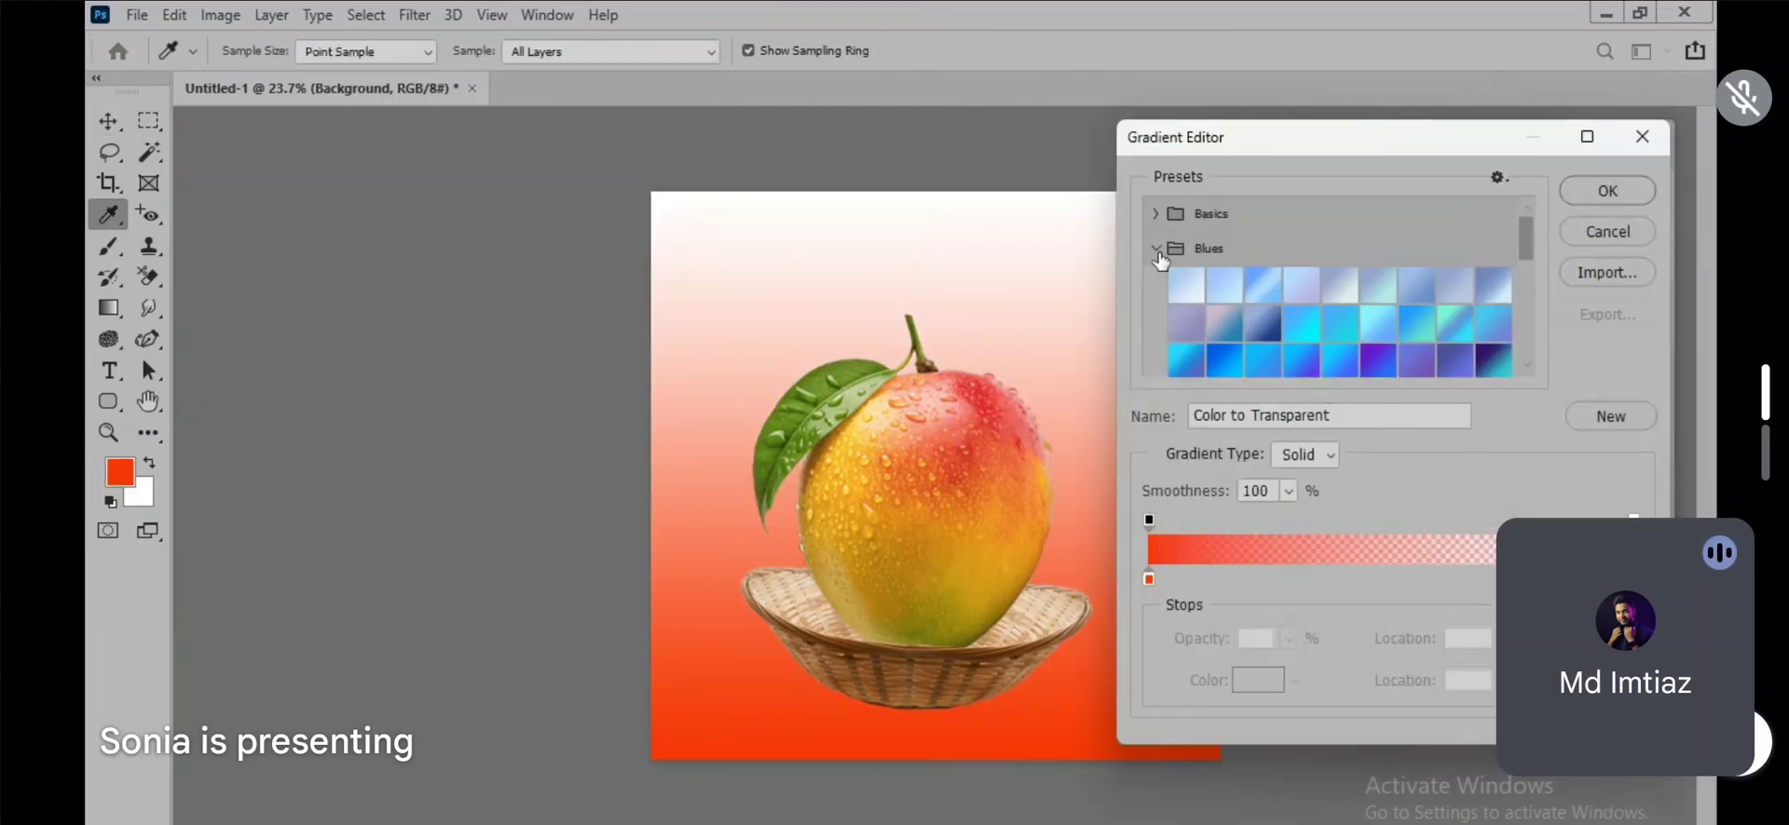
click(1265, 285)
click(1226, 363)
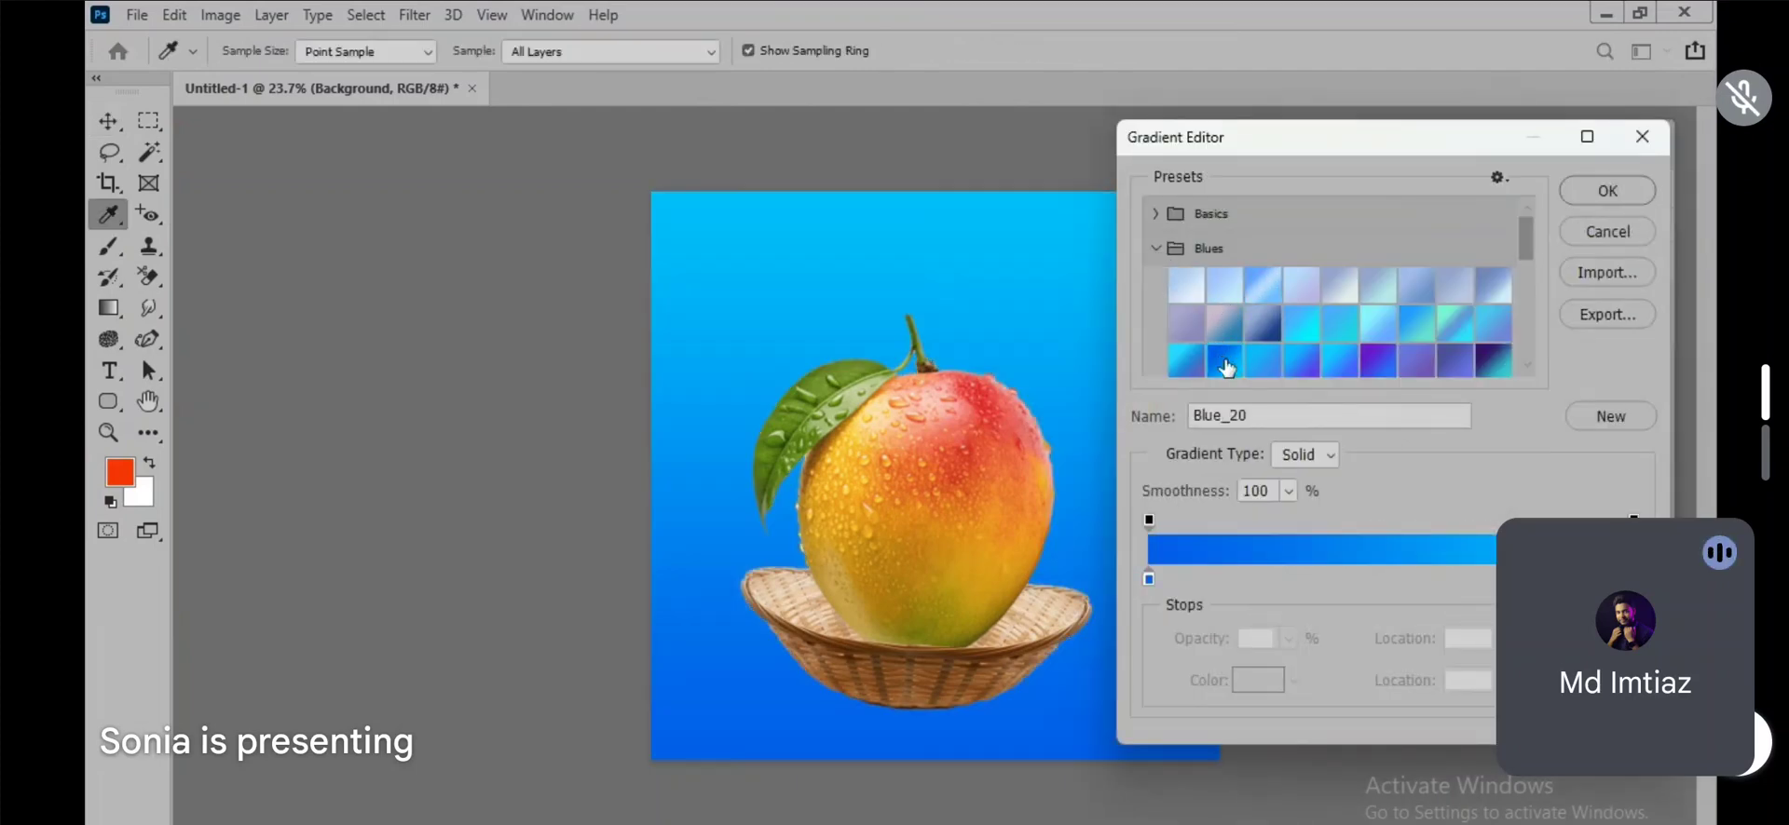
Step: Set the gradient's starting color stop to a light salmon pink, about RGB 241, 141, 143, based on the mango's red skin
double_click(1149, 580)
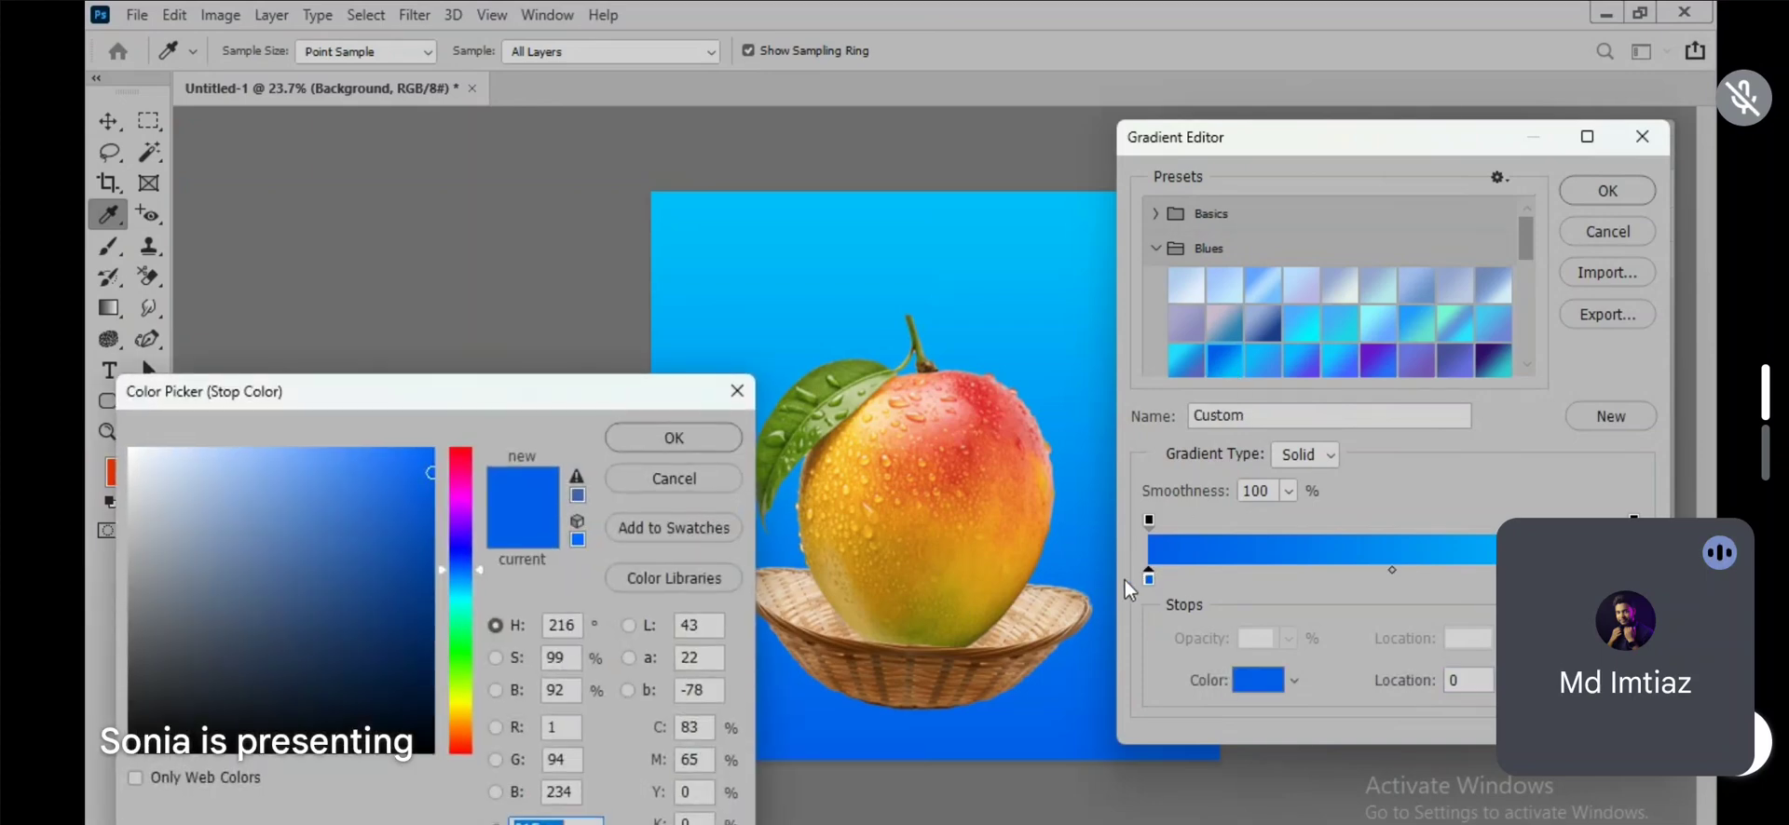
mouse_move(464, 727)
mouse_down()
mouse_move(463, 709)
mouse_move(463, 733)
mouse_up()
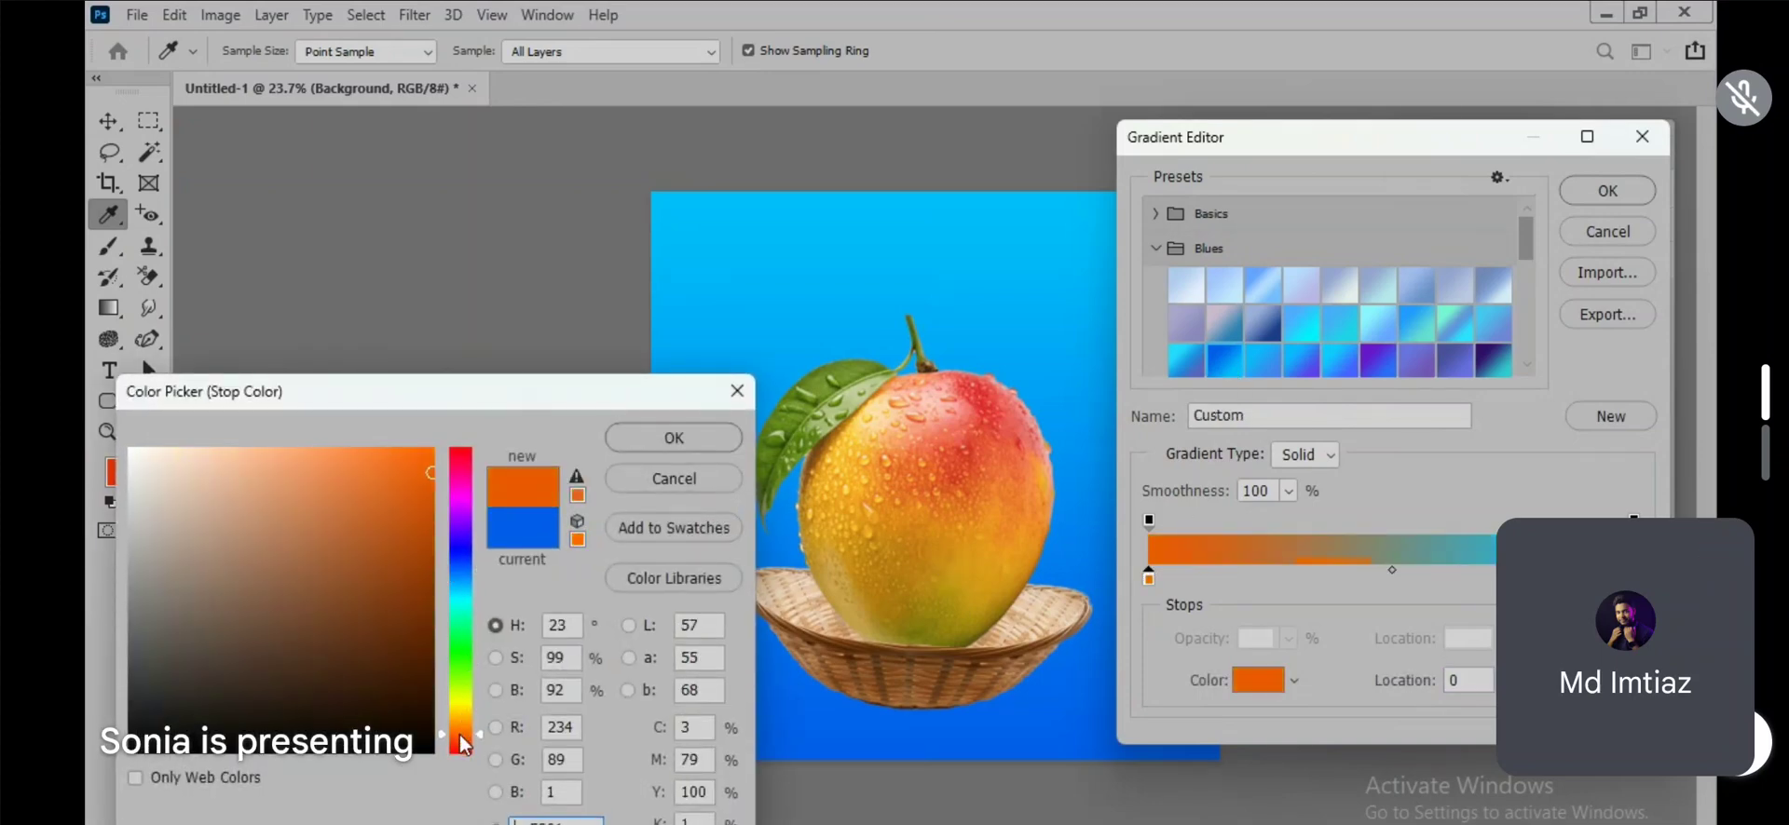
click(306, 459)
drag(306, 458, 301, 469)
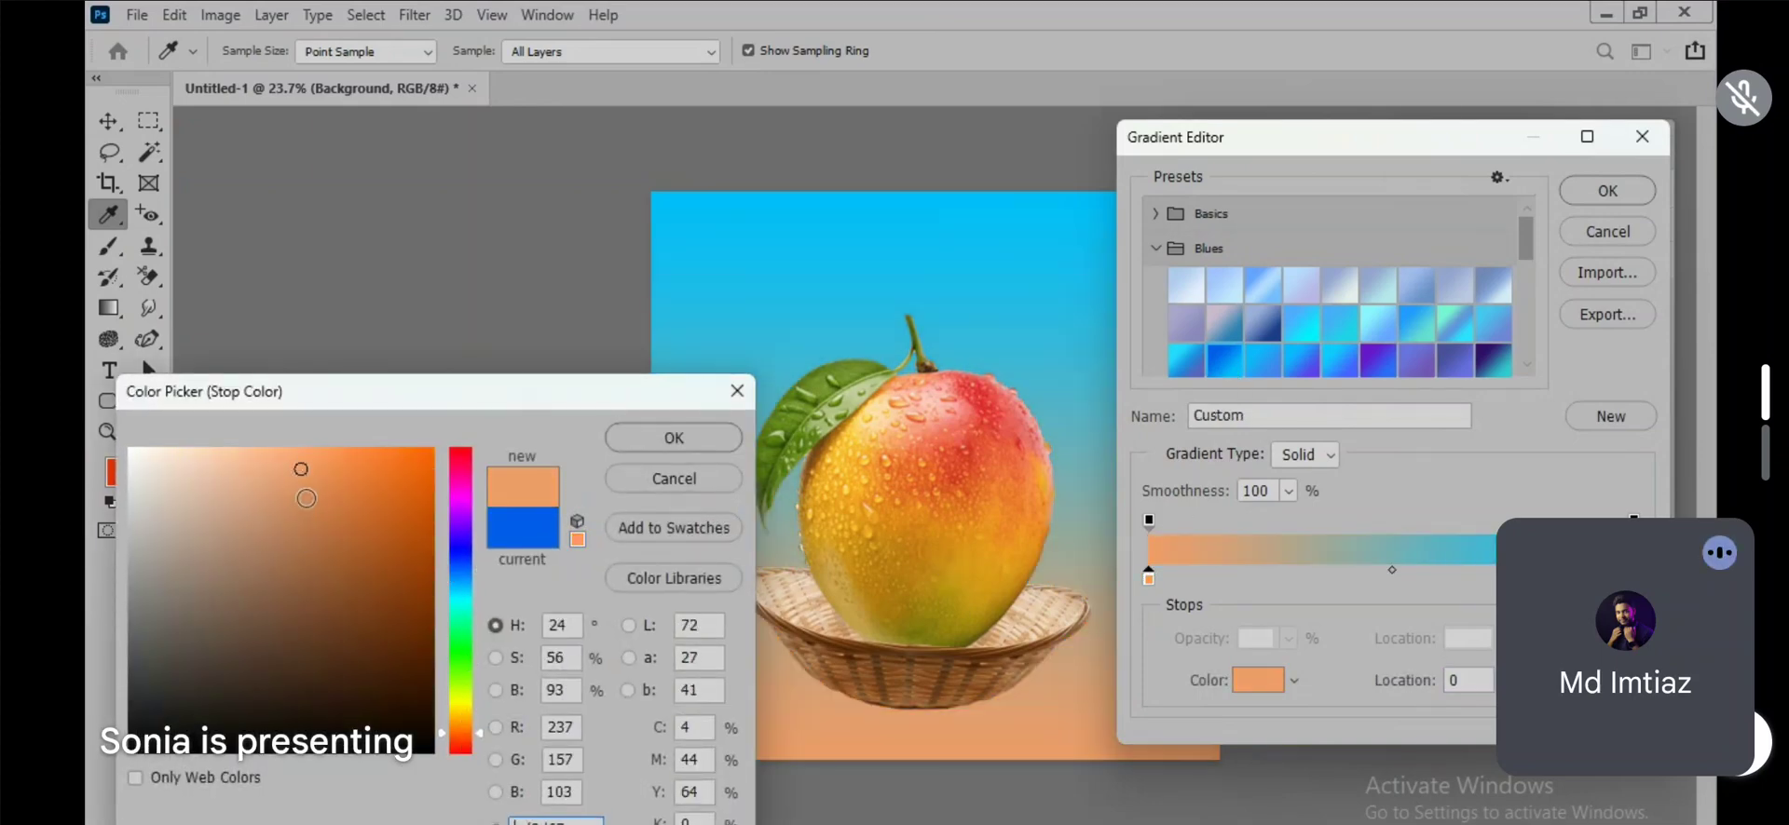
click(1007, 403)
click(259, 461)
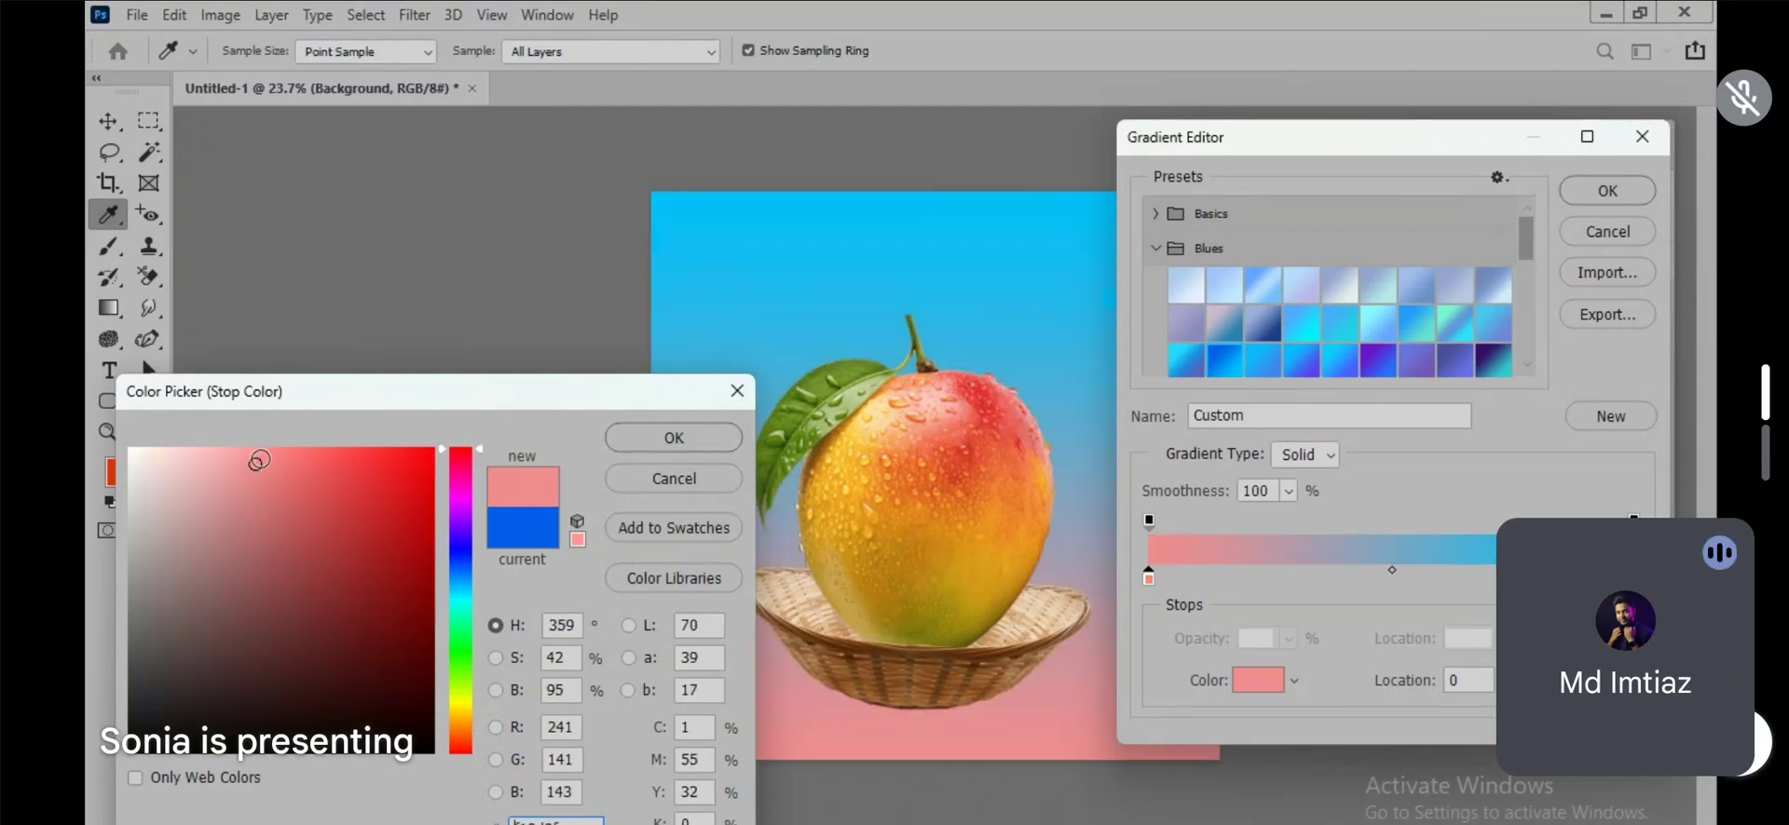
click(671, 437)
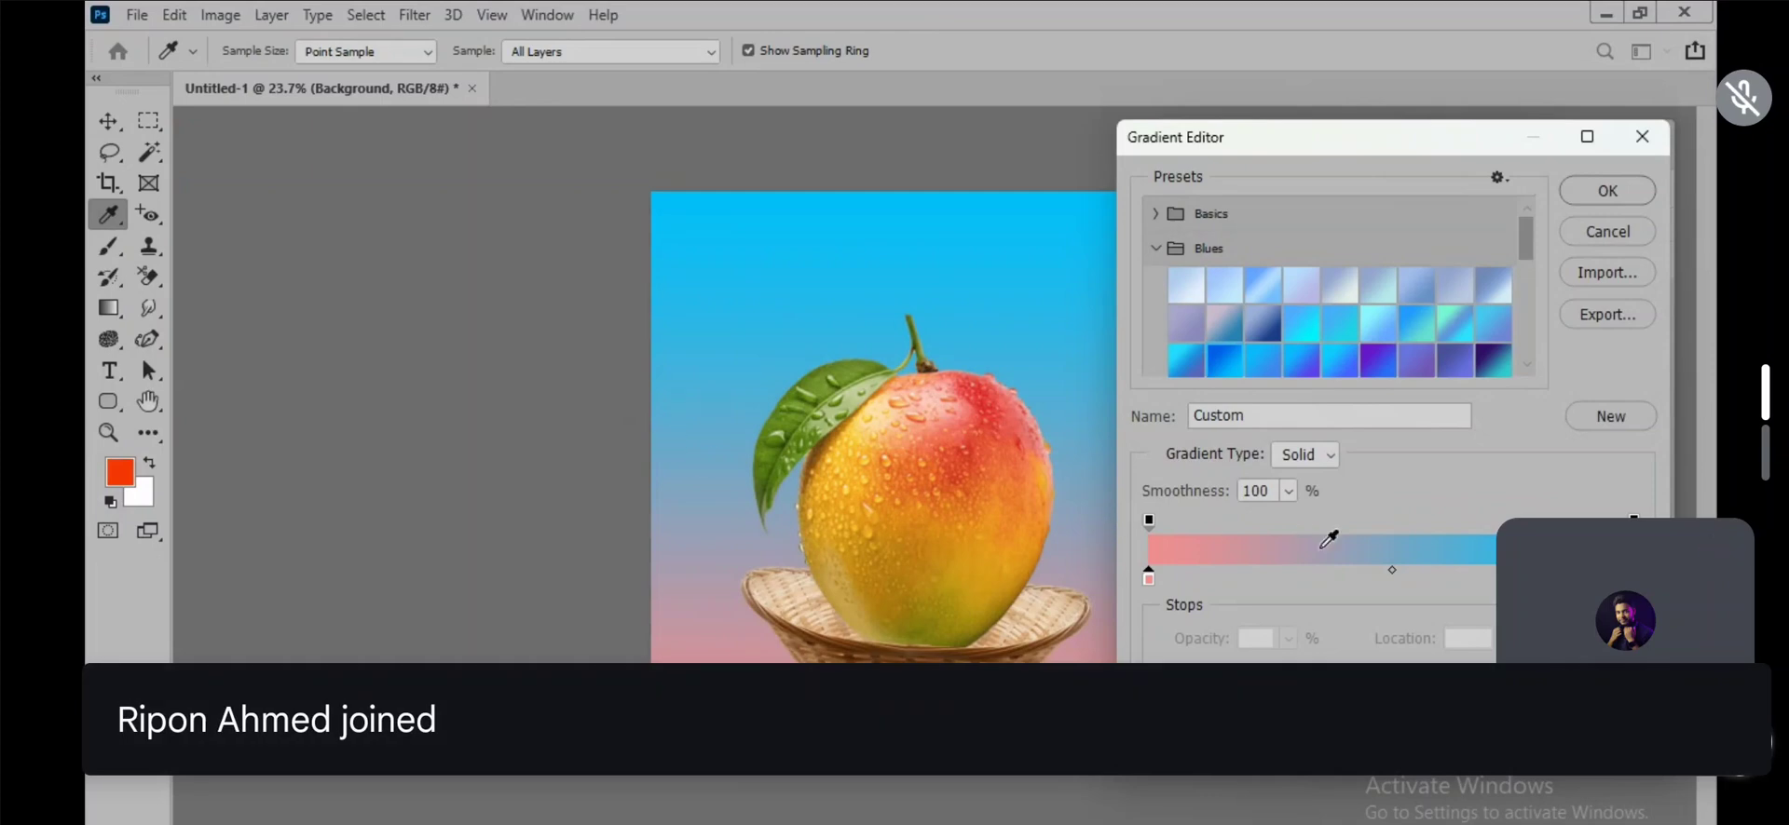
Step: Set the gradient's end color stop at location 100 to white and accept the edited gradient
double_click(1634, 577)
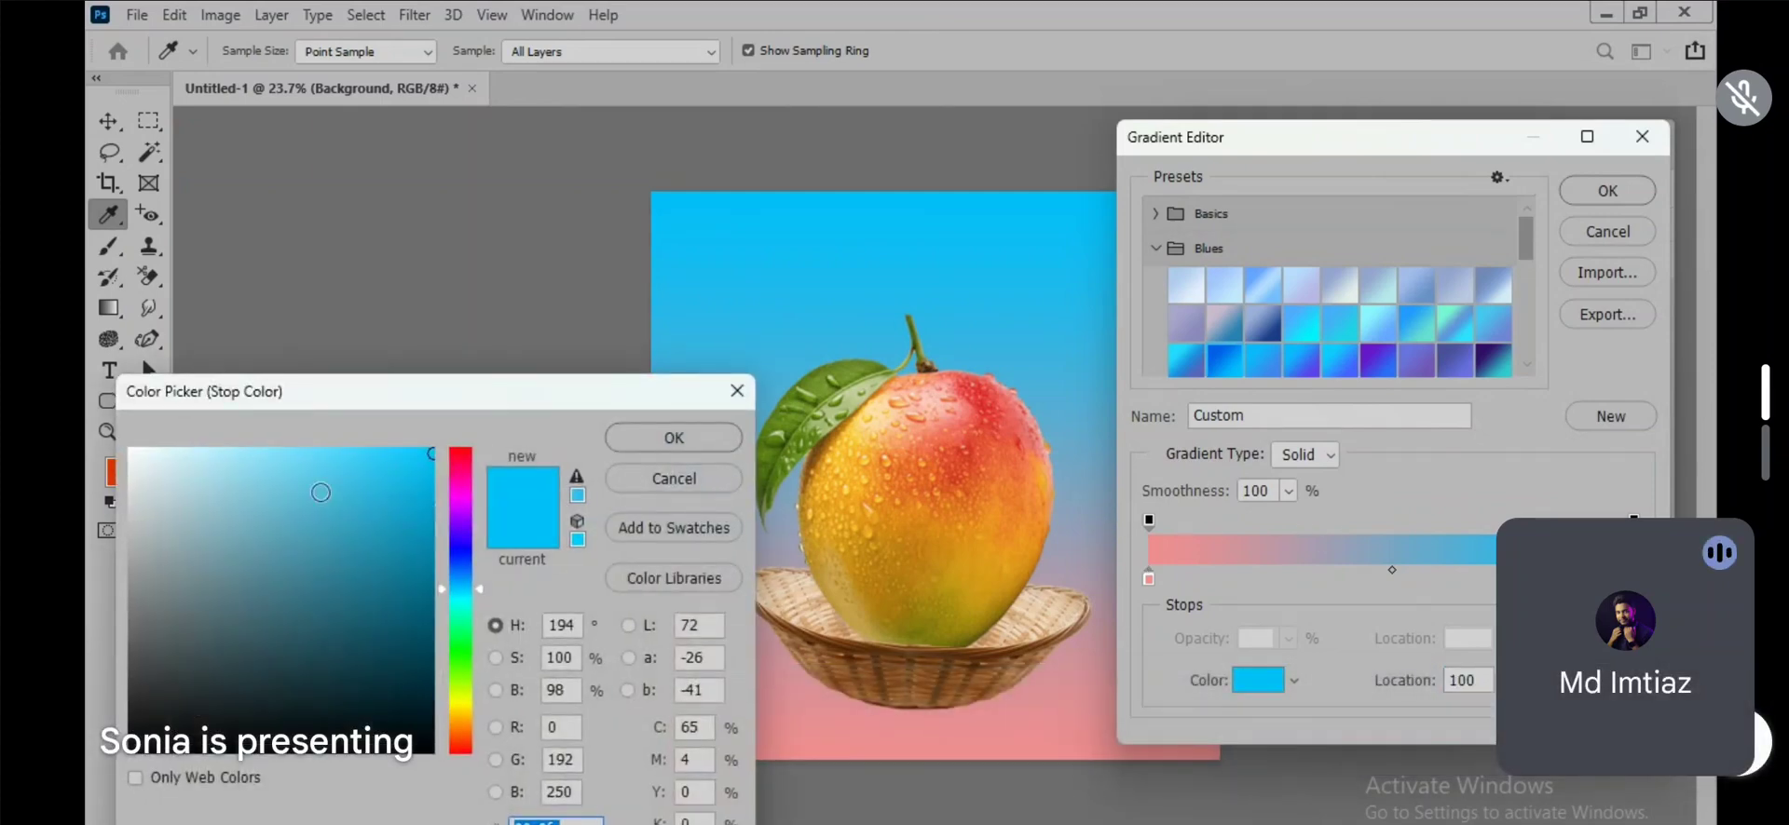
drag(219, 469, 115, 445)
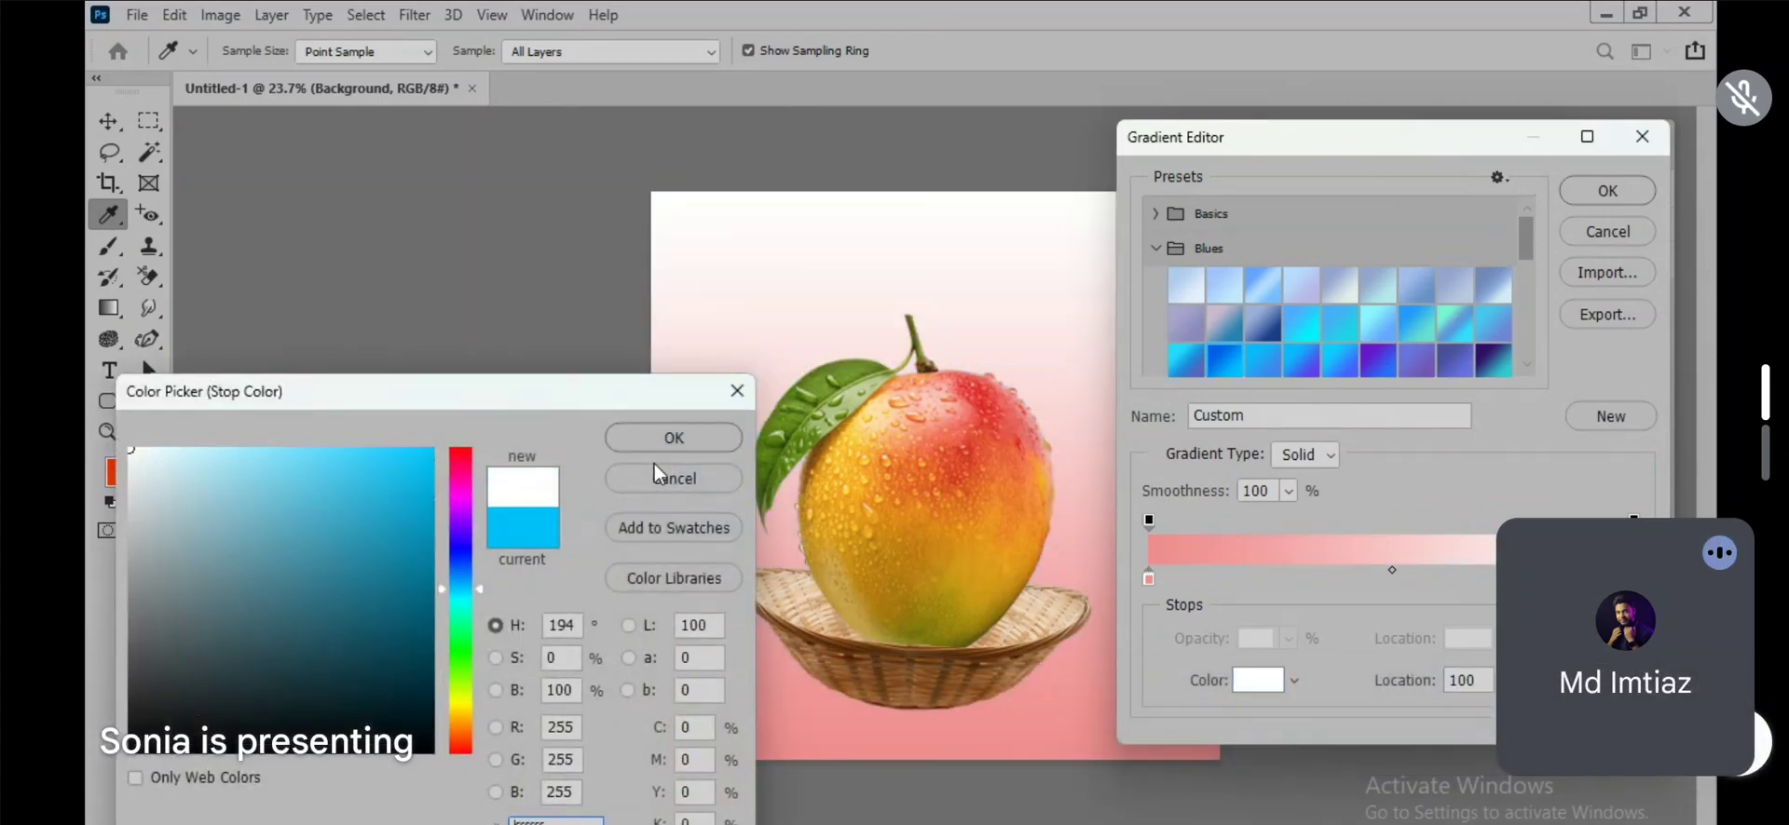
click(671, 436)
click(1609, 193)
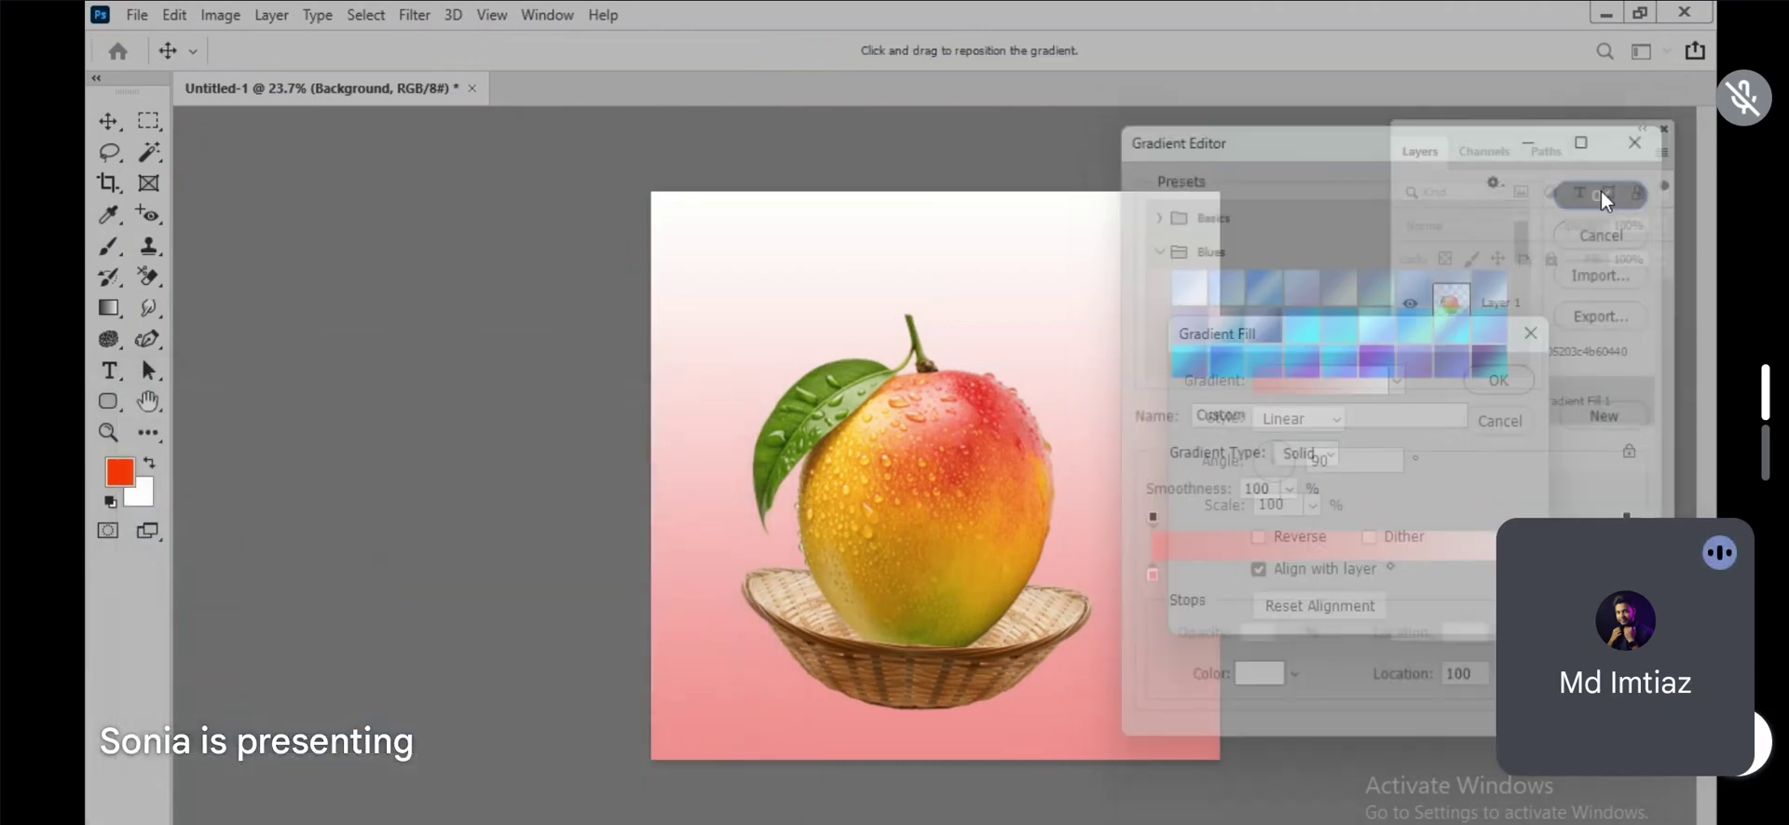
Step: Make the gradient fill Radial and reversed at 100% scale, and apply it
click(1297, 418)
click(1297, 463)
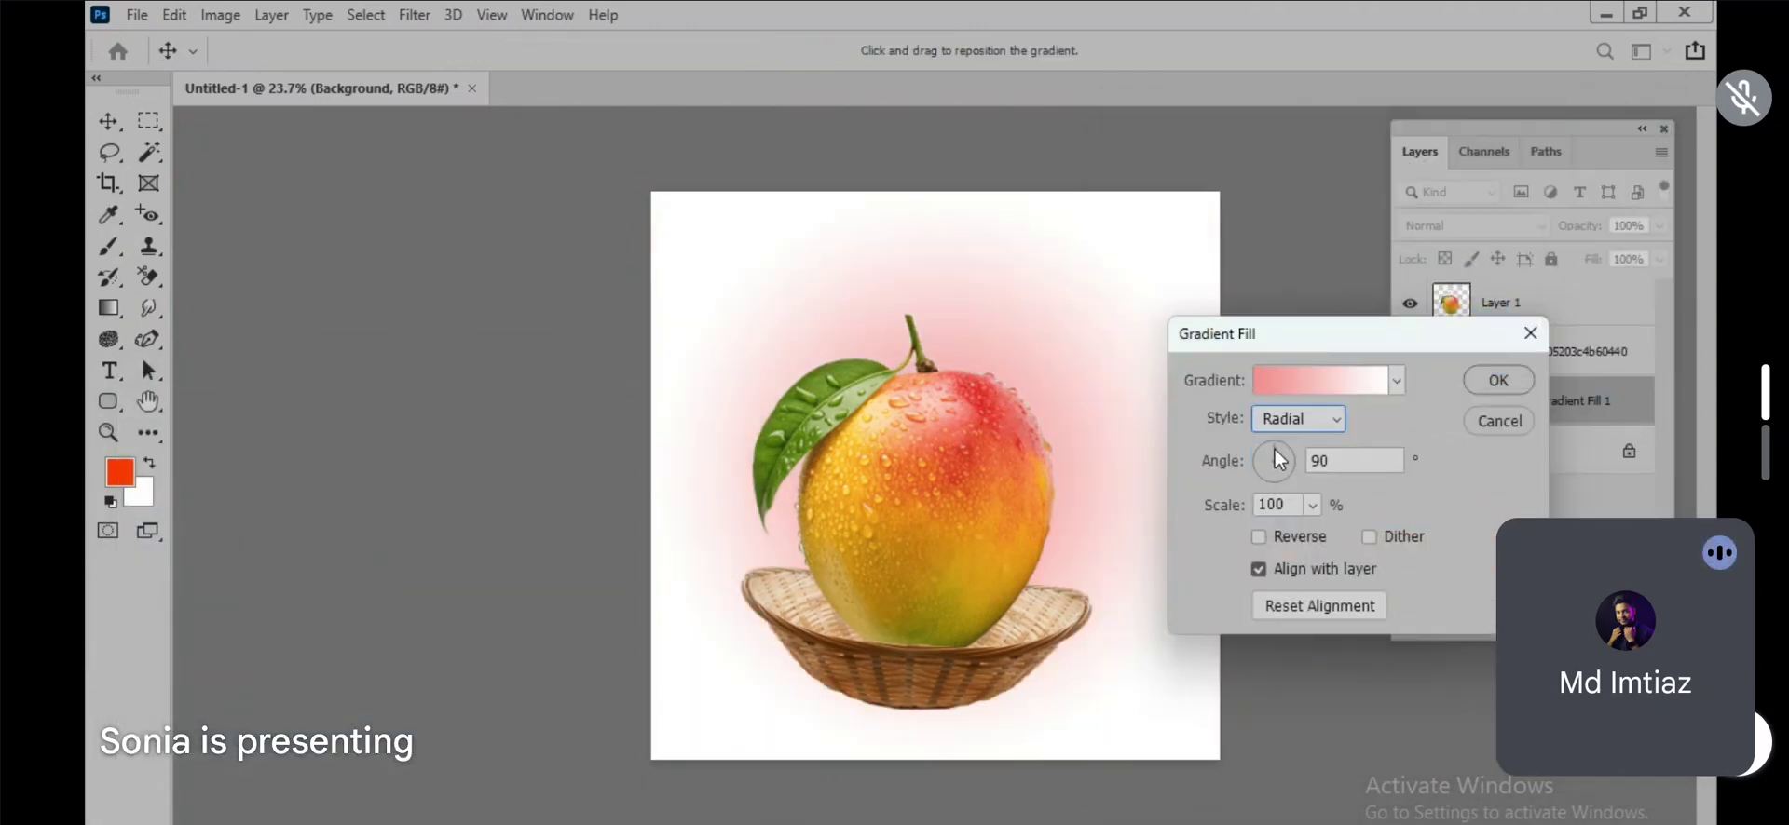
click(1262, 538)
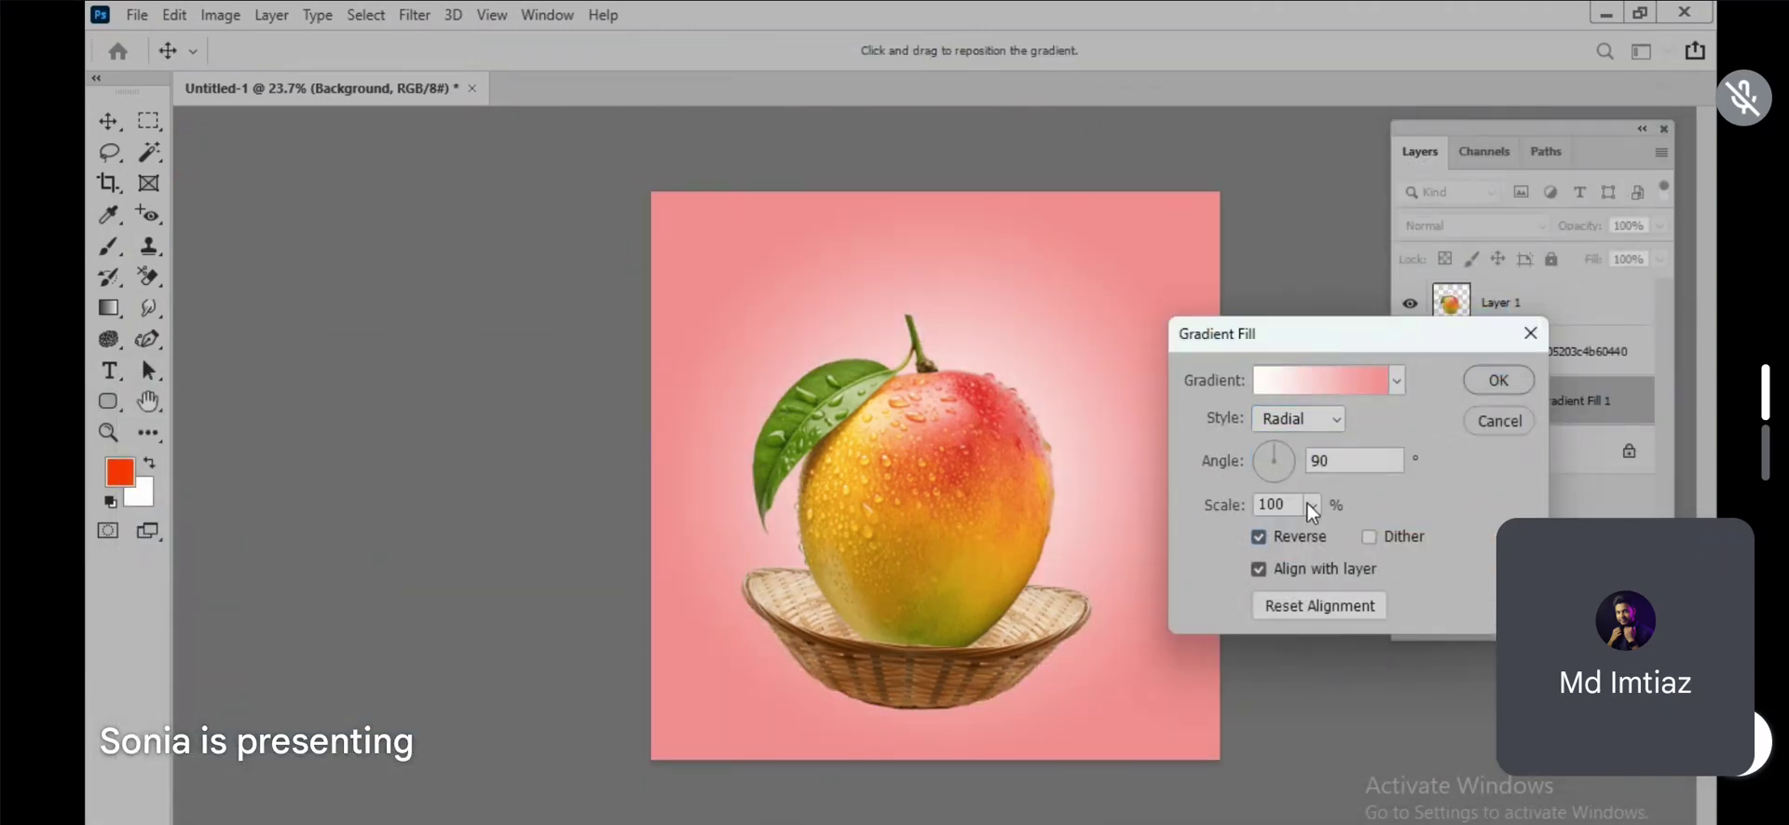
click(1311, 507)
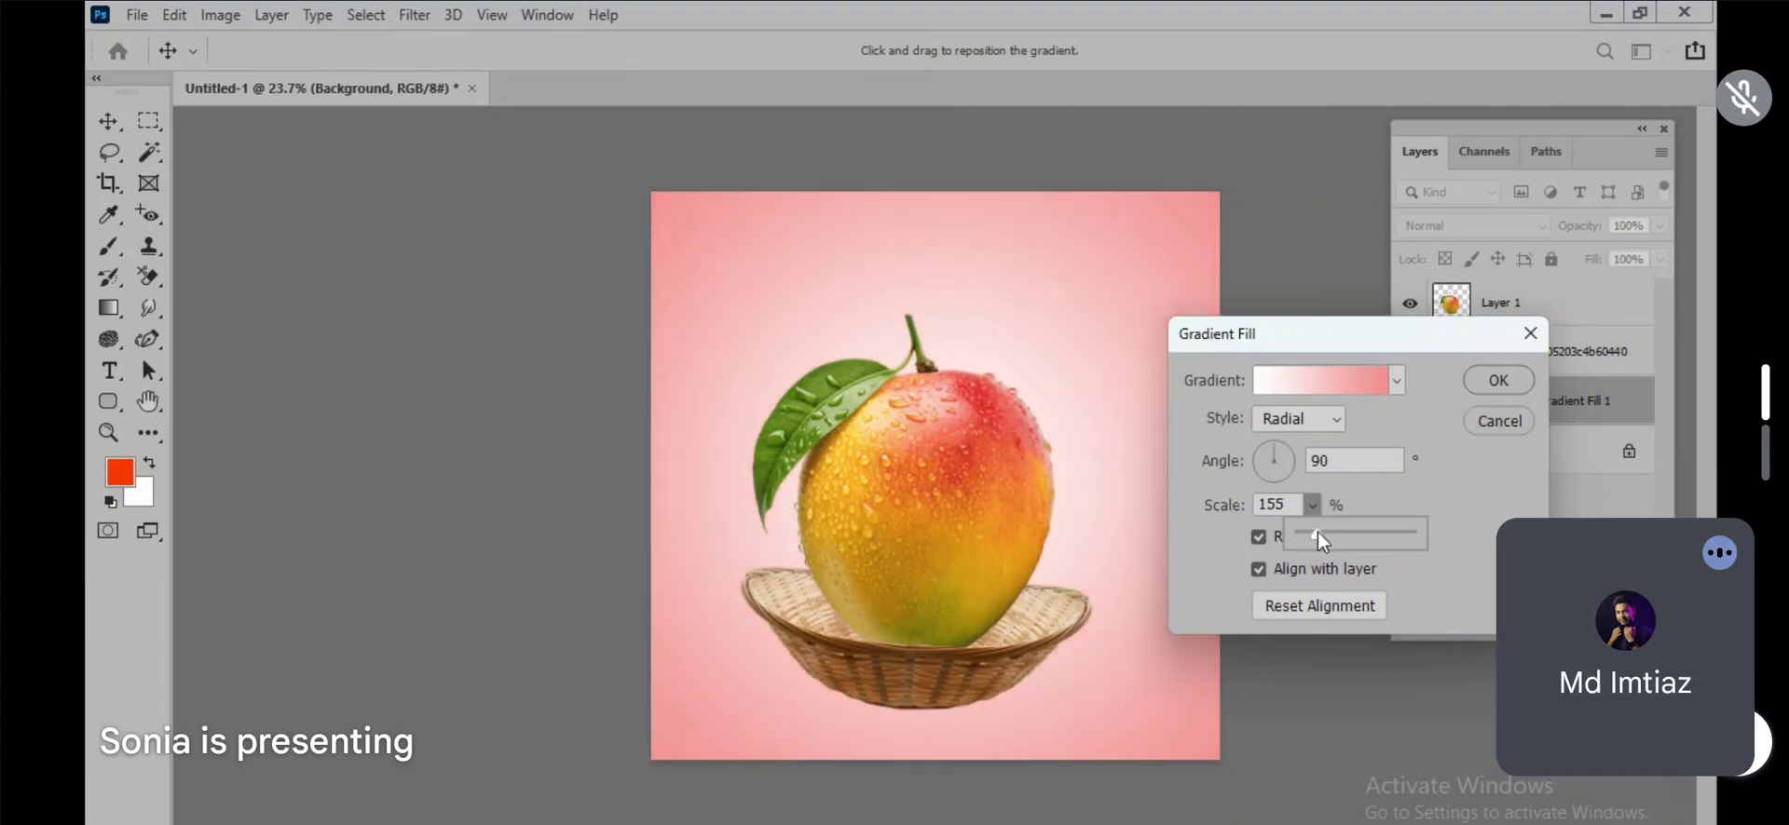
drag(1319, 540, 1316, 543)
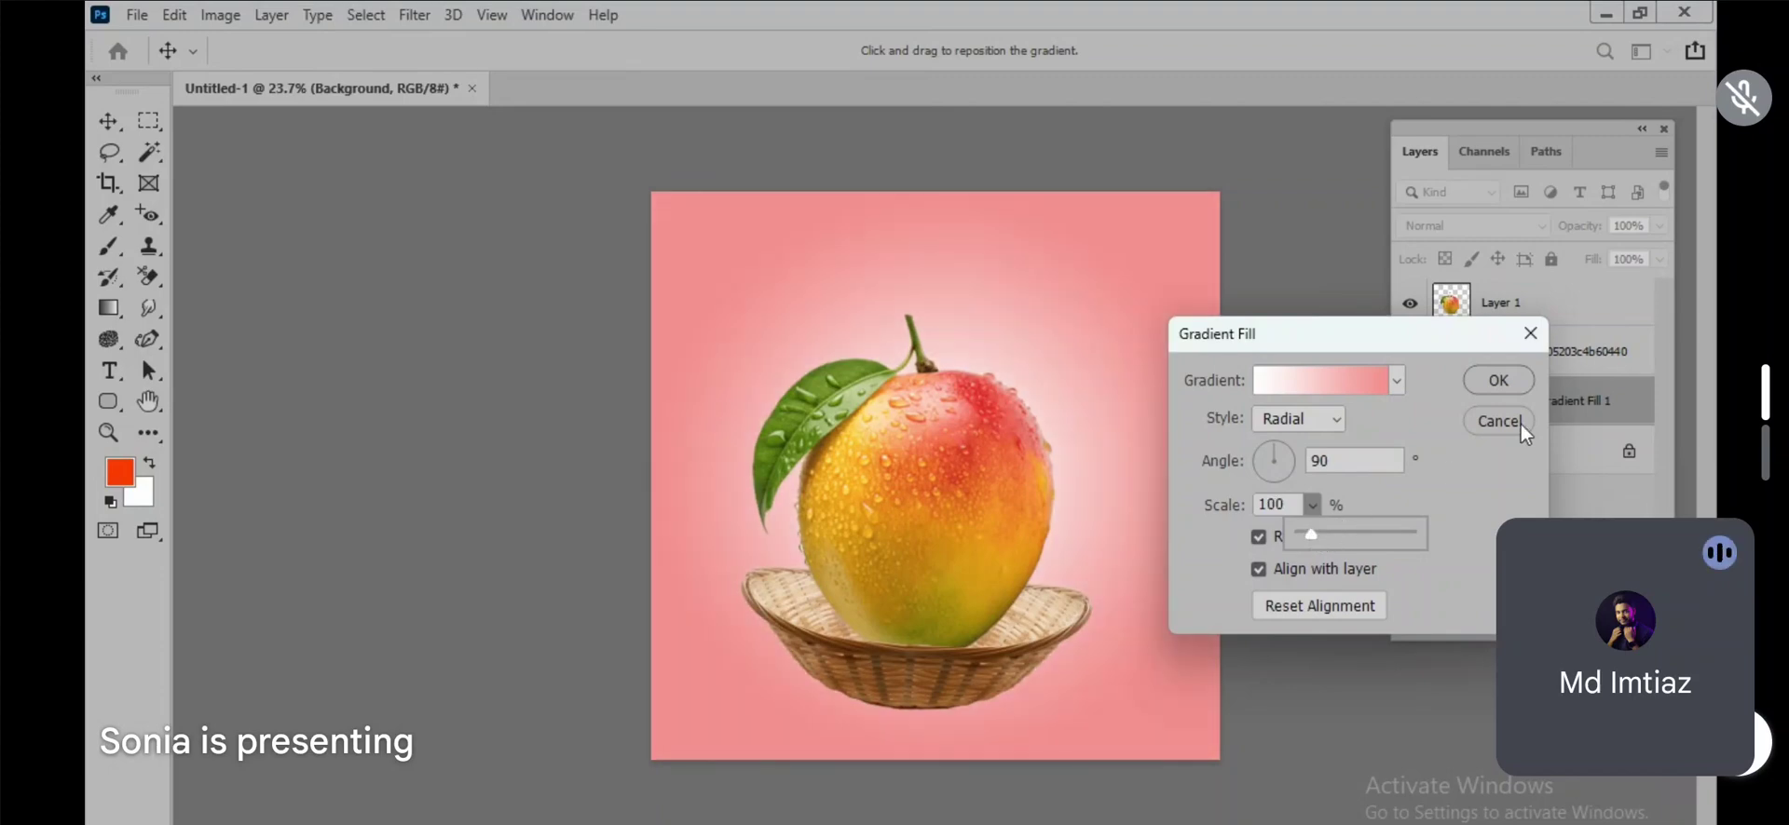
click(1498, 381)
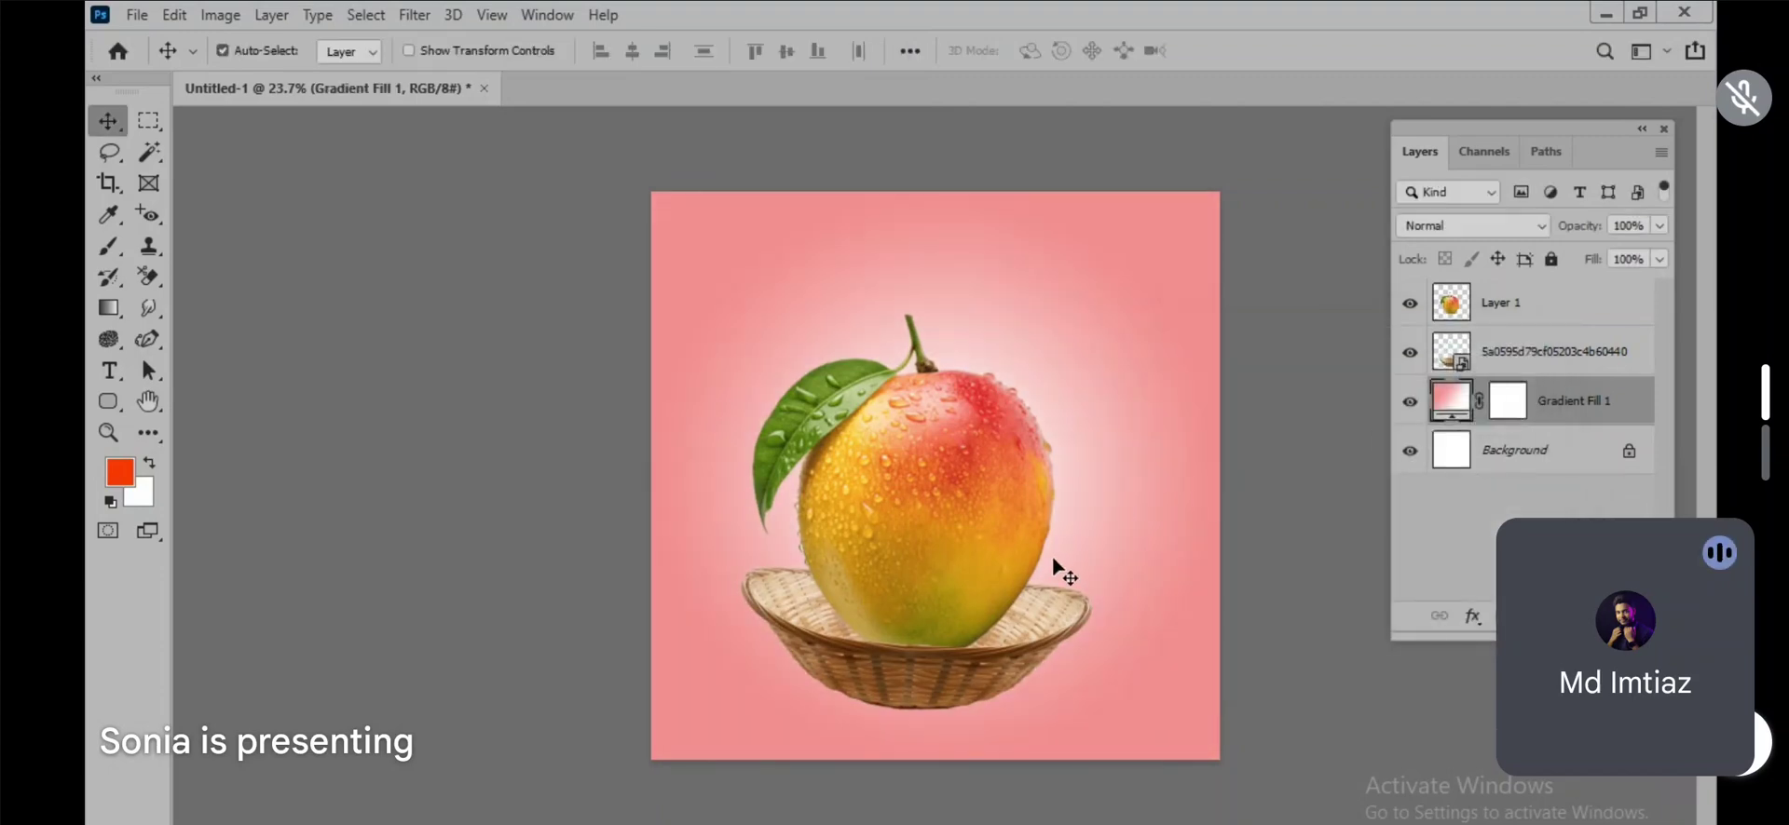
Step: Add a new layer above the gradient fill and choose the Brush tool with black as the foreground color
scroll(876, 727, up, 2)
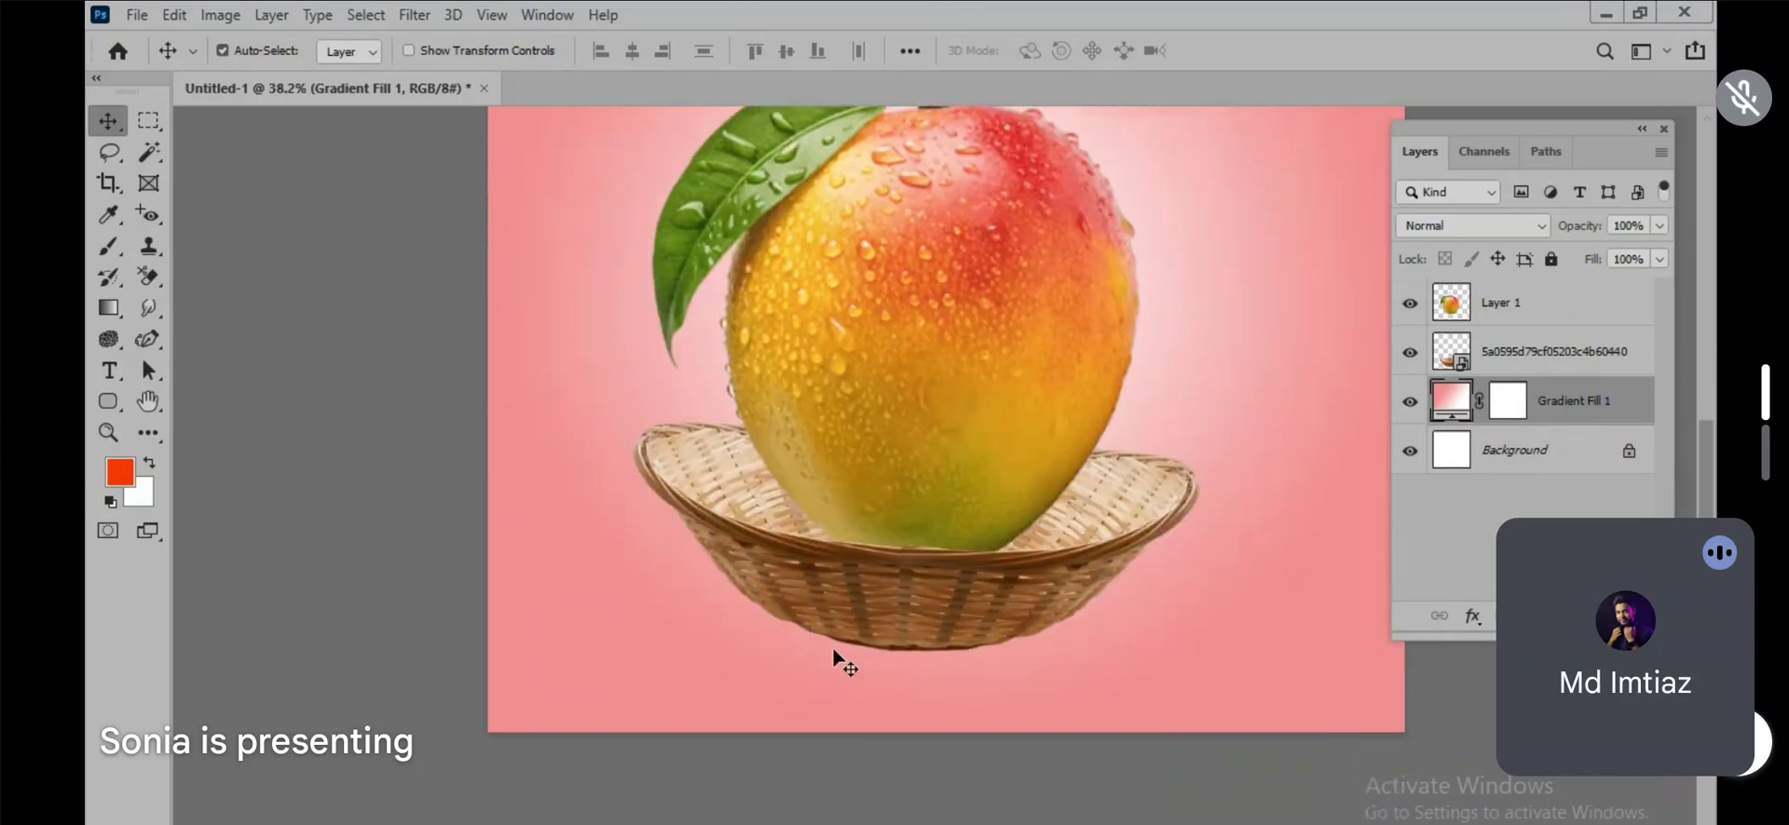
scroll(785, 607, down, 3)
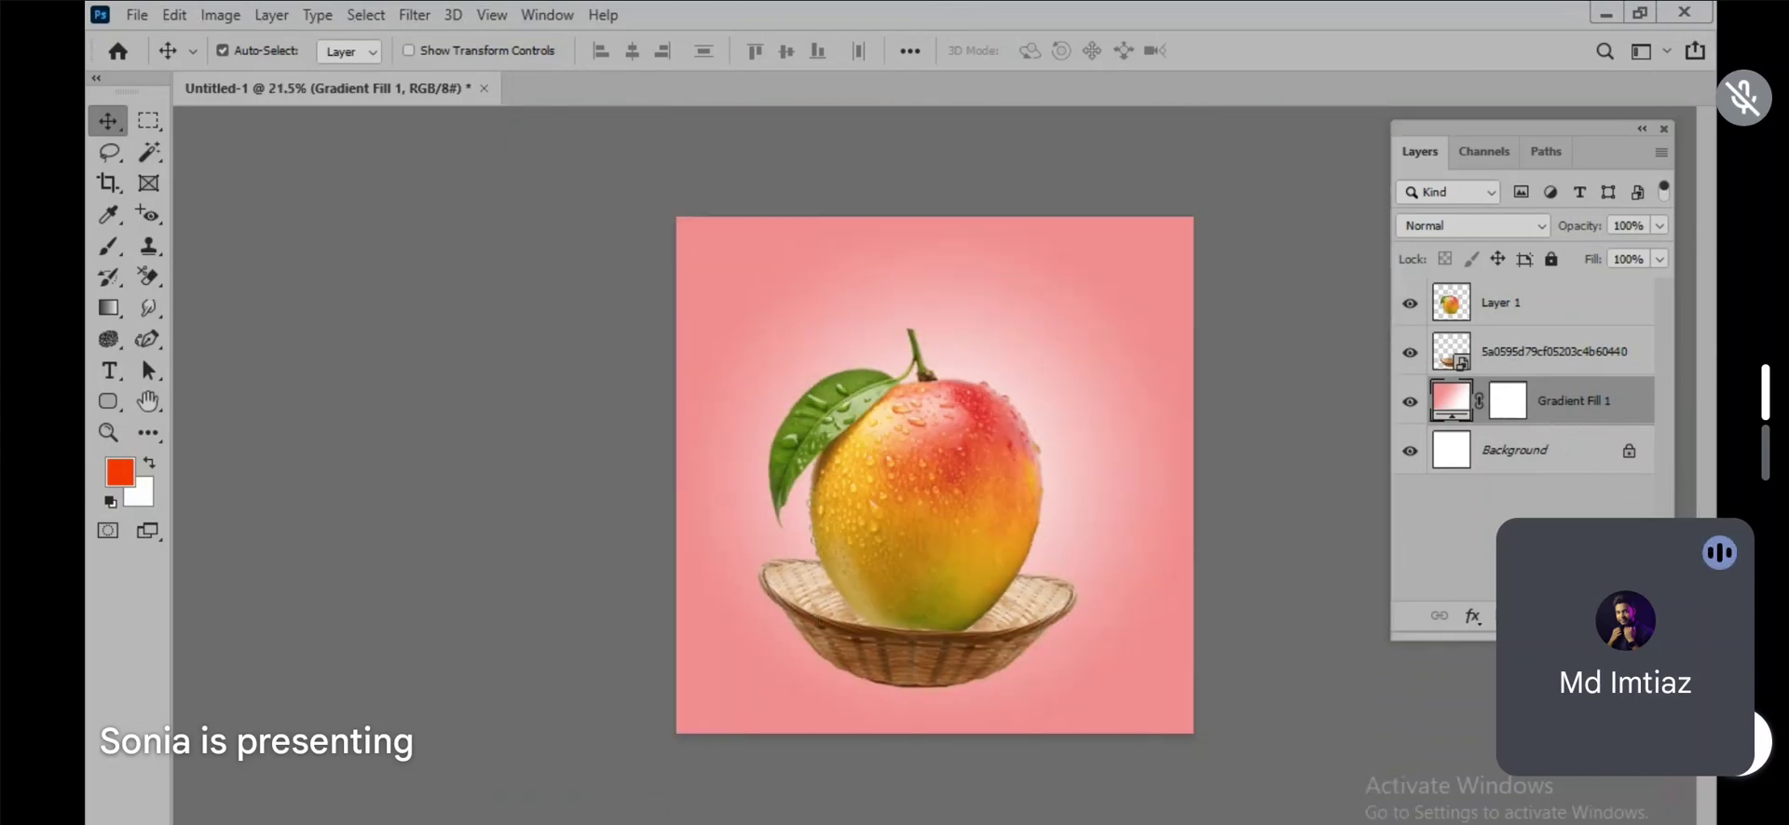
key(ctrl+shift+alt+n)
click(109, 246)
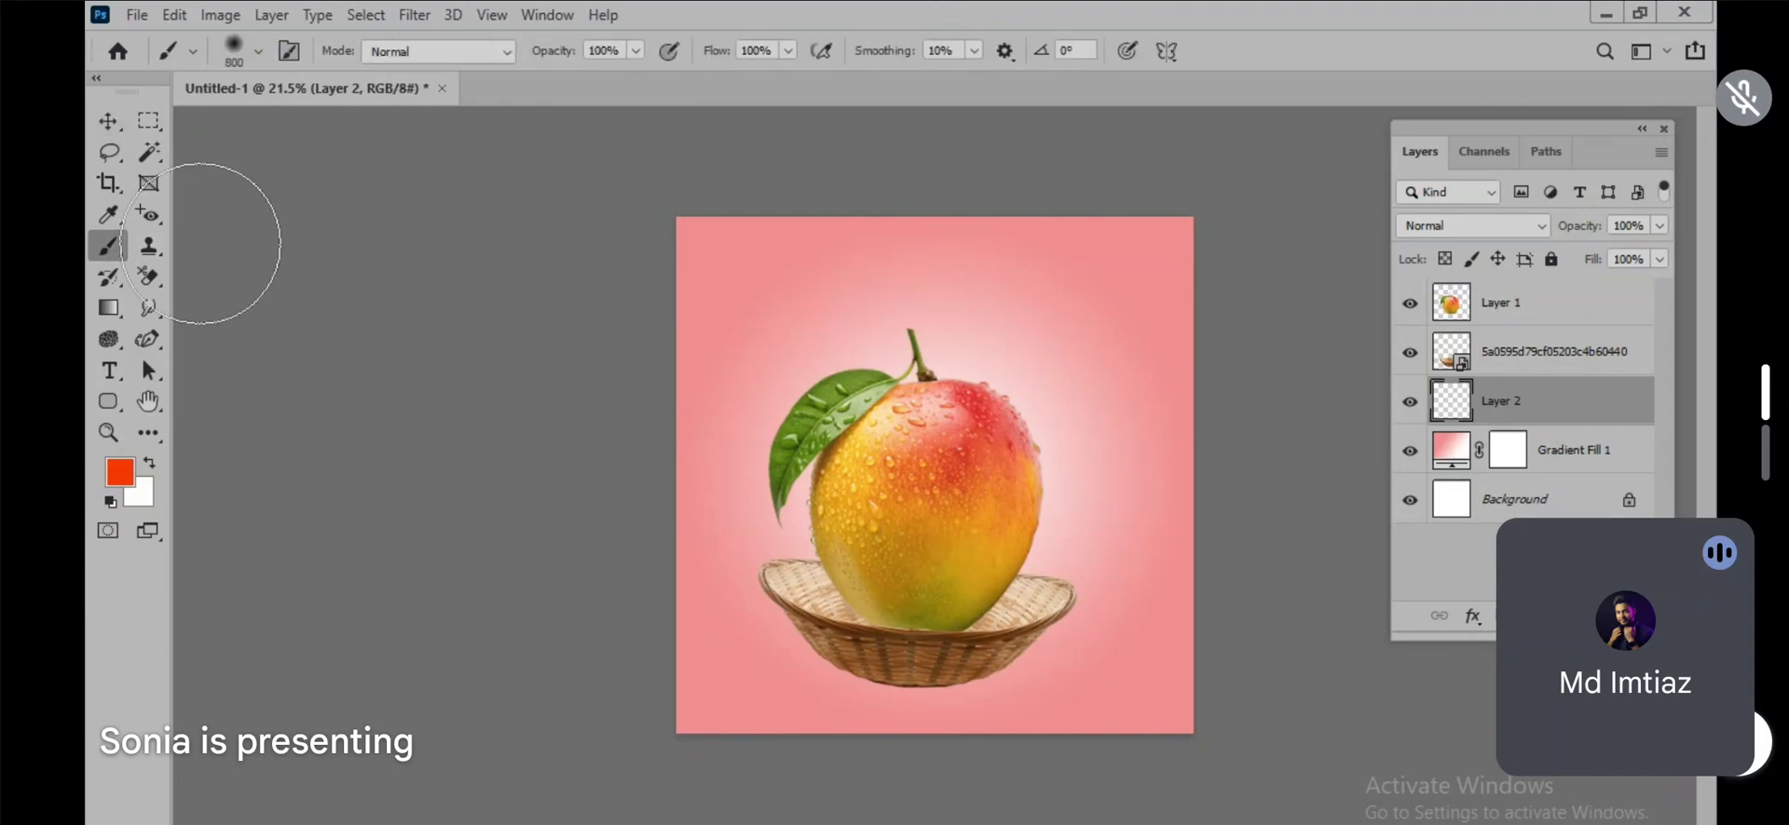
click(118, 481)
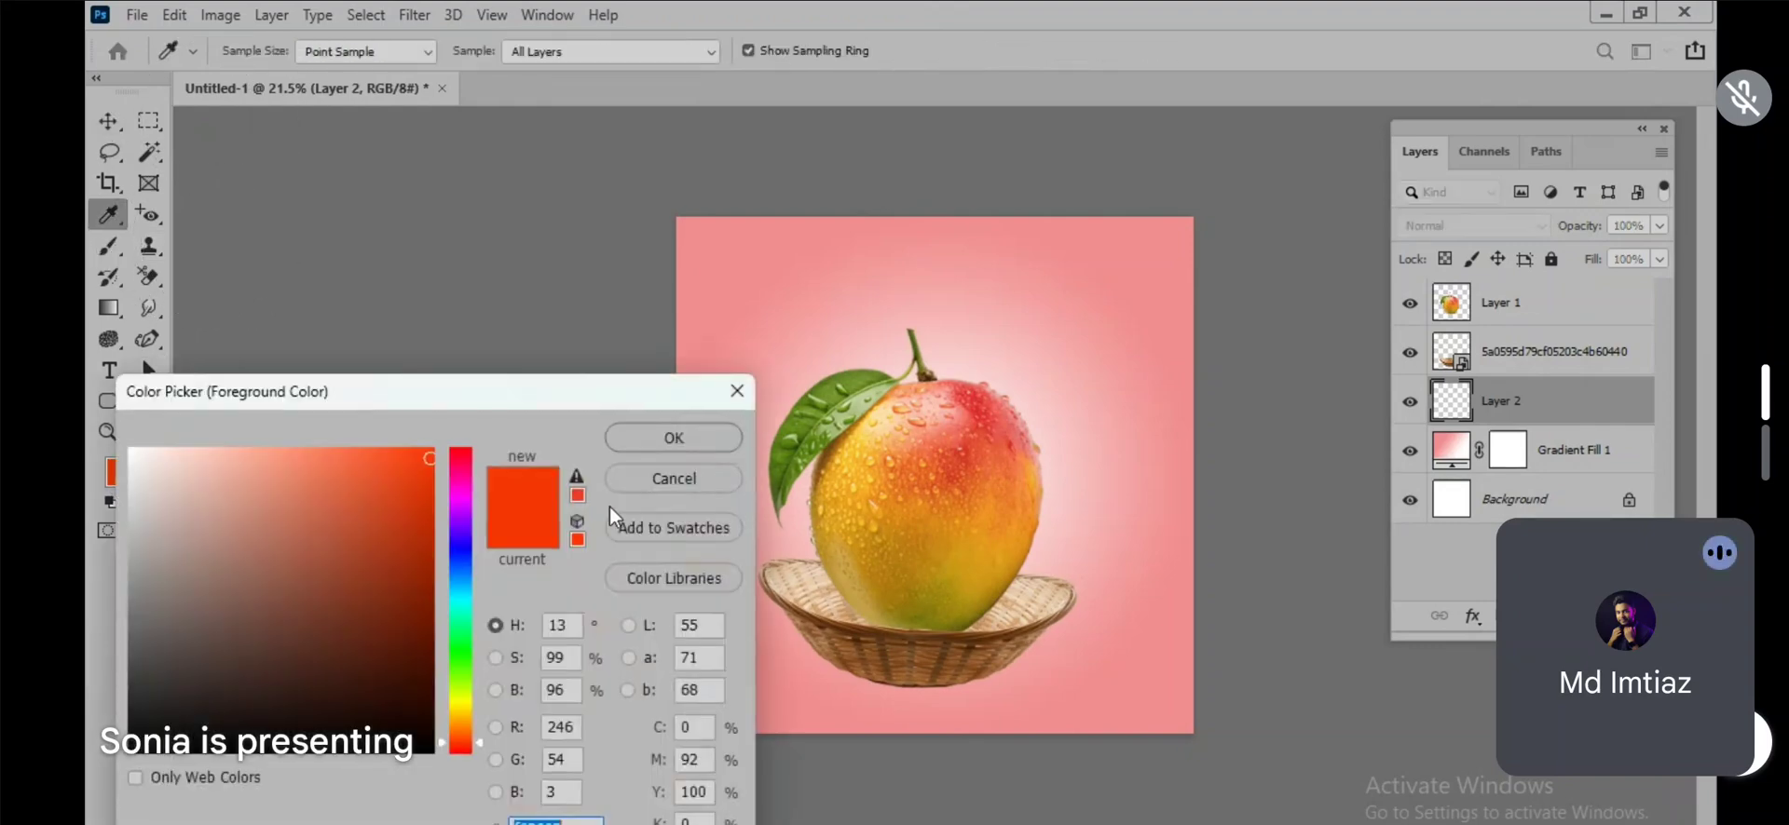
drag(299, 595, 436, 756)
click(641, 441)
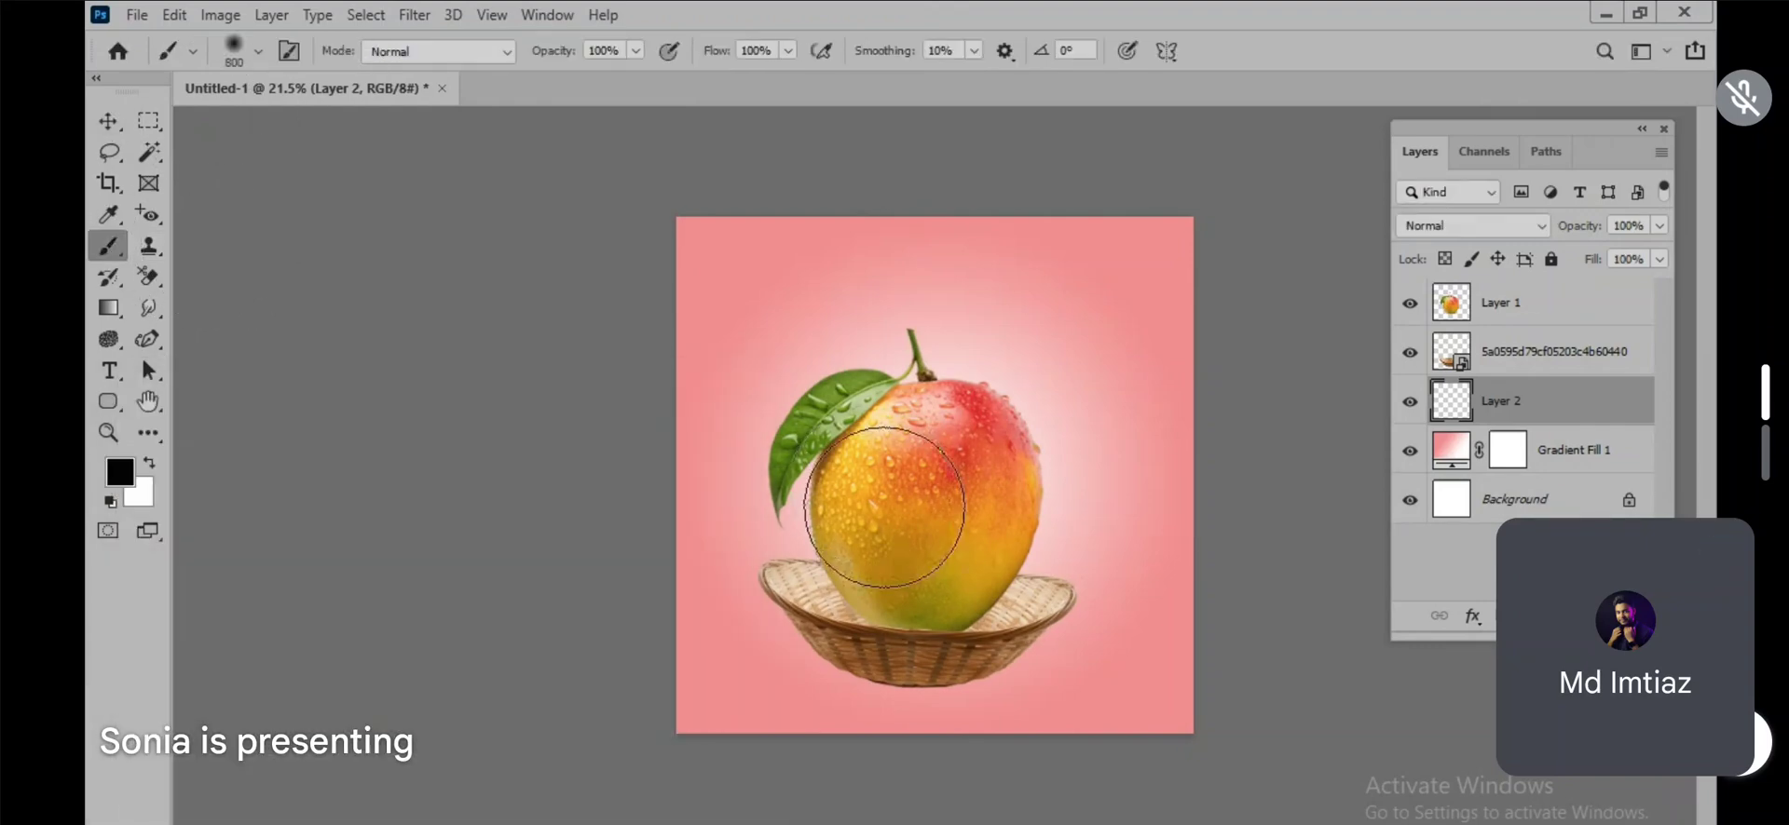
Step: Paint one soft black 800 px dab, flatten it to about 10.7% height and place it beneath the basket as a shadow
click(1005, 407)
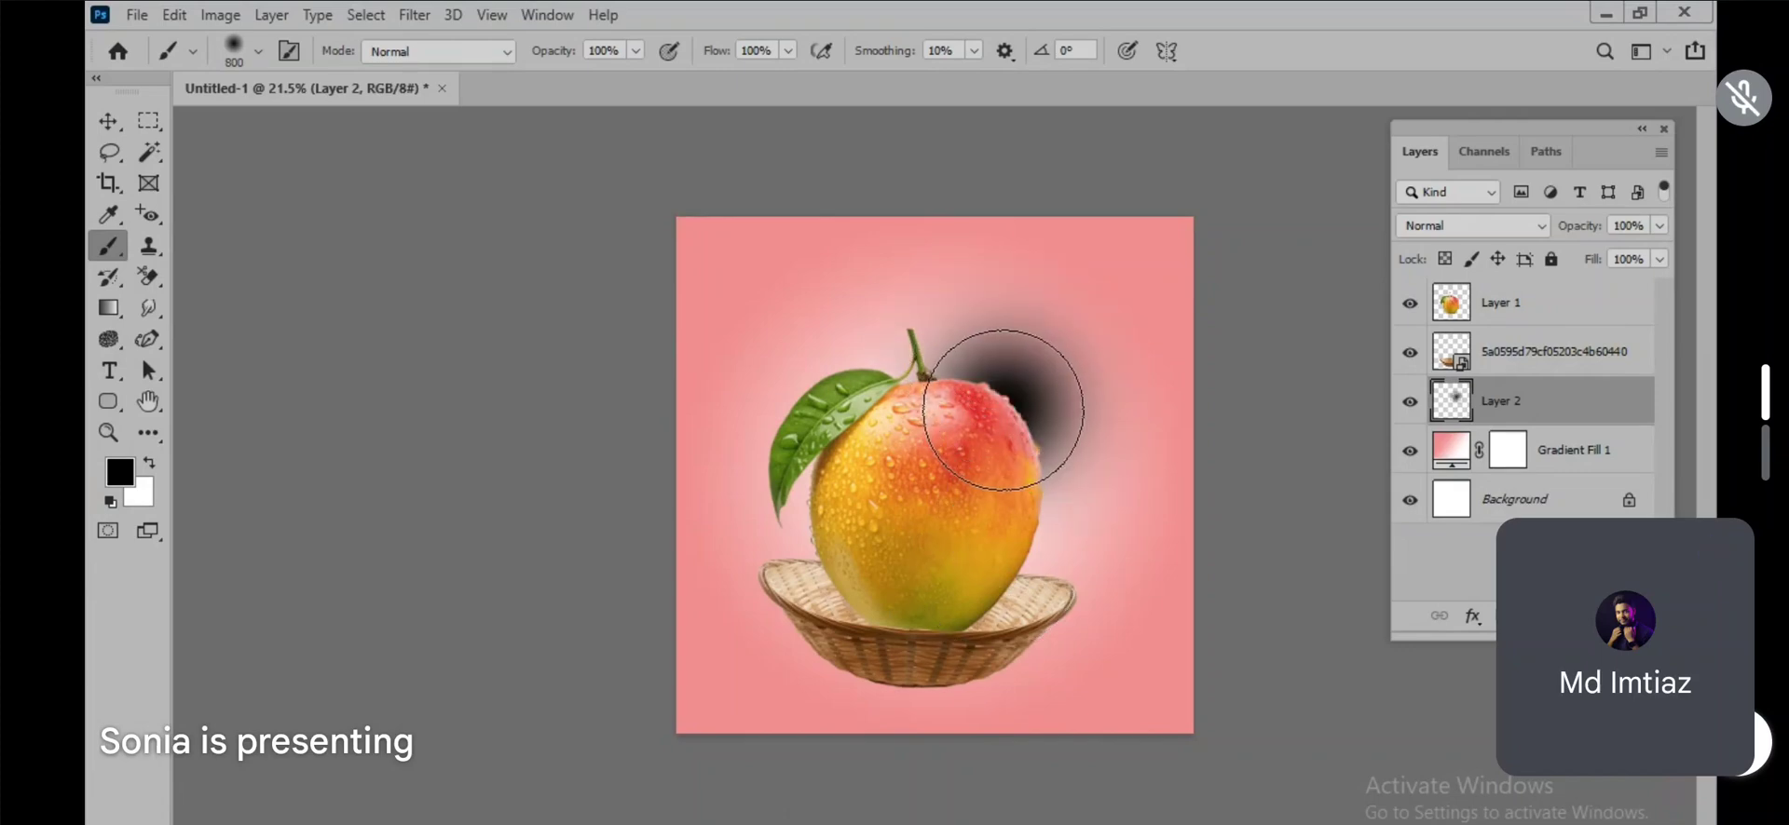
key(ctrl+t)
mouse_move(1012, 240)
mouse_down()
mouse_move(1006, 541)
mouse_move(969, 685)
mouse_up()
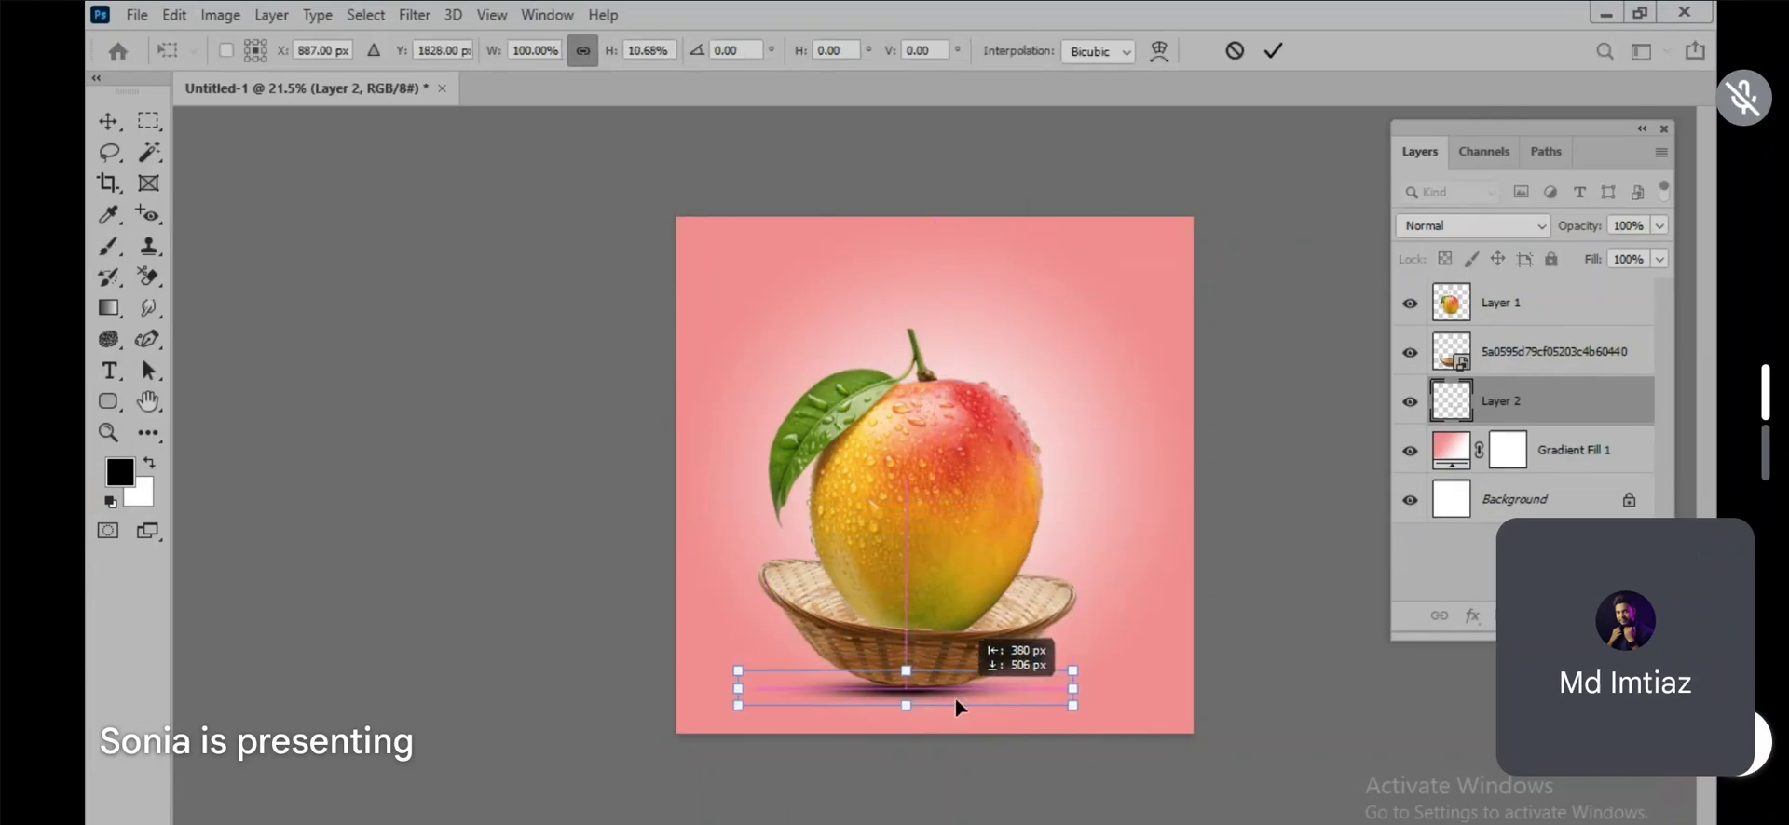
key(Return)
click(109, 121)
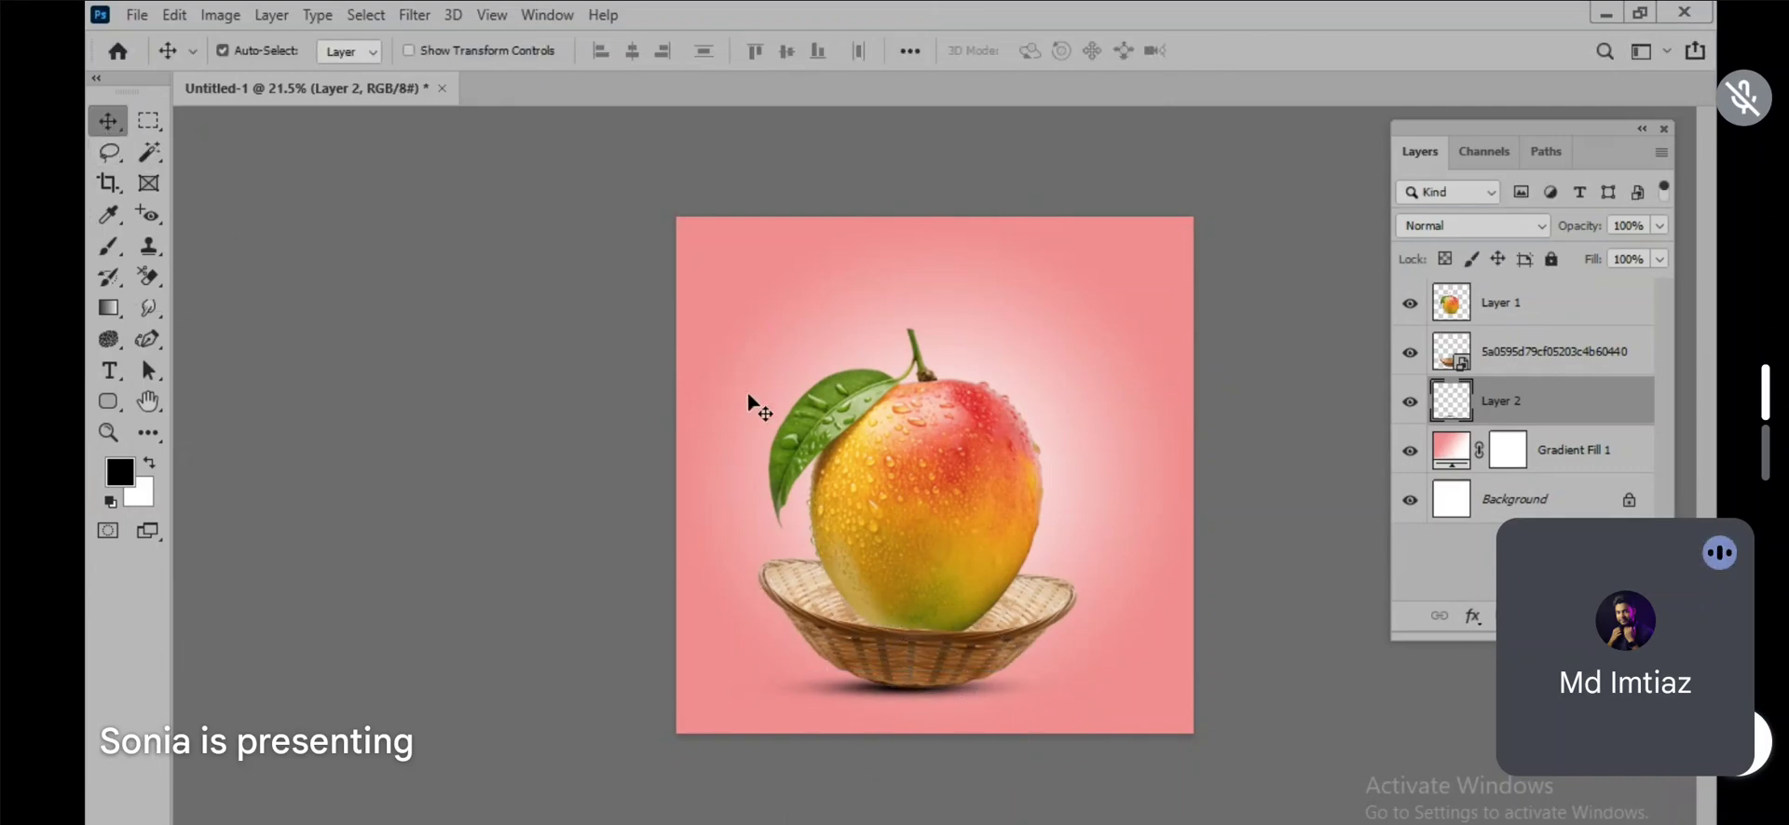
Step: Select the mango layer and open the Water Splash group among the Brush tool's presets
scroll(1009, 399, up, 5)
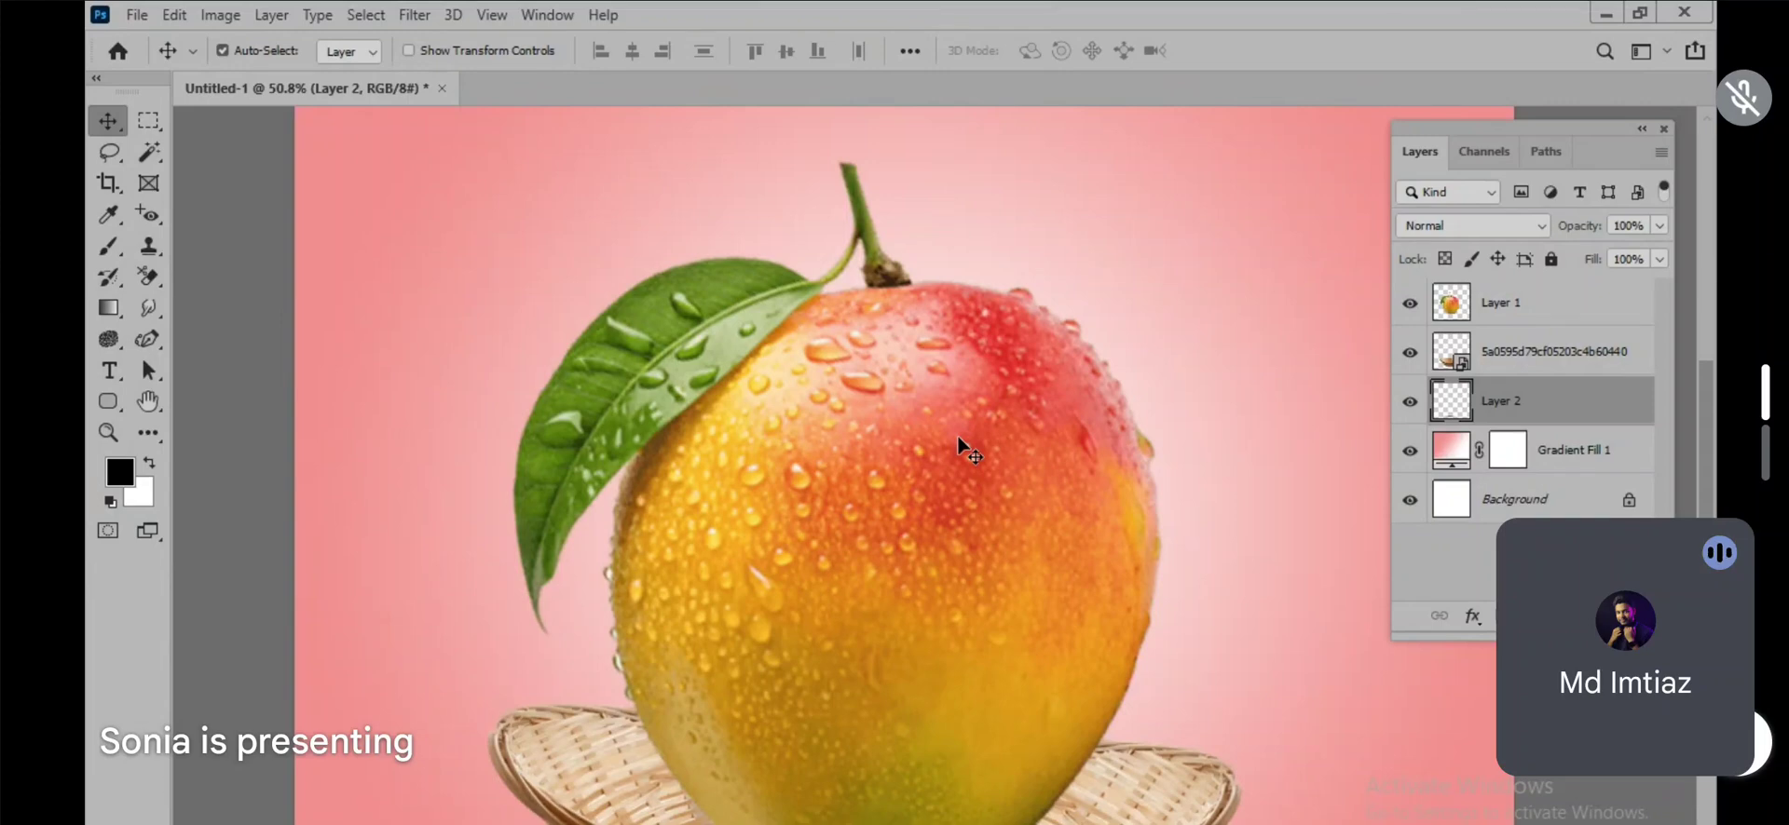
scroll(1000, 501, down, 4)
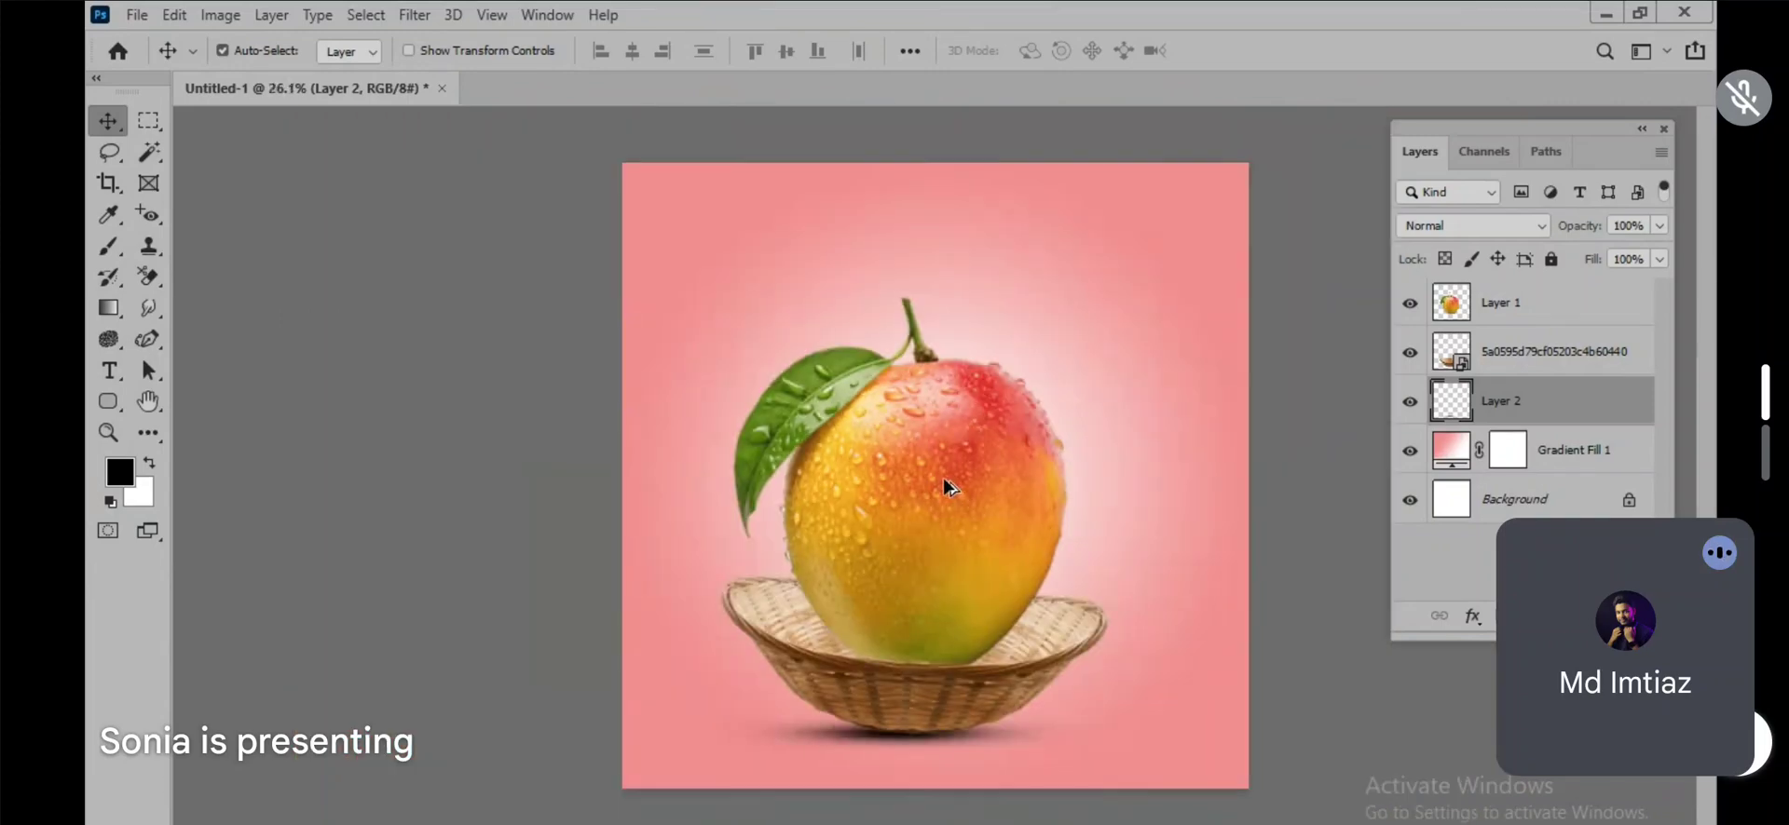
scroll(1036, 425, up, 1)
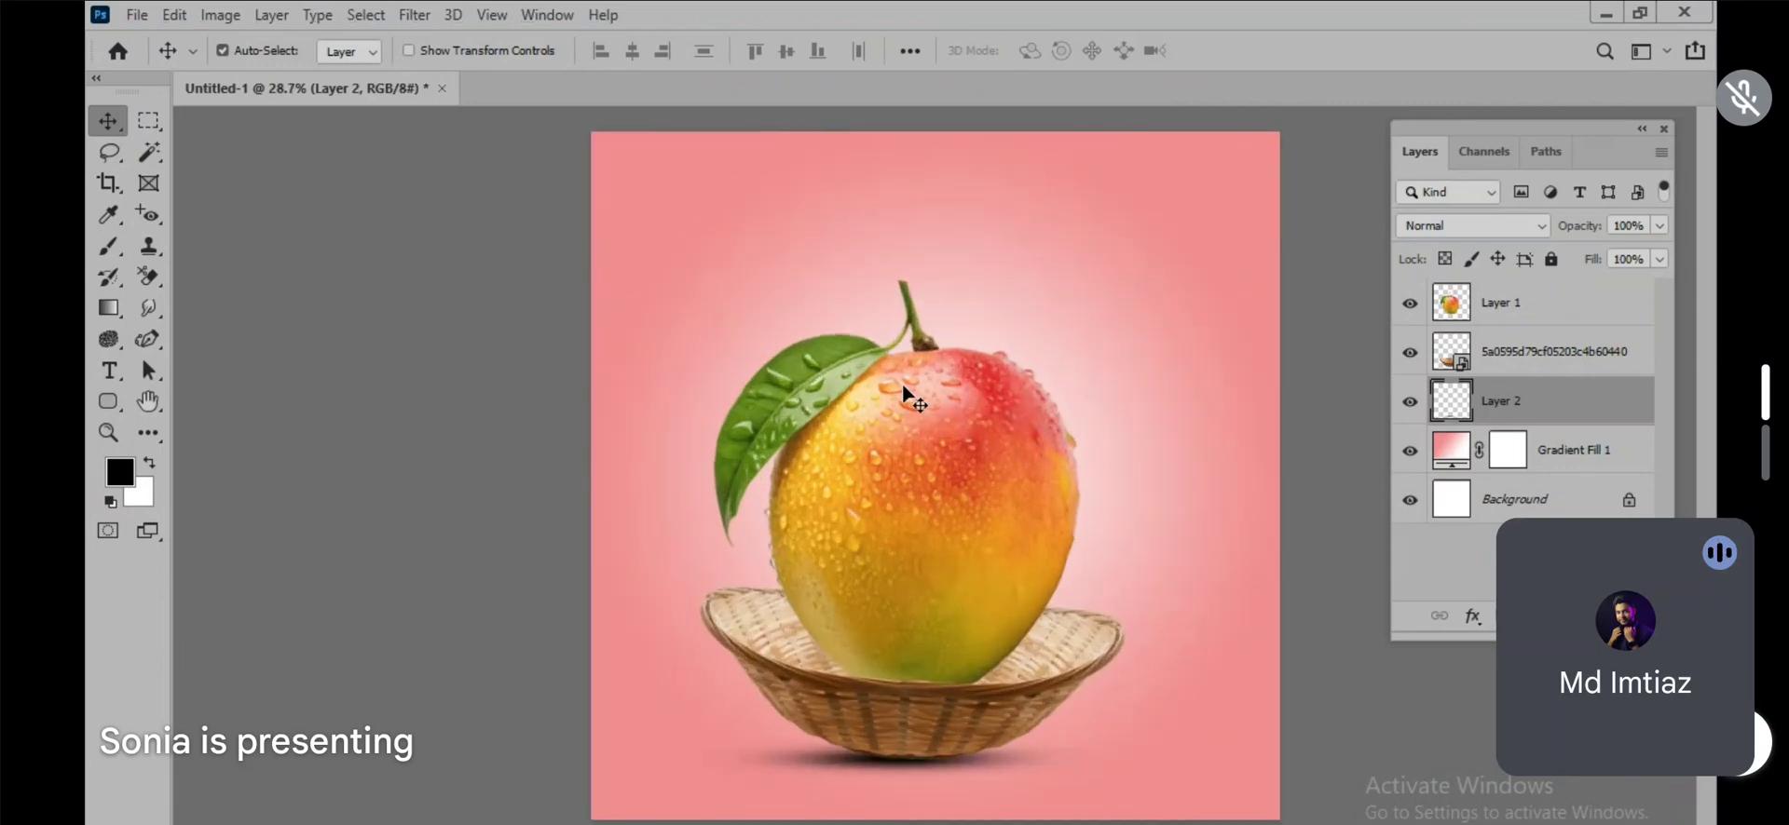
click(1525, 322)
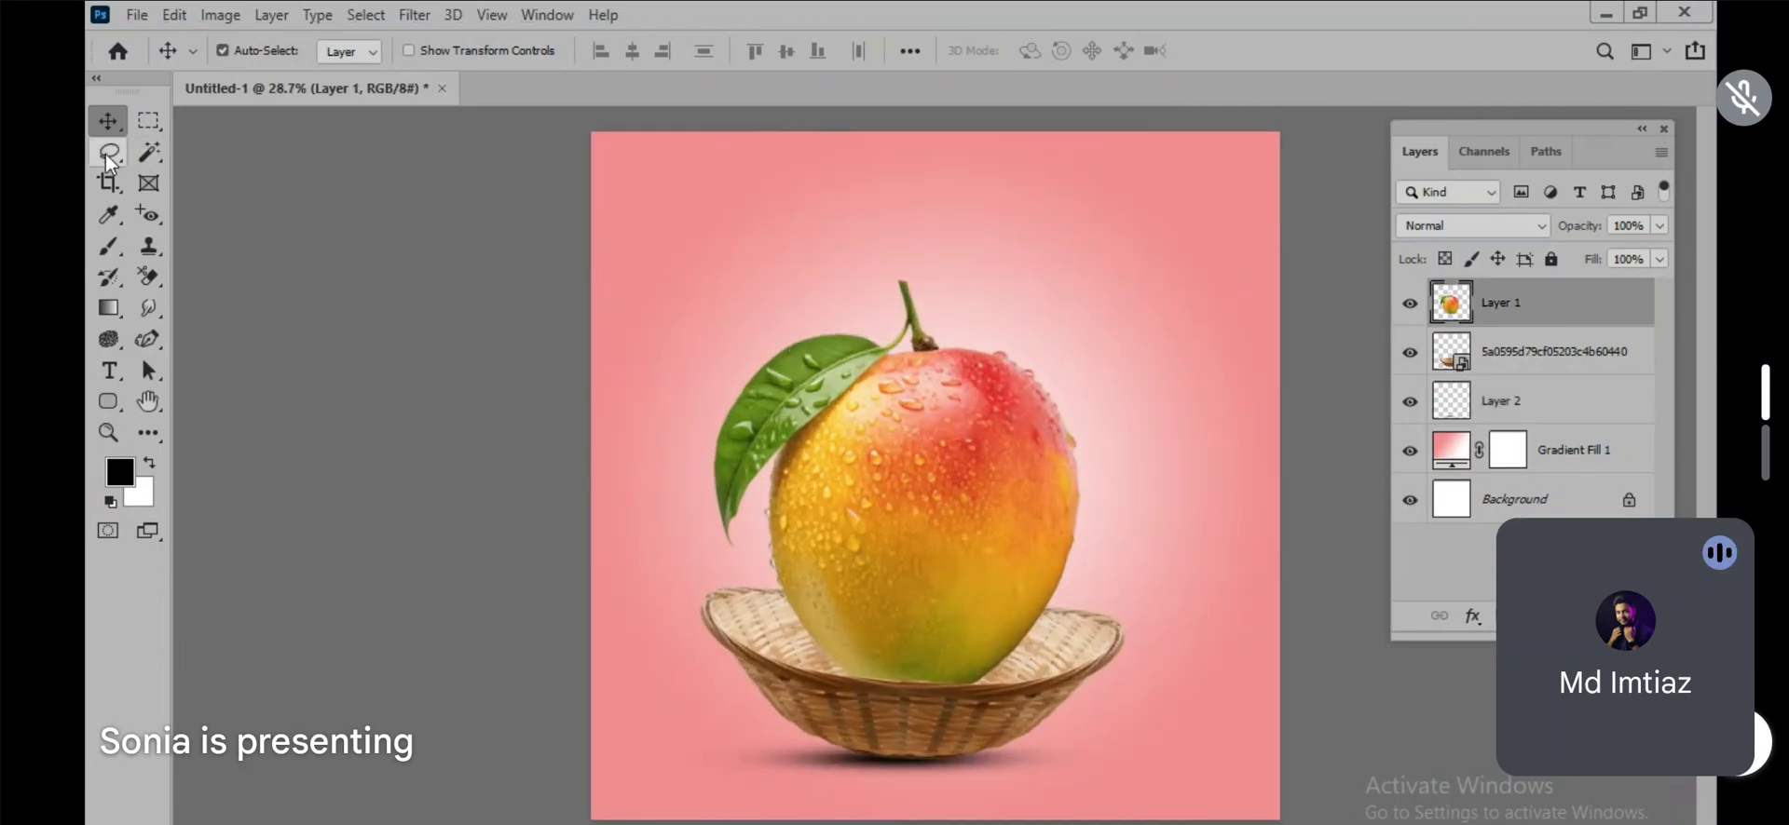
click(108, 247)
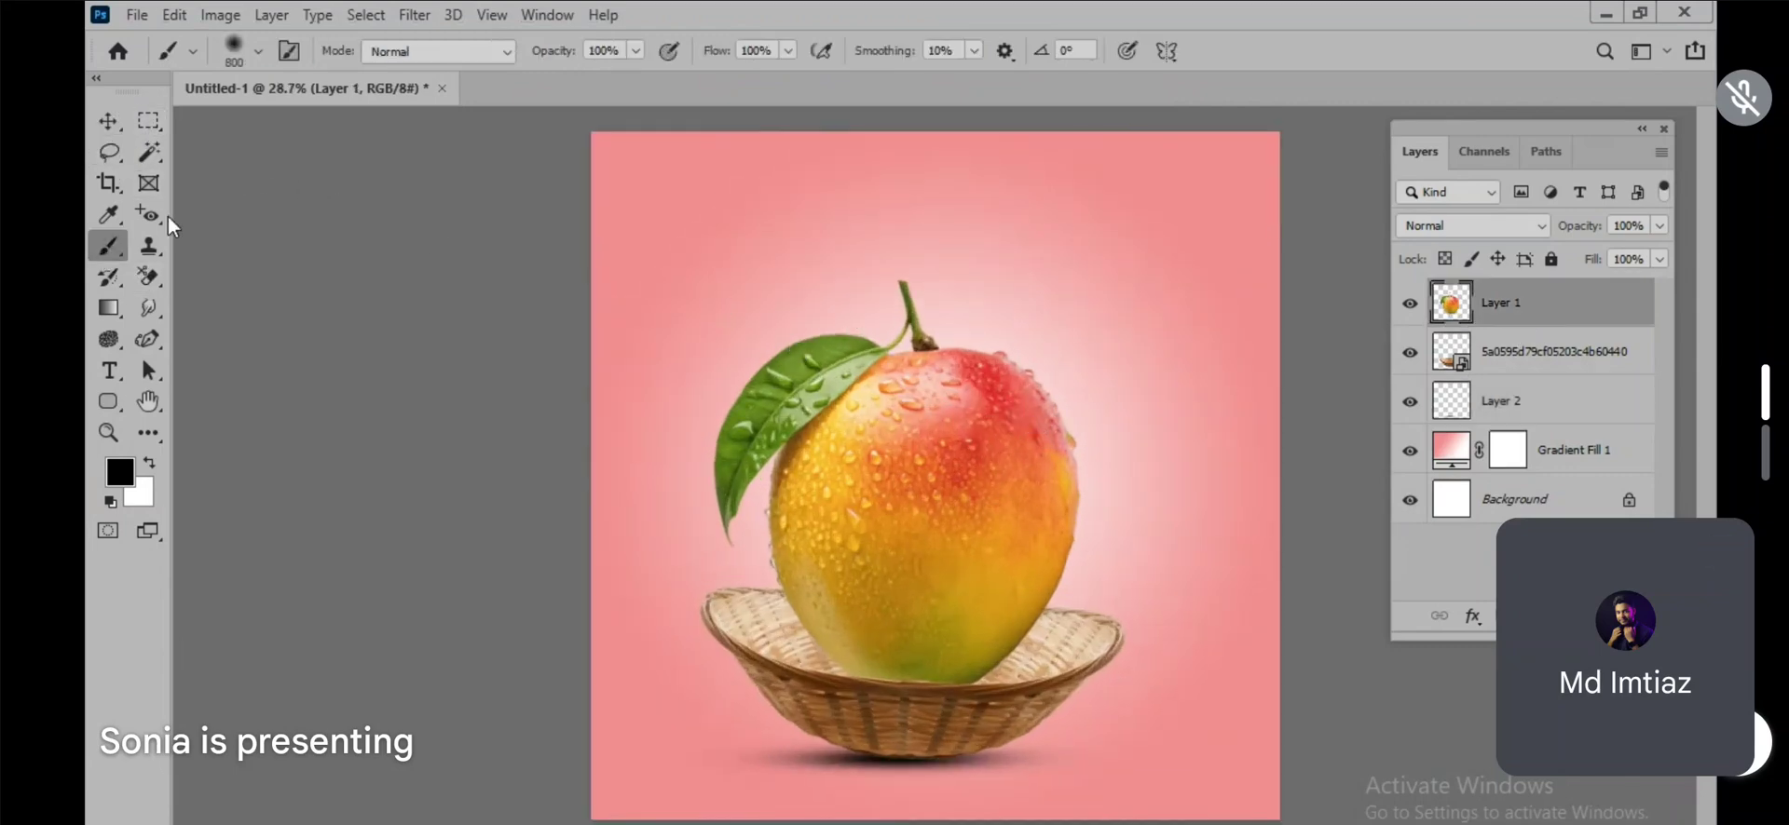
click(235, 52)
scroll(160, 697, down, 2)
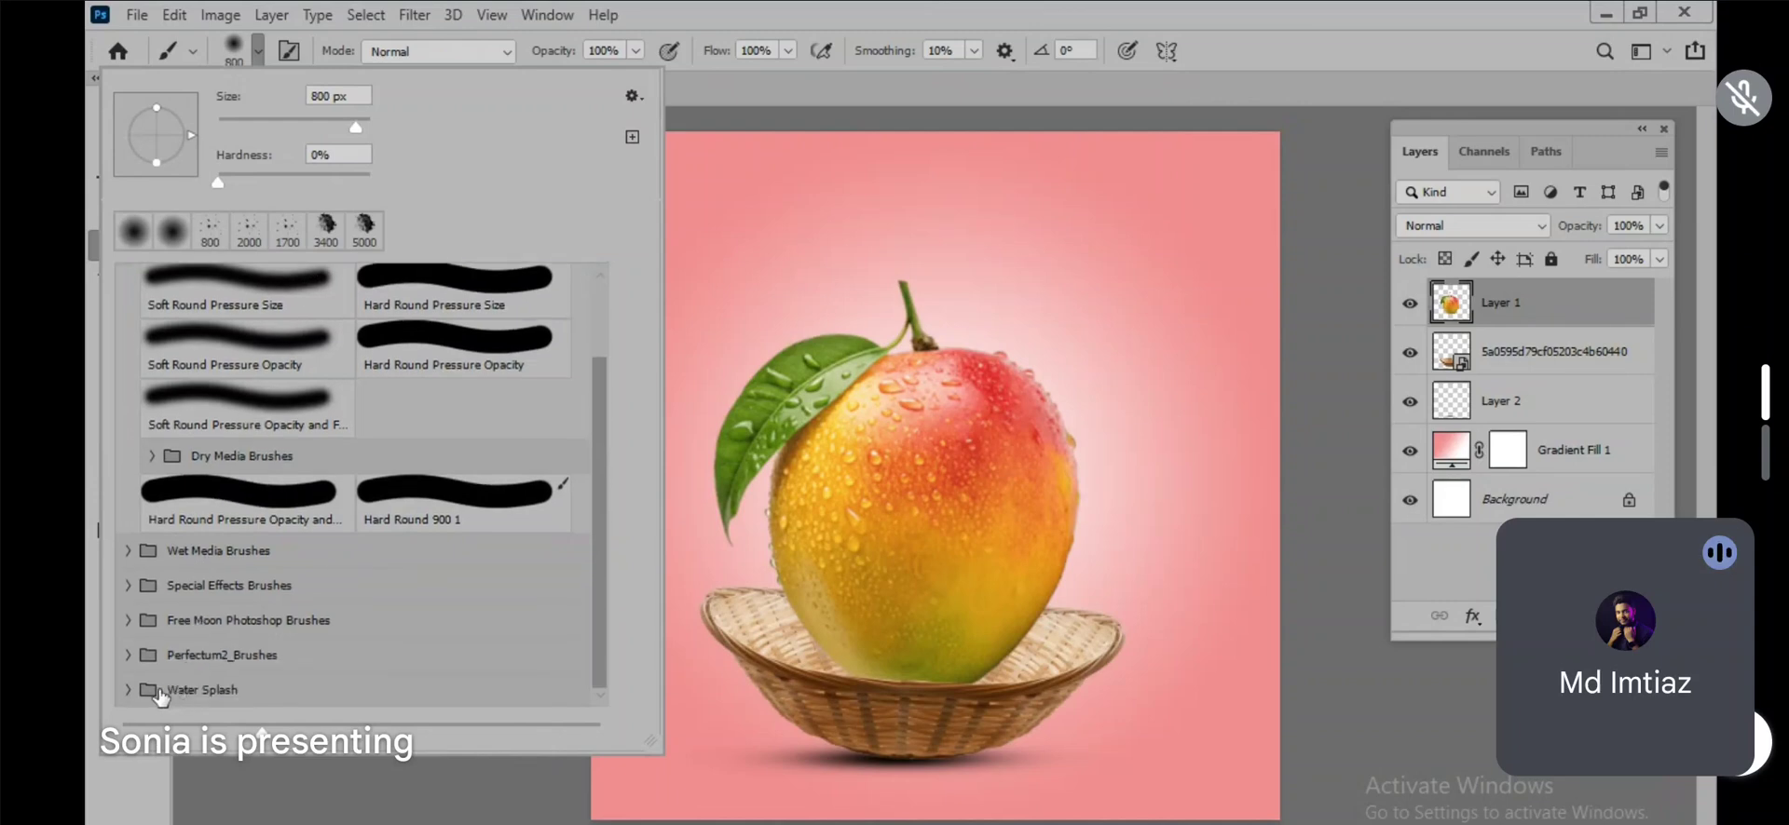
click(129, 691)
scroll(270, 633, down, 5)
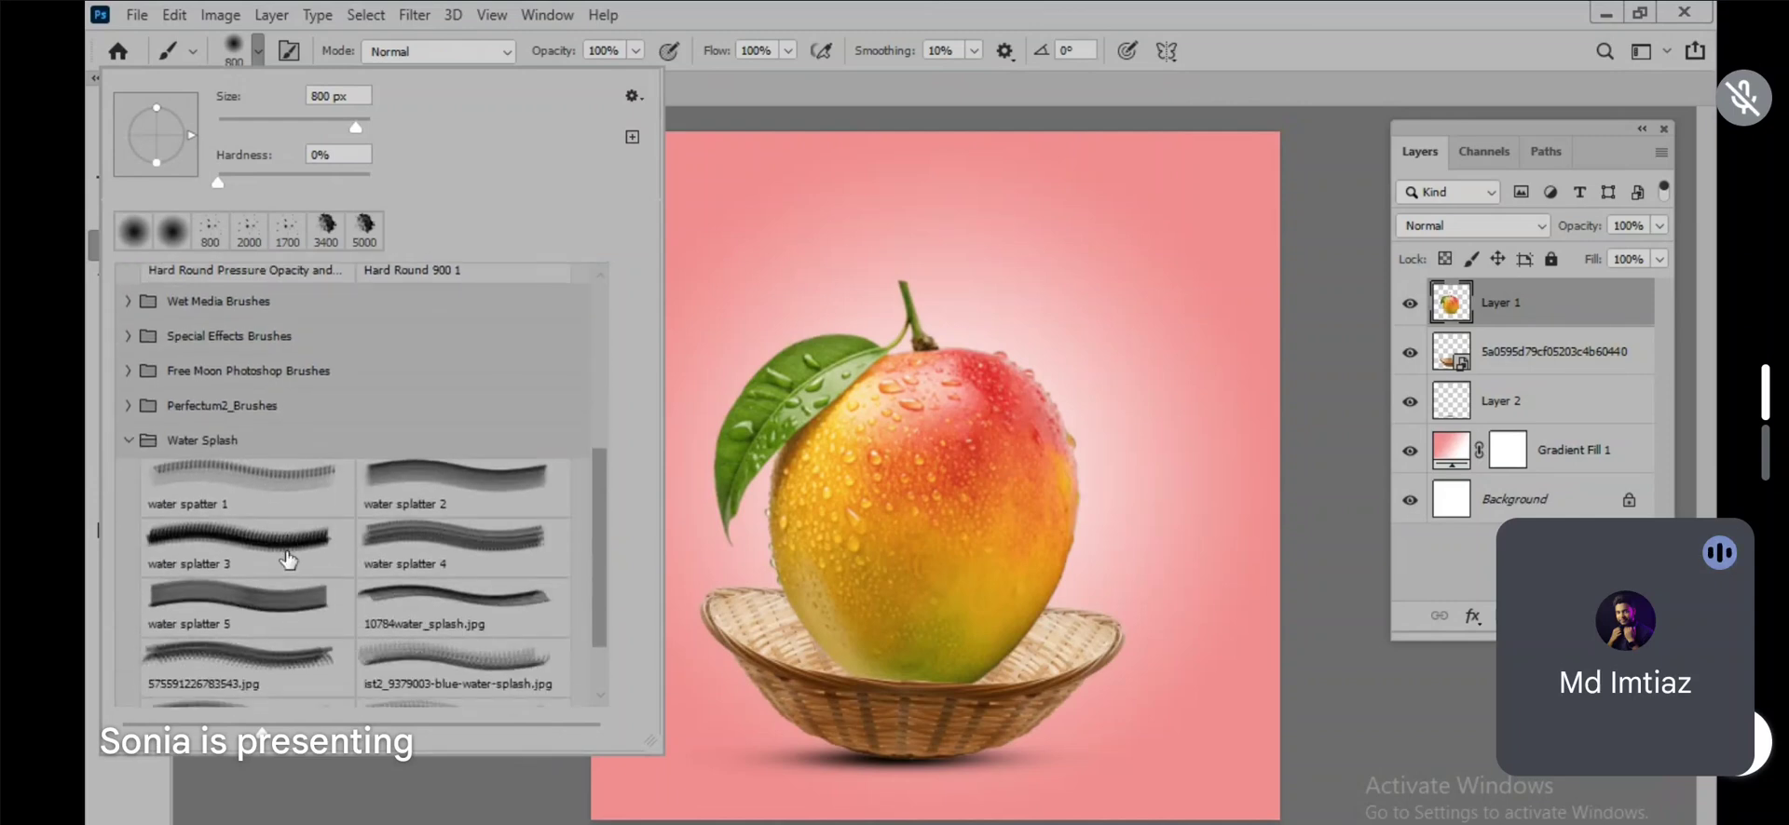
Step: Try several brushes from the Water Splash group and choose water splatter 3
click(239, 641)
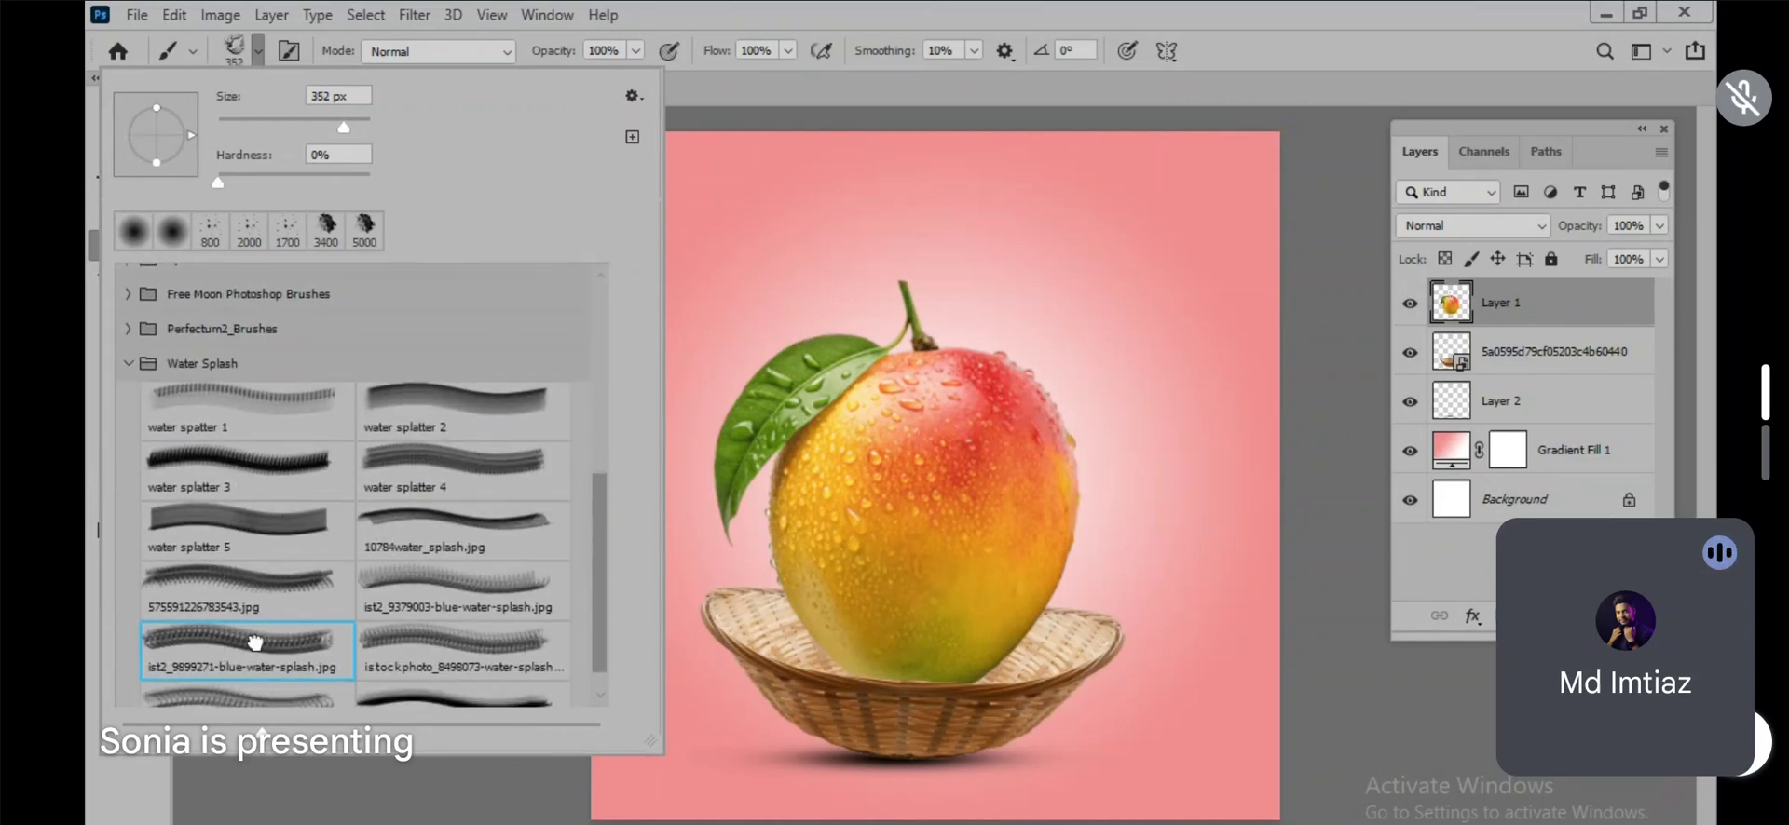
click(458, 592)
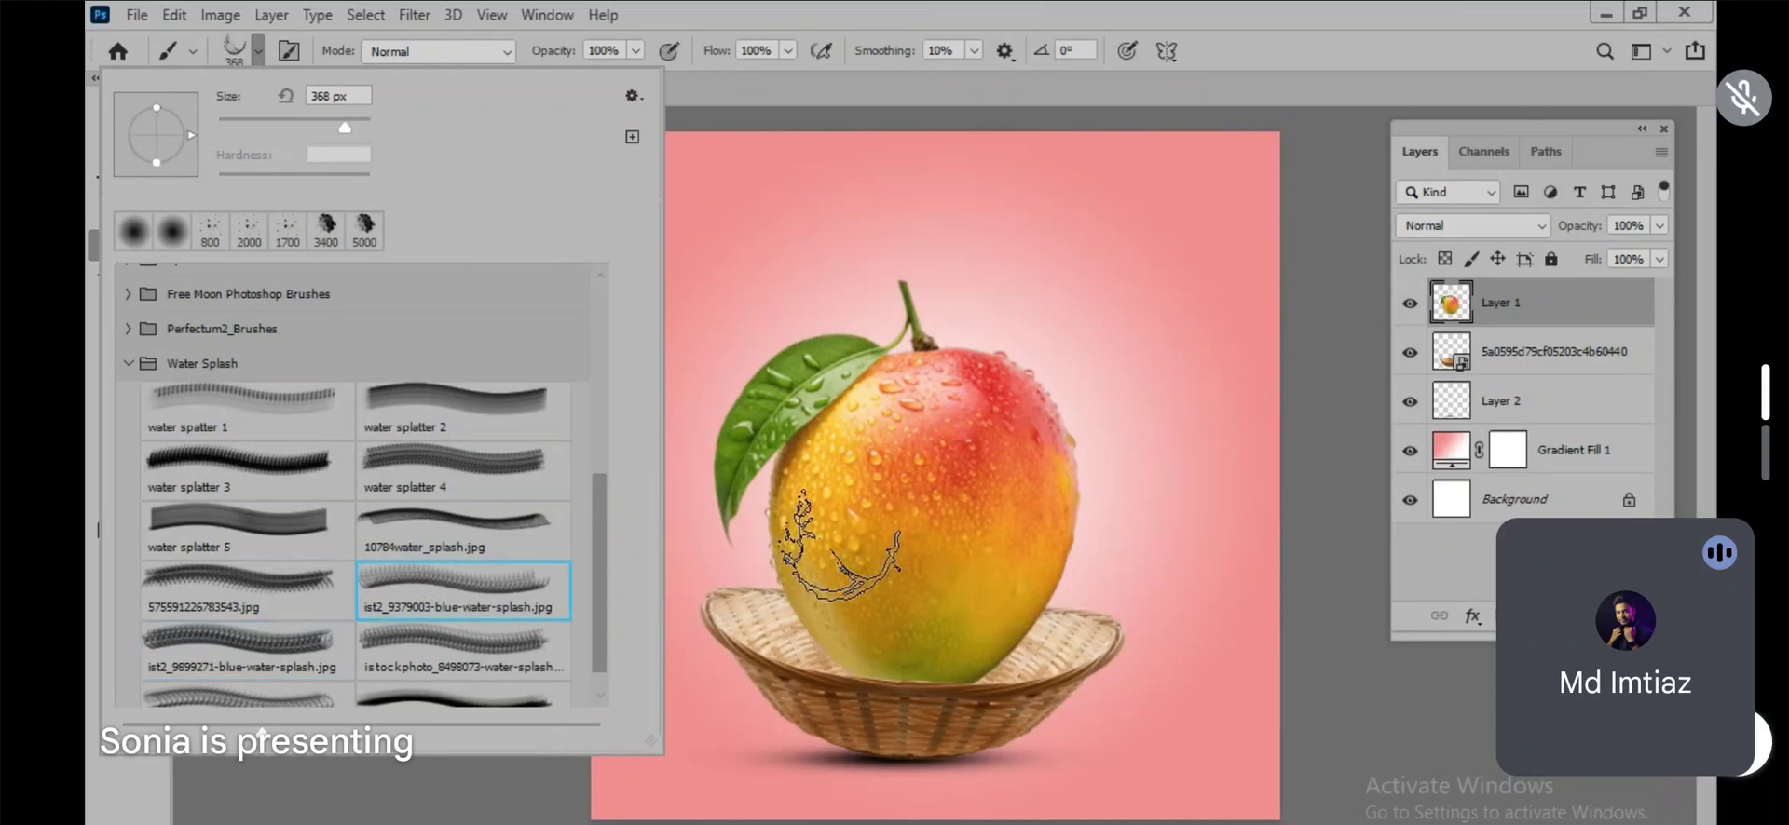
click(467, 514)
click(507, 463)
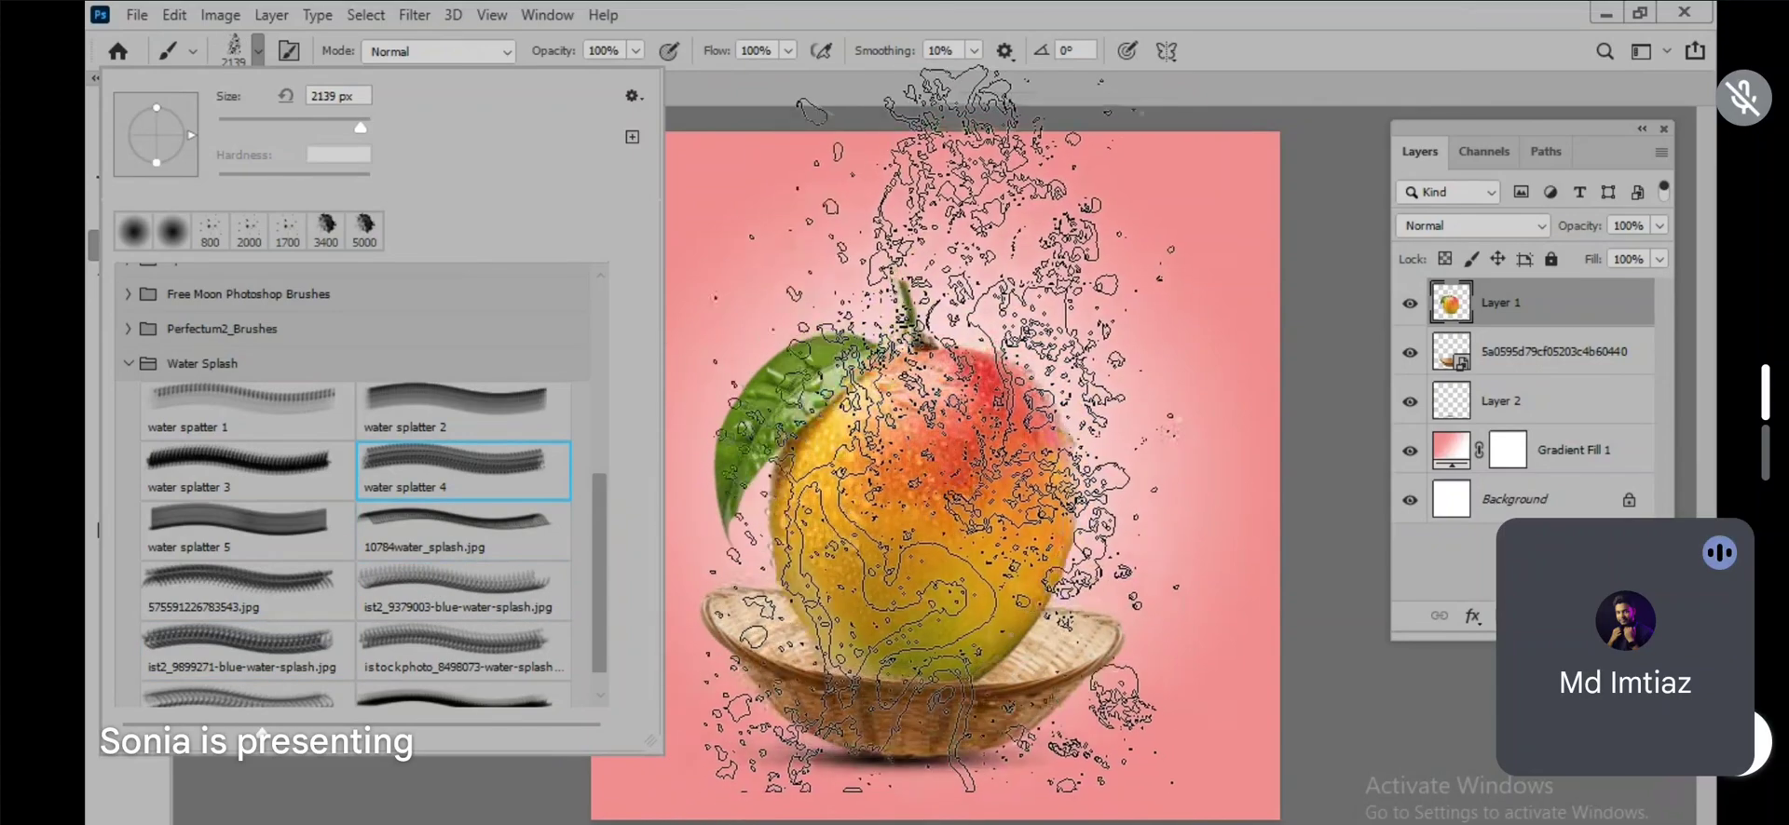
click(402, 647)
scroll(186, 643, down, 1)
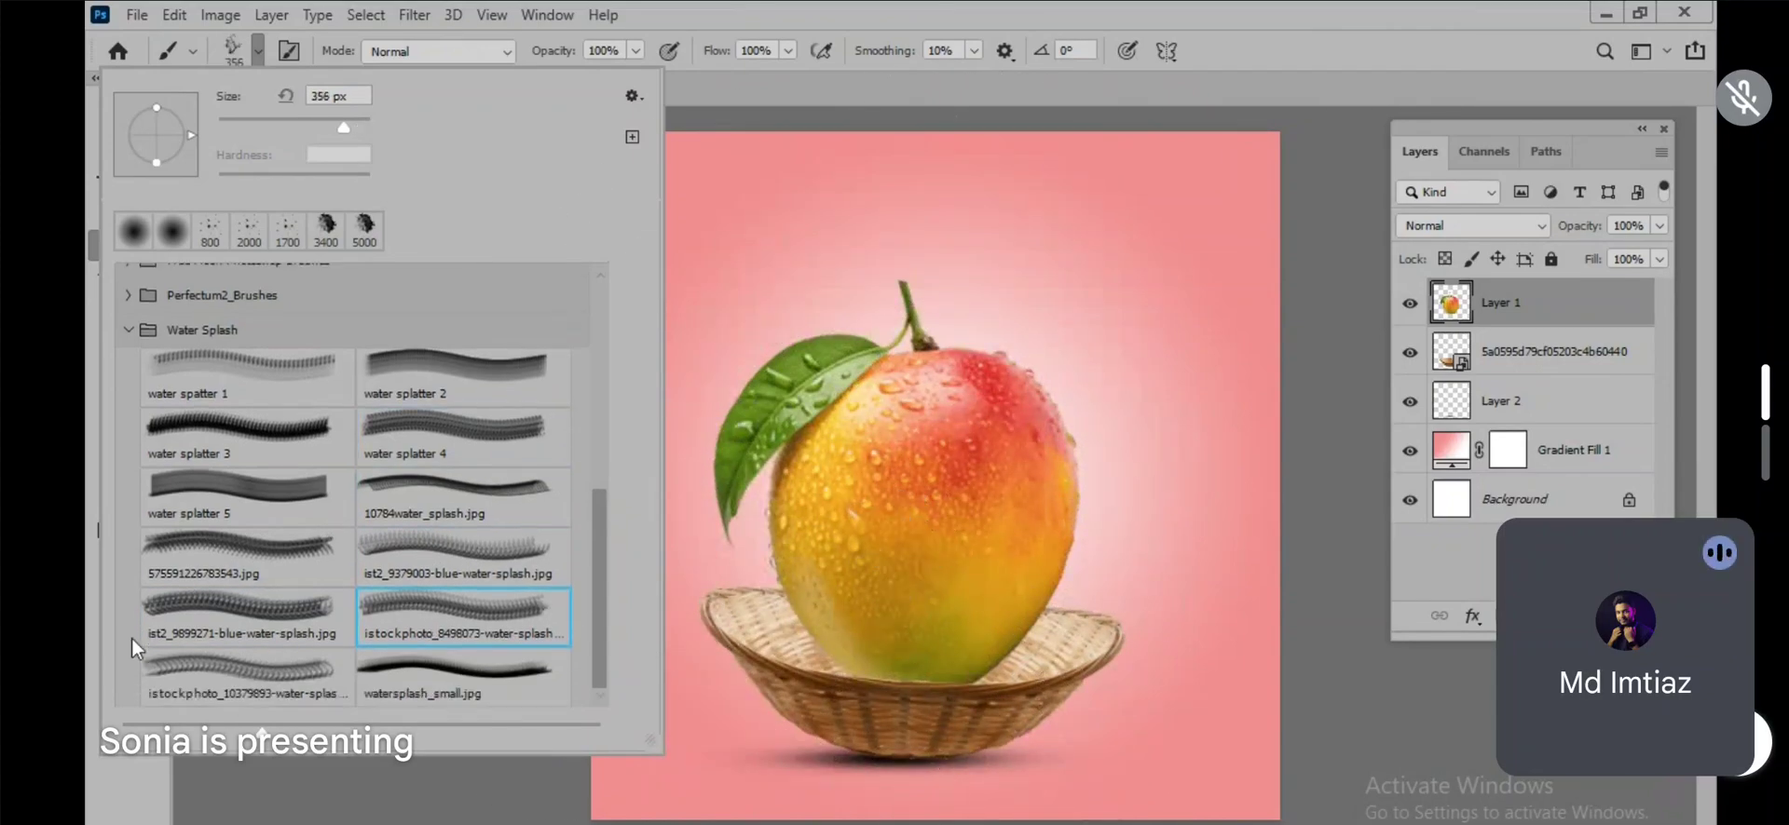
click(228, 615)
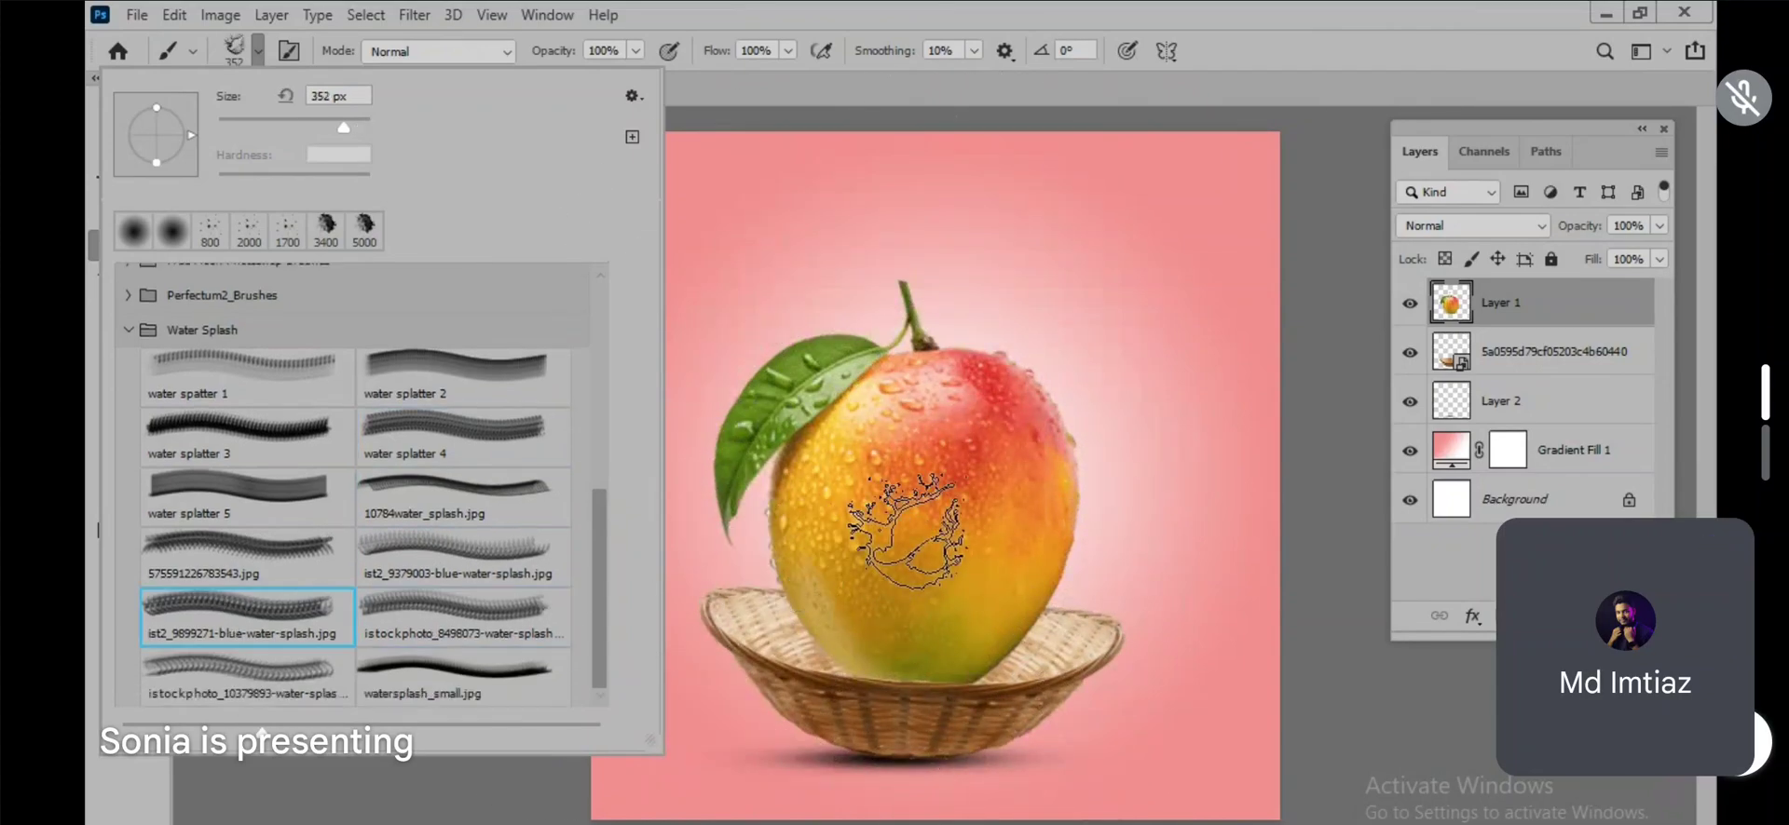
click(244, 677)
click(434, 666)
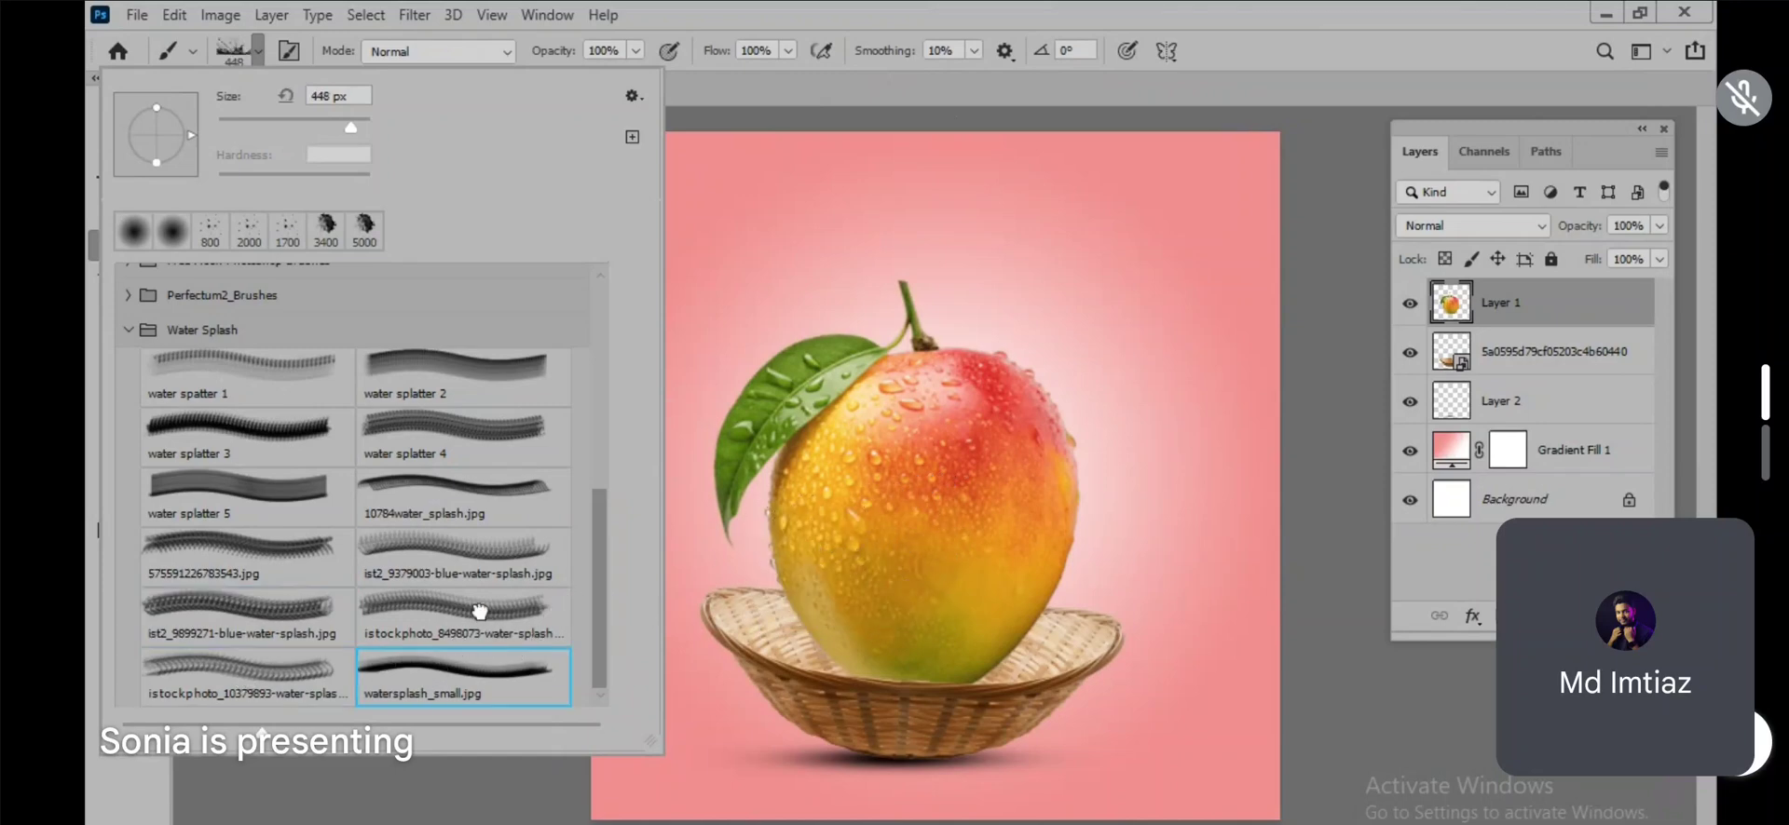
click(415, 611)
click(201, 442)
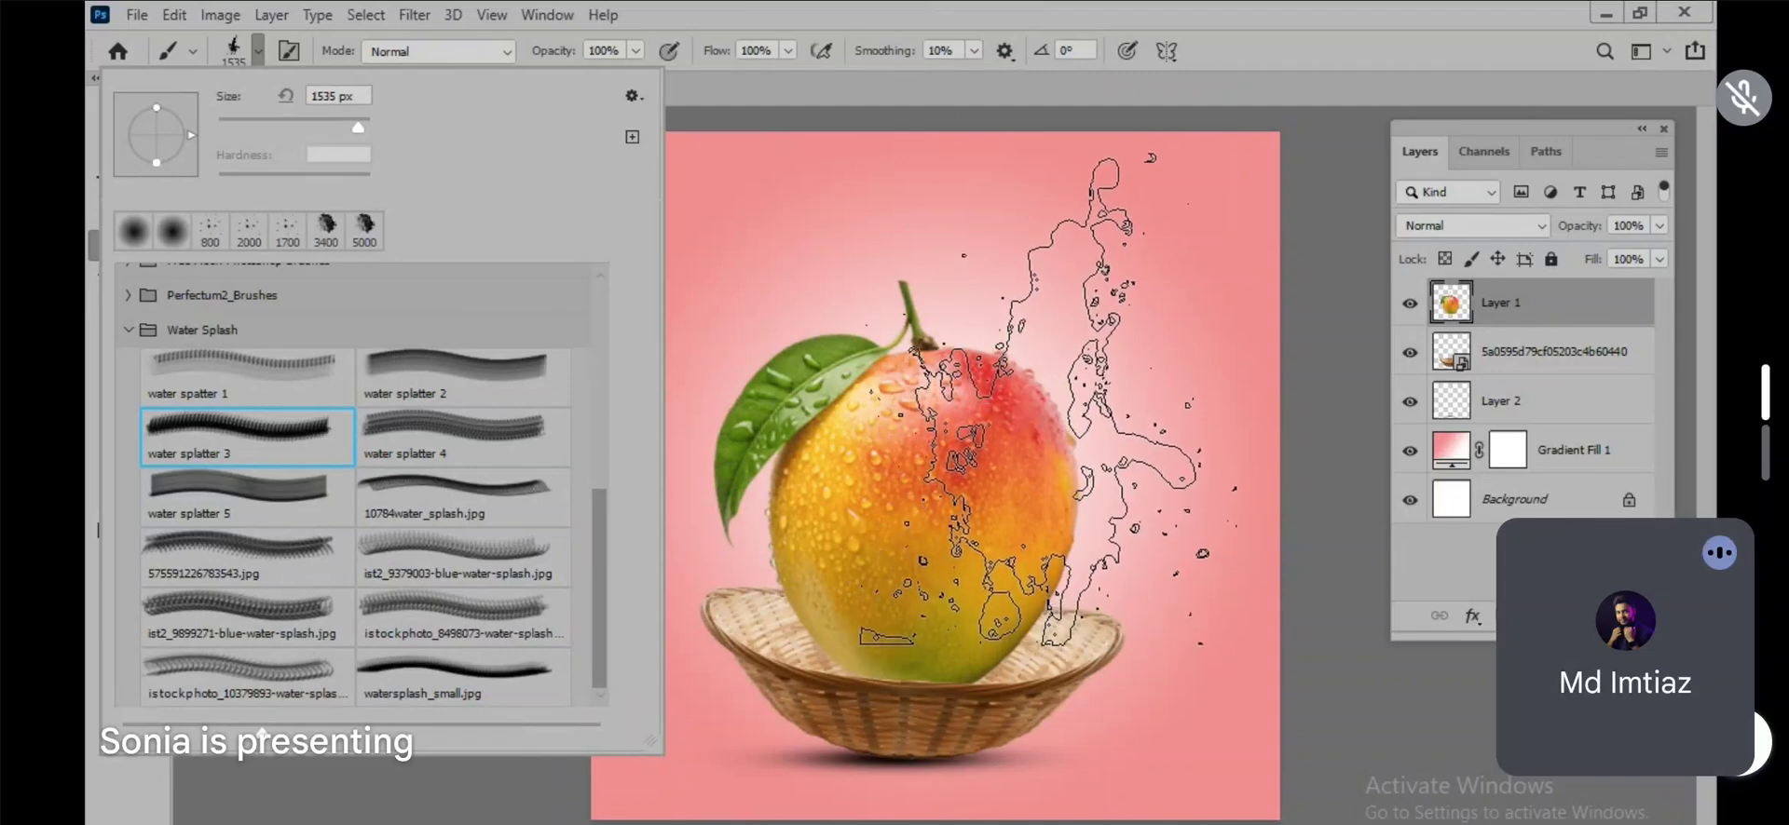
click(824, 28)
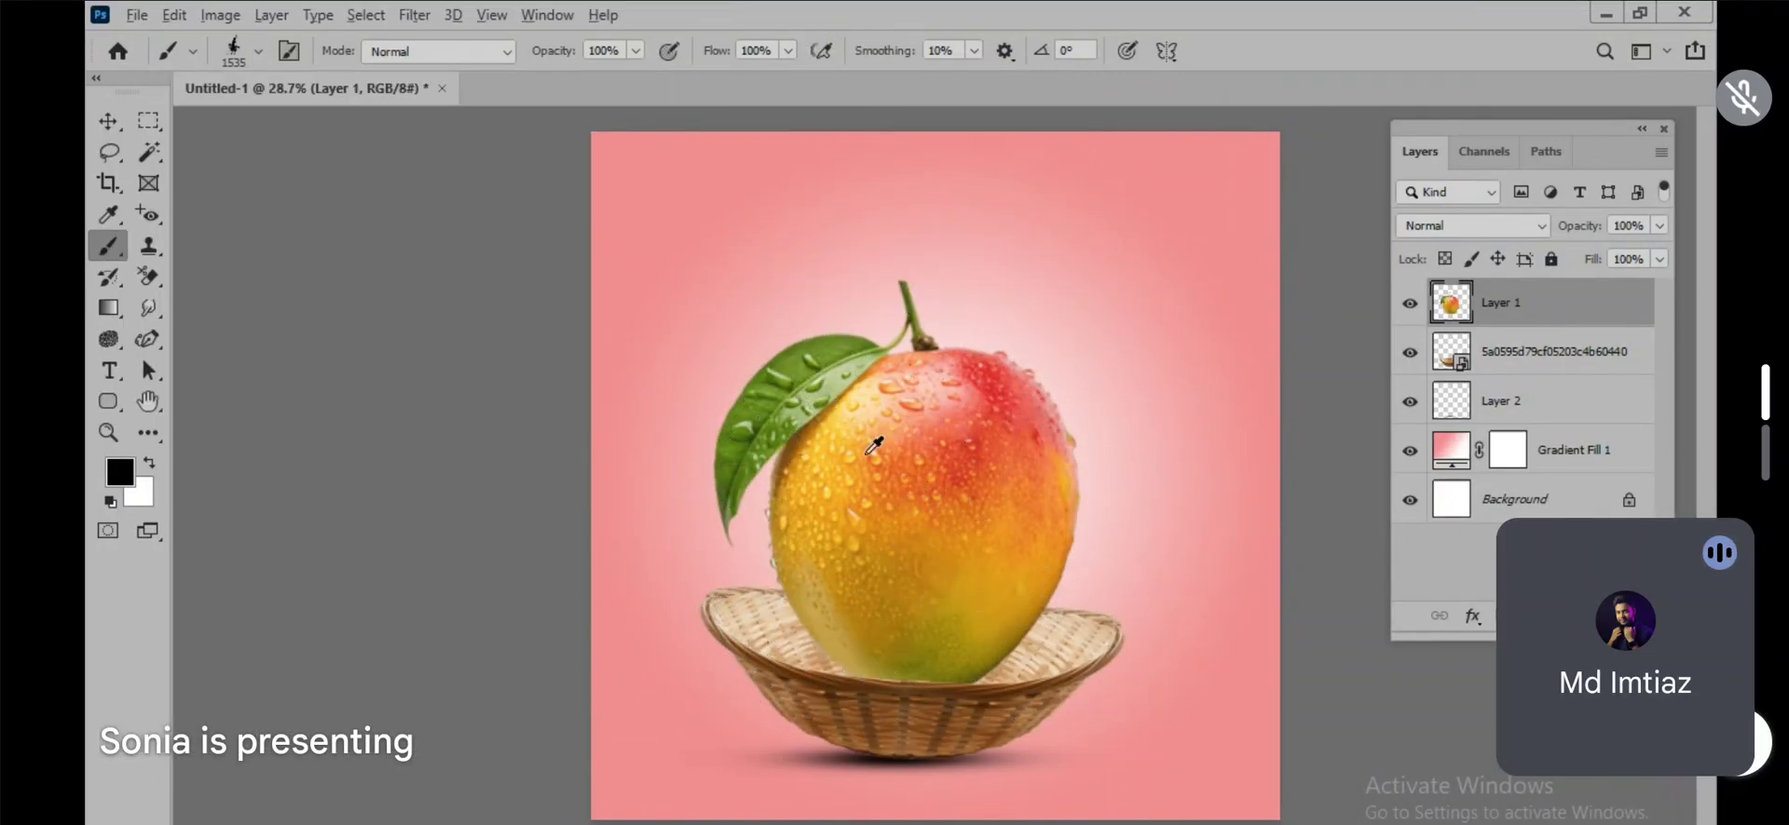
scroll(764, 475, down, 1)
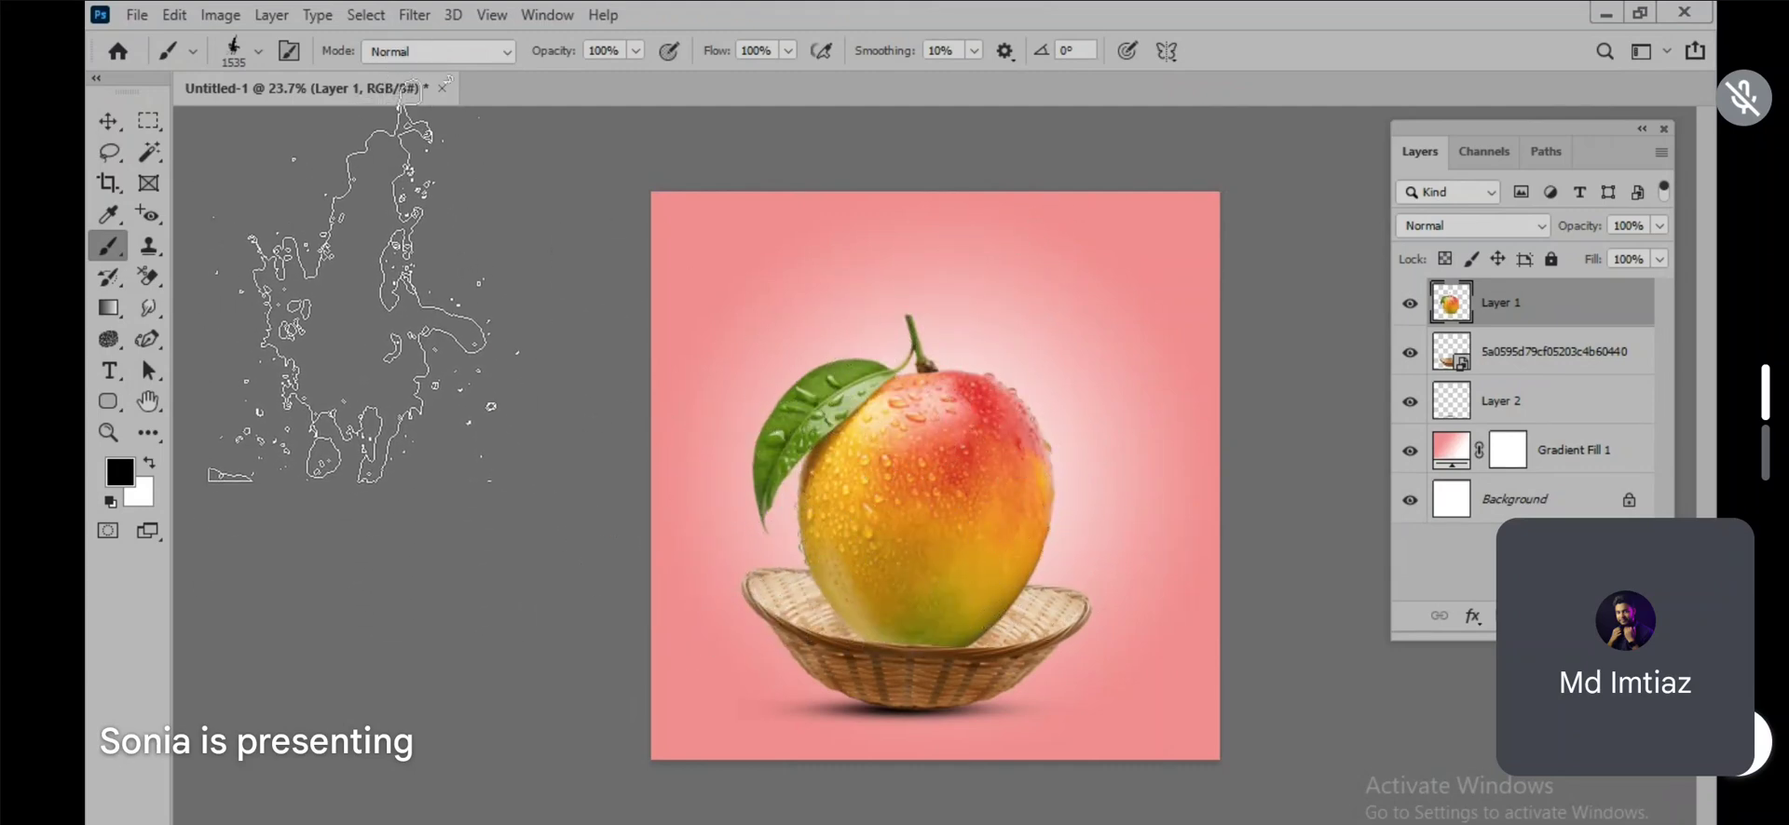
click(291, 52)
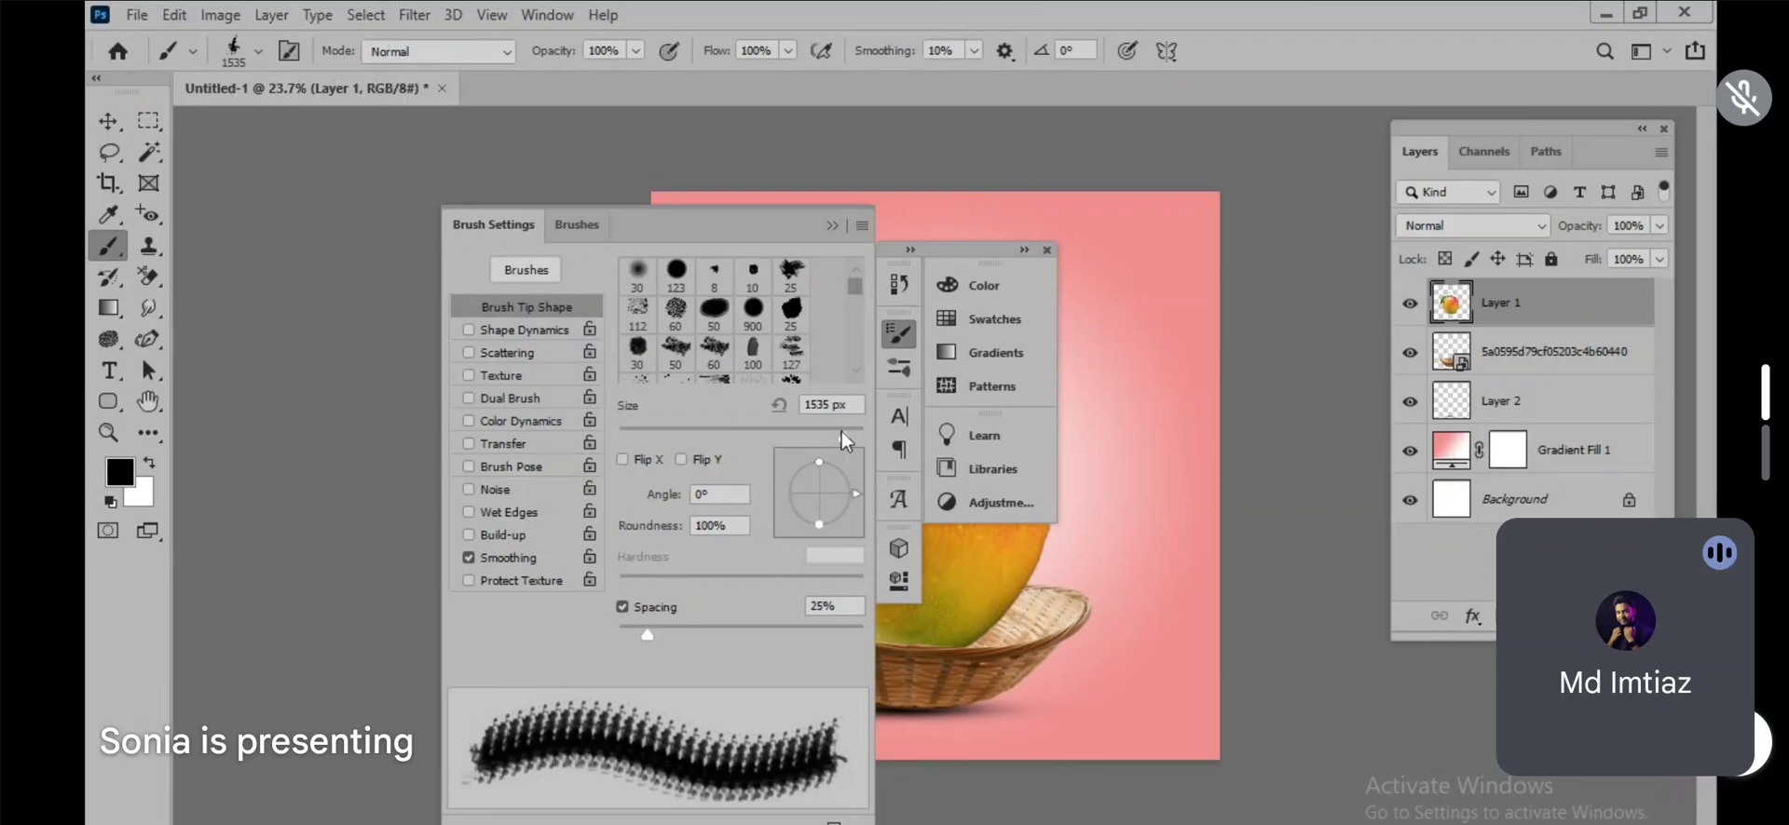
click(862, 226)
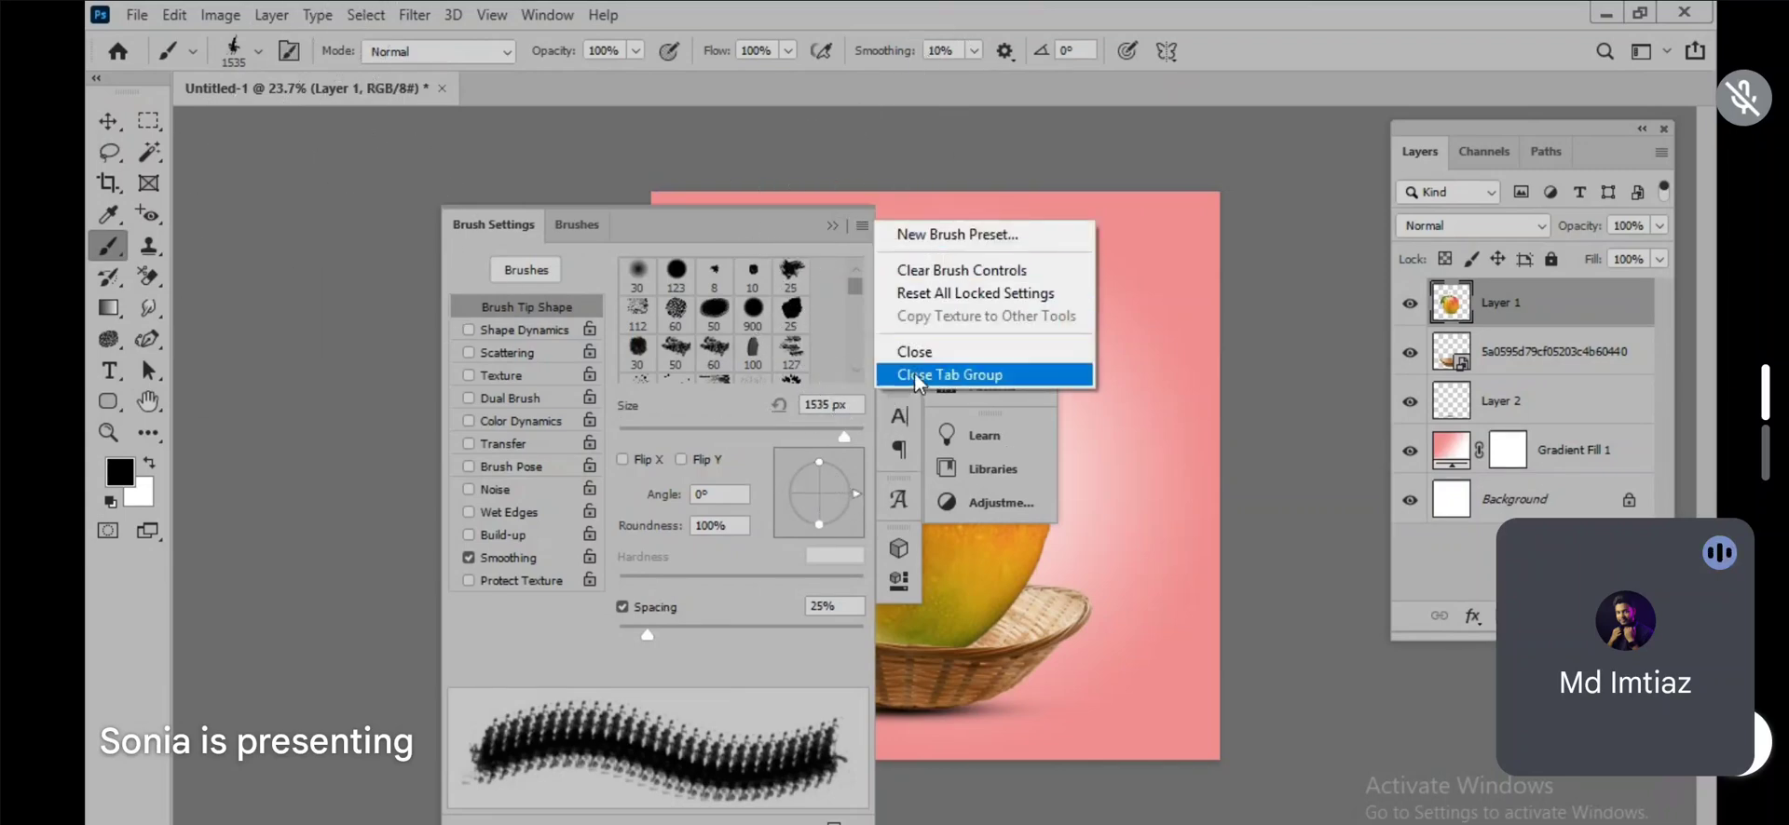
click(918, 376)
click(1047, 250)
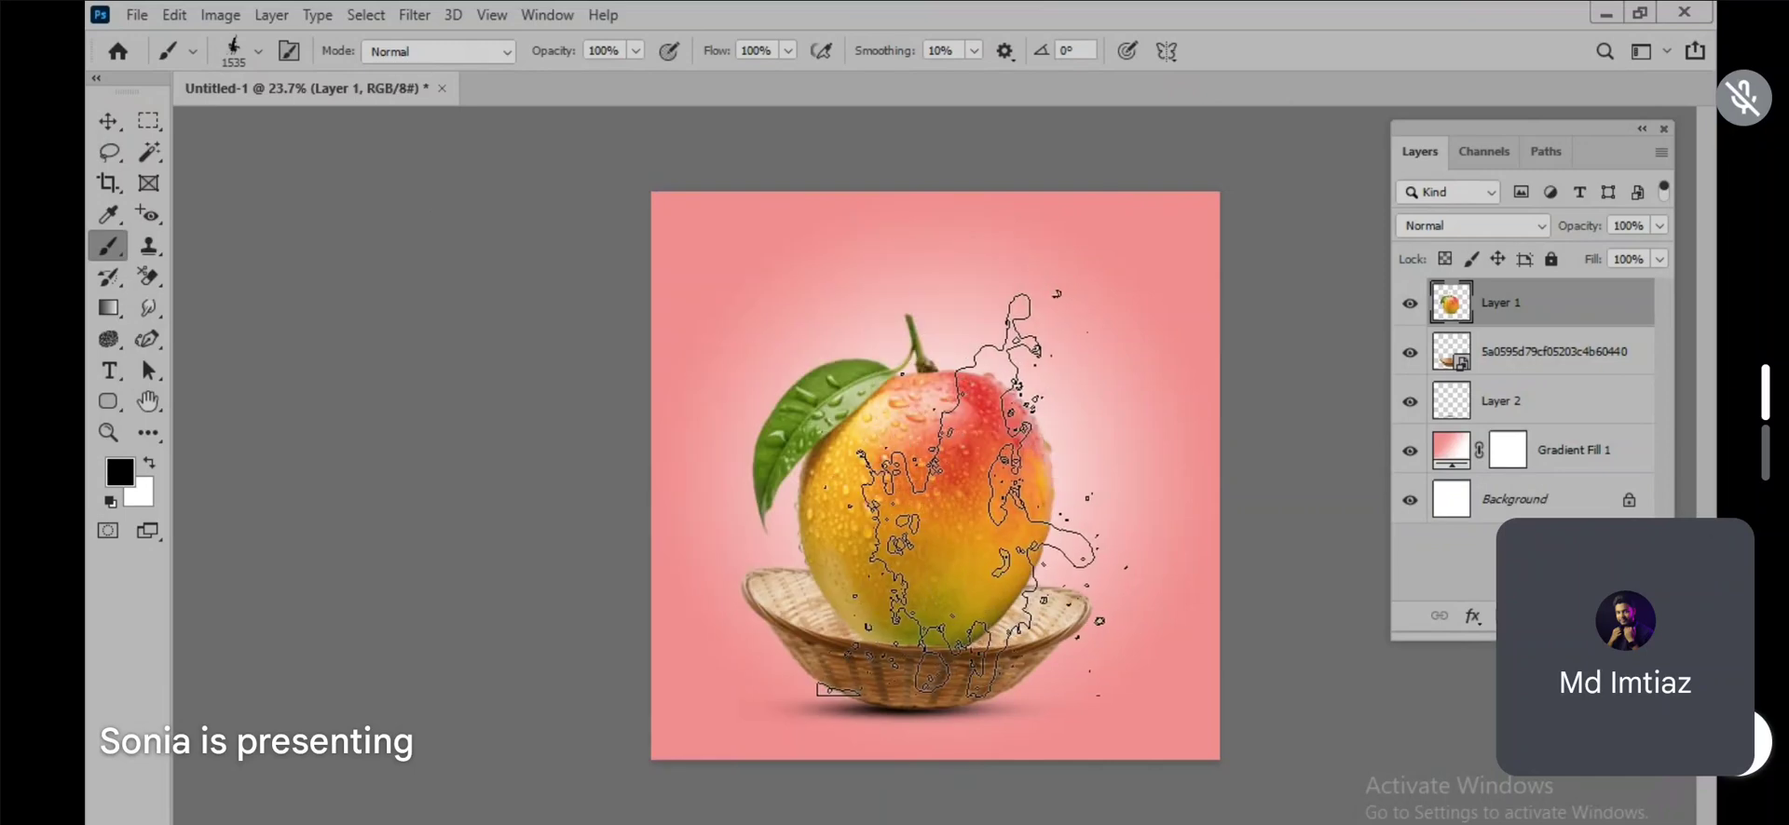
Step: Rotate the water splatter brush tip, testing steeper tilts and settling on an angle of -11°
key(Right)
key(Right)
key(Right)
key(Right)
key(Right)
key(Right)
key(Right)
key(Right)
key(Right)
key(Right)
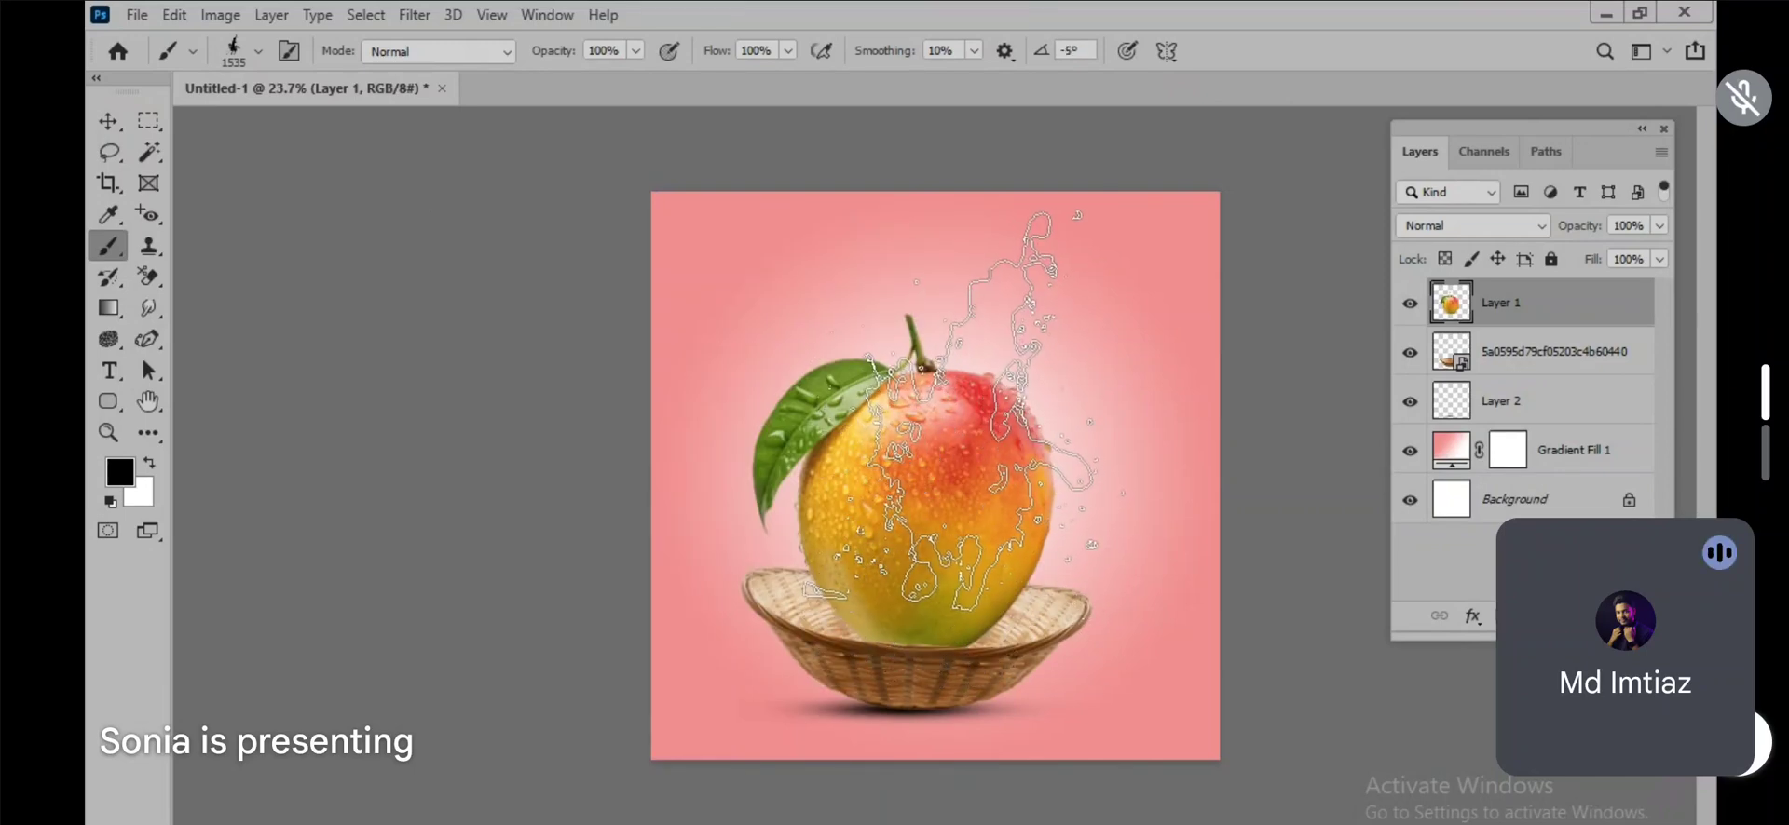
key(Right)
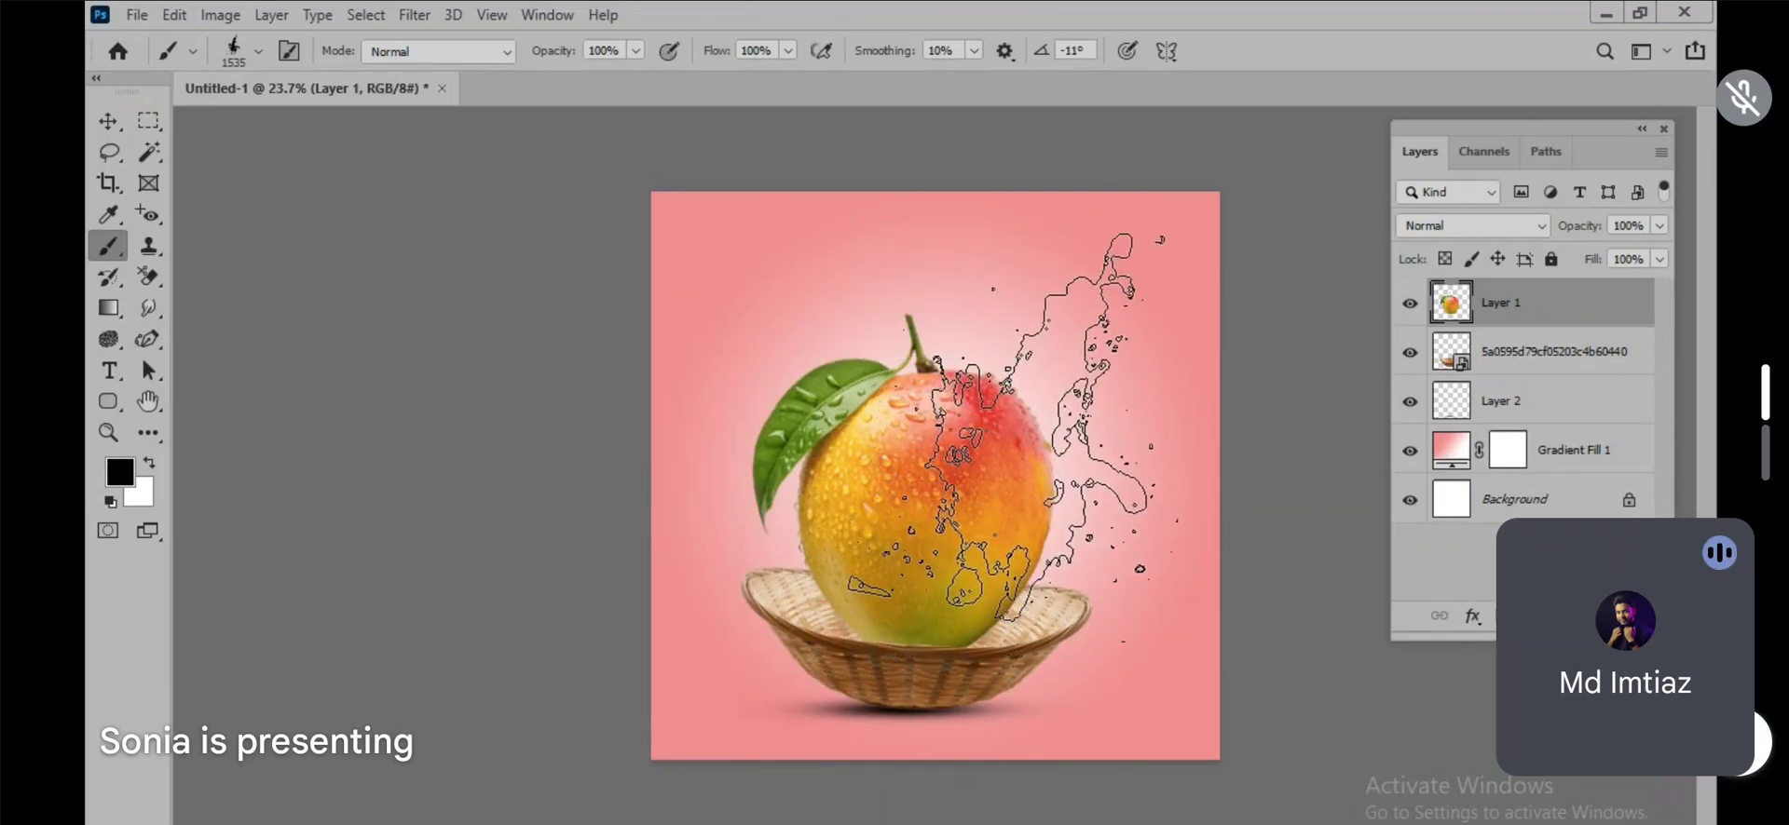
key(Right)
key(Right)
key(Right)
key(Right)
key(Right)
key(Right)
key(Right)
key(Right)
key(Right)
key(Right)
key(Right)
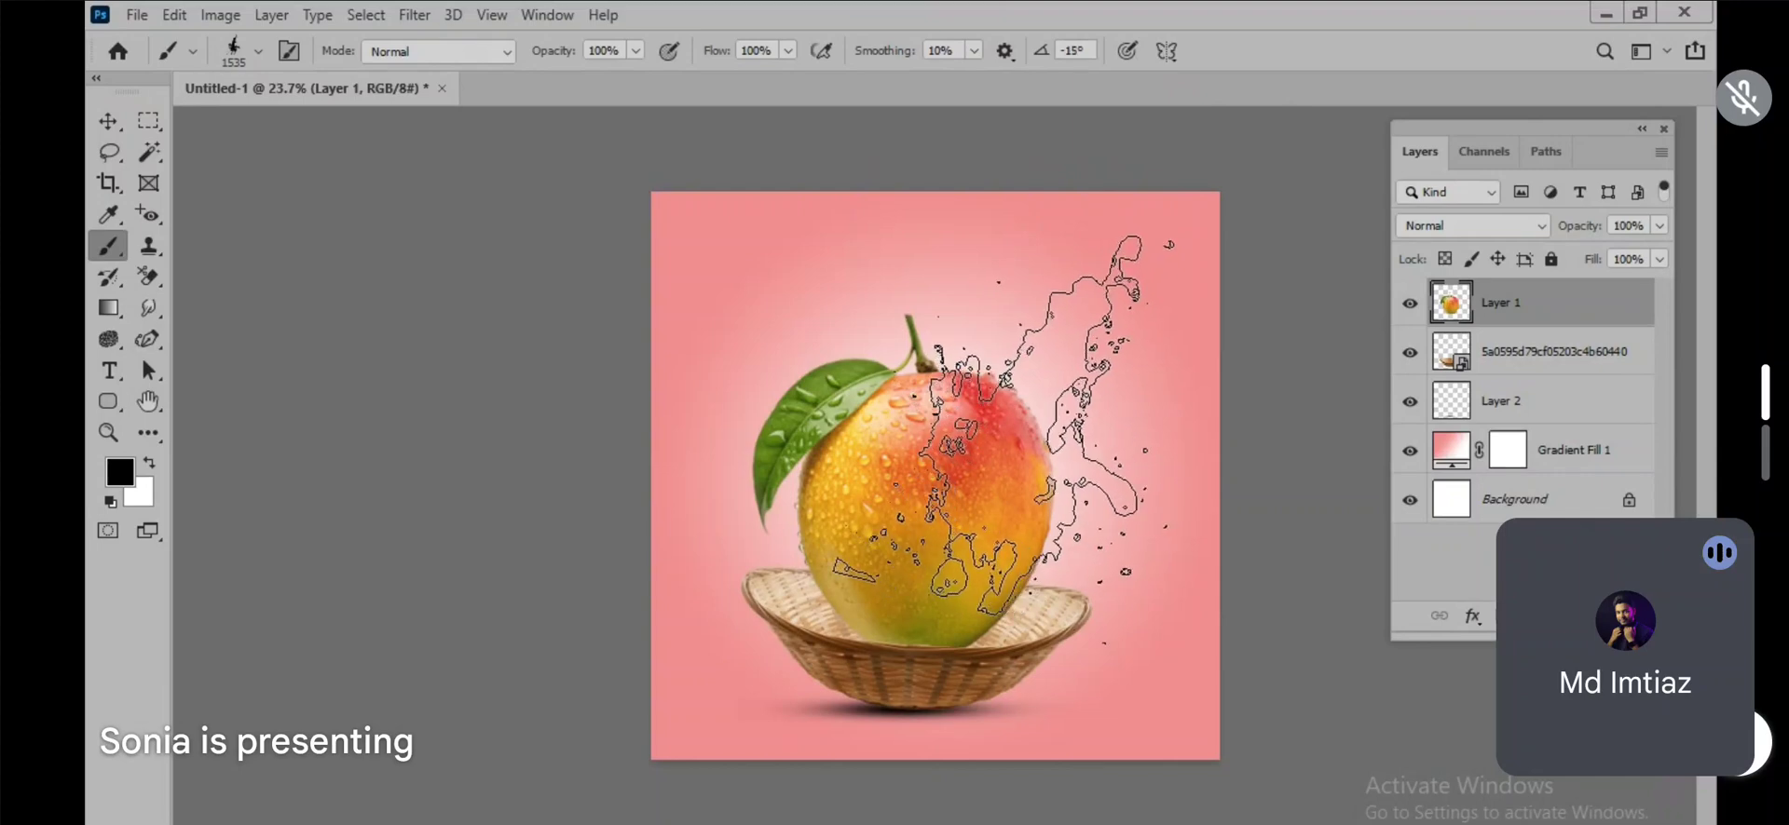
key(Right)
key(Right)
key(Right)
key(Right)
key(Right)
key(Right)
key(Right)
key(Right)
key(Right)
key(Right)
key(Right)
key(Right)
key(Right)
key(Right)
key(Right)
key(Right)
key(Right)
key(Right)
key(Right)
key(Right)
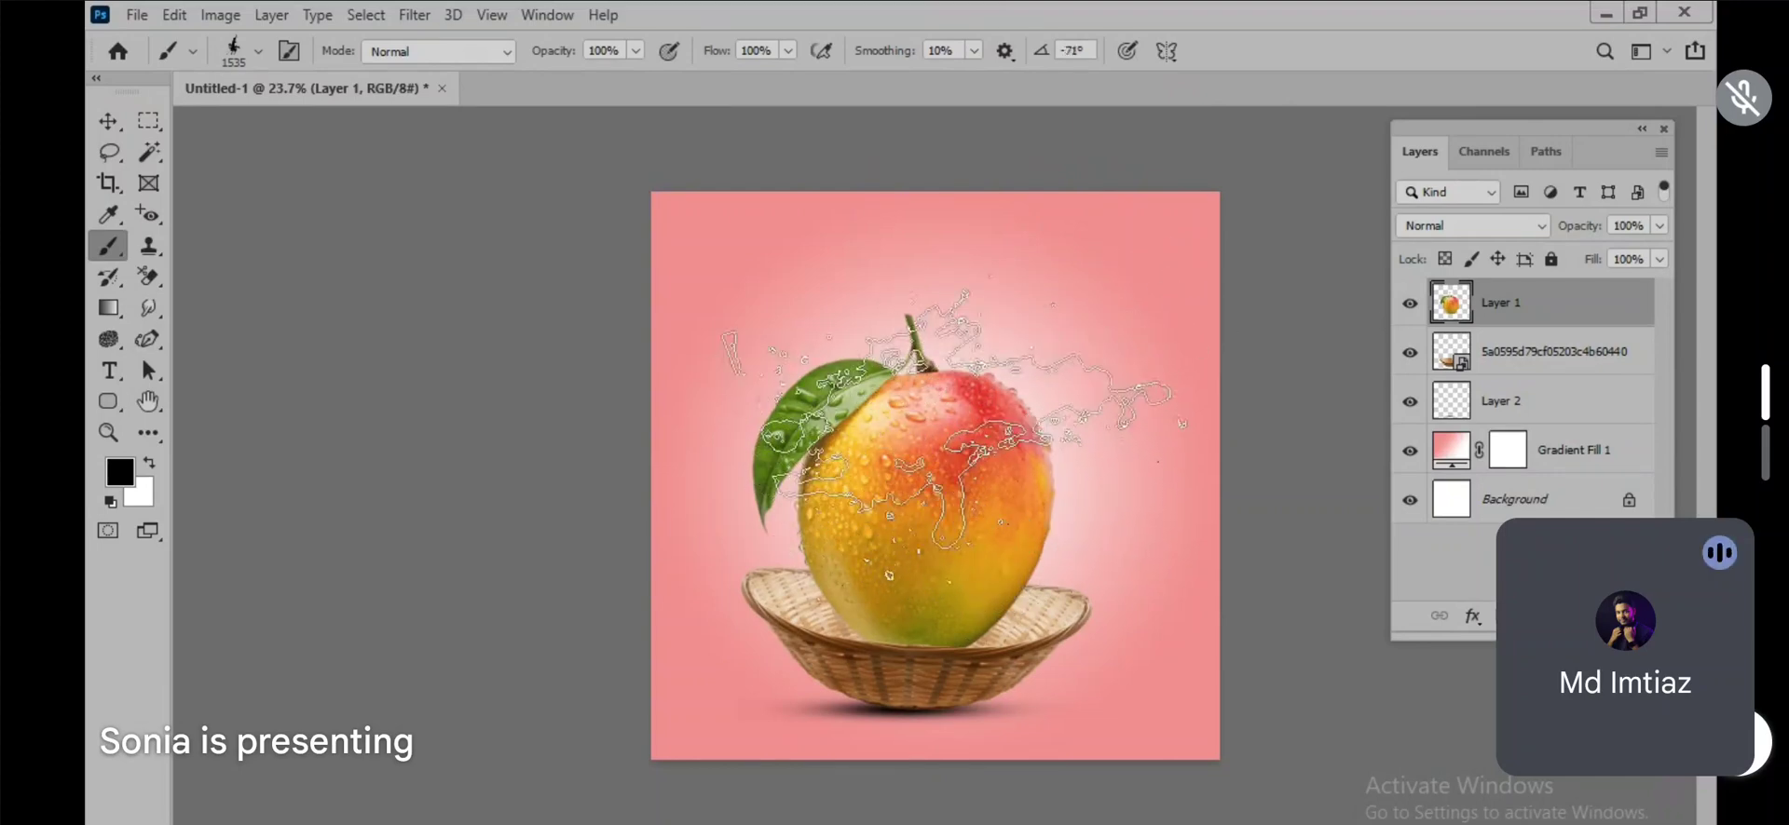
key(Right)
key(Right)
key(Right)
key(Right)
key(Right)
key(Right)
key(Right)
key(Right)
key(Right)
key(Right)
key(Right)
key(Right)
key(Right)
key(Left)
key(Left)
key(Left)
key(Left)
key(Left)
key(Left)
key(Left)
key(Left)
key(Left)
key(Left)
key(Left)
key(Left)
key(Left)
key(Left)
key(Left)
key(Left)
key(Left)
key(Left)
key(Left)
key(Left)
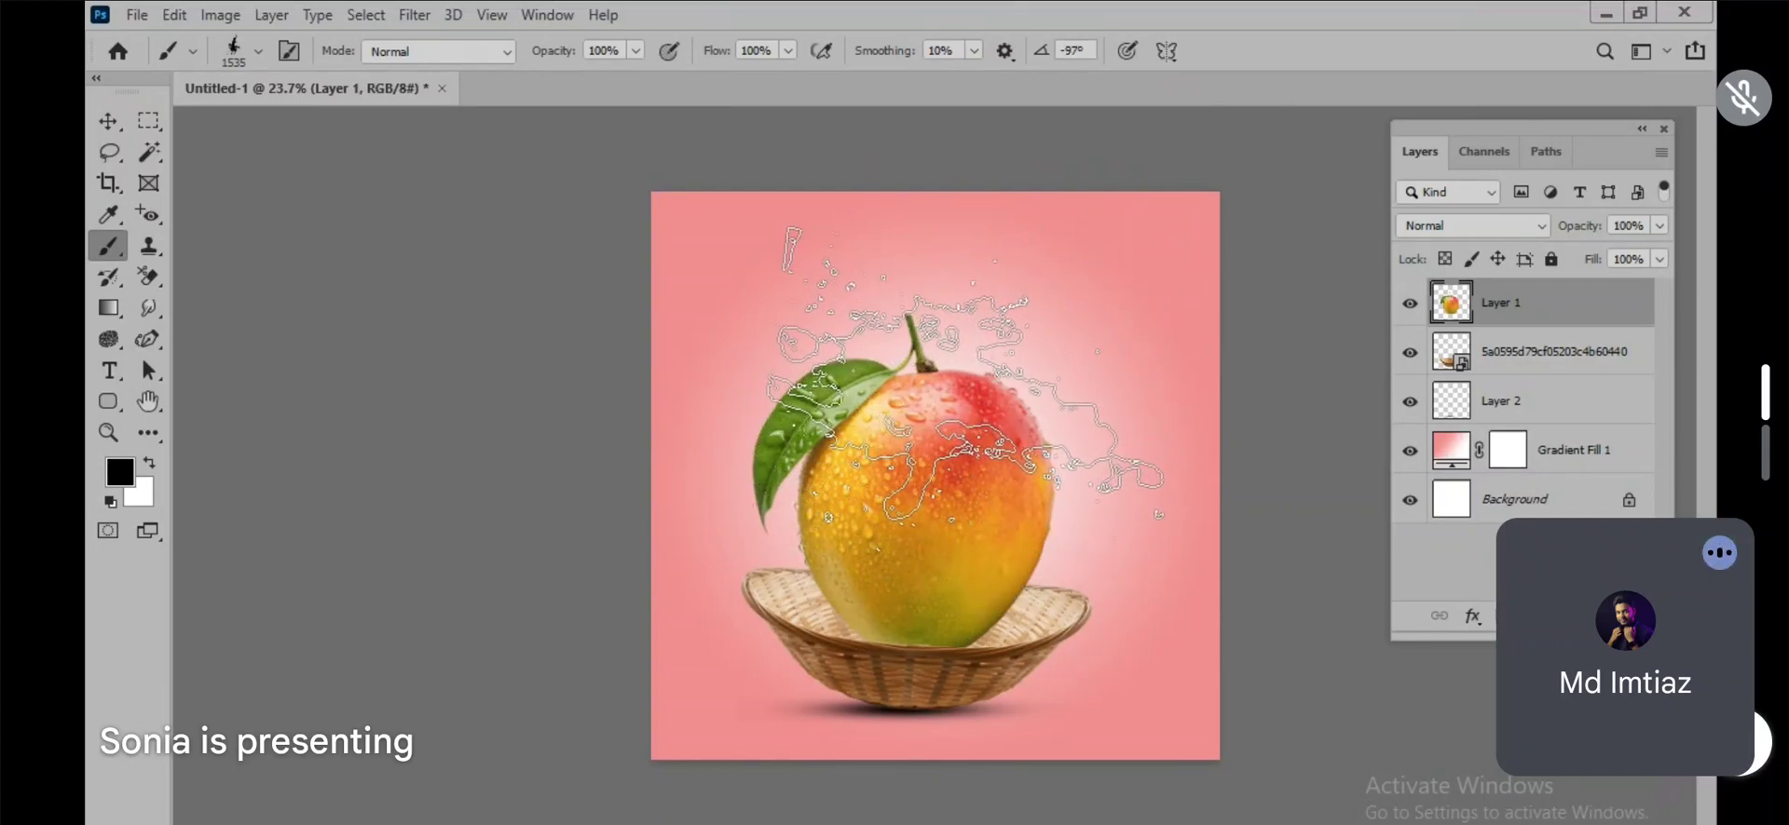
key(Left)
key(Left)
key(Left)
key(Left)
key(Left)
key(Left)
key(Left)
key(Left)
key(Left)
key(Left)
key(Left)
key(Left)
key(Left)
key(Left)
key(Left)
key(Left)
key(Left)
key(Left)
key(Left)
key(Left)
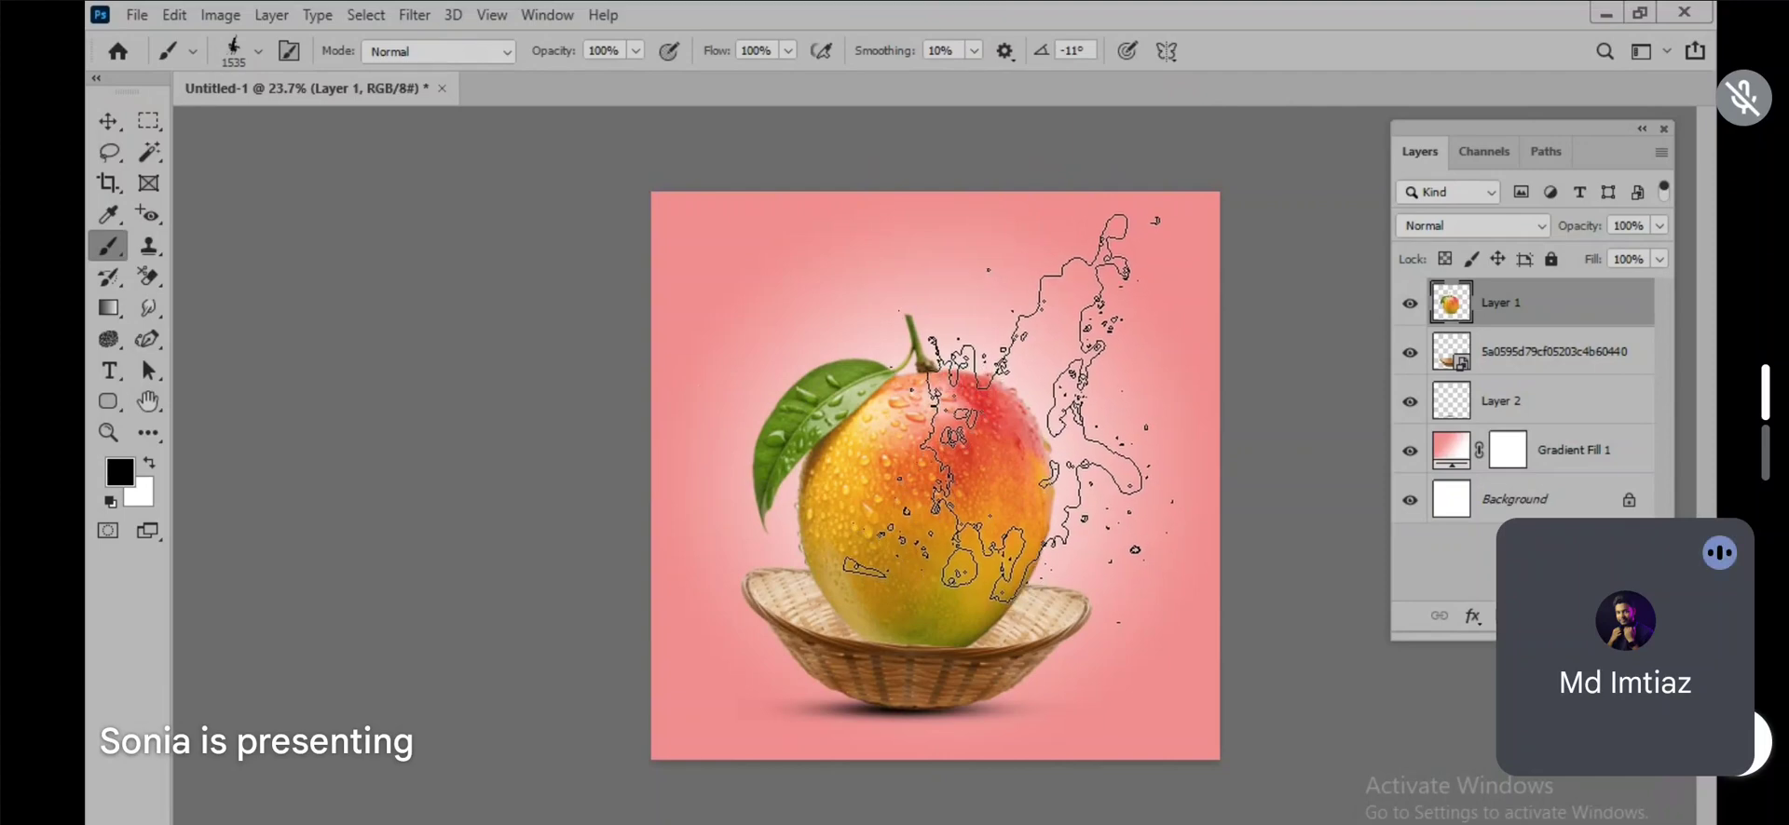
Step: Set the splatter brush size to 1400 px and keep its angle at -11°
key(bracketleft)
key(bracketleft)
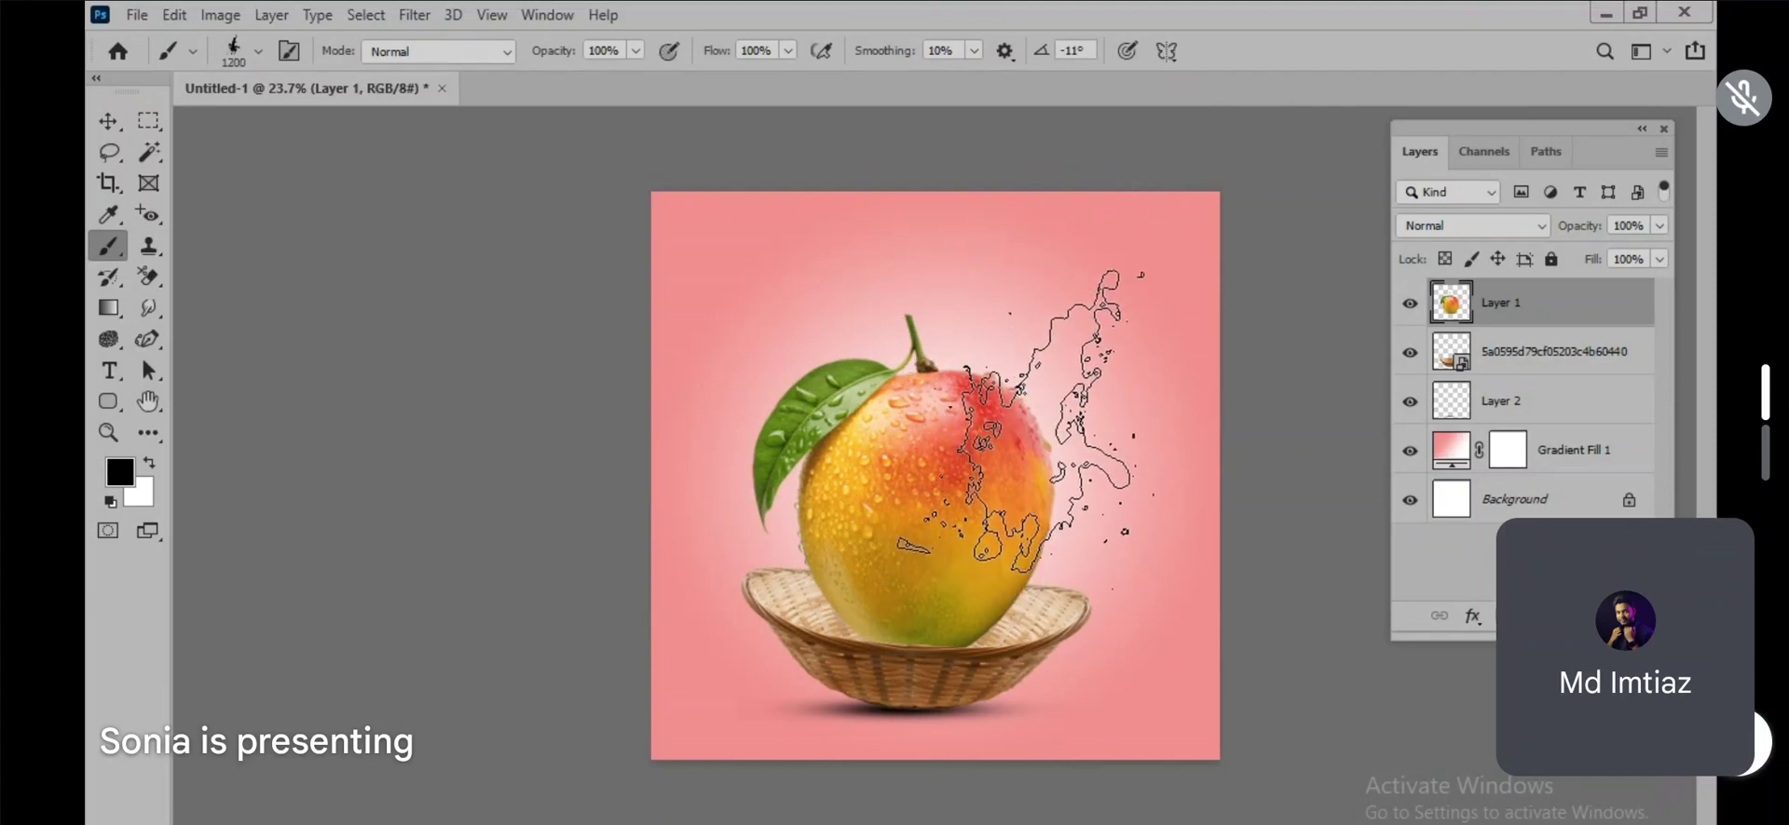
key(Right)
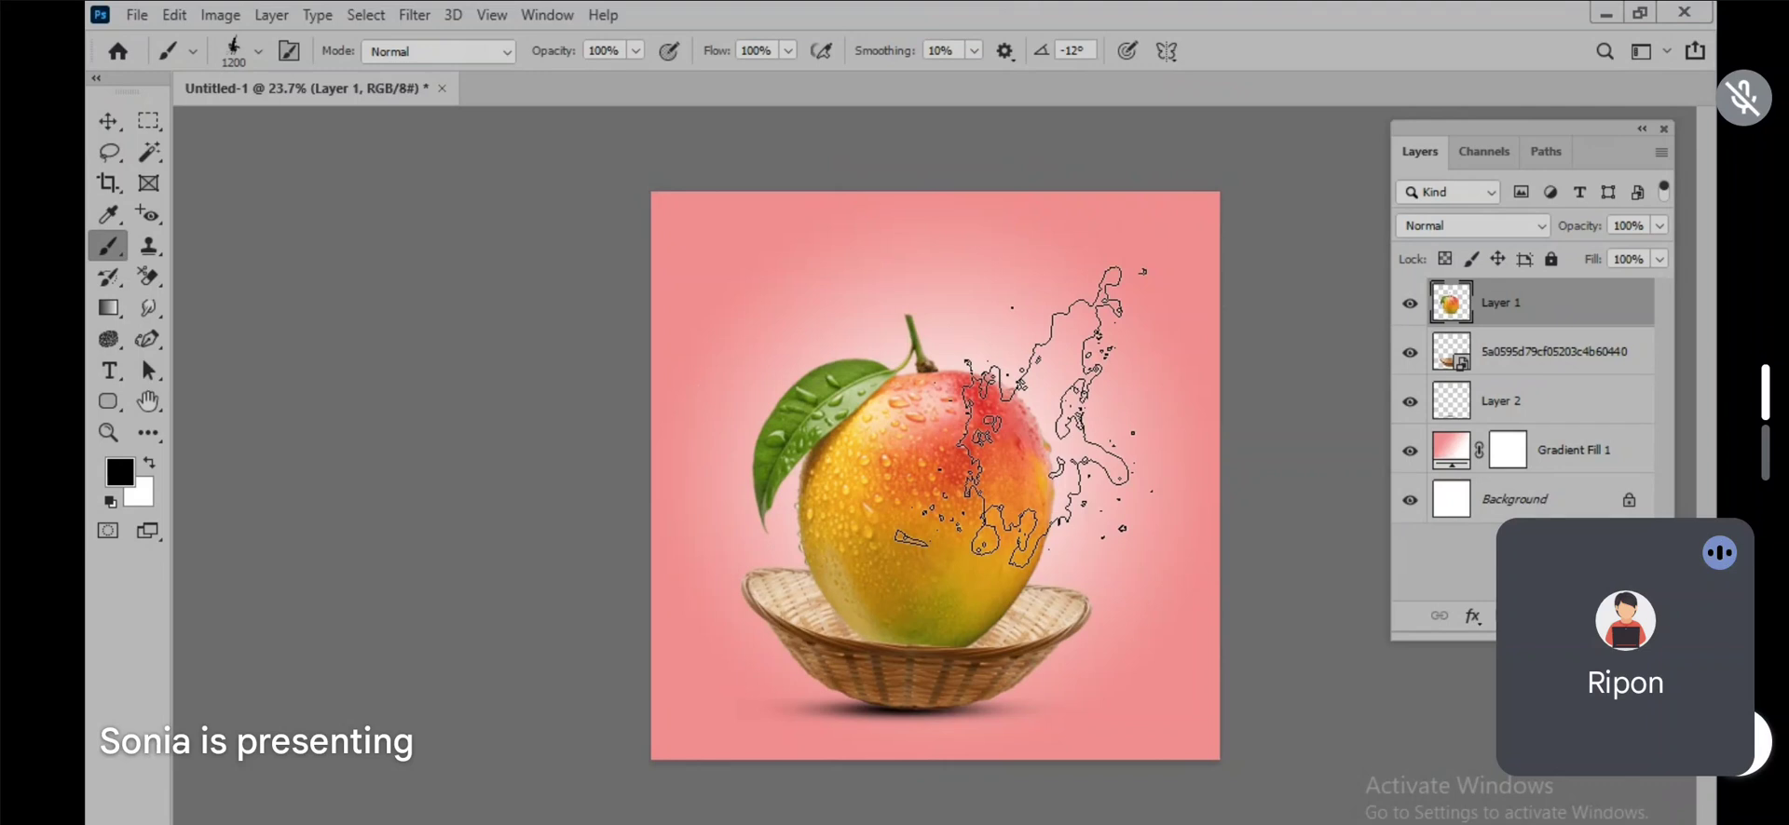
key(bracketright)
key(bracketright)
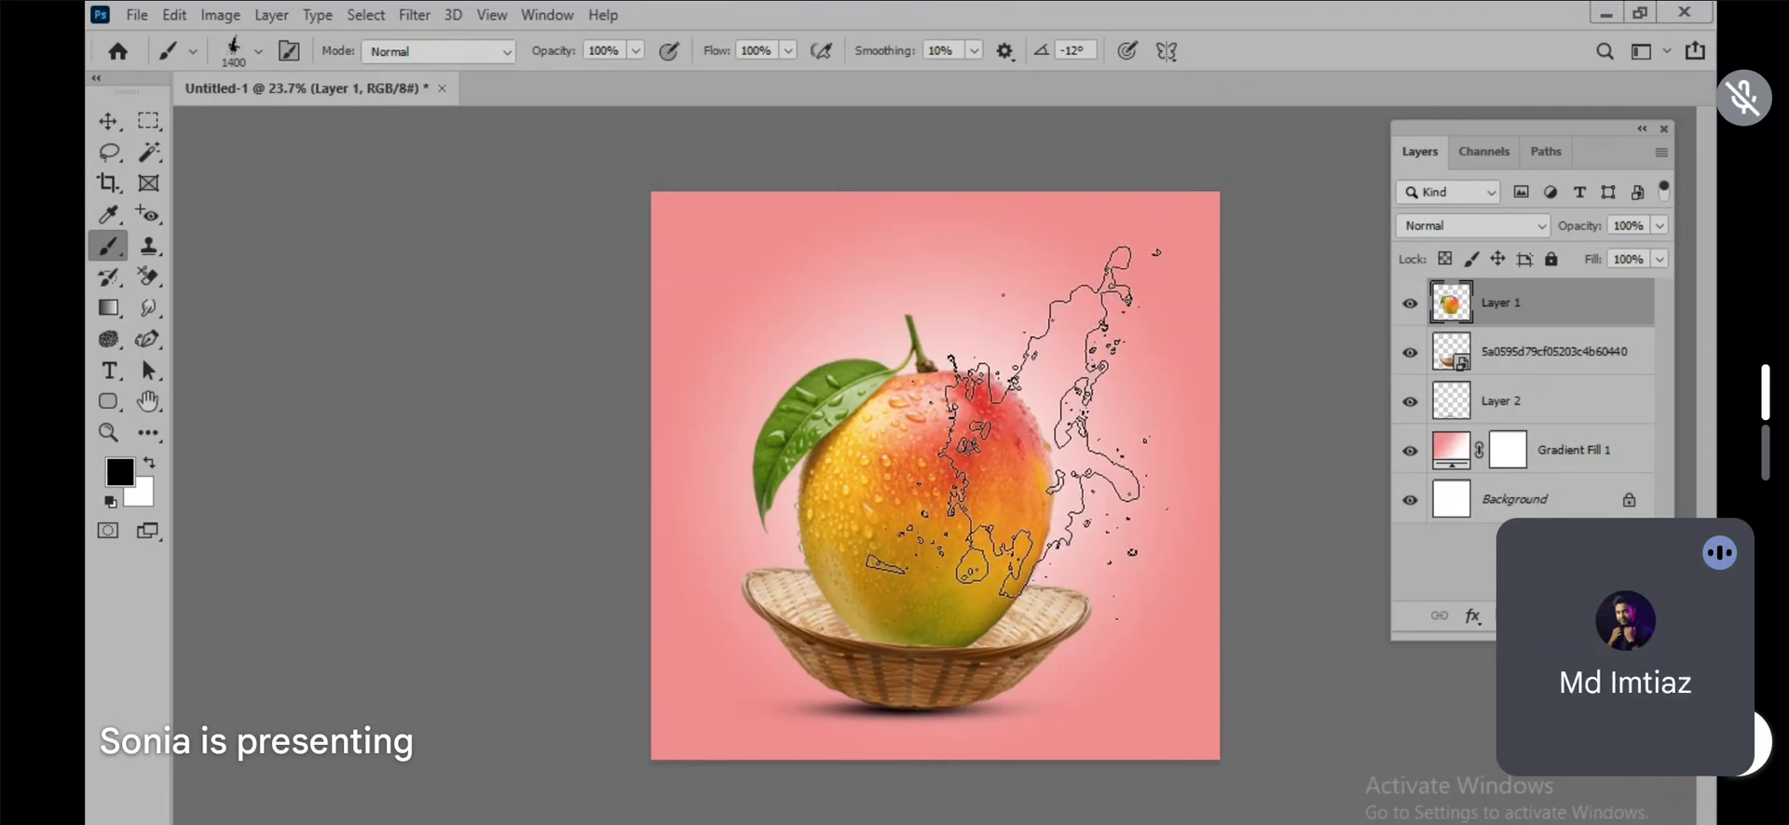
key(Left)
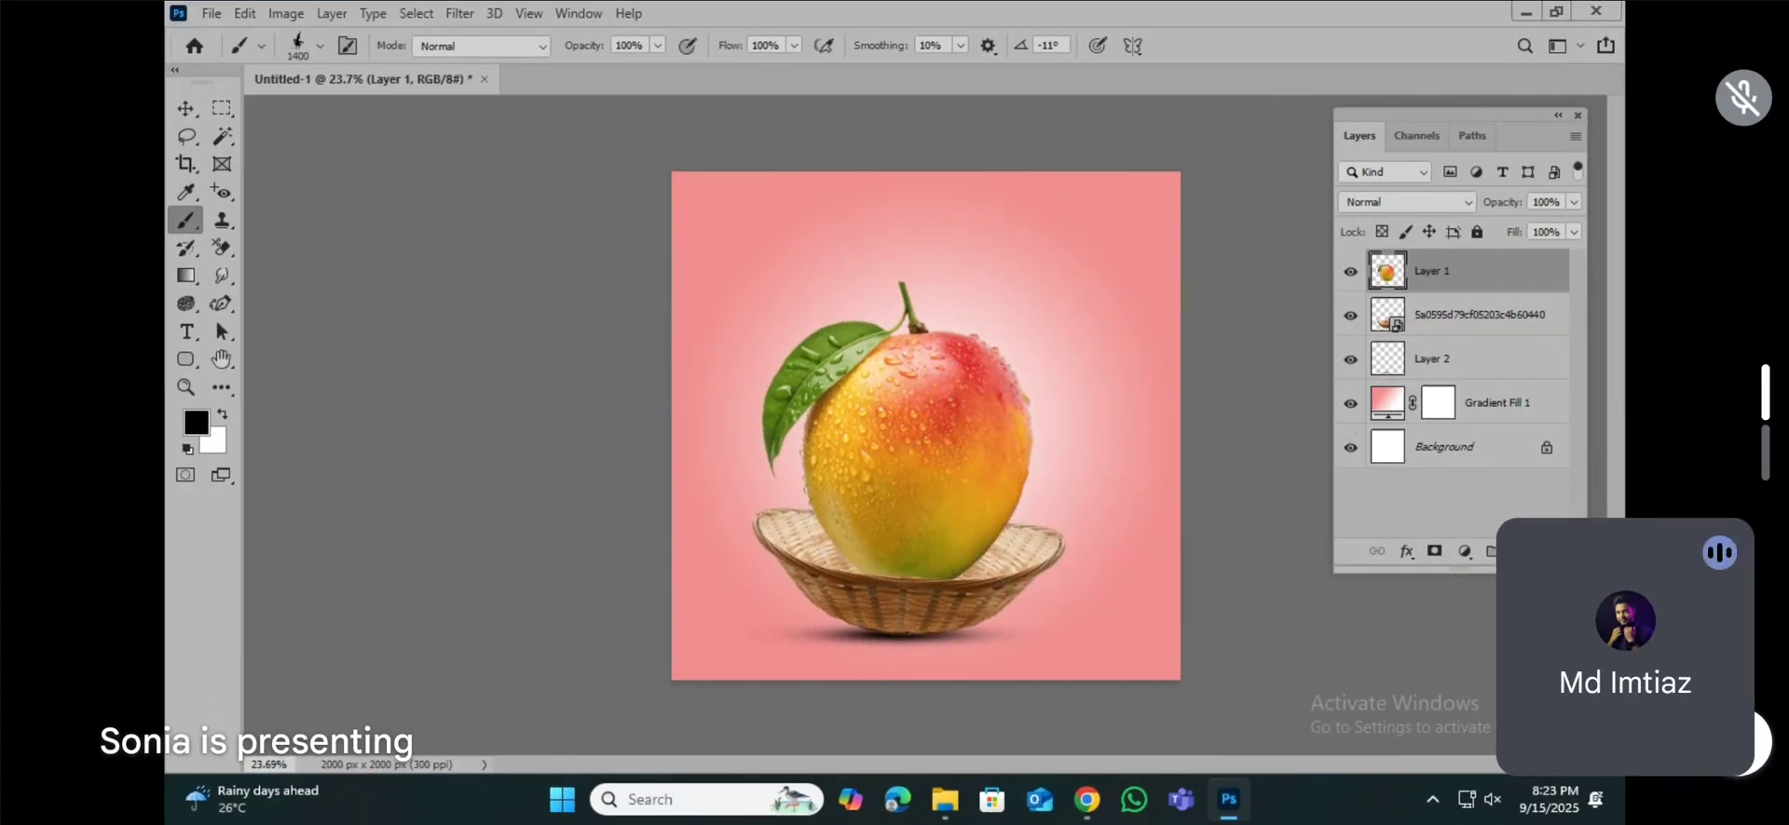
Step: Add a new layer above the mango and stamp one orange (#ff5704) splash over the mango's right side
key(ctrl+shift+alt+n)
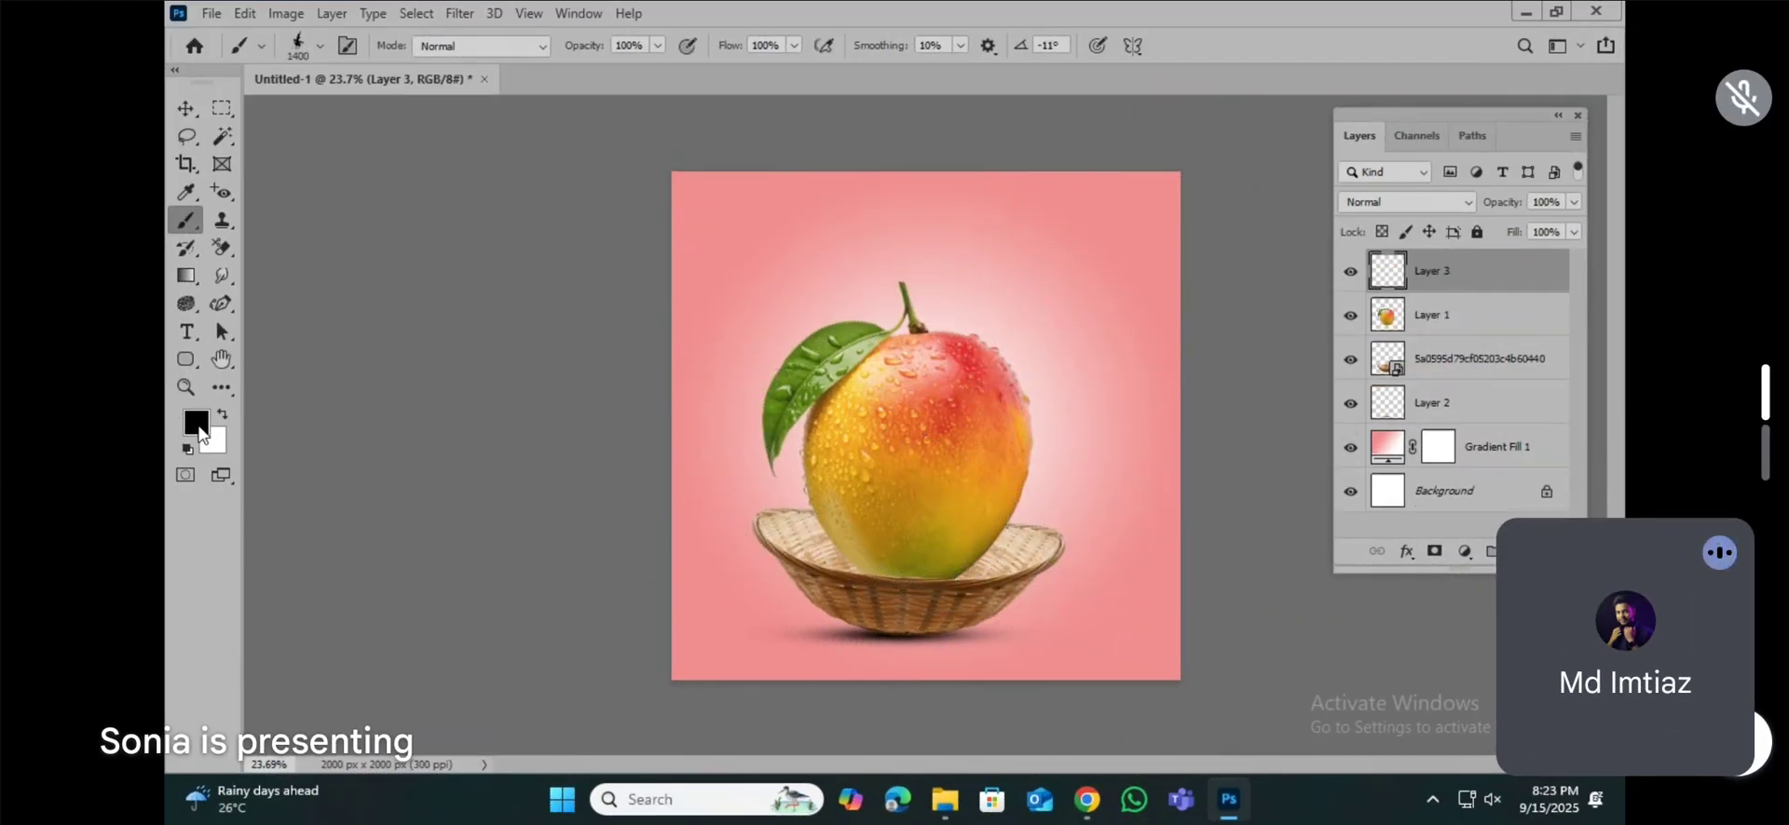
click(198, 426)
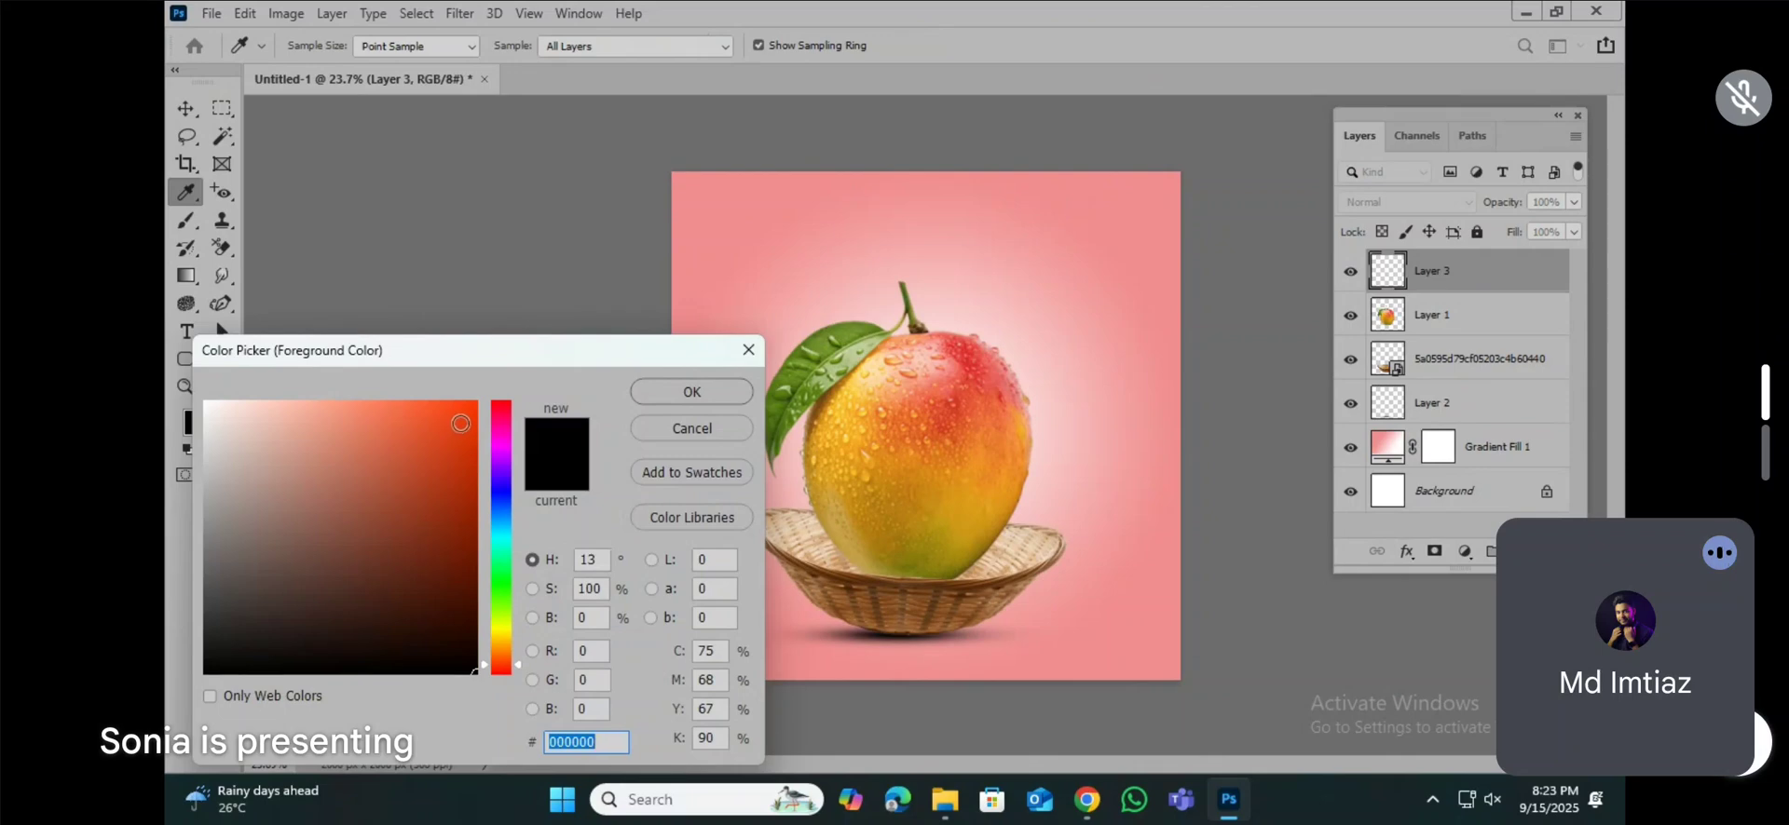
click(965, 359)
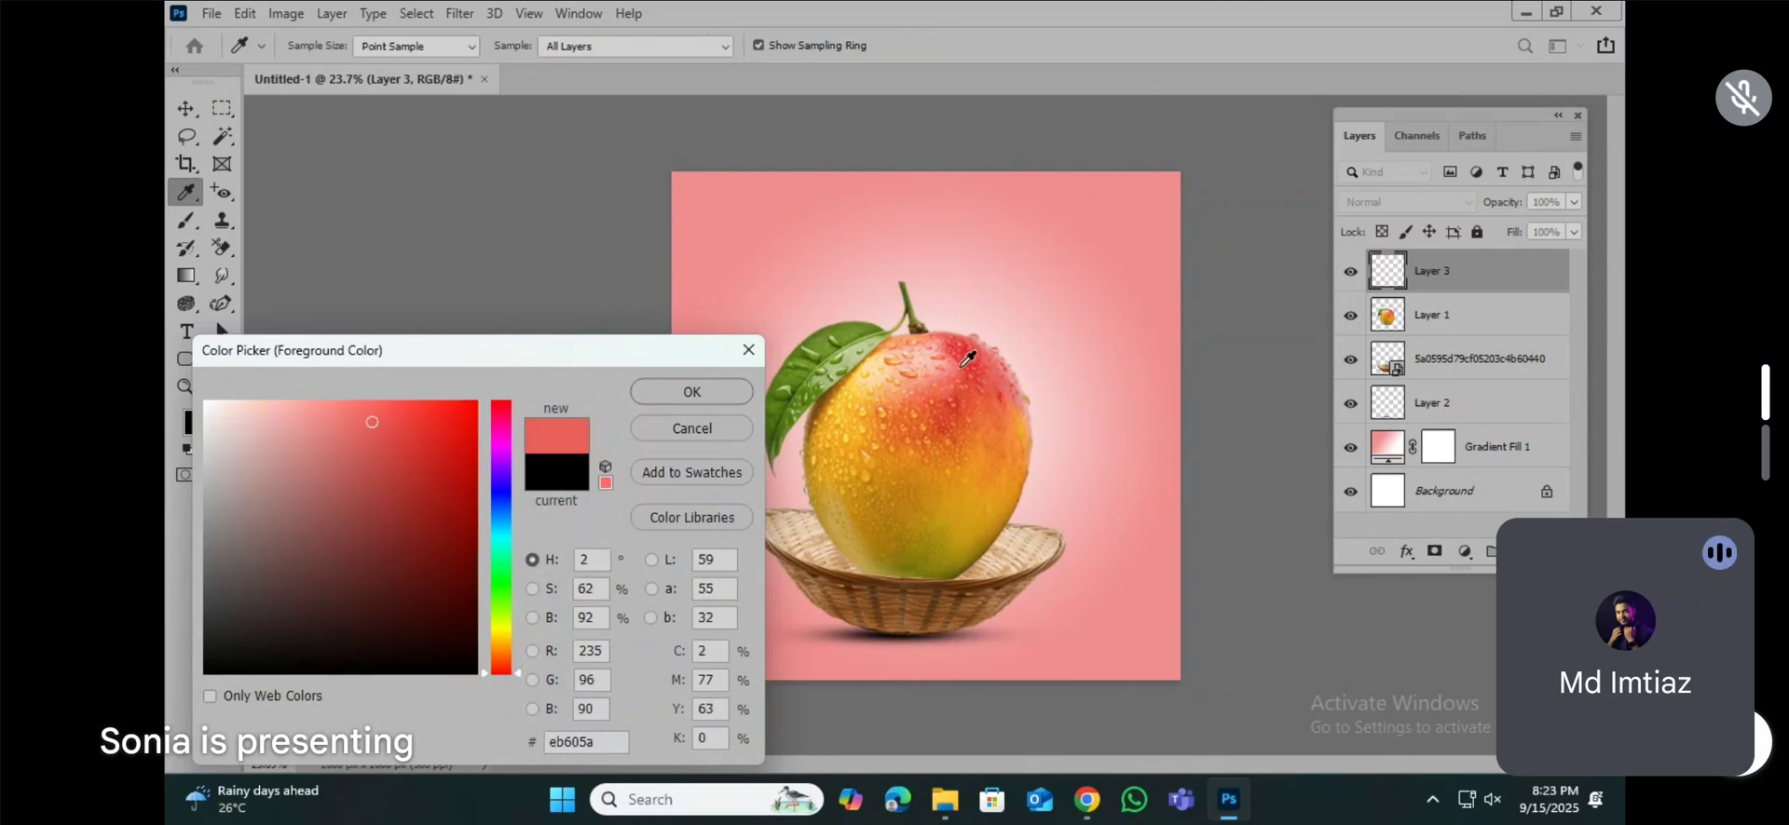
click(1004, 425)
drag(459, 422, 473, 399)
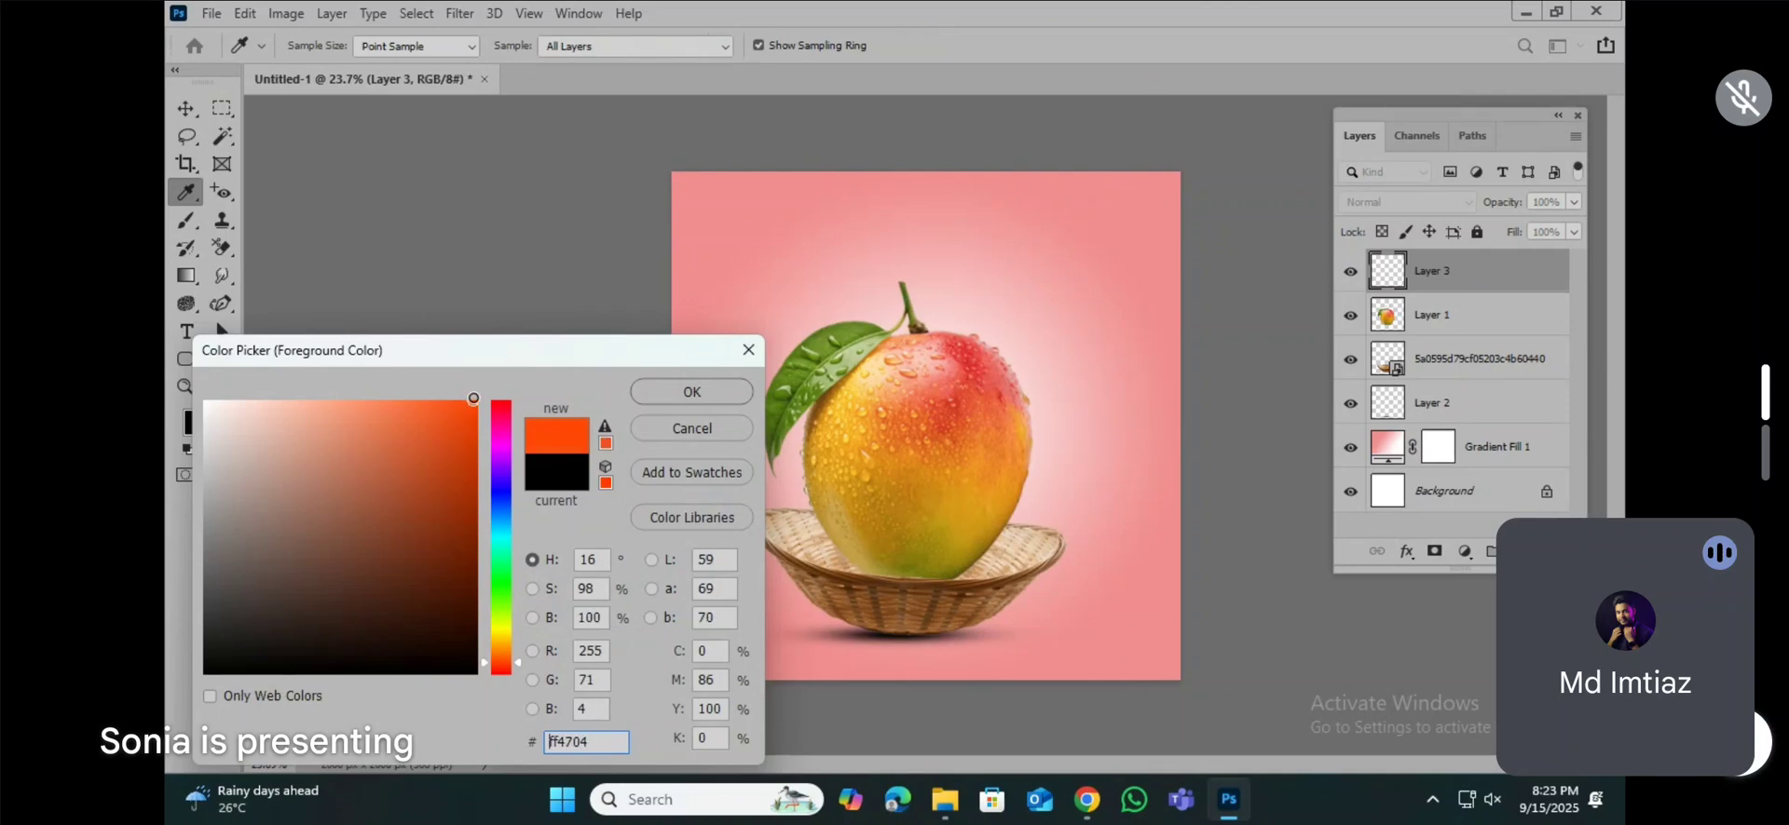
drag(505, 665, 501, 662)
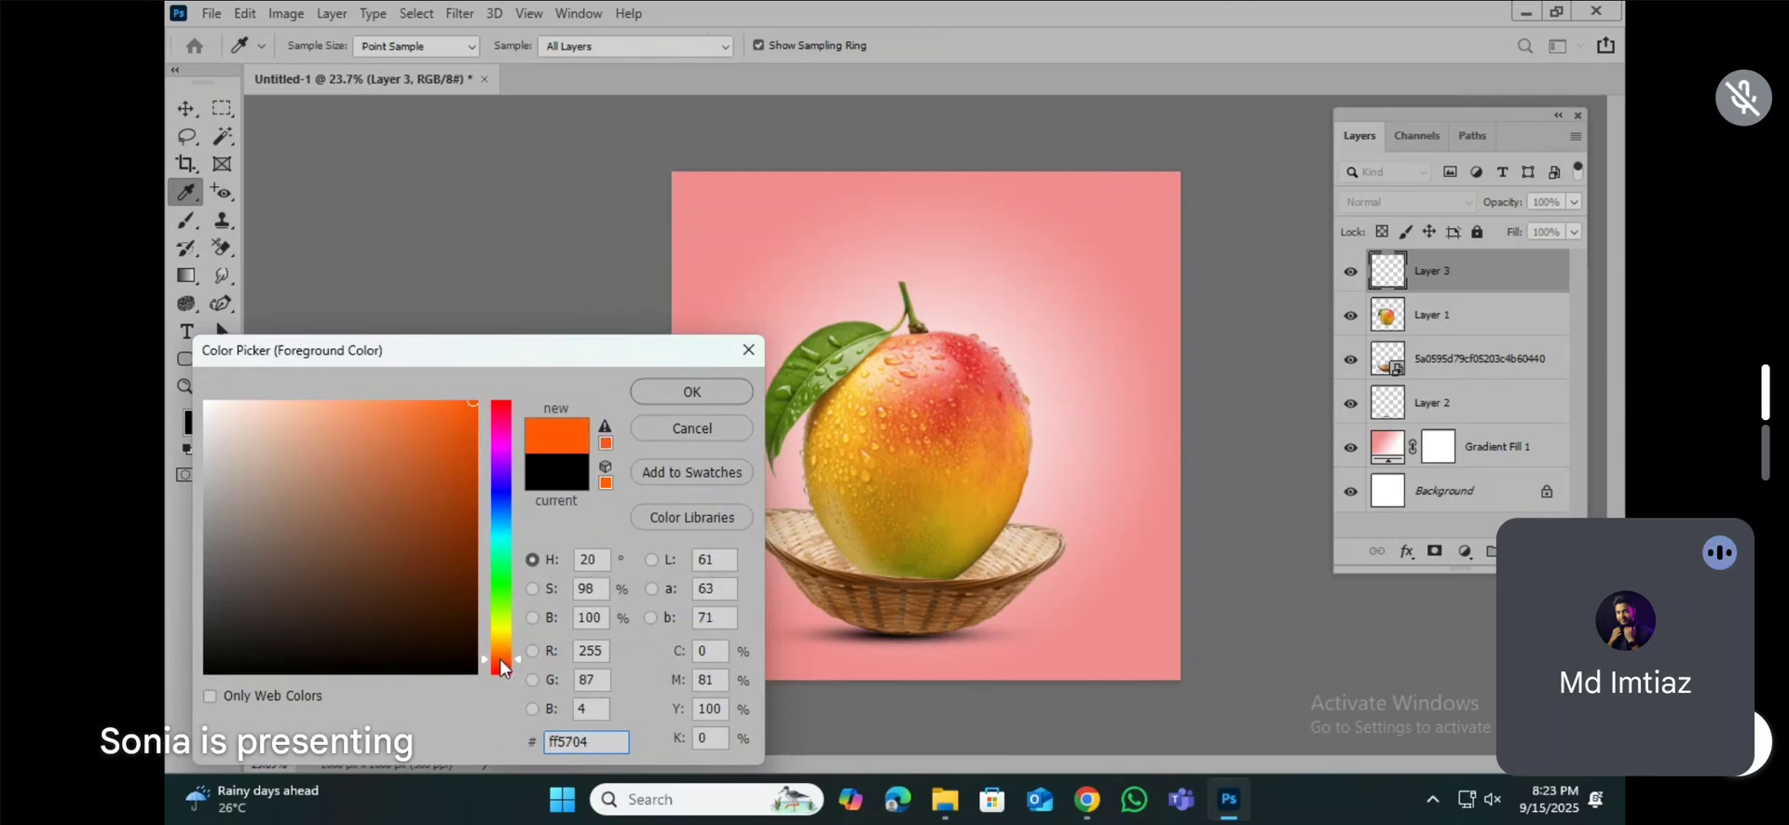
click(692, 392)
key(b)
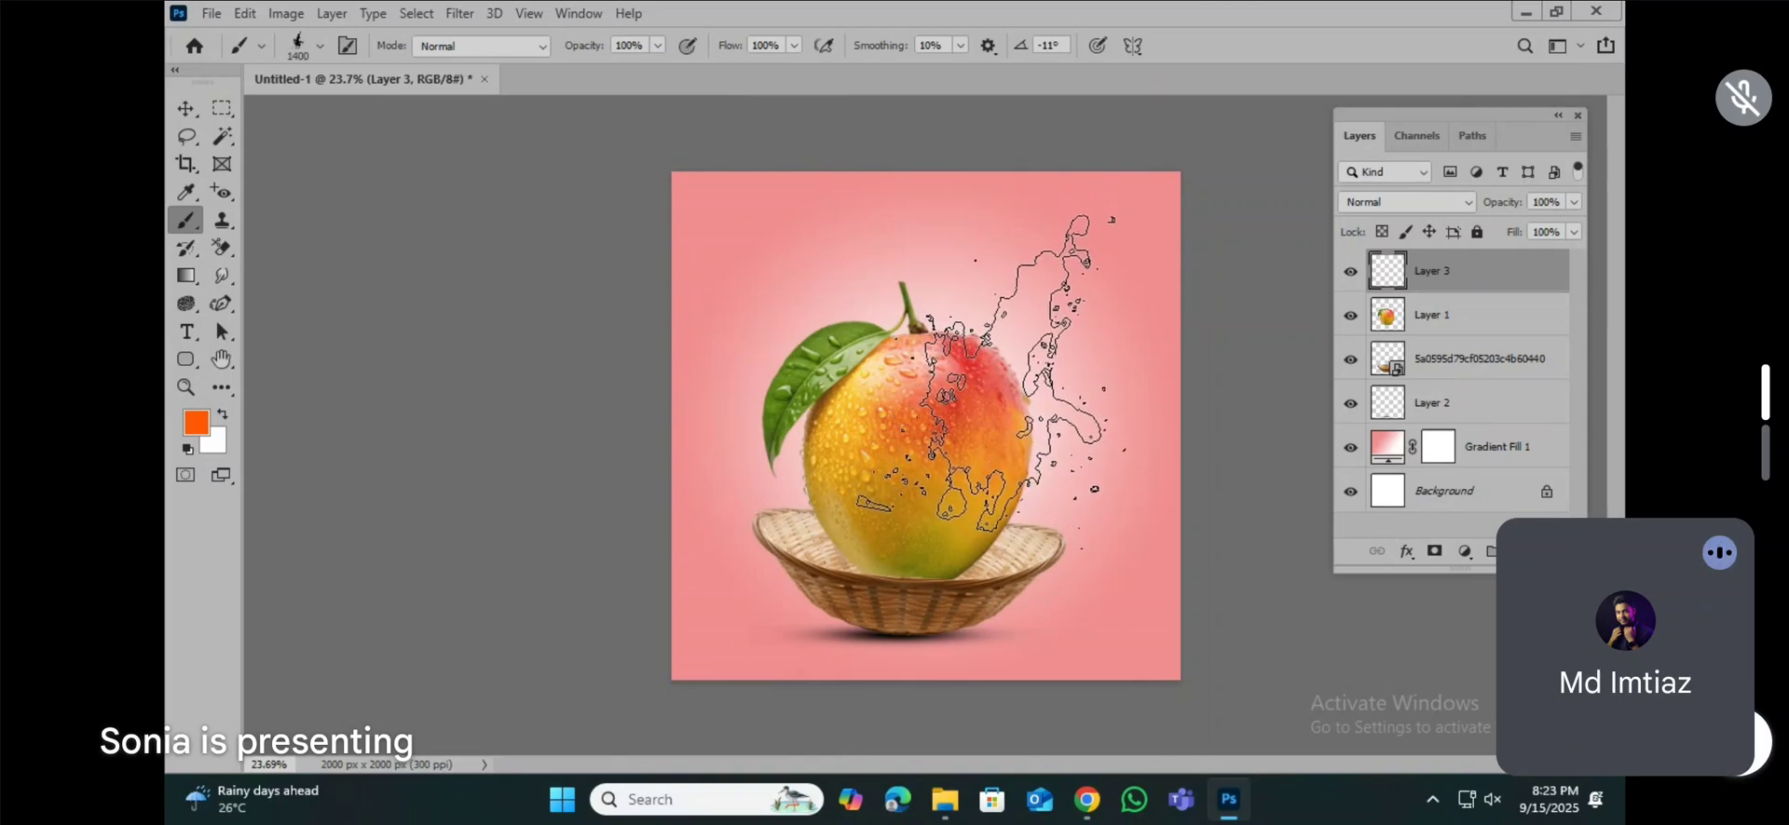
click(991, 374)
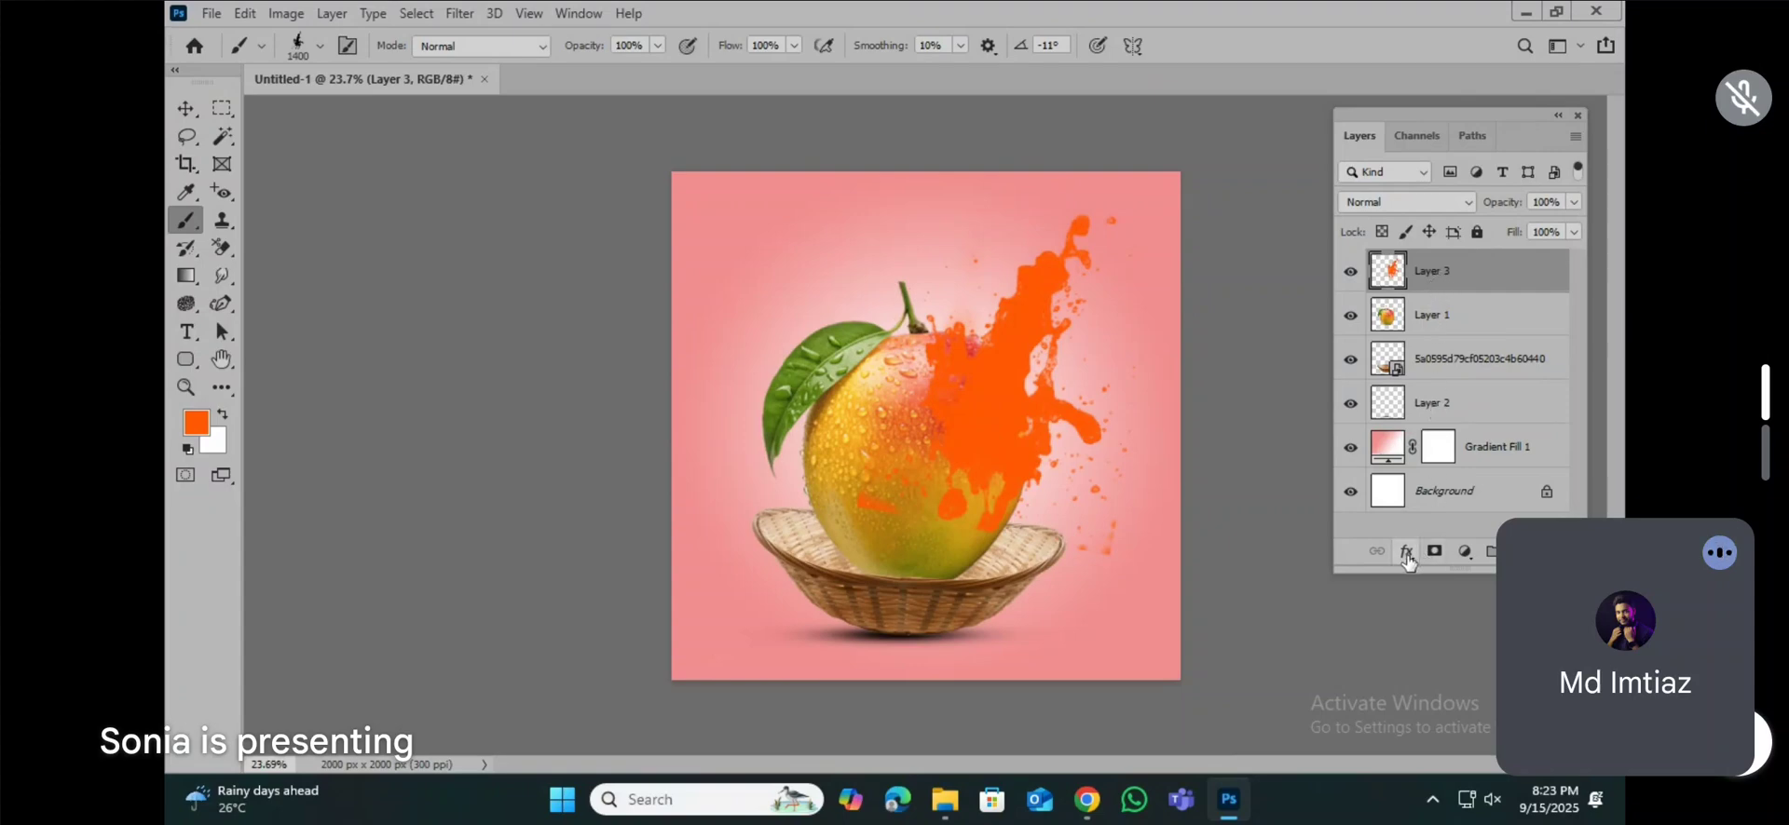
Step: Add a Bevel & Emboss style to the splash layer and move the settings dialog clear of the splash
click(1407, 555)
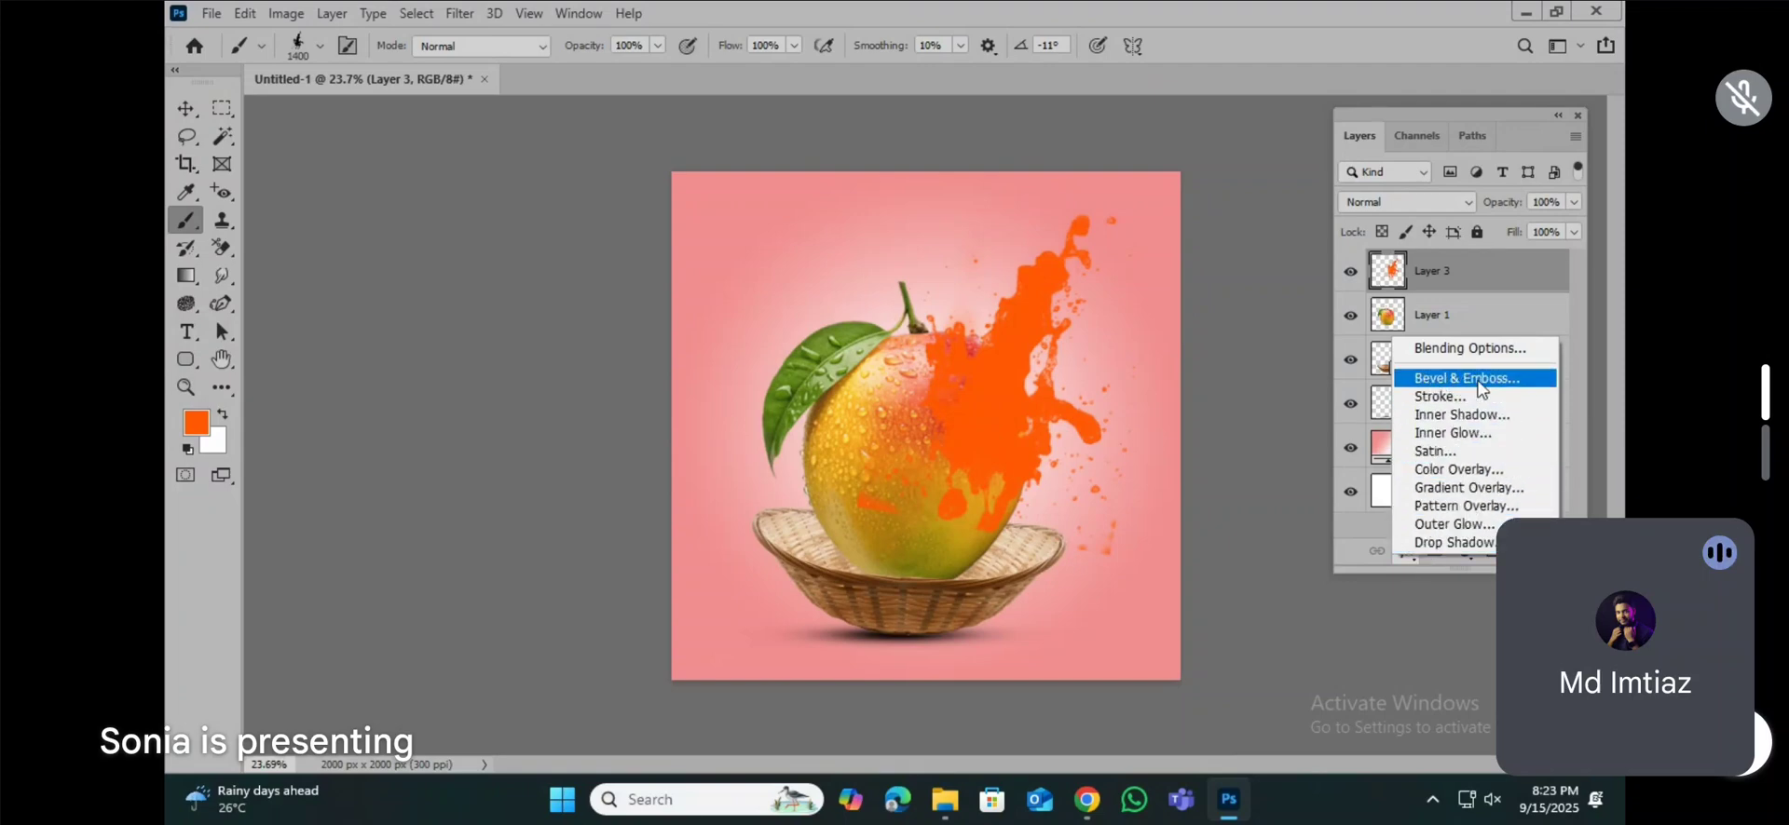
click(1482, 389)
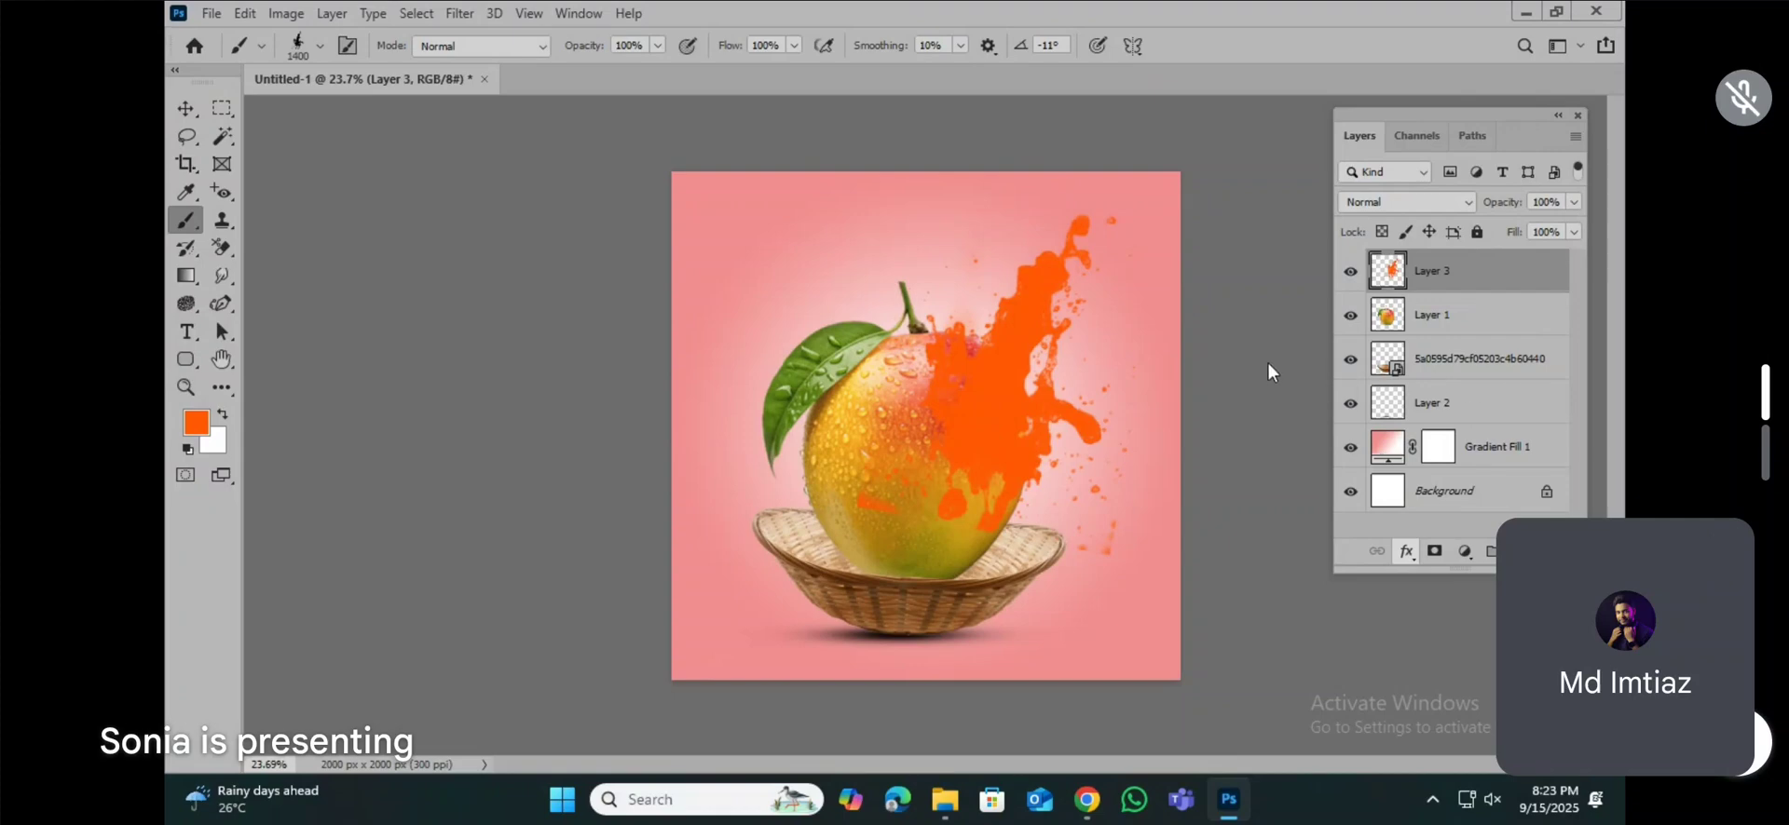
drag(623, 146, 495, 128)
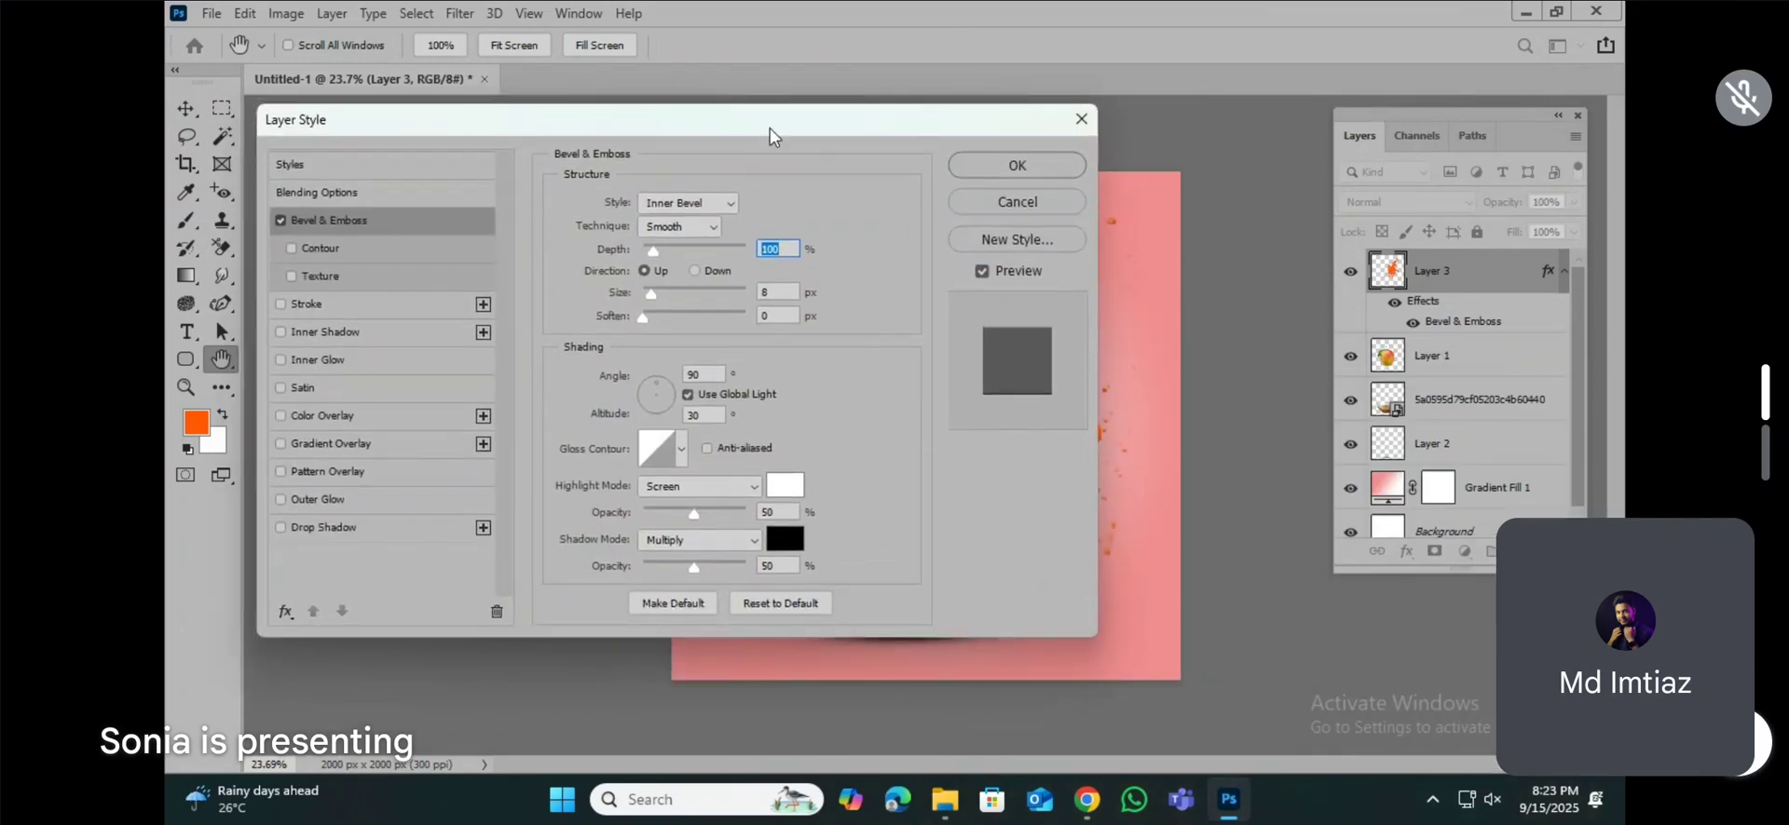
drag(769, 126, 589, 136)
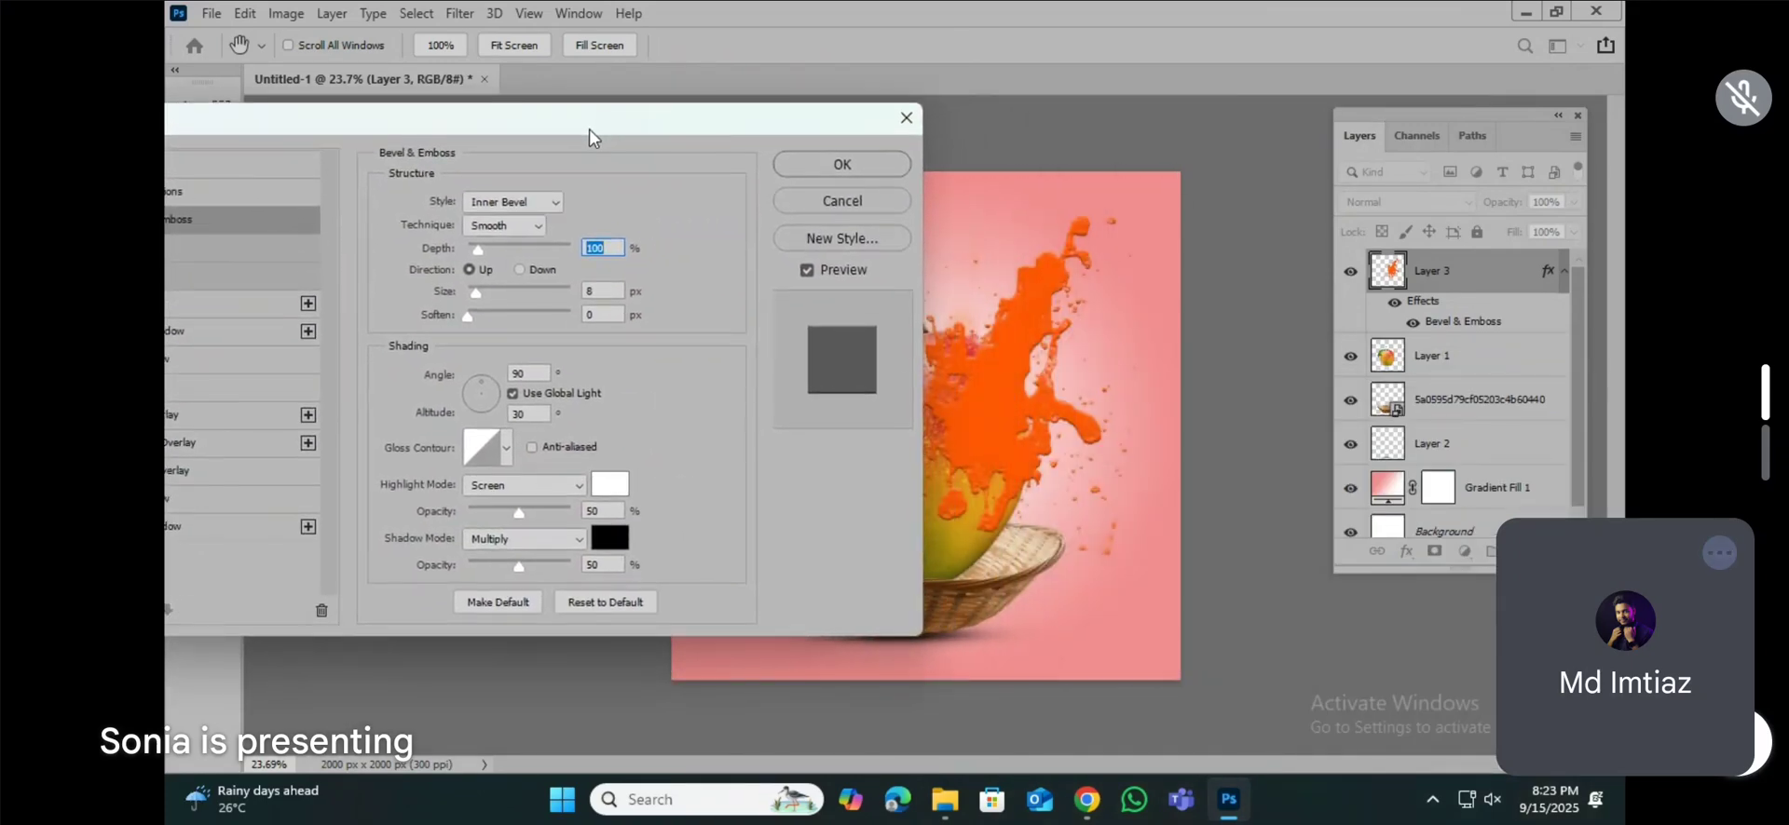
mouse_move(407, 132)
mouse_down()
mouse_move(791, 182)
mouse_move(382, 152)
mouse_up()
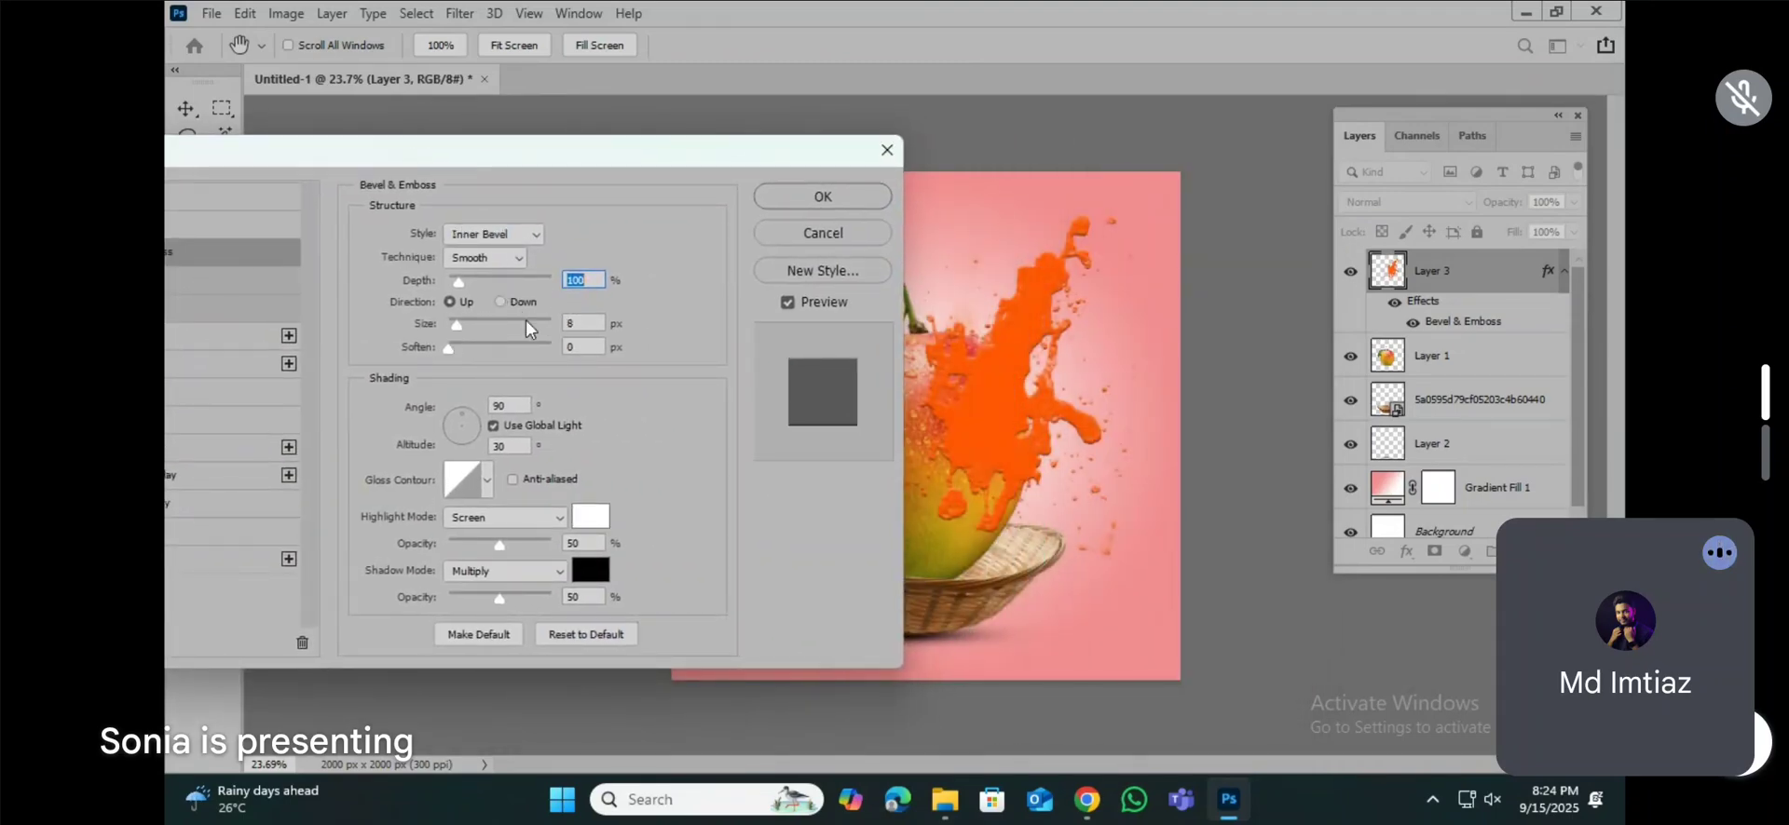
Step: Set the splash bevel's depth to 105%, size to 59 px and soften to 0 px
drag(461, 279, 487, 355)
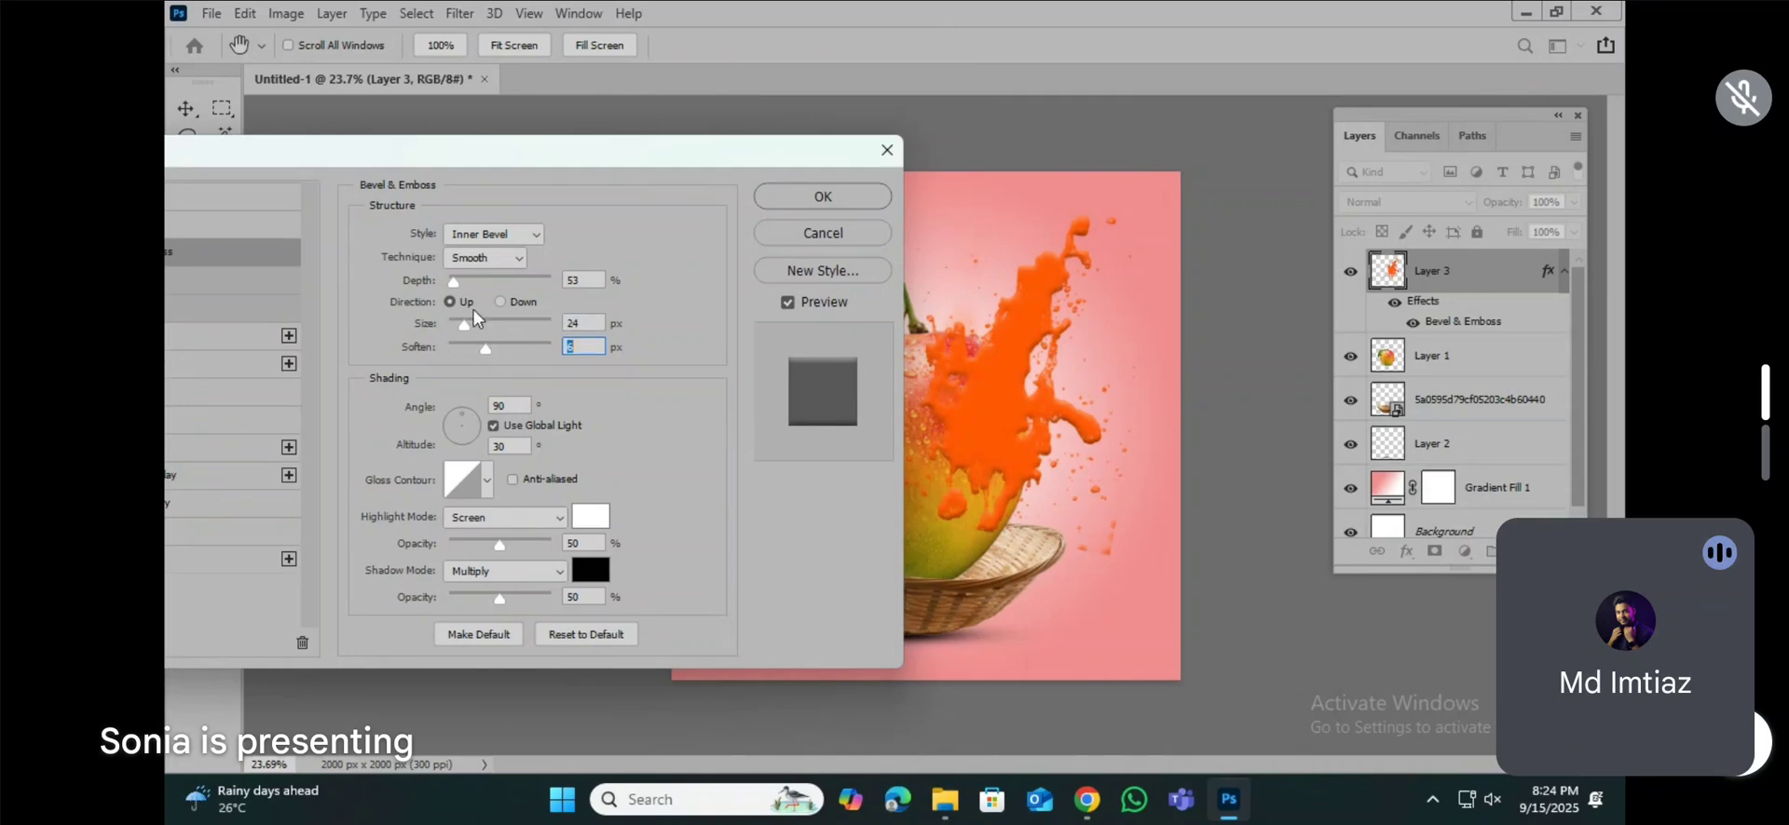
drag(457, 287, 483, 319)
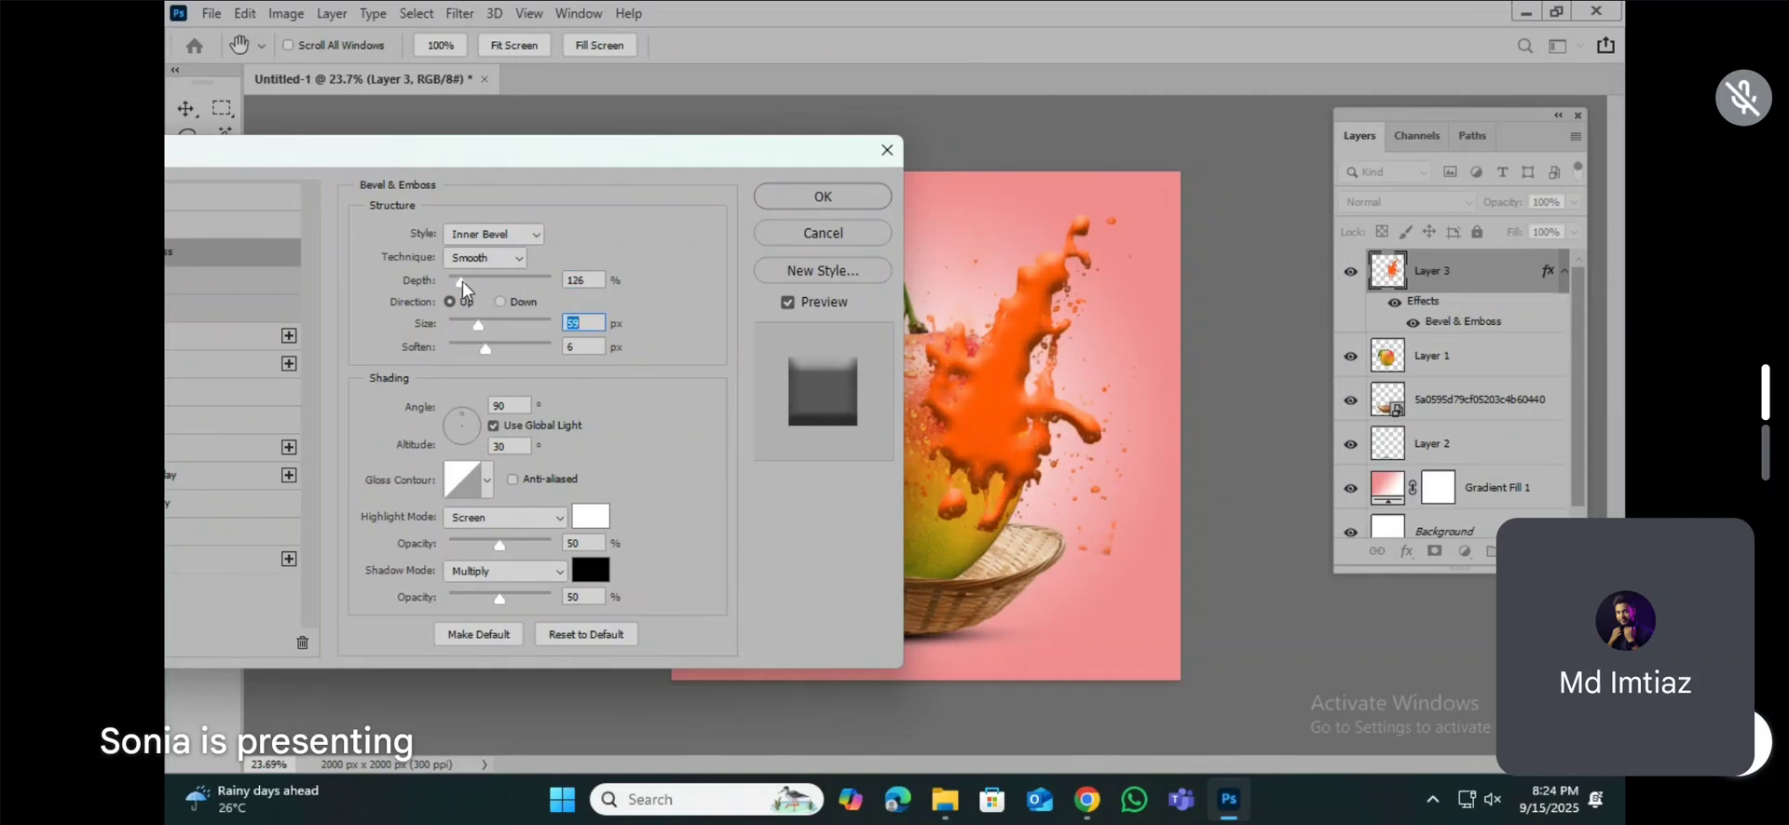
click(462, 281)
drag(489, 350, 428, 351)
drag(463, 281, 461, 283)
Step: Check the bevel techniques, try the Emboss style on the splash, and return to Inner Bevel
click(506, 257)
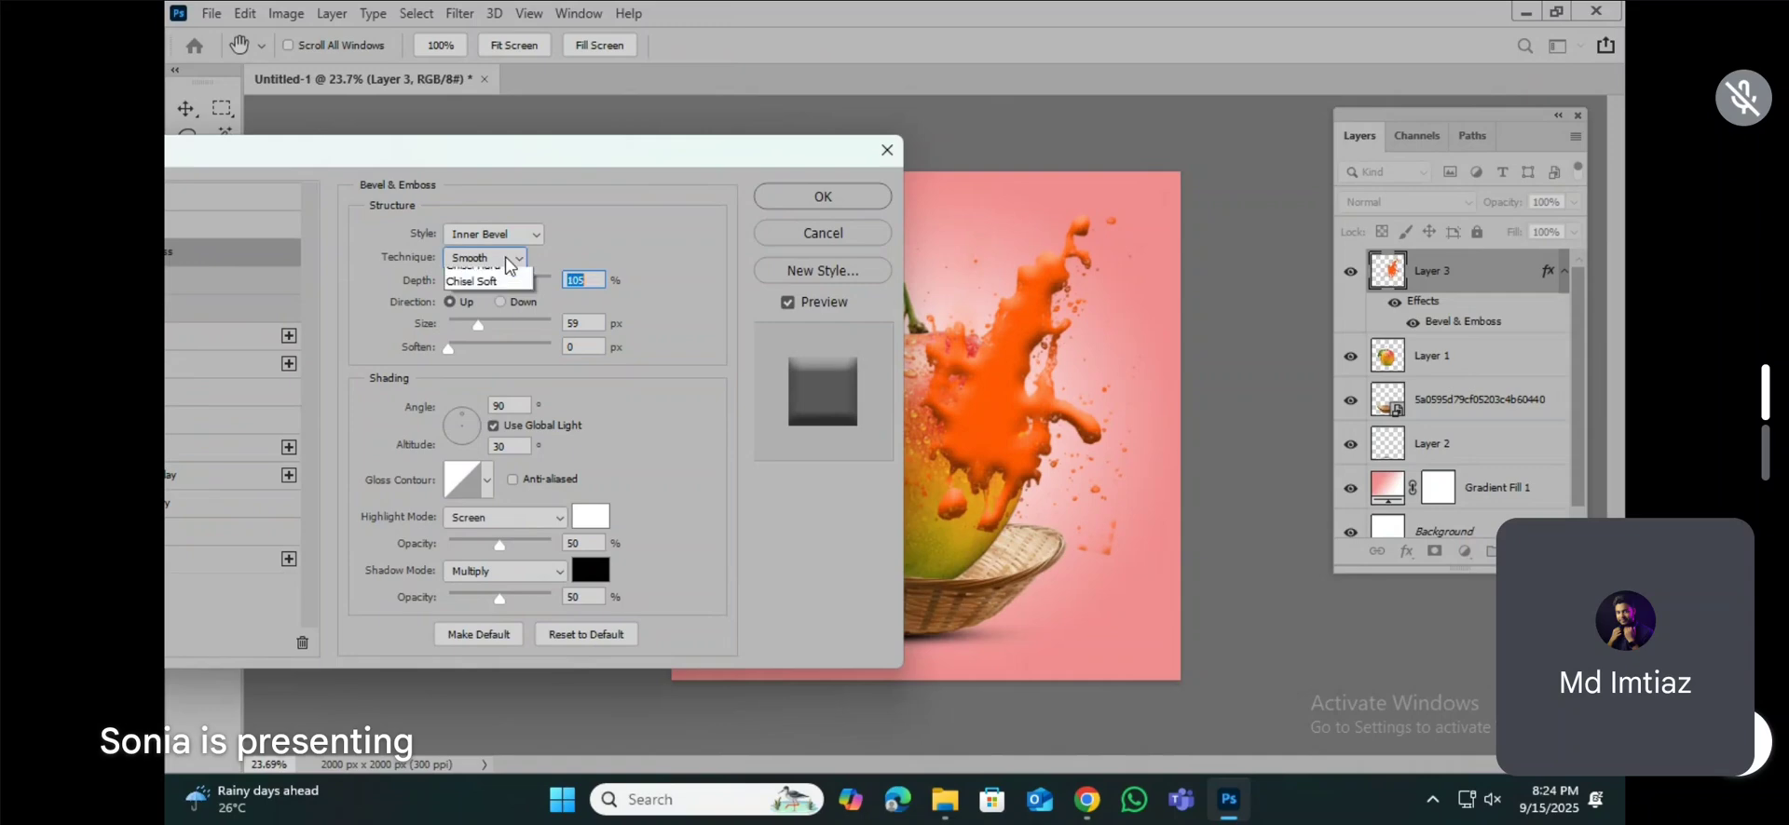
click(506, 259)
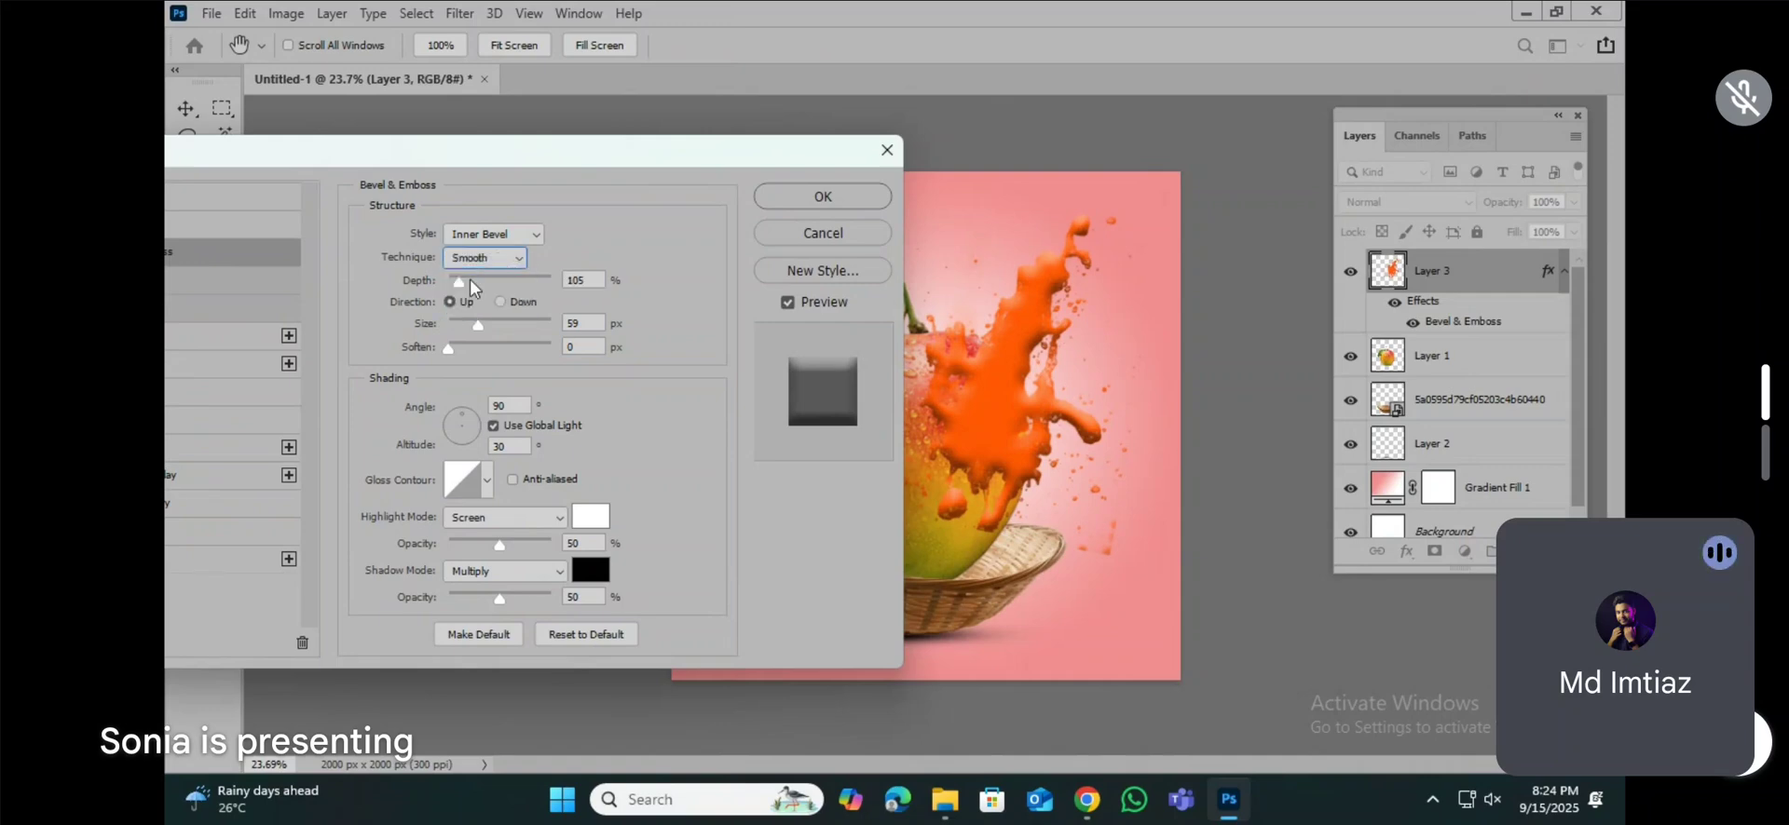
click(510, 237)
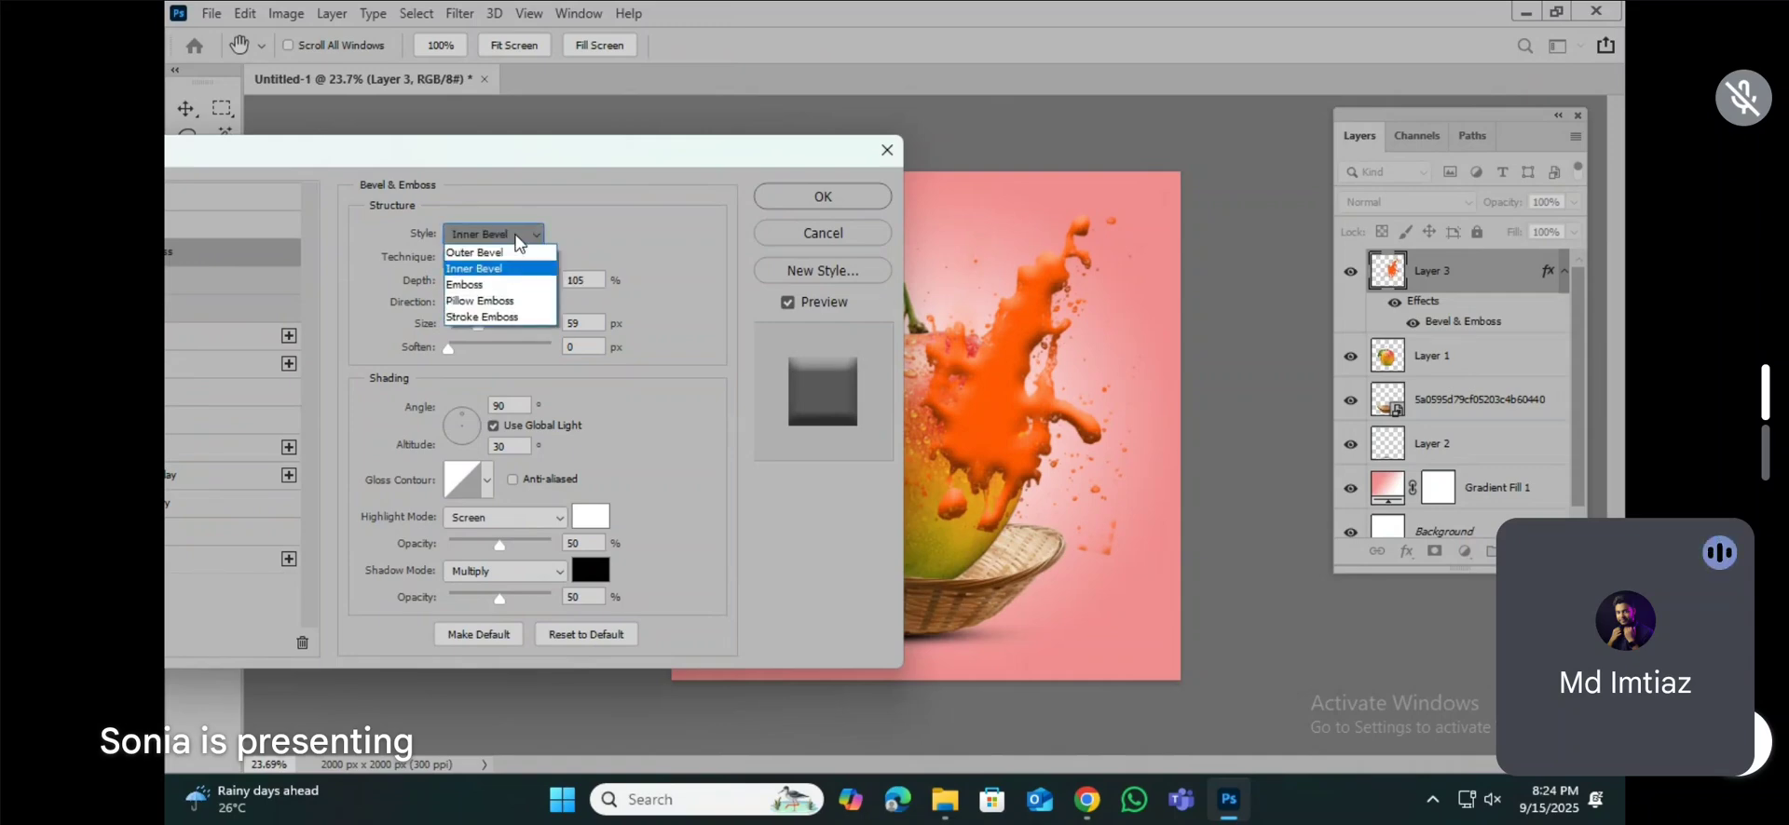
click(469, 289)
click(512, 235)
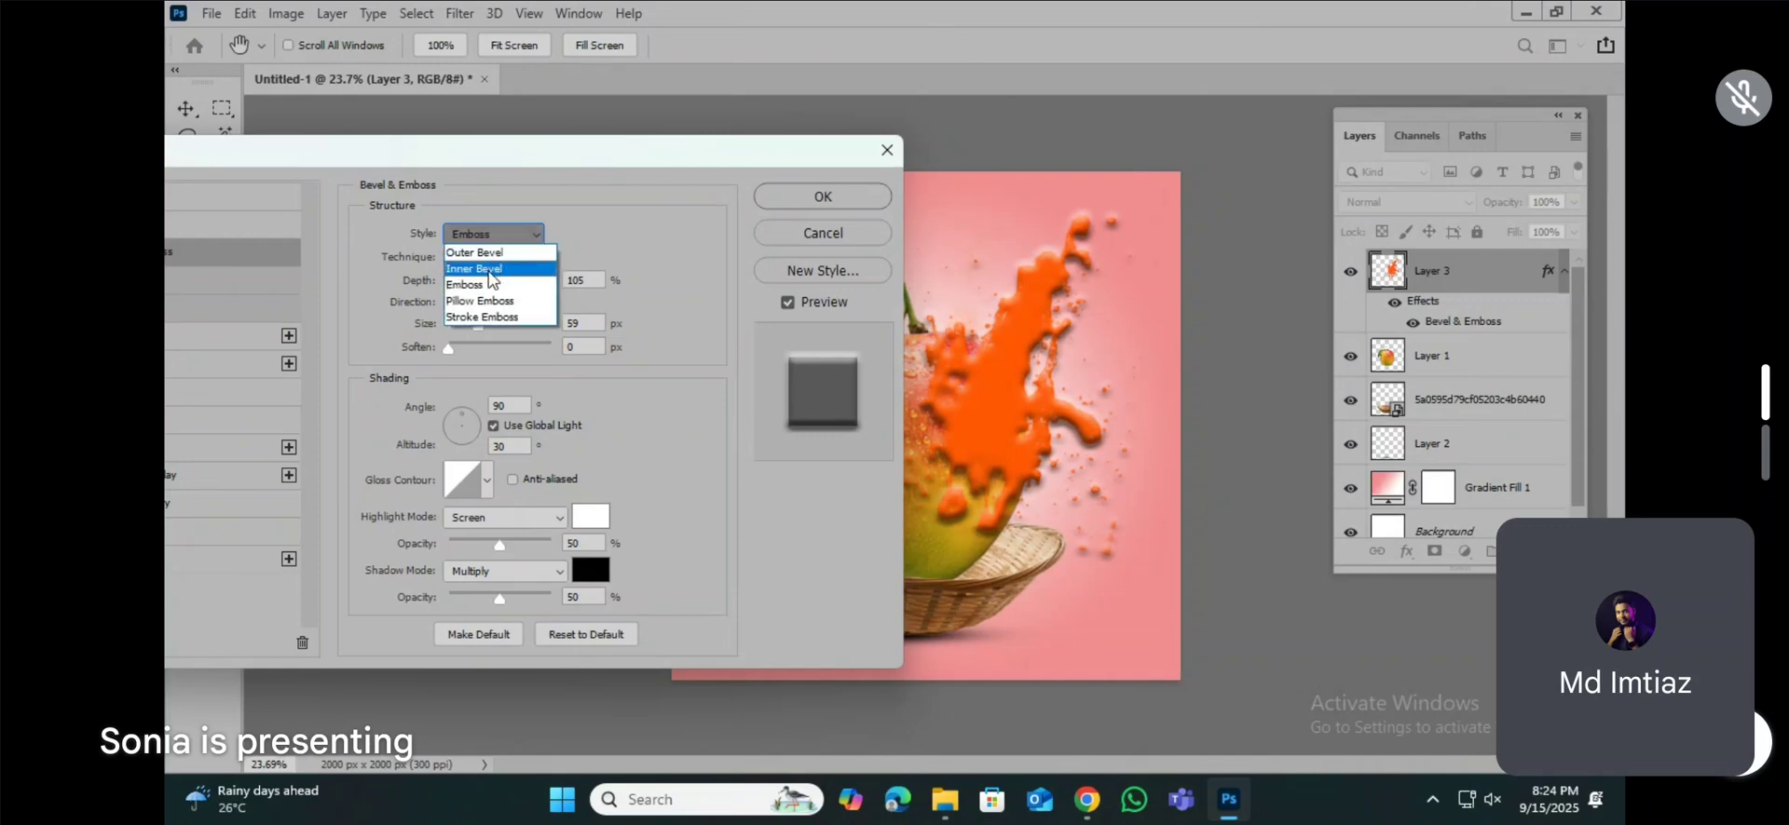
click(500, 277)
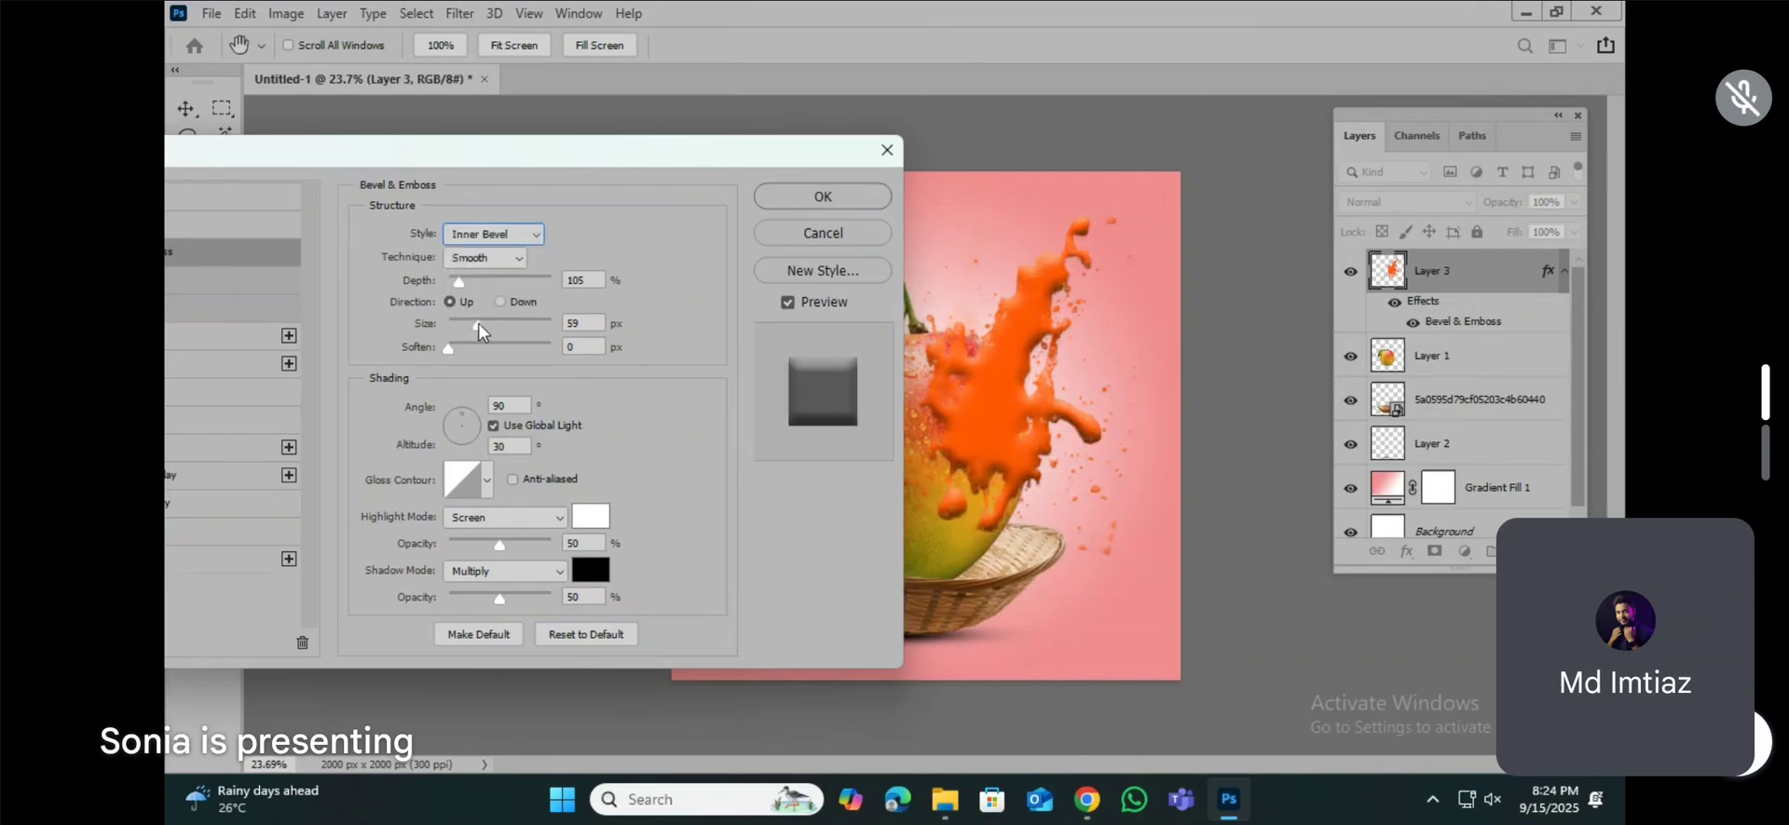
Step: Apply the splash bevel with its size set to 84 px and move the splash layer directly below the mango layer
drag(480, 331, 495, 333)
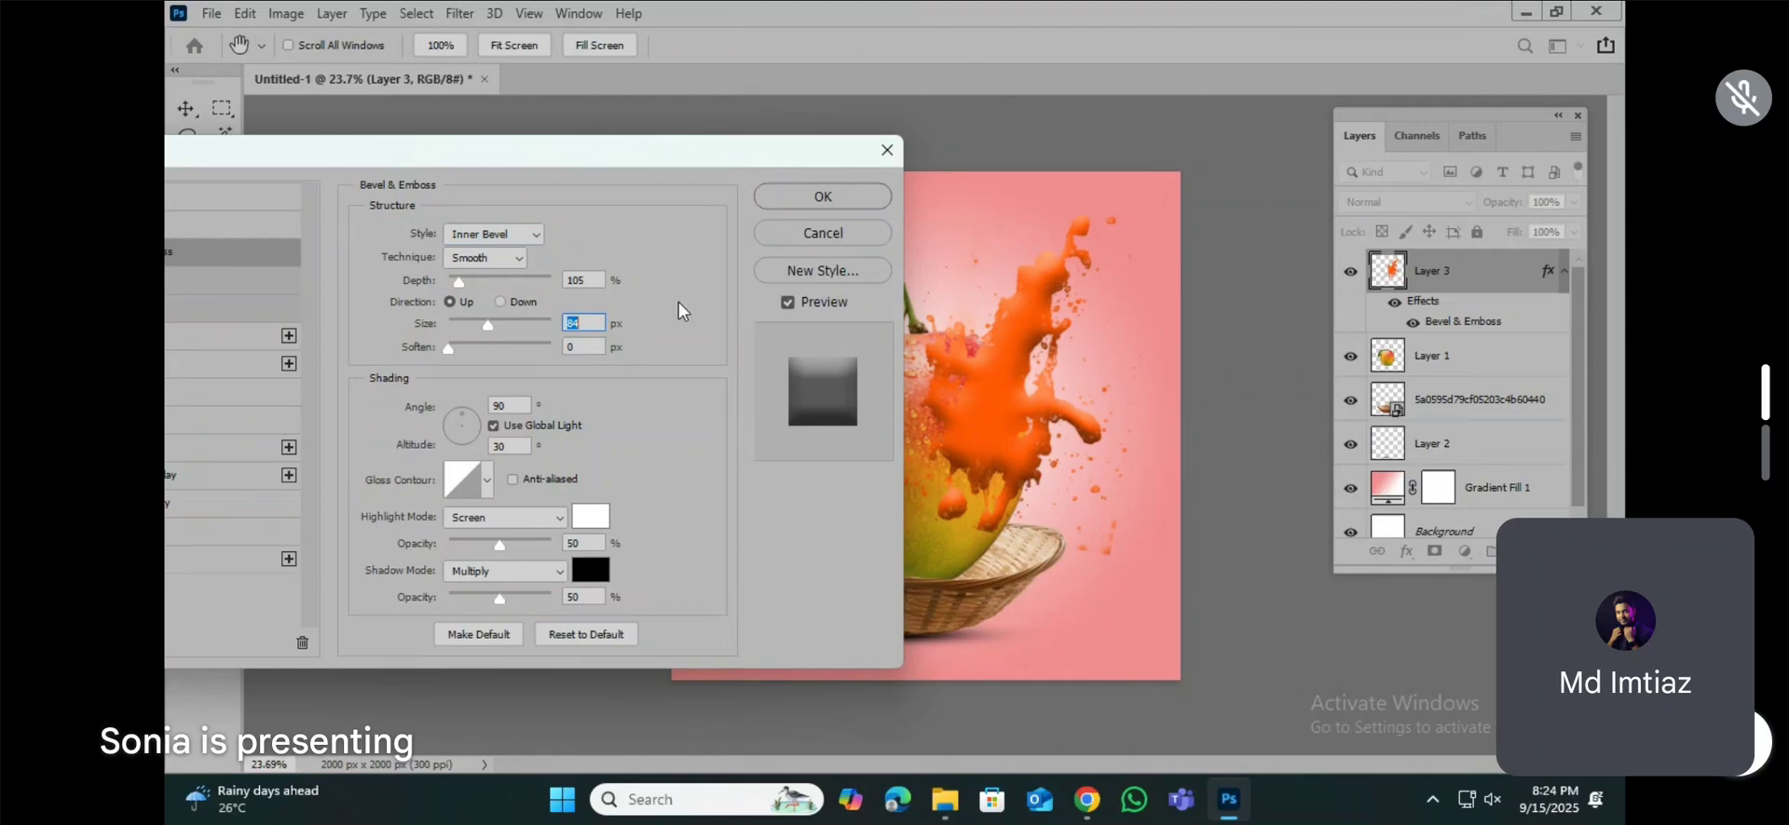
click(823, 196)
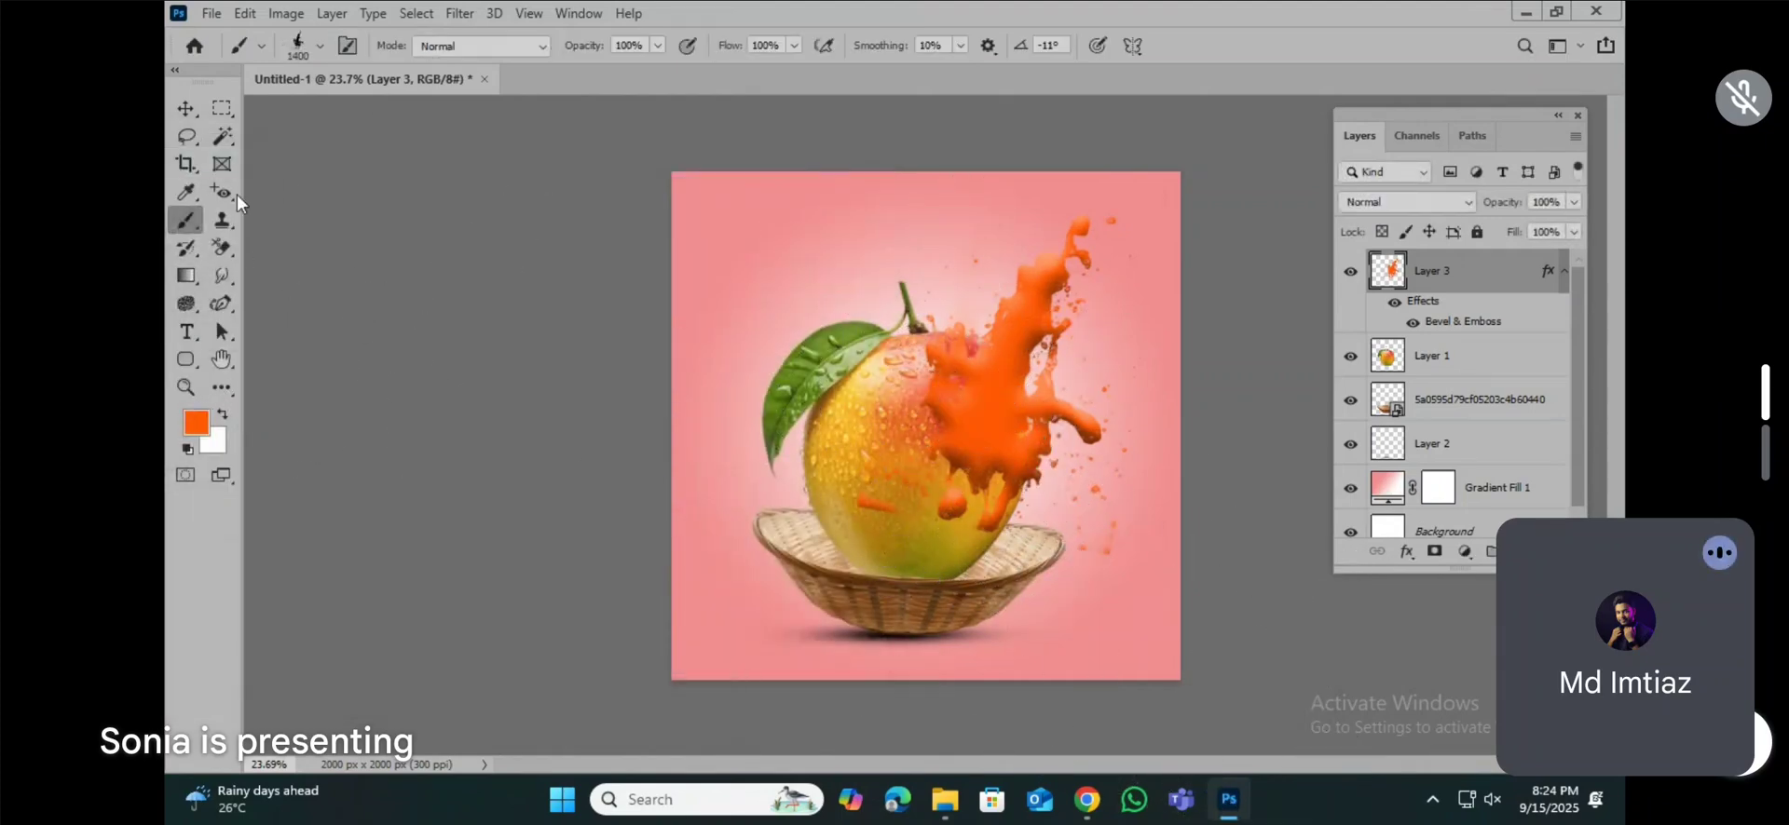
click(186, 108)
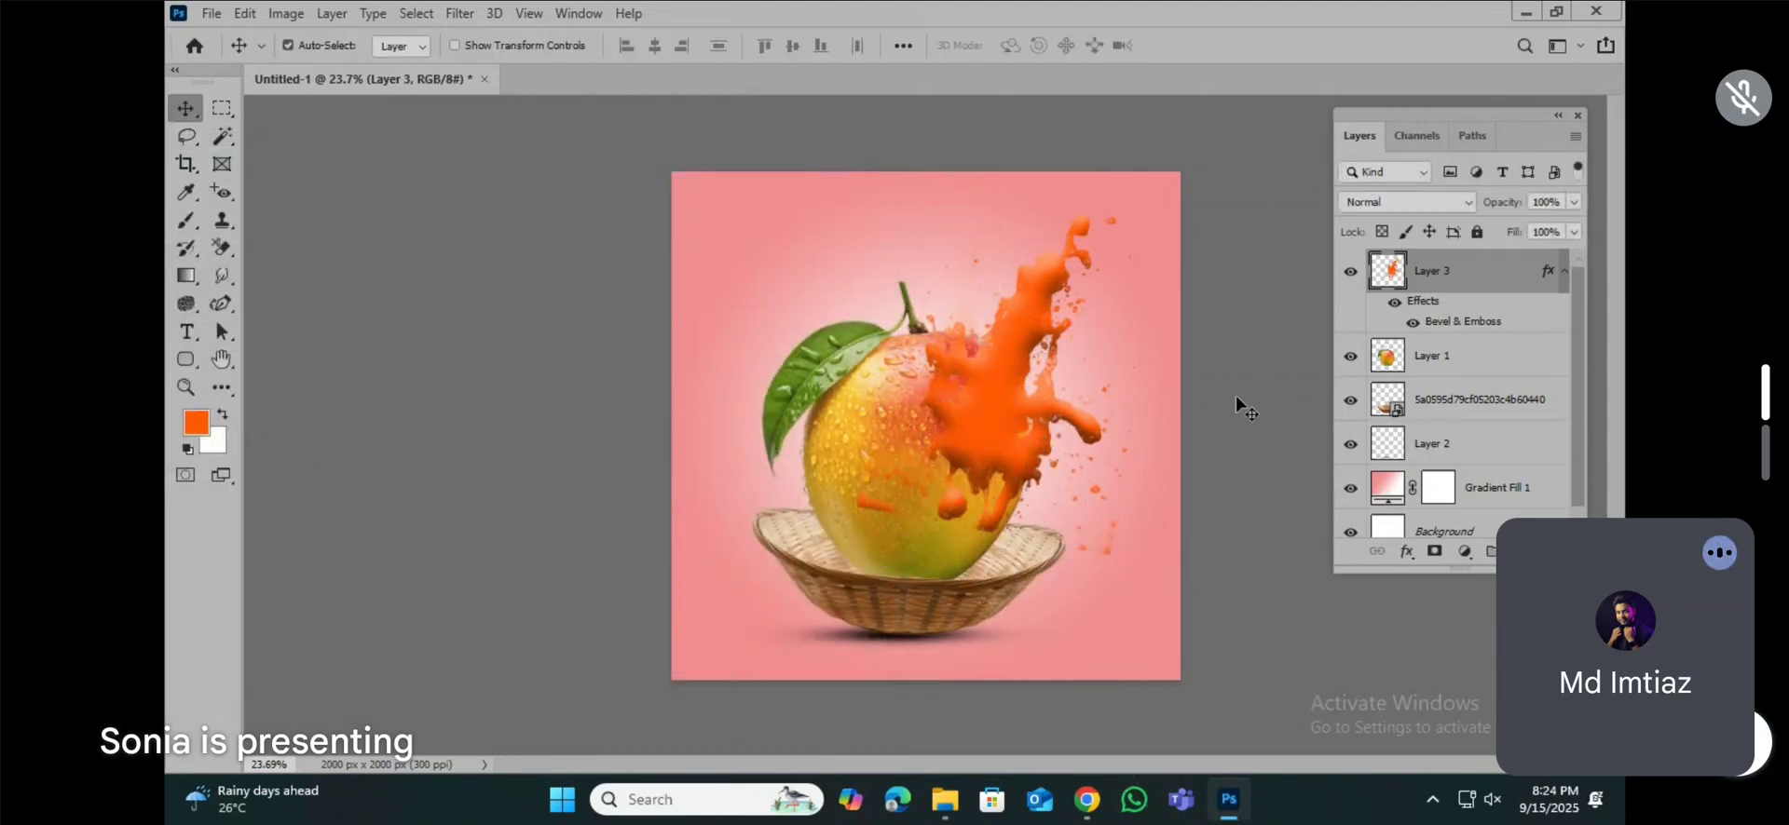
drag(1440, 269, 1447, 373)
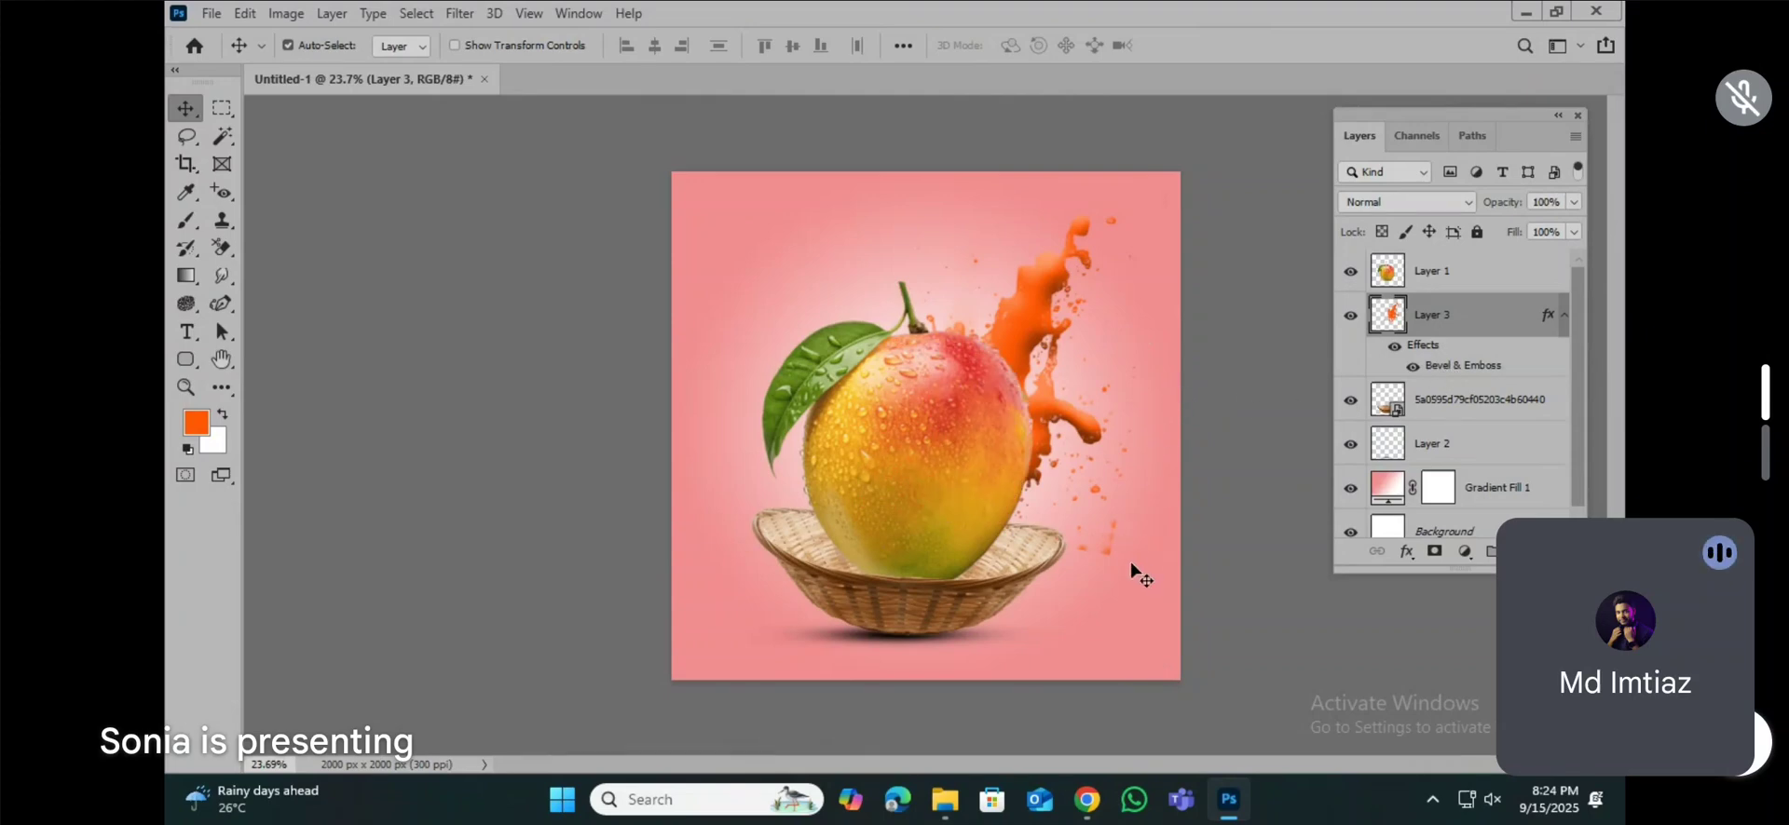
Step: Erase the leftover orange smudges near the basket's rim from the splash layer with the Eraser tool, and return to the Move tool
scroll(1117, 571, up, 5)
scroll(1173, 549, up, 5)
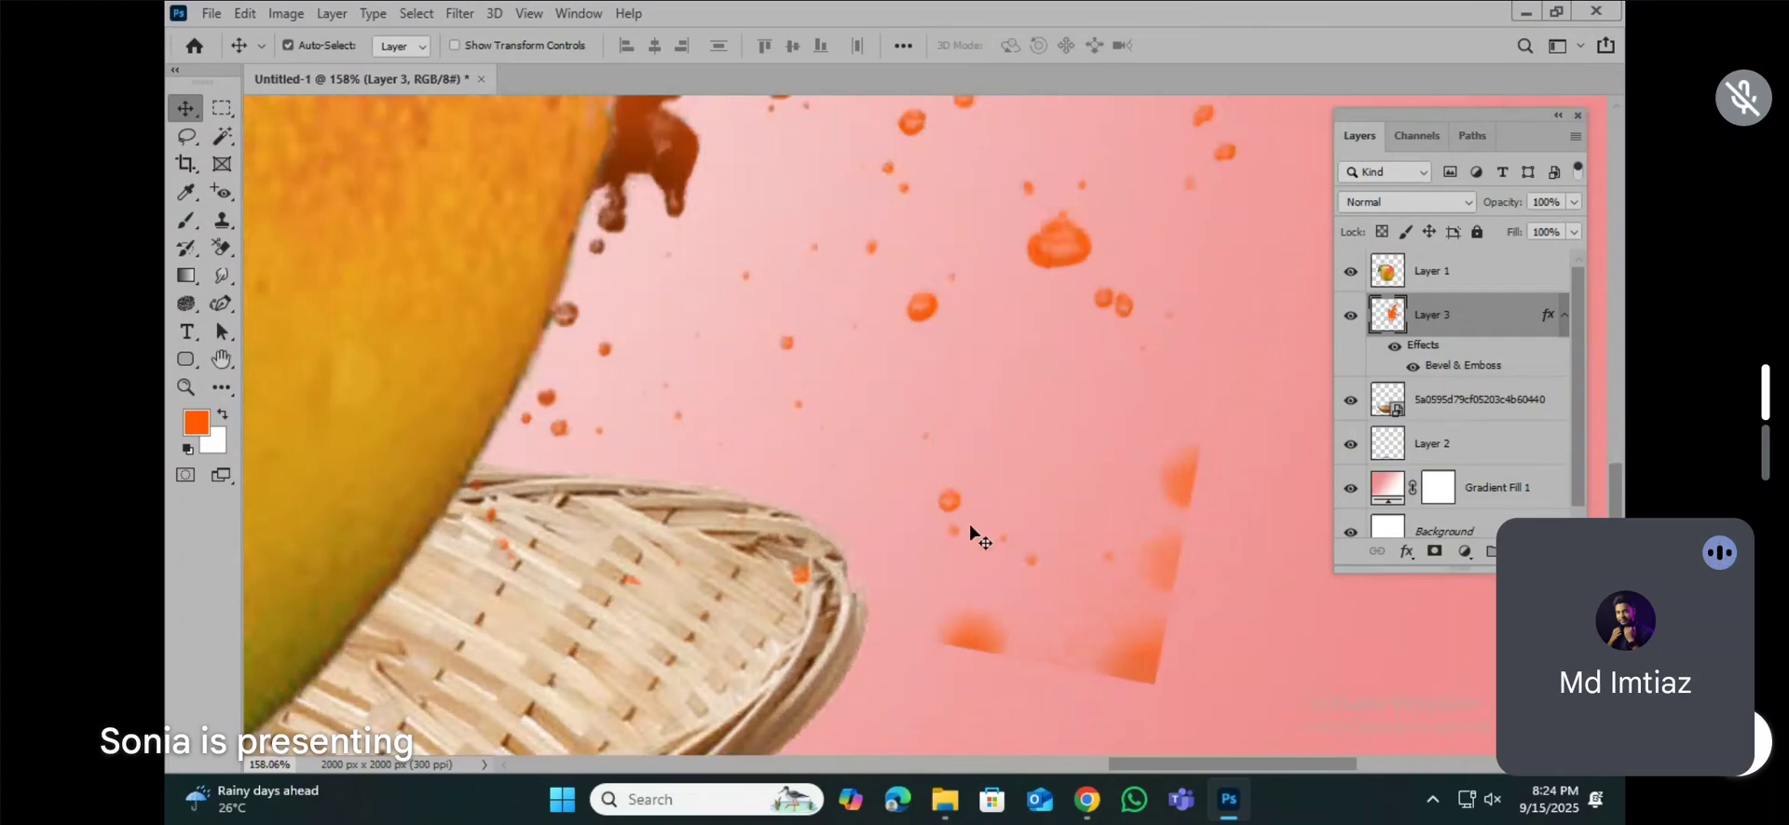
scroll(969, 529, down, 2)
click(220, 247)
click(279, 264)
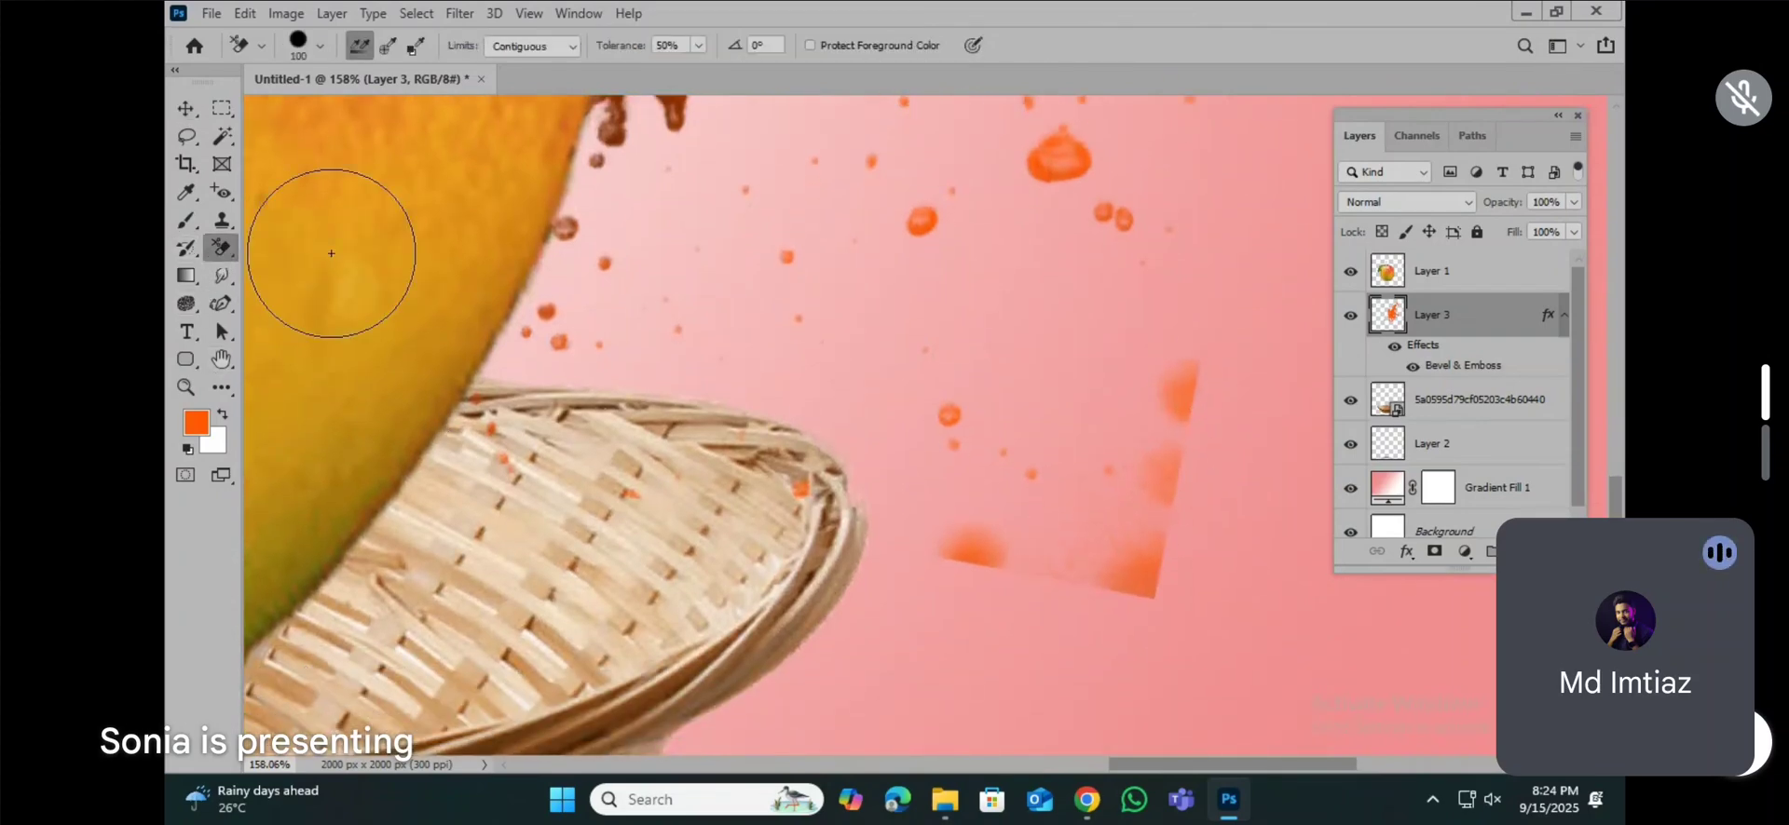
right_click(220, 248)
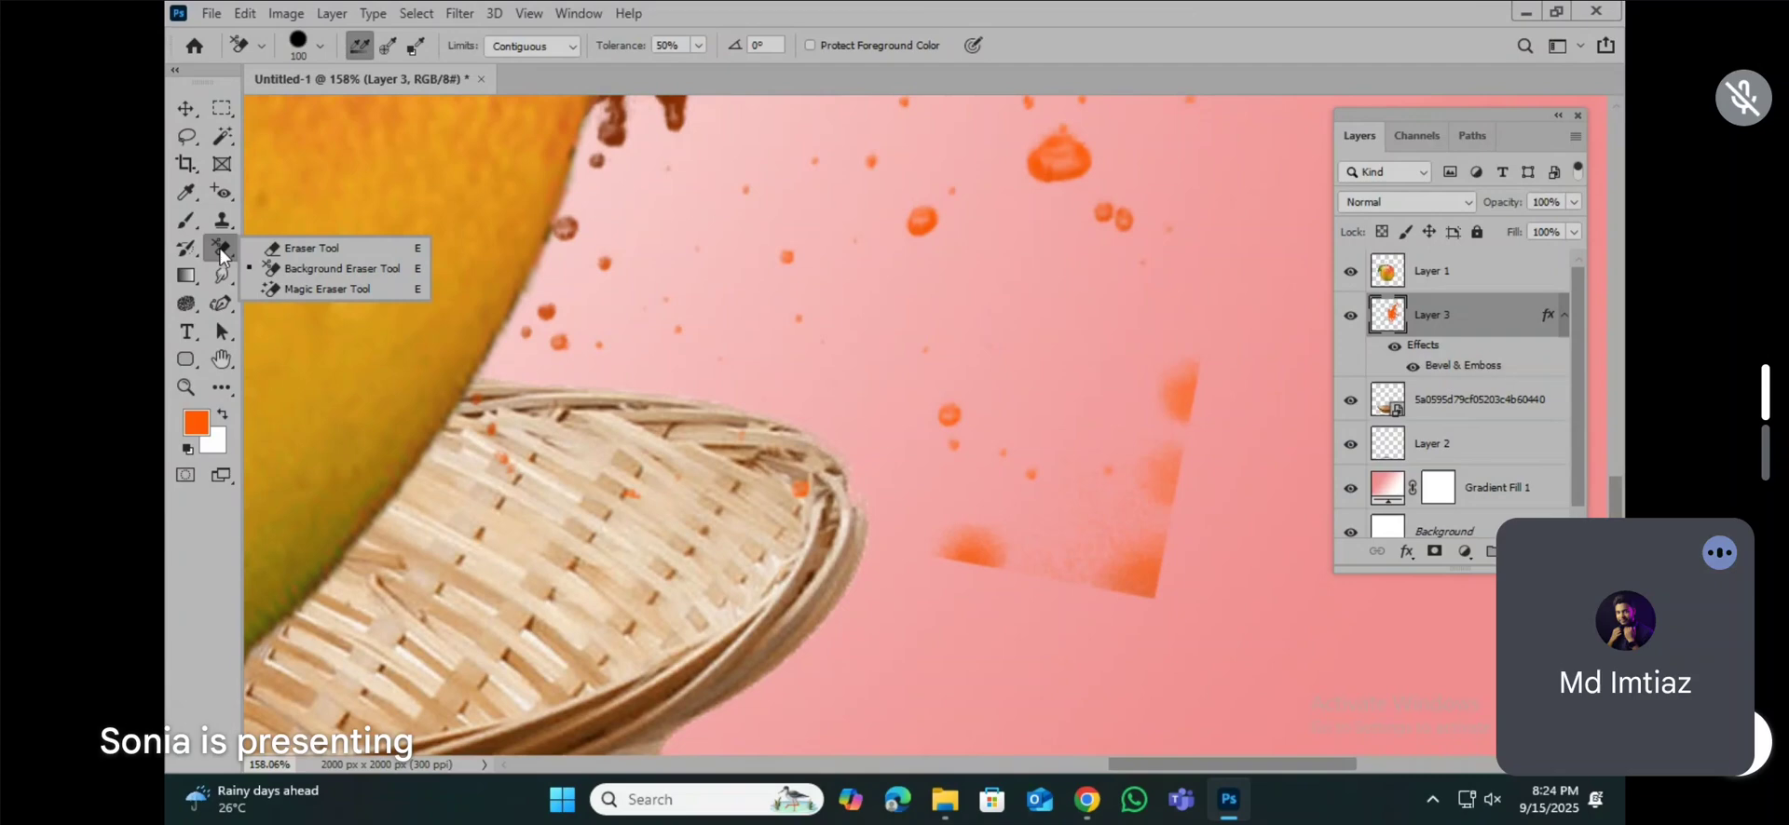
click(280, 247)
mouse_move(990, 564)
mouse_down()
mouse_move(1055, 556)
mouse_move(1058, 501)
mouse_move(1136, 531)
mouse_move(1179, 439)
mouse_move(1123, 542)
mouse_move(1162, 435)
mouse_up()
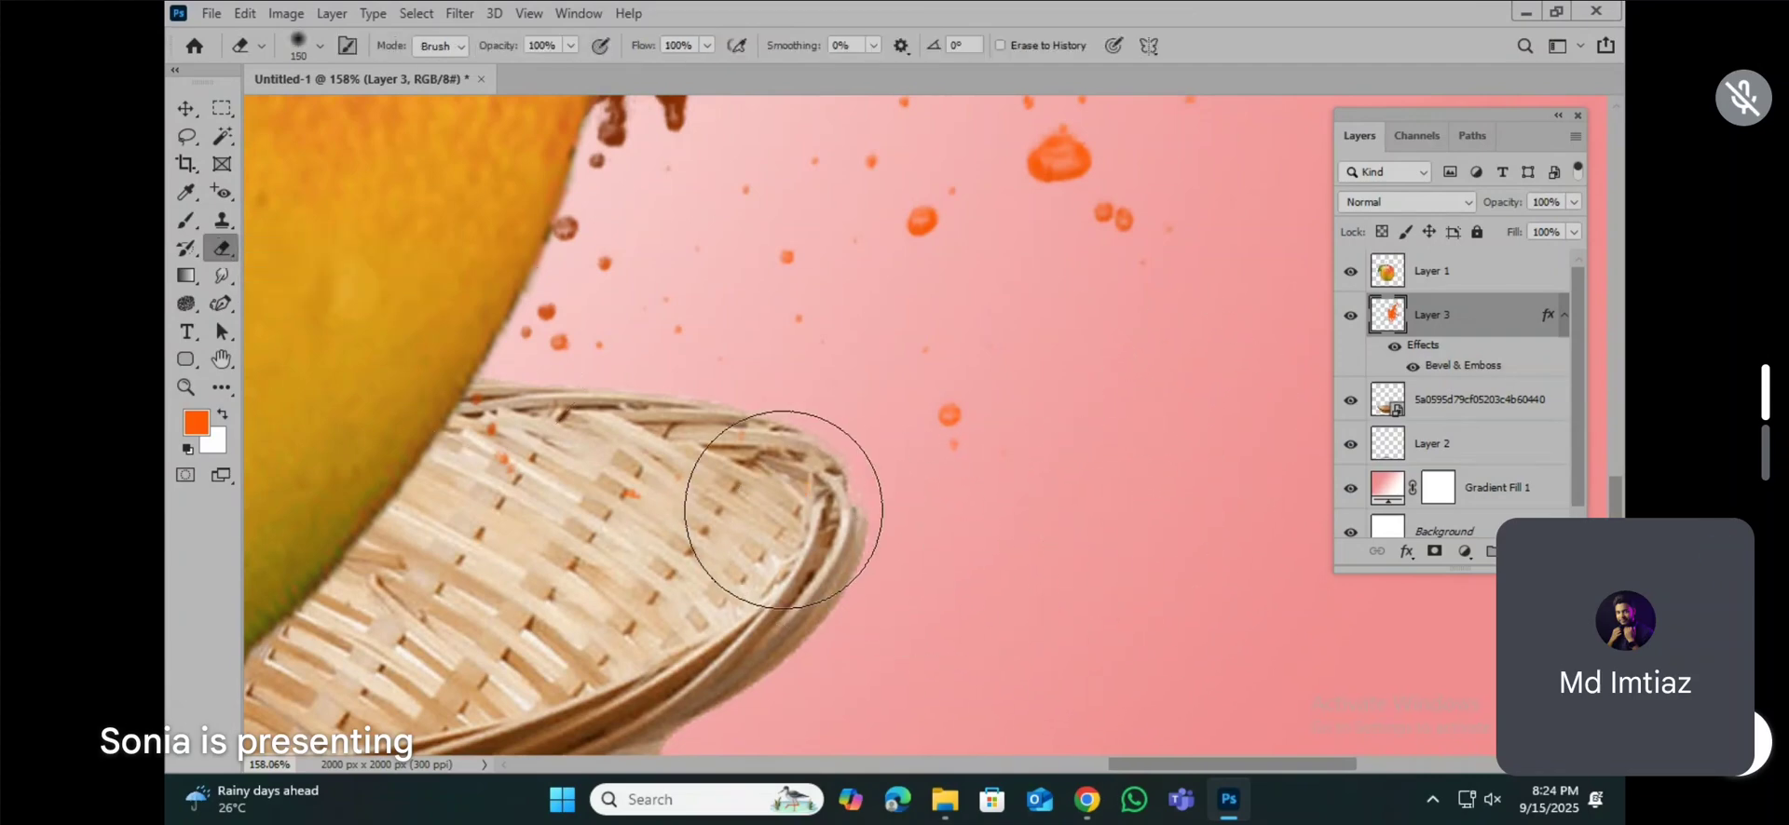
scroll(770, 501, down, 2)
scroll(769, 501, down, 5)
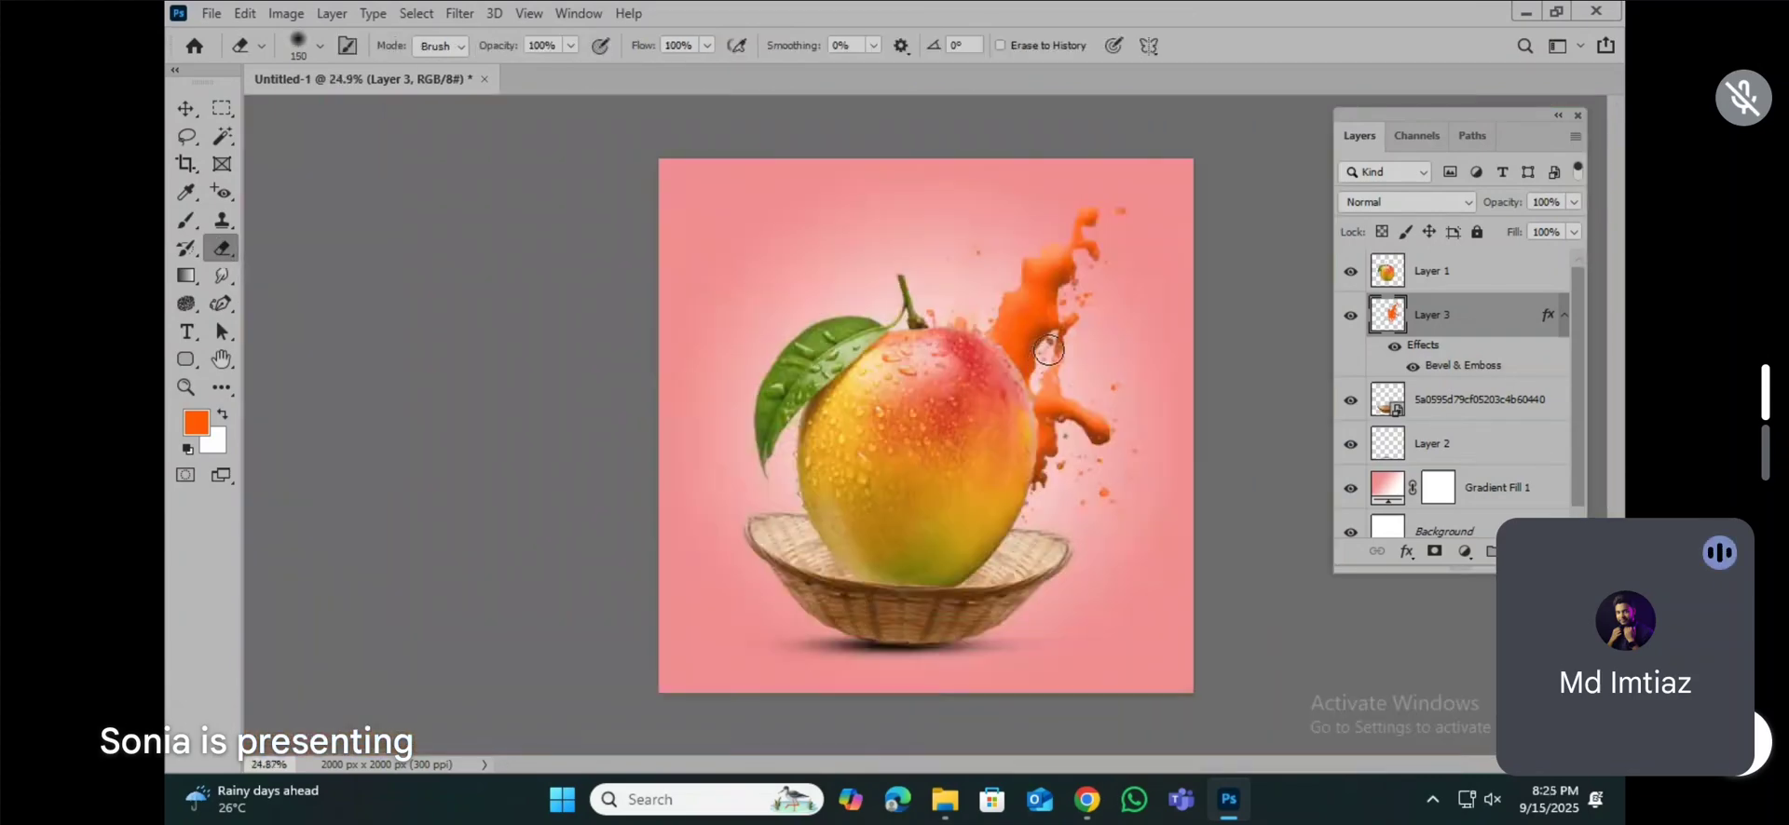
key(v)
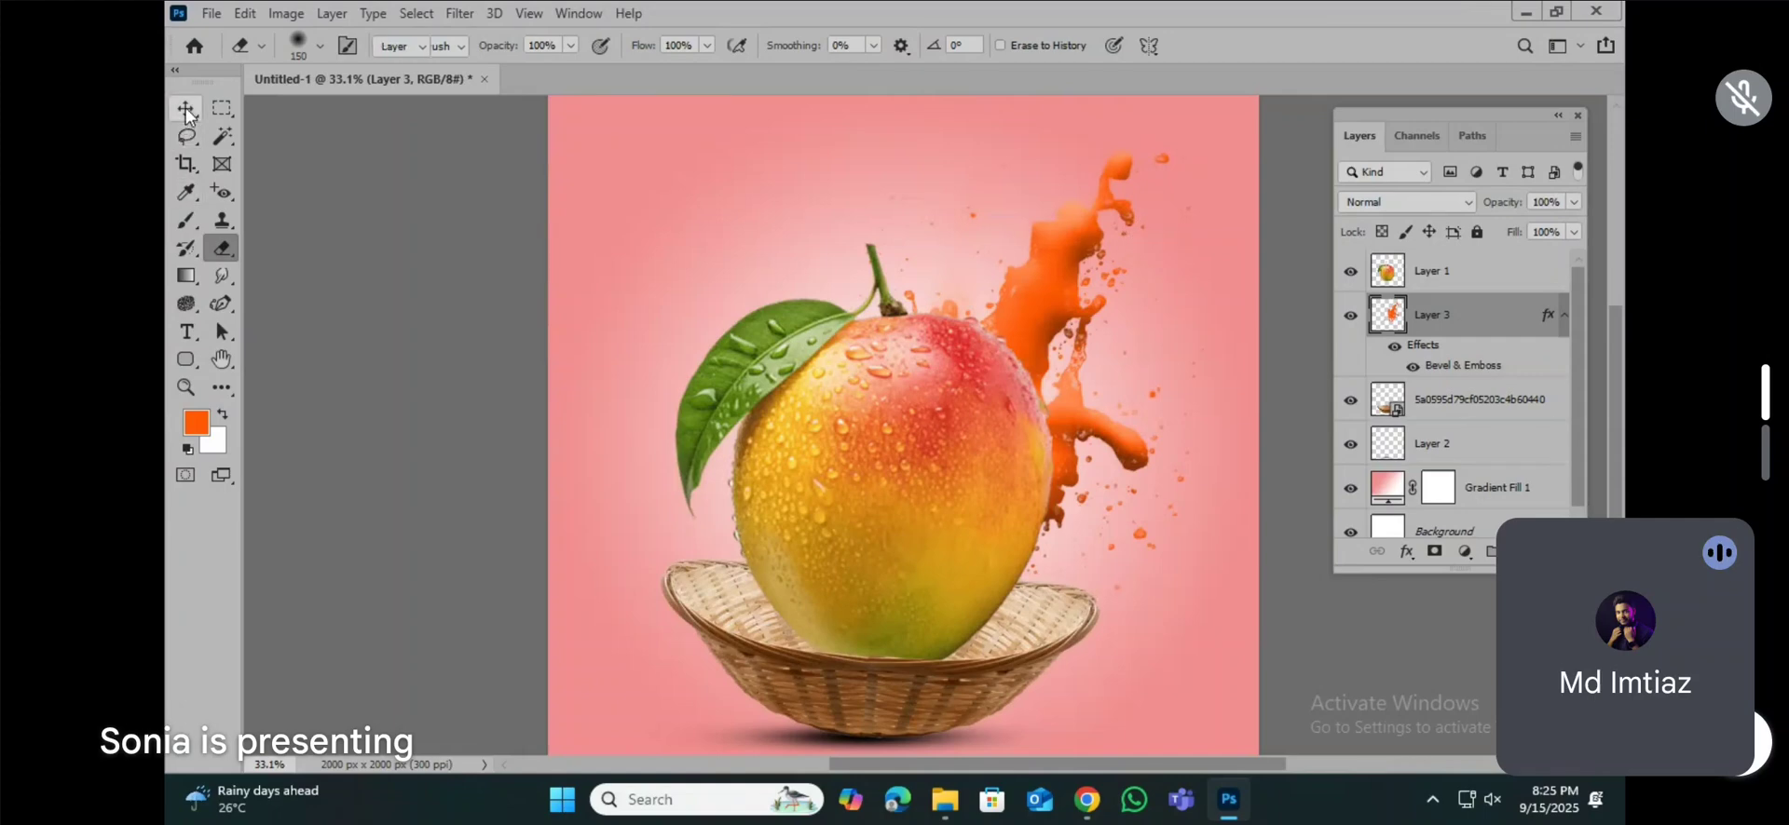
scroll(1153, 366, down, 1)
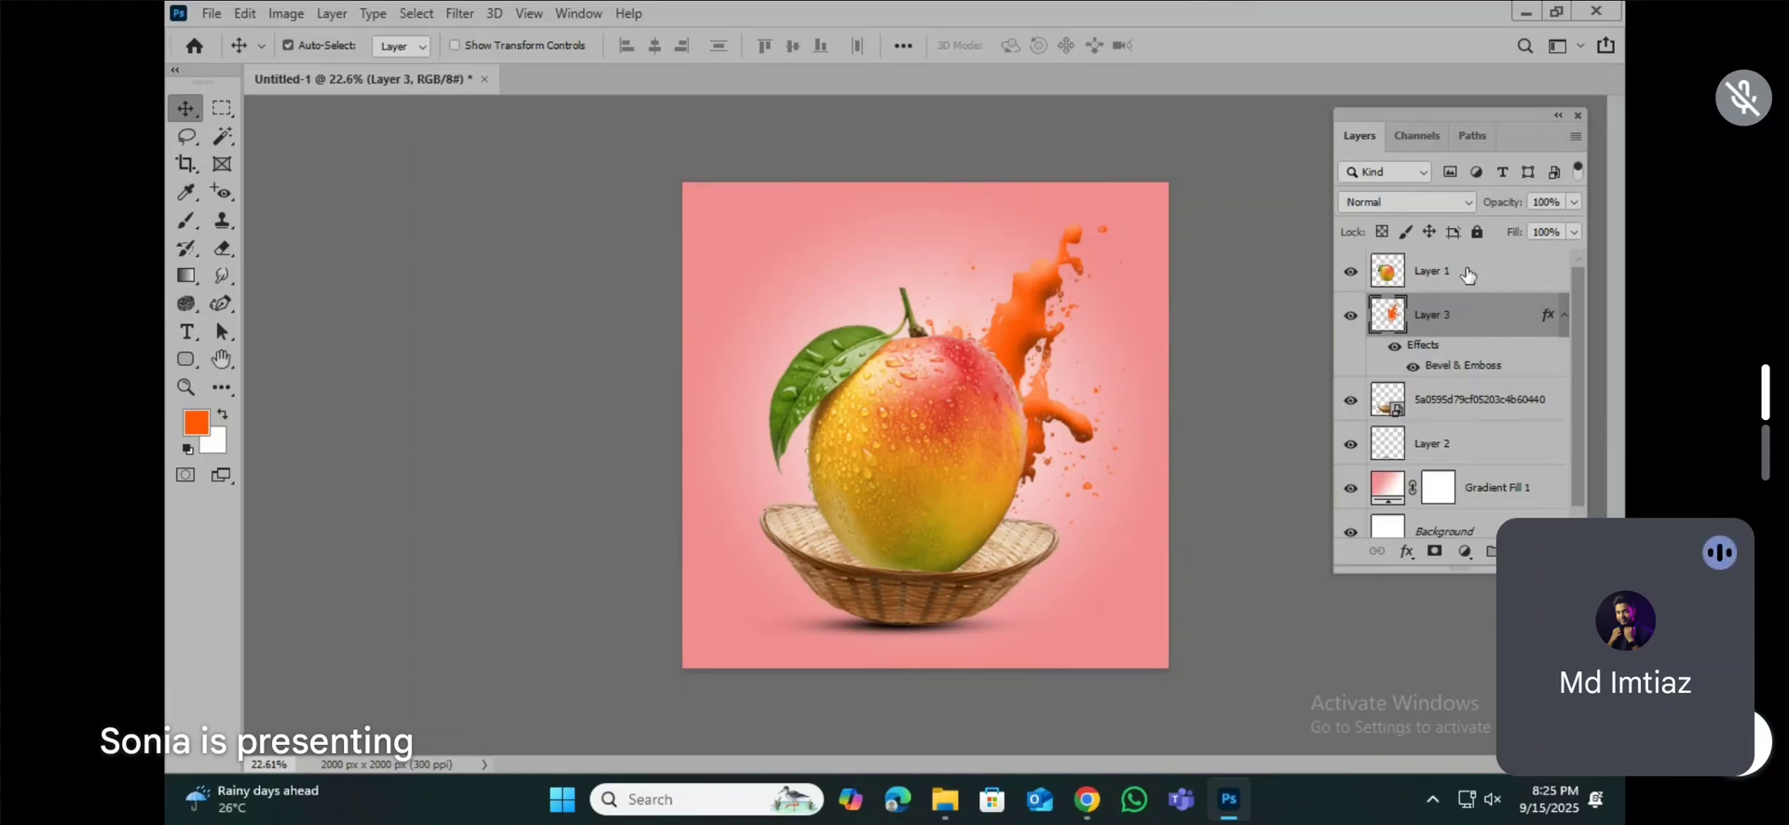
Step: Add a new empty layer above the mango layer and activate the Brush tool
click(1467, 275)
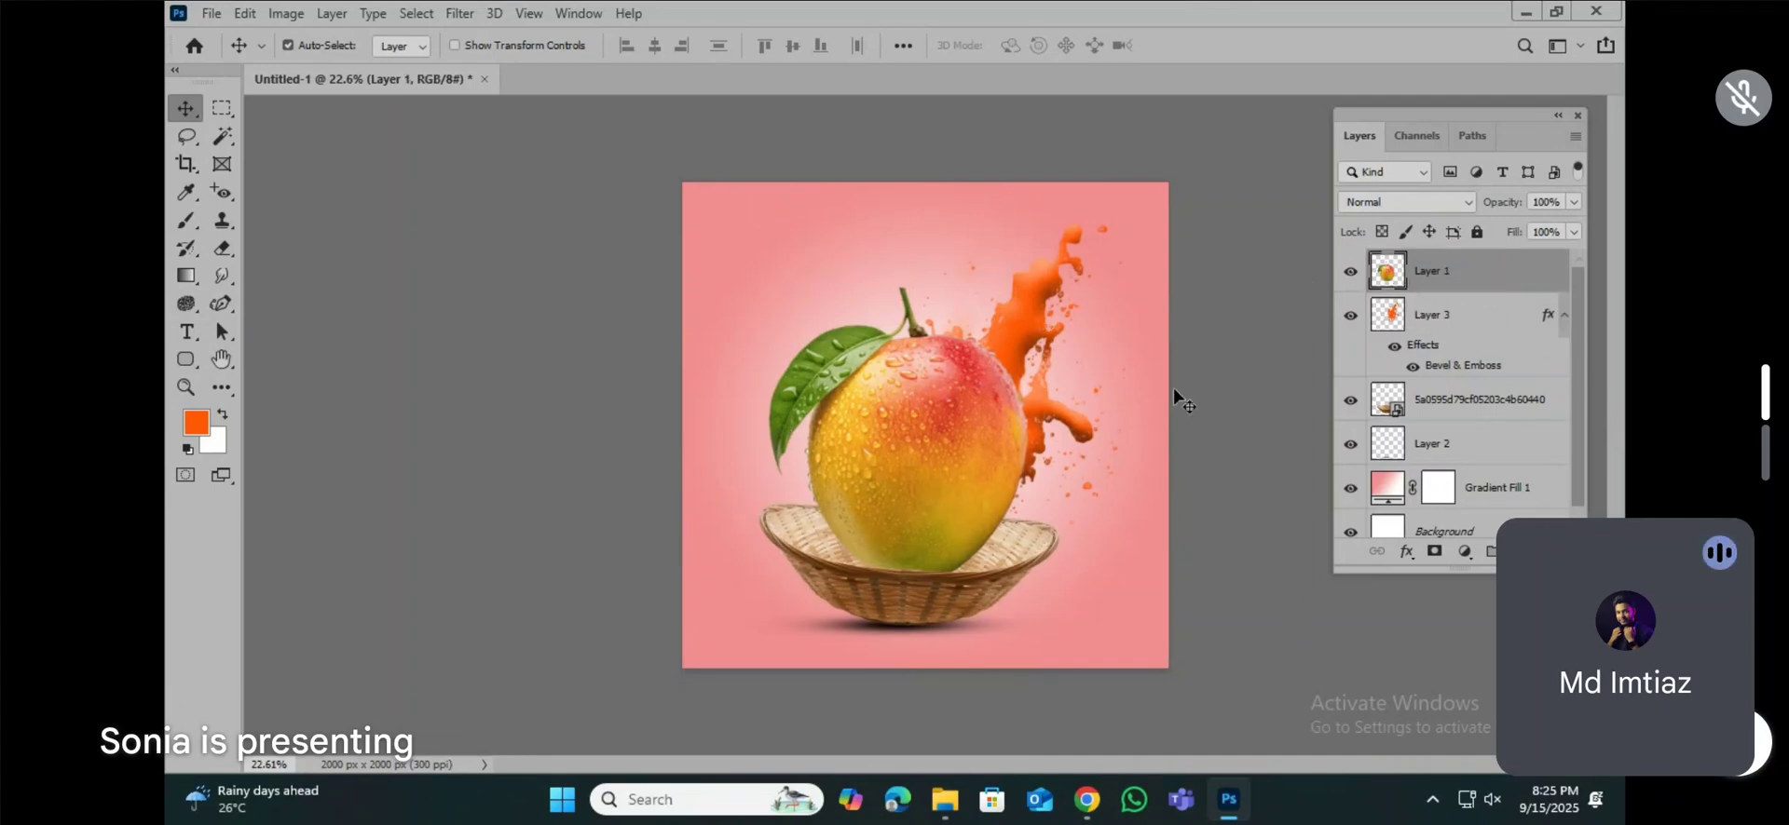
click(1490, 550)
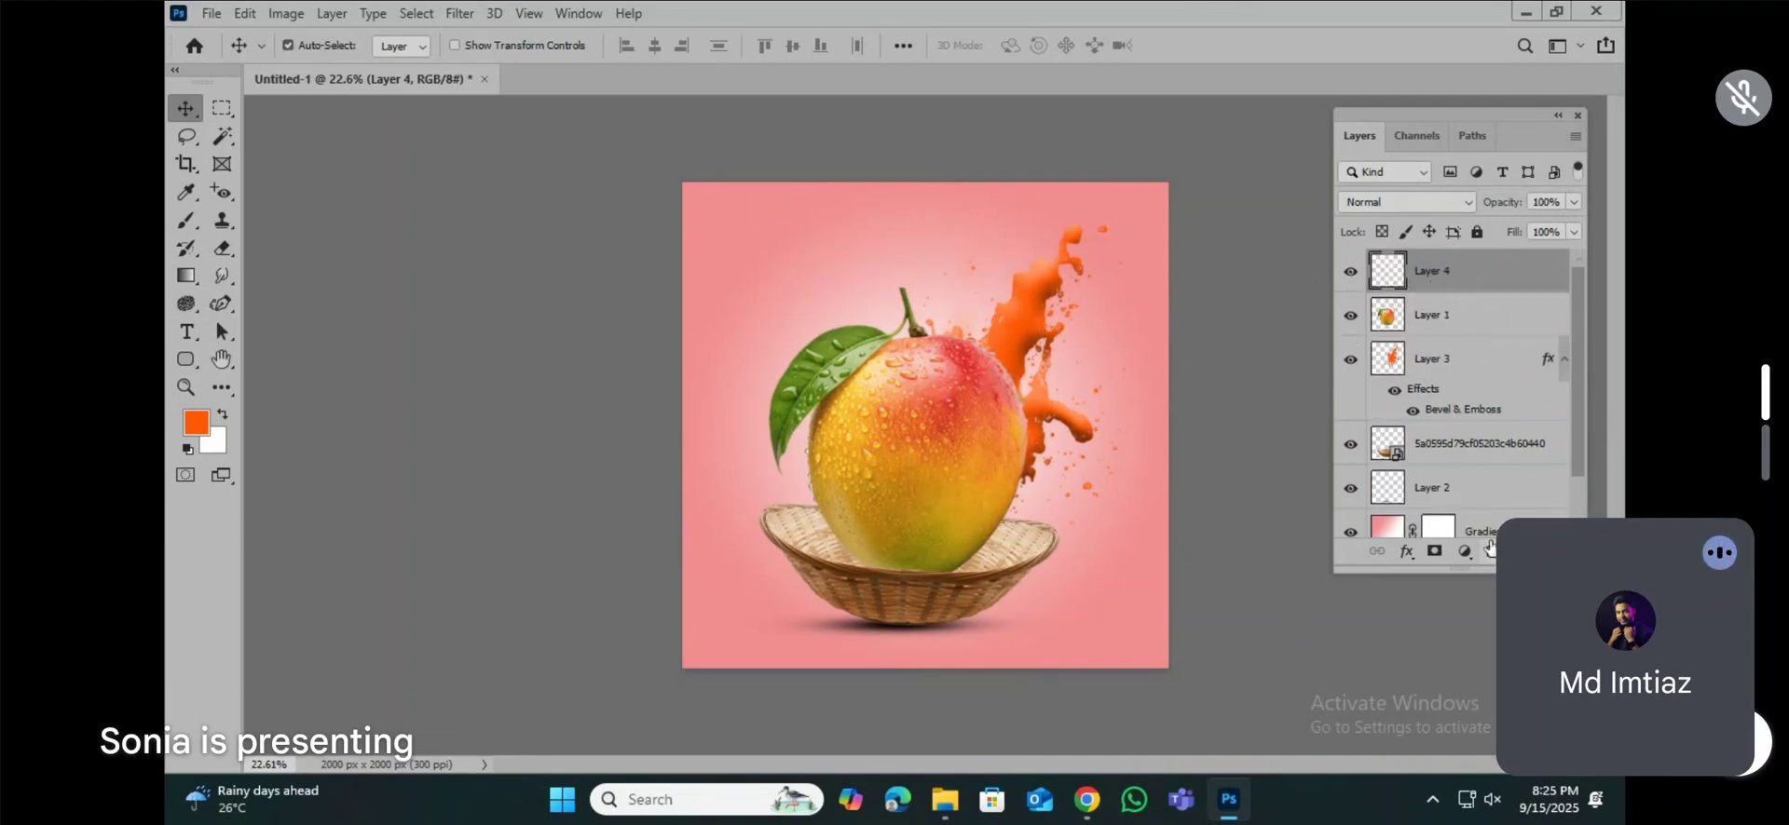
click(186, 220)
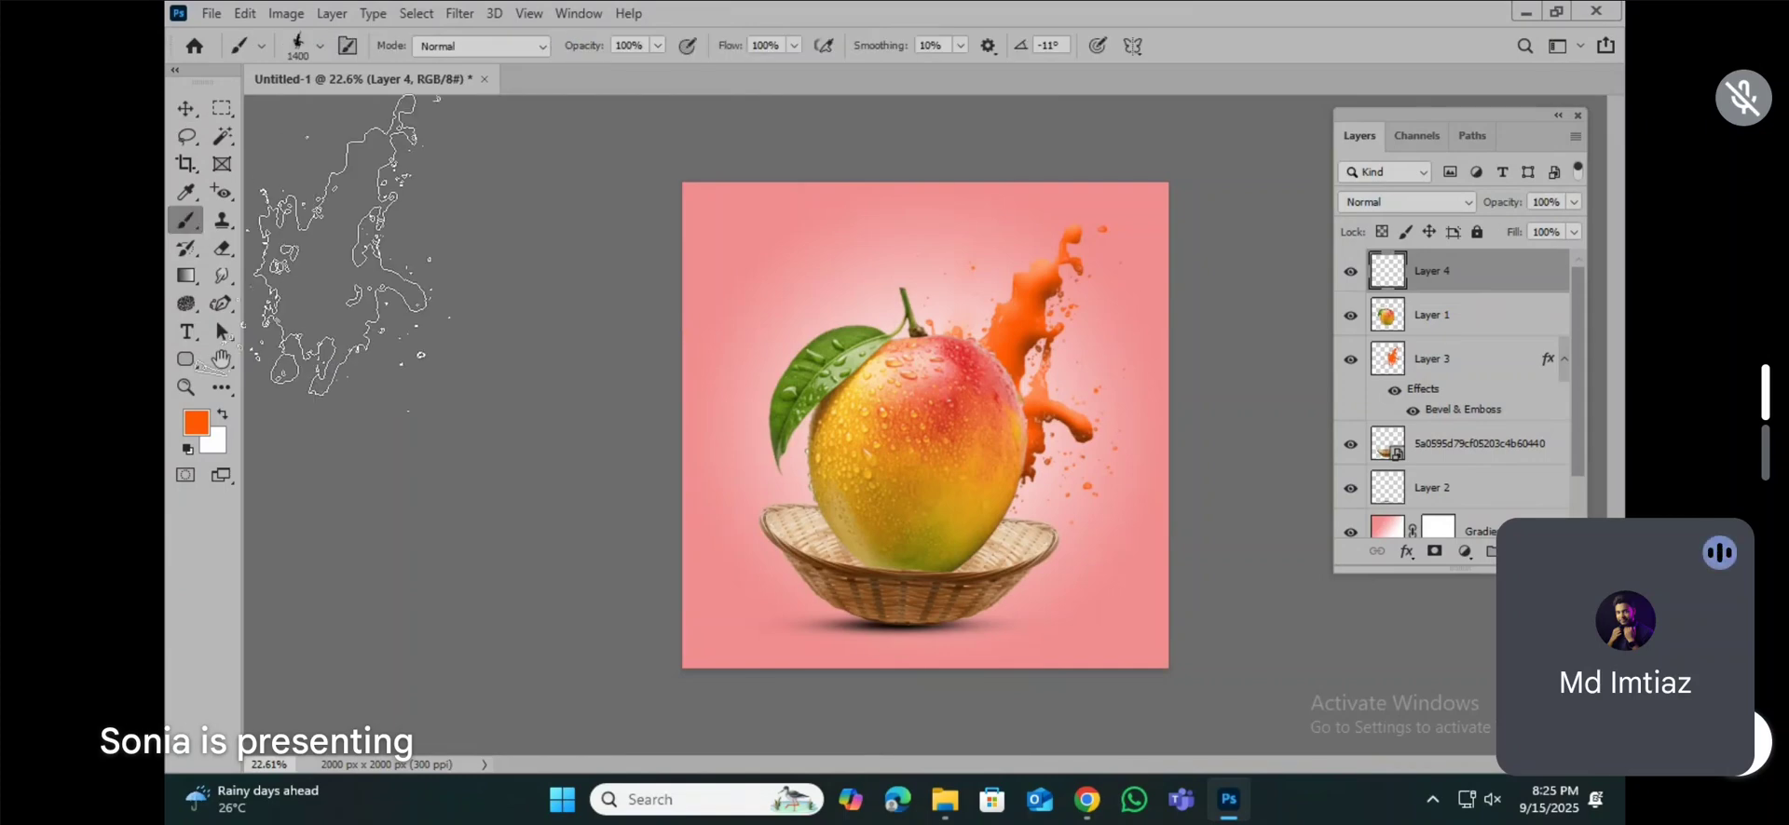
Step: Preview the different Water Splash brush tips to compare their shapes over the mango
click(319, 45)
scroll(354, 587, down, 2)
click(307, 501)
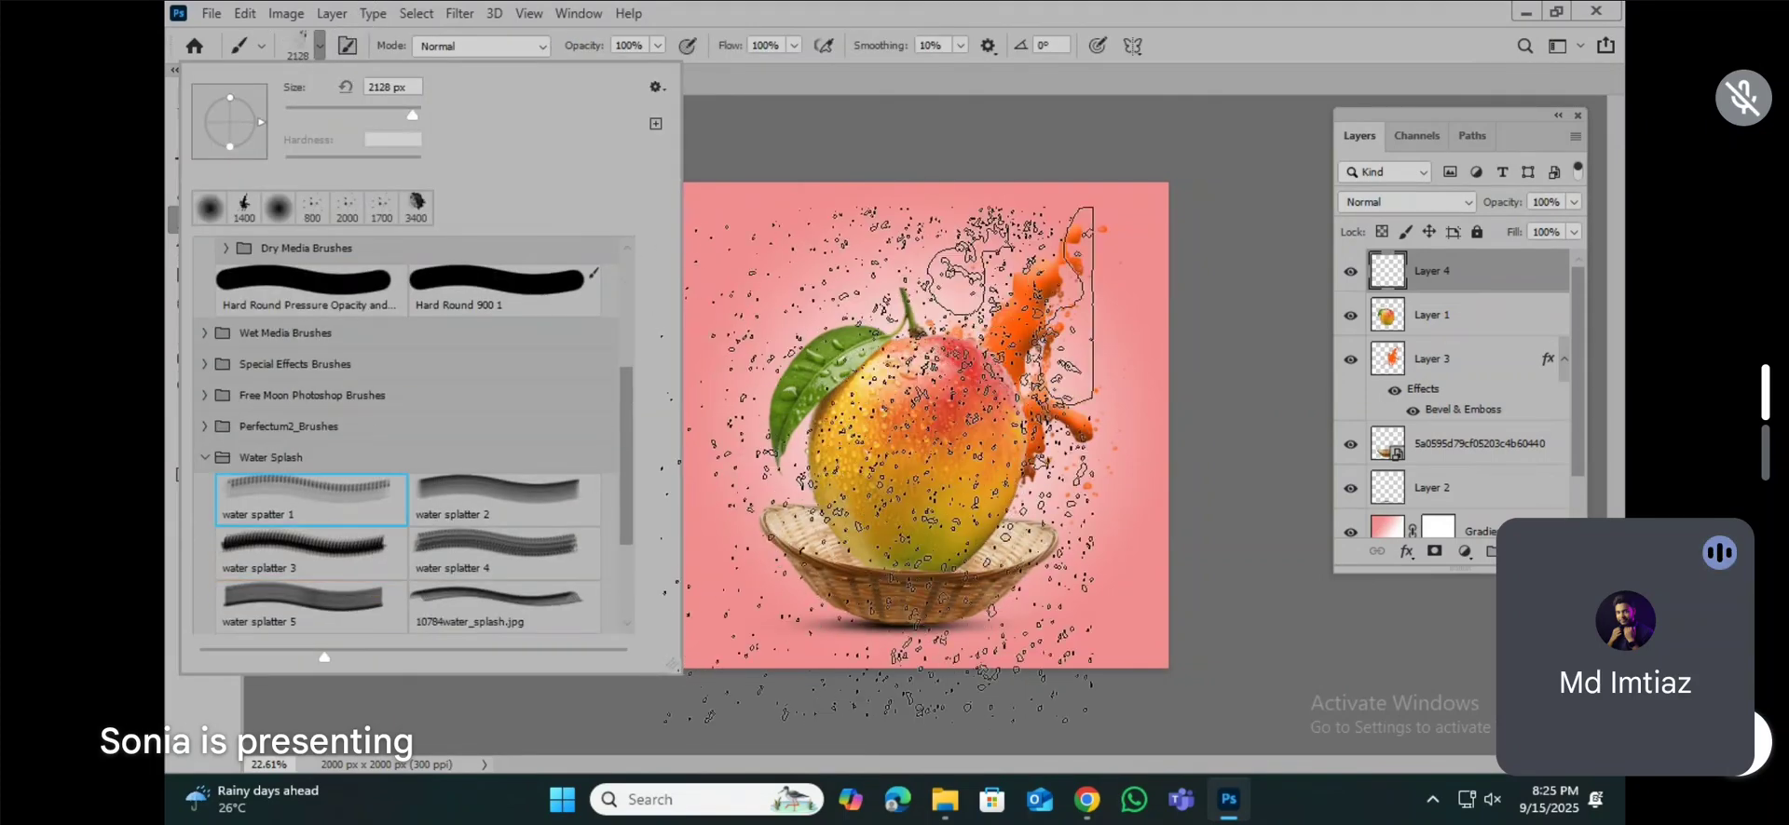
click(475, 491)
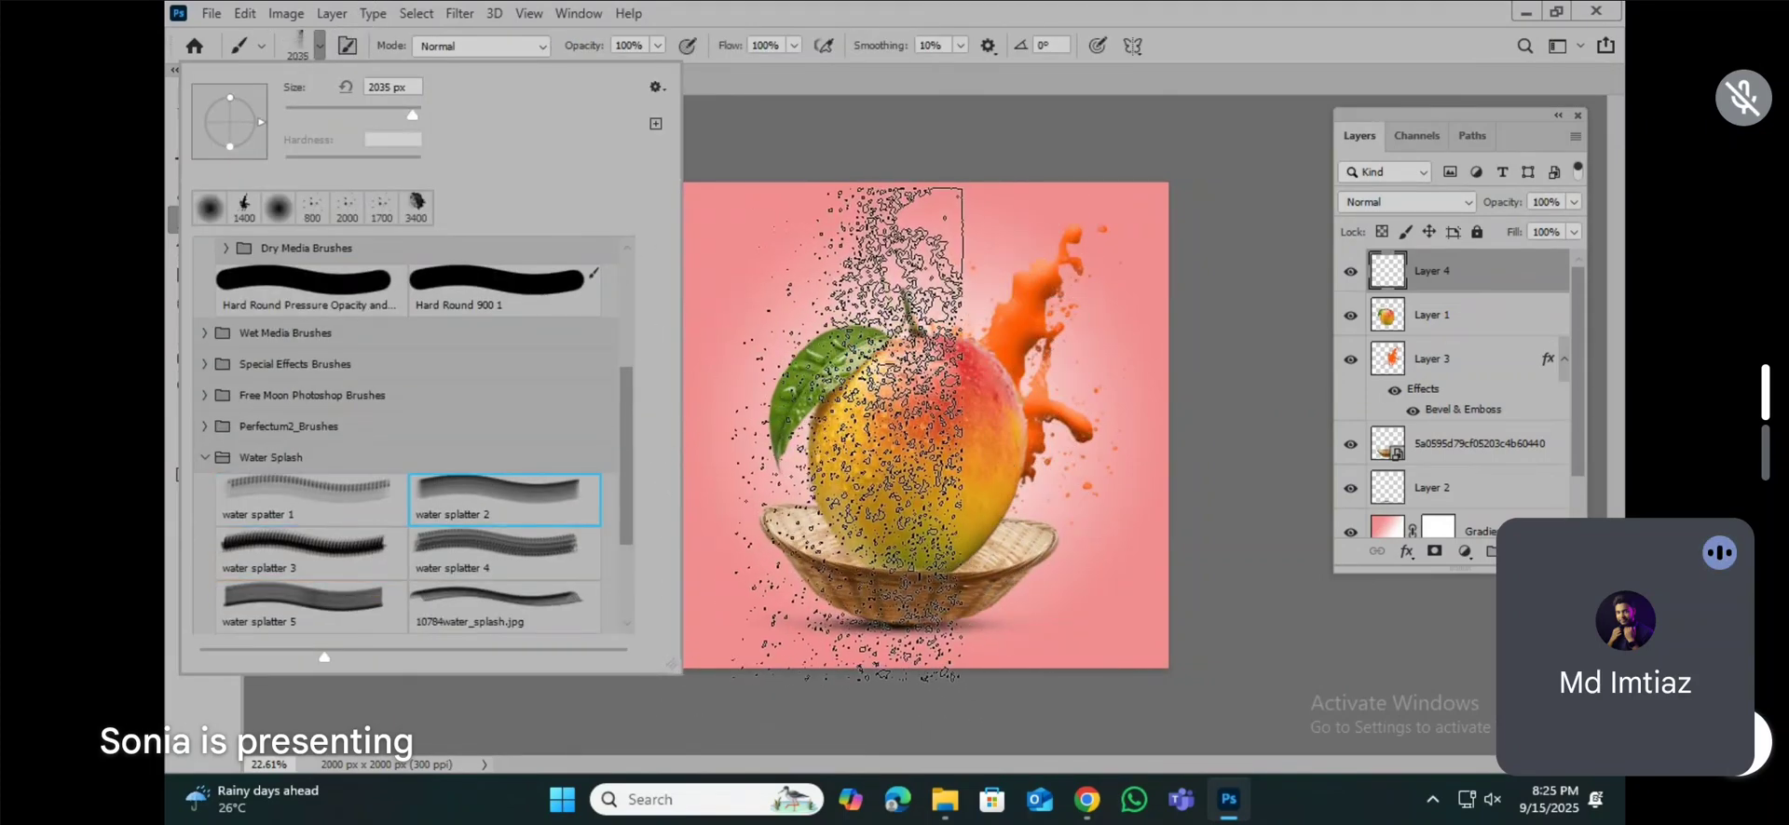
click(431, 605)
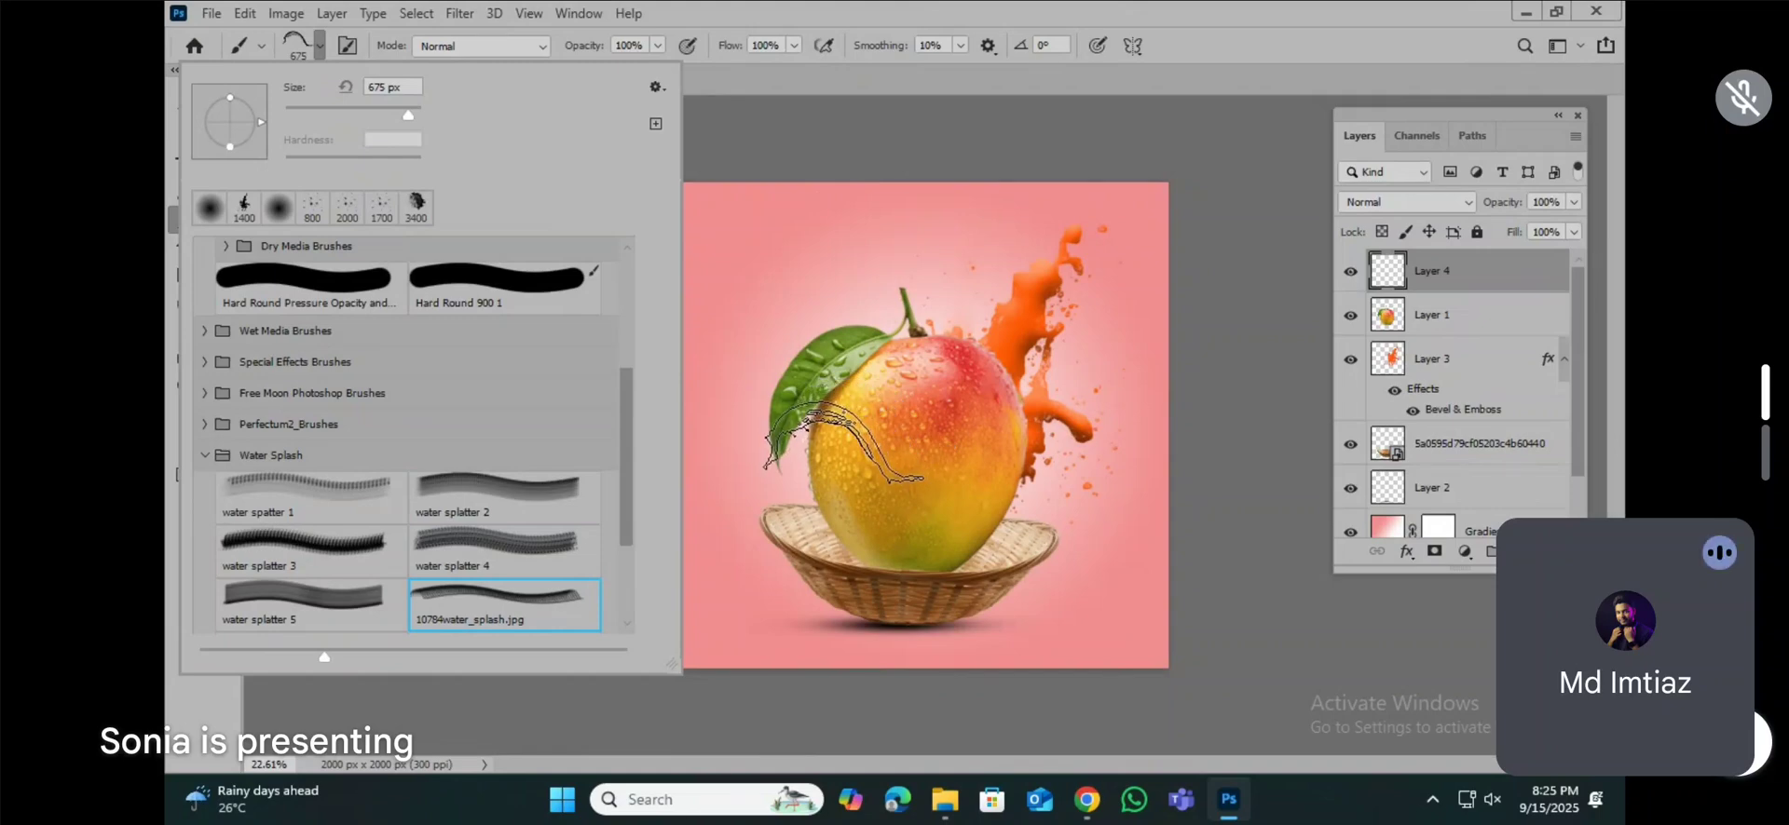
scroll(291, 567, down, 2)
click(282, 597)
scroll(366, 565, down, 2)
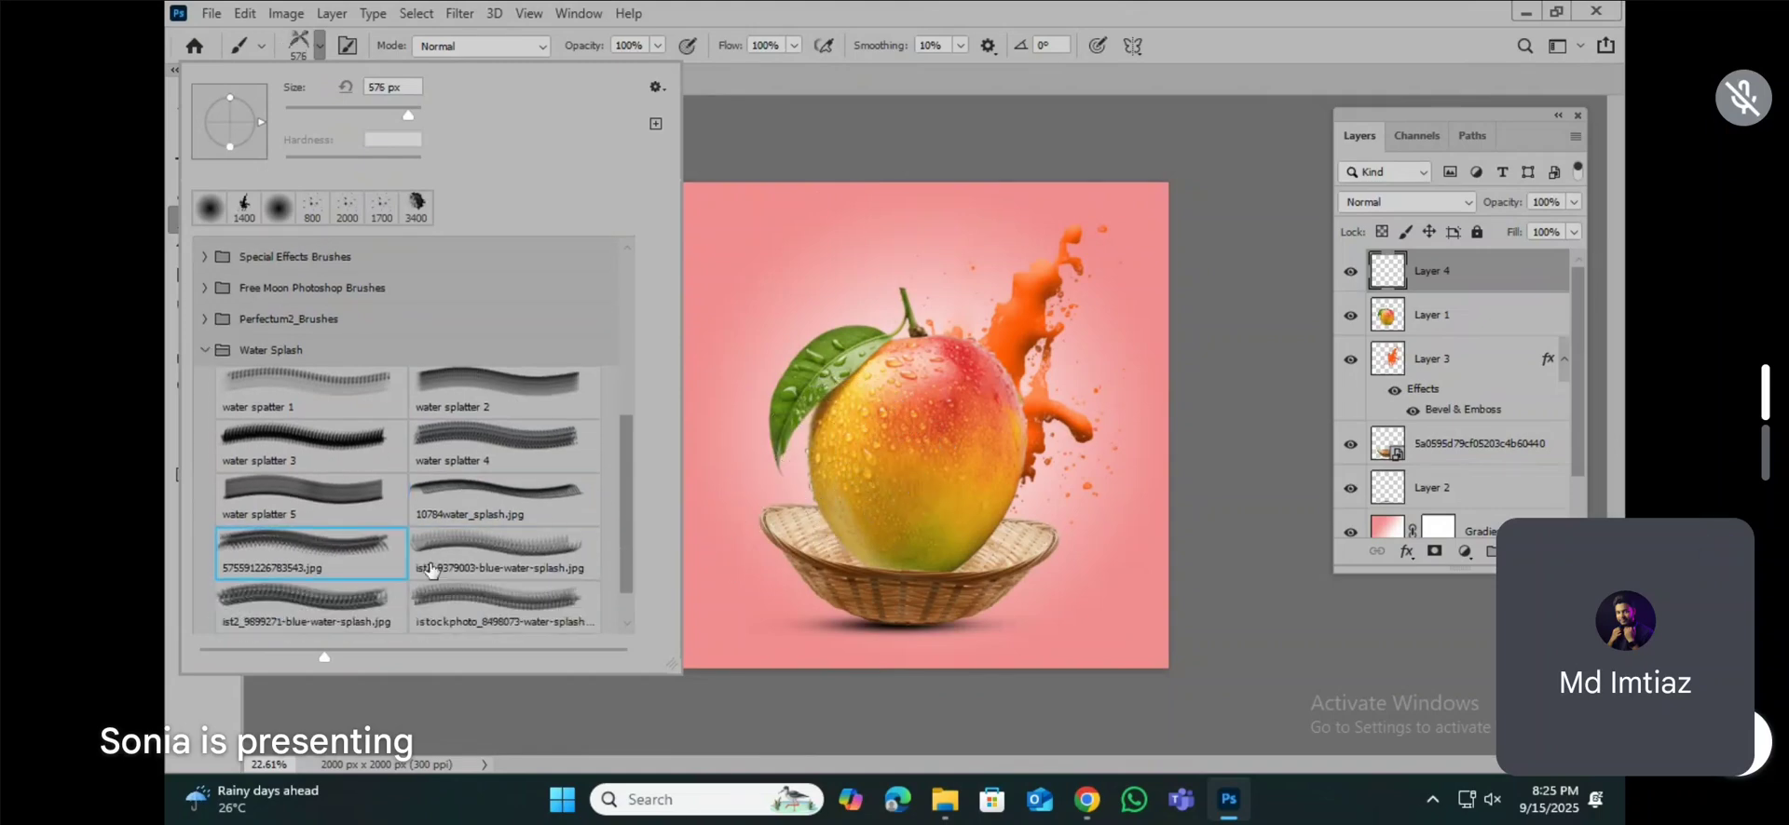
click(293, 601)
click(447, 544)
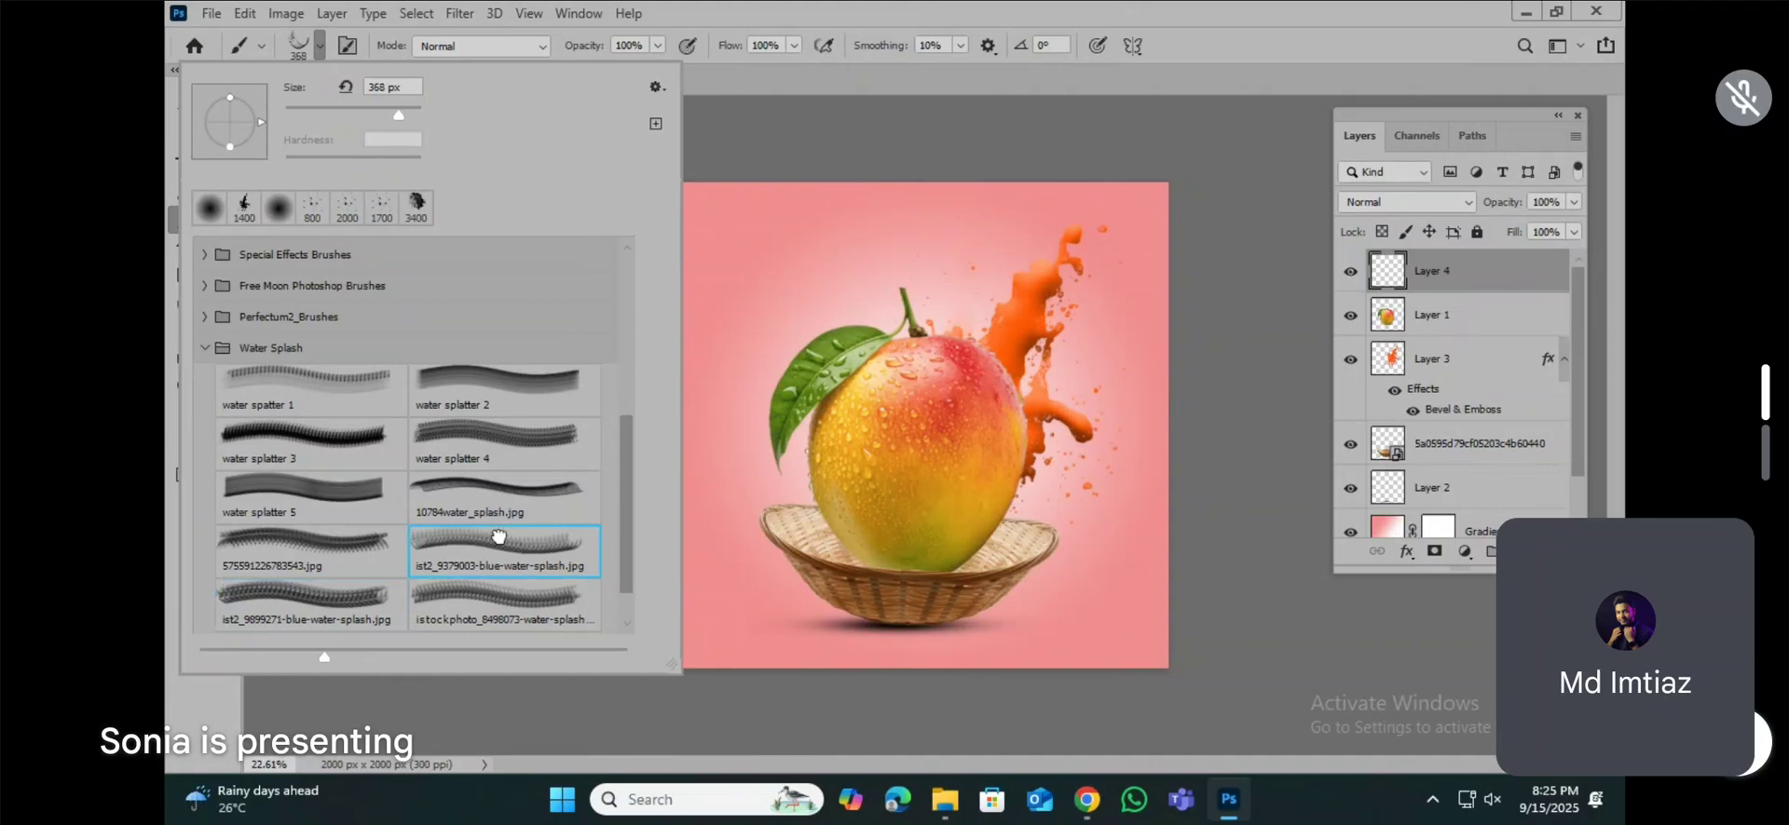
scroll(522, 550, down, 1)
click(481, 567)
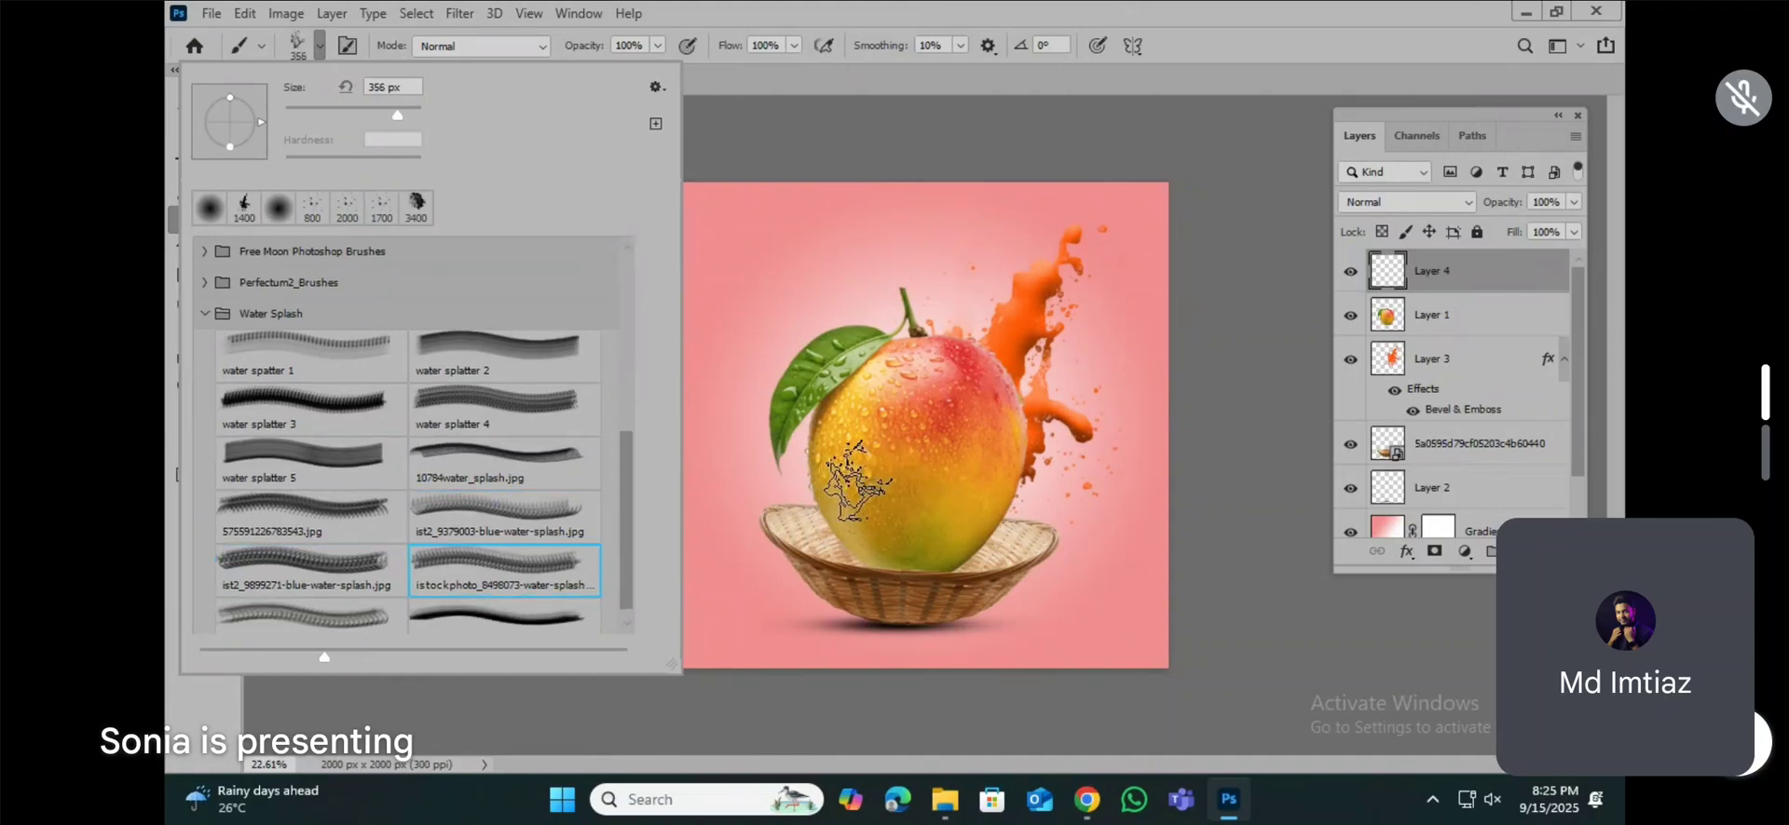
scroll(510, 518, down, 1)
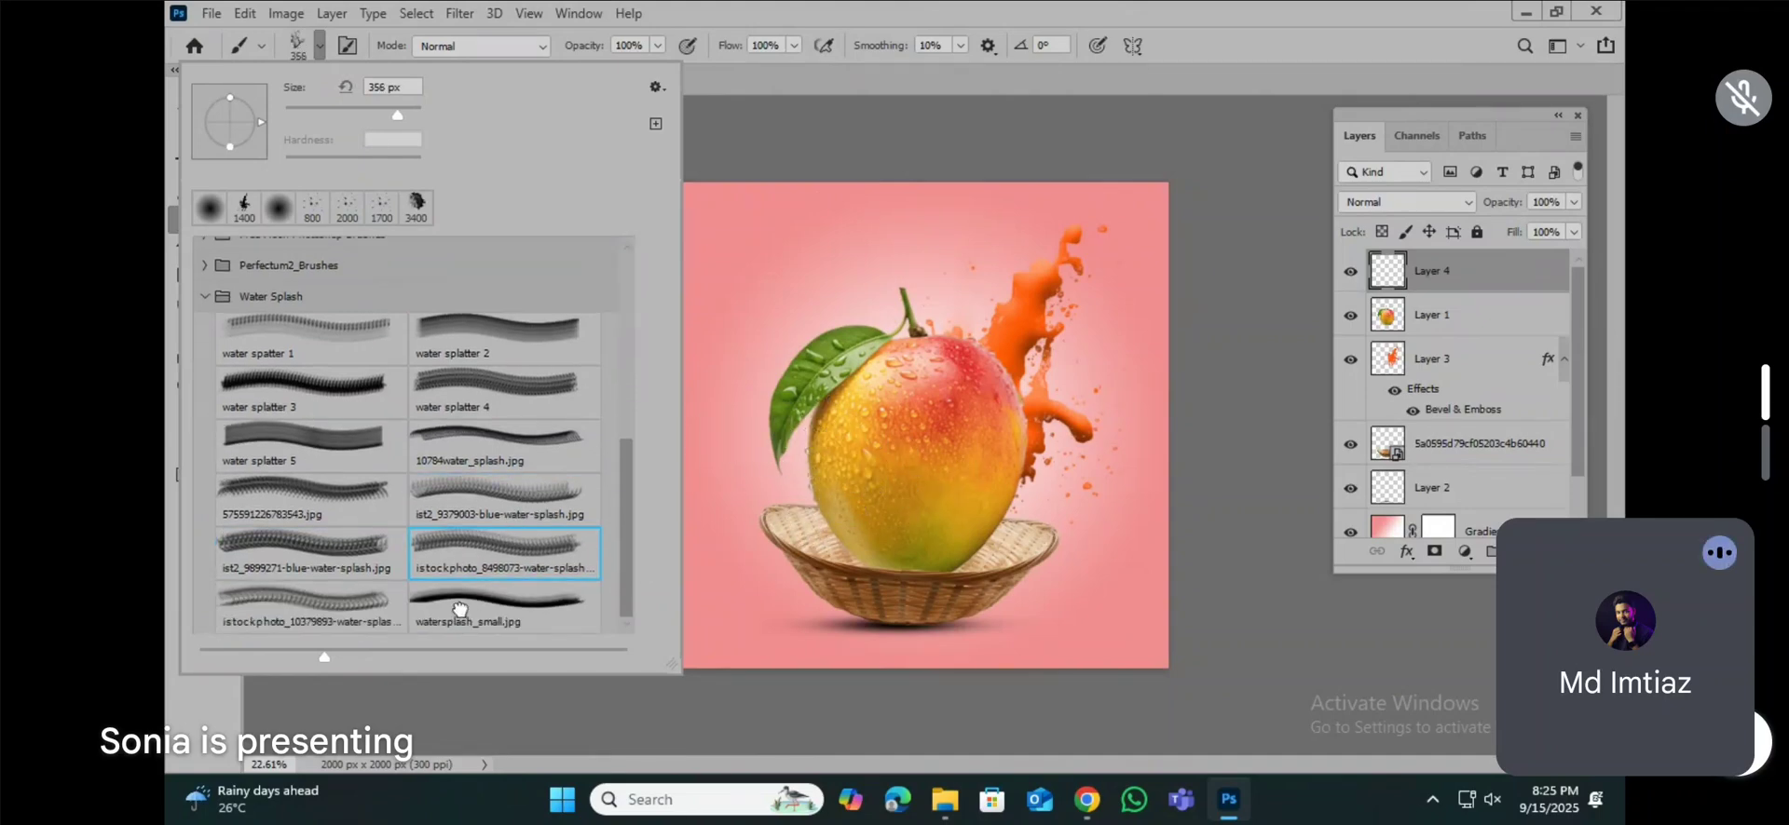
click(278, 589)
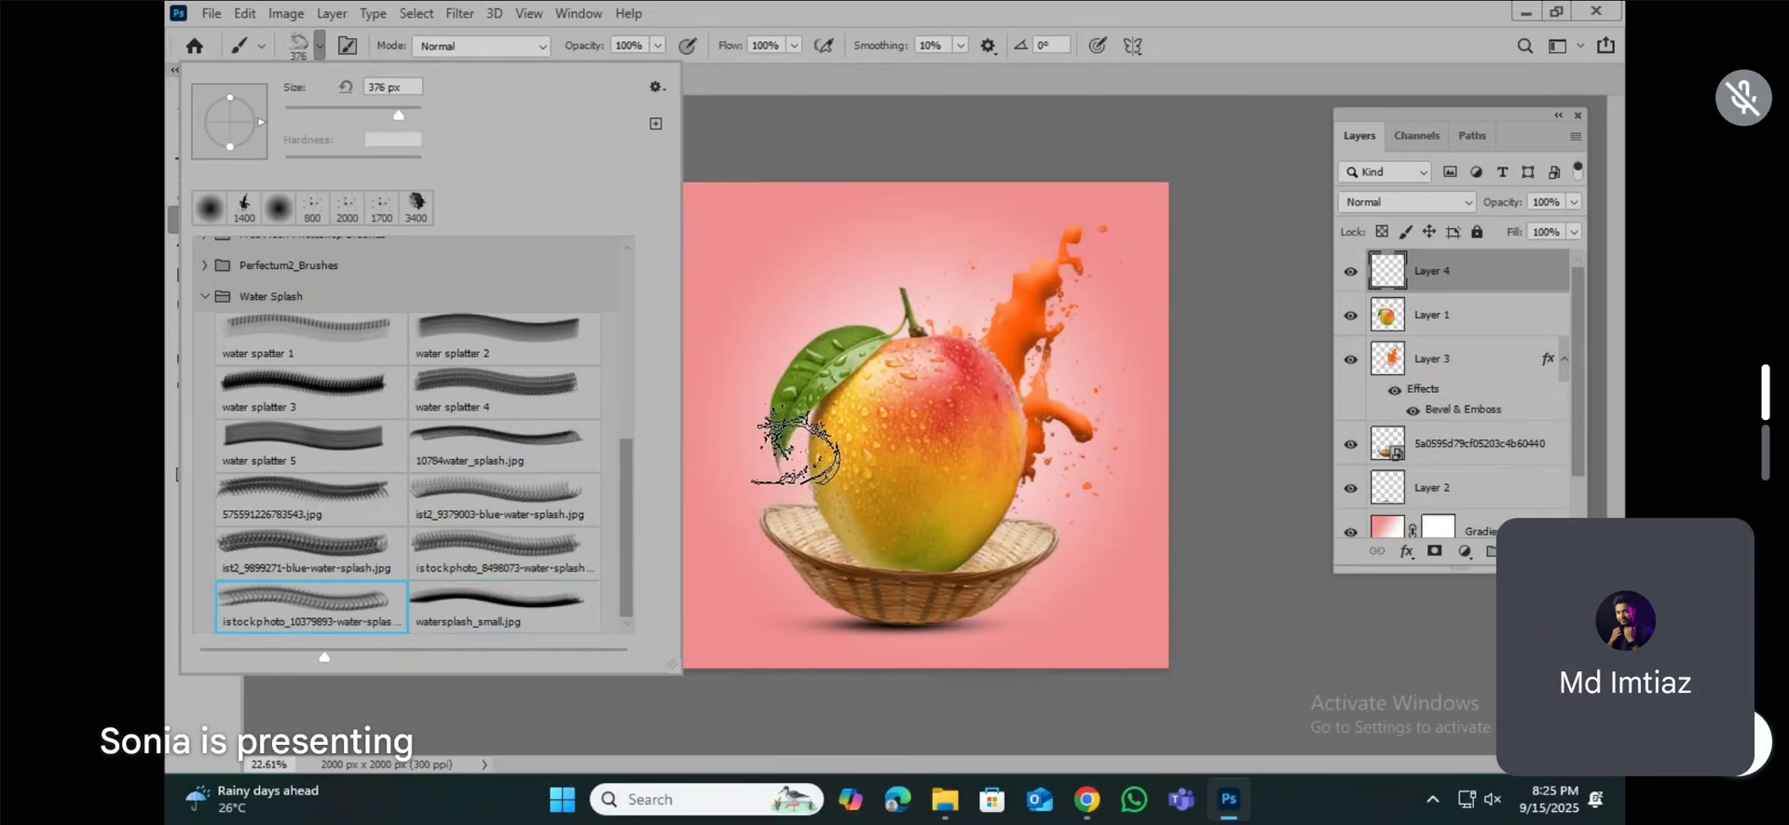
Step: Choose the 10784water_splash.jpg brush tip from the Water Splash set
scroll(504, 555, up, 2)
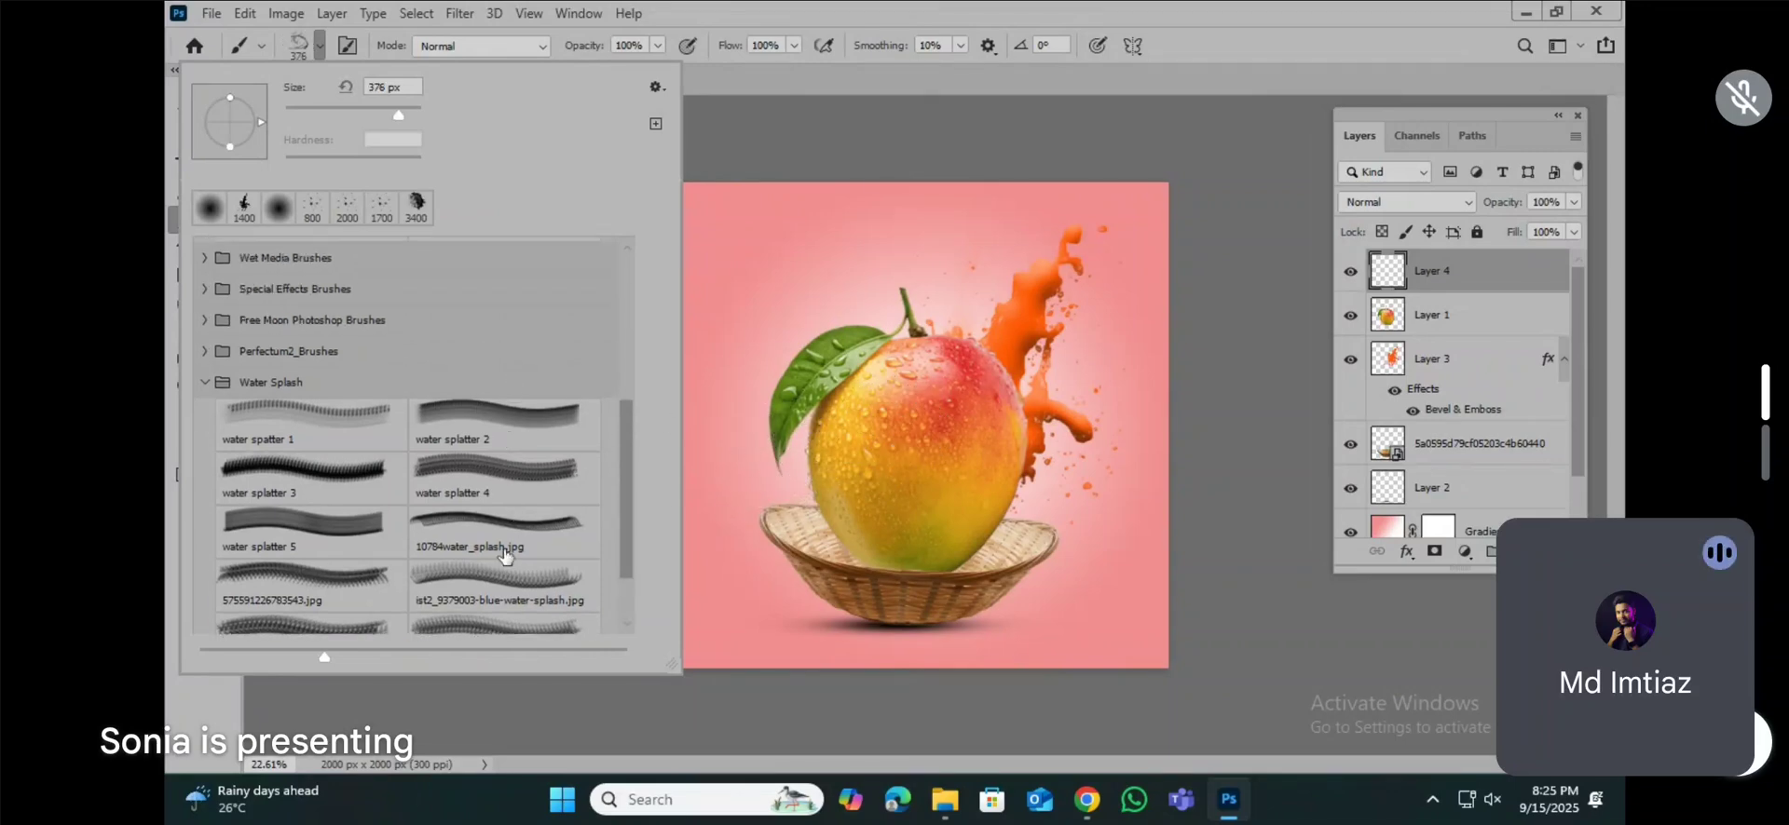
click(504, 556)
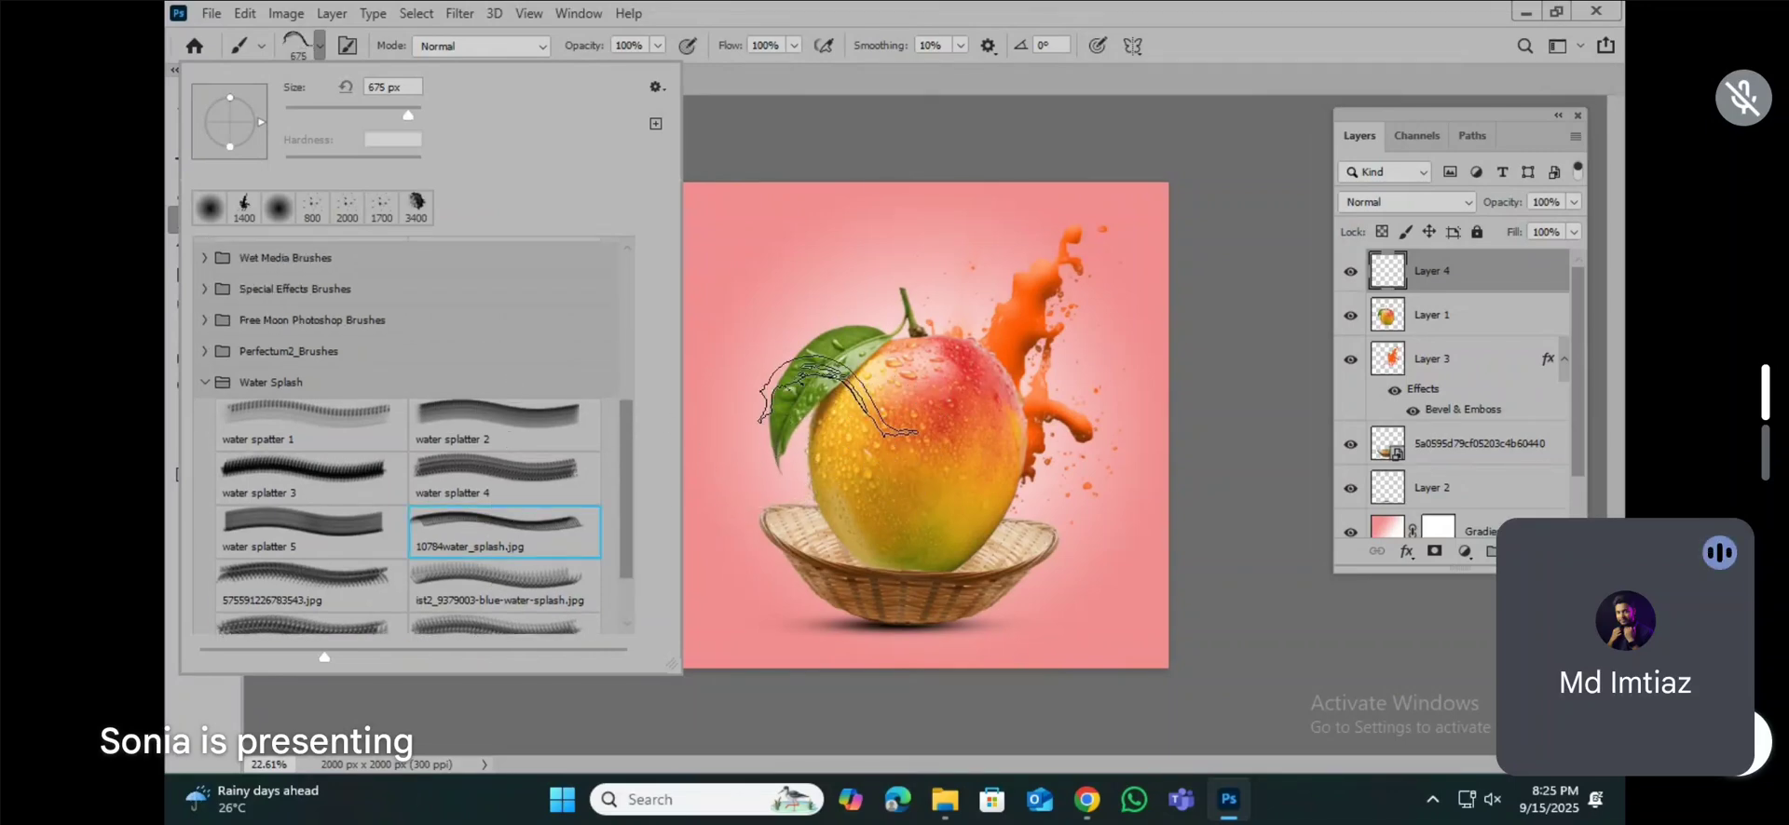
click(860, 28)
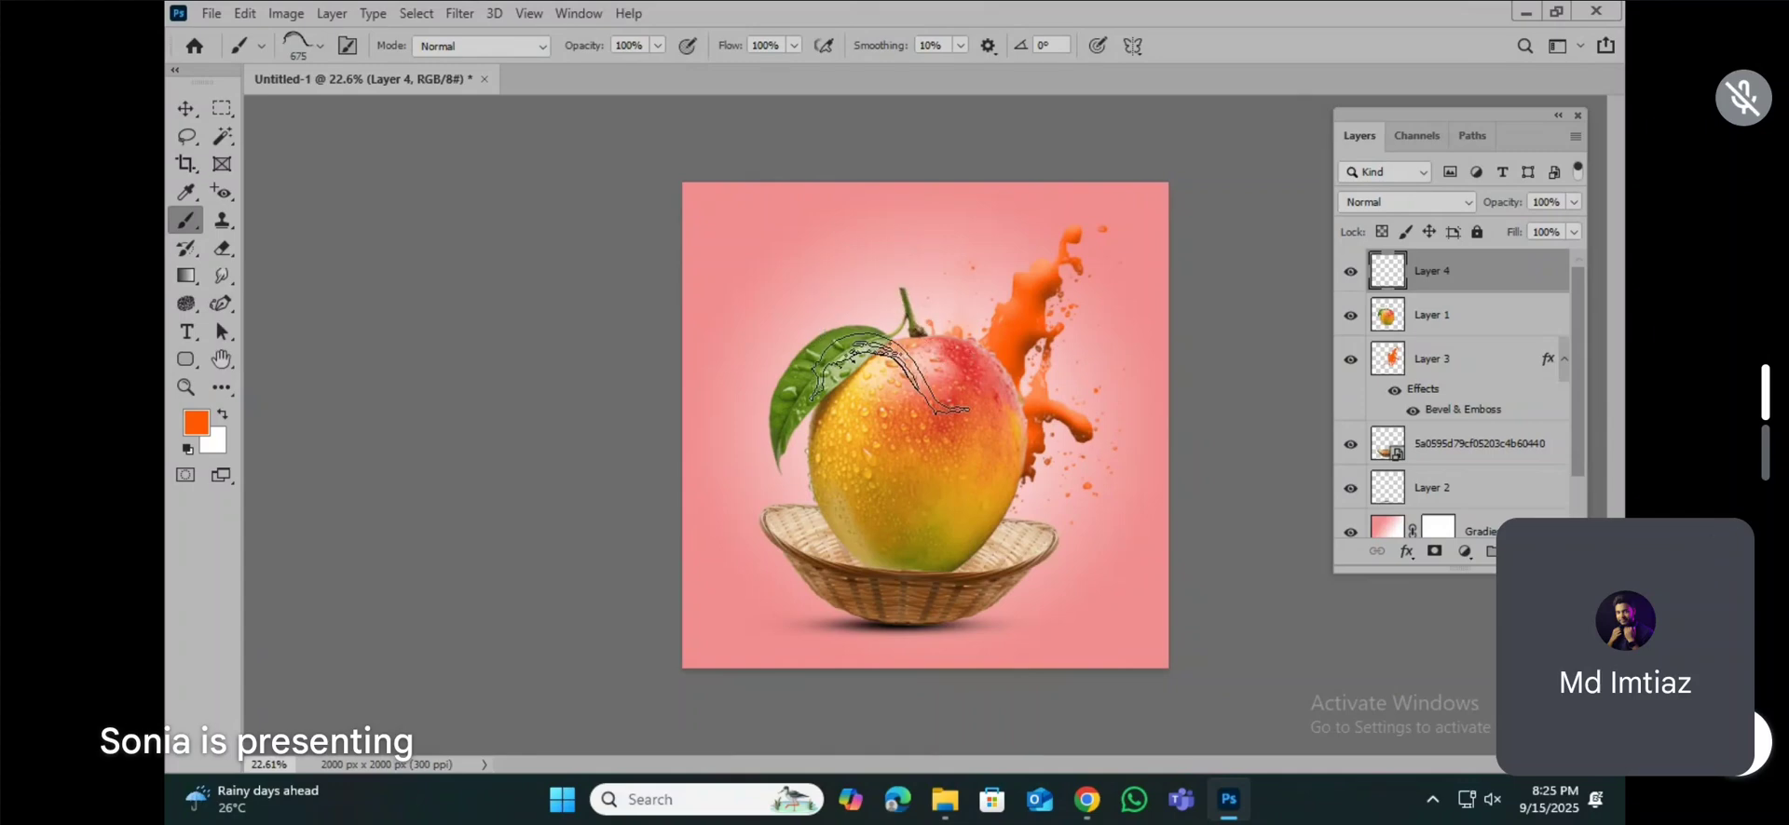
Step: Try rotating the splash brush tip to an angle of -75°
key(Right)
key(Right)
key(Right)
key(Right)
key(Right)
key(Right)
key(Right)
key(Right)
key(Right)
key(Right)
key(Right)
key(Right)
key(Right)
key(Right)
key(Right)
key(Right)
key(Right)
key(Right)
key(Right)
key(Right)
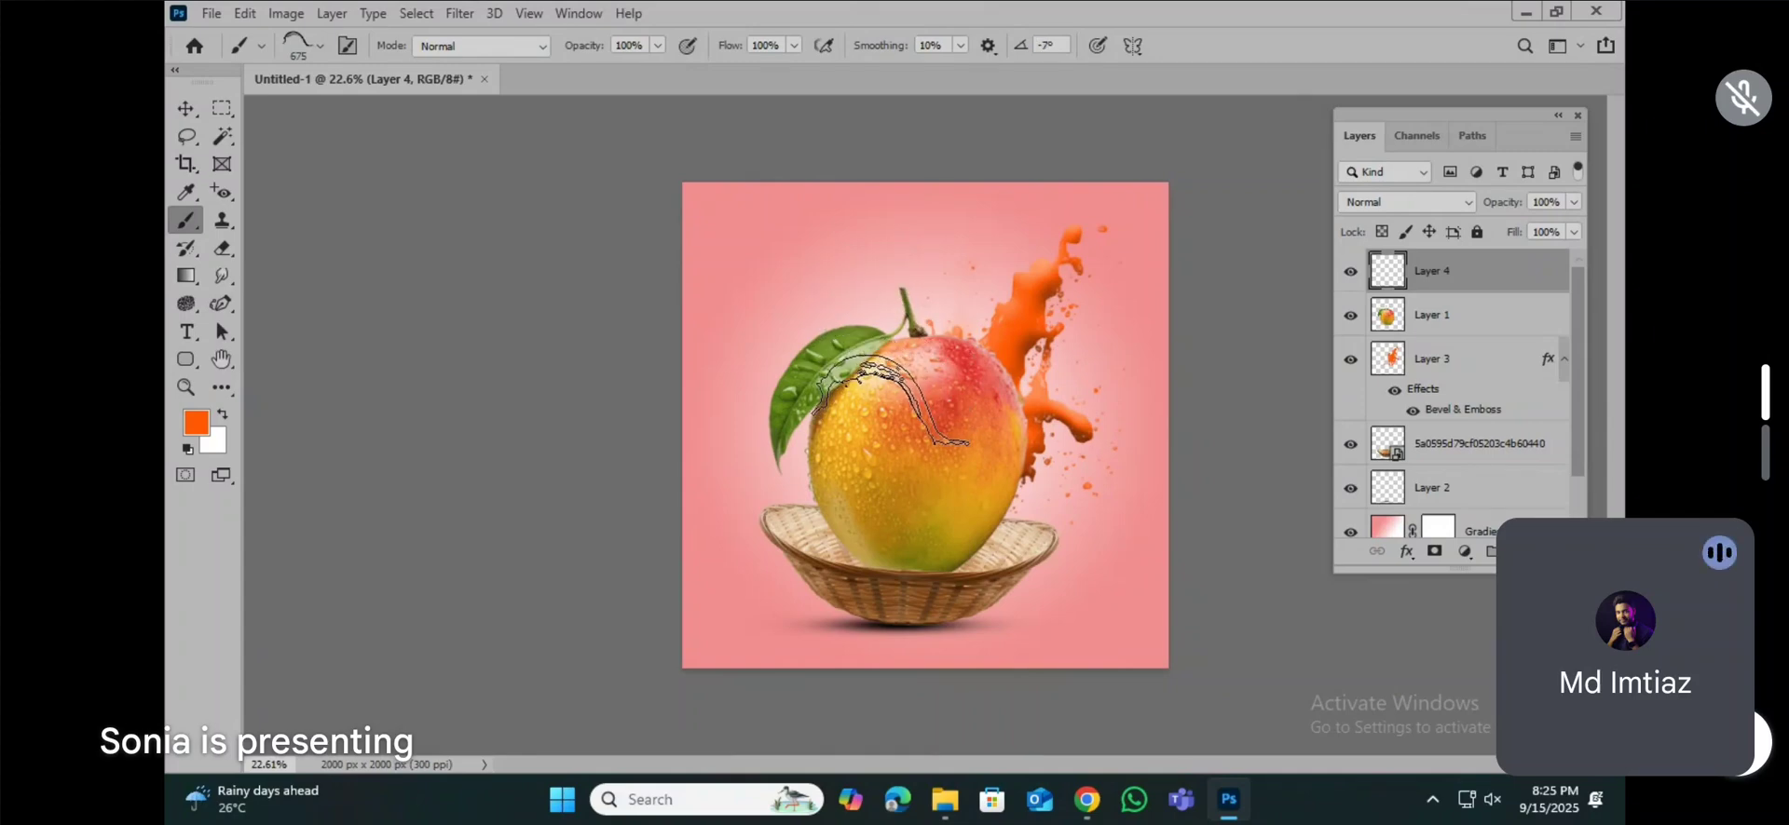
key(Right)
key(Right)
key(Right)
key(Right)
key(Right)
key(Right)
key(Right)
key(Right)
key(Right)
key(Right)
key(Right)
key(Right)
key(Right)
key(Right)
key(Right)
key(Right)
key(Right)
key(Right)
key(Right)
key(Right)
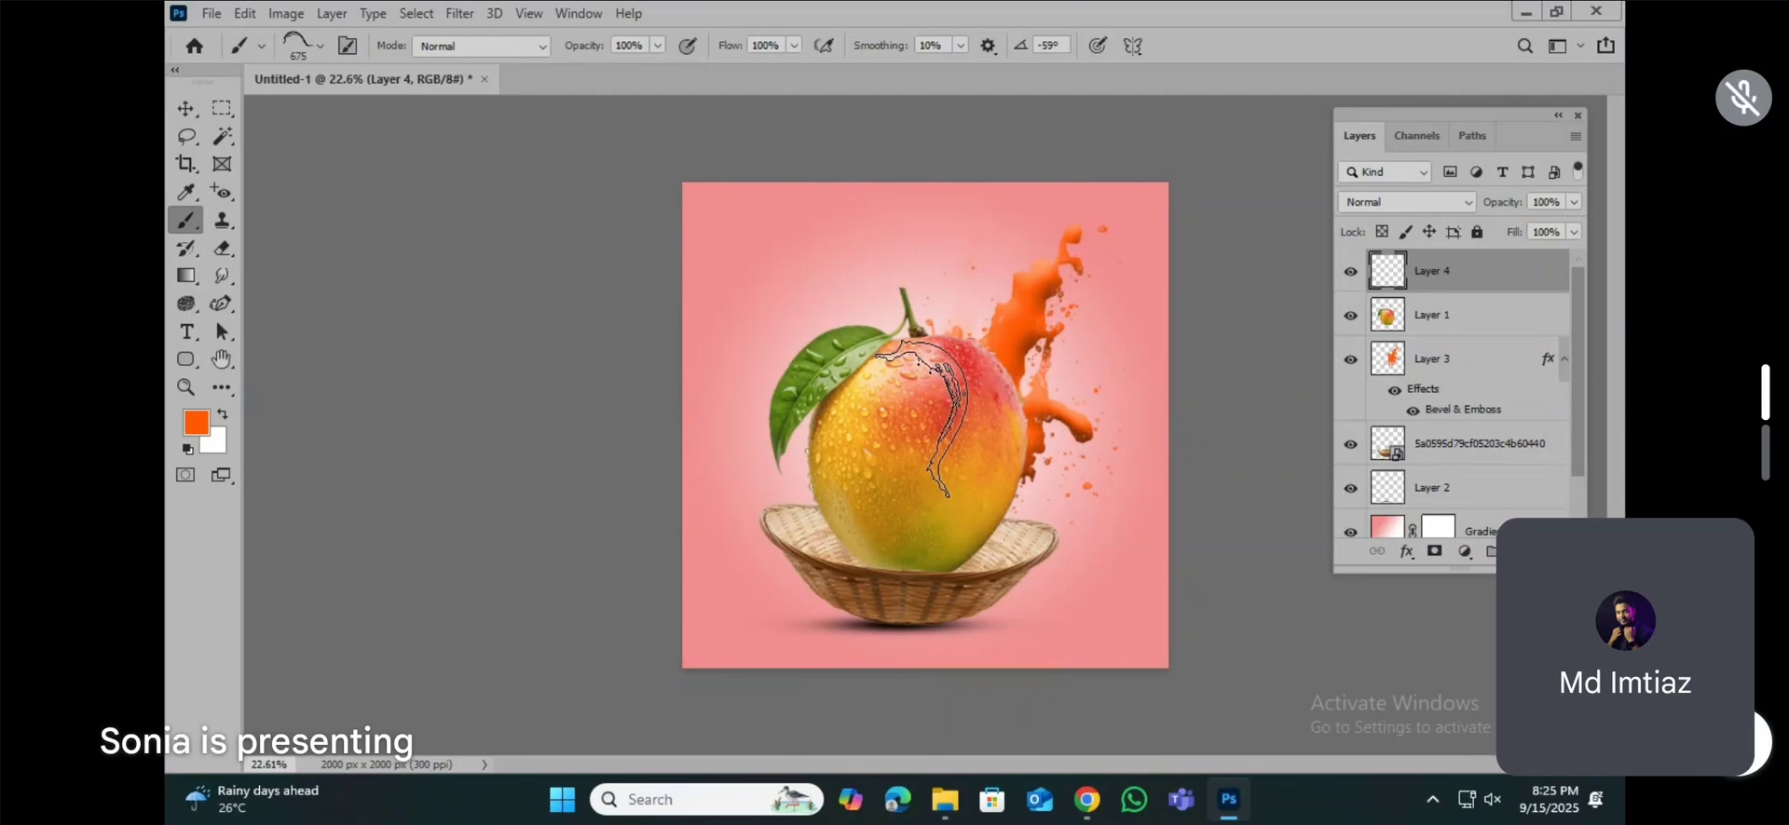
key(Right)
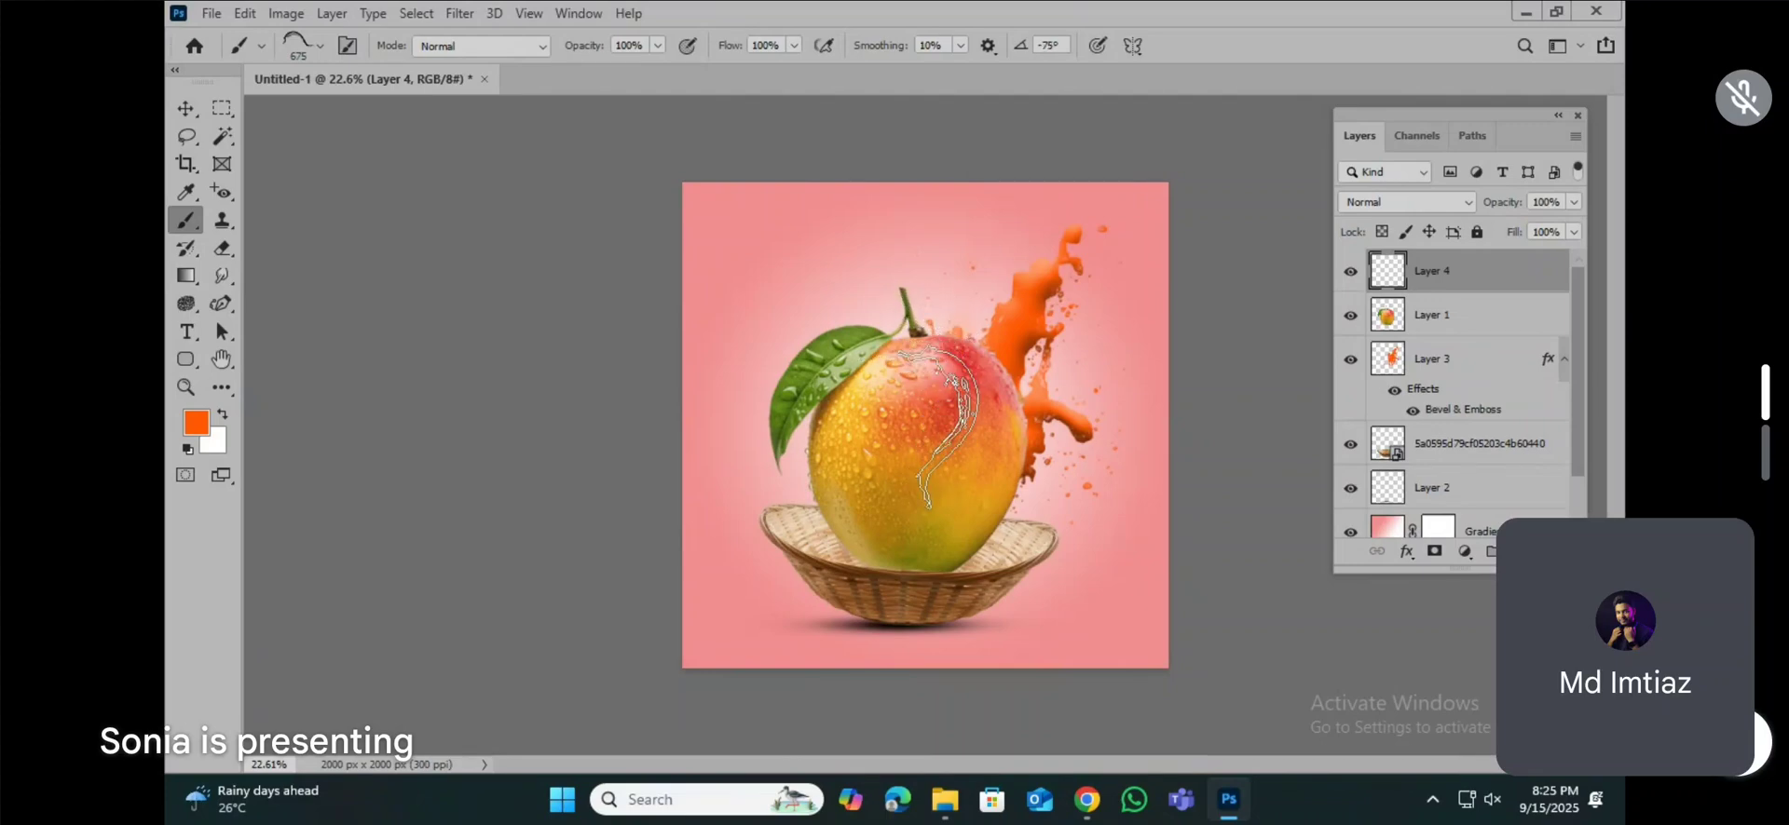
Step: Rotate the splash brush tip to 118° and enlarge it to 1600 px
key(Left)
key(Left)
key(Left)
key(Left)
key(Left)
key(Left)
key(Left)
key(Left)
key(Left)
key(Left)
key(Left)
key(Left)
key(Left)
key(Left)
key(Left)
key(Left)
key(Left)
key(Left)
key(Left)
key(Left)
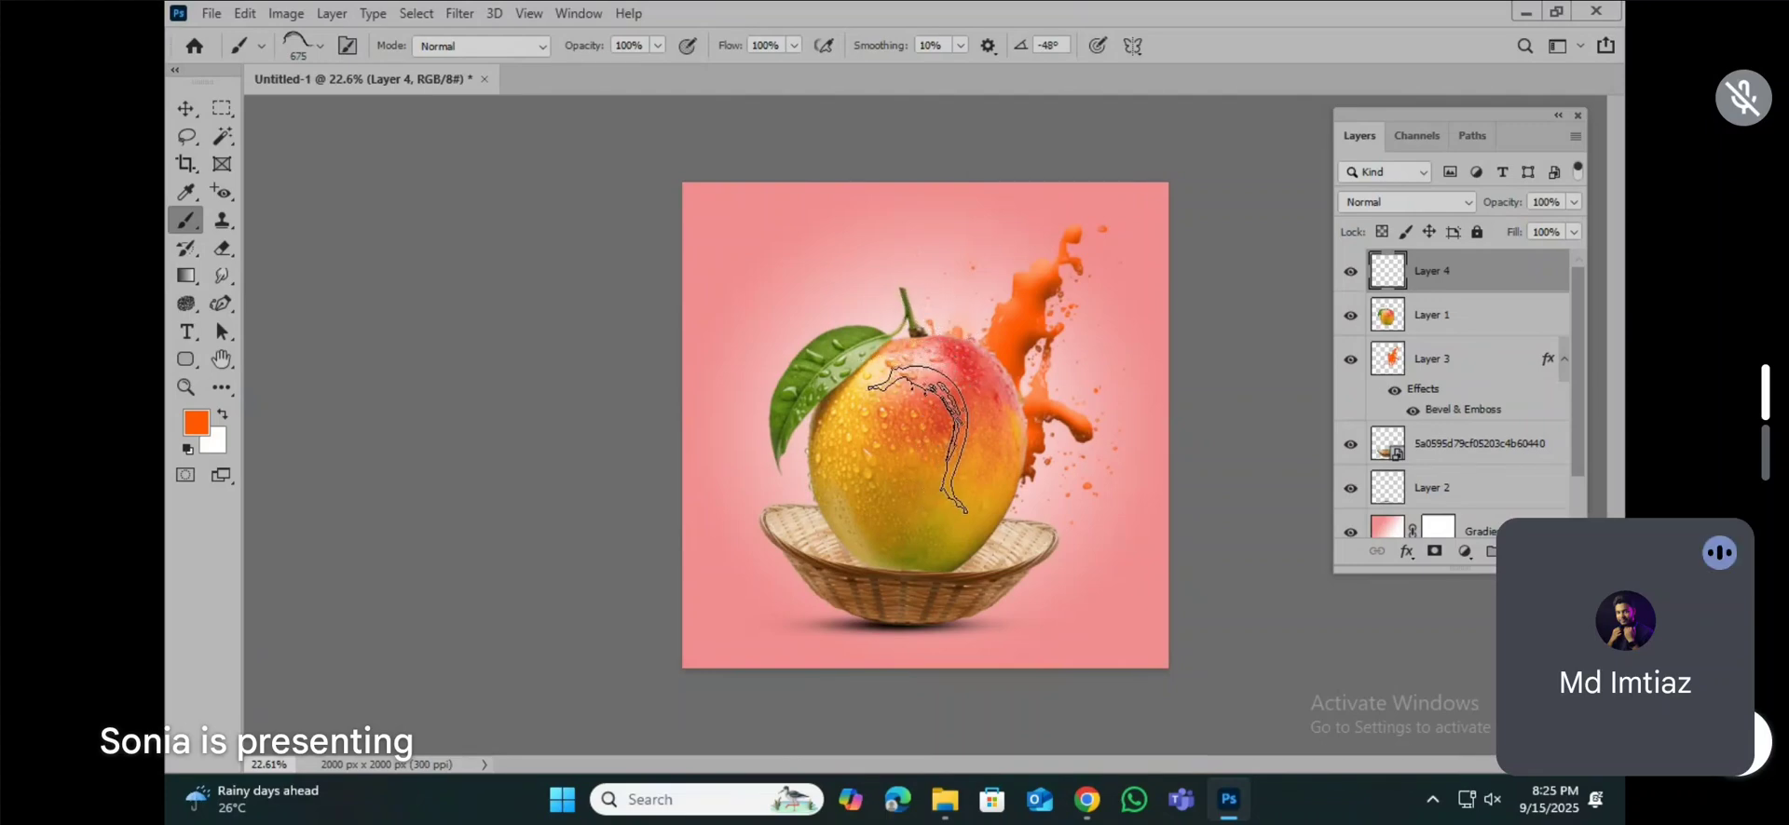
key(Left)
key(Left)
key(Left)
key(Left)
key(Left)
key(Left)
key(Left)
key(Left)
key(Left)
key(Left)
key(Left)
key(Left)
key(Left)
key(Left)
key(Left)
key(Left)
key(Left)
key(Left)
key(Left)
key(Left)
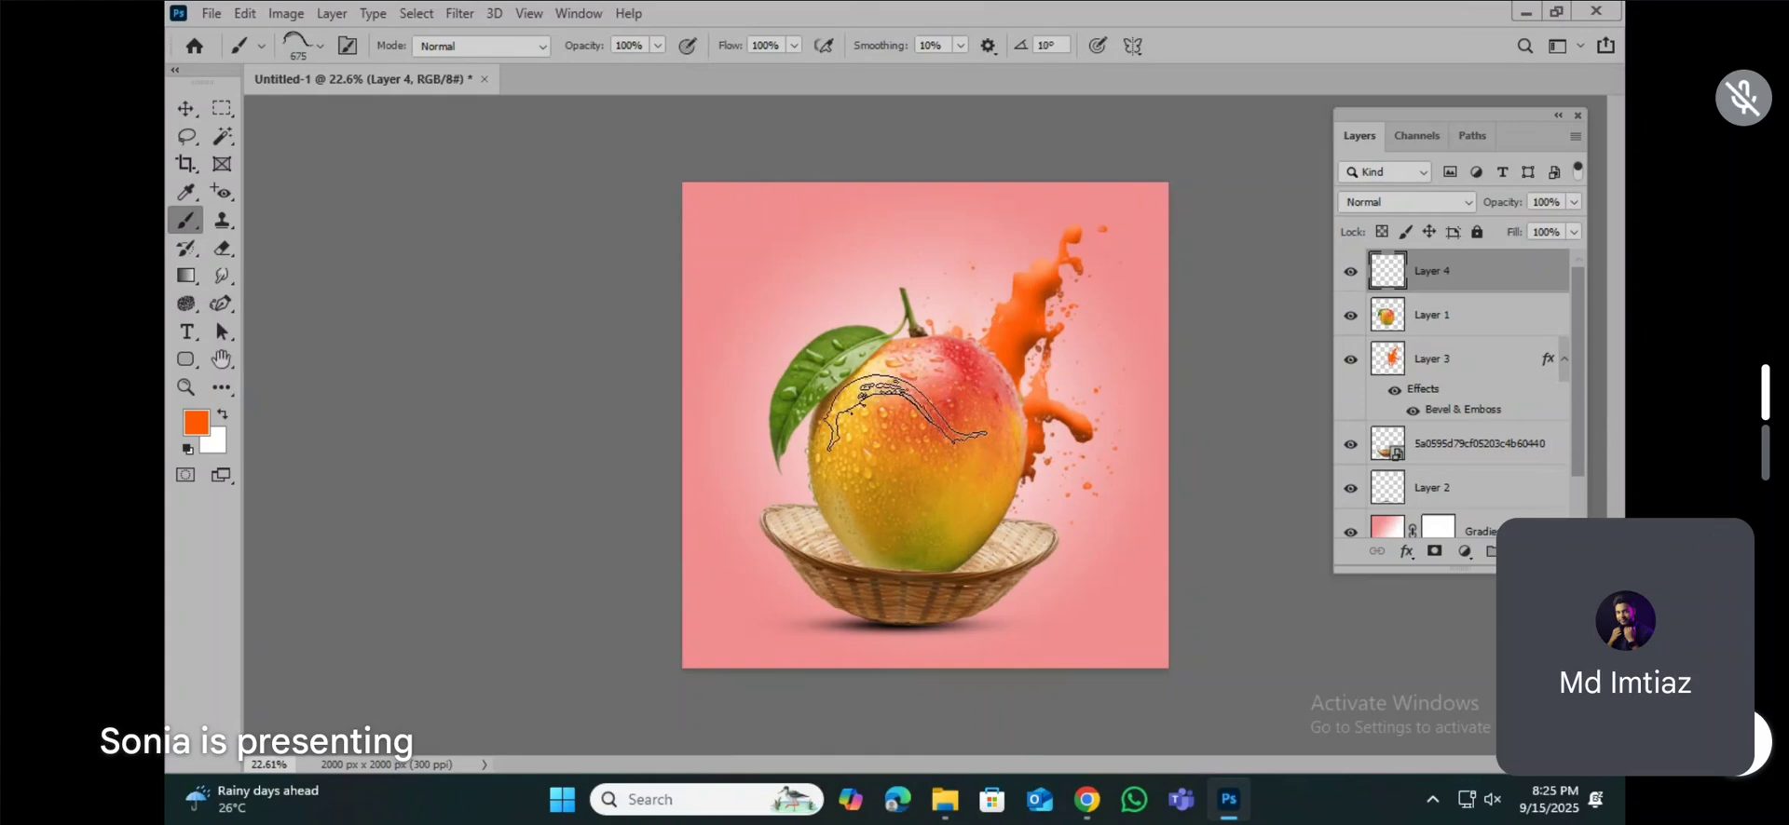
key(Left)
key(Left)
key(Left)
key(Left)
key(Left)
key(Left)
key(Left)
key(Left)
key(Left)
key(Left)
key(Left)
key(Left)
key(Left)
key(Left)
key(Left)
key(Left)
key(Left)
key(Left)
key(Left)
key(Left)
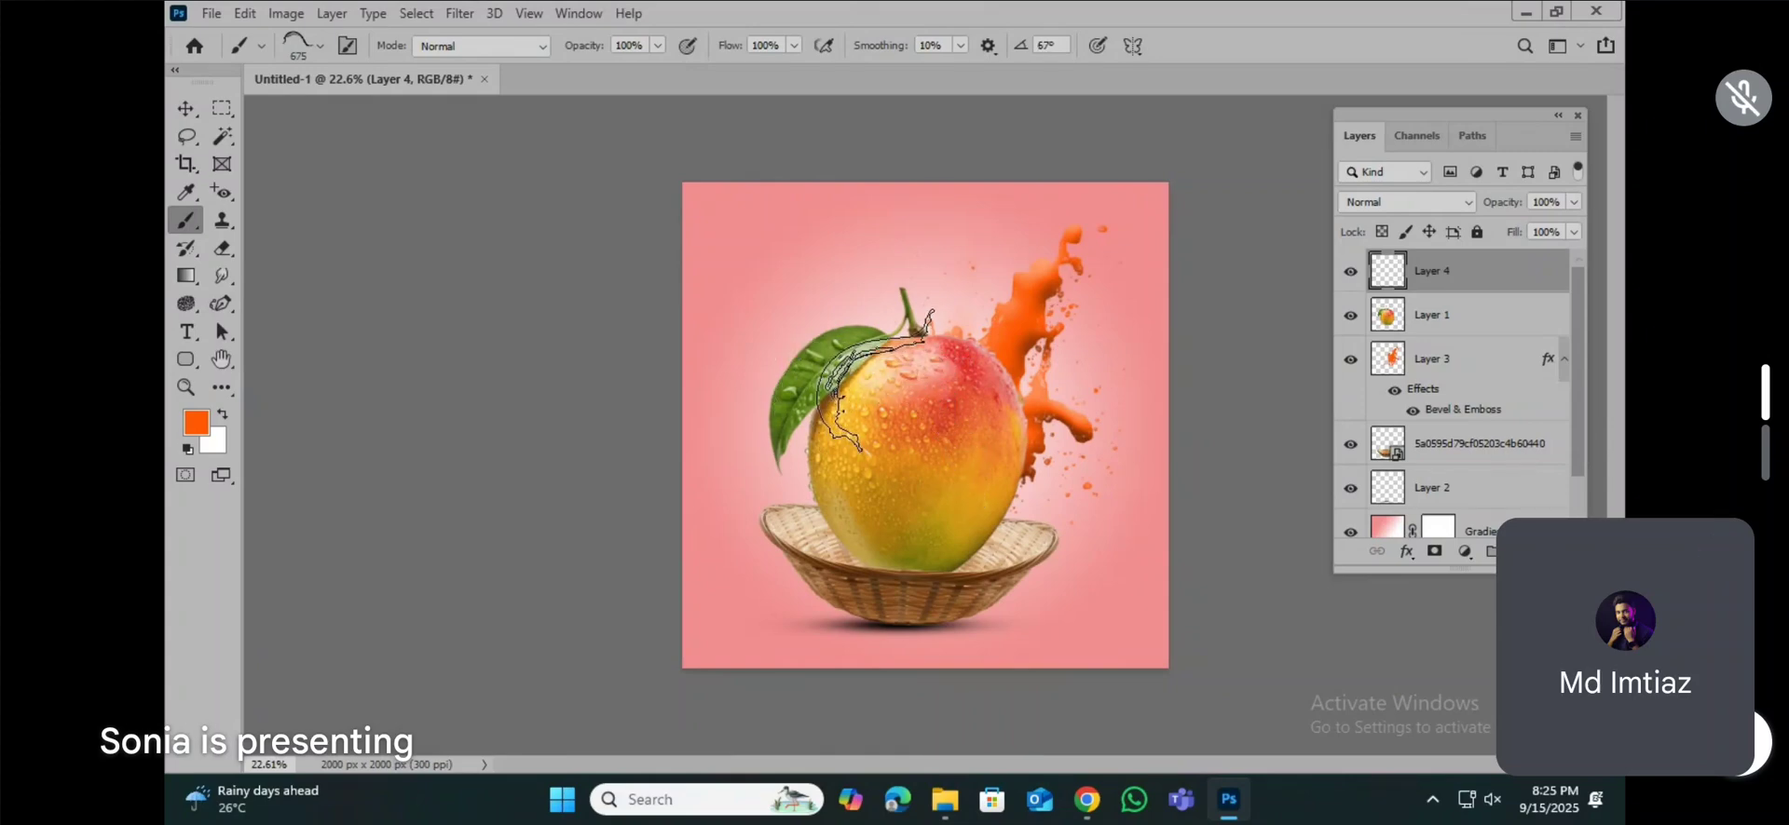
key(Left)
key(Left)
key(Left)
key(Left)
key(Left)
key(Left)
key(Left)
key(Left)
key(Left)
key(Left)
key(Left)
key(Left)
key(Left)
key(Left)
key(Left)
key(Left)
key(Left)
key(Left)
key(Left)
key(Left)
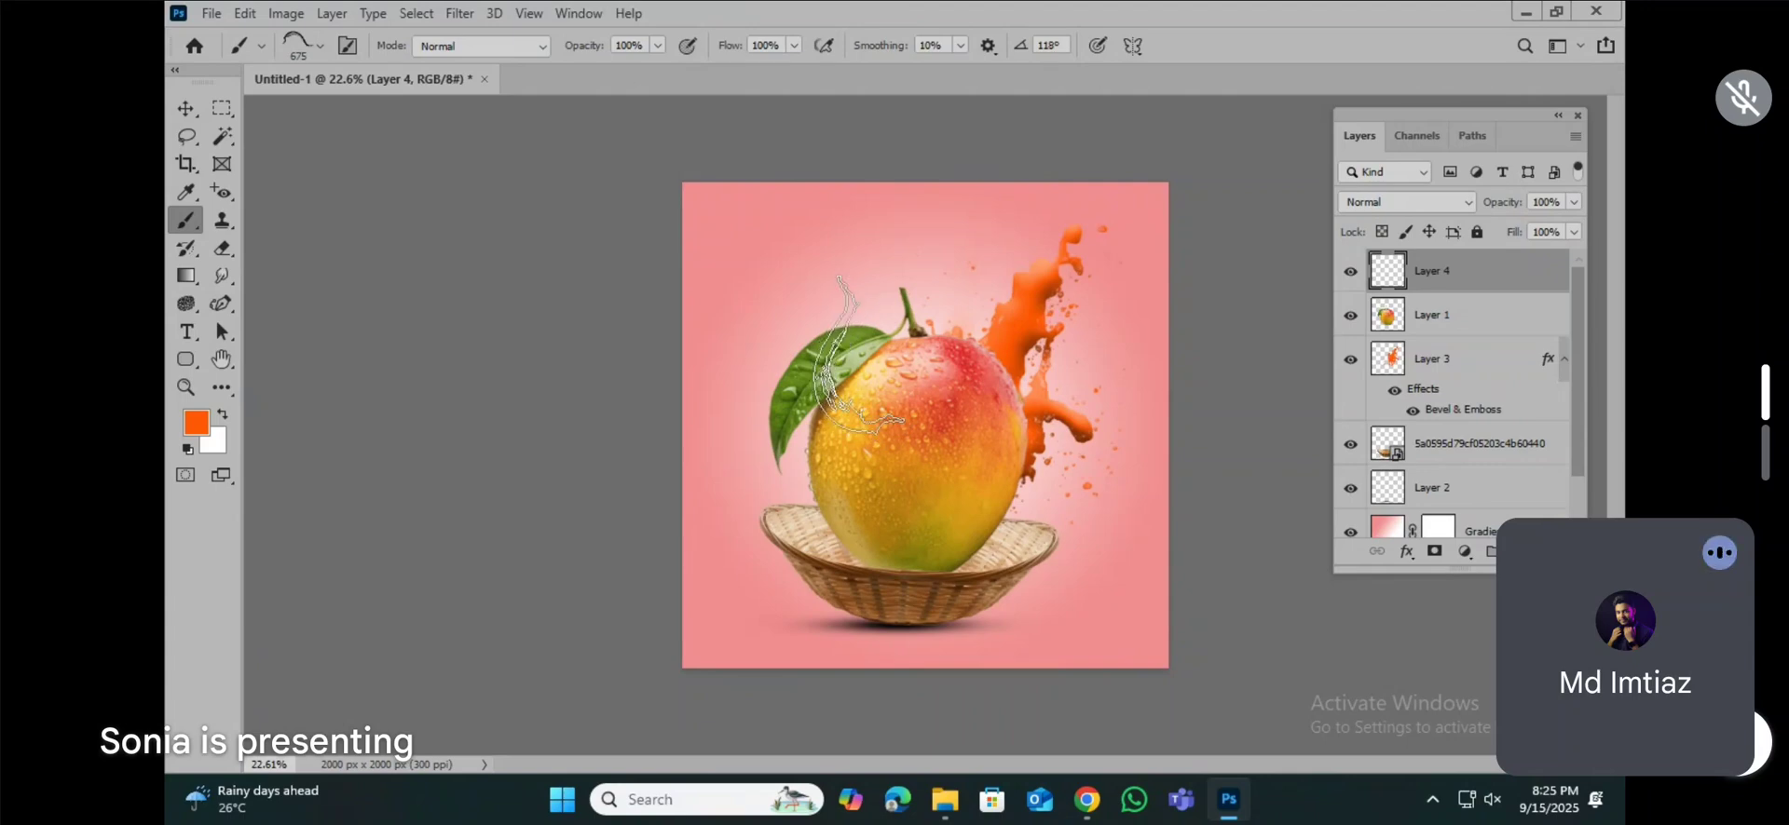
key(bracketright)
key(bracketright)
key(bracketright)
key(bracketright)
key(bracketright)
key(bracketright)
key(bracketright)
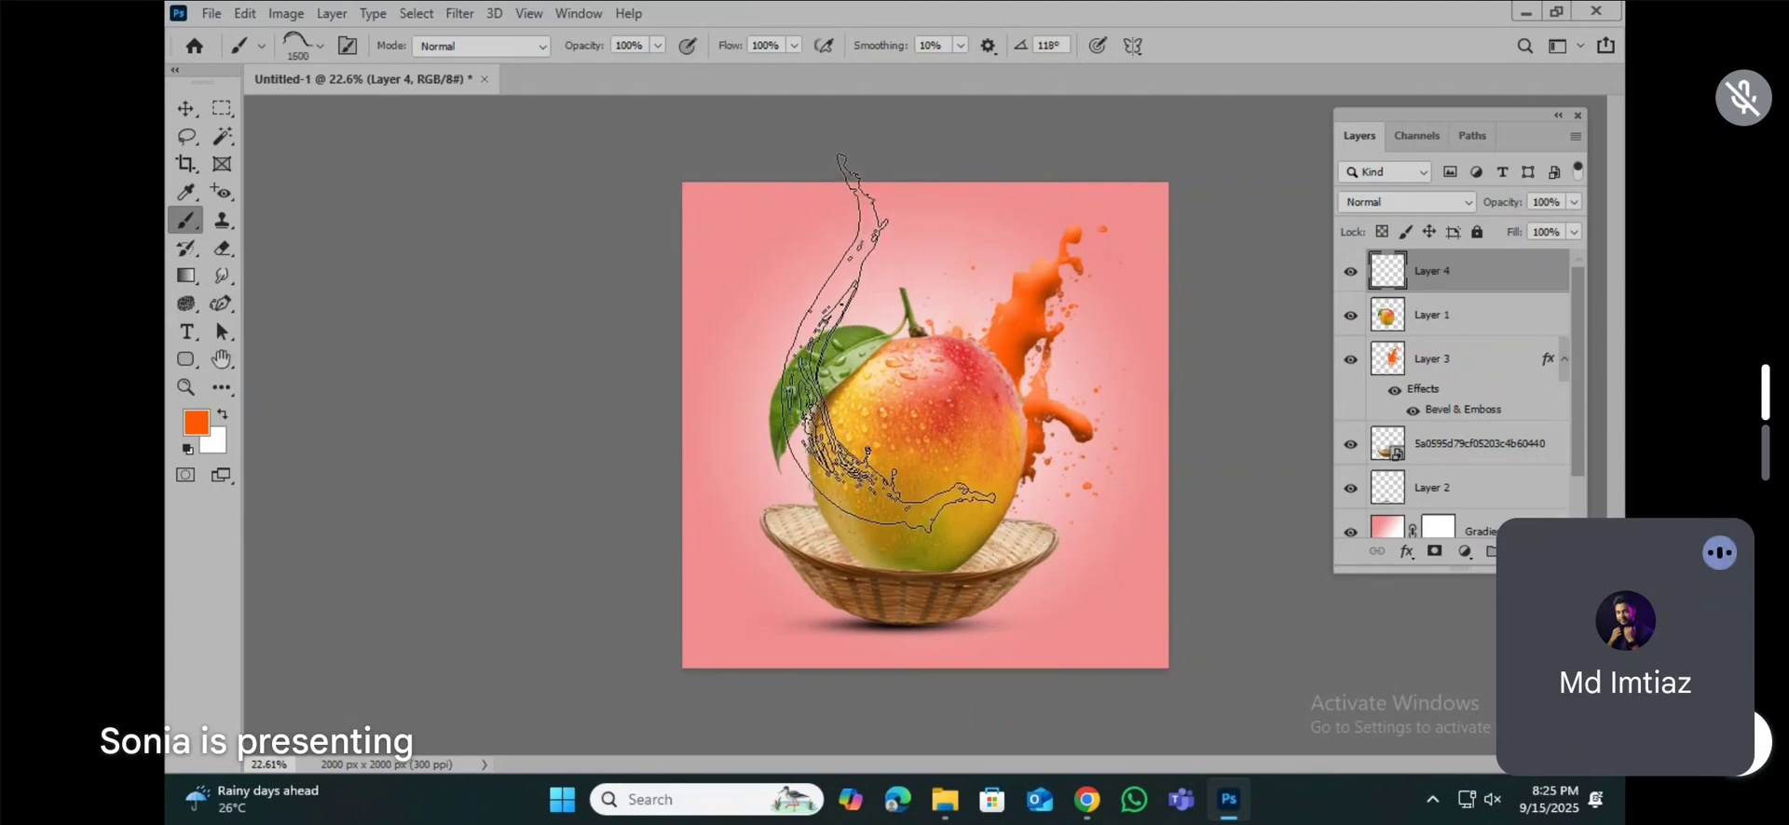
Step: Fine-tune the splash brush tip over the mango and leaf to an angle of 114° and a size of 1200 px
key(Left)
key(Left)
key(Left)
key(Left)
key(Left)
key(Left)
key(Left)
key(bracketleft)
key(bracketleft)
key(bracketleft)
key(bracketleft)
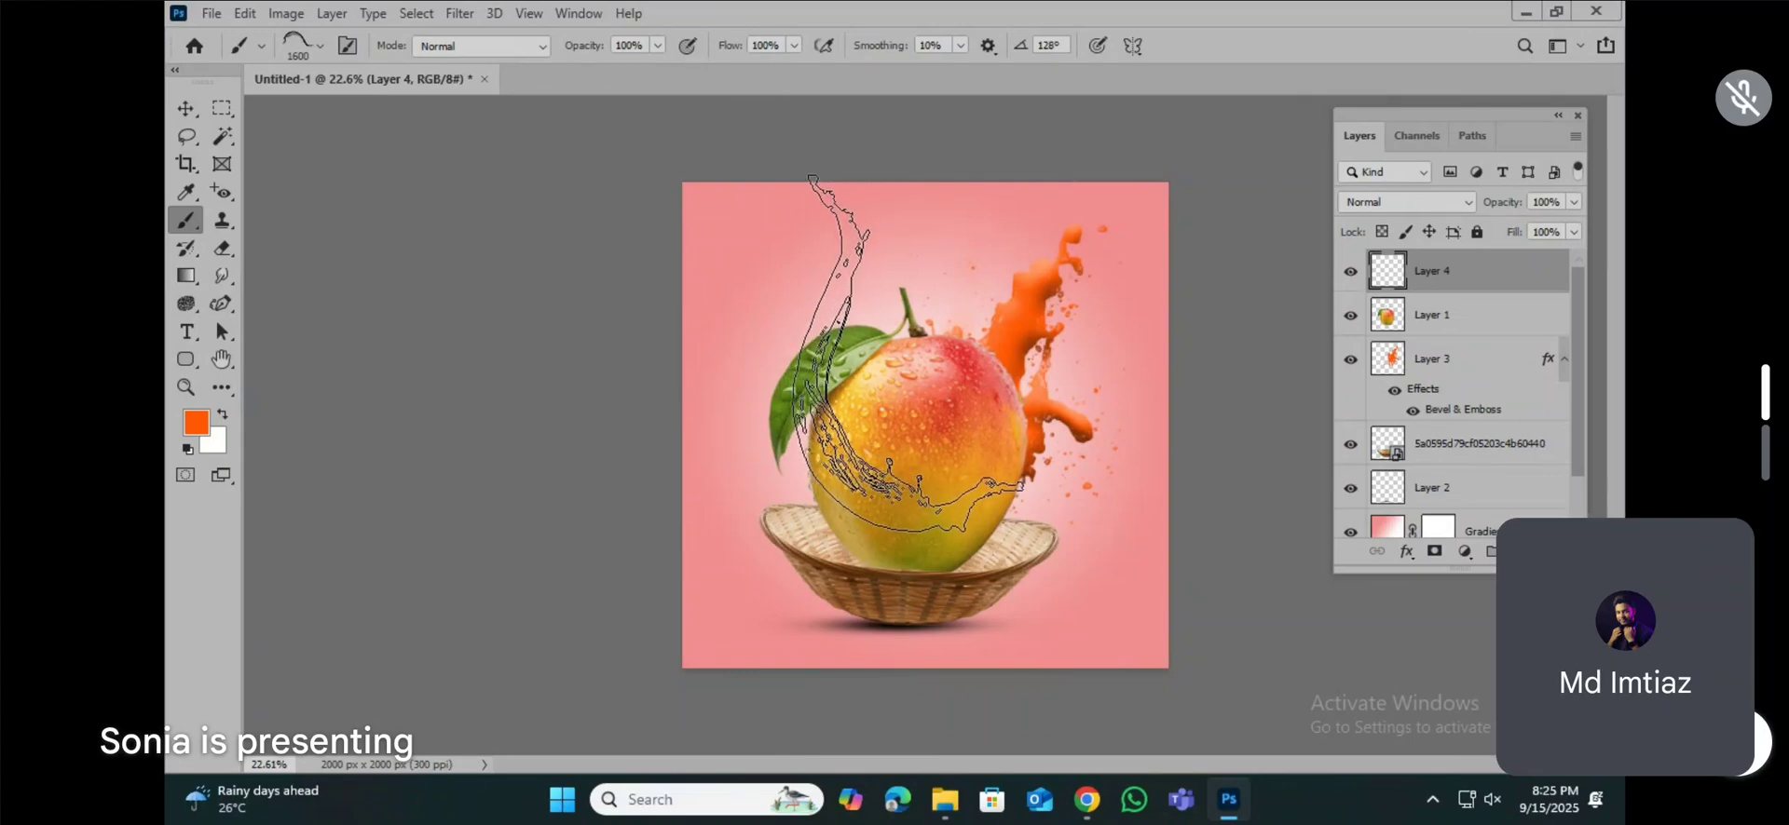
key(Left)
key(Left)
key(Left)
key(bracketleft)
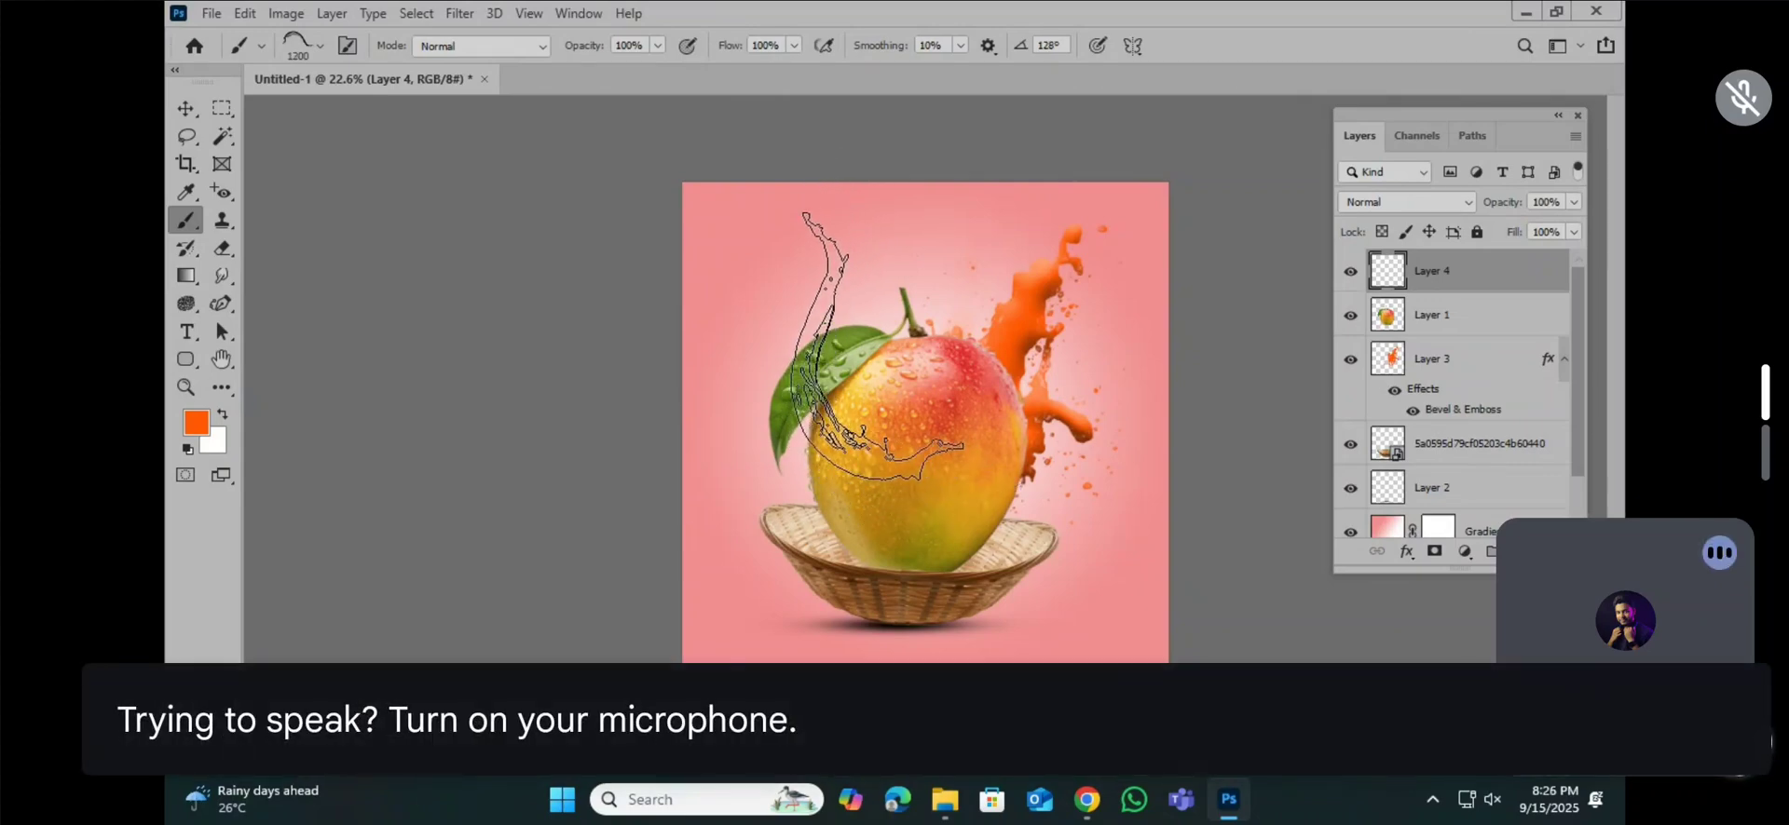
key(bracketleft)
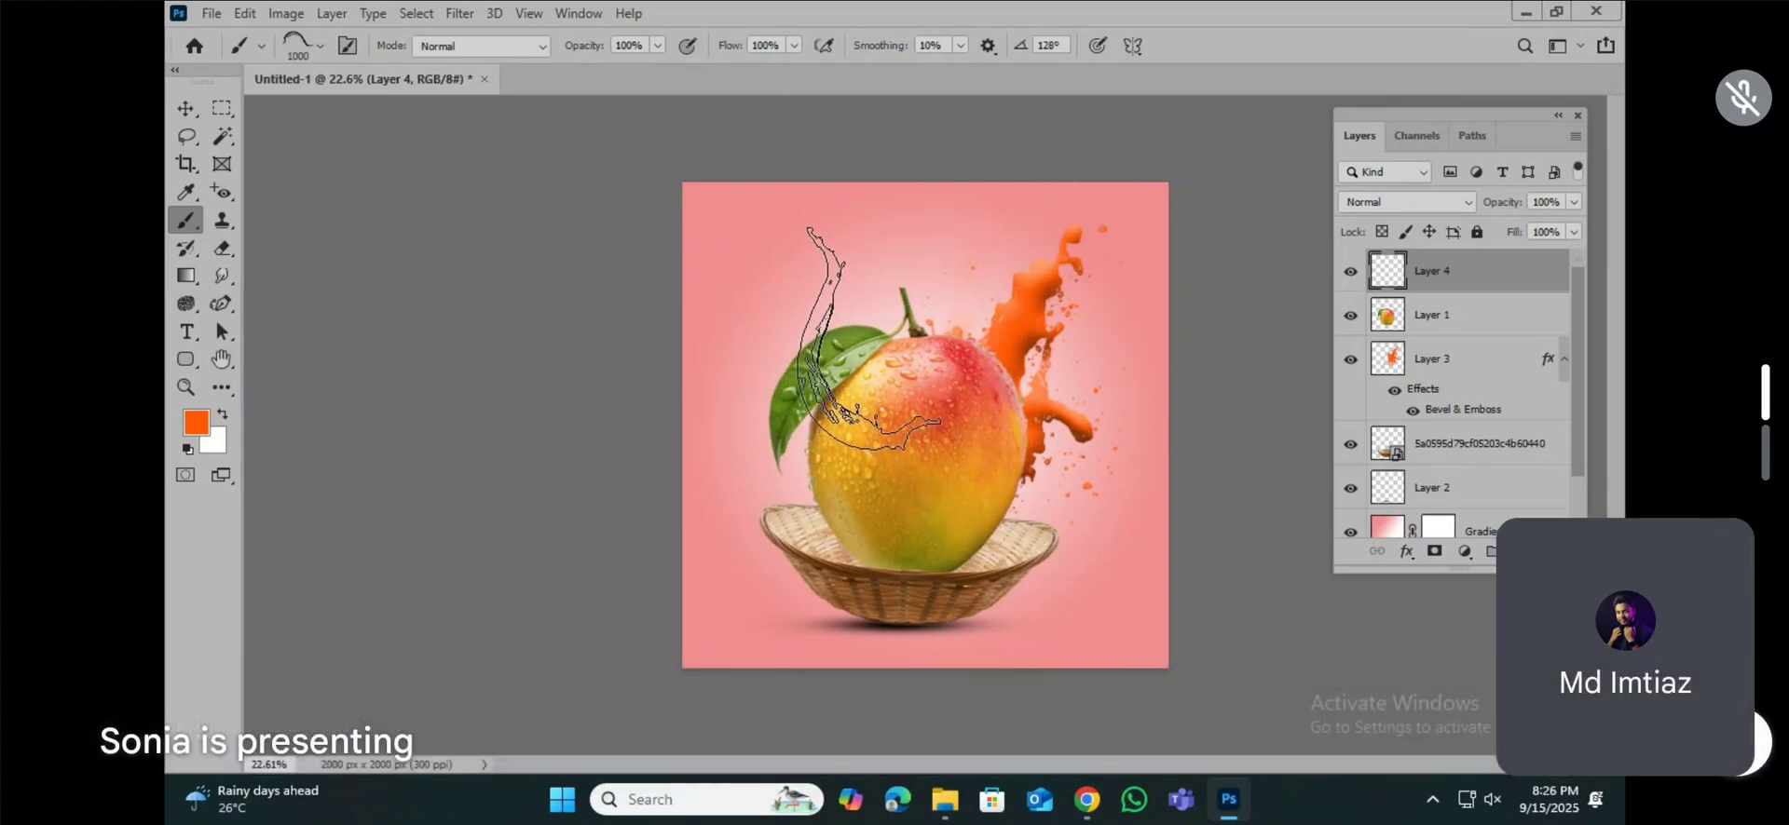
key(Right)
key(Right)
key(Right)
key(Right)
key(Right)
key(Right)
key(Right)
key(Right)
key(Right)
key(Right)
key(Right)
key(Right)
key(Right)
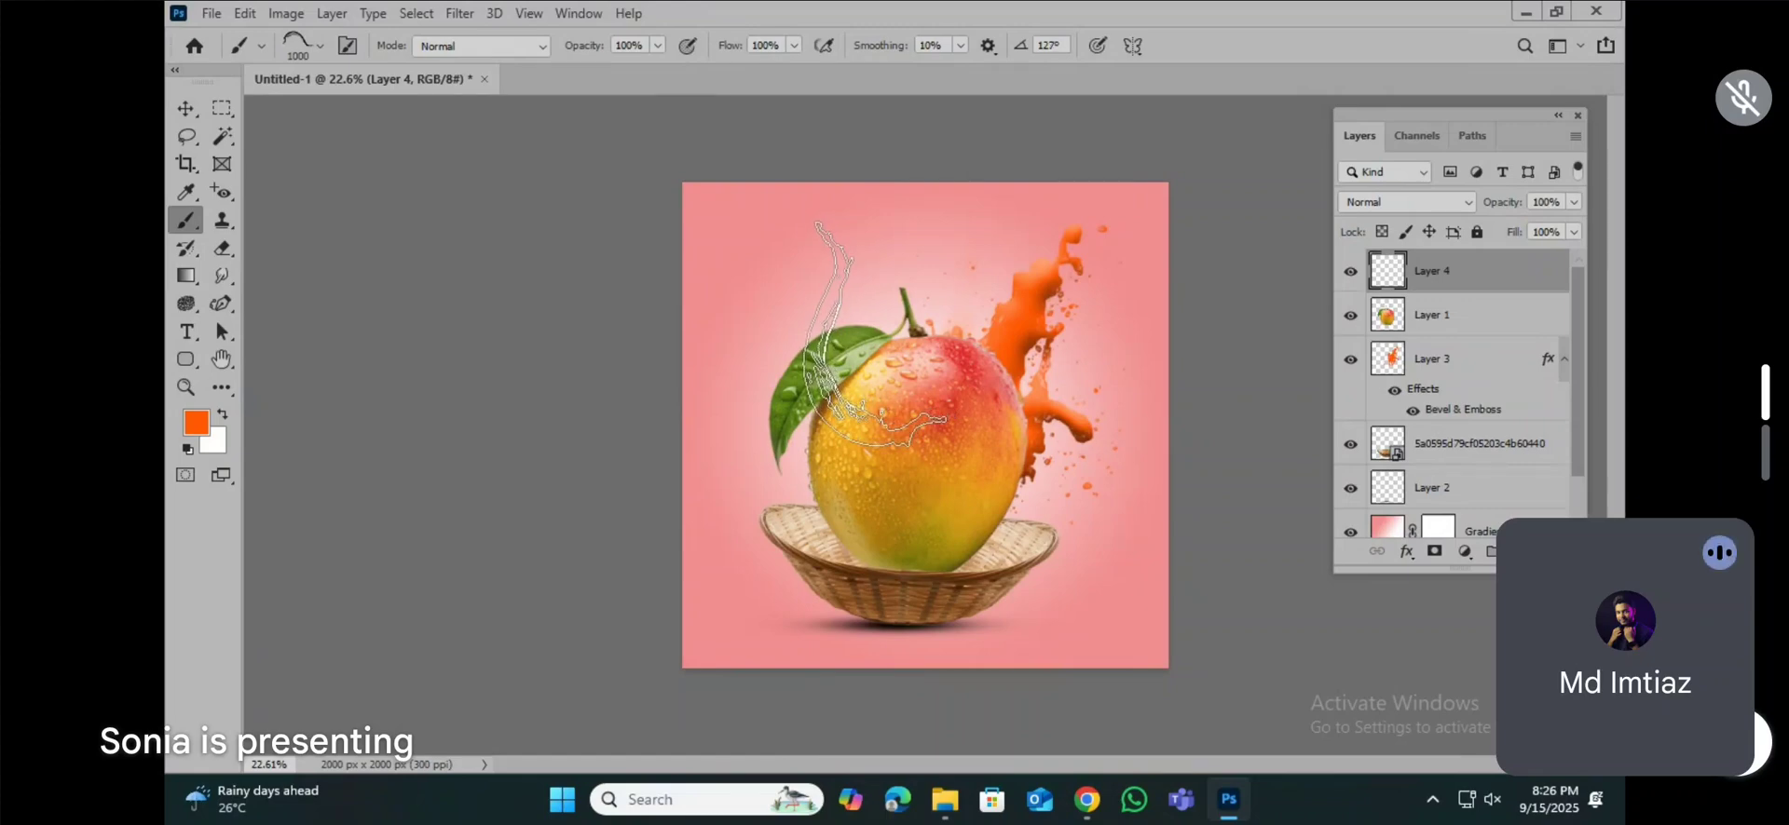
key(Right)
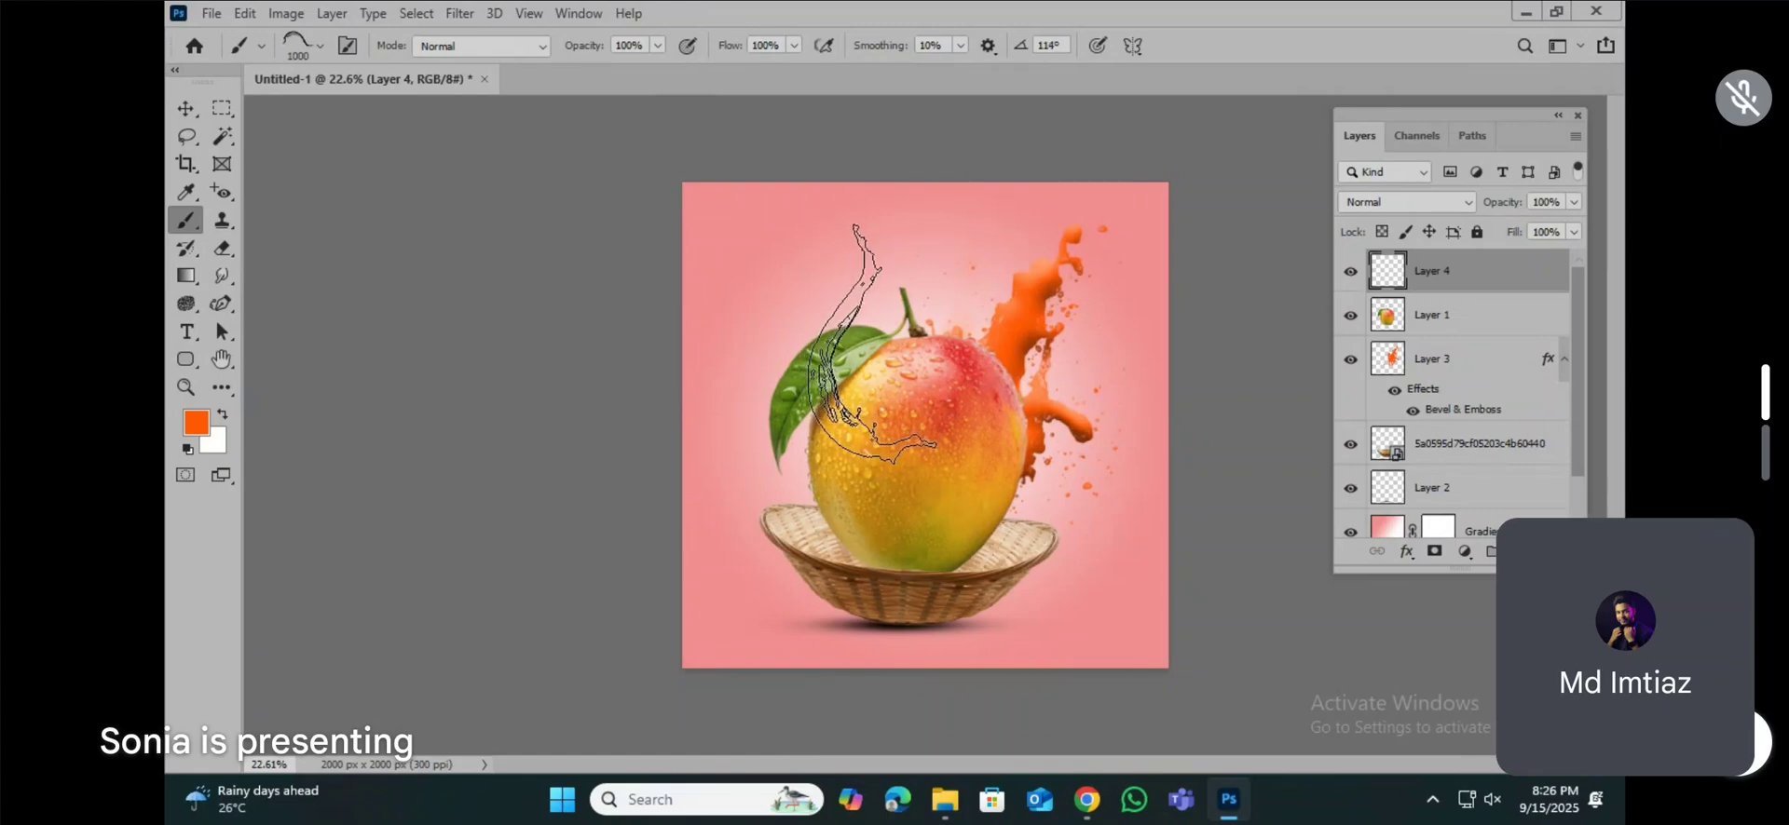
key(bracketright)
key(bracketright)
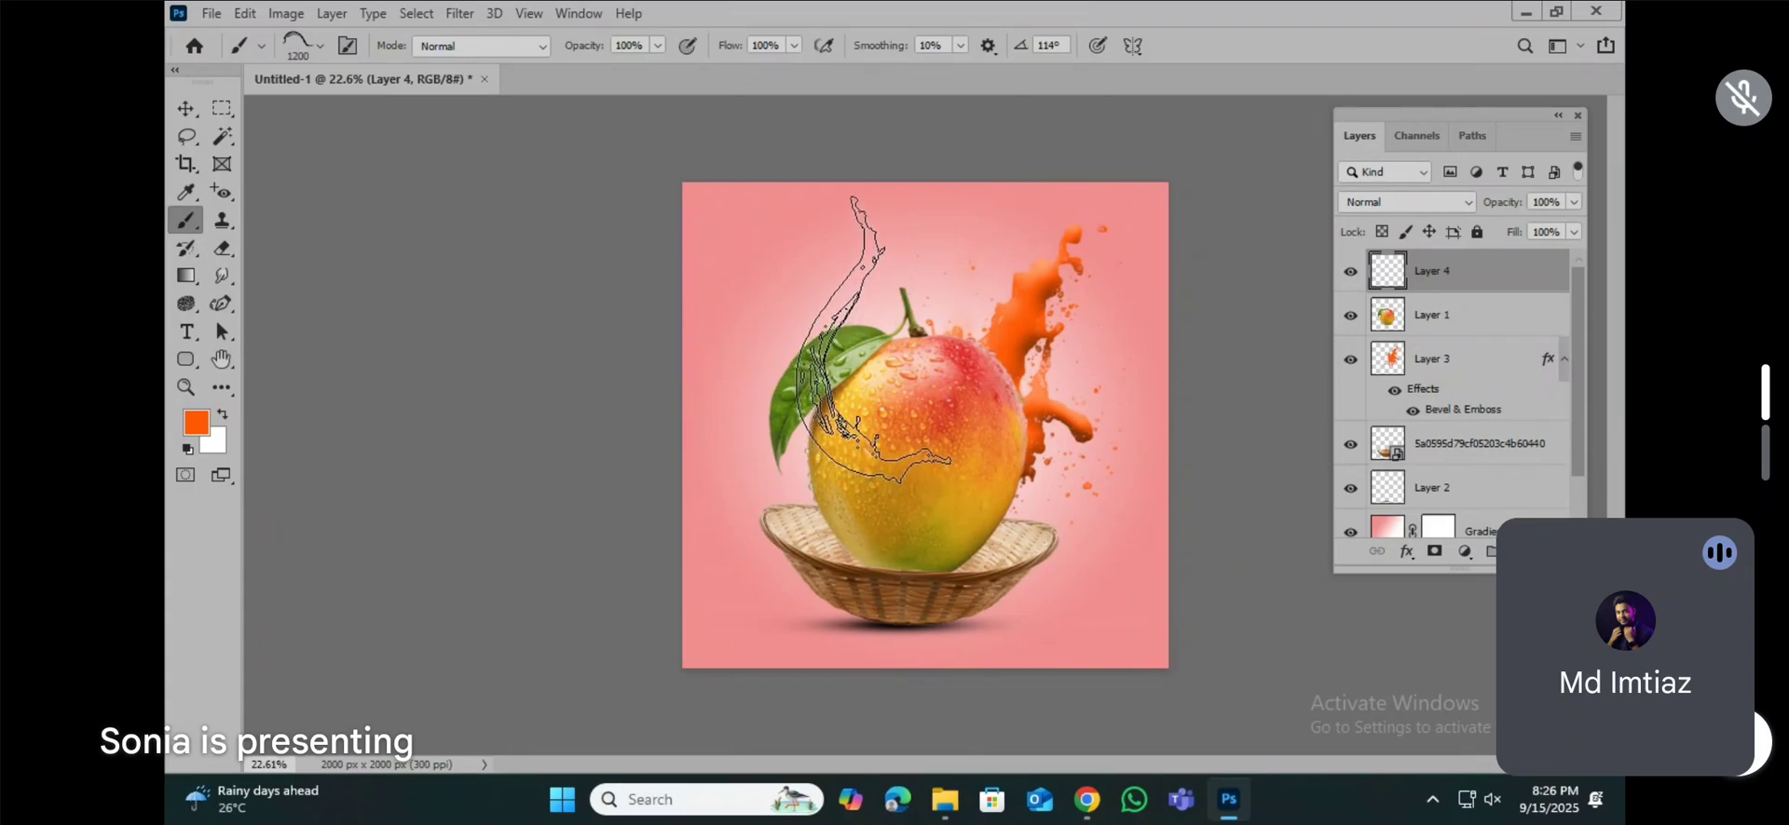
Step: Stamp one orange splash curving over the mango and leaf on Layer 4, and copy Layer 3's Bevel & Emboss effect to it
click(874, 339)
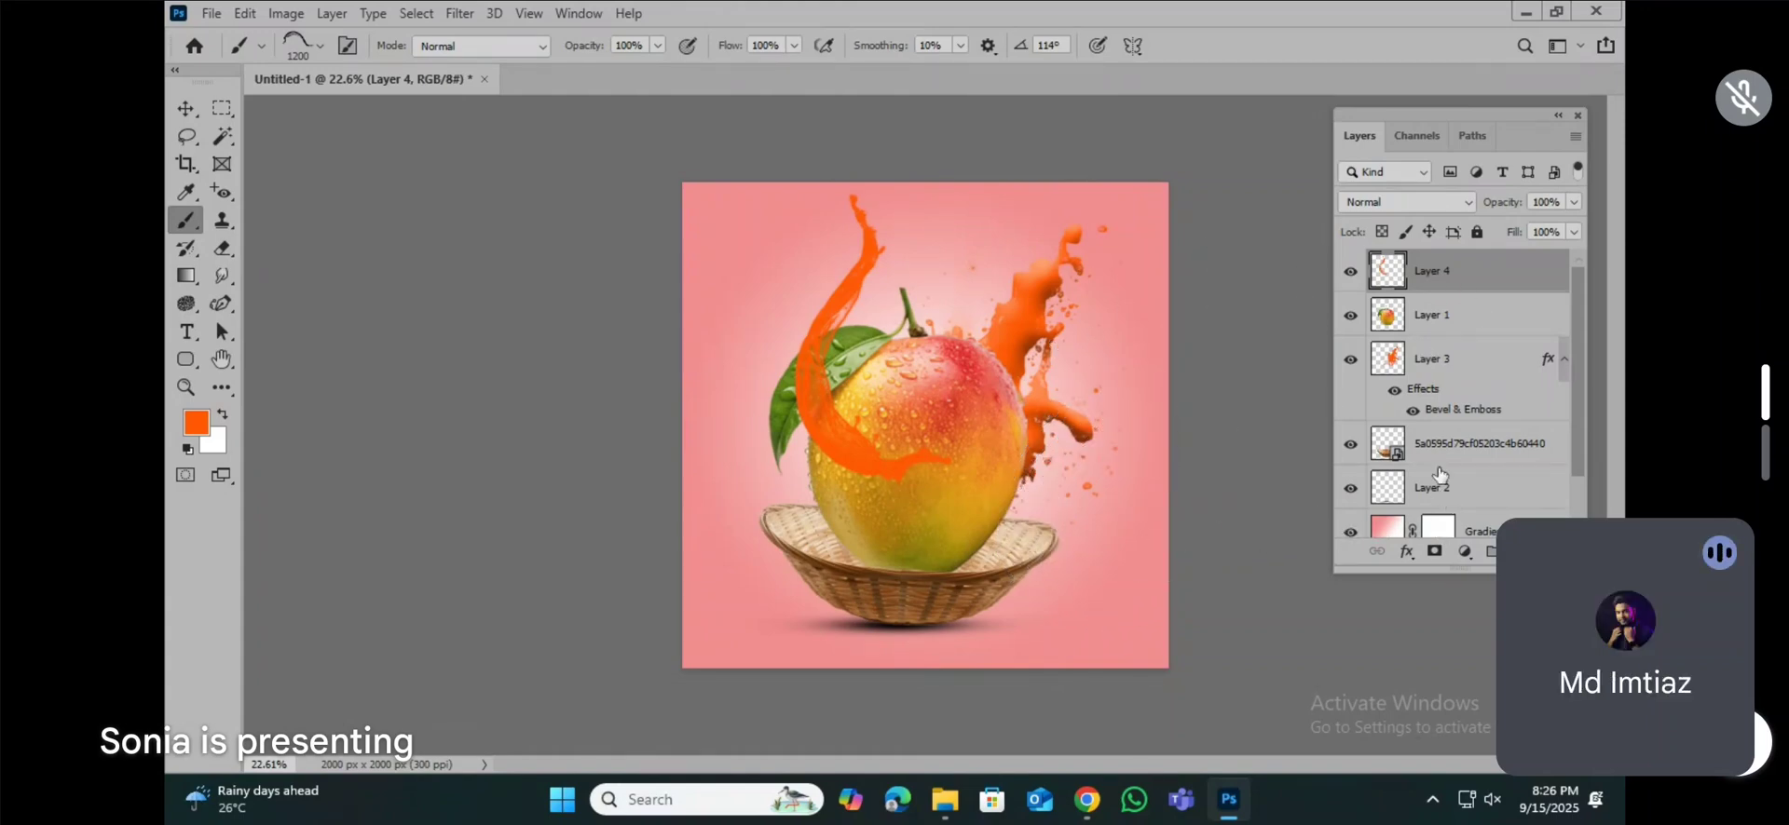
click(1456, 410)
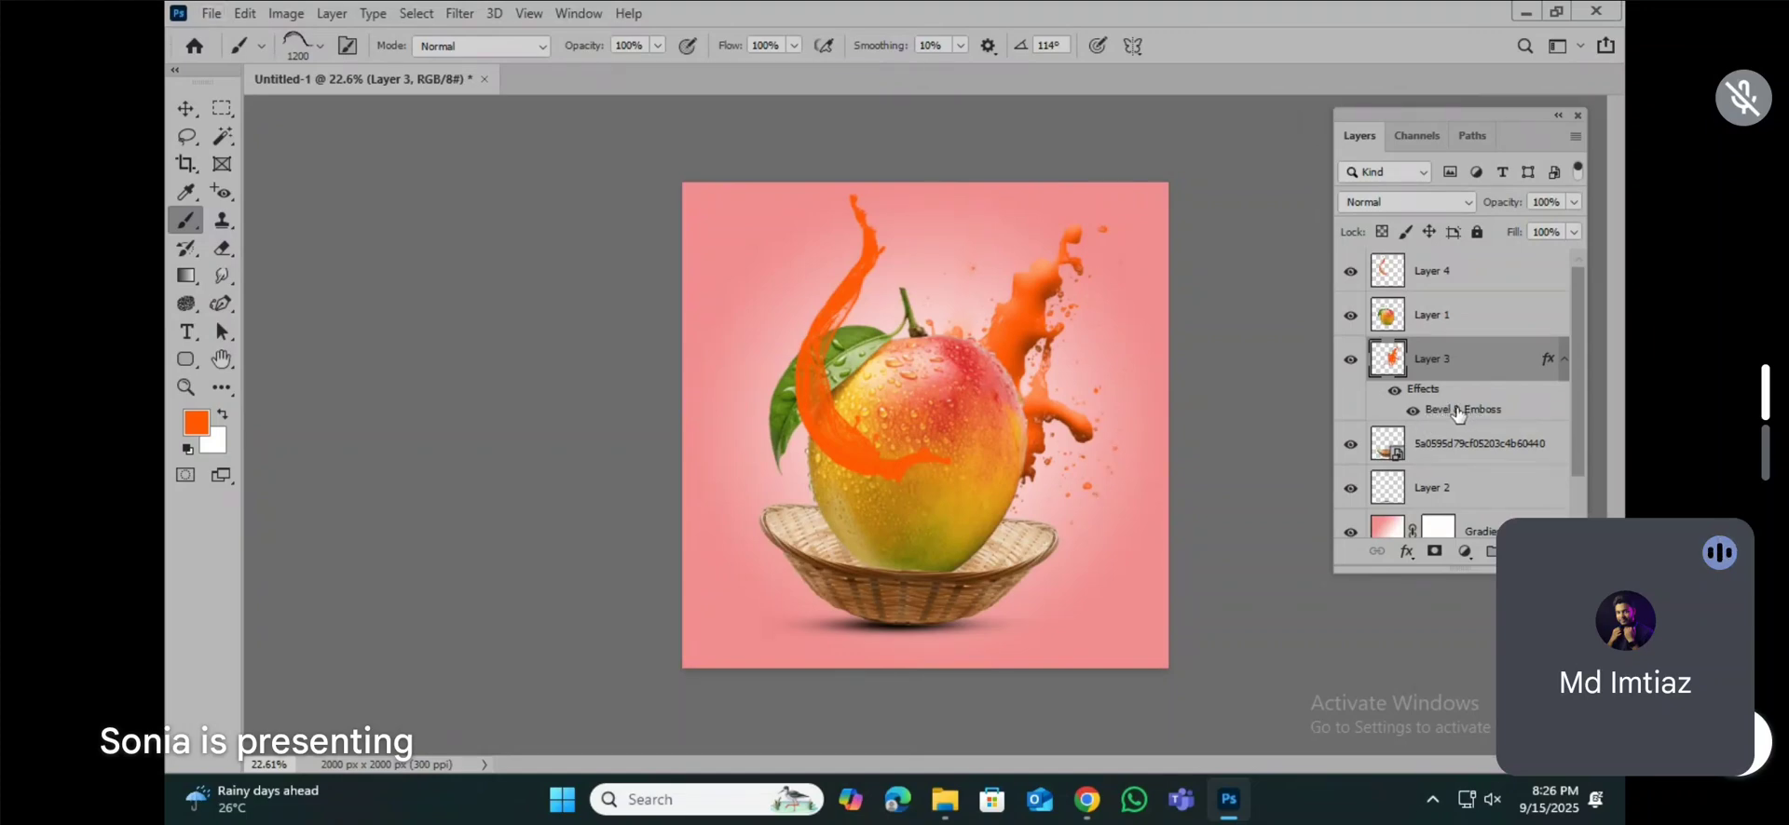
drag(1455, 412, 1432, 279)
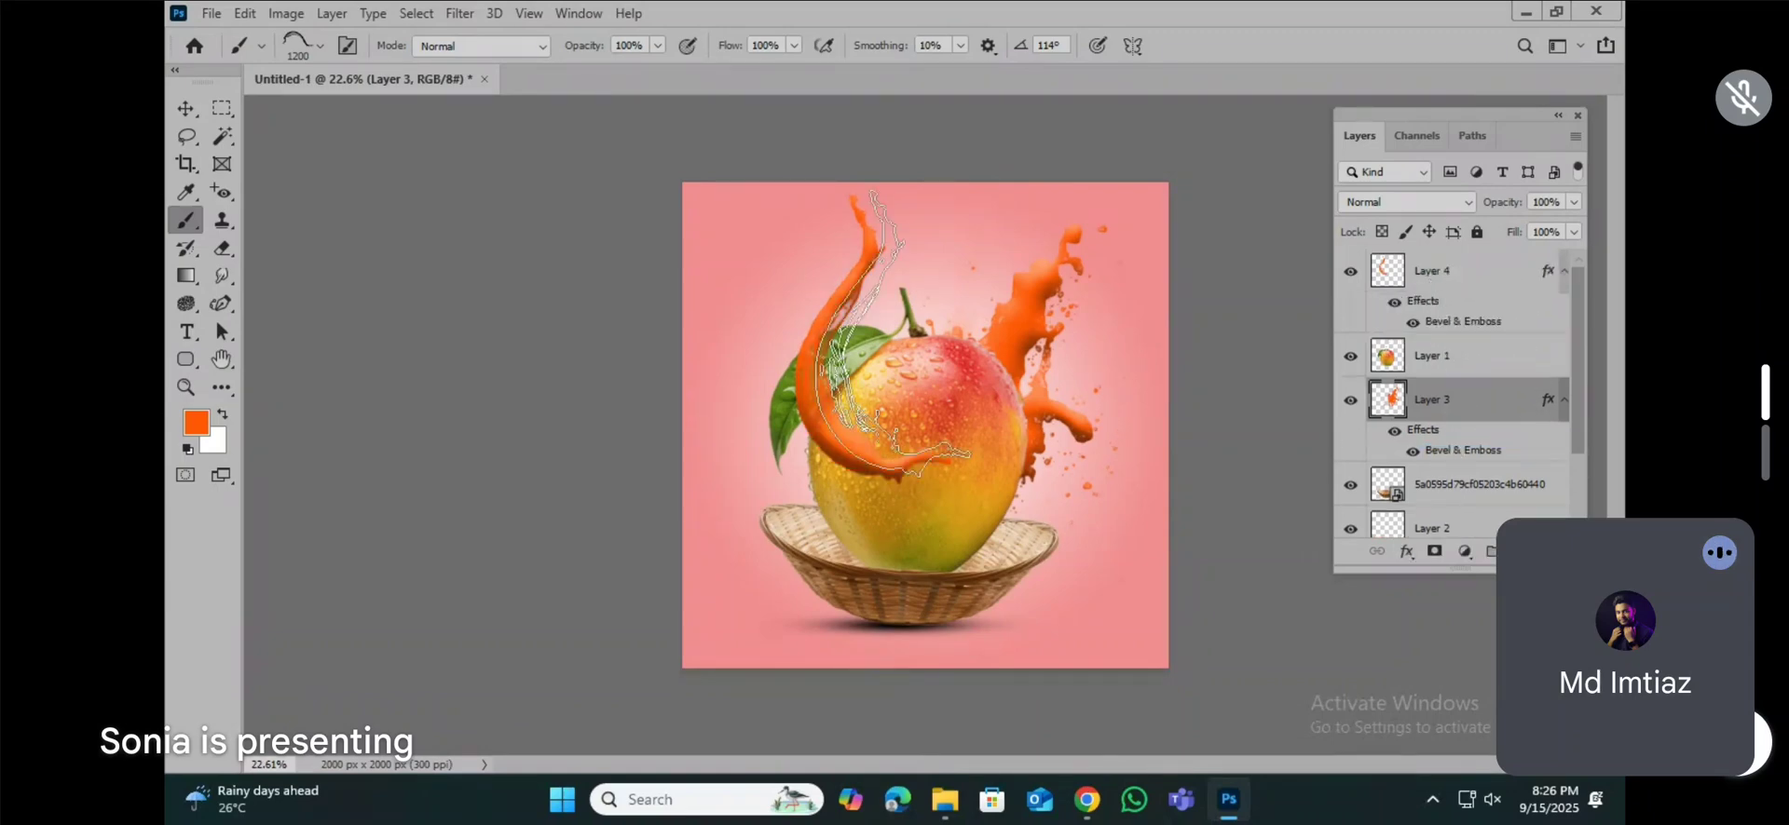
drag(755, 373, 902, 656)
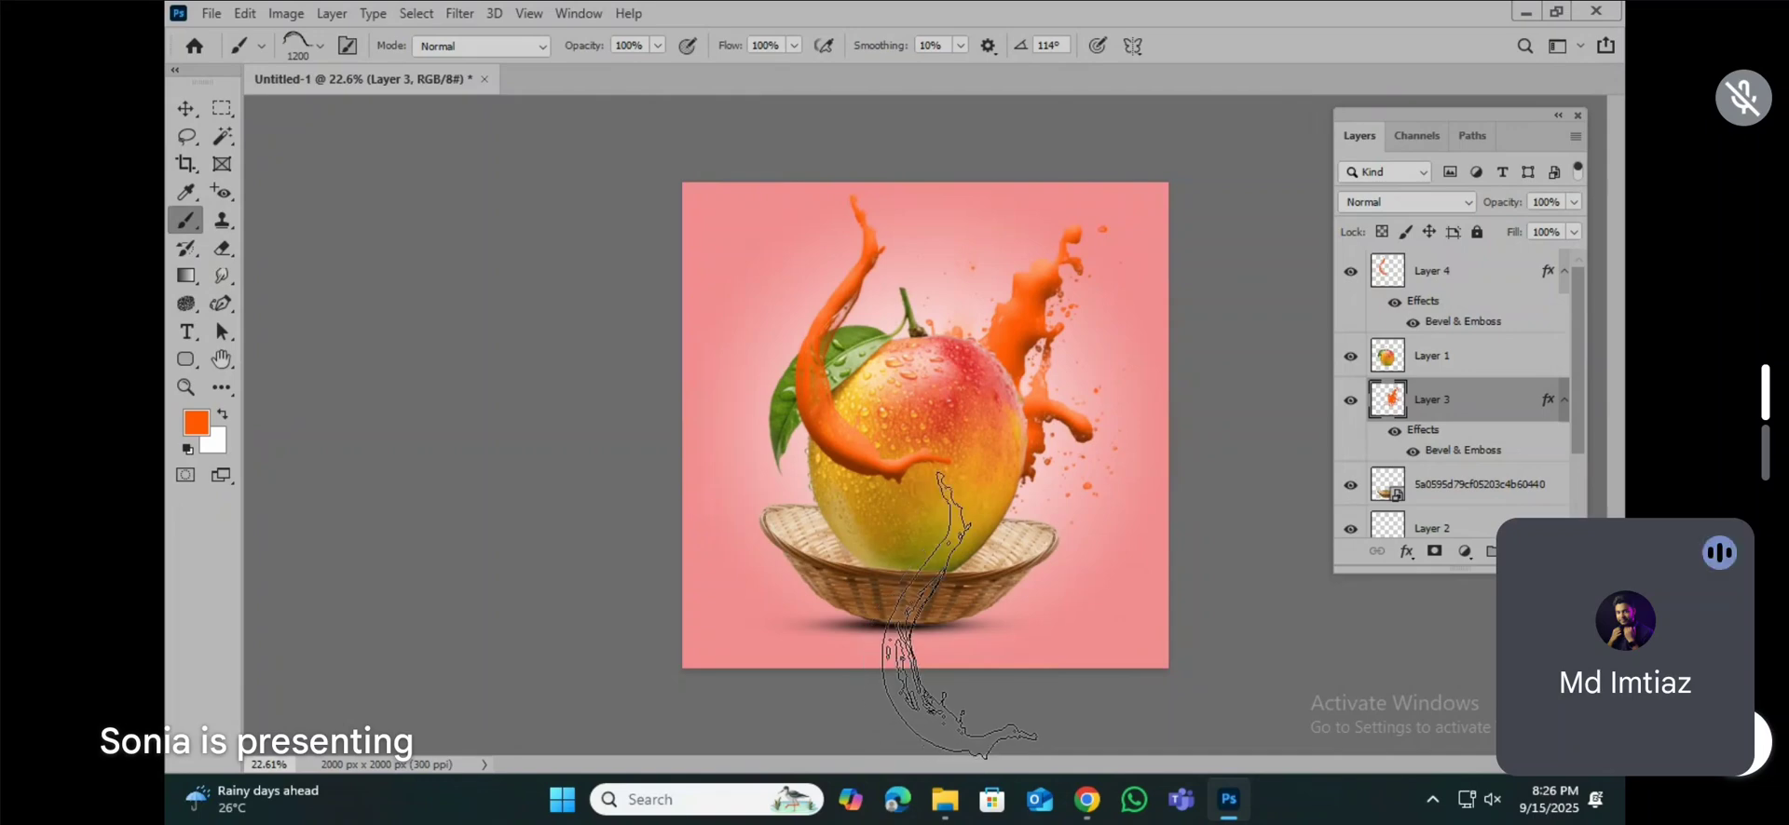
scroll(927, 425, up, 8)
scroll(916, 362, up, 3)
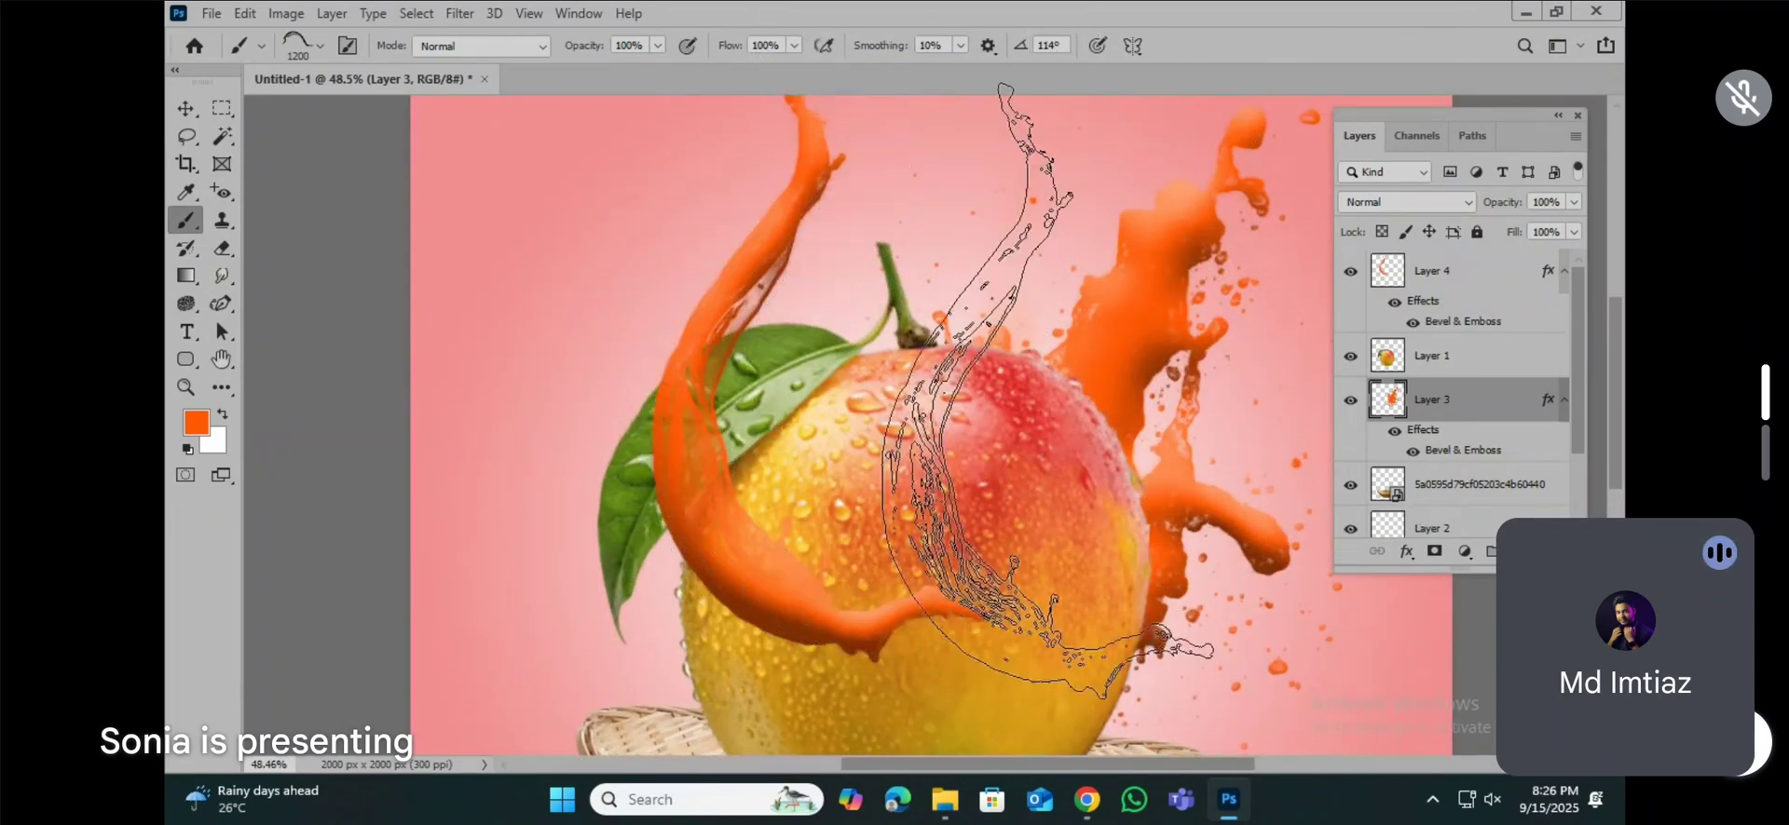
scroll(941, 439, down, 5)
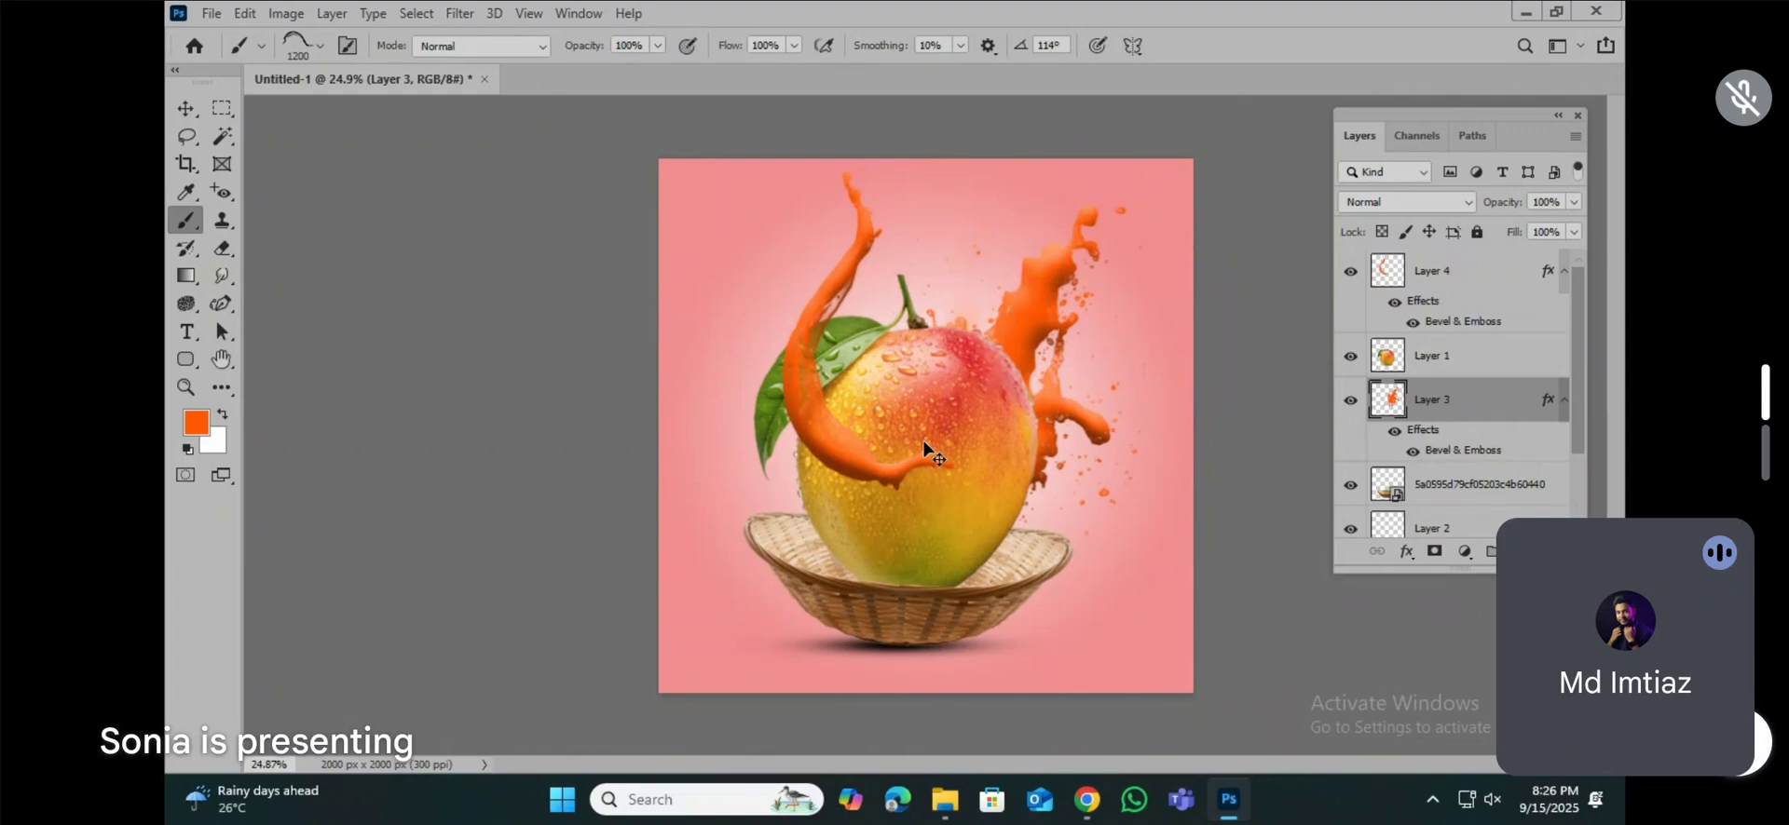
Step: Recolour the Layer 4 splash to yellow with Hue/Saturation, using Hue +22 and Saturation +54
key(ctrl+u)
click(1546, 253)
click(1431, 280)
key(ctrl+u)
mouse_move(1289, 320)
mouse_down()
mouse_move(1208, 321)
mouse_move(1317, 325)
mouse_up()
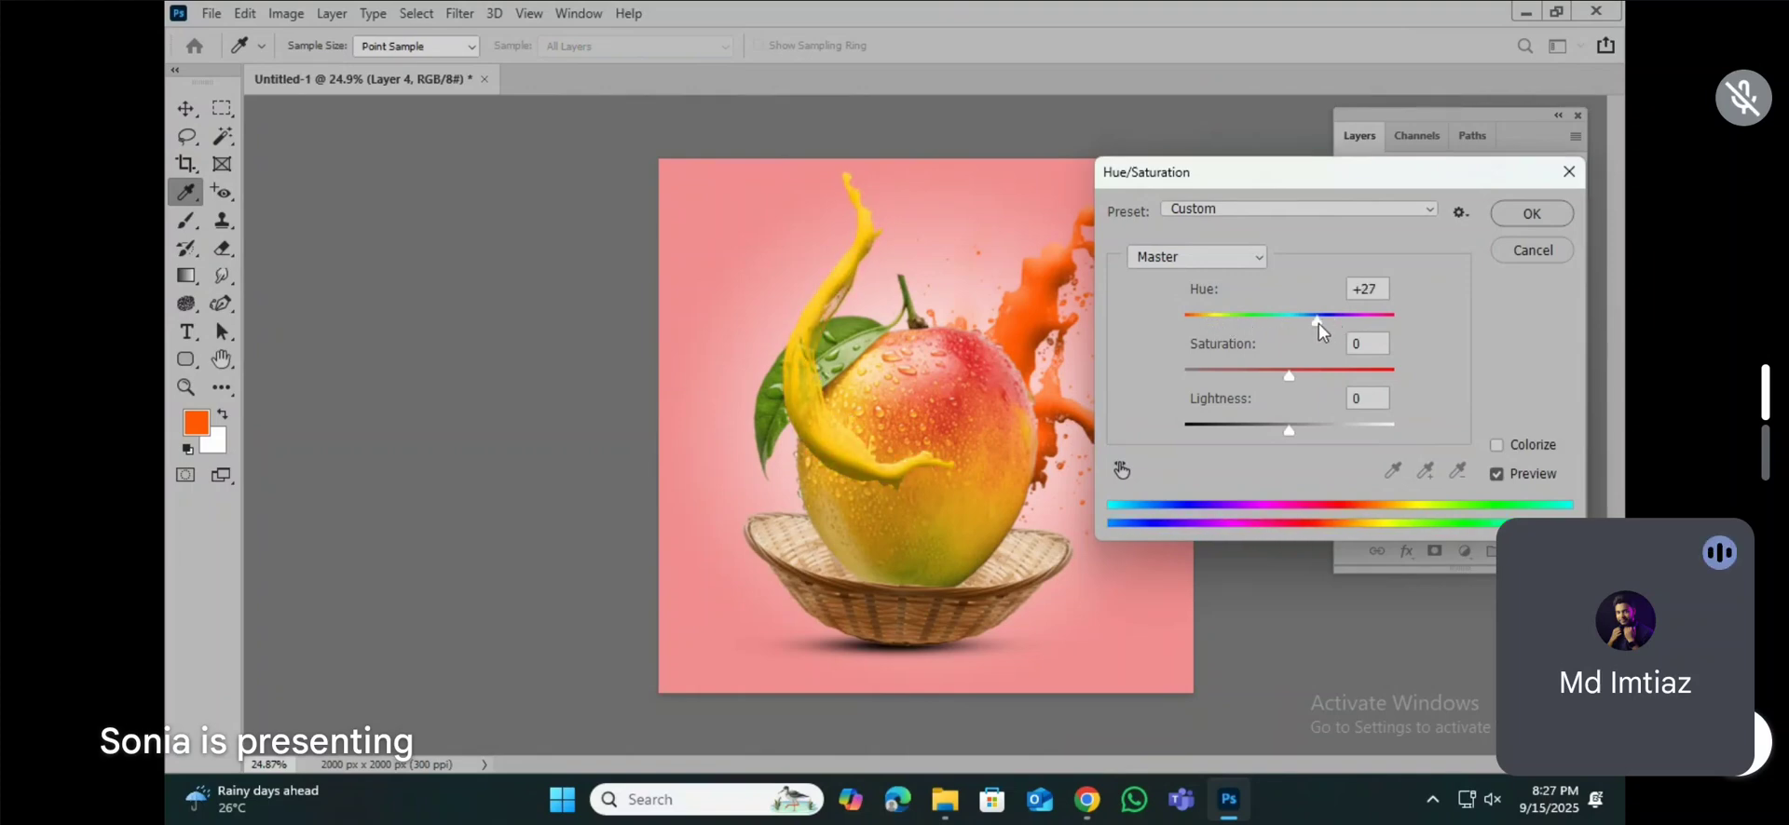
drag(1295, 376, 1345, 376)
click(1312, 316)
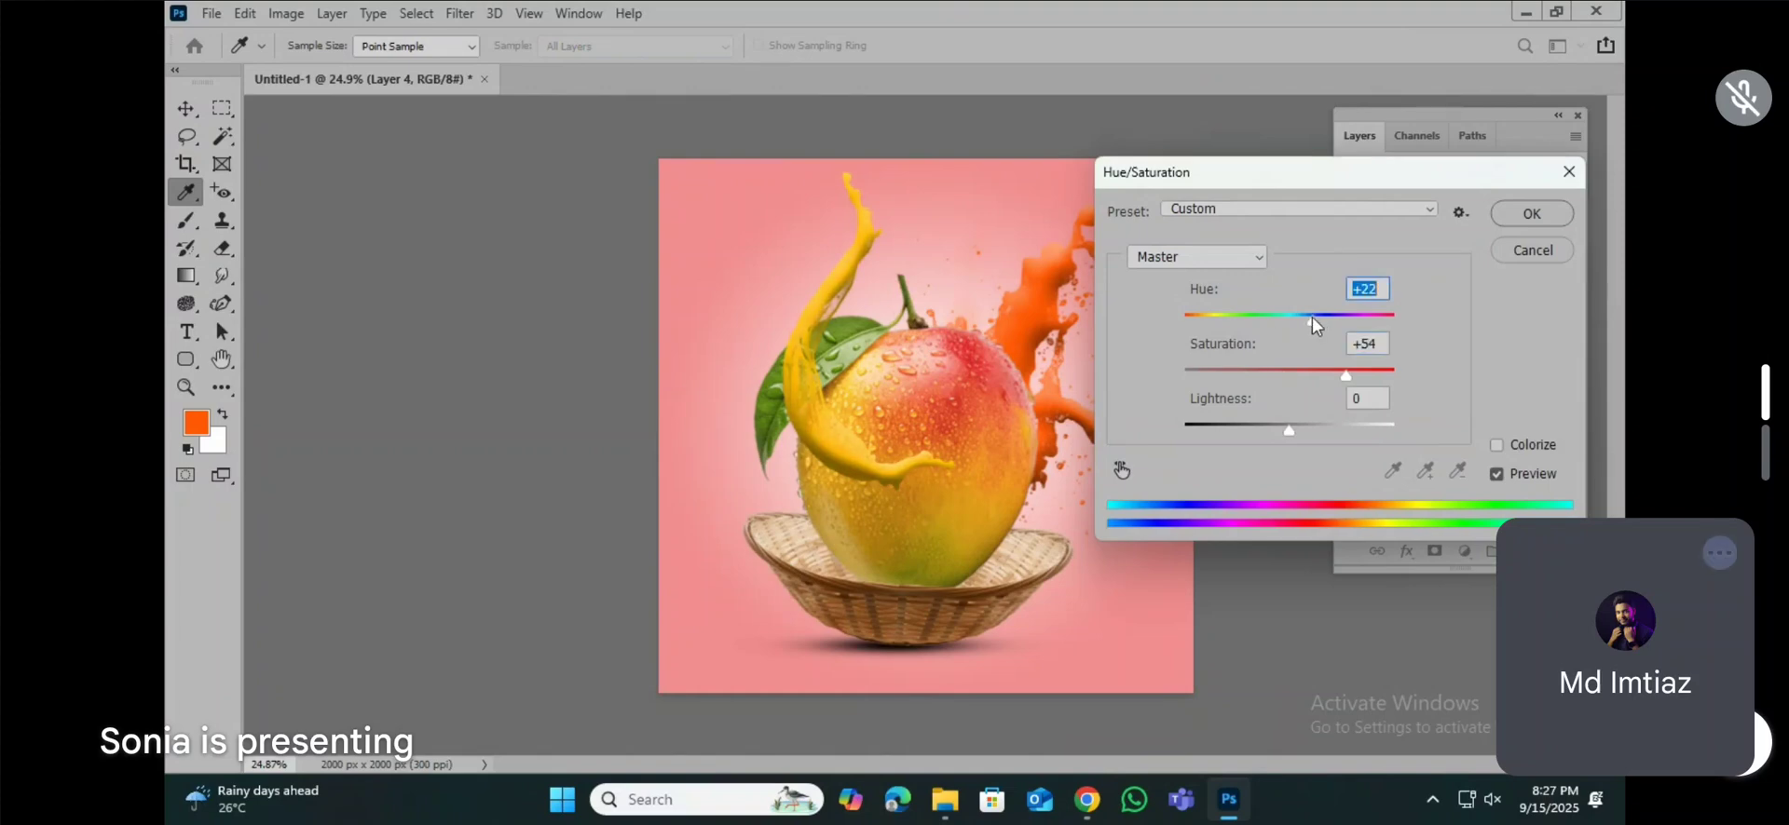
click(1526, 215)
key(b)
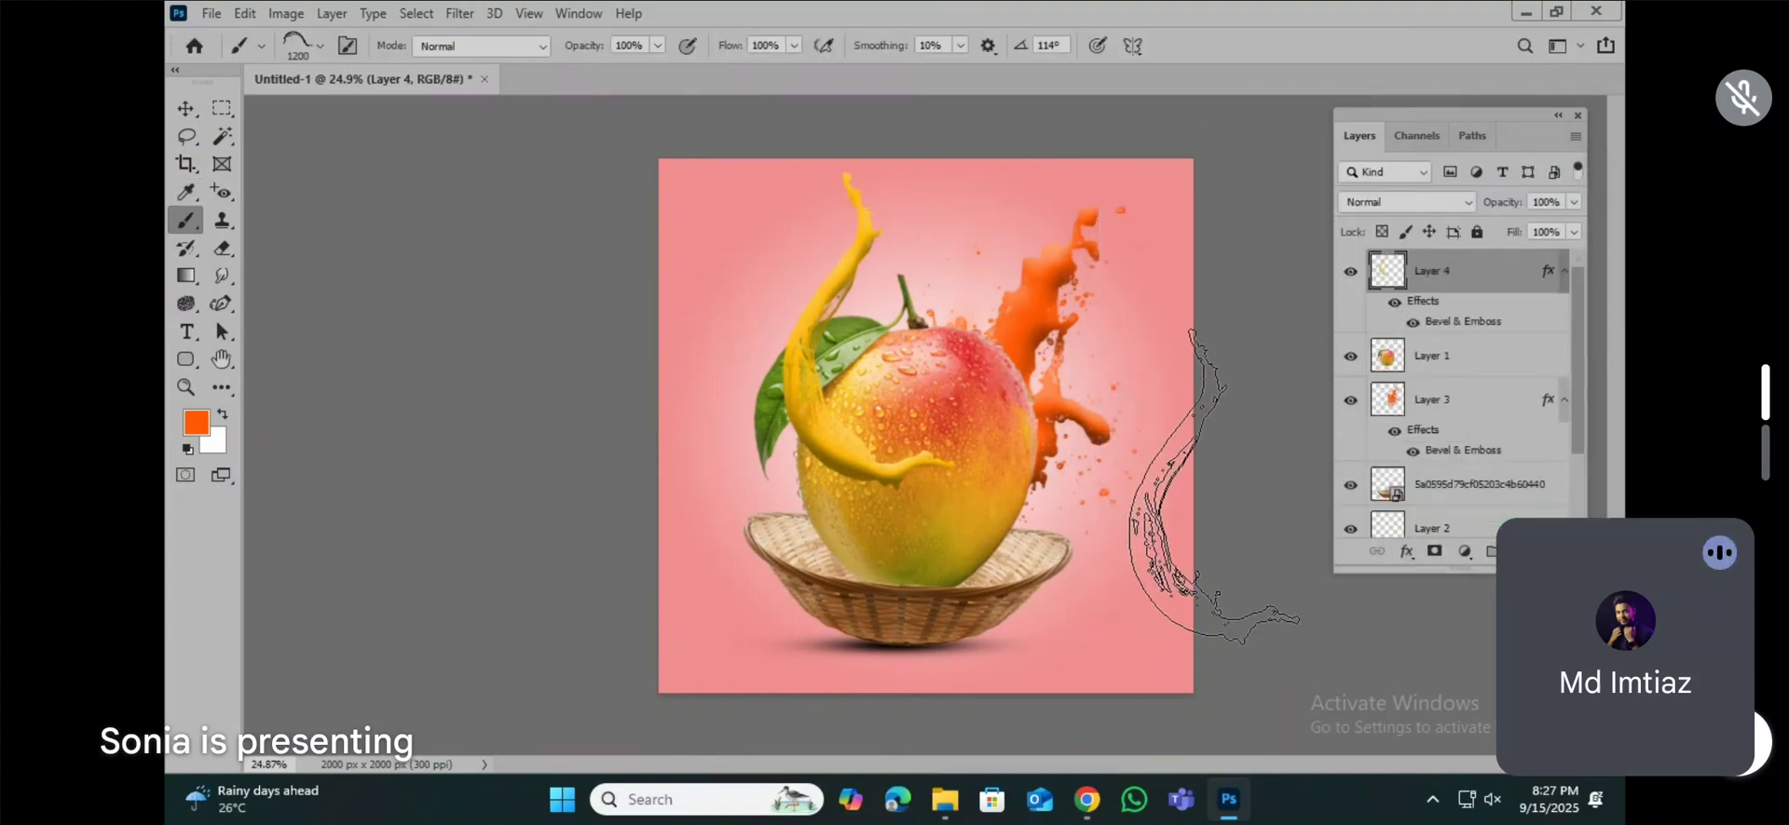
Step: Examine how the yellow splash blends with the mango, leaf and orange splash, up close and across the whole design
scroll(922, 384, up, 5)
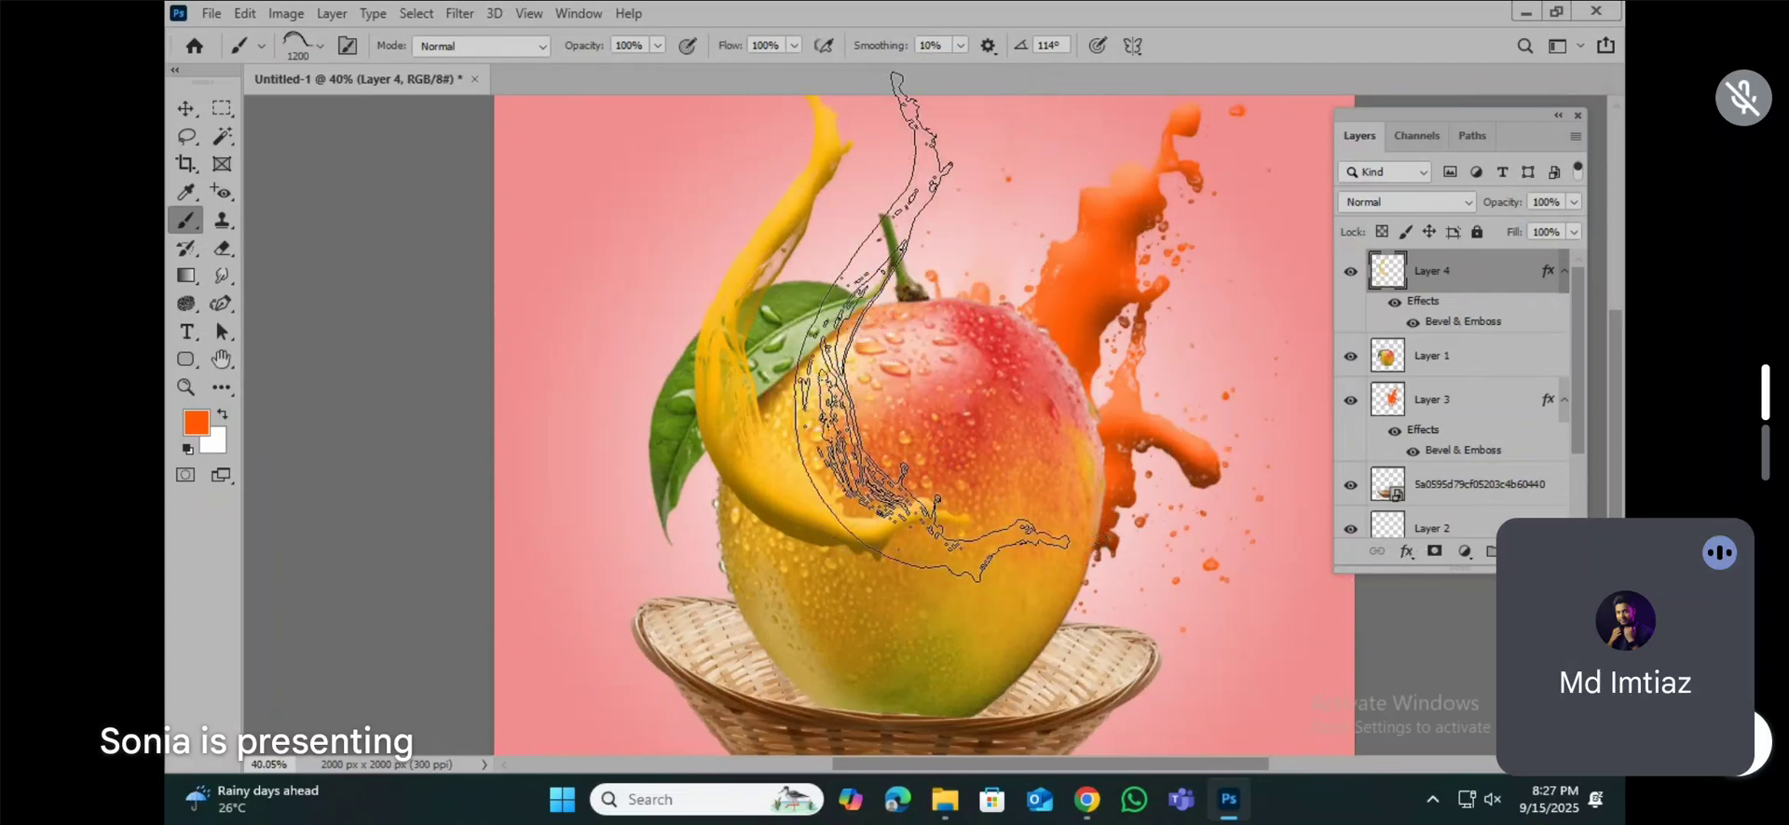
scroll(839, 205, up, 1)
click(198, 118)
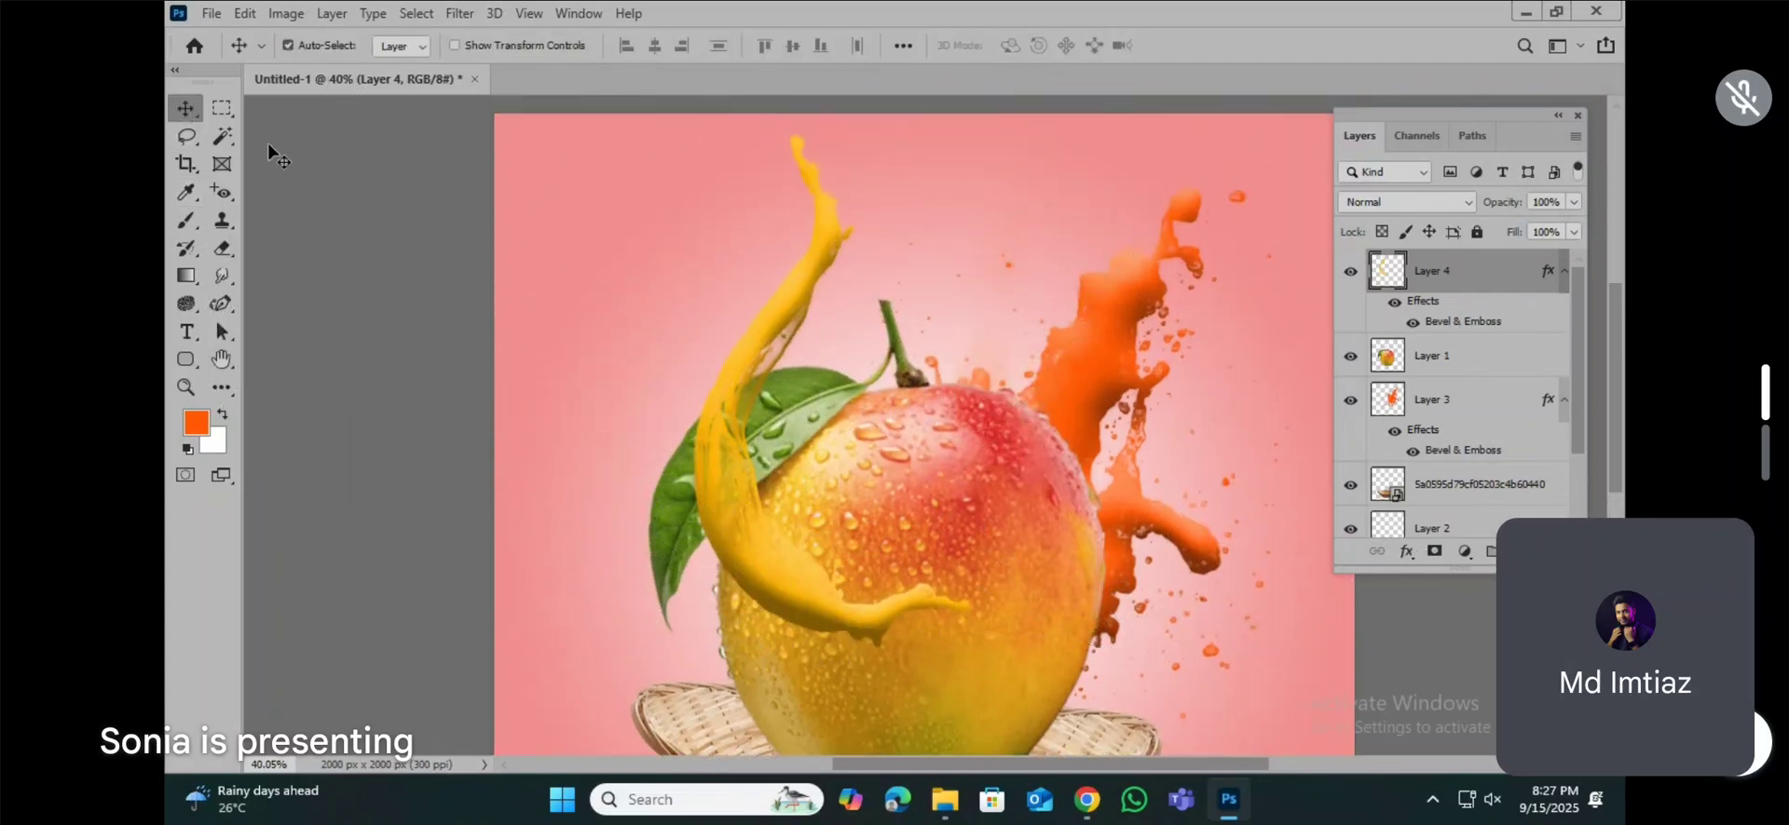
scroll(766, 477, down, 2)
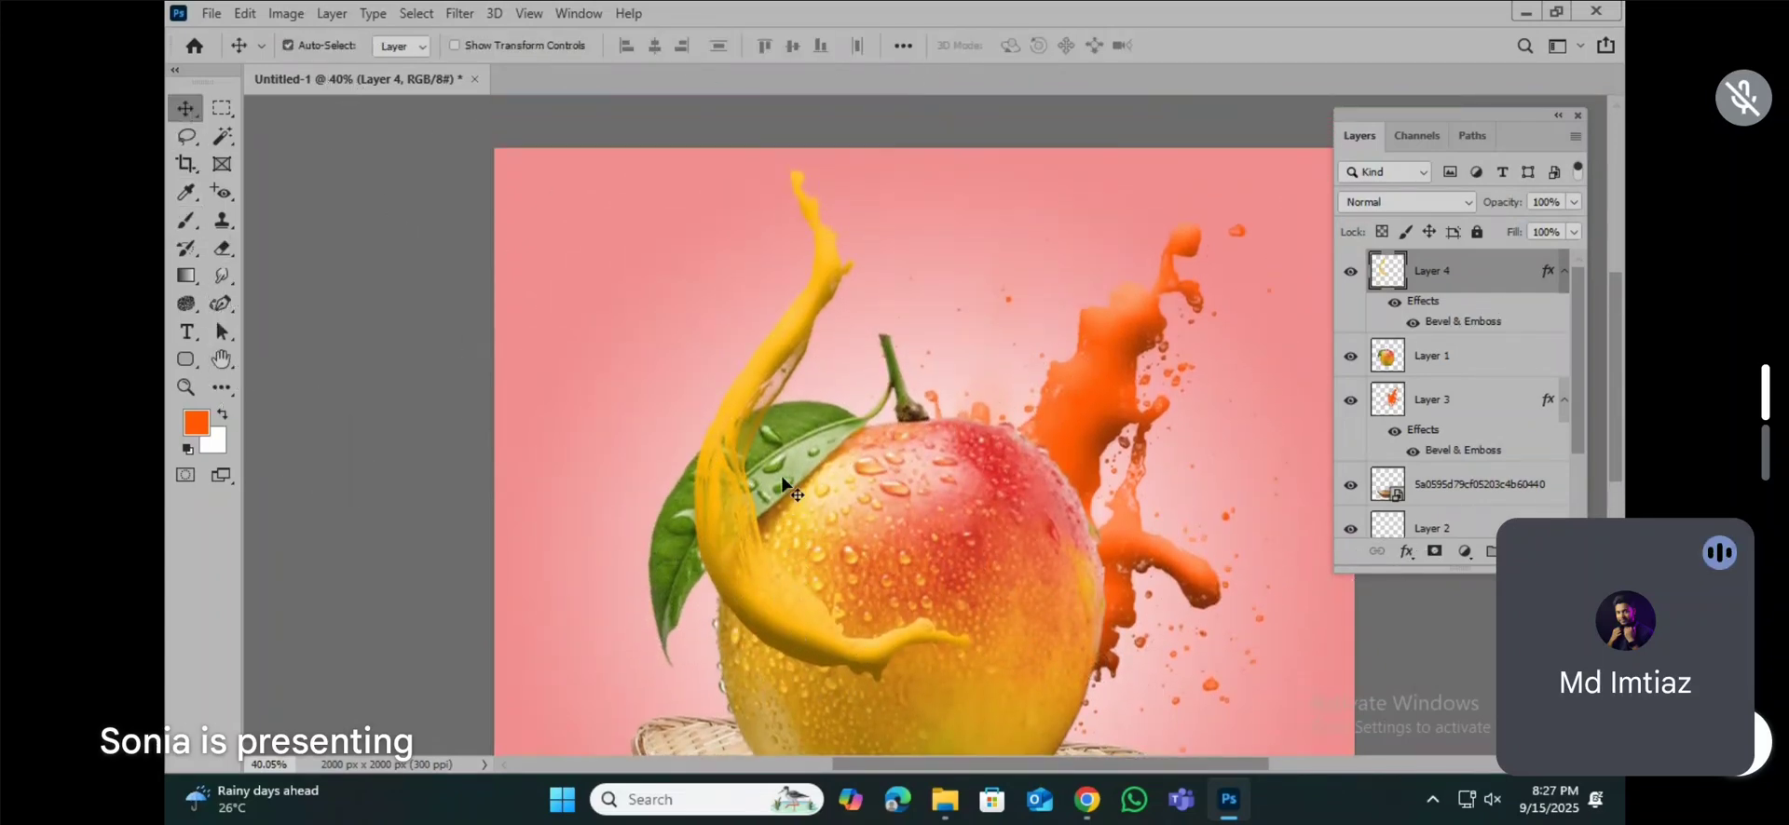
scroll(780, 475, up, 1)
scroll(750, 491, down, 3)
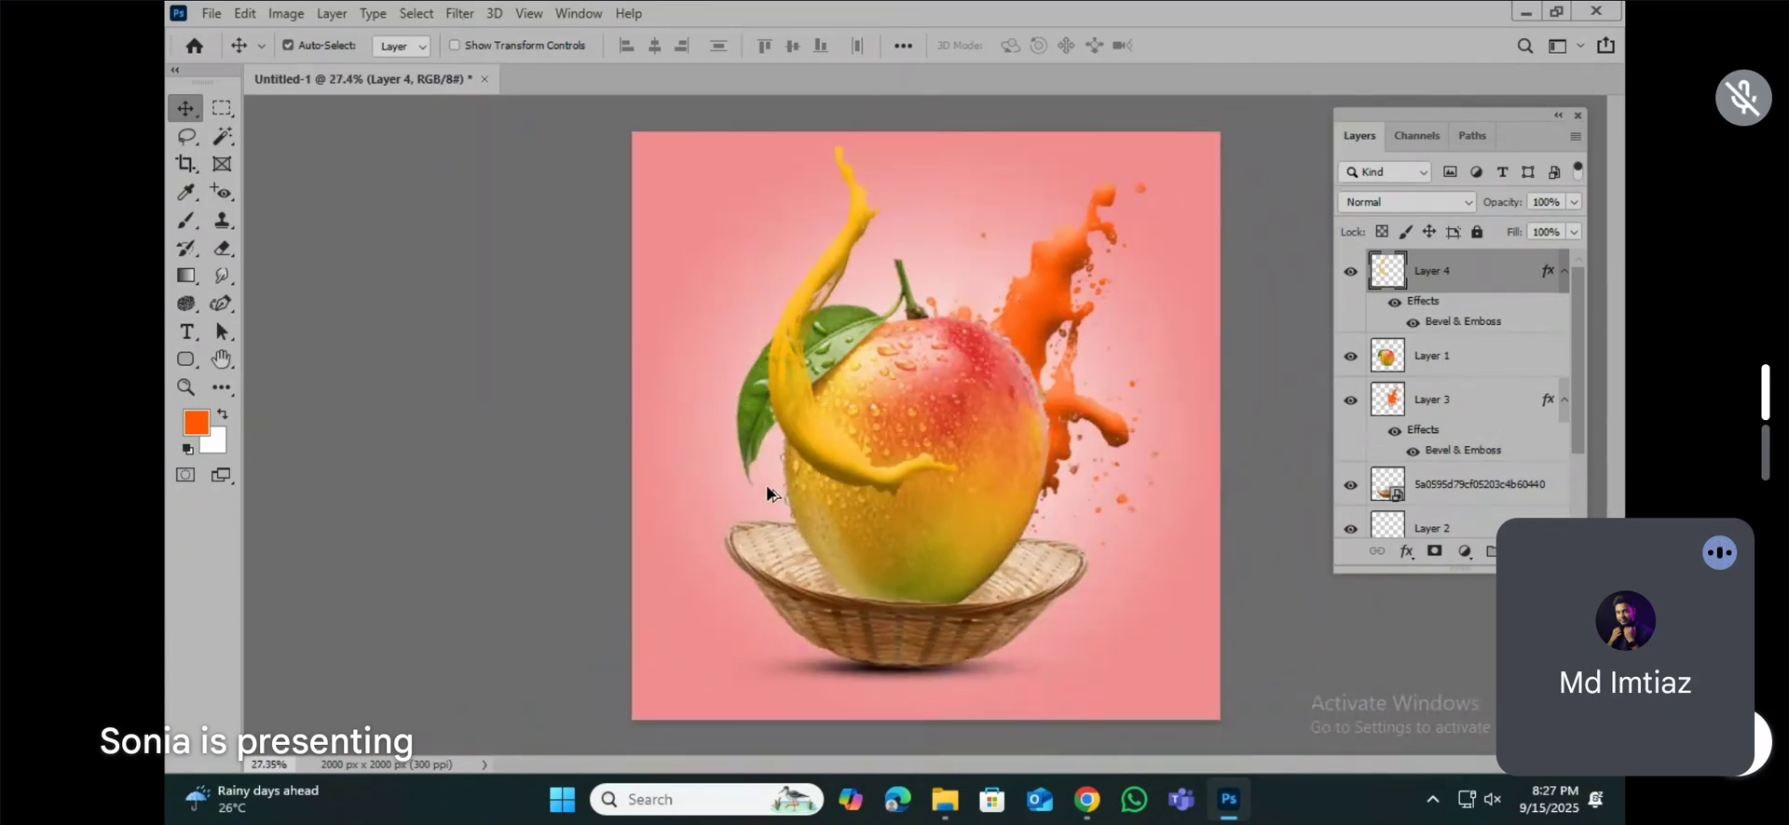
scroll(816, 472, up, 2)
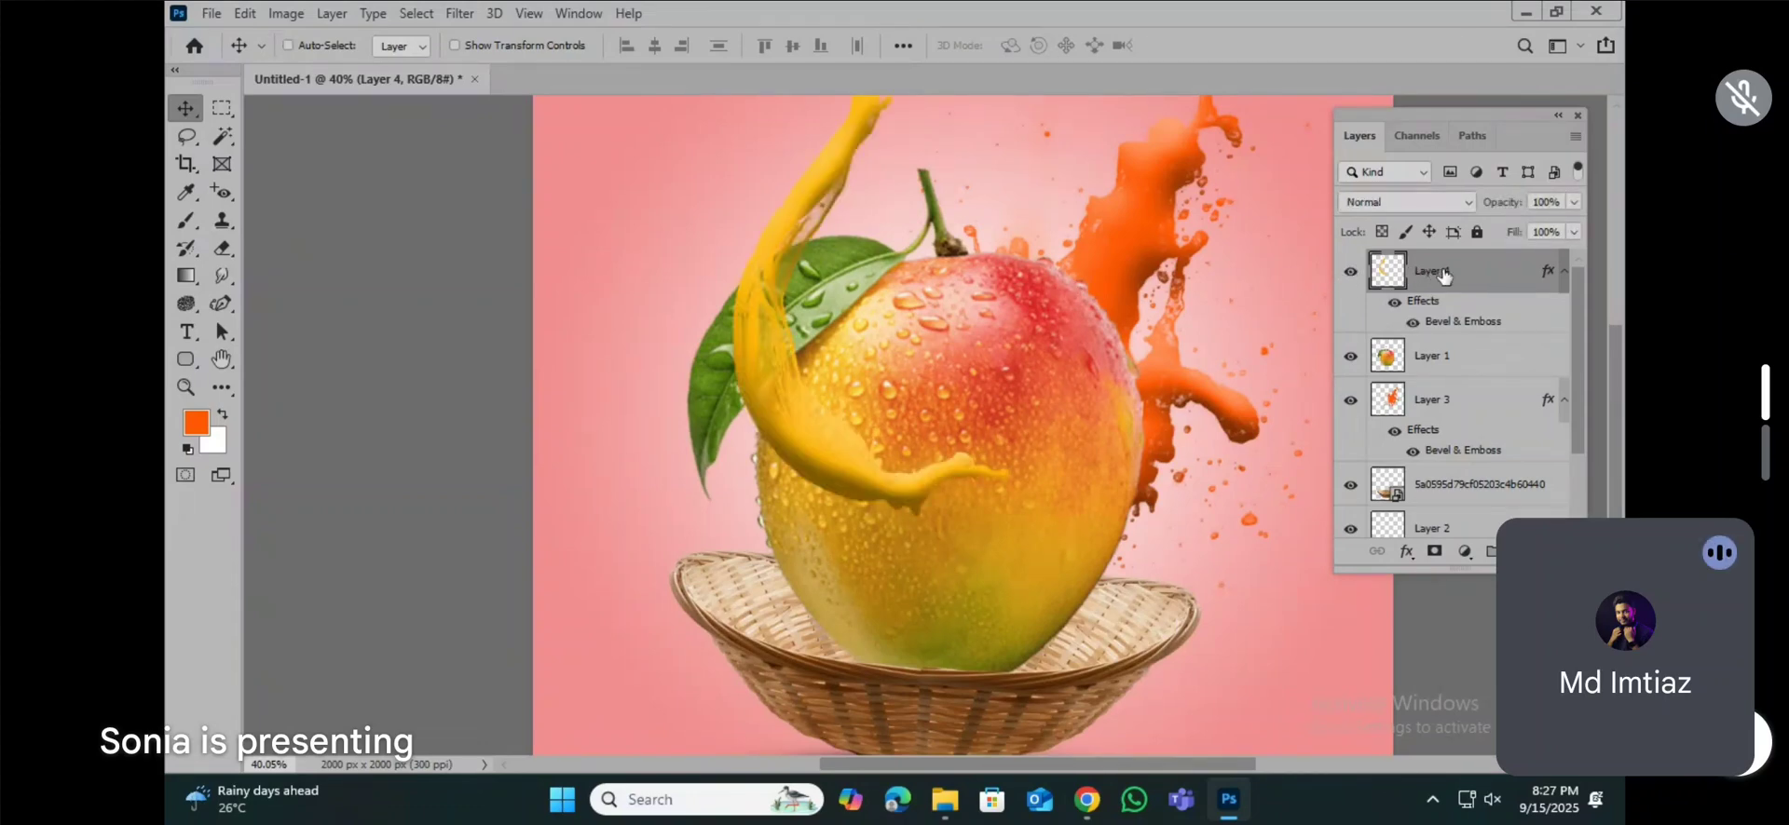
Step: Duplicate the yellow splash on Layer 4 and rasterize the layer style of the original Layer 4 beneath the copy
key(ctrl+j)
click(288, 45)
scroll(871, 451, up, 3)
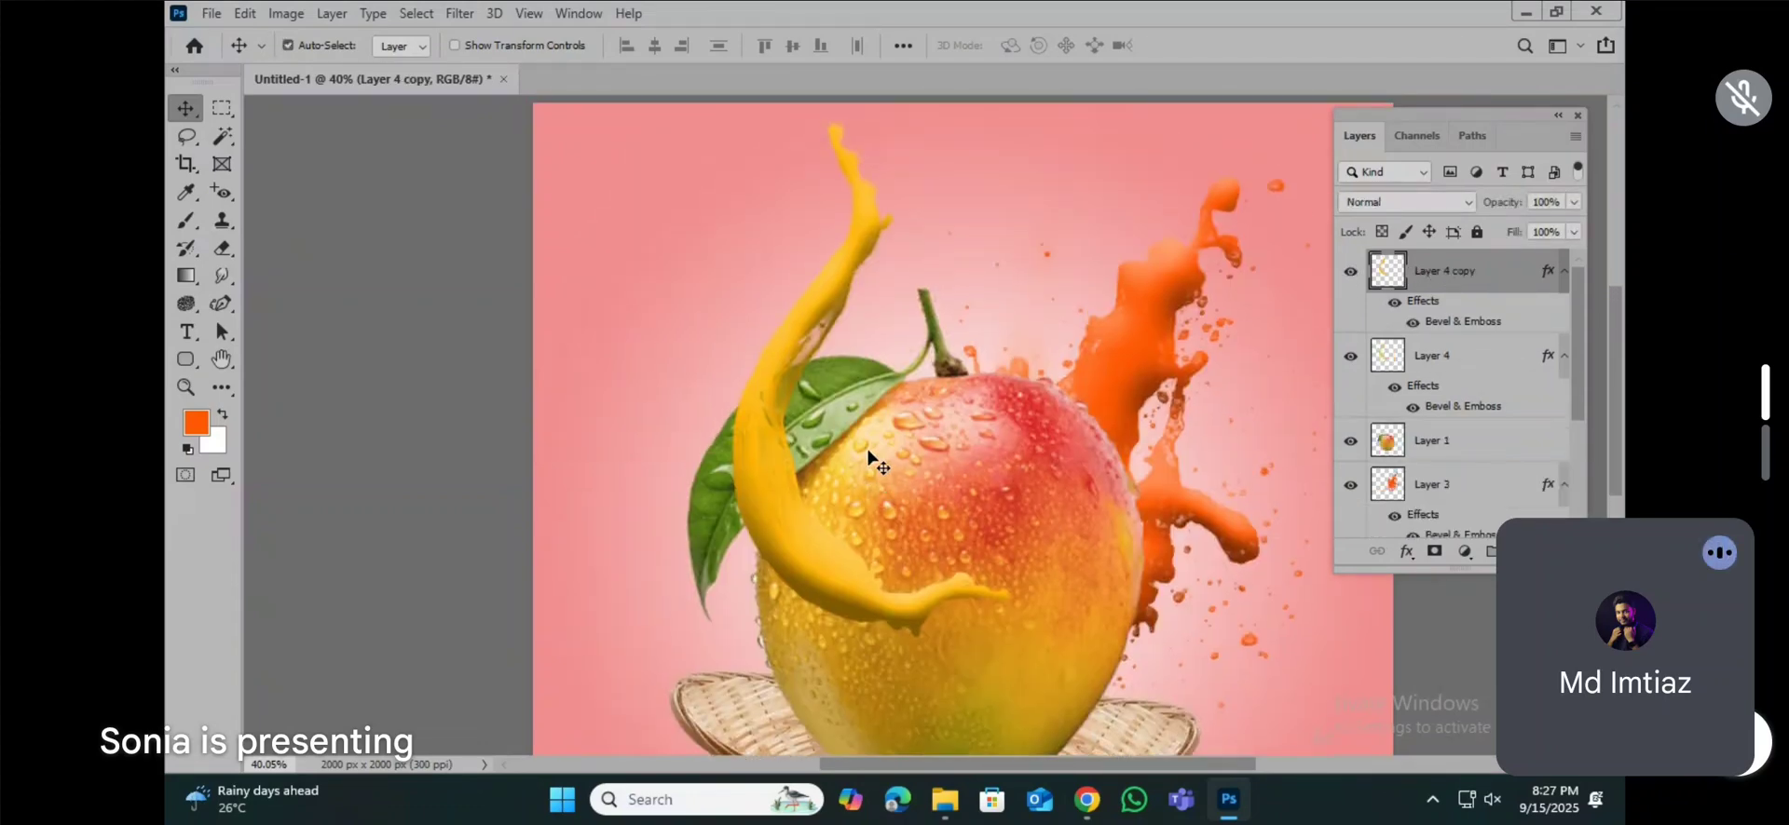
click(1430, 363)
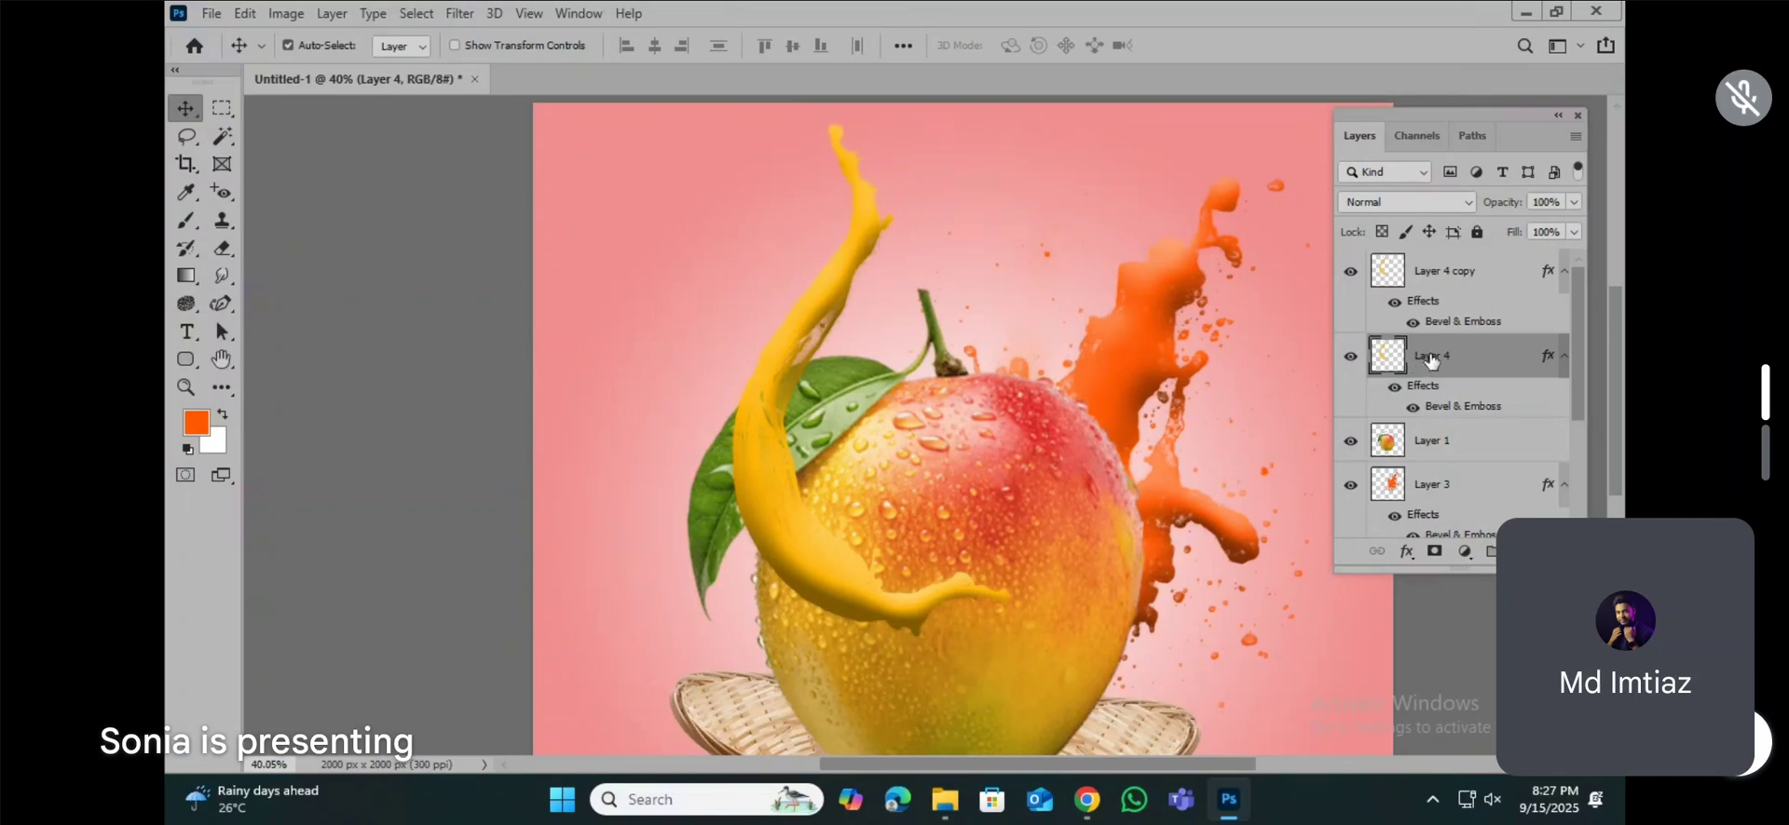
right_click(1439, 359)
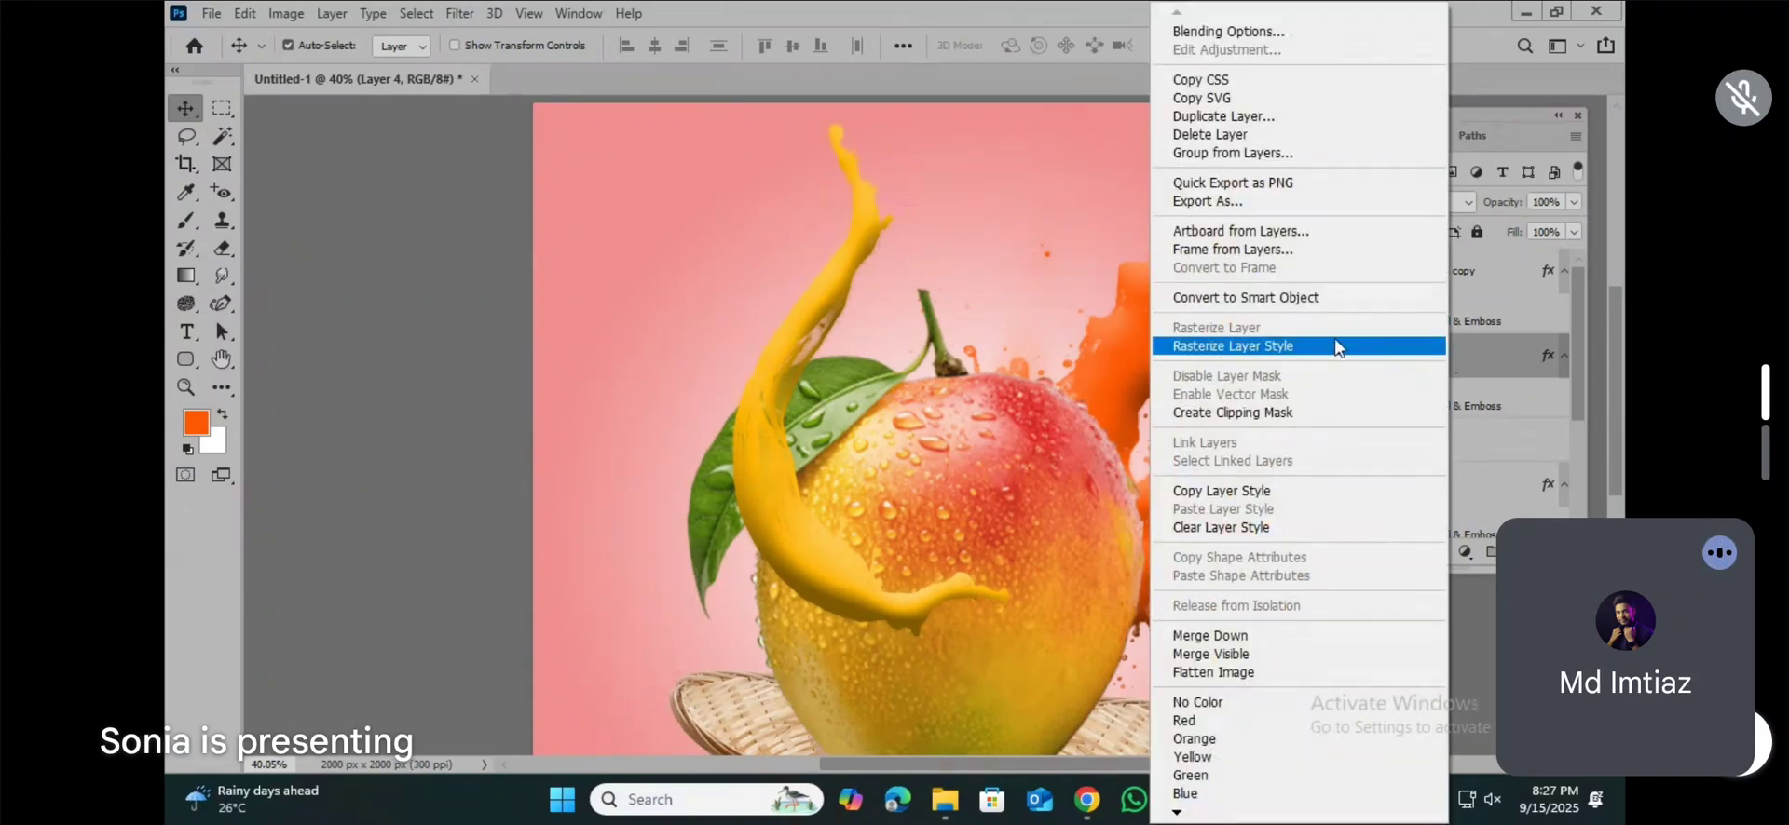
click(1205, 350)
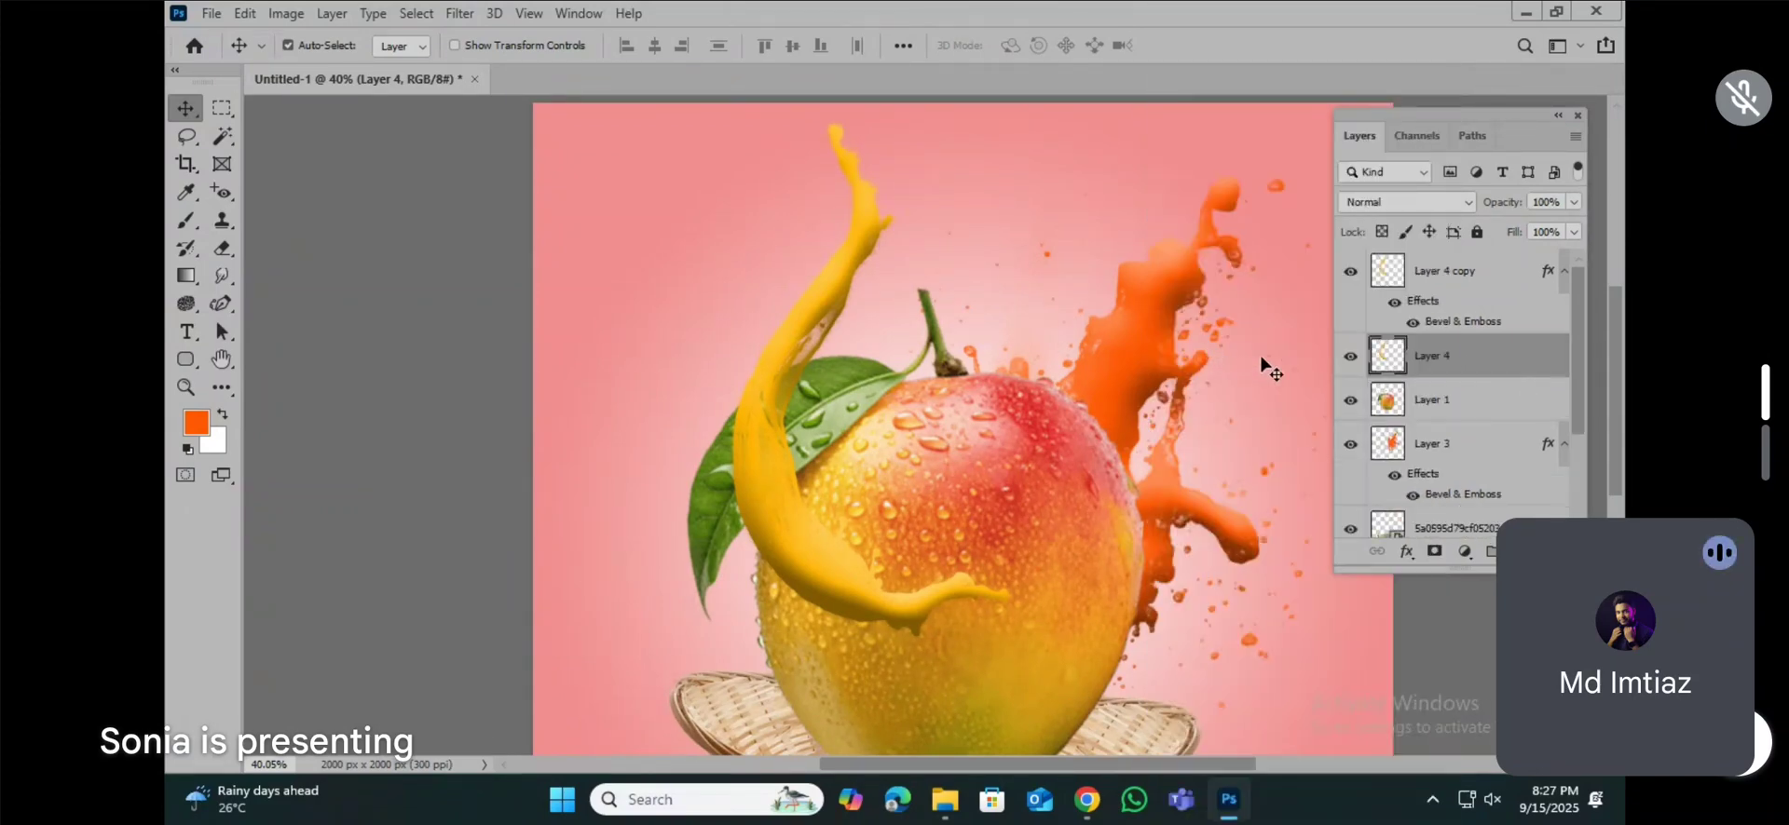
click(1354, 358)
scroll(759, 457, up, 5)
scroll(759, 463, down, 5)
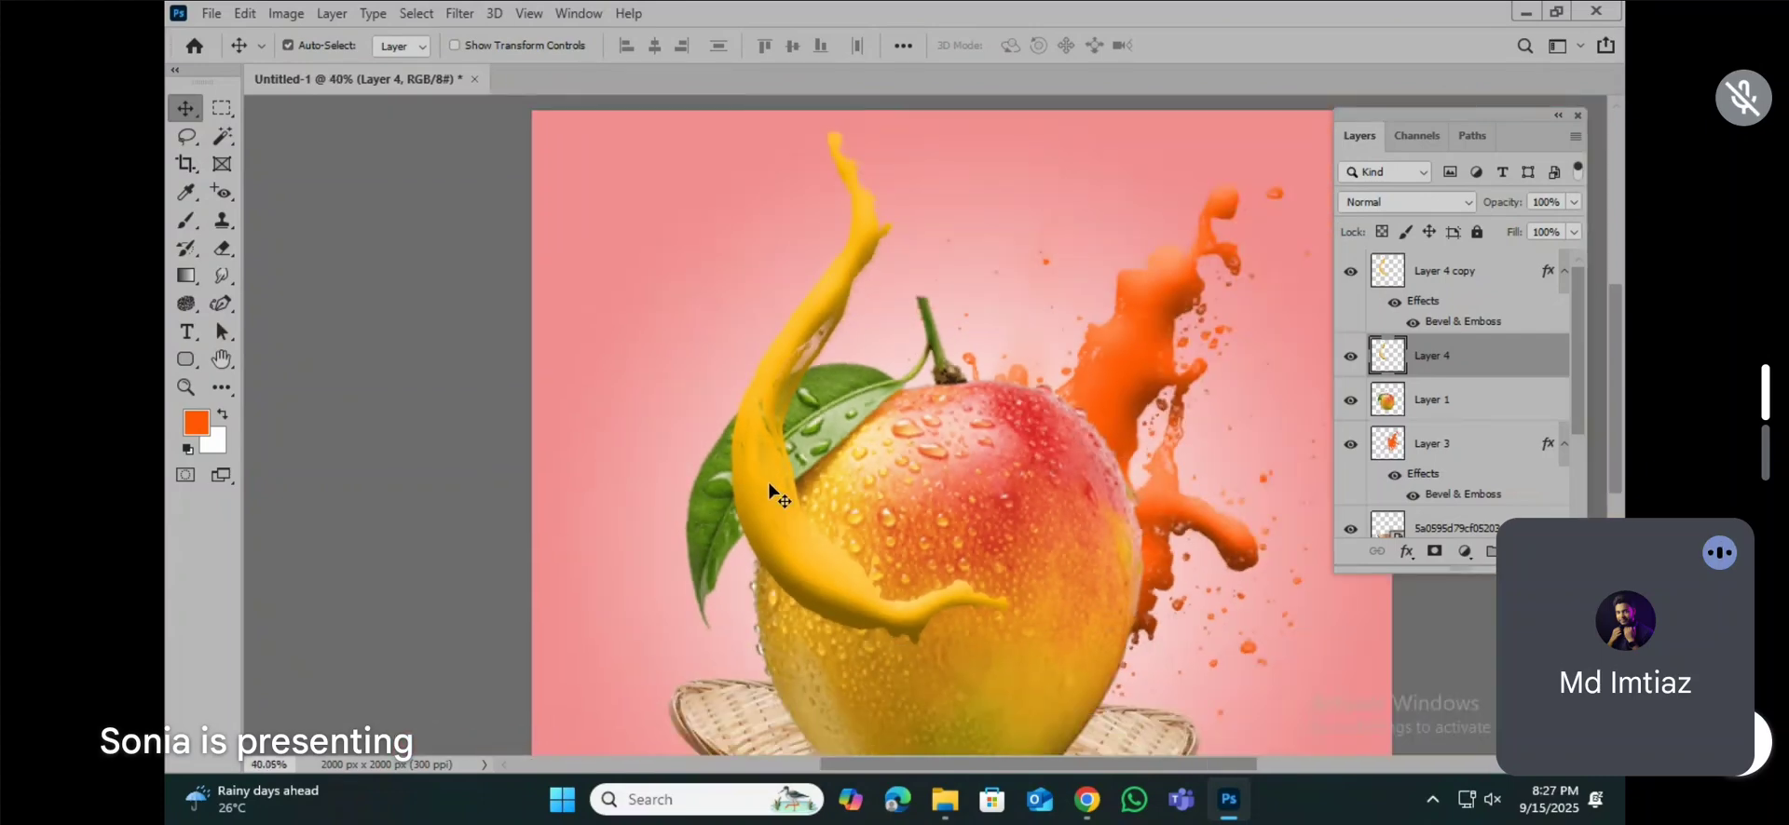
scroll(768, 482, down, 2)
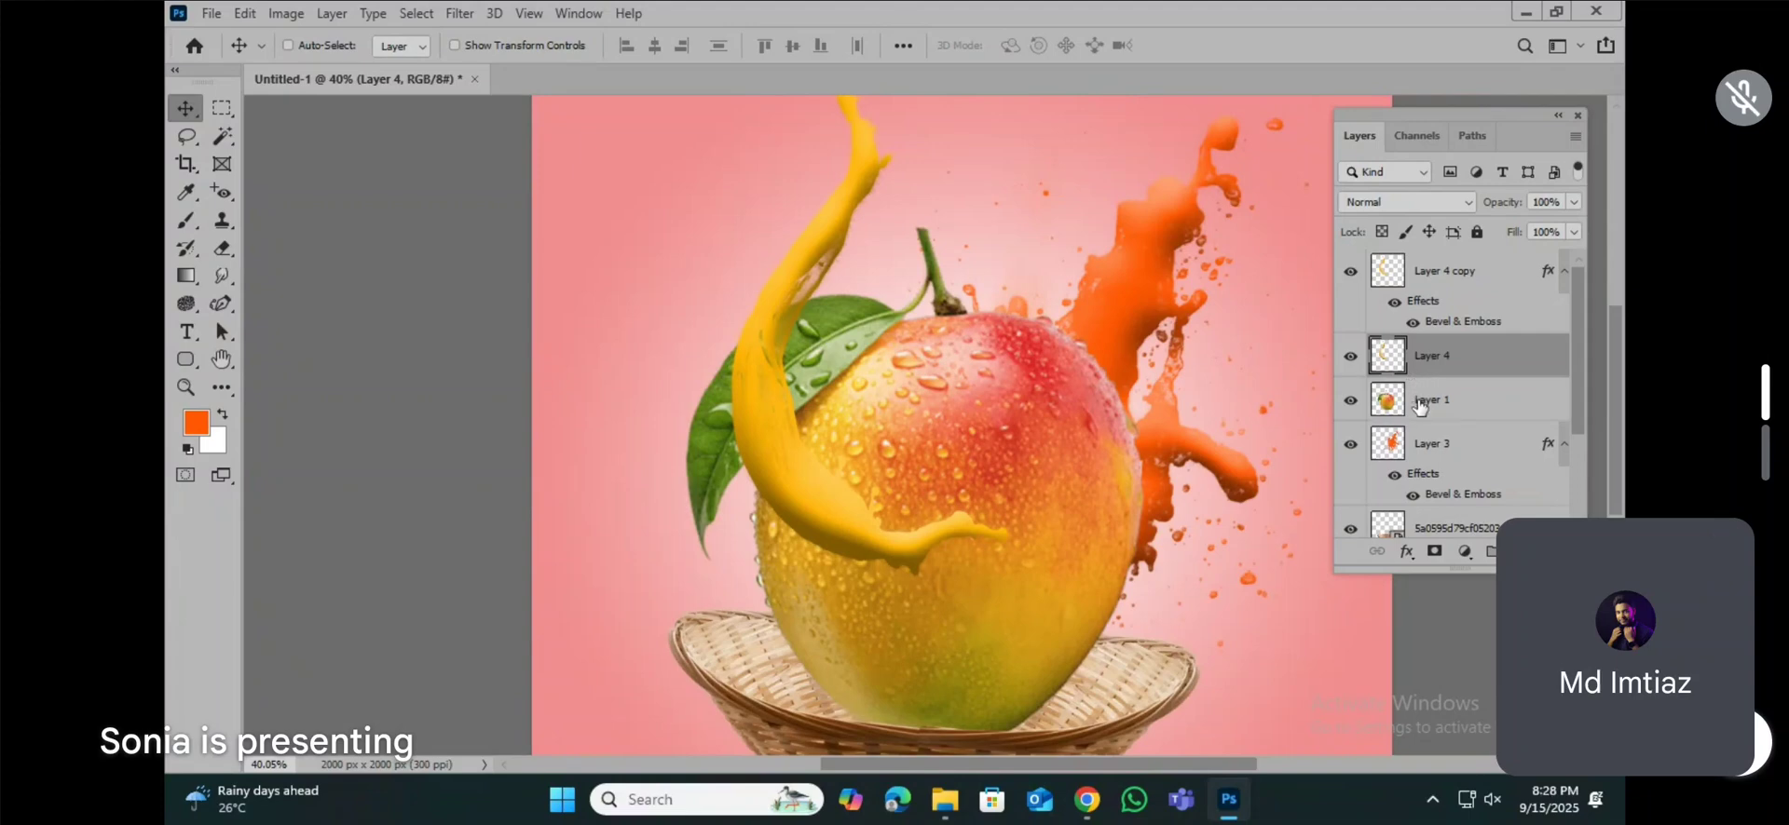
key(ctrl+l)
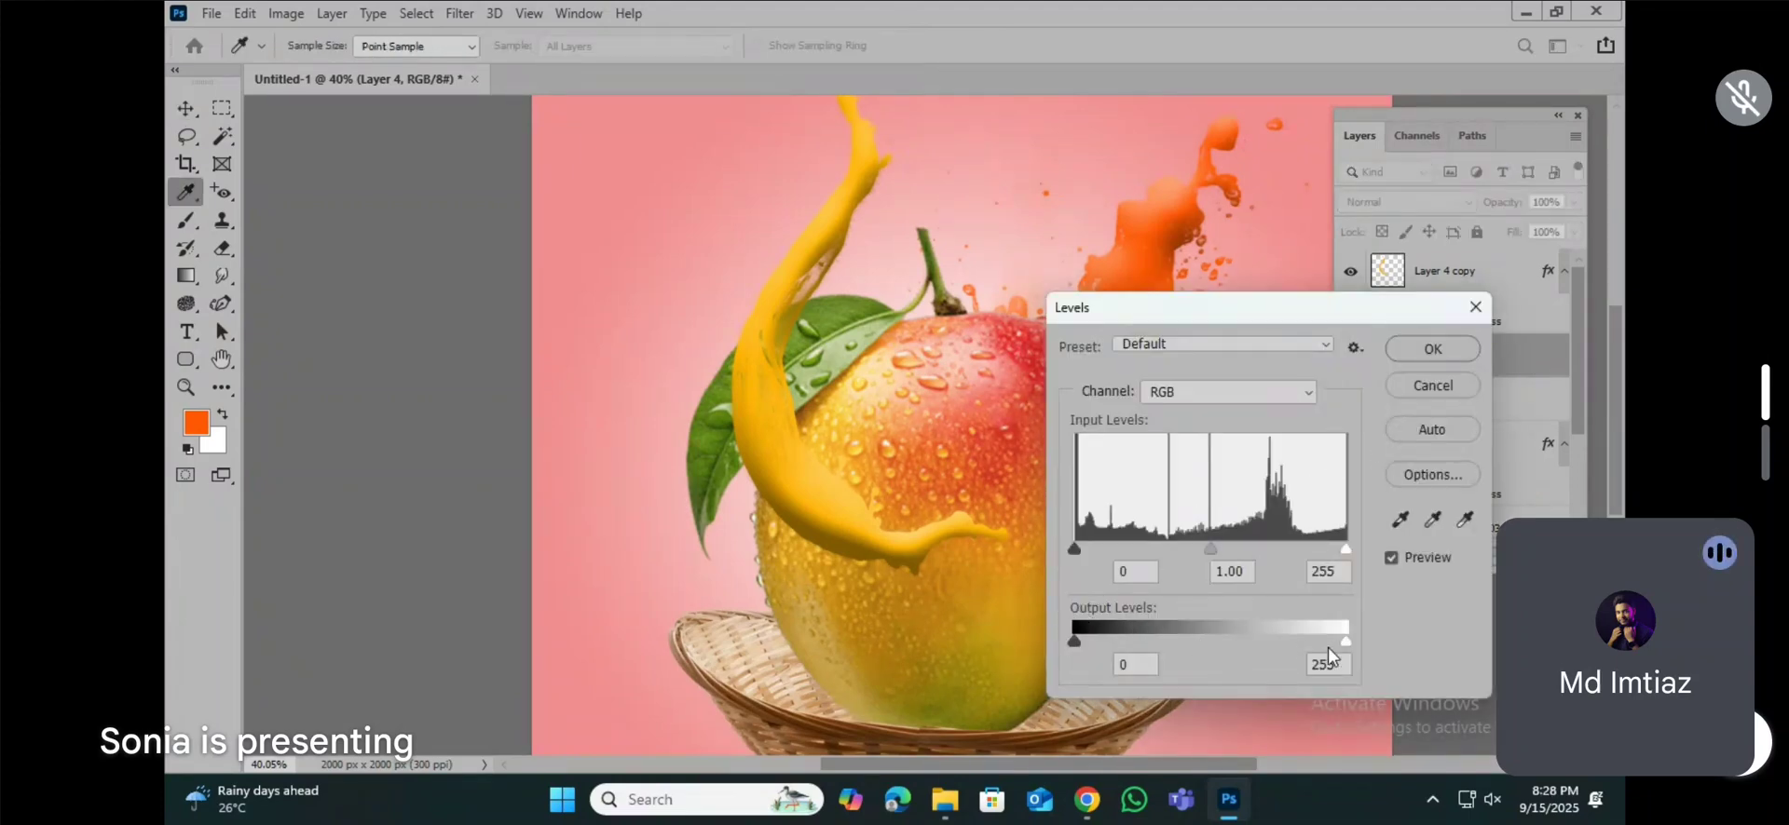
drag(1261, 647, 1097, 648)
click(1433, 387)
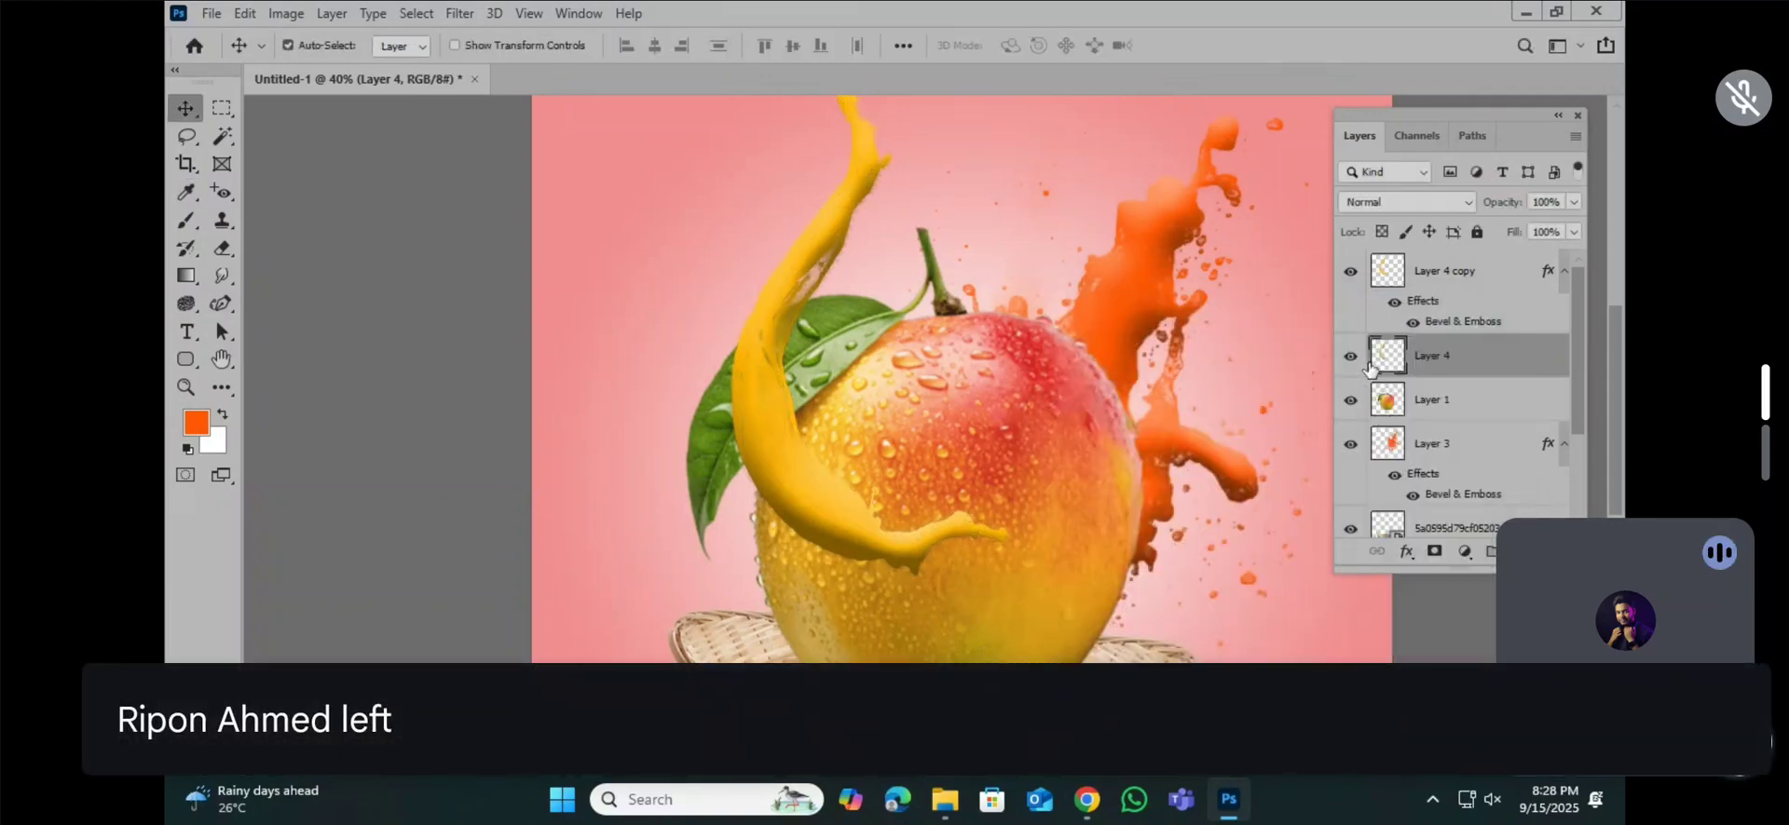
key(ctrl+m)
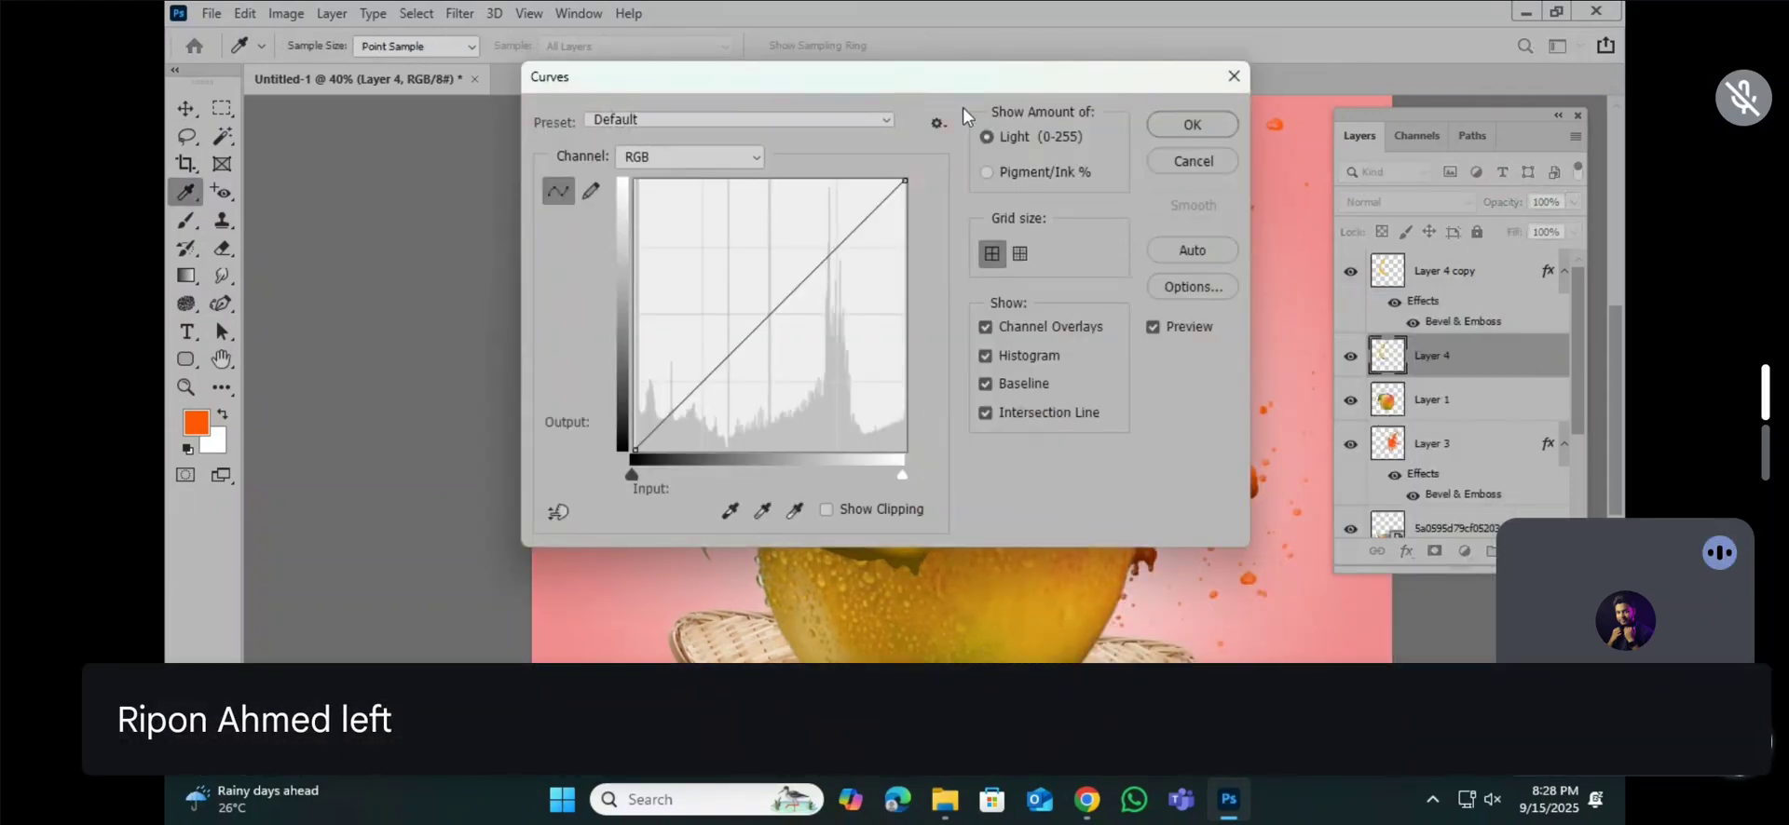
drag(964, 94, 1359, 177)
drag(1288, 352, 1374, 613)
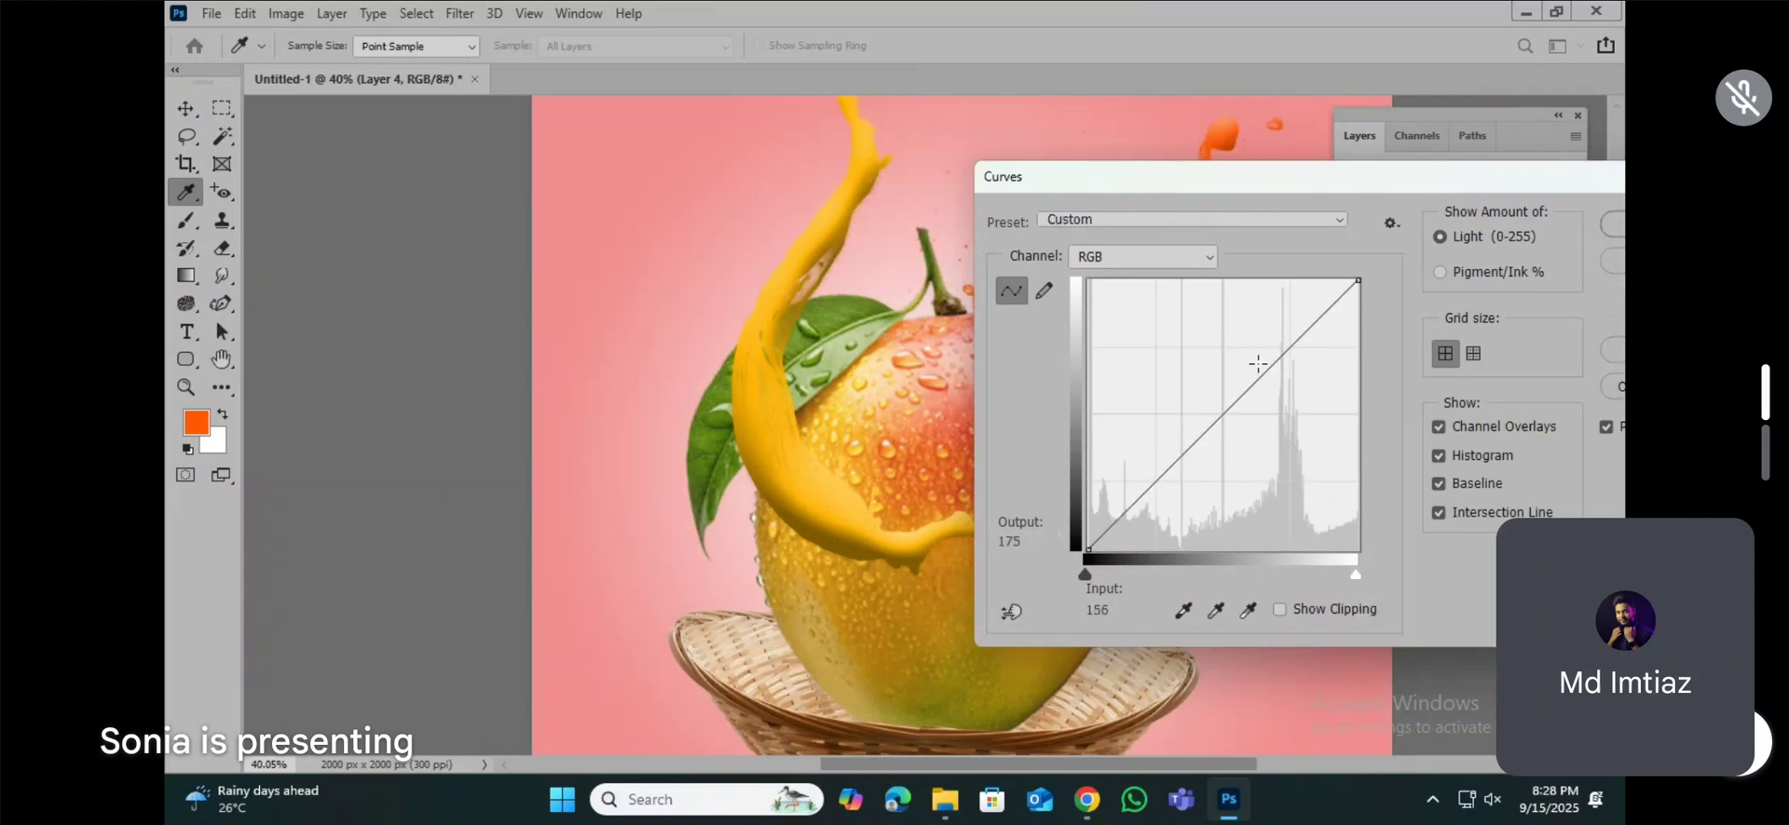
drag(1257, 372, 1295, 582)
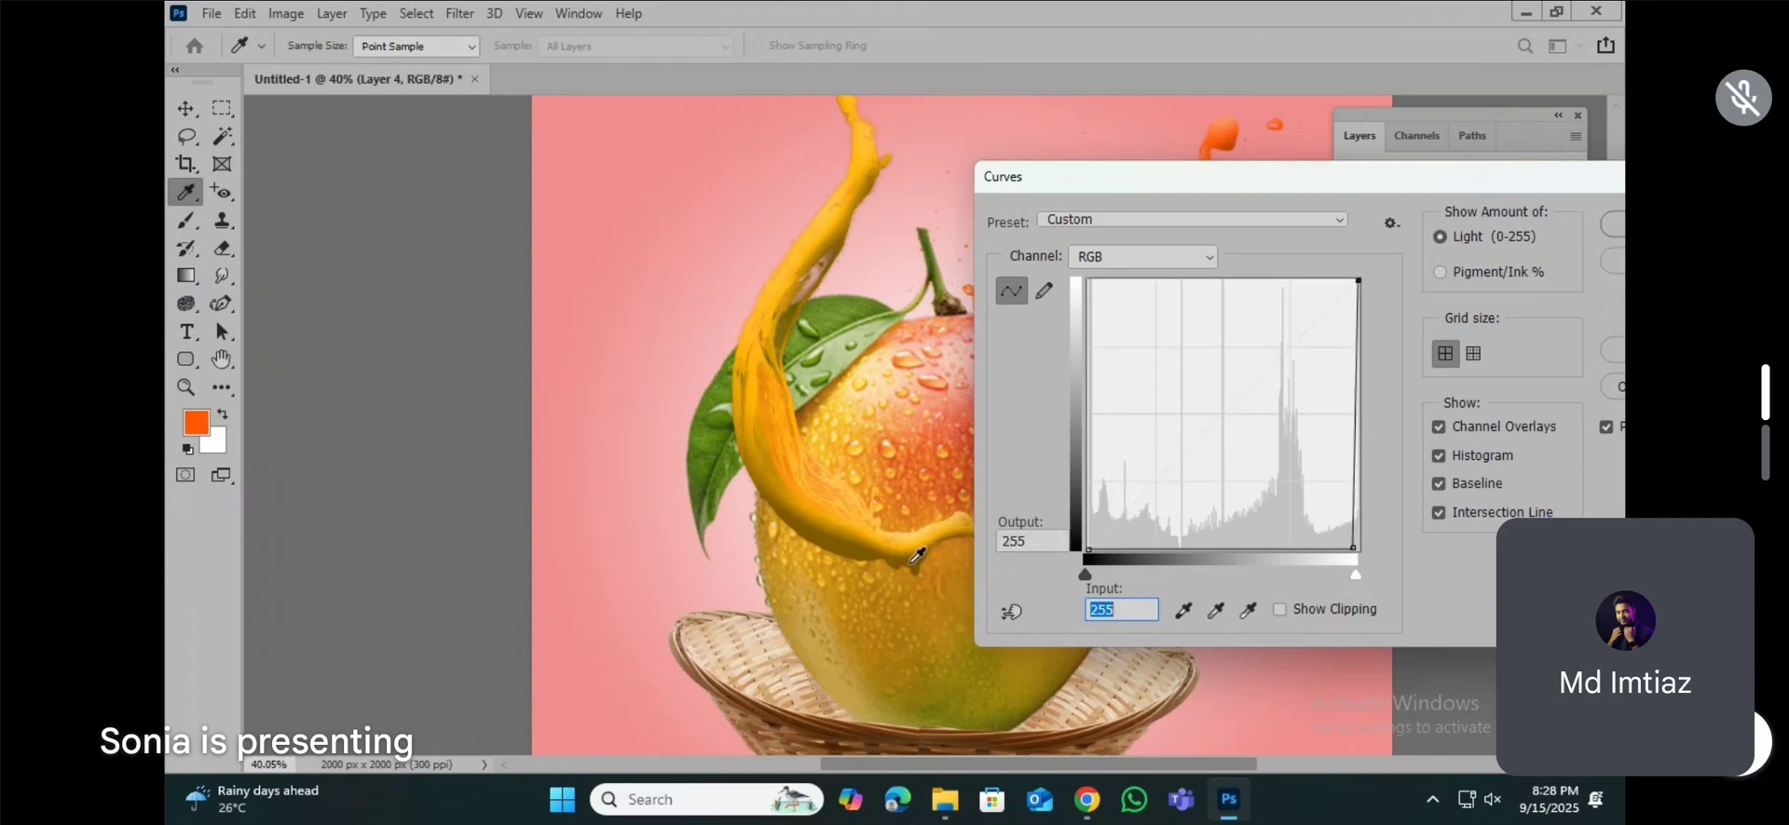
drag(1468, 179, 1196, 190)
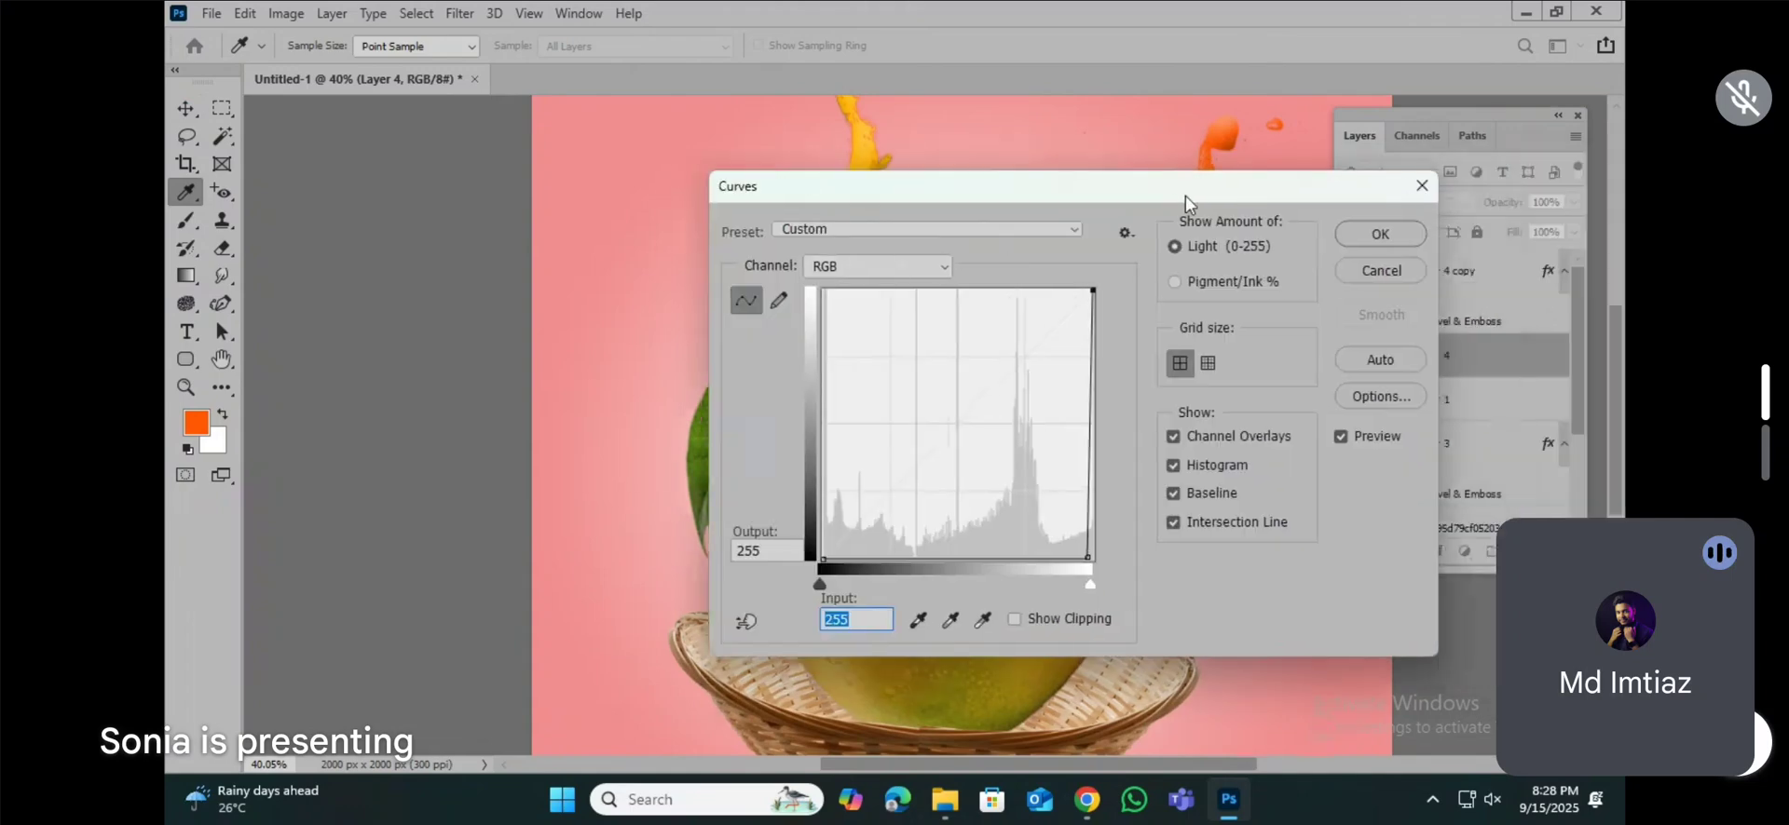
click(1376, 272)
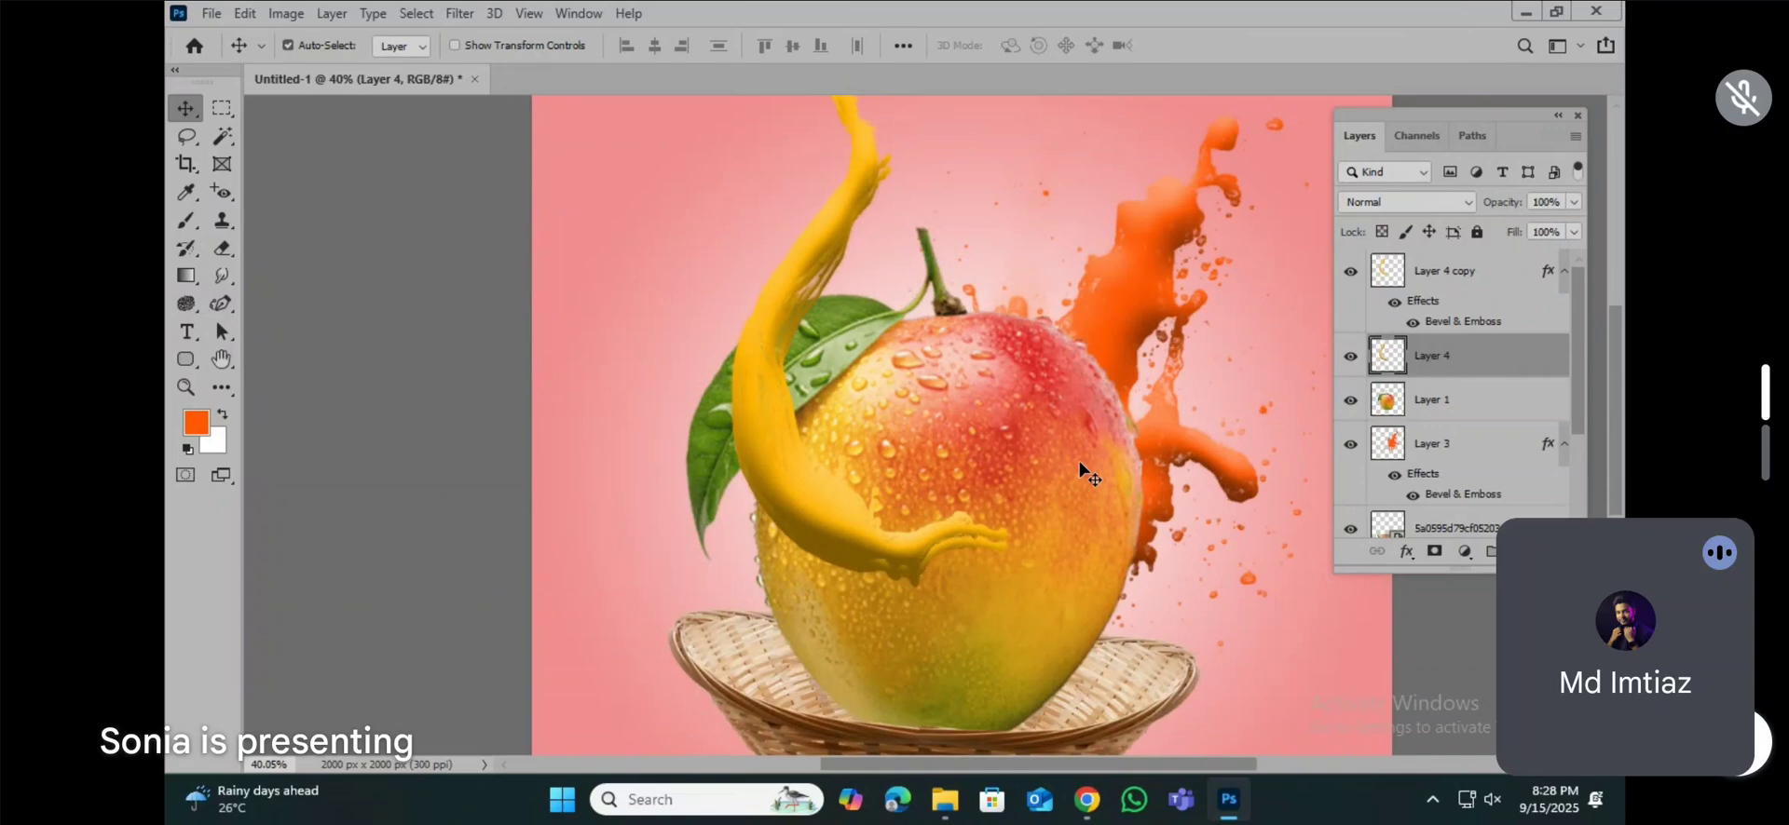
Step: Load the Layer 4 splash as a selection, fill it with black (000000), and deselect
key(ctrl)
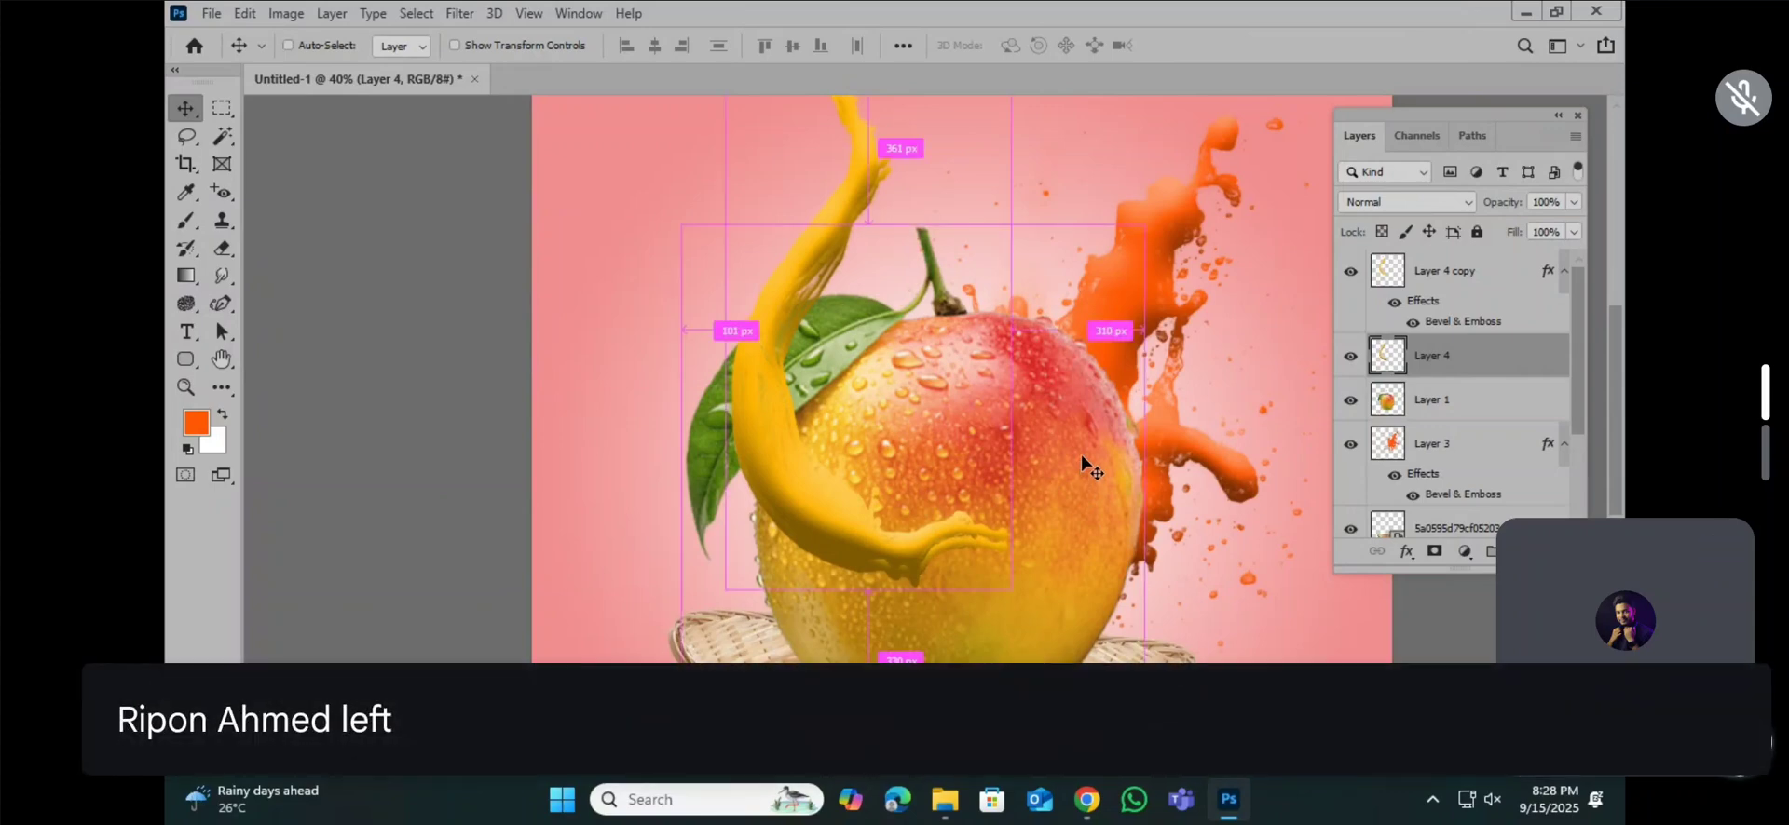
ctrl+click(1383, 356)
click(196, 423)
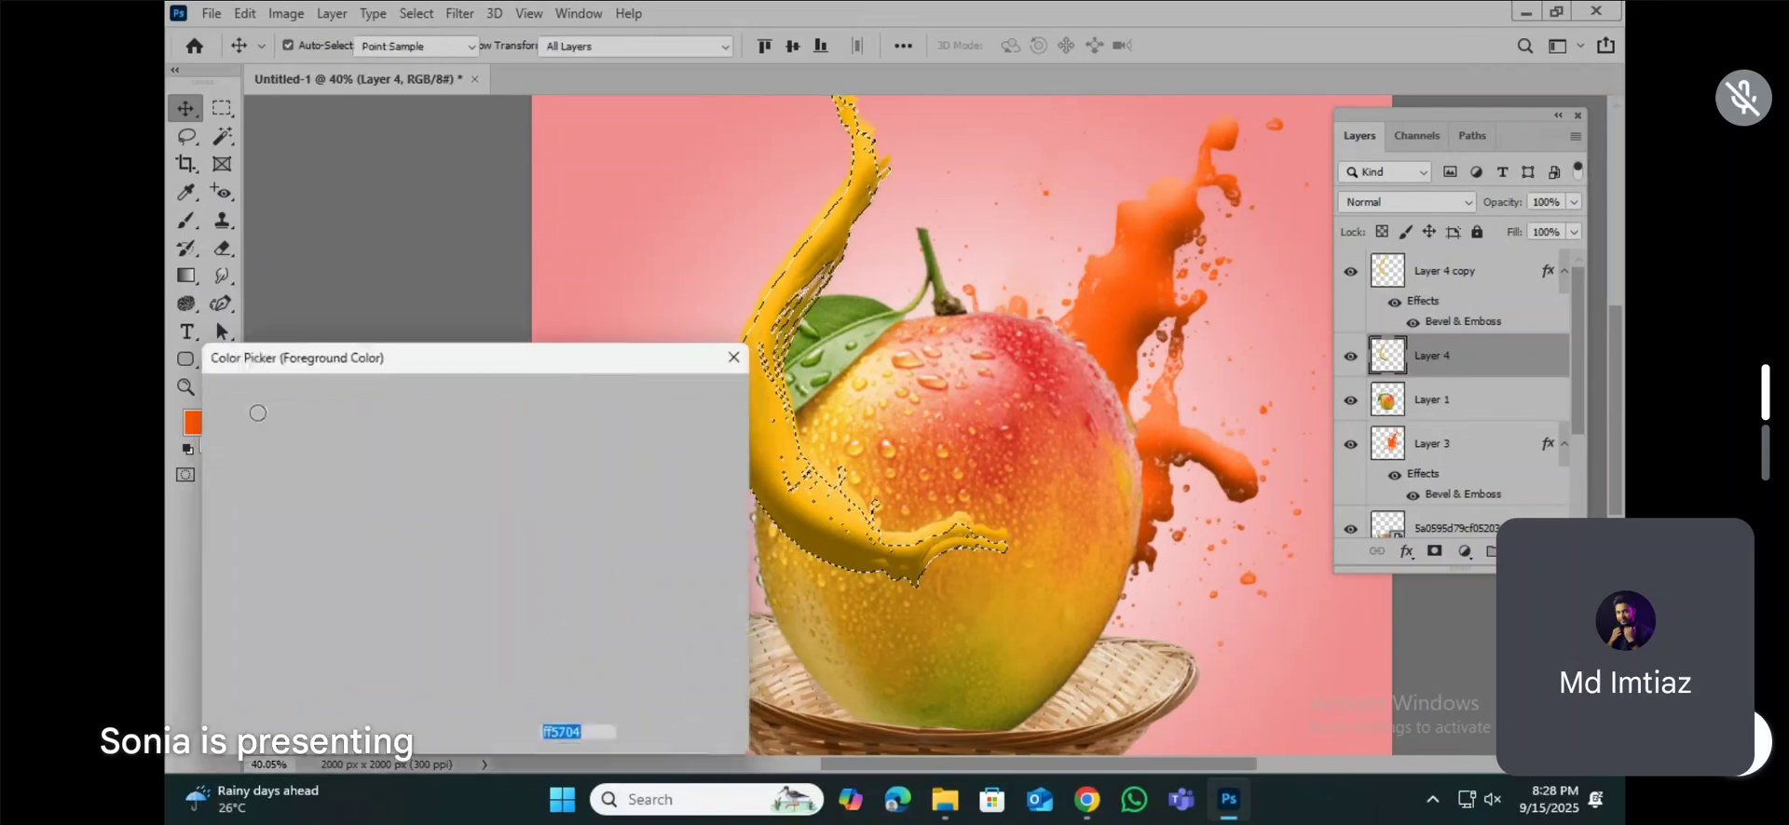
text(000000)
key(Return)
key(v)
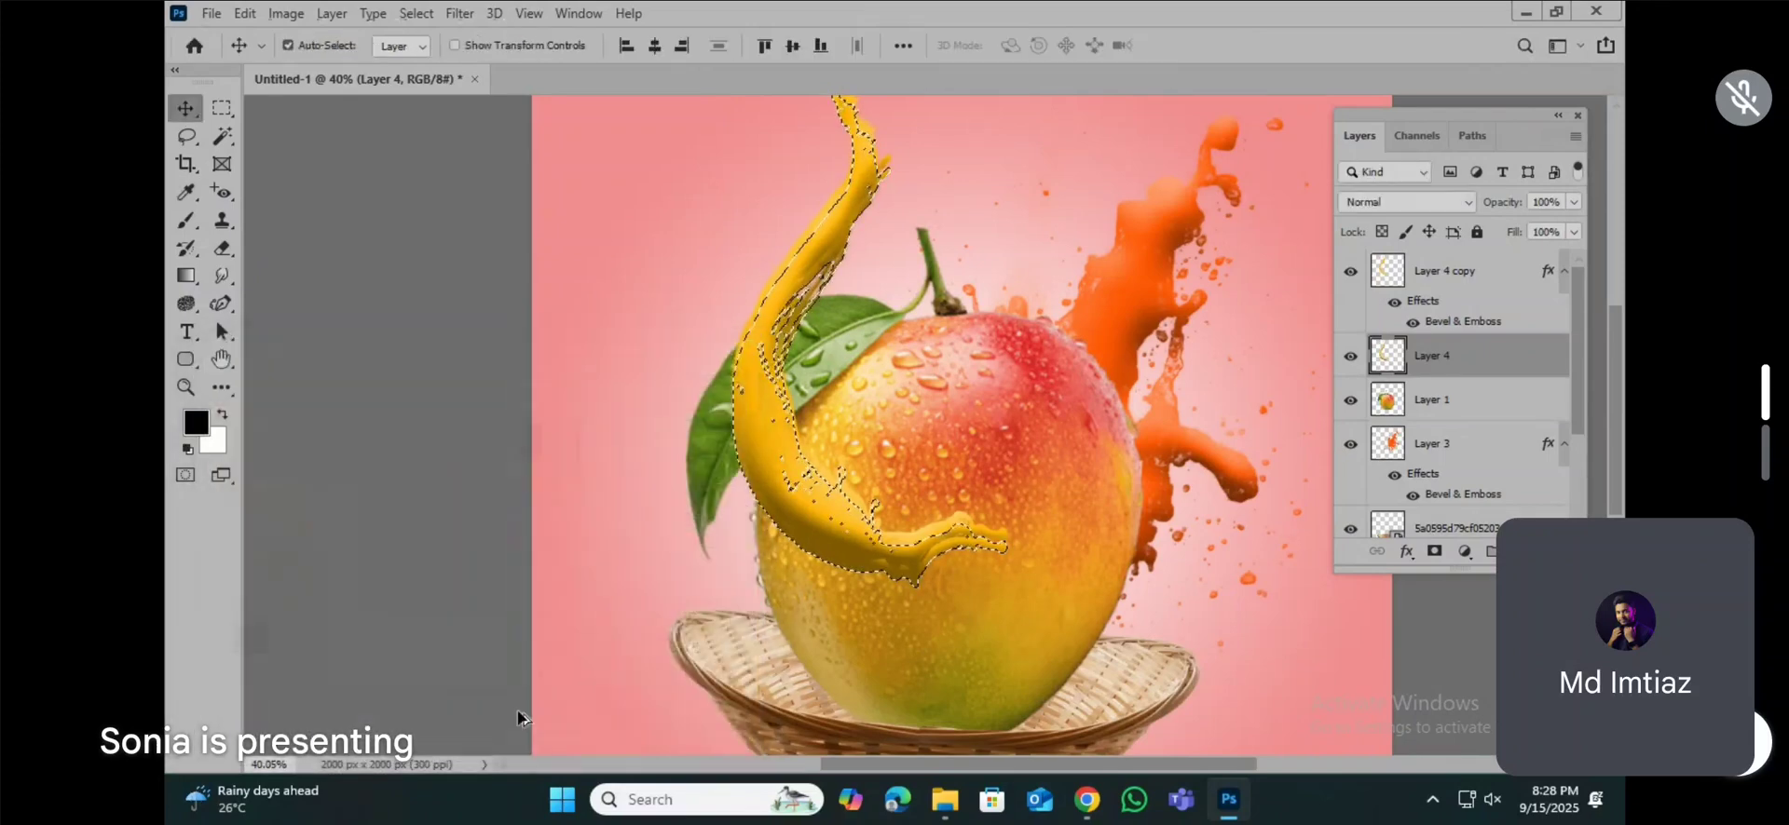
key(alt+BackSpace)
key(ctrl+d)
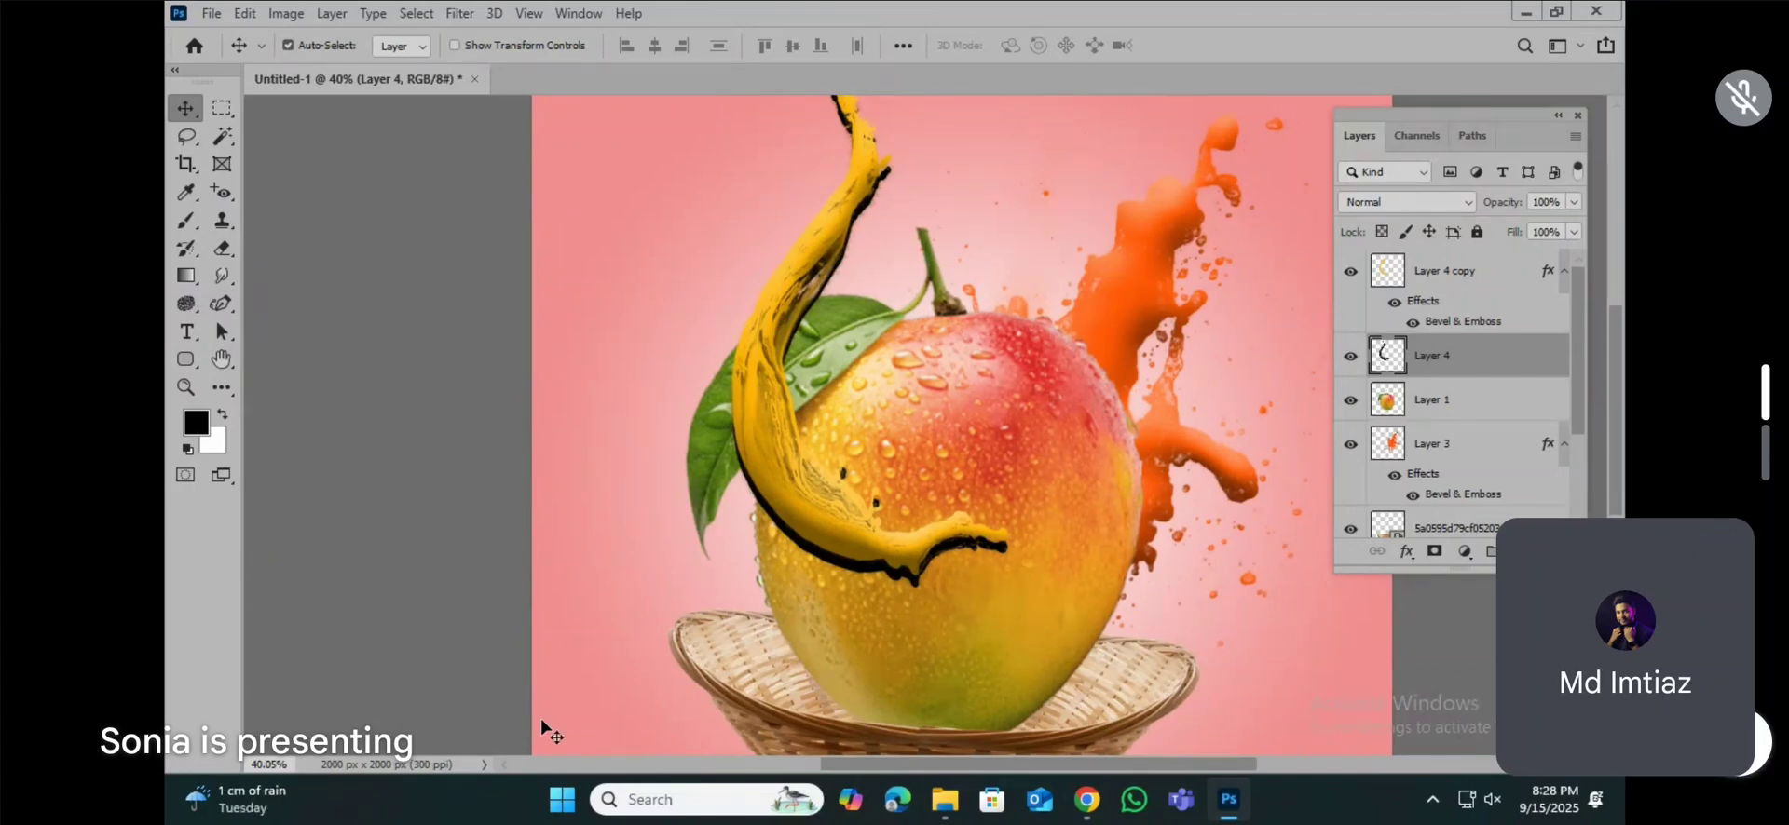
Step: Undo the black fill on the lower splash and delete Layer 4
key(ctrl+z)
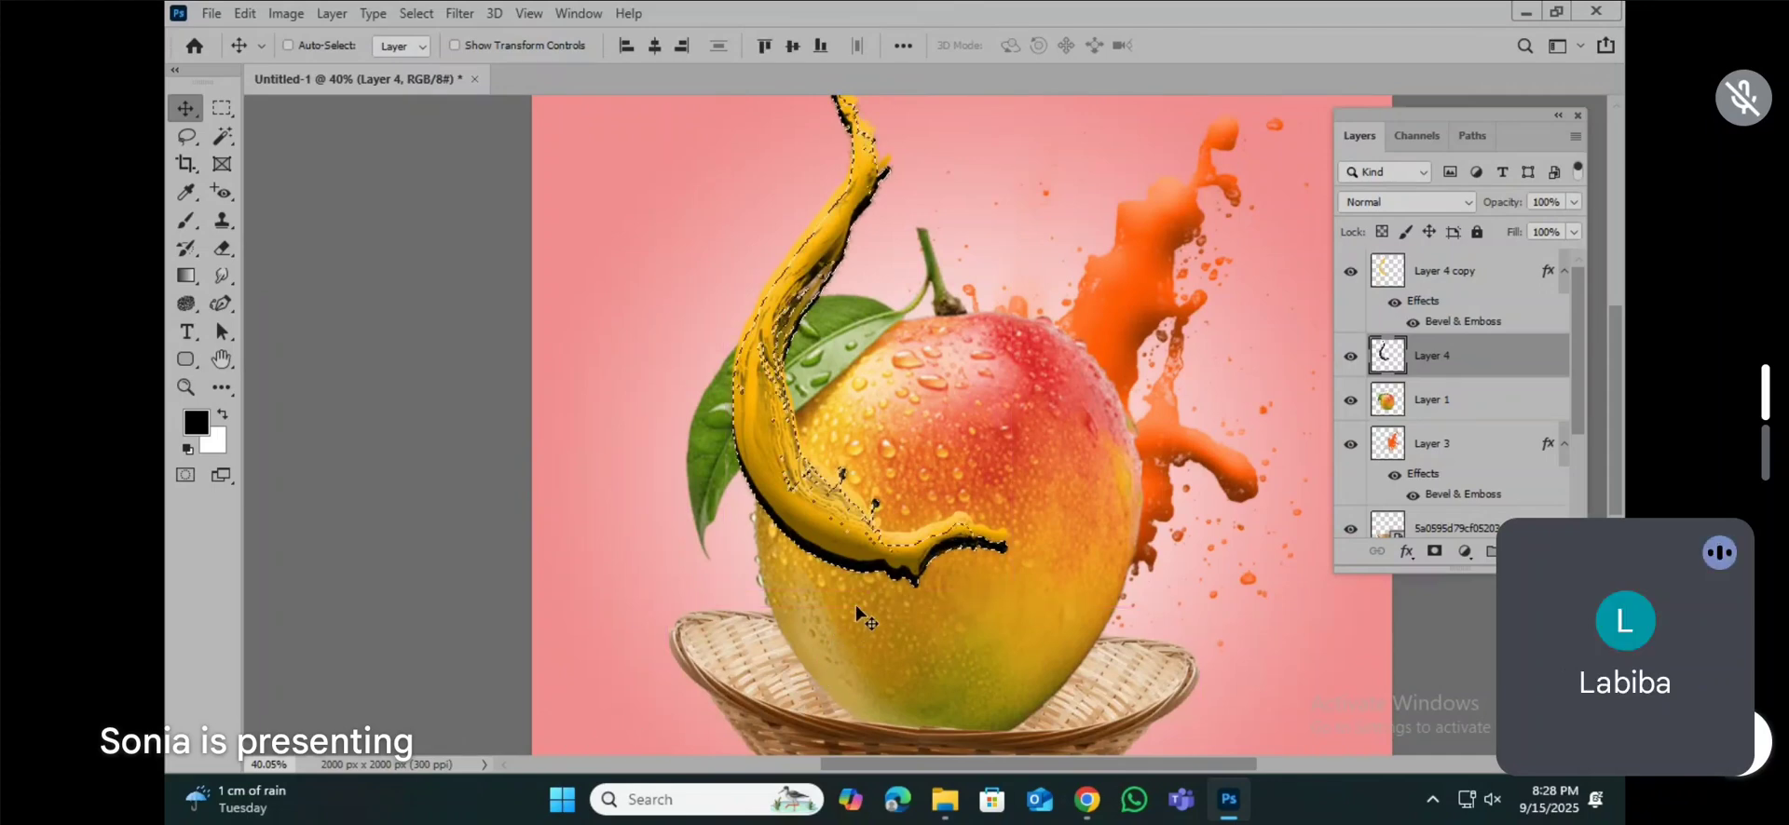
key(ctrl+z)
key(ctrl+z)
key(ctrl+z)
key(z)
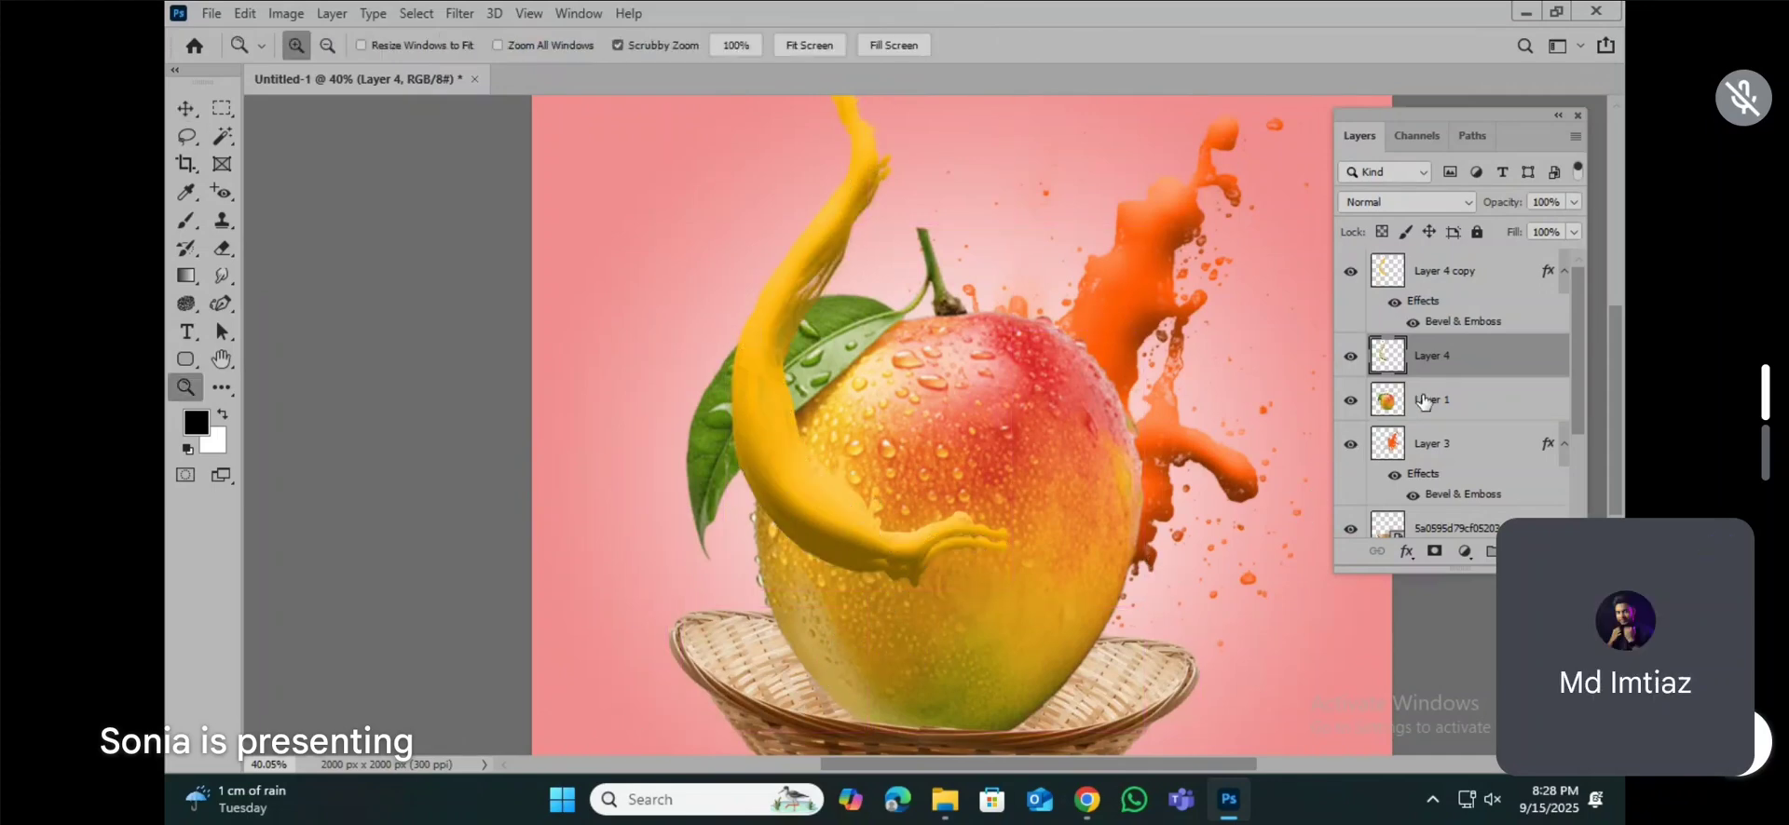
key(Delete)
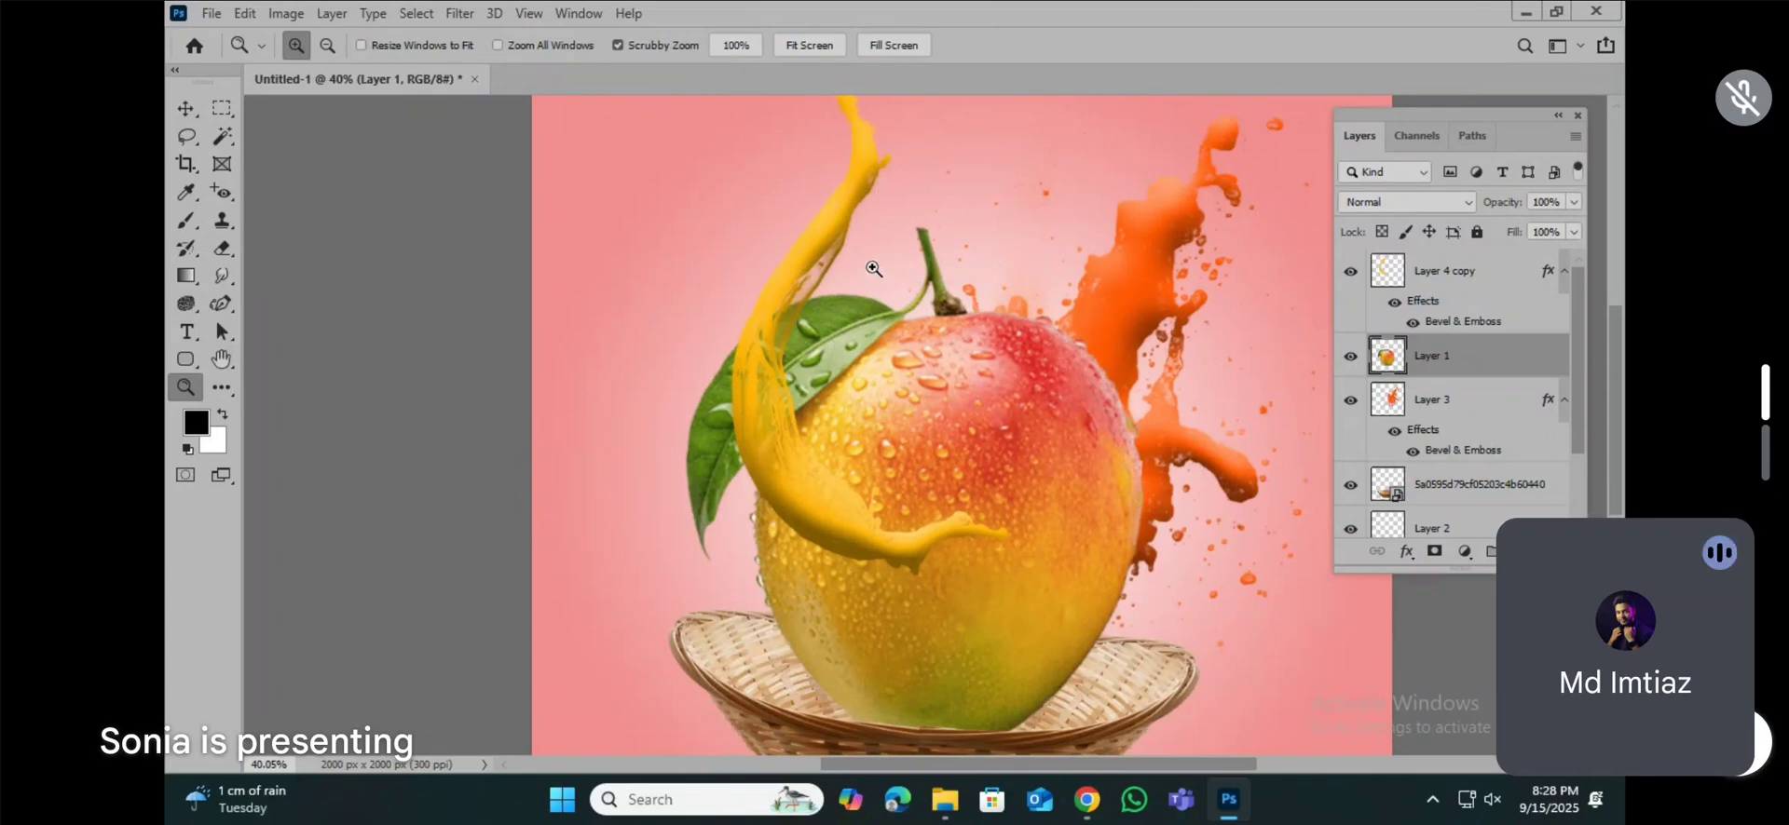
Step: Duplicate Layer 4 copy and rasterize the layer style of the lower Layer 4 copy
click(184, 116)
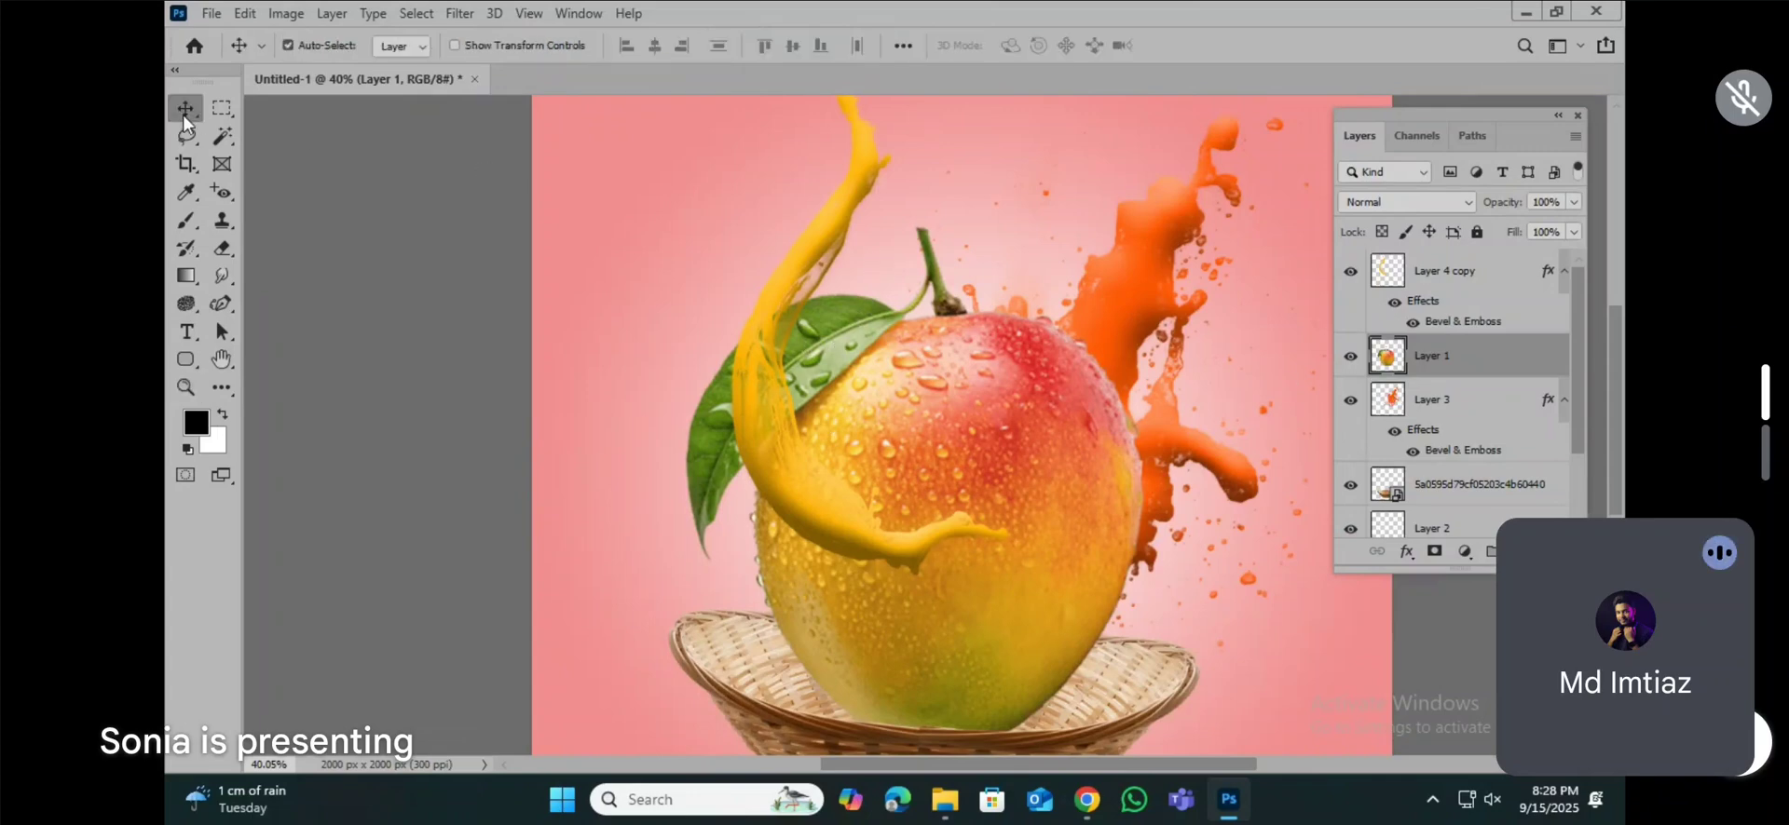
click(1445, 280)
key(ctrl+j)
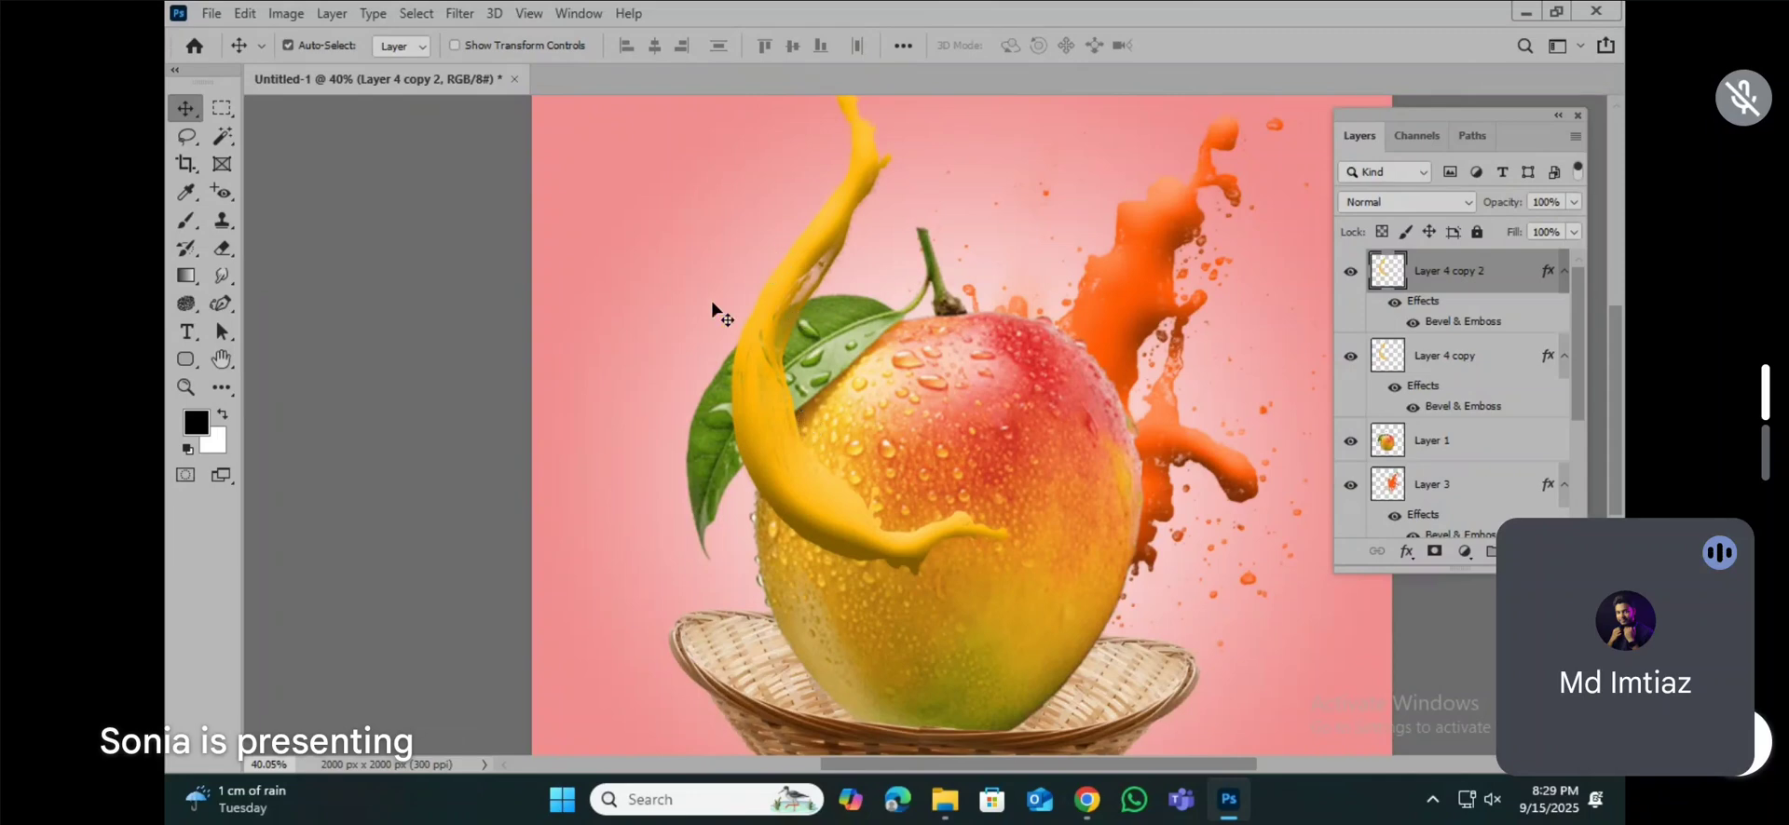
click(1435, 363)
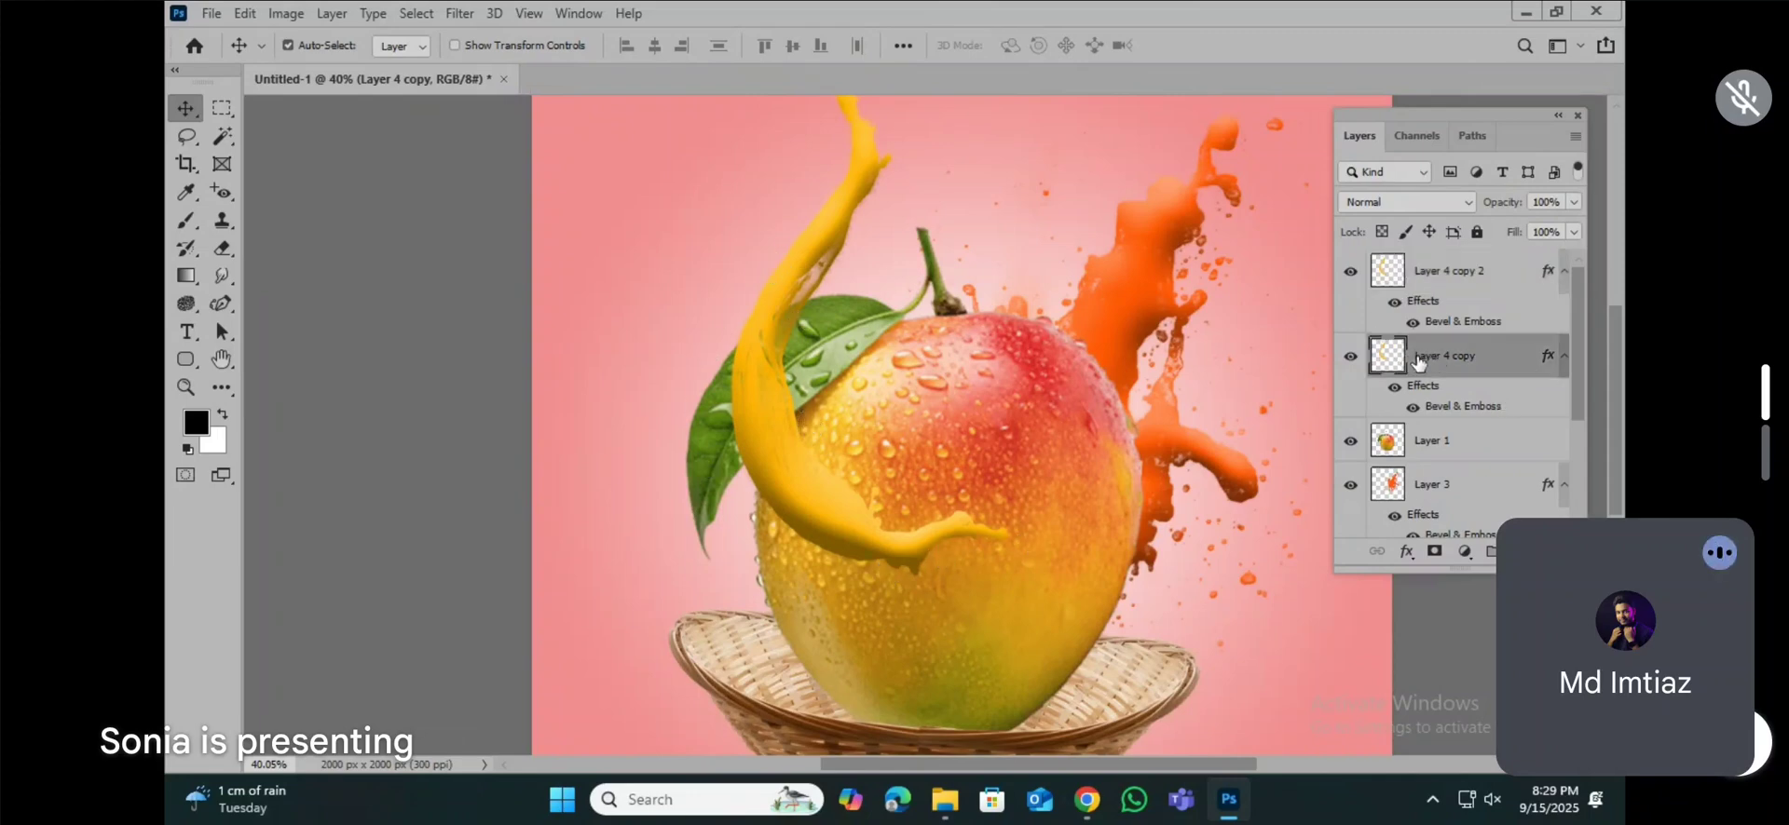
right_click(1417, 363)
click(1211, 345)
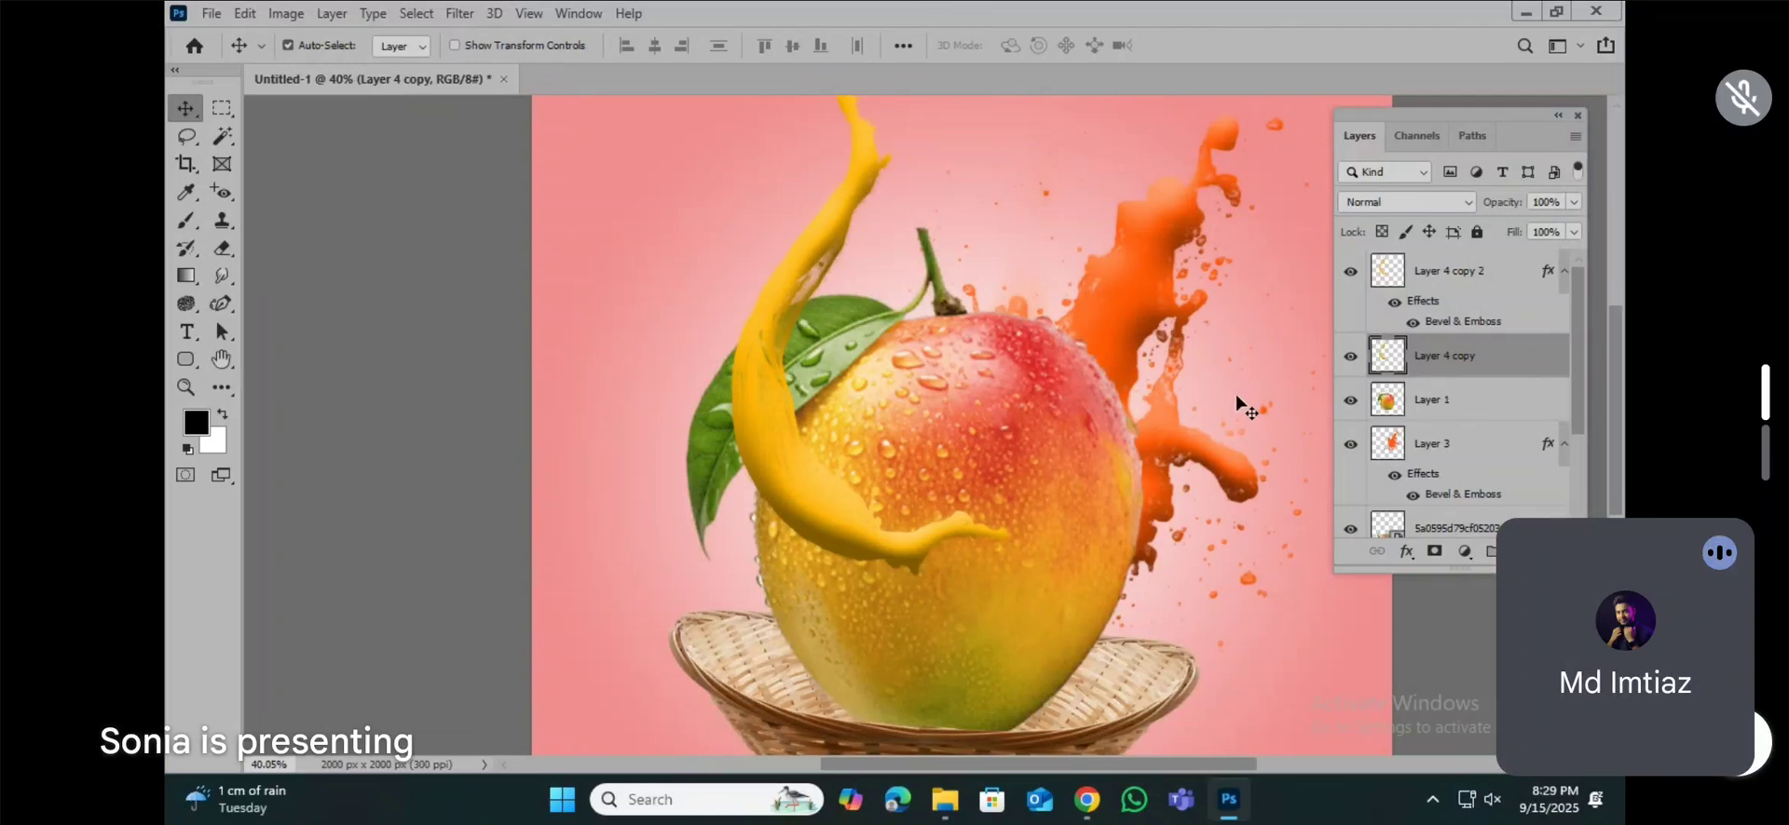
Step: Load the Layer 4 copy splash as a selection, fill it with black, and deselect
ctrl+click(1385, 355)
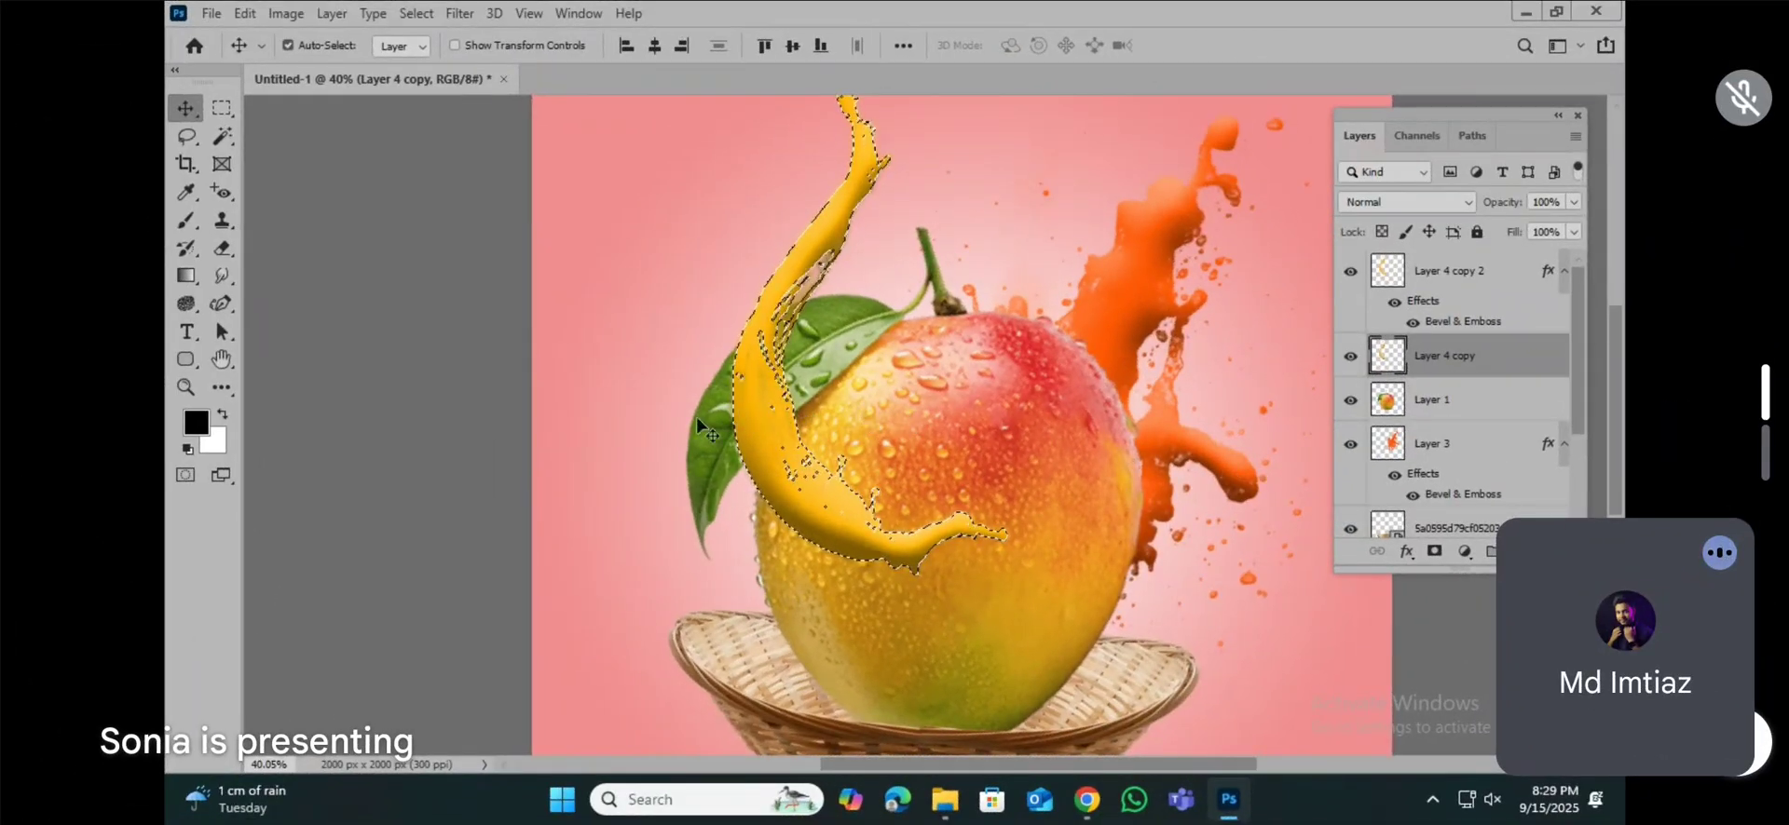
click(196, 426)
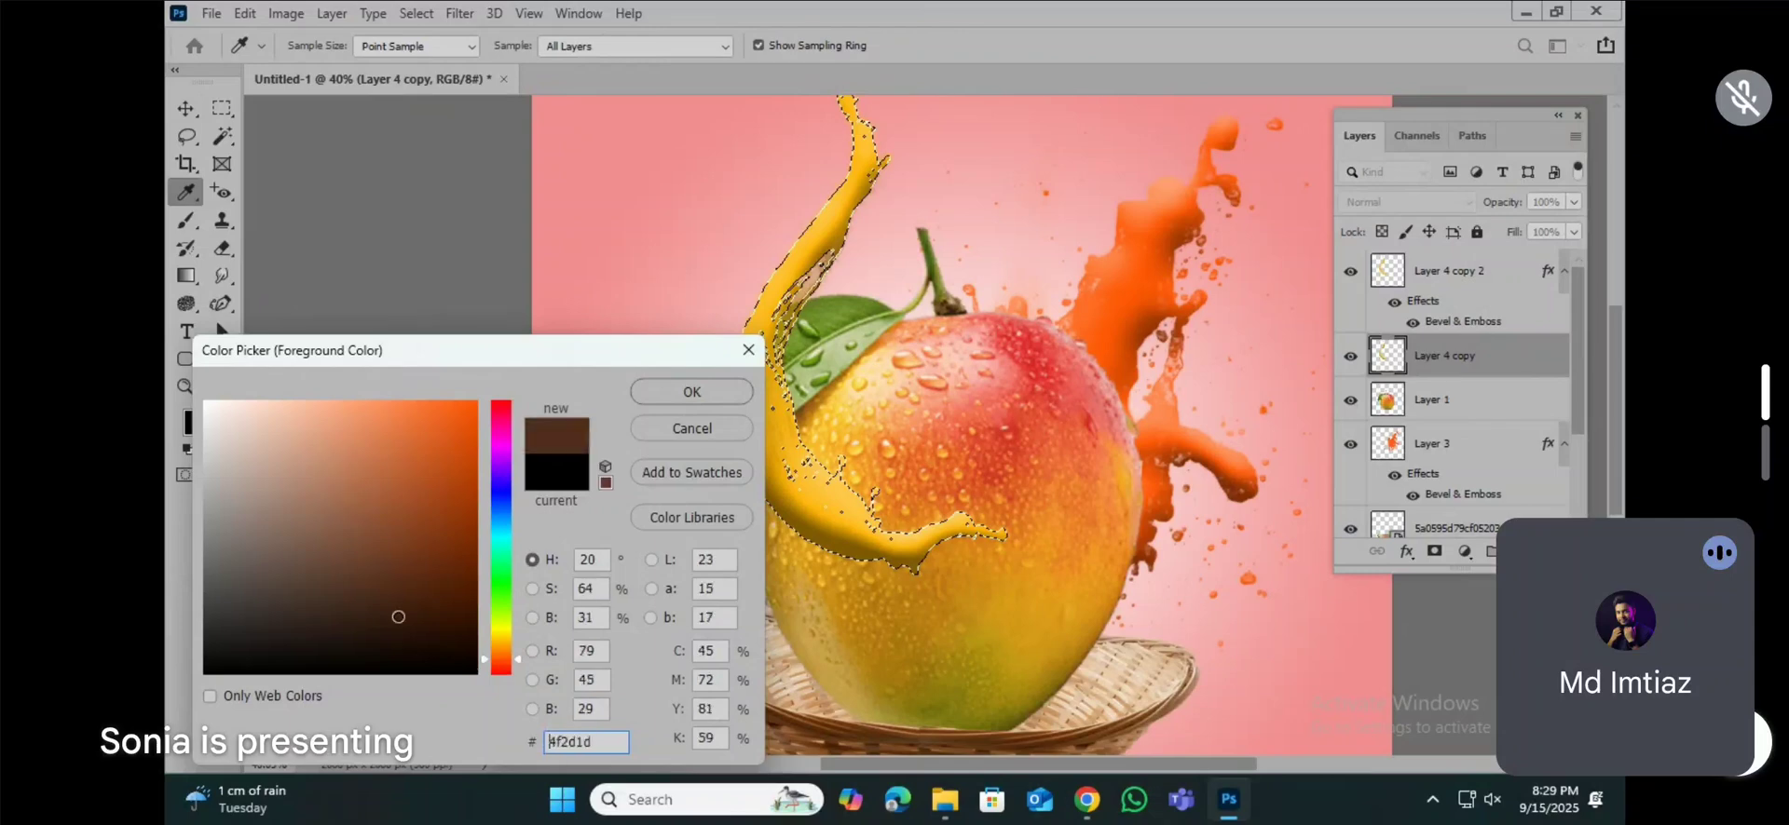
click(666, 384)
key(v)
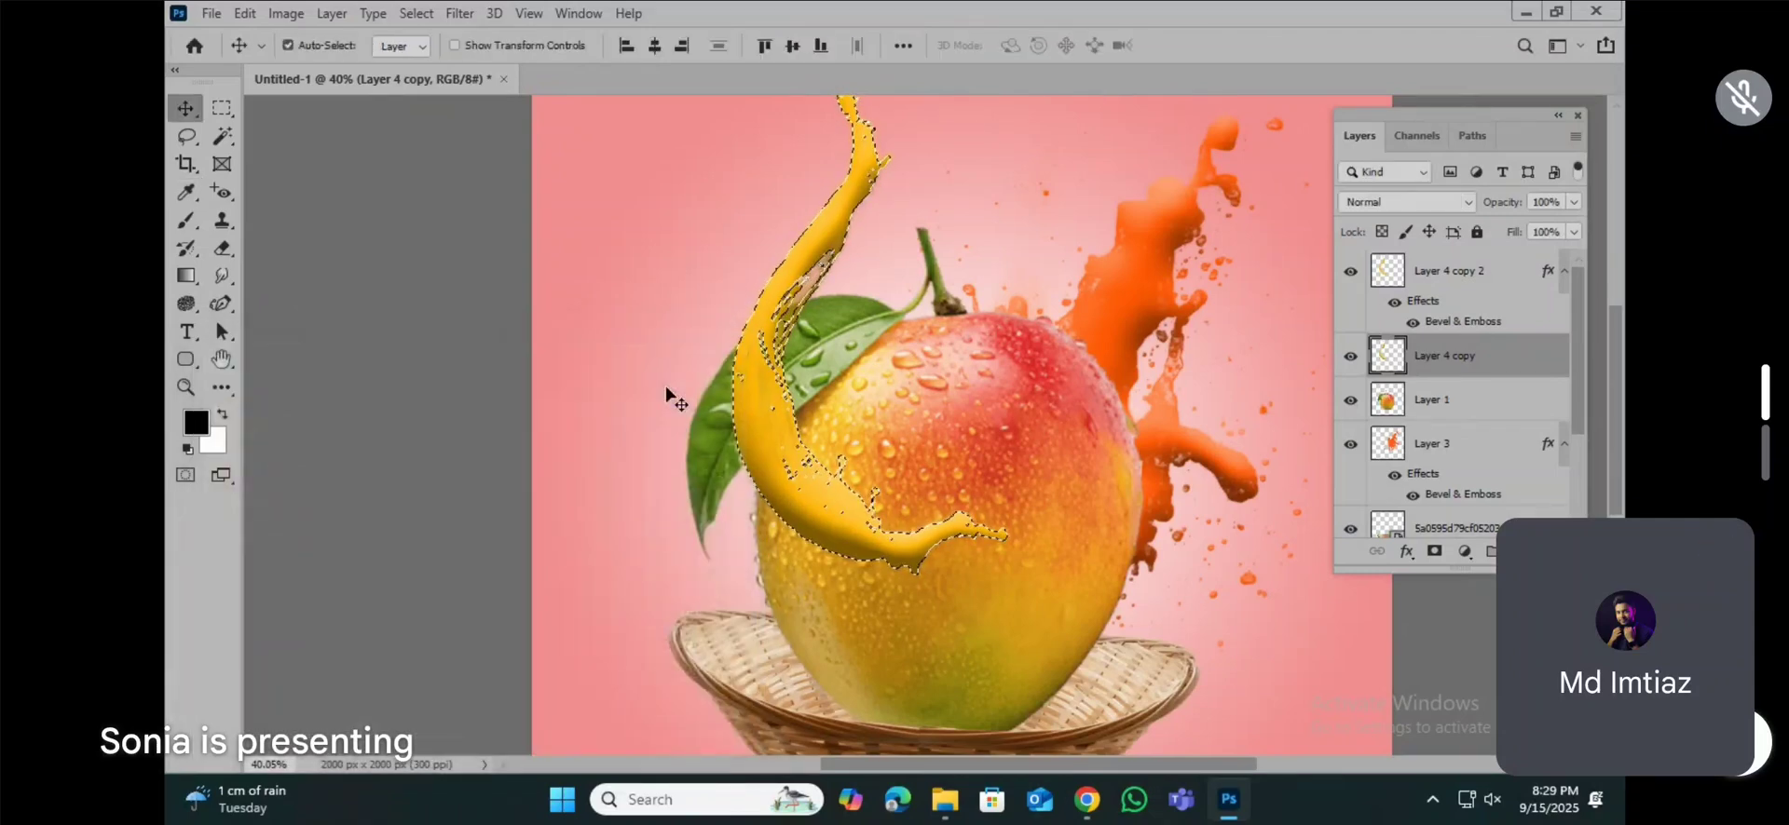
key(alt+BackSpace)
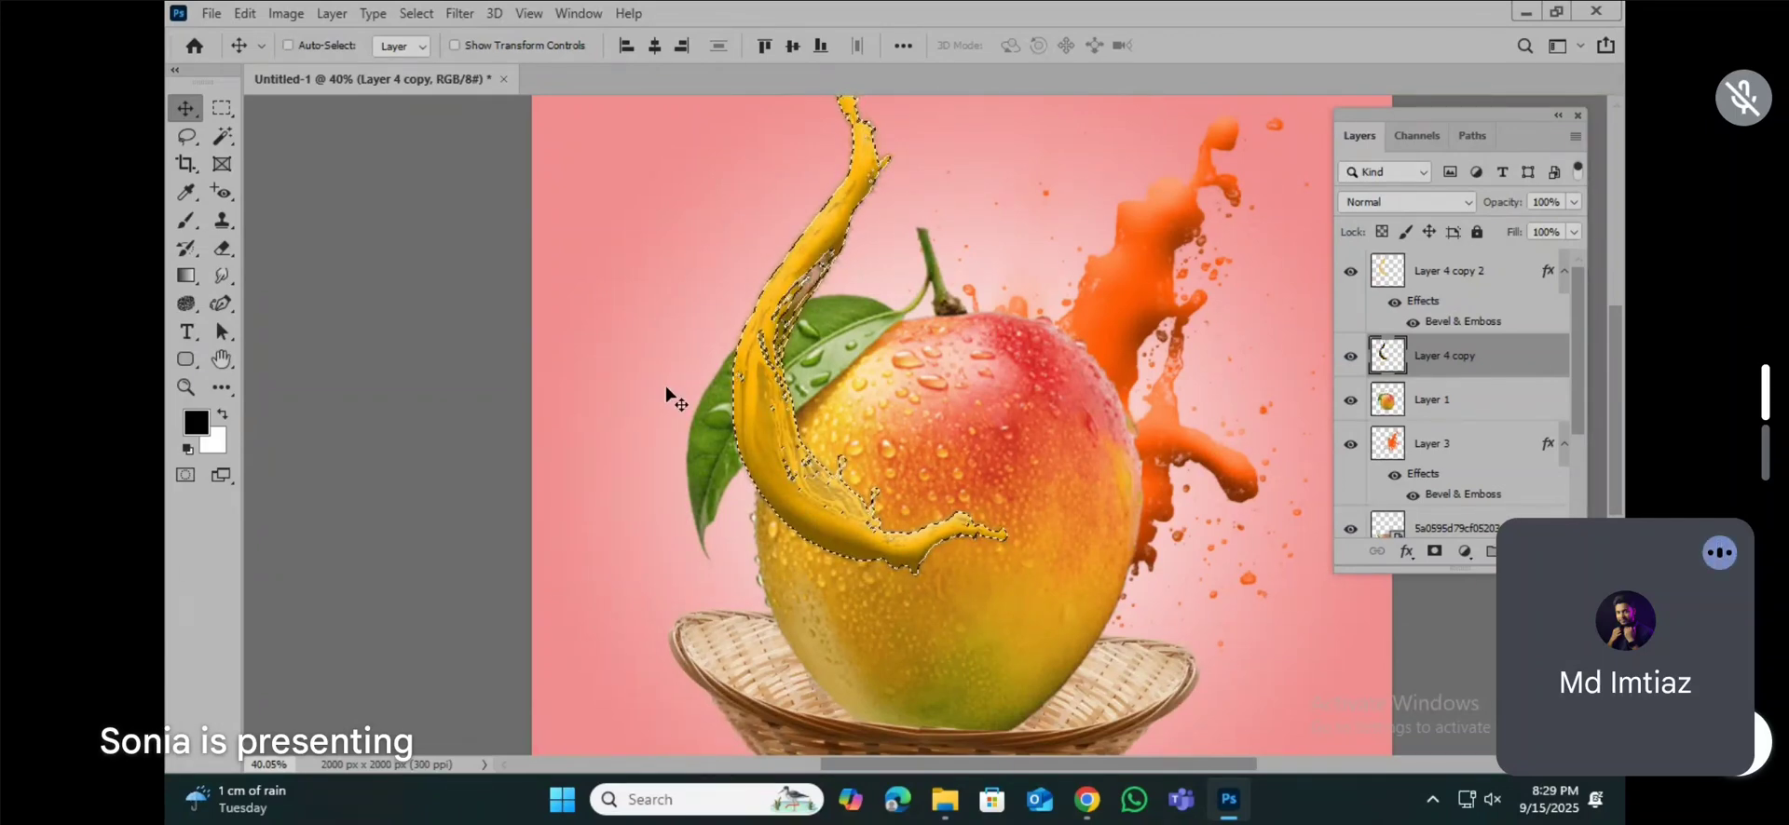
key(ctrl+d)
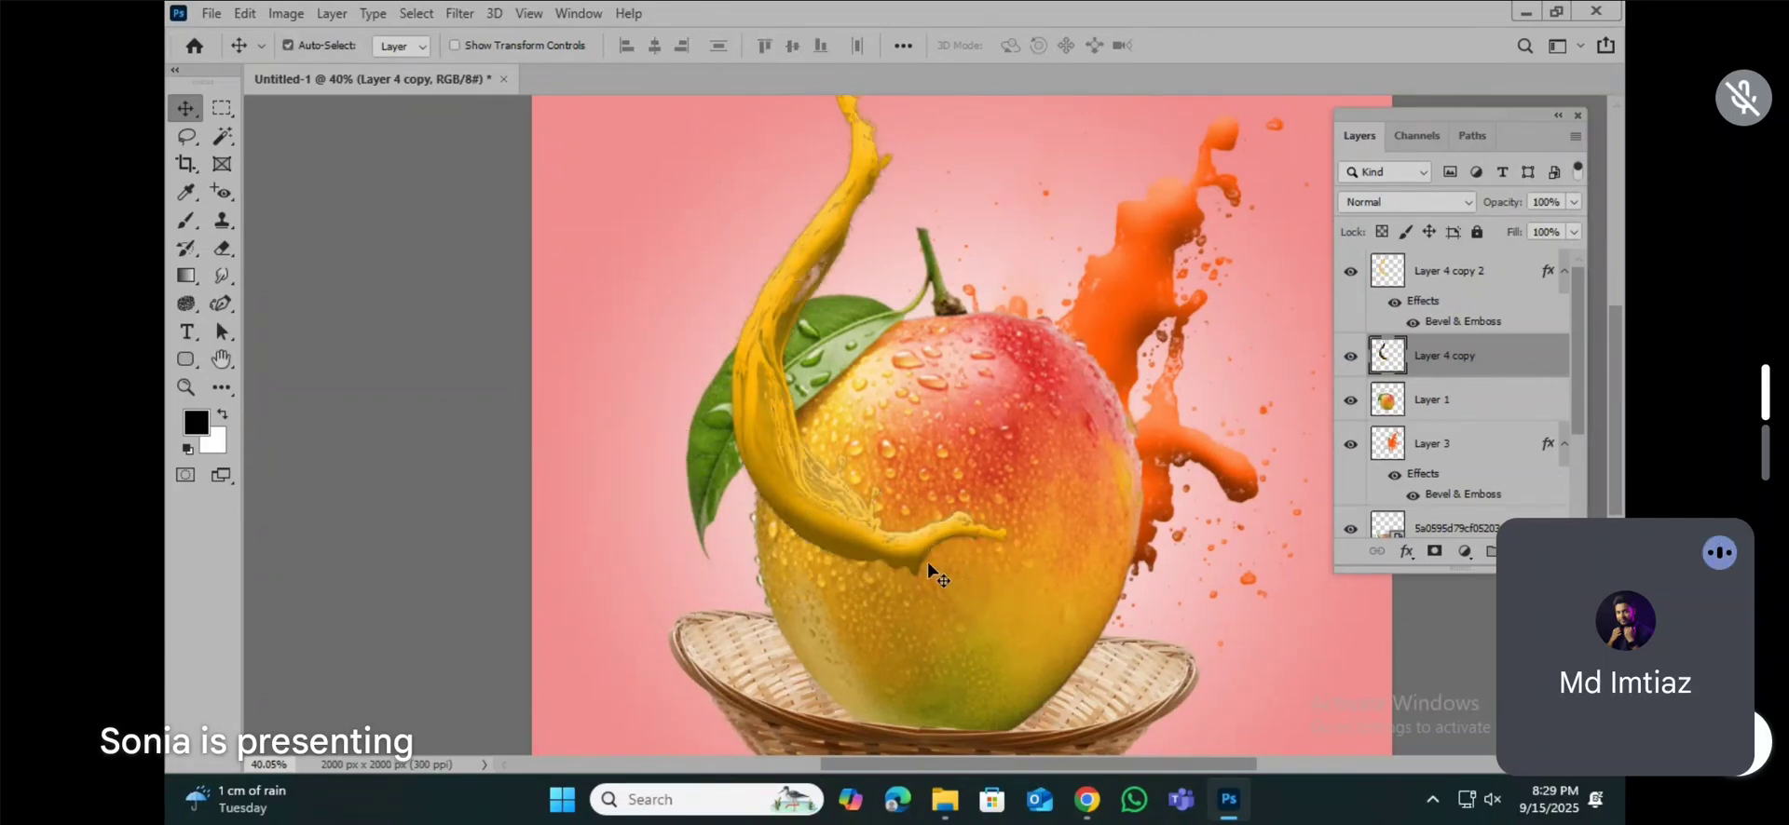
Step: Scale the black splash on Layer 4 copy to 102.27% and shift it slightly down beneath the yellow splash
key(ctrl)
key(ctrl+t)
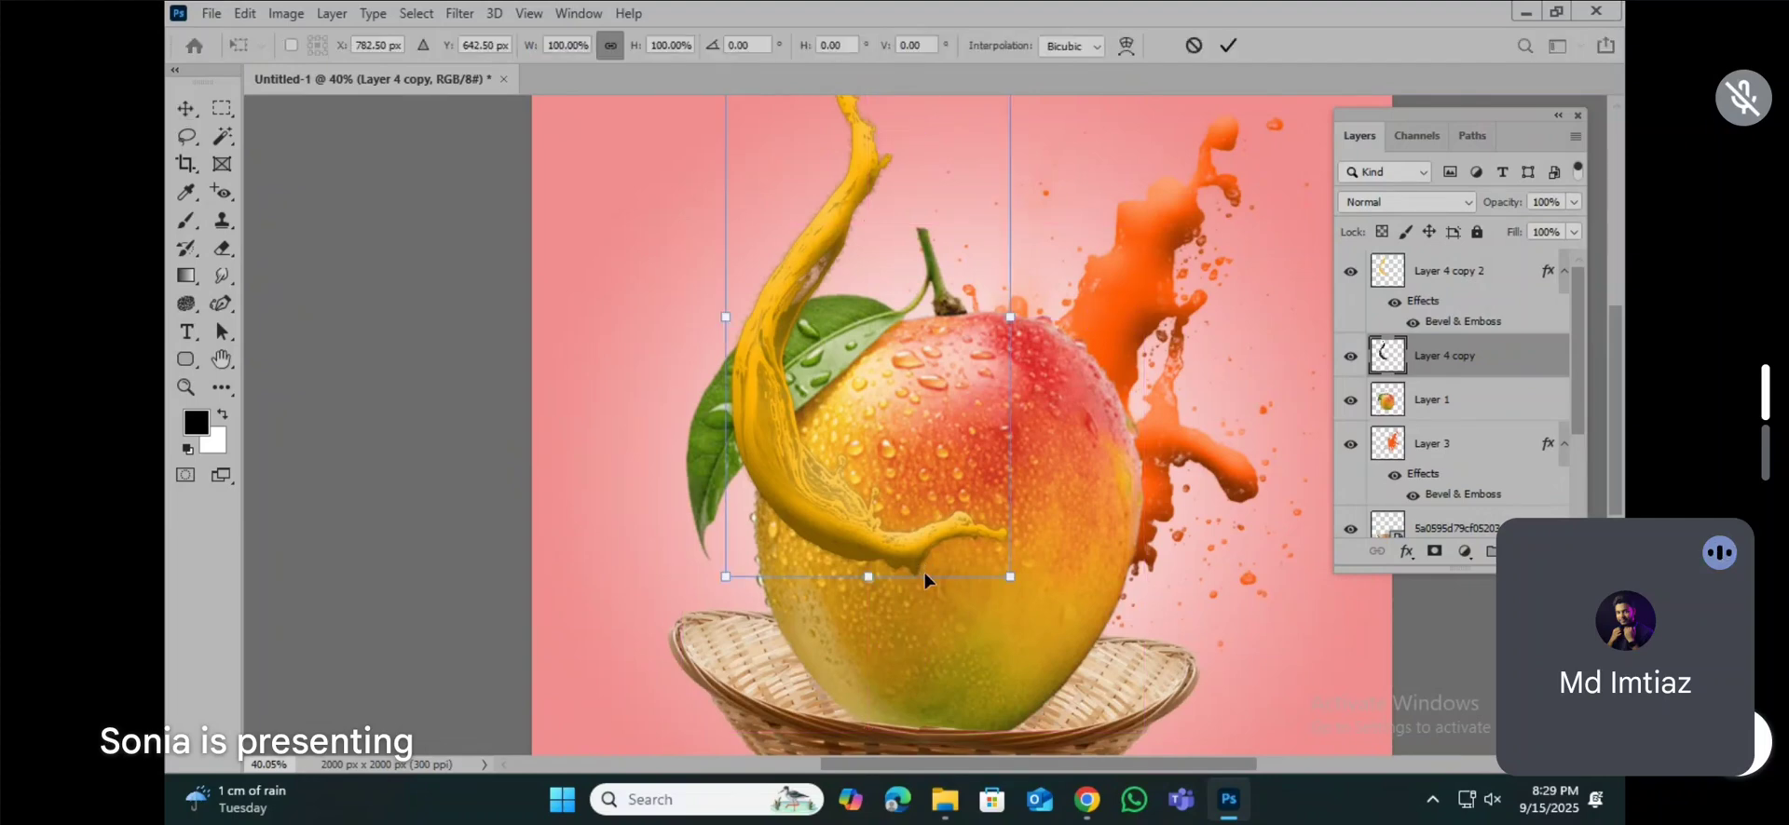
drag(866, 581, 866, 594)
drag(895, 511, 896, 520)
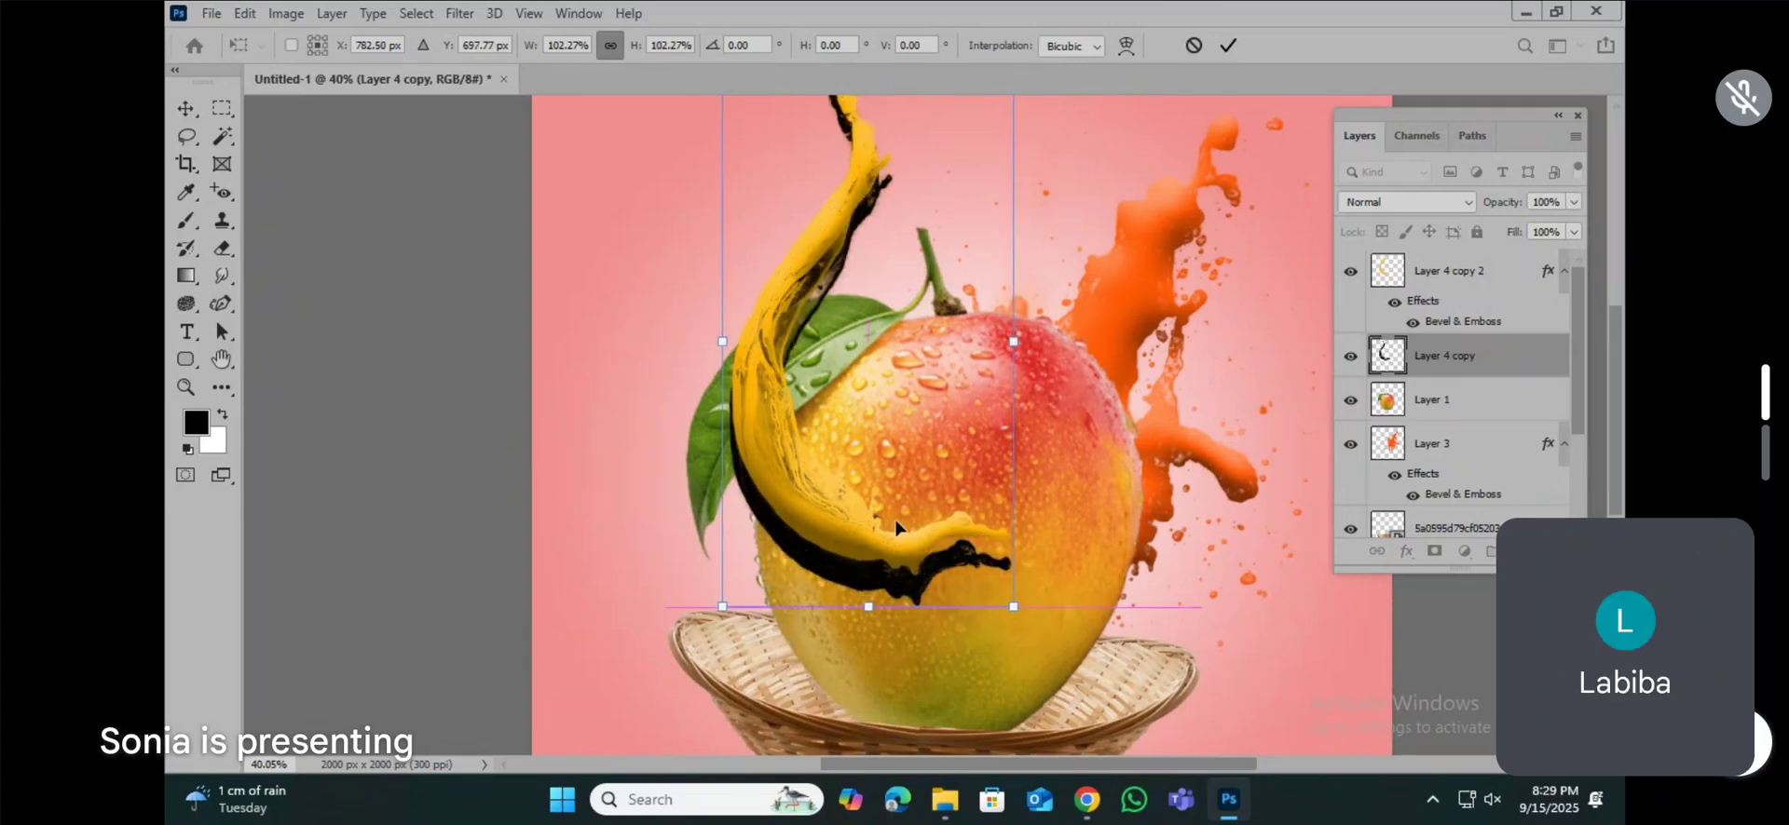
key(Return)
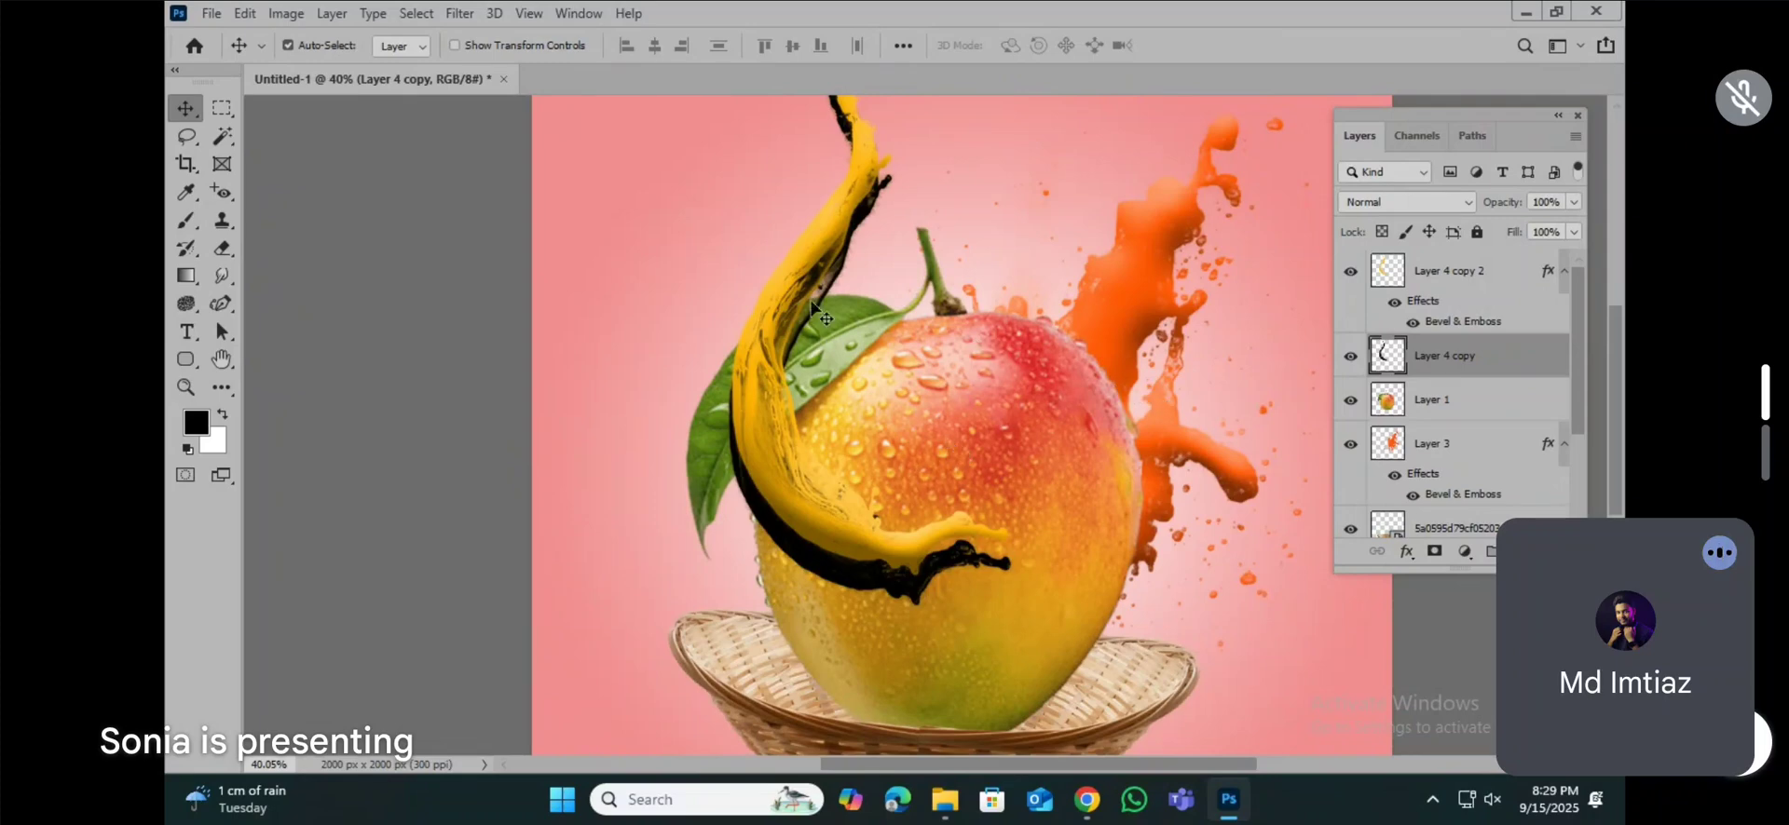
Step: Reduce the black splash on Layer 4 copy to 33% opacity and apply a 29.1-pixel Gaussian Blur to it
click(1572, 203)
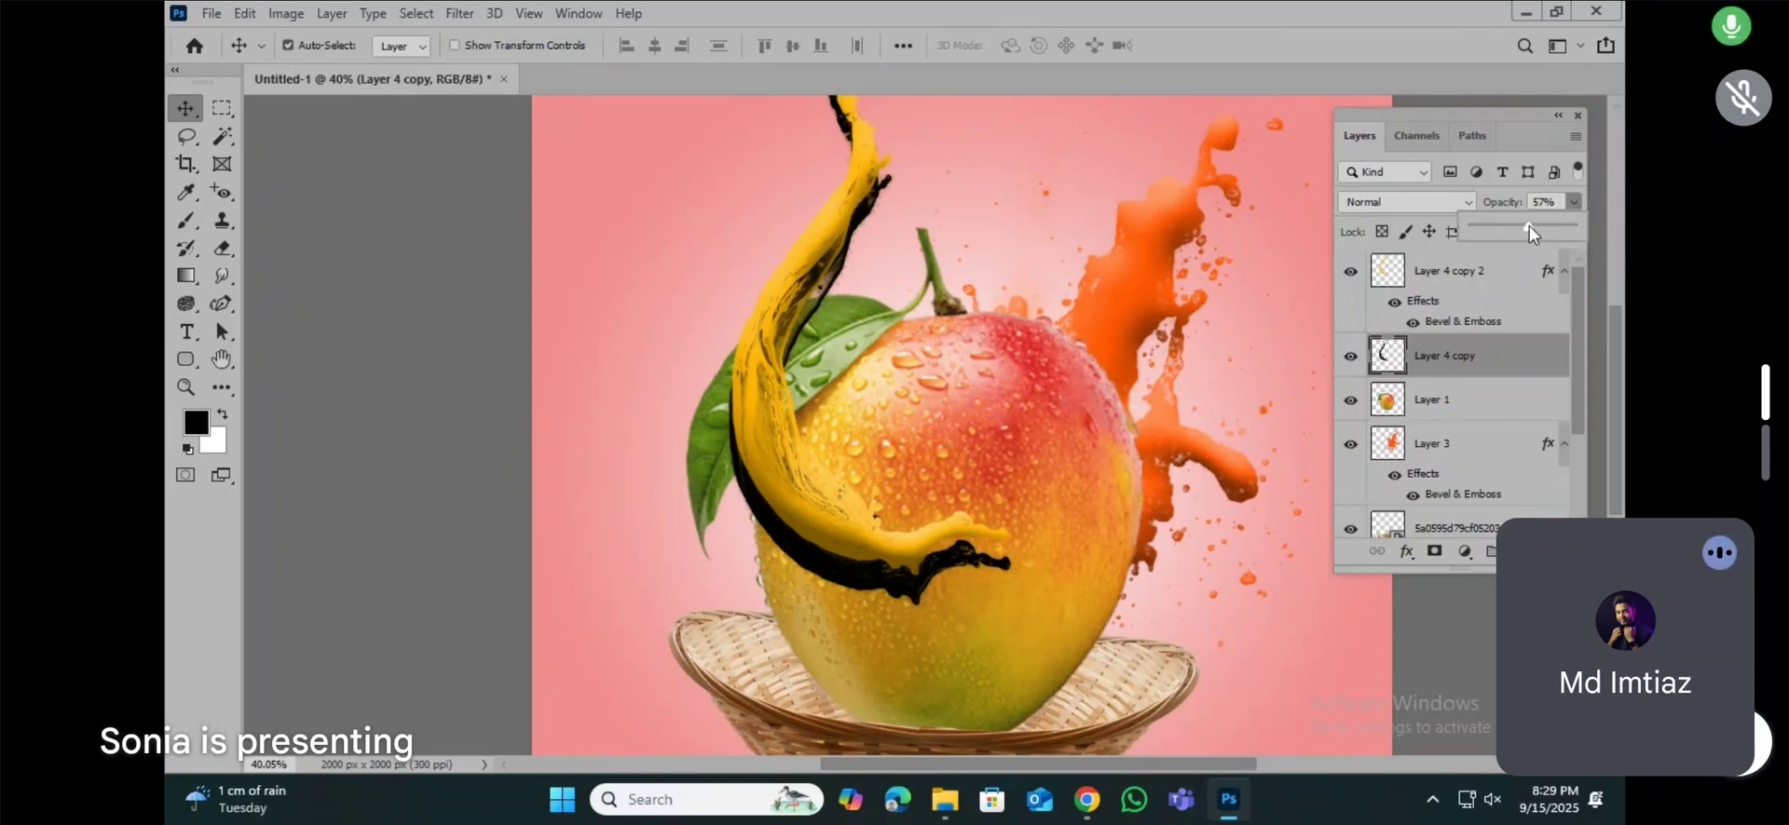
drag(1528, 225, 1504, 225)
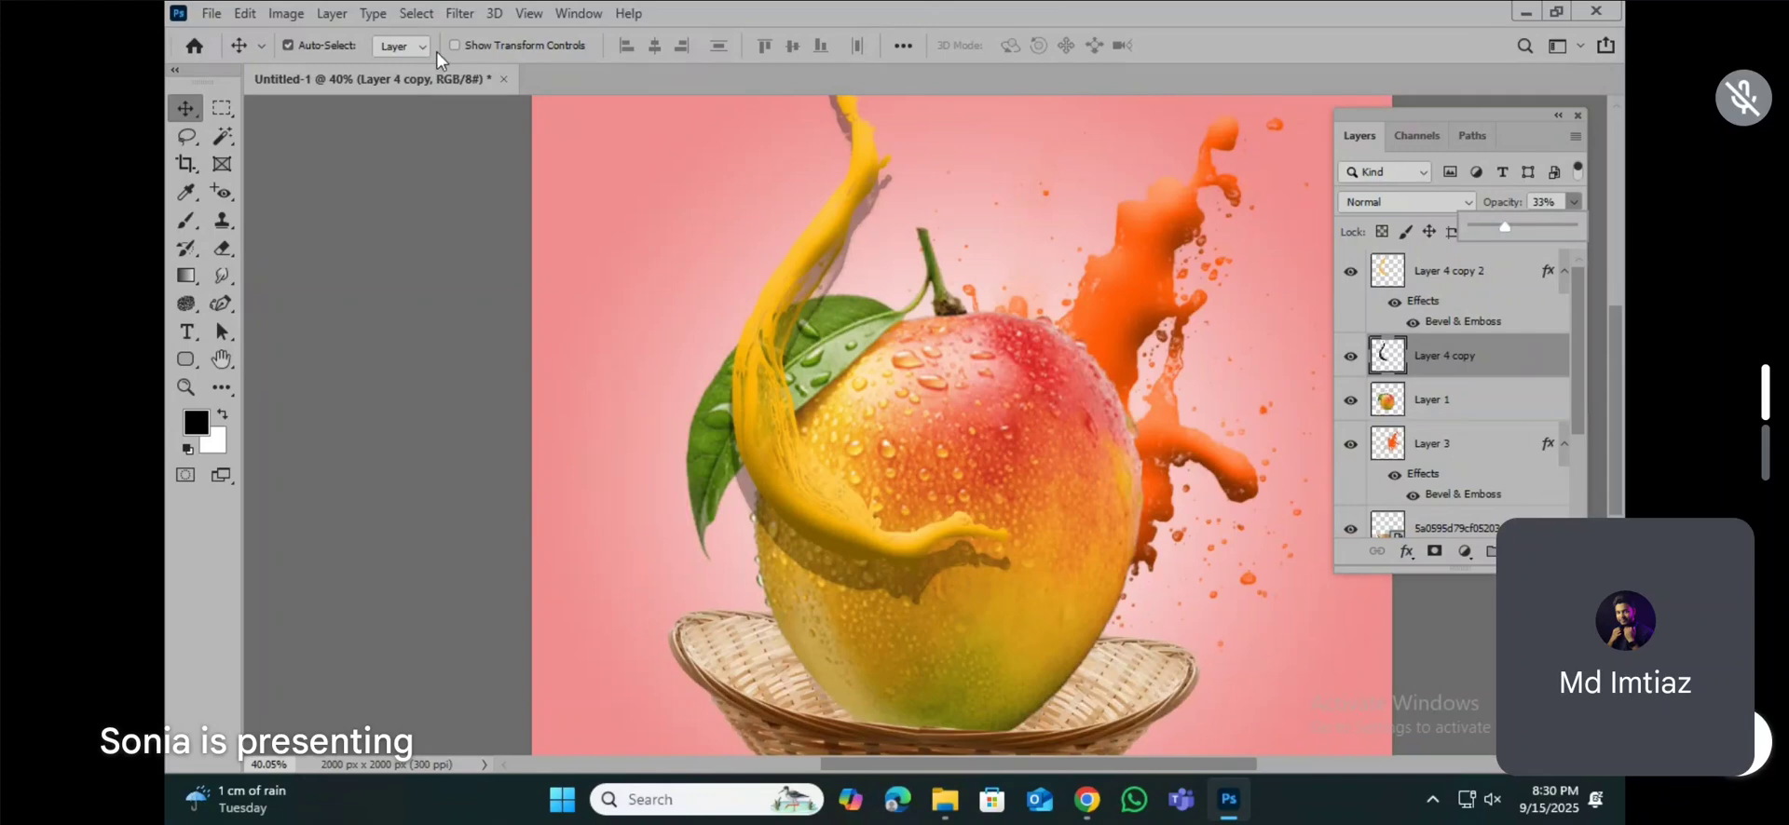
click(457, 13)
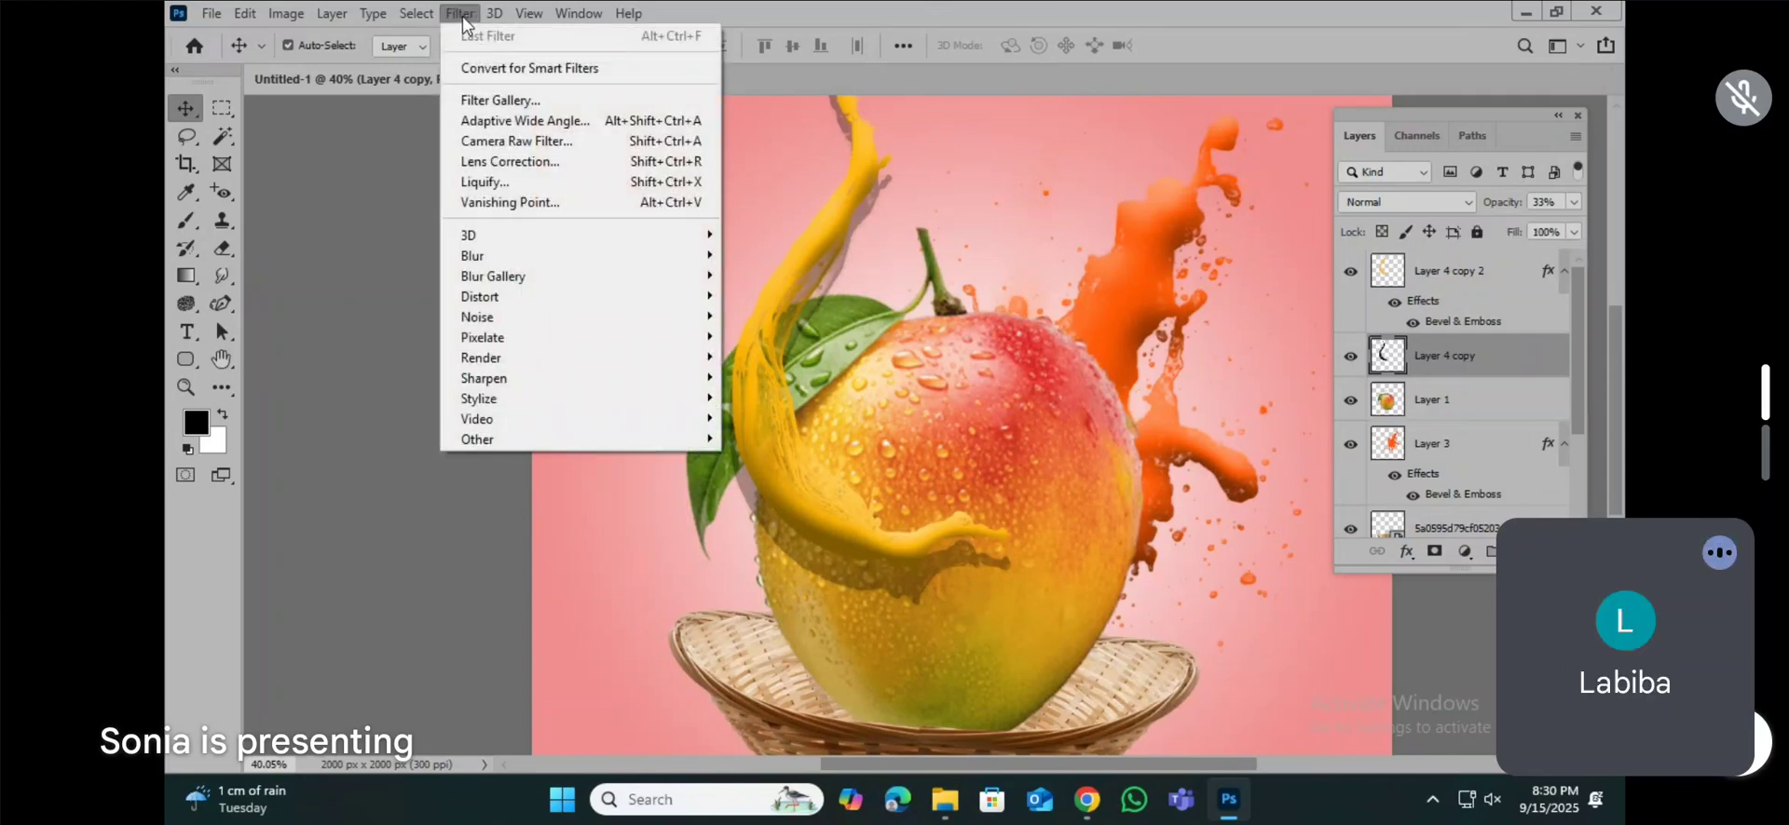
click(463, 19)
click(463, 18)
mouse_move(487, 264)
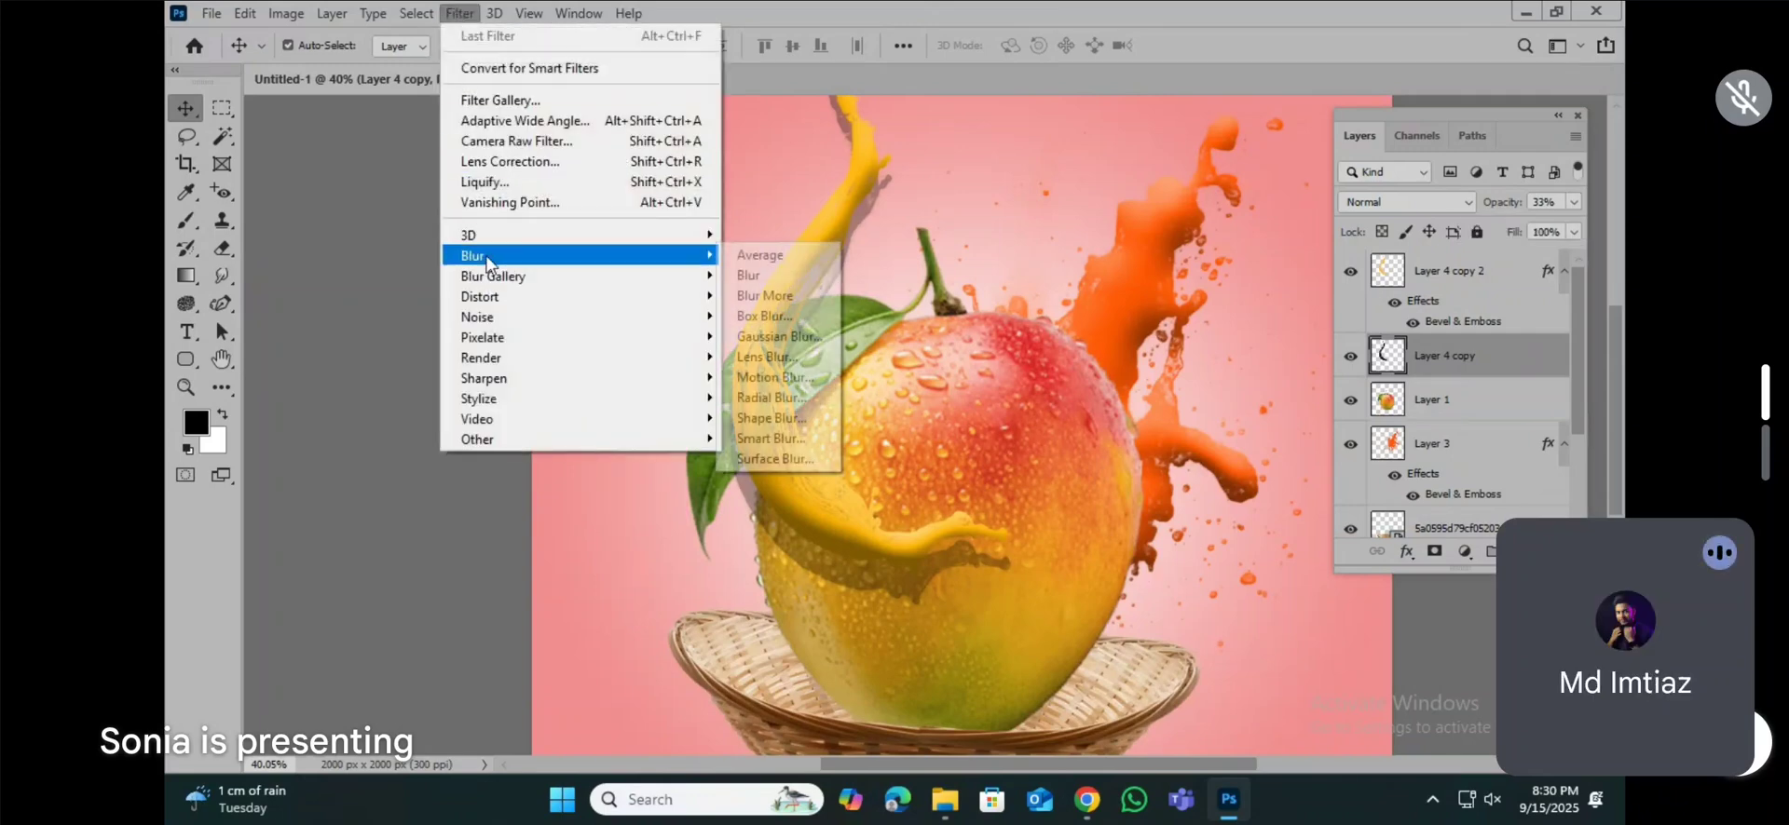
click(773, 337)
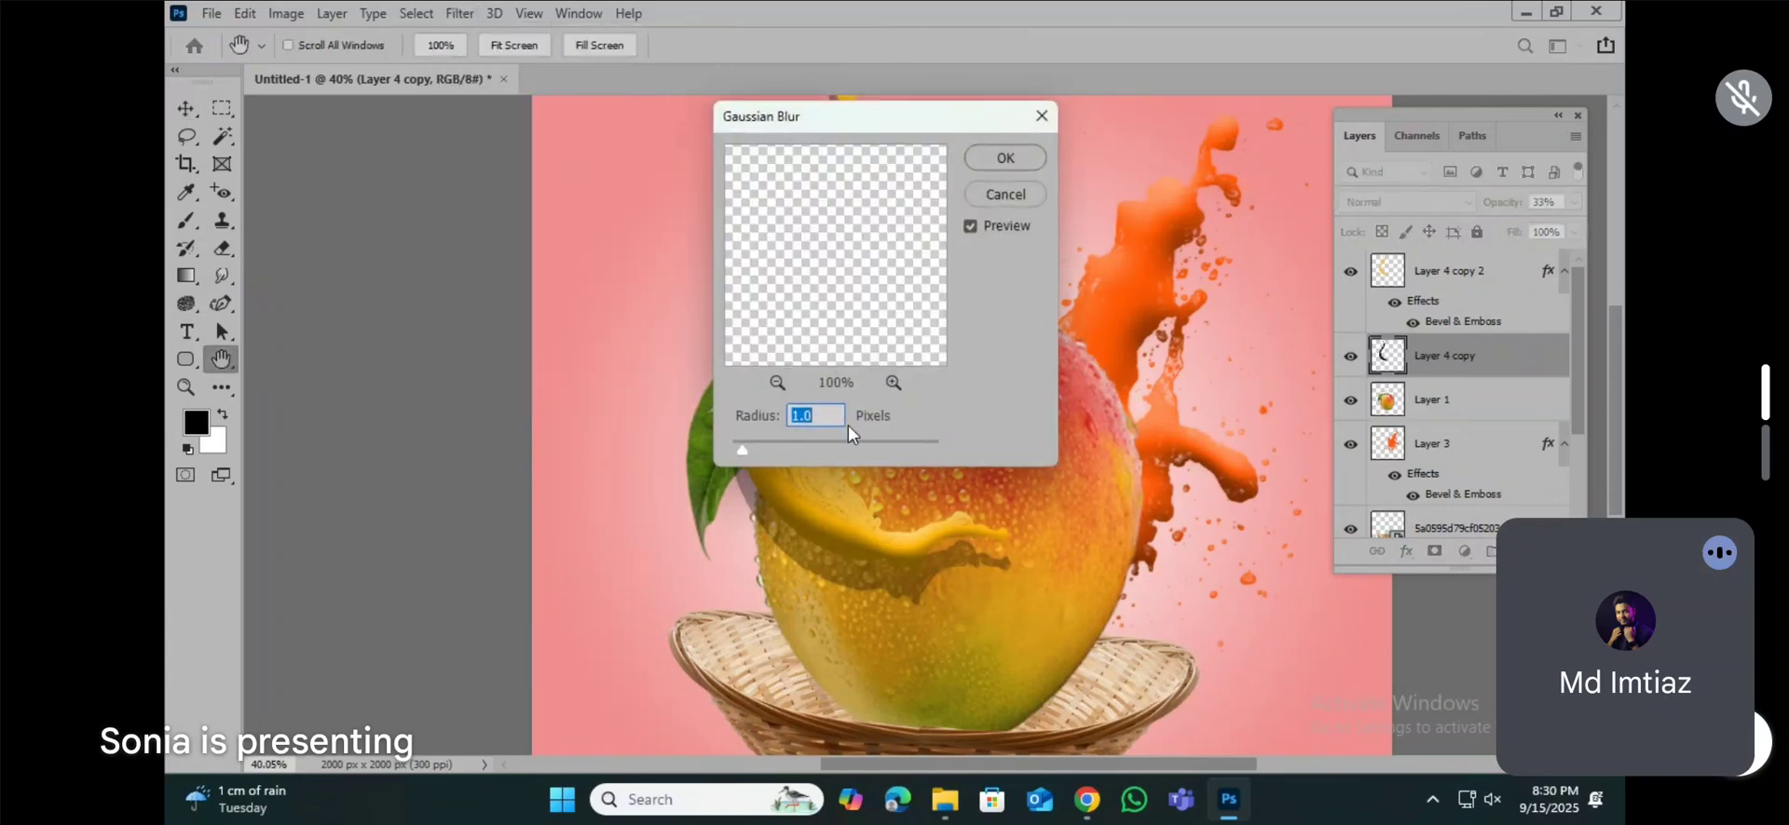
drag(780, 442, 827, 446)
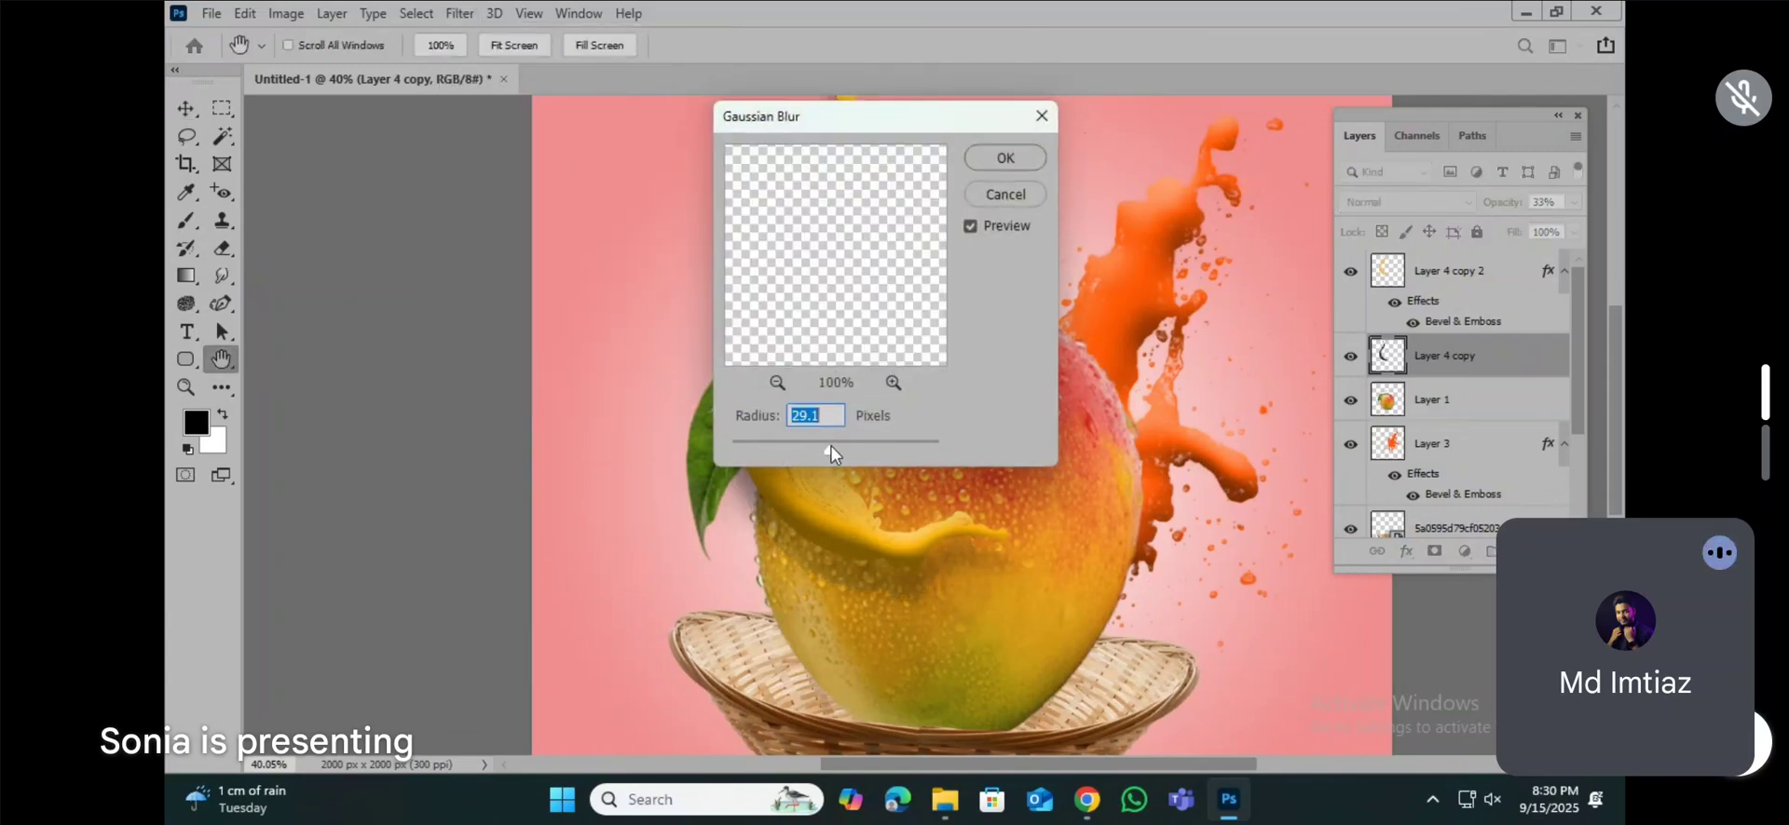
drag(825, 447, 834, 446)
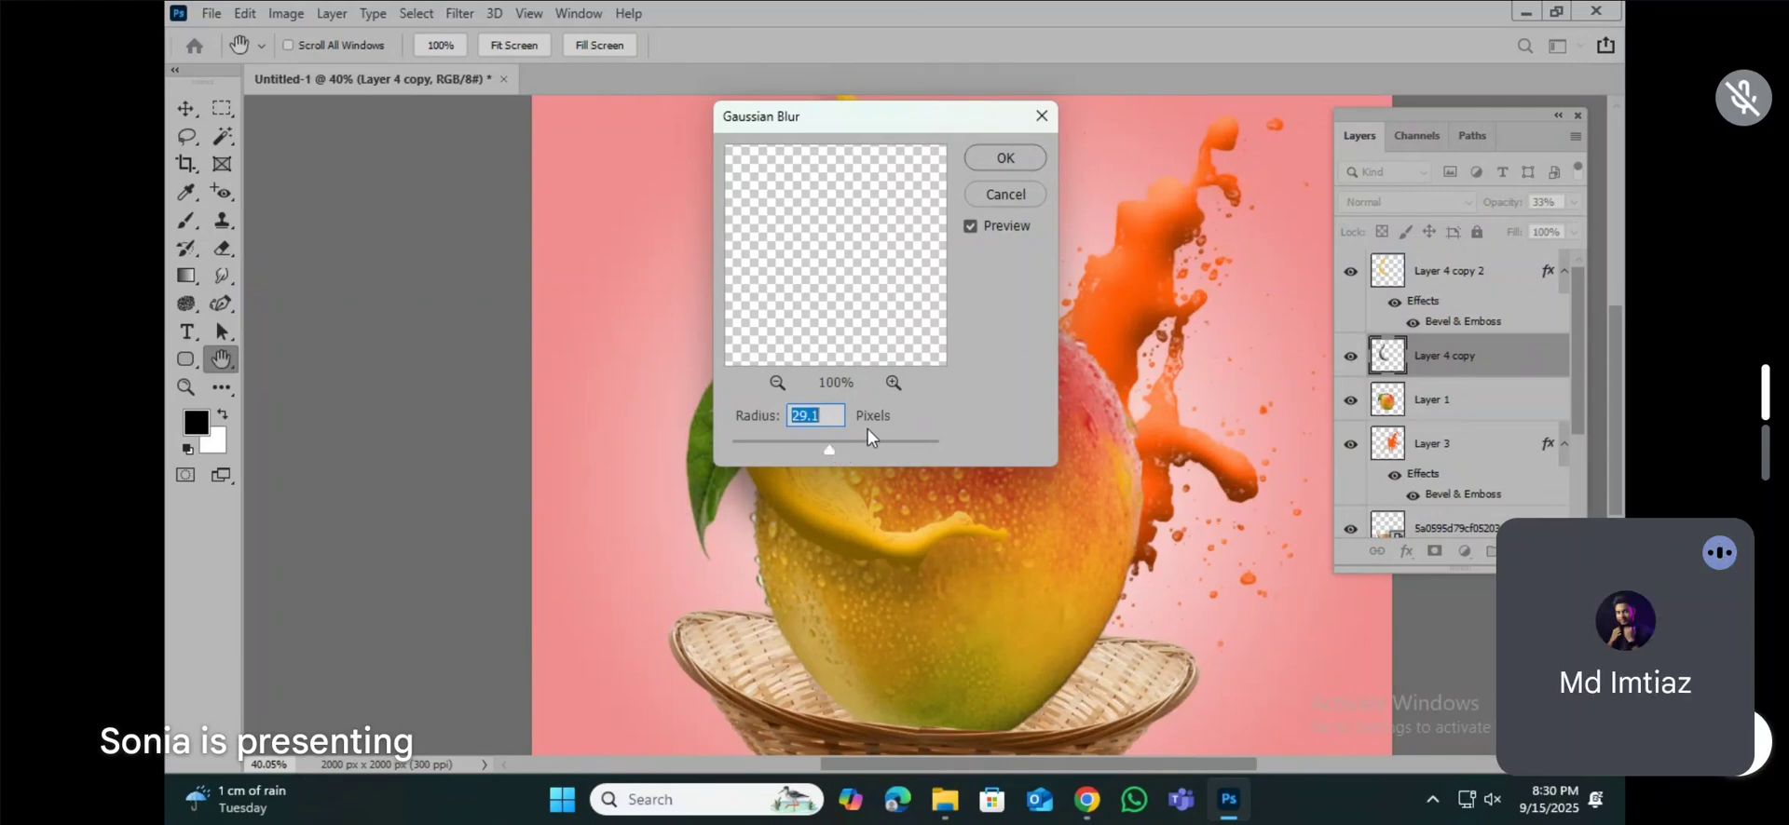
click(1003, 158)
Step: Set the opacity of the blurred shadow on Layer 4 copy to 47%
click(1573, 203)
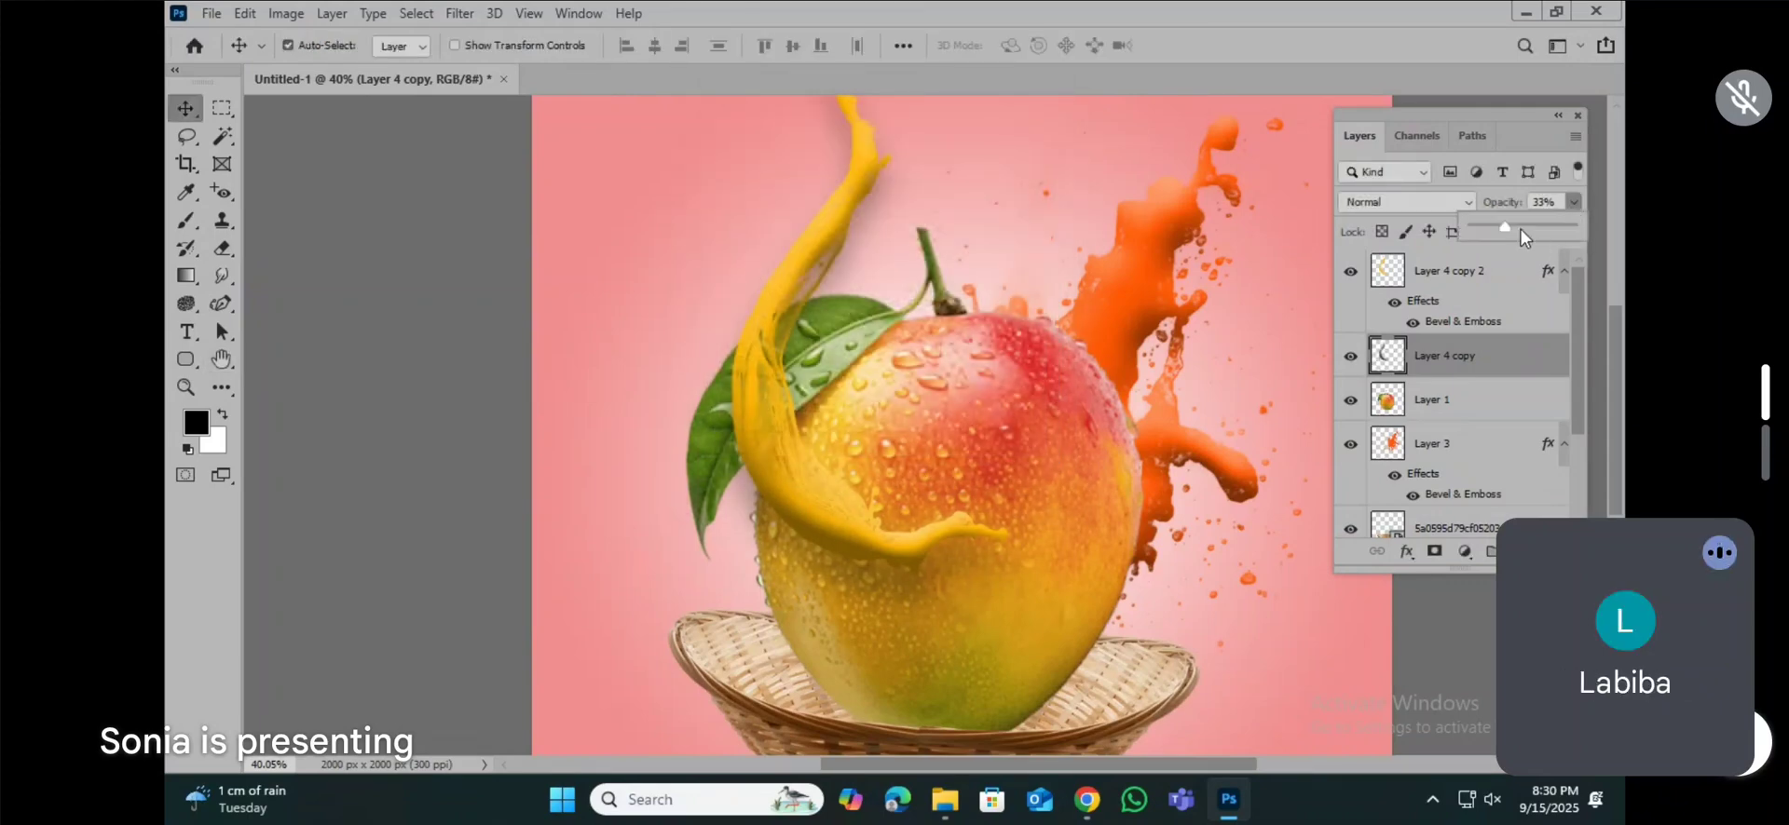
drag(1528, 228, 1530, 228)
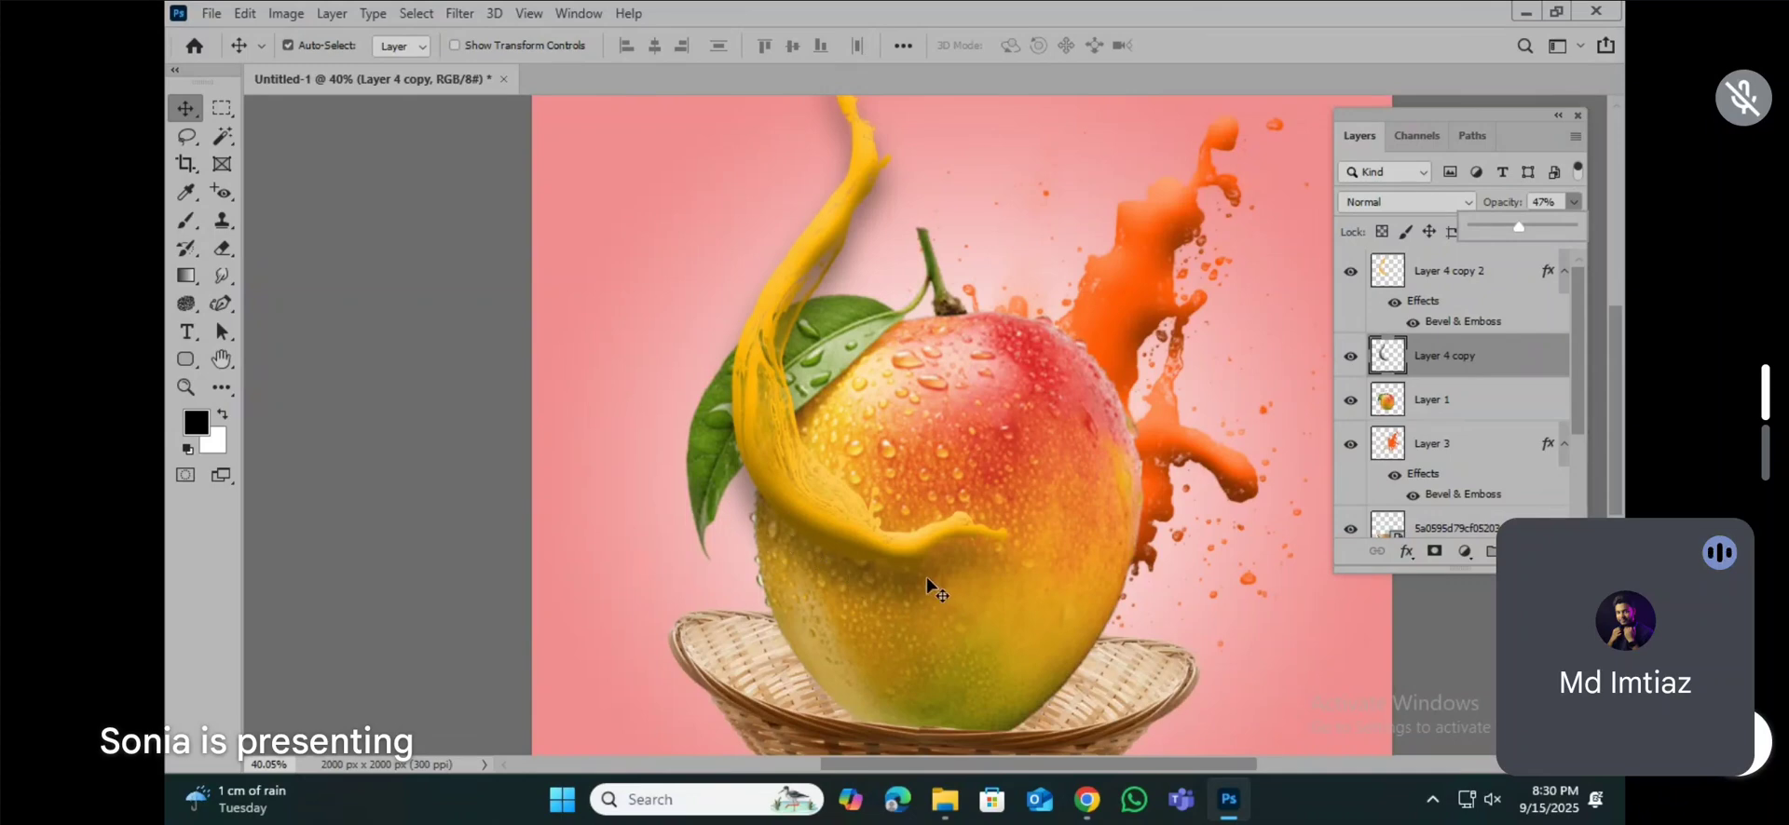
scroll(917, 578, up, 5)
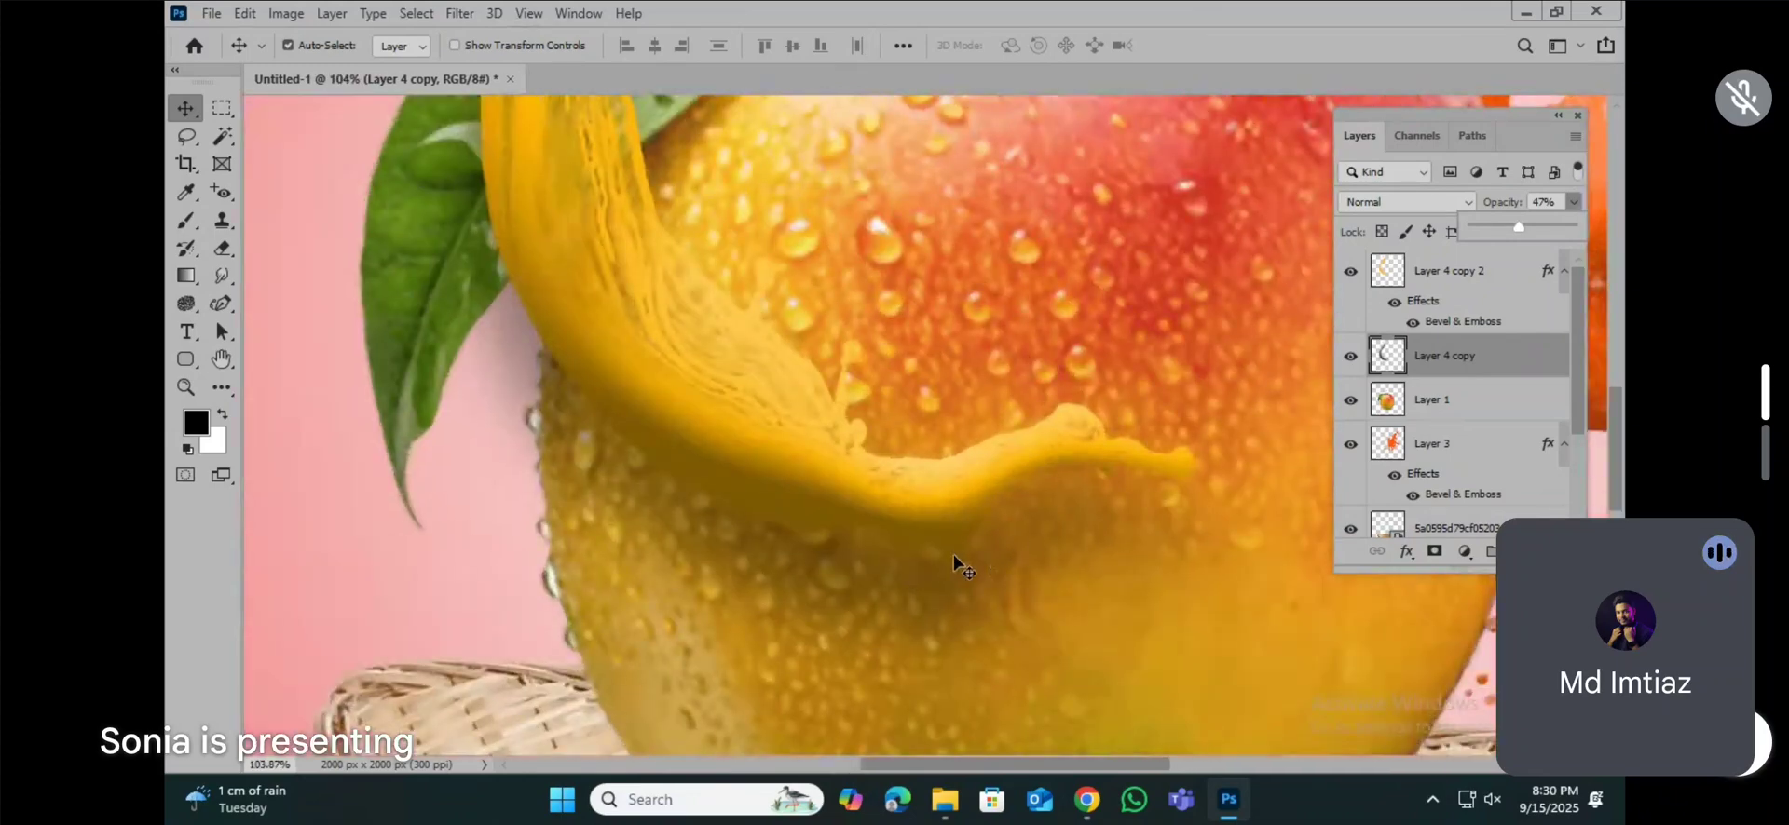
drag(924, 585, 916, 565)
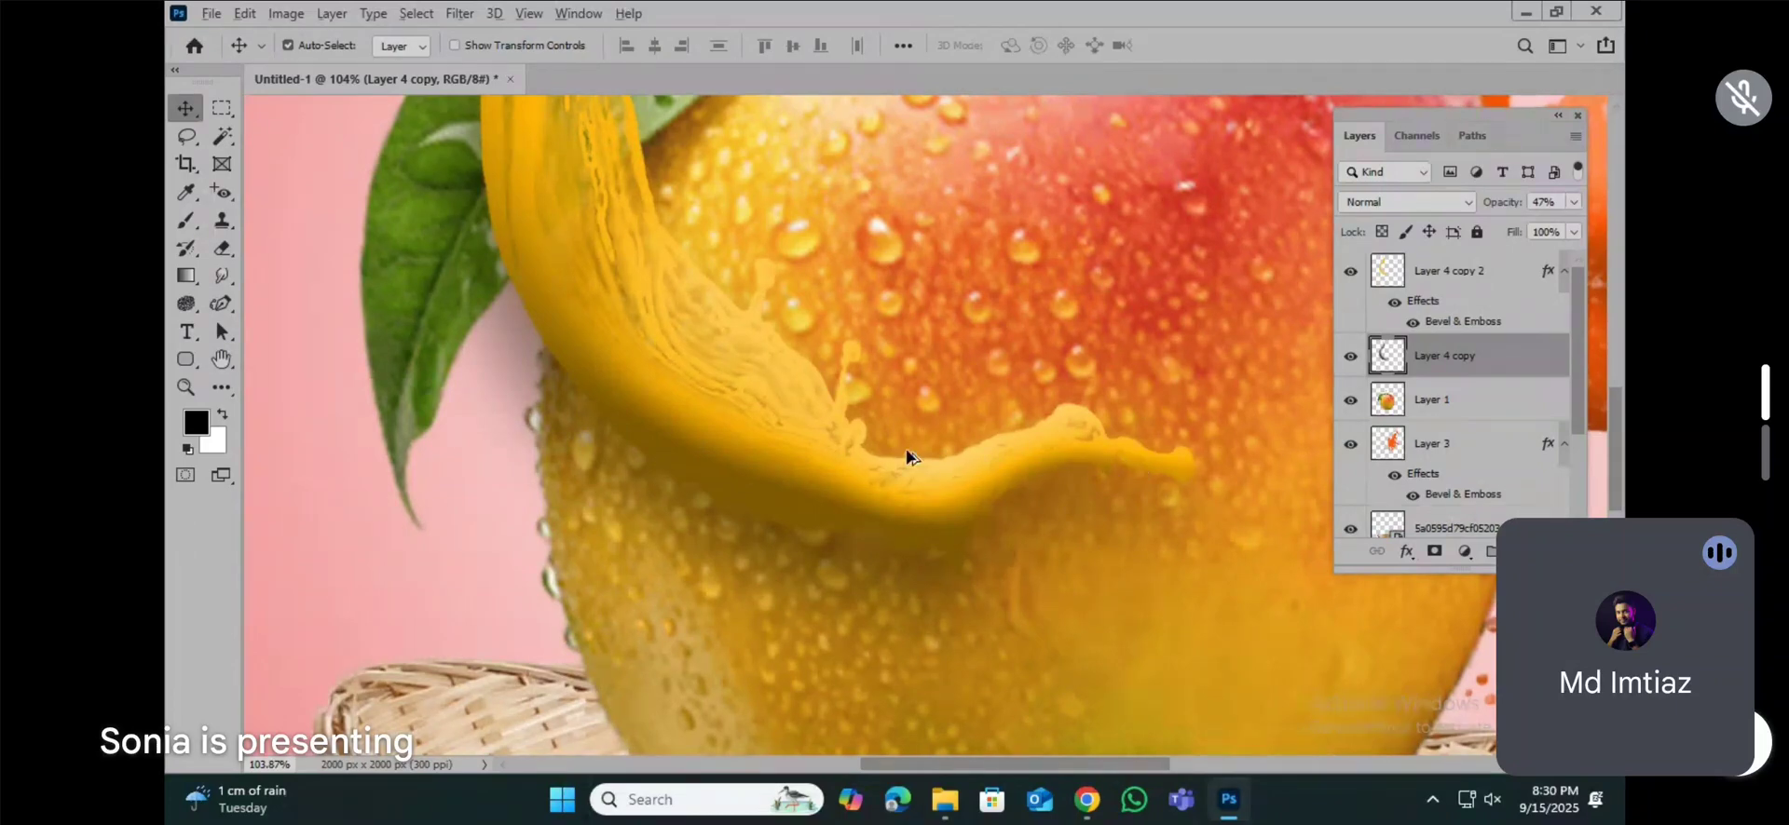
scroll(903, 453, down, 3)
drag(783, 309, 727, 544)
Step: Erase the shadow spilling onto the background around the yellow splash on Layer 4 copy with a 600 px soft Eraser
scroll(809, 216, up, 1)
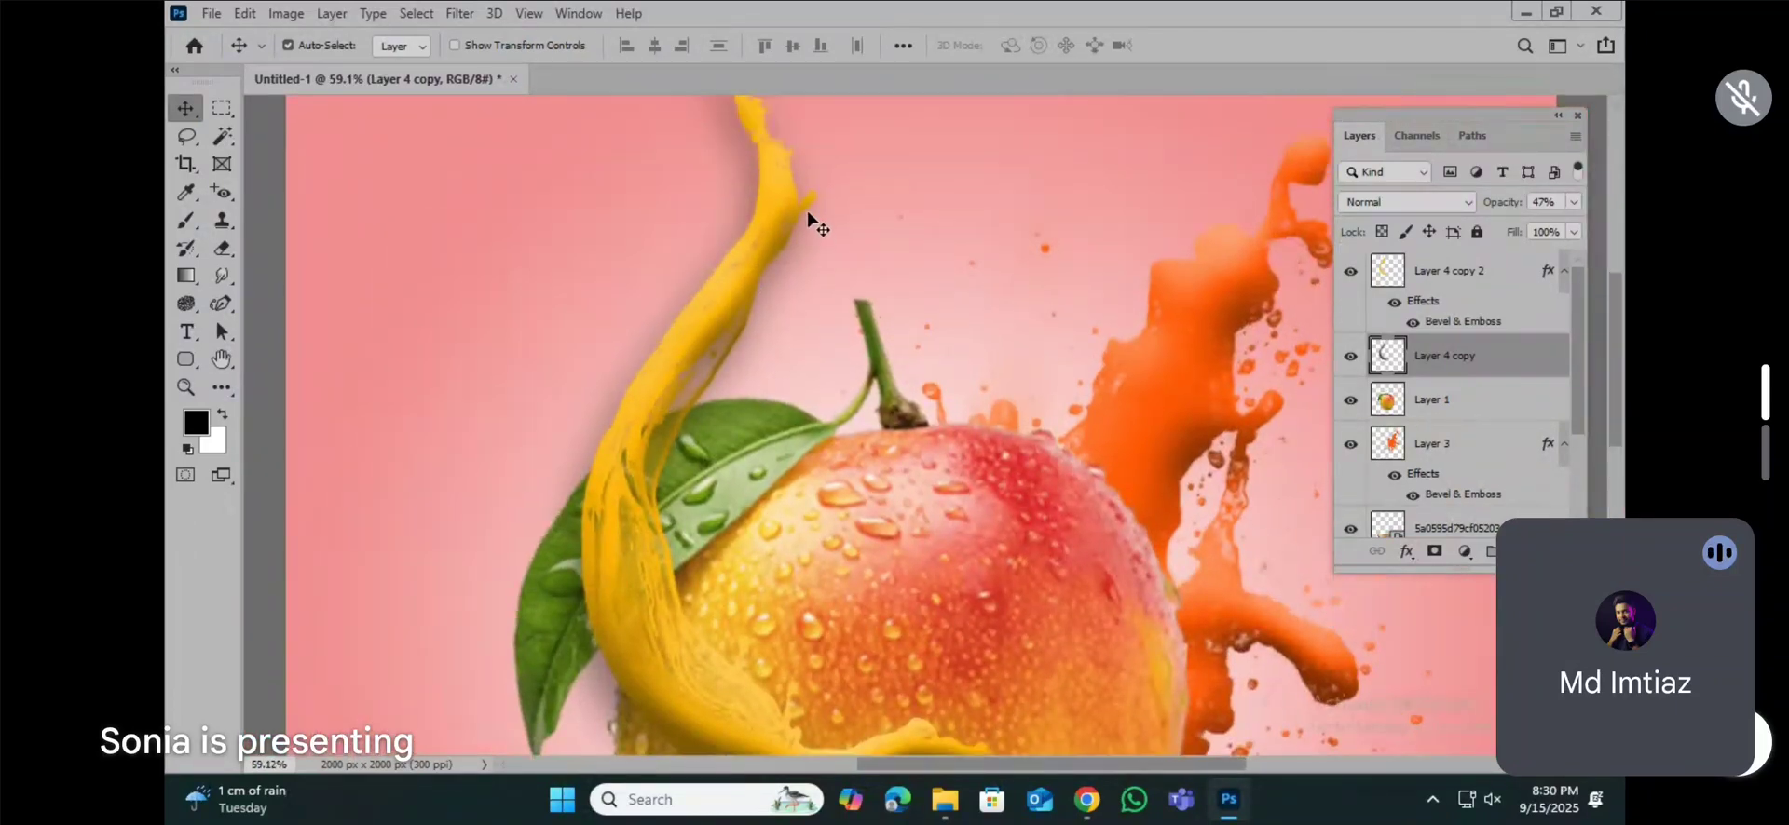
scroll(809, 216, up, 1)
click(221, 248)
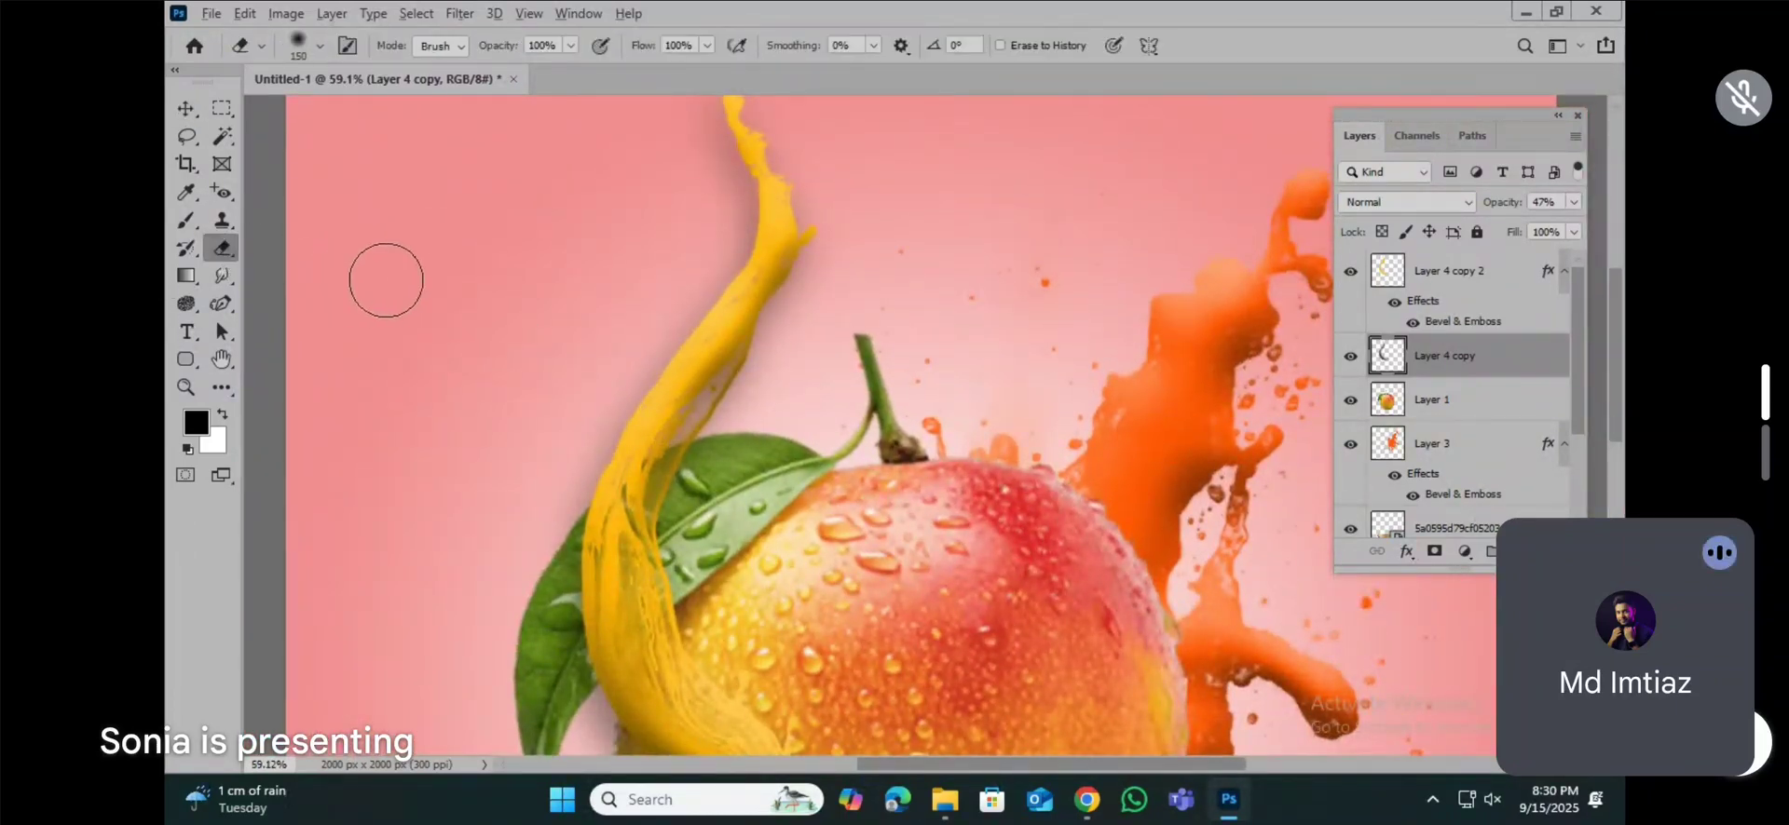
scroll(385, 280, down, 1)
key(bracketright)
key(bracketright)
key(bracketright)
key(bracketright)
key(bracketright)
key(bracketright)
key(bracketright)
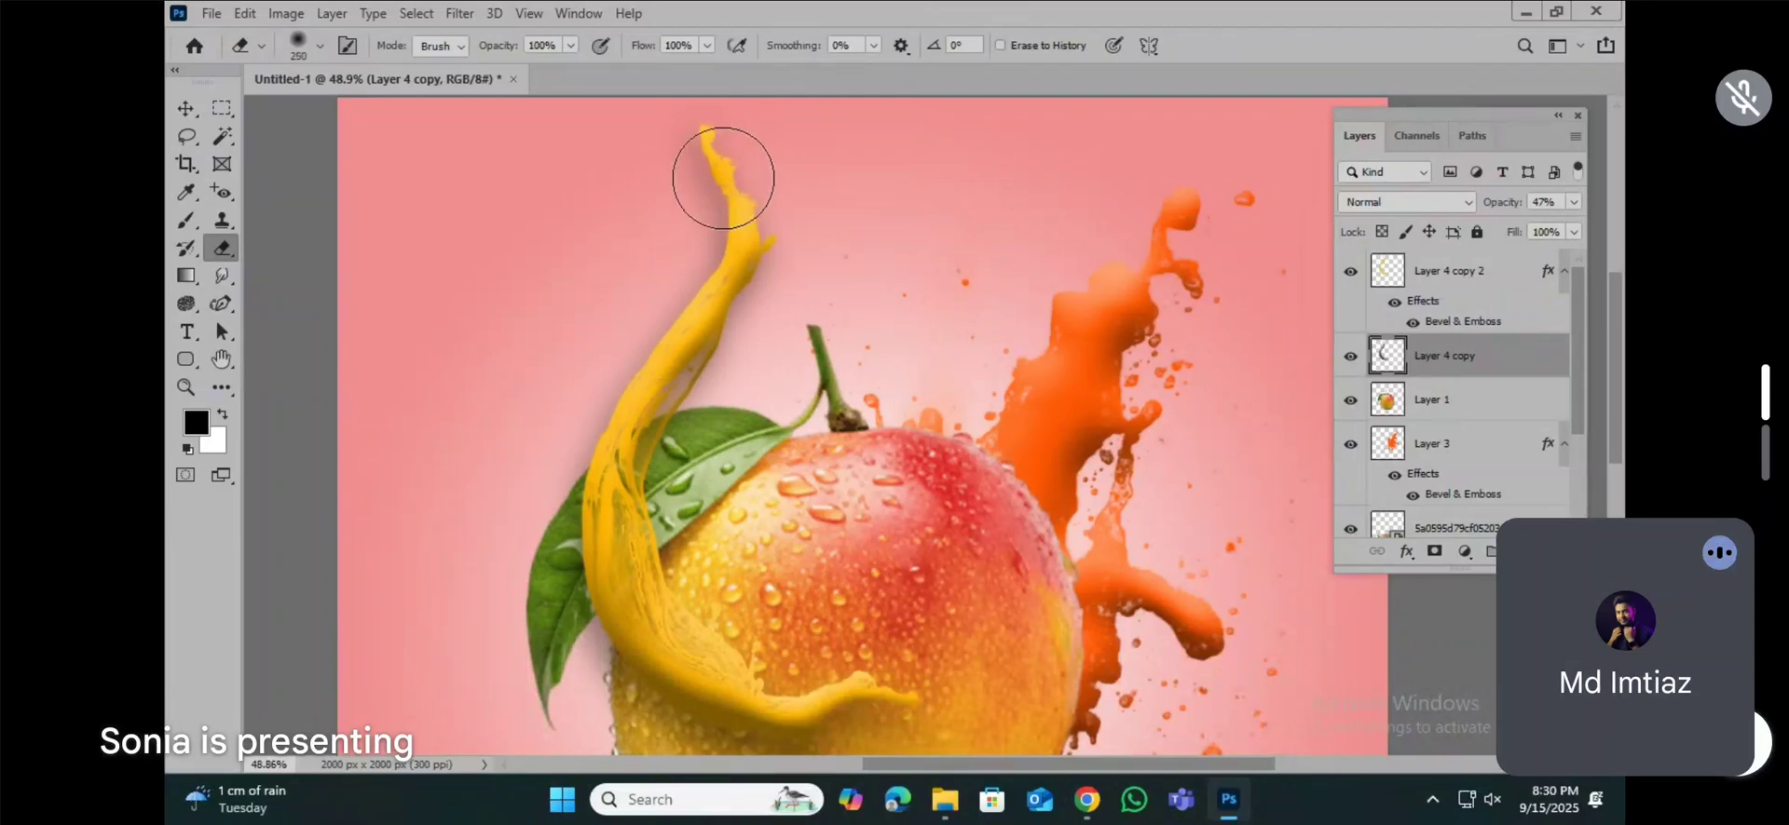
key(bracketright)
key(bracketright)
key(bracketright)
key(bracketright)
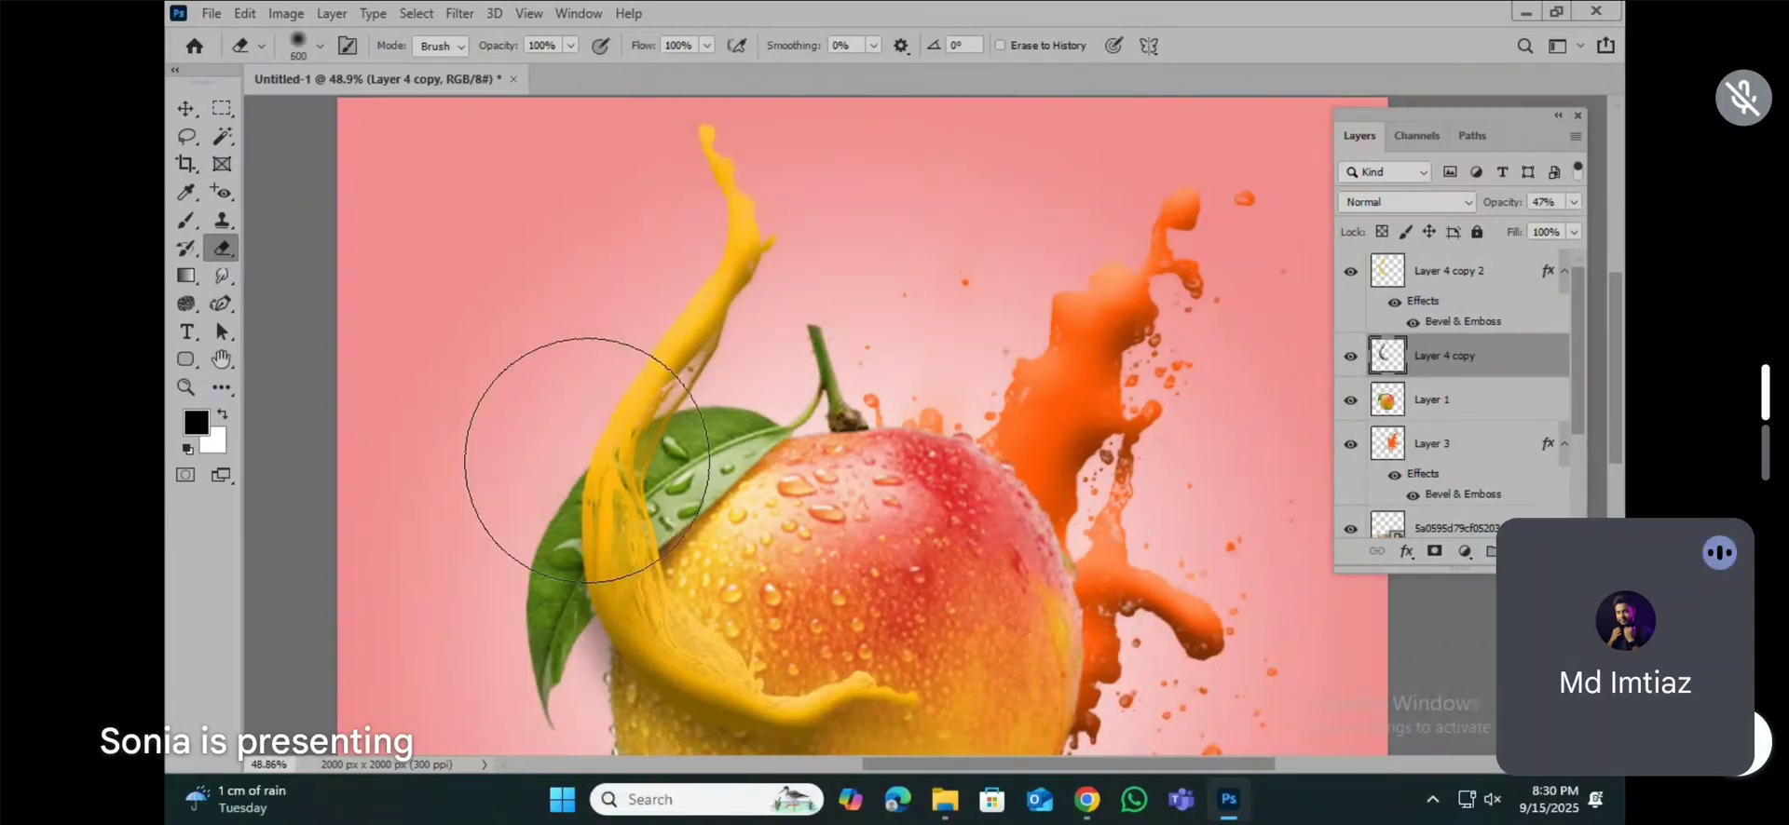
scroll(479, 443, down, 4)
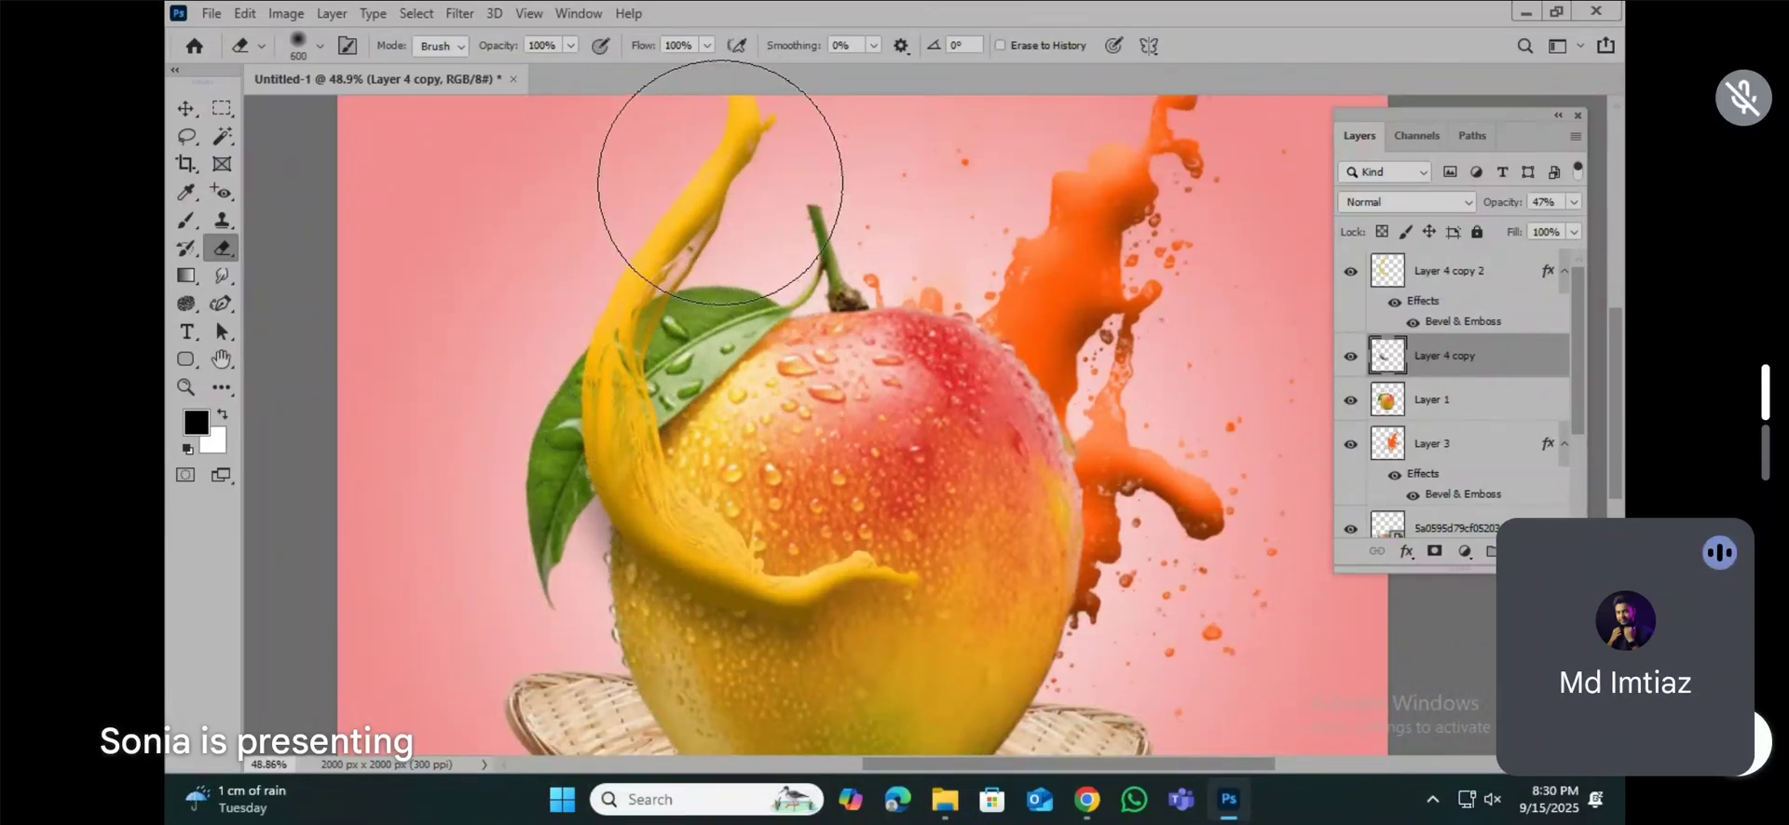
scroll(1077, 519, down, 5)
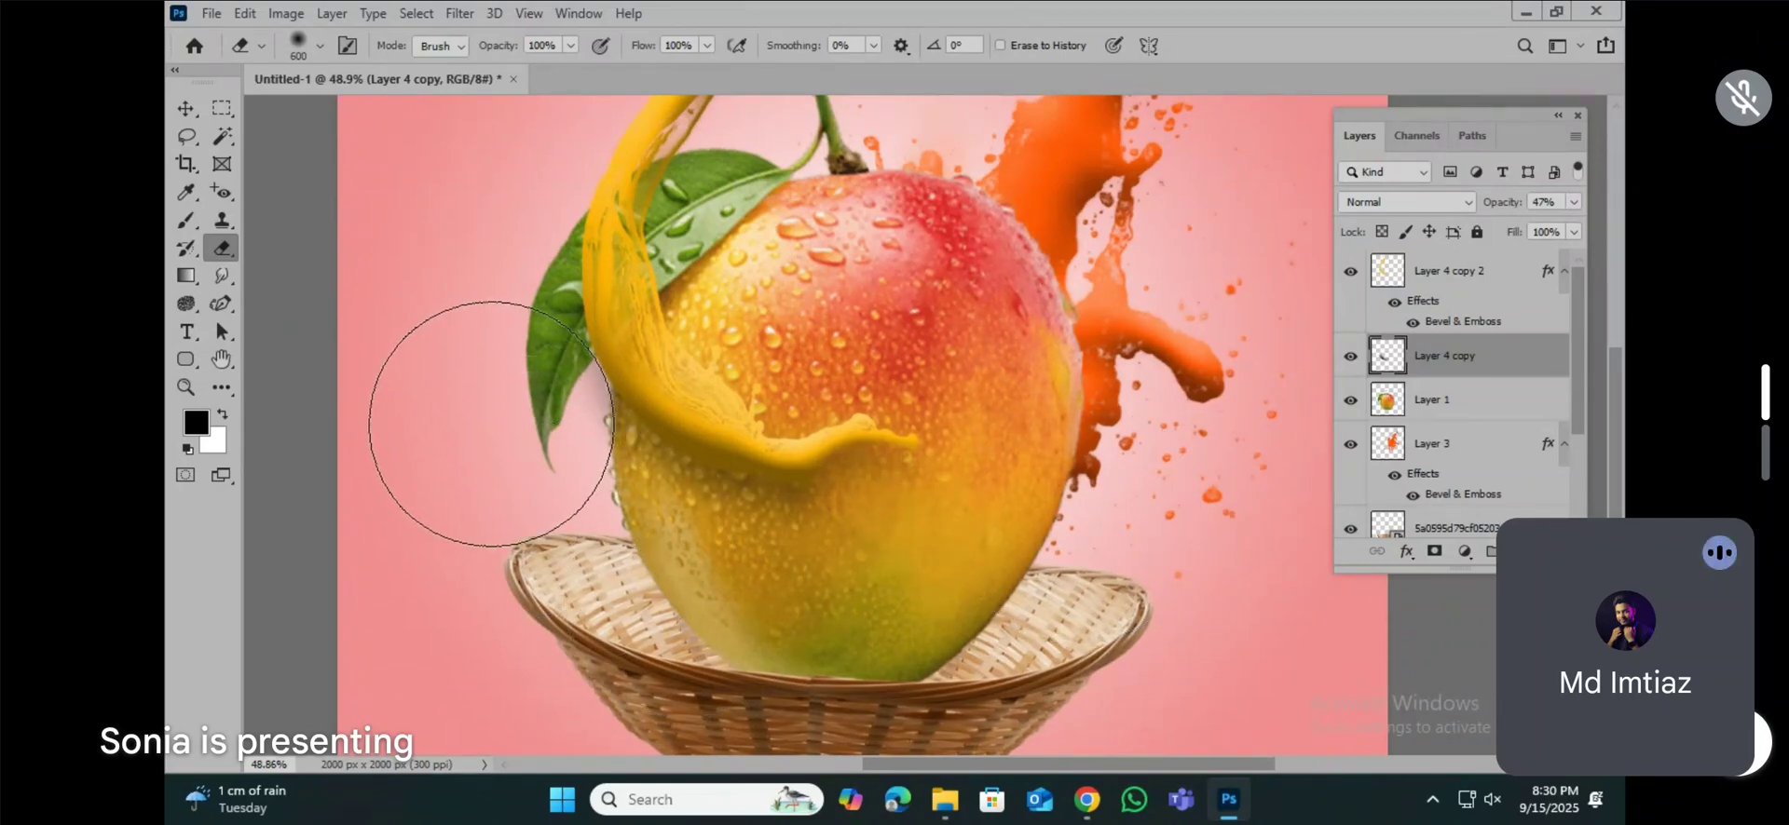
scroll(1313, 415, down, 4)
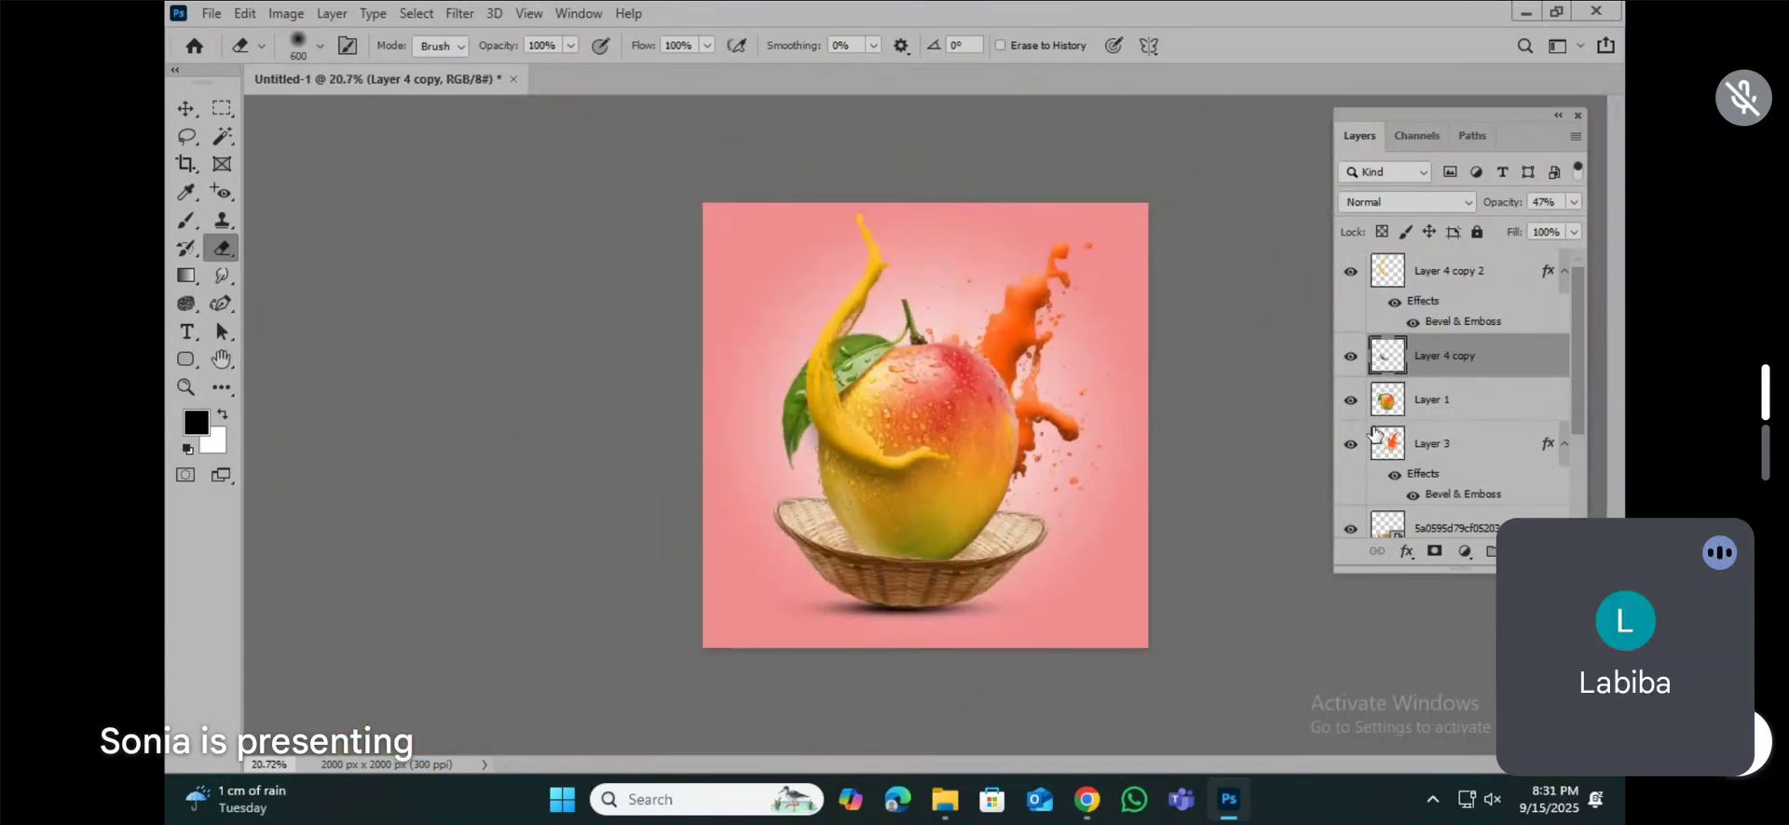
Step: Examine the whole composition at different magnifications to check the yellow splash and its shadow
click(186, 108)
scroll(966, 363, up, 2)
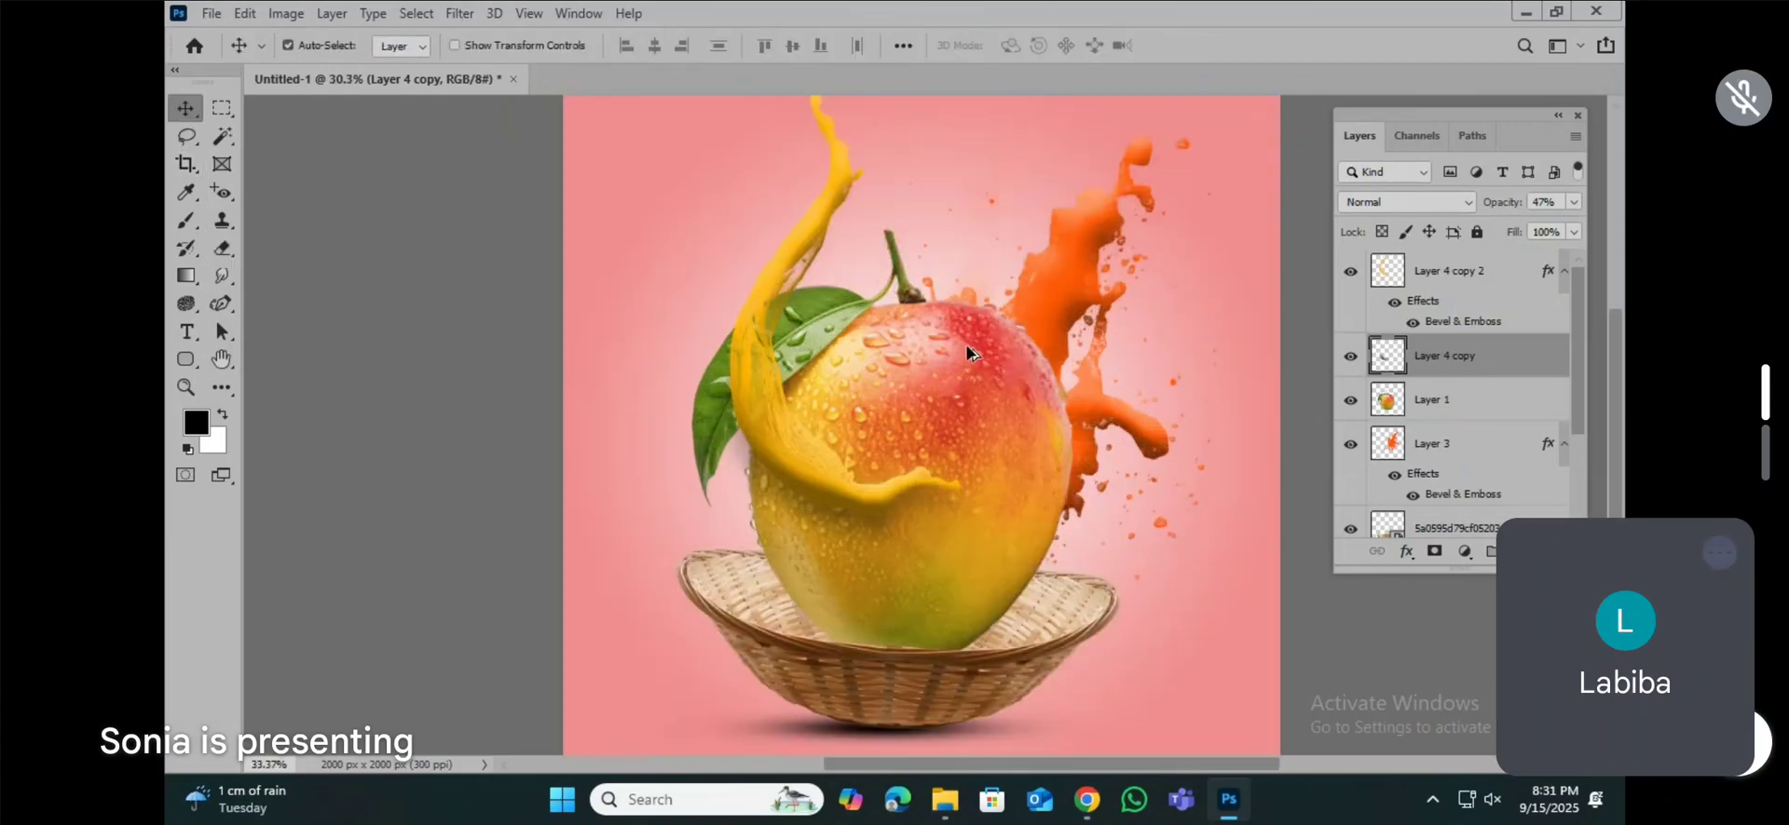
scroll(966, 363, down, 3)
scroll(966, 363, down, 1)
scroll(953, 468, up, 2)
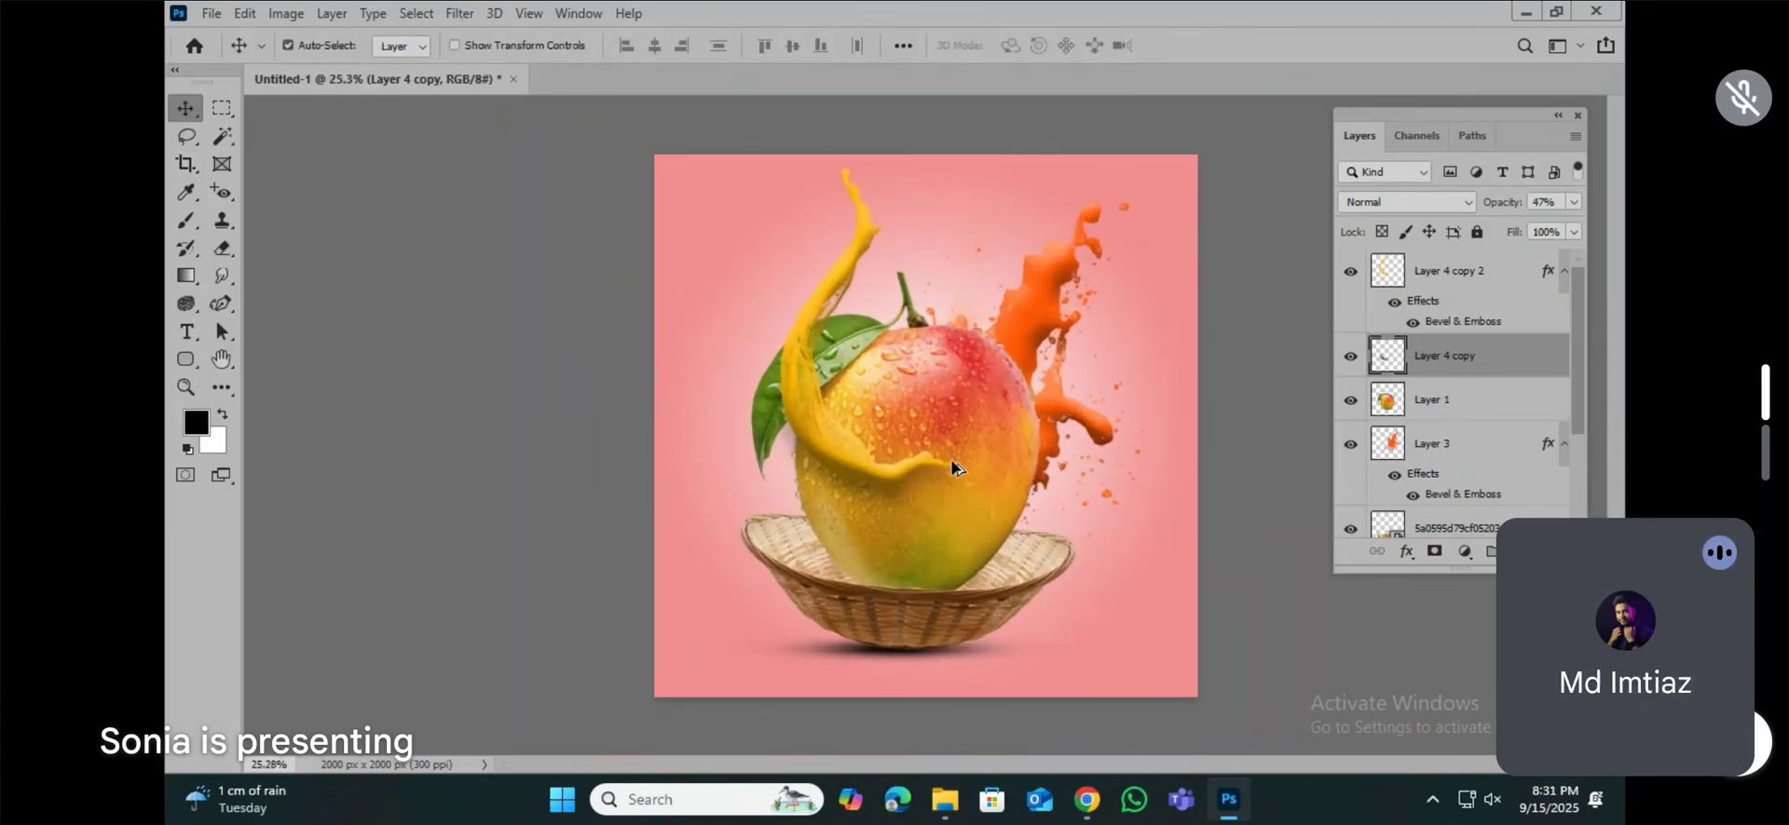
scroll(938, 371, up, 2)
scroll(915, 281, down, 3)
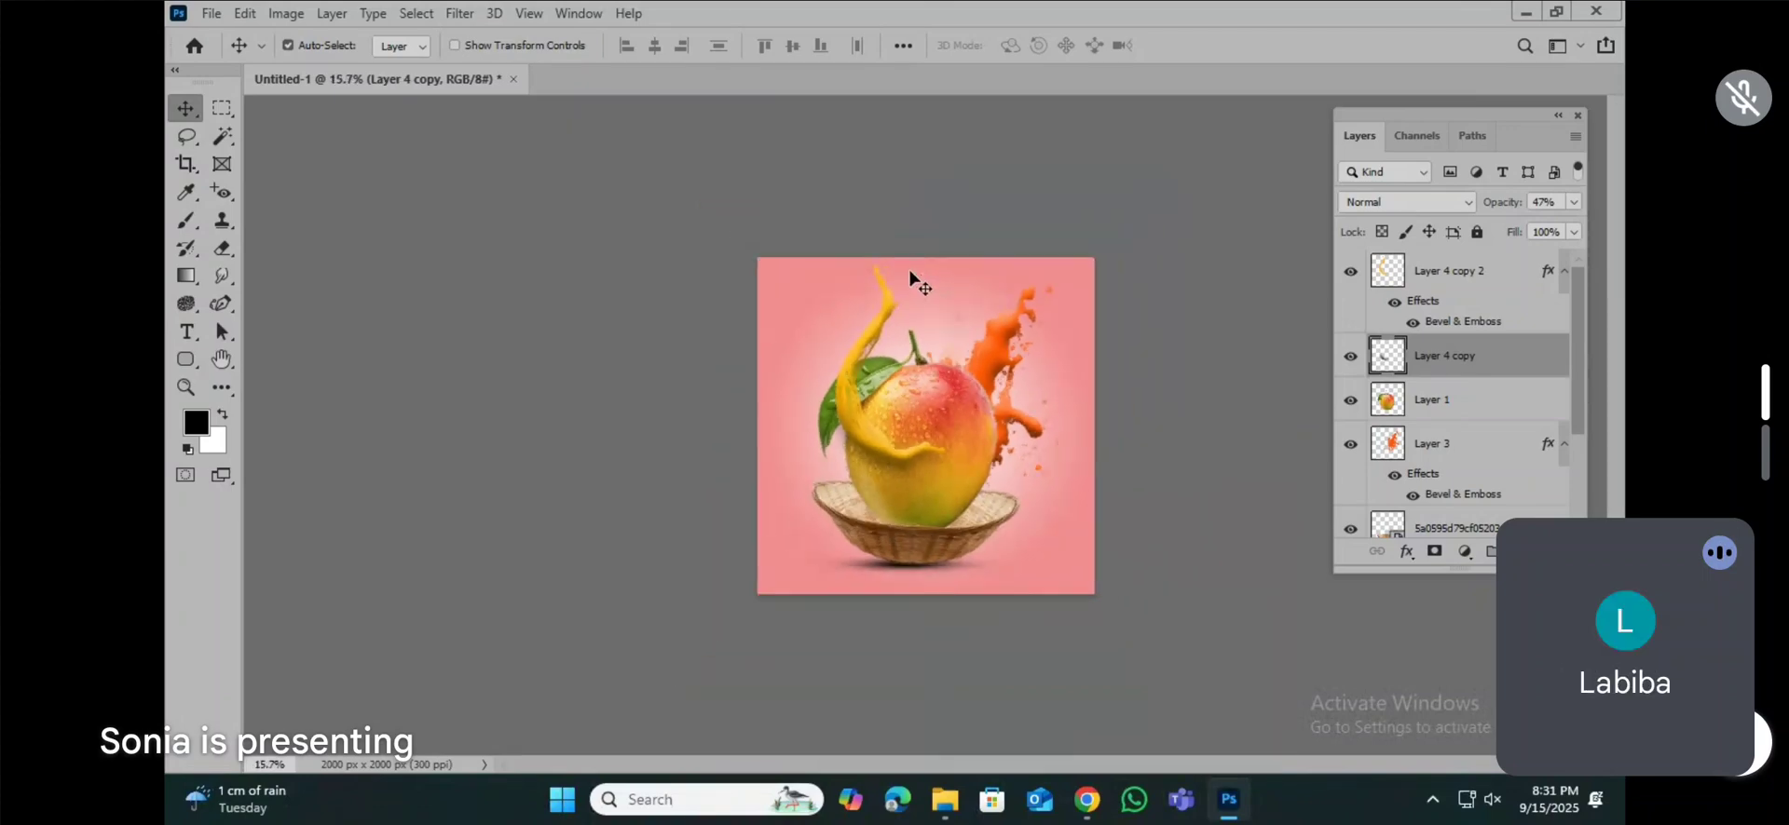
scroll(955, 518, up, 2)
scroll(969, 482, up, 1)
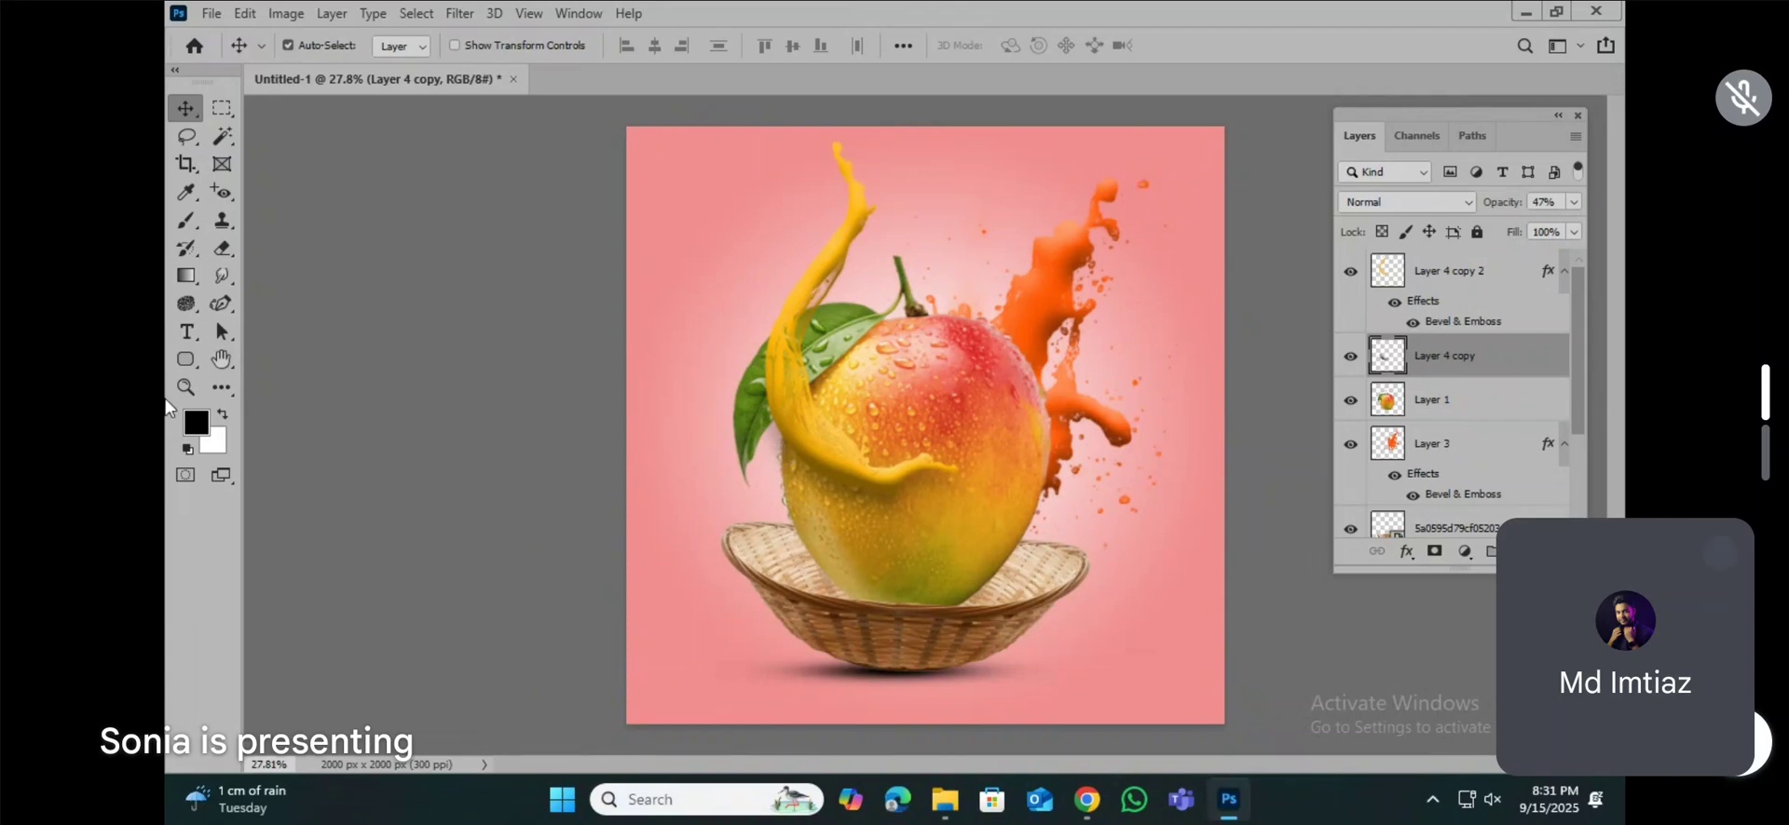
Step: Choose the Soft Round brush and set its hardness to 76%
click(187, 220)
click(320, 46)
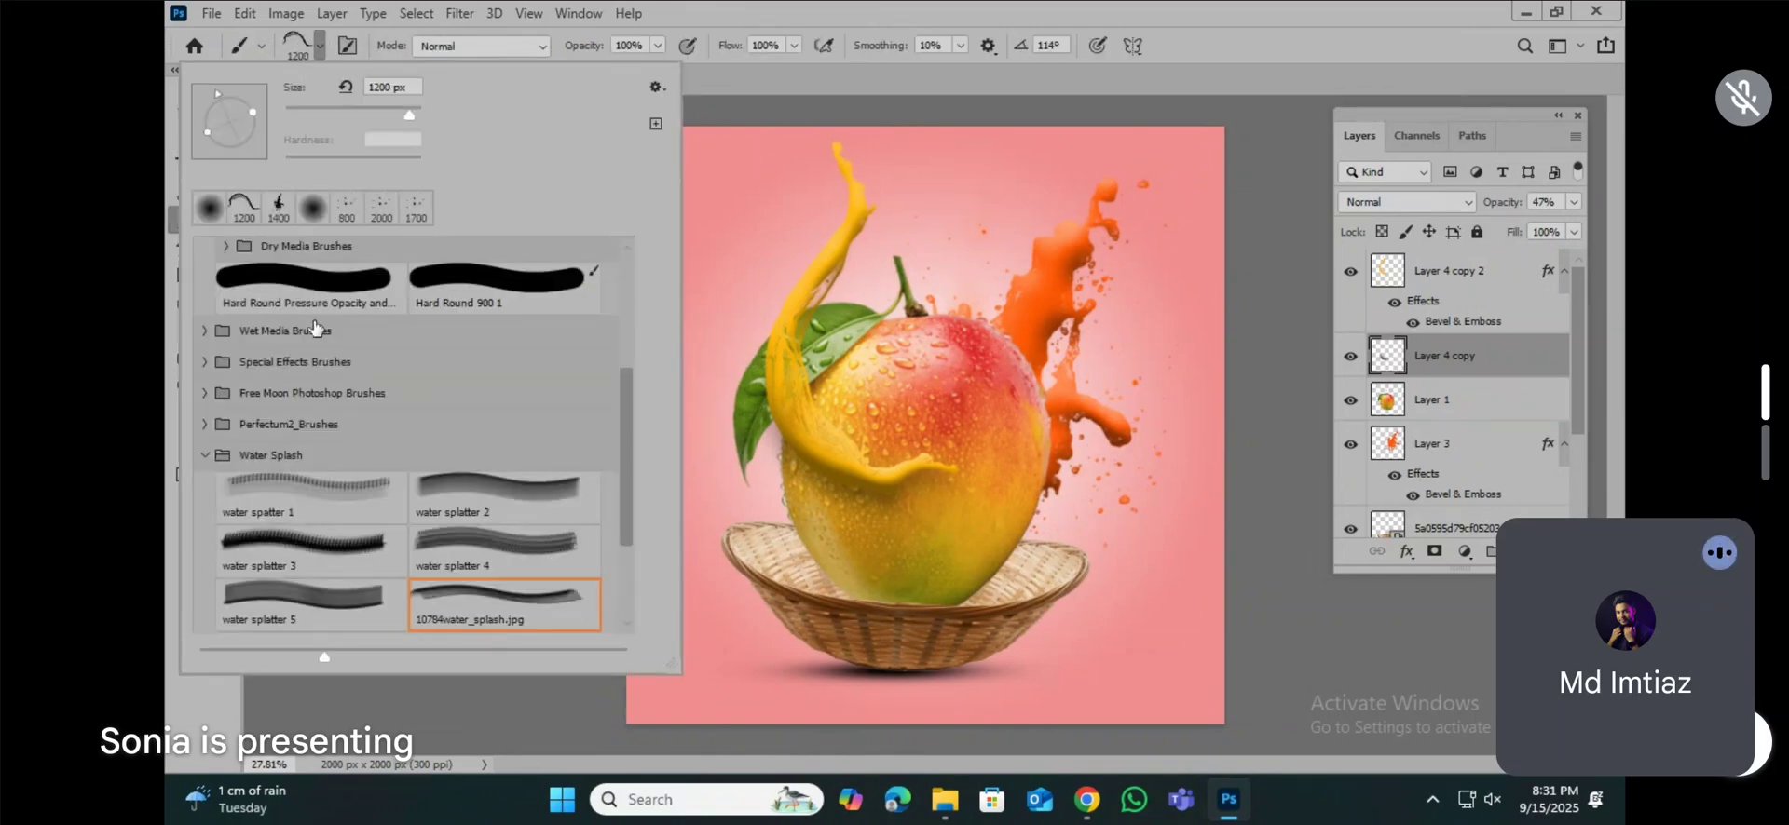
scroll(330, 324, up, 5)
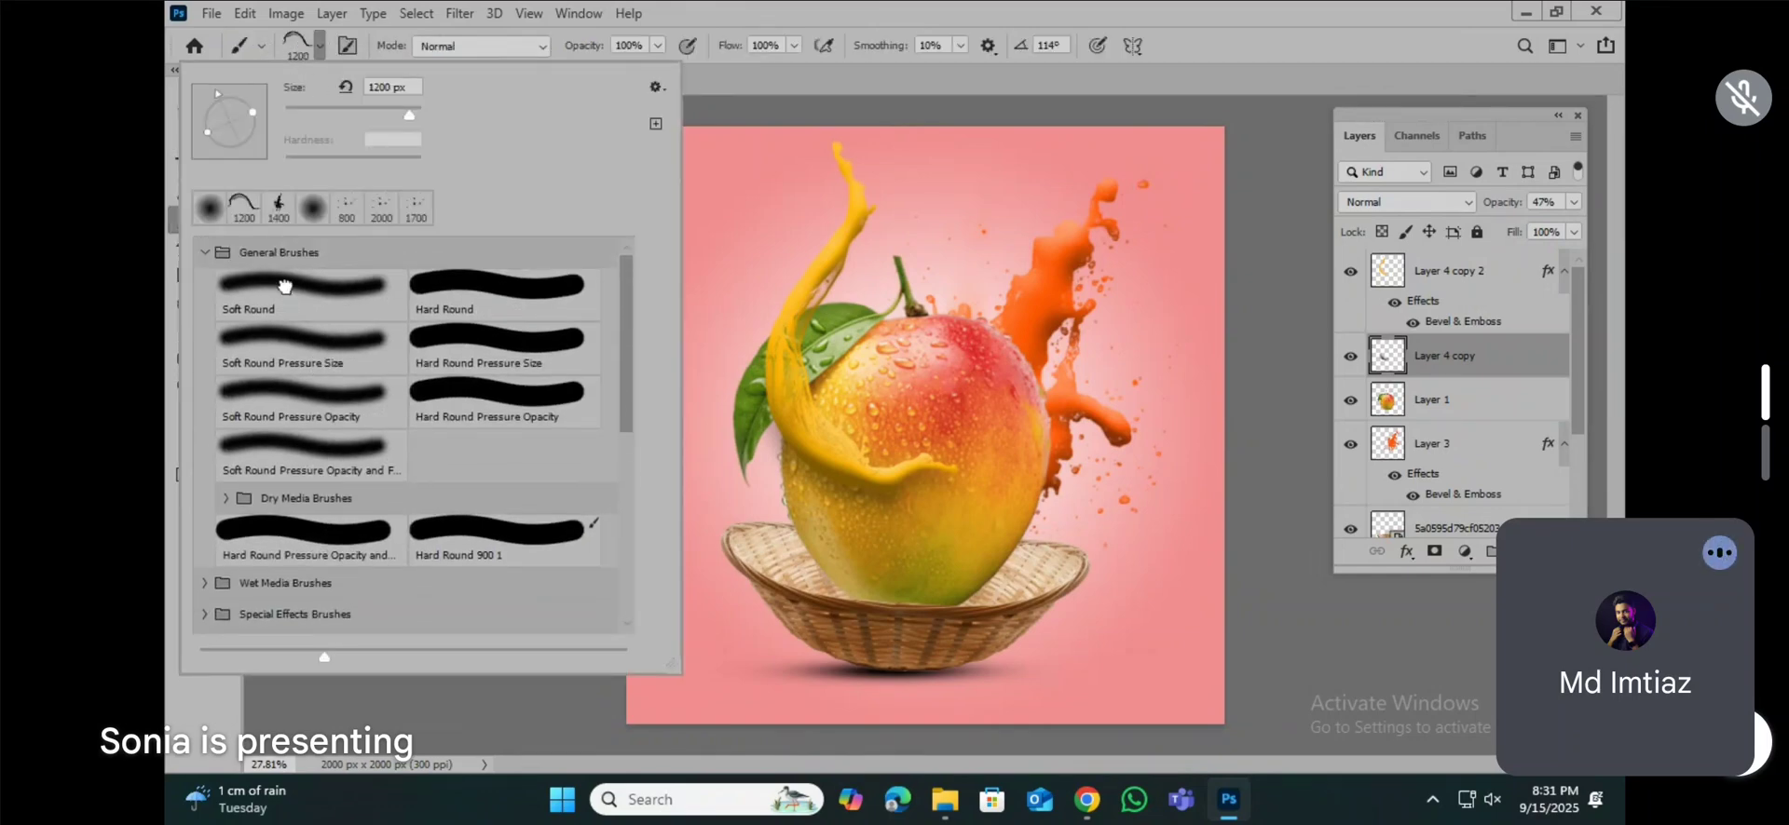
click(291, 296)
drag(285, 162, 390, 160)
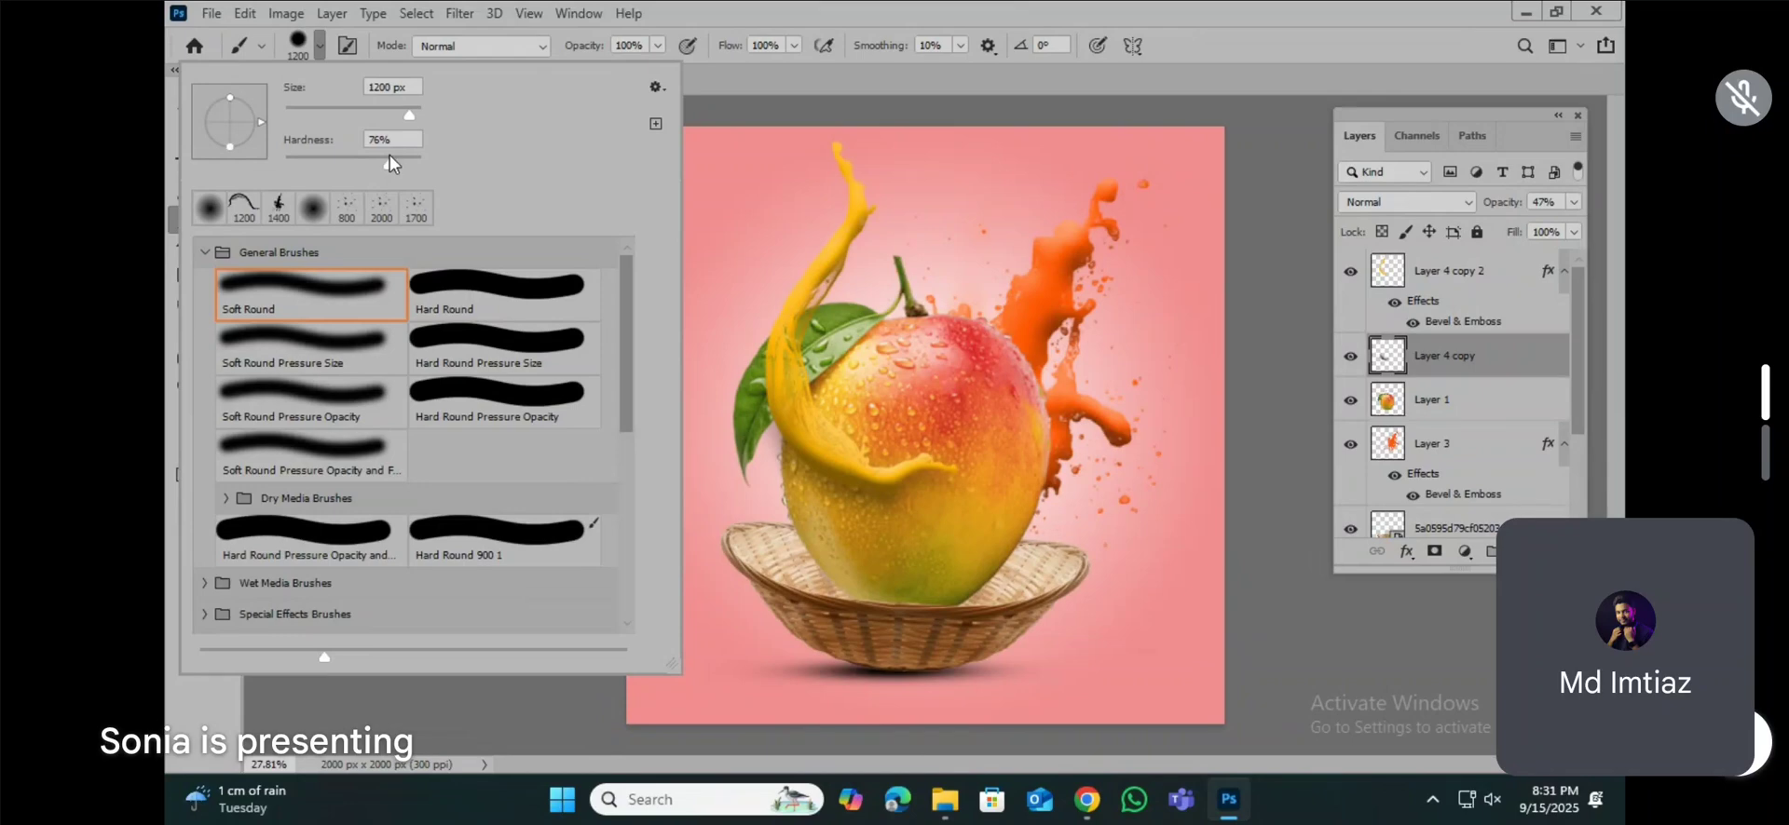
click(894, 59)
Step: Add a new empty layer above Layer 4 copy 2 and reduce the brush size
click(1449, 271)
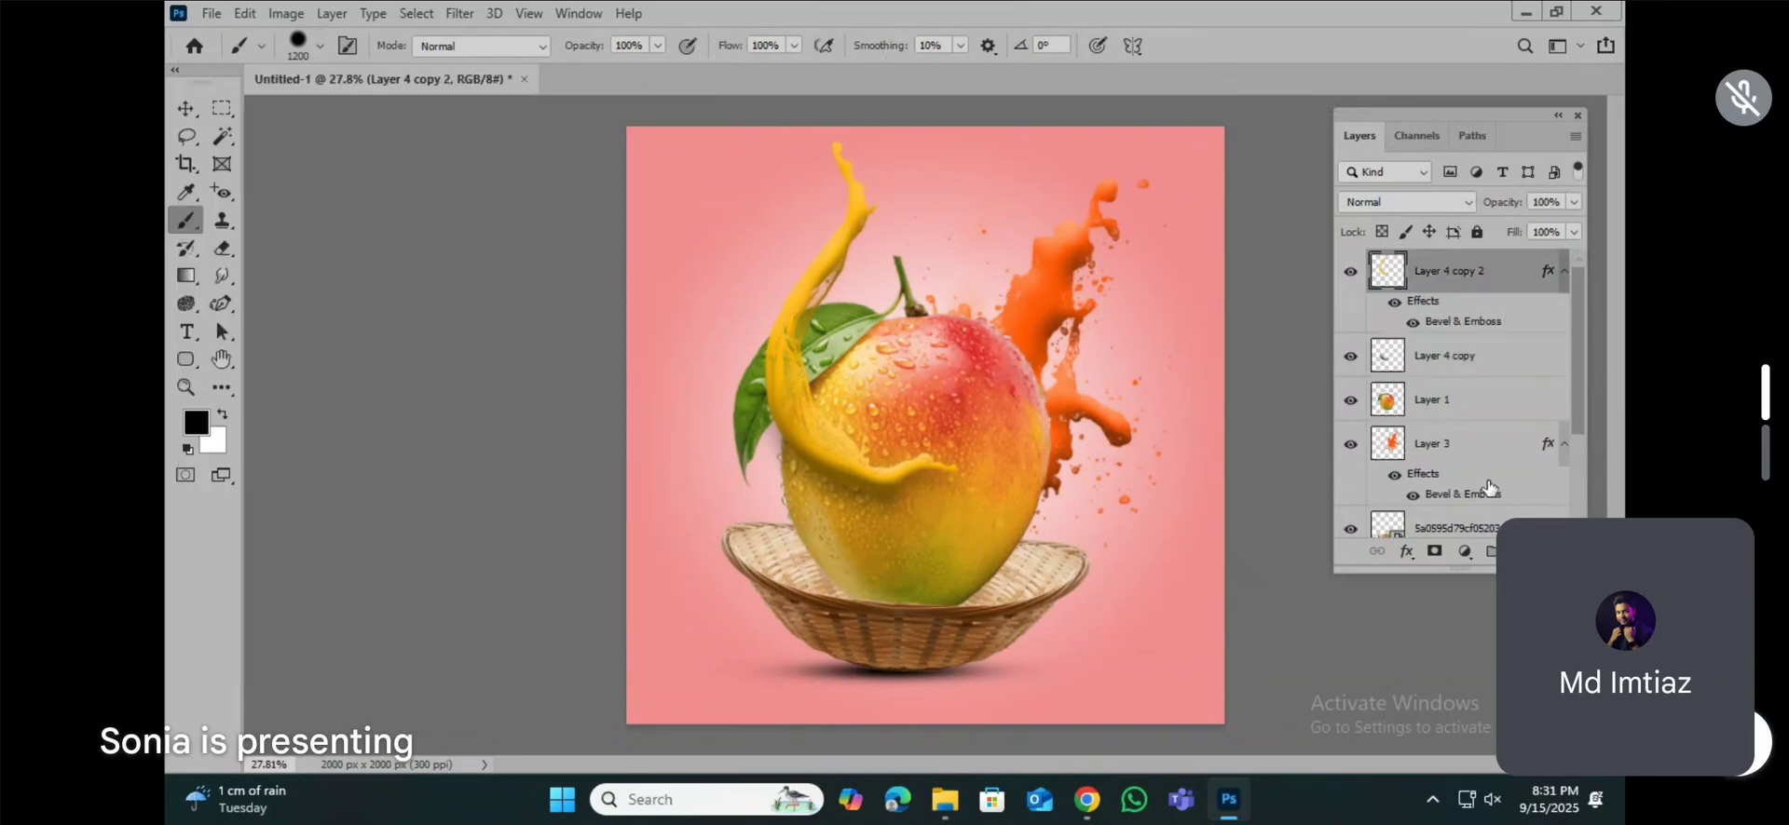
key(ctrl+shift+alt+n)
key(bracketleft)
key(bracketleft)
key(bracketleft)
key(bracketleft)
key(bracketleft)
key(bracketleft)
key(bracketleft)
key(bracketleft)
key(bracketleft)
key(bracketleft)
key(bracketleft)
key(bracketleft)
key(bracketleft)
key(bracketleft)
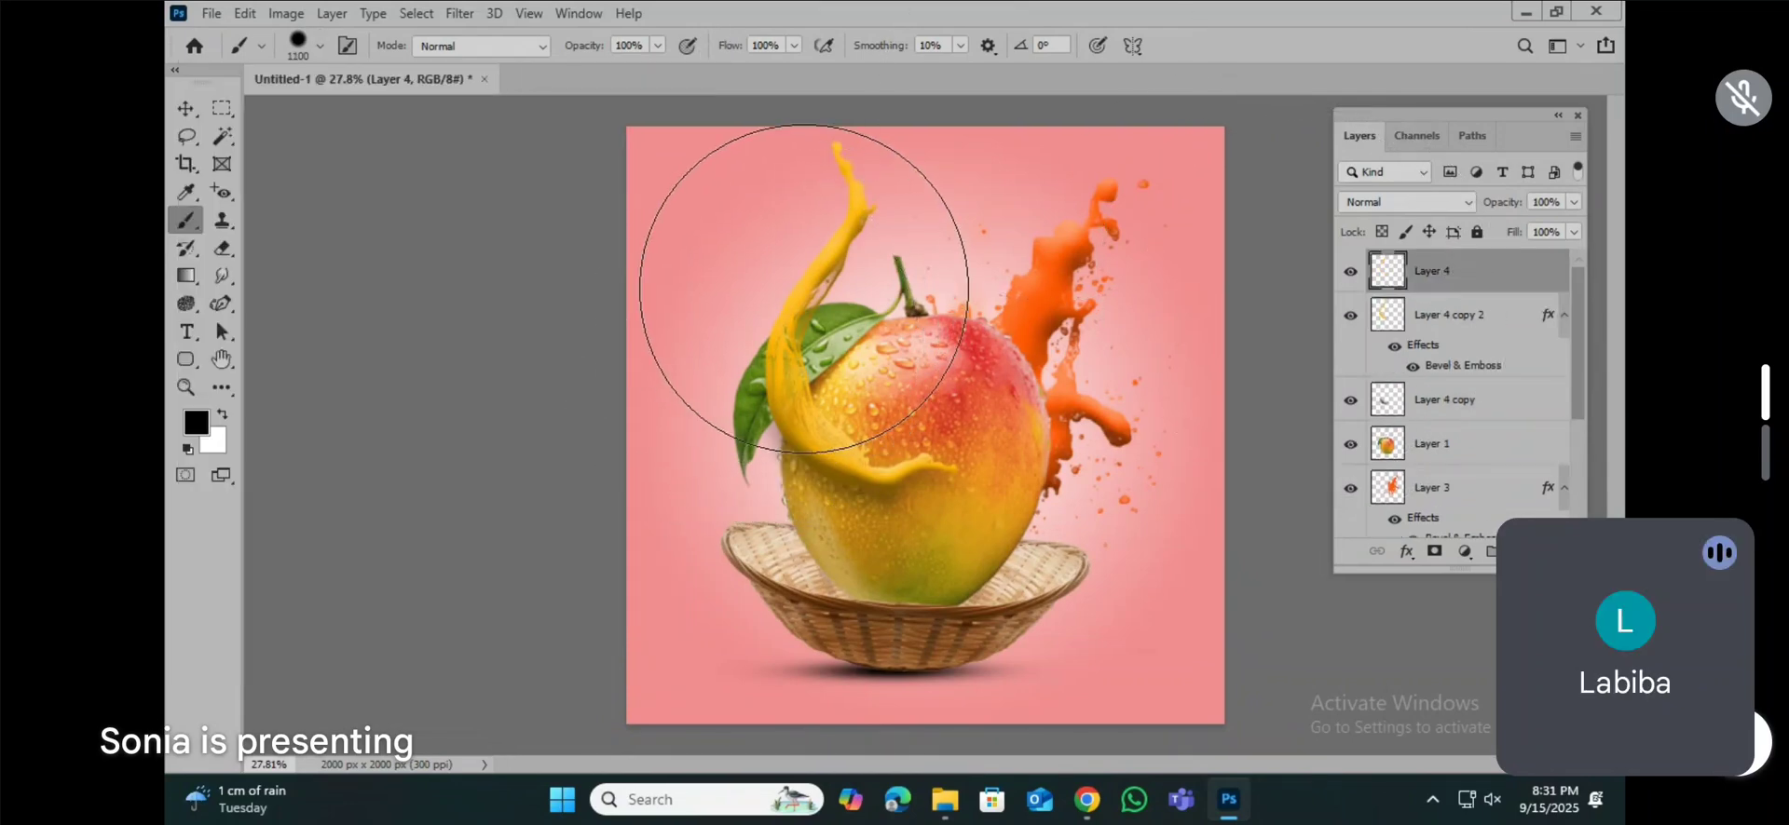
Step: Set the foreground colour to dark red #9e0000
click(197, 424)
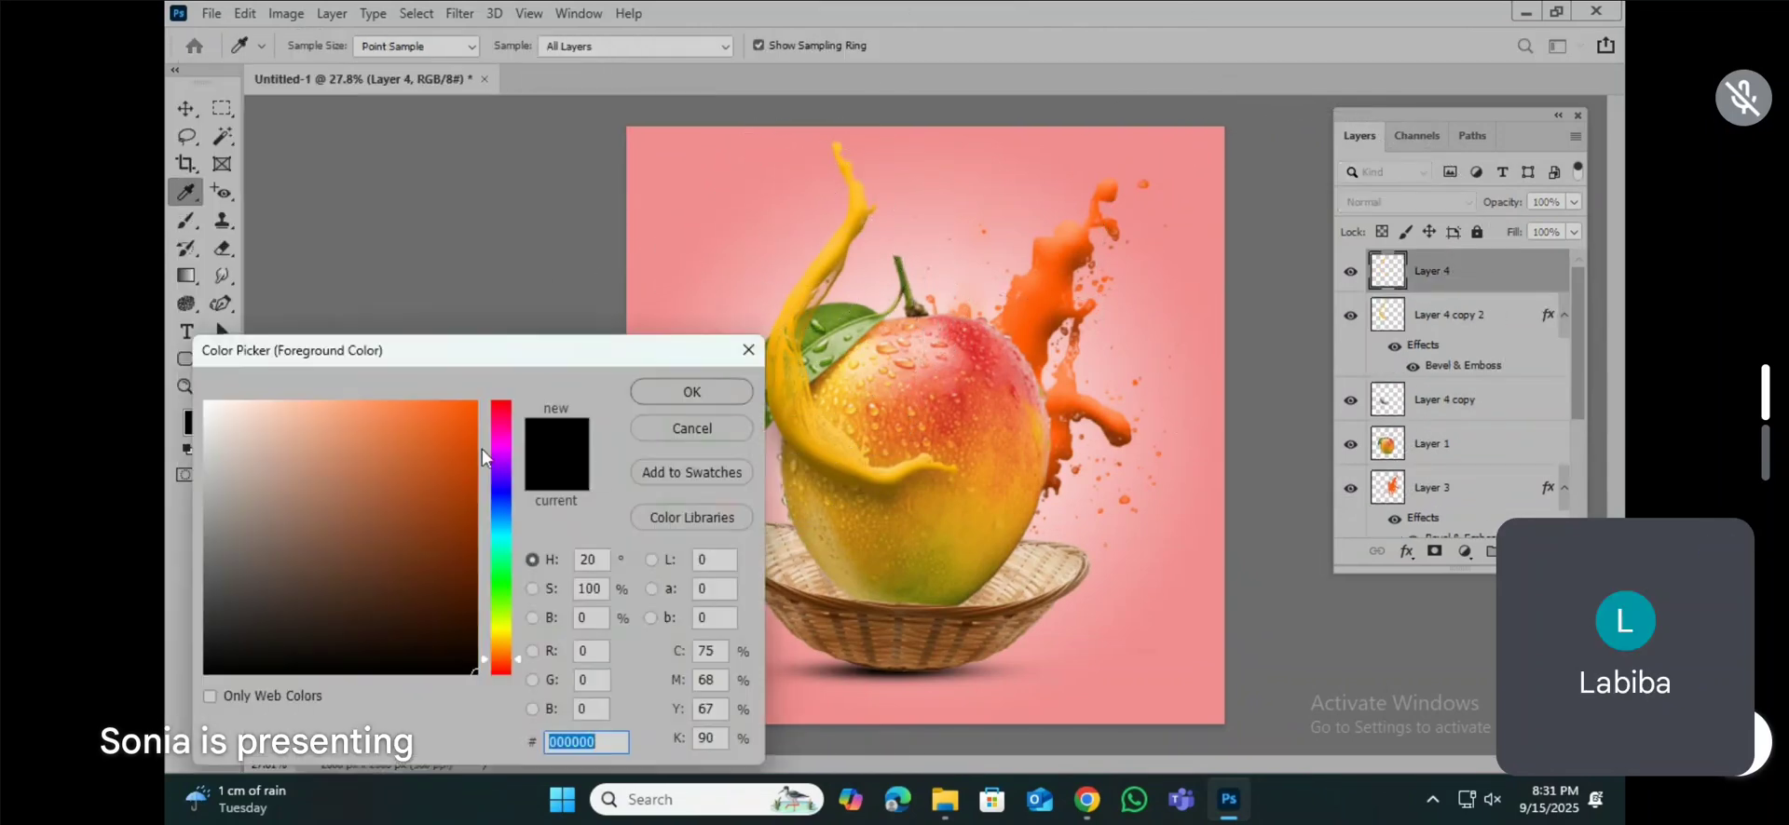
drag(469, 404, 470, 385)
click(503, 386)
click(447, 486)
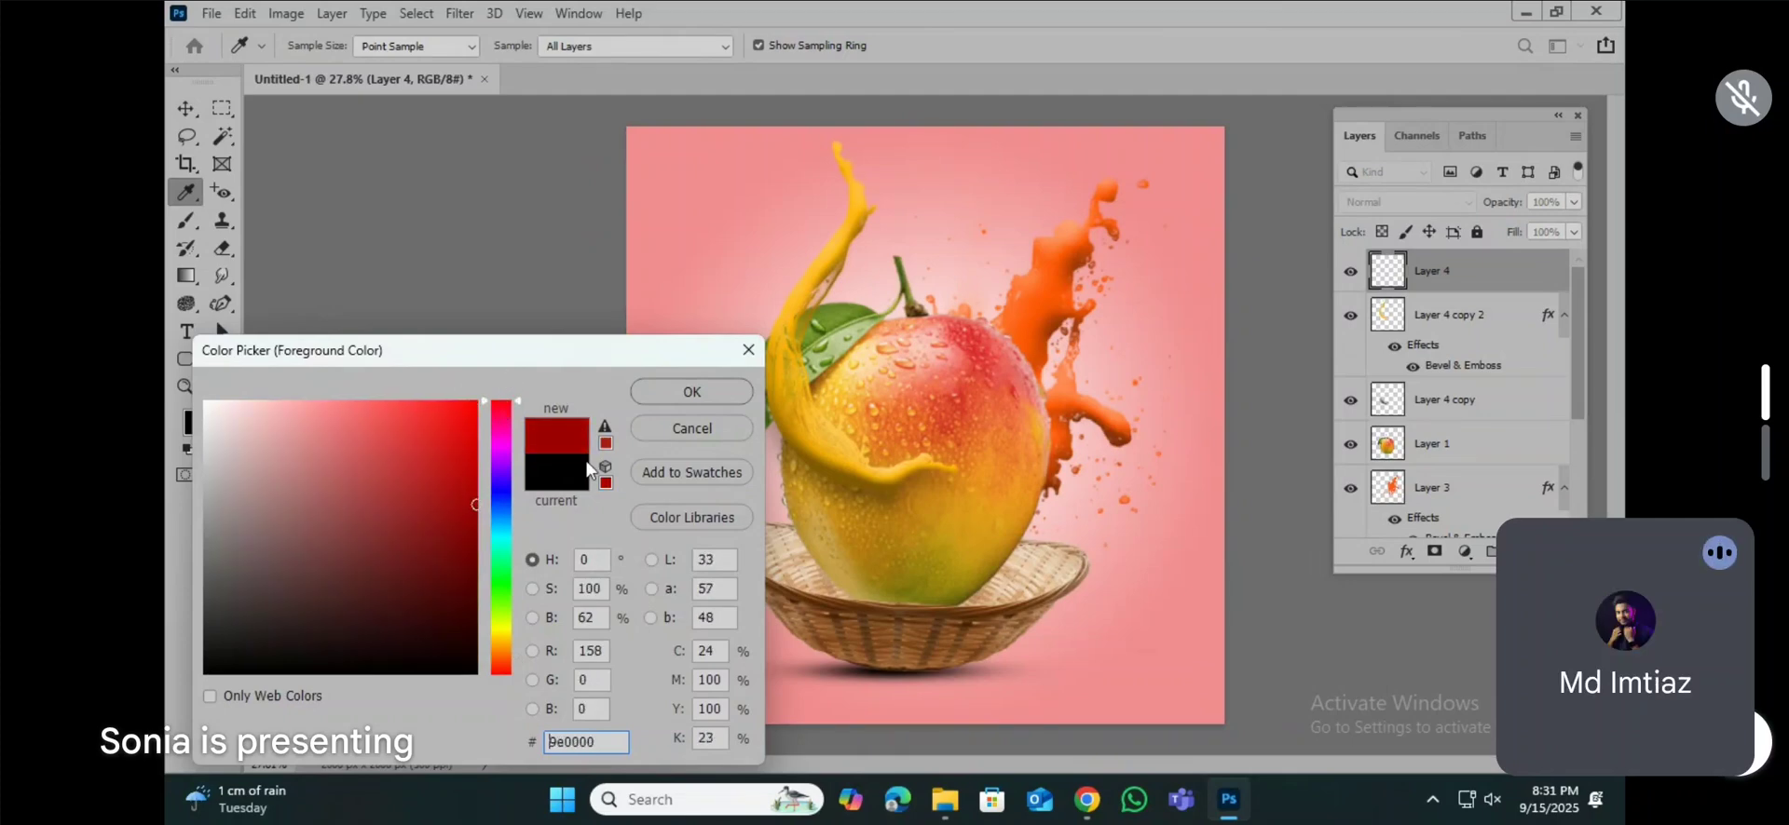
click(691, 392)
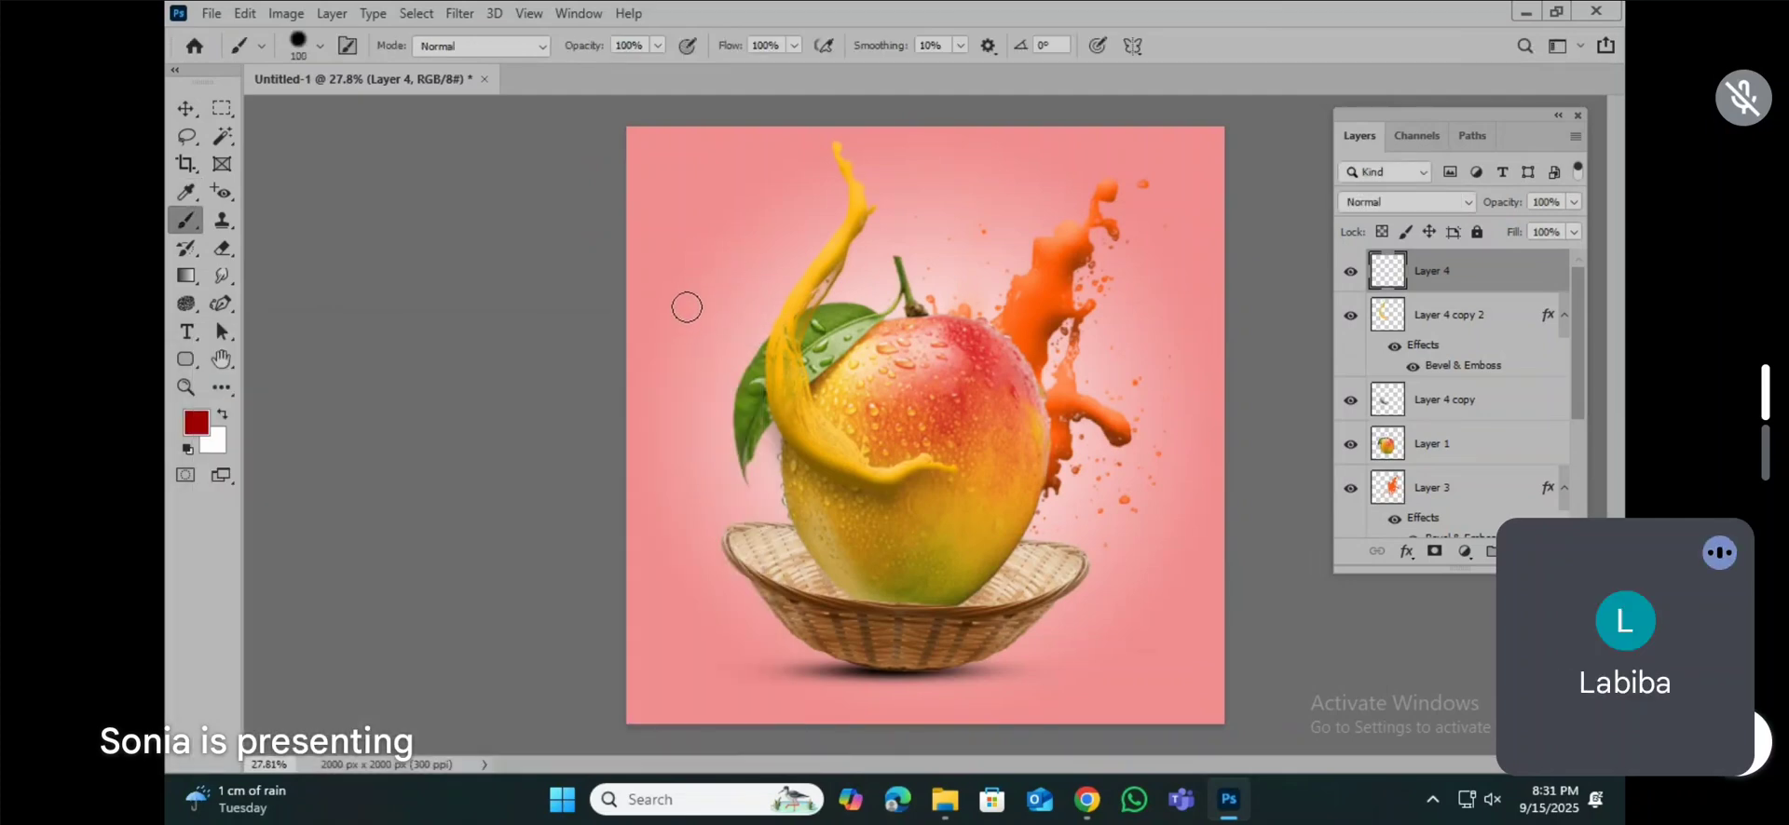
Step: Hand-letter the word "Mango" in dark red across the upper part of the design on Layer 4 with a 70 px brush
key(bracketleft)
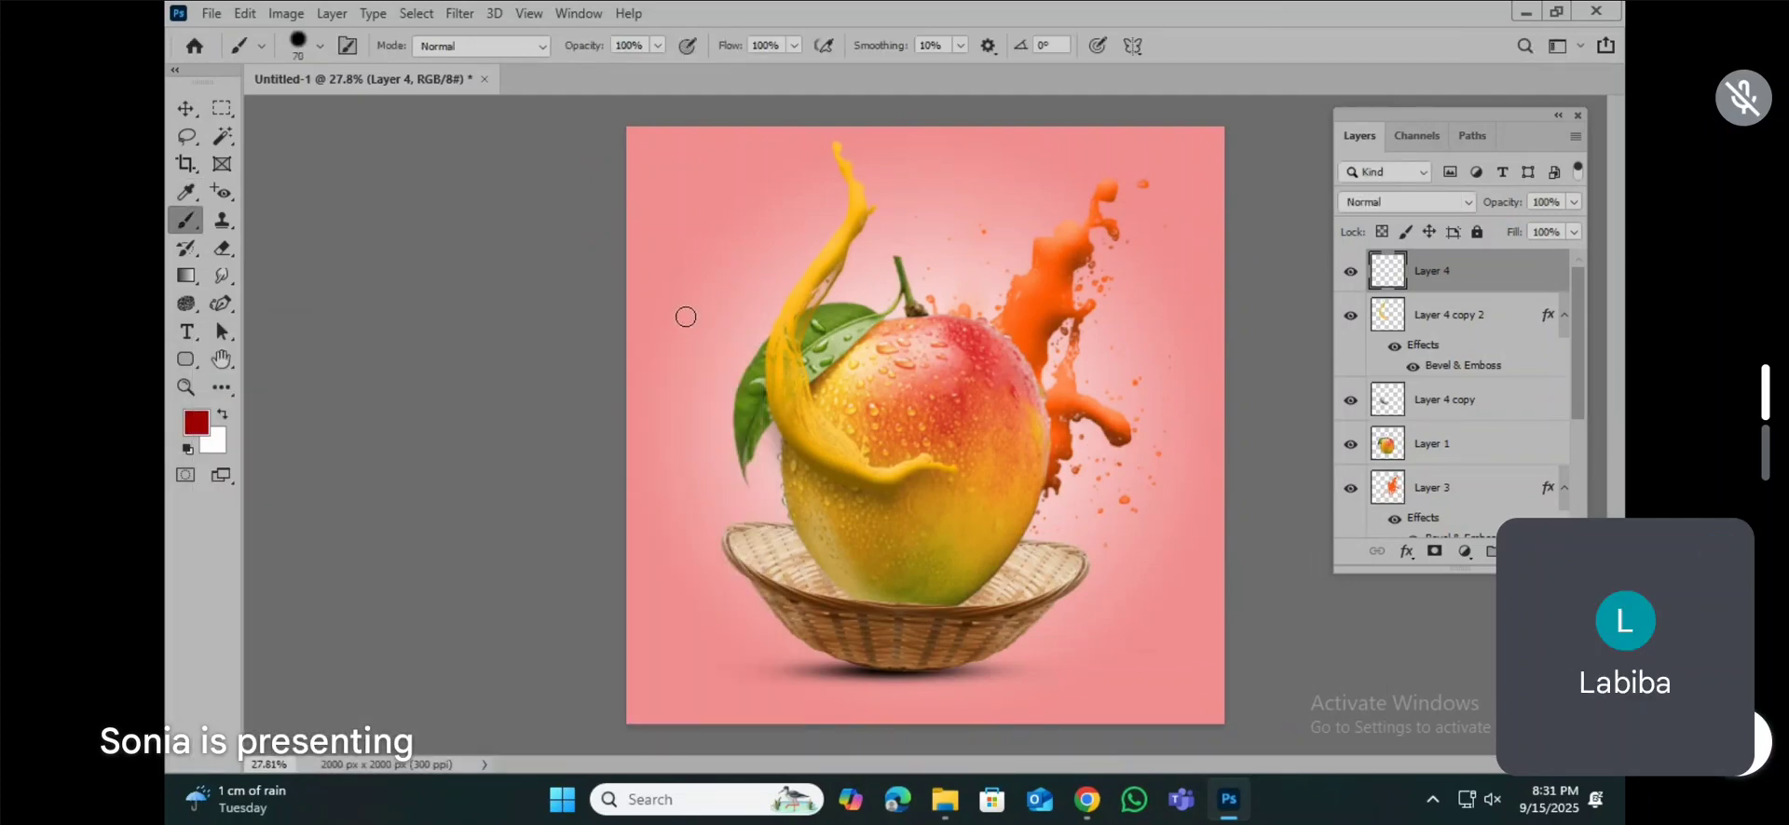
mouse_move(681, 323)
mouse_down()
mouse_move(714, 198)
mouse_move(742, 274)
mouse_move(796, 197)
mouse_move(806, 352)
mouse_up()
mouse_move(832, 257)
mouse_down()
mouse_move(810, 322)
mouse_move(834, 334)
mouse_move(860, 307)
mouse_move(854, 258)
mouse_move(902, 338)
mouse_up()
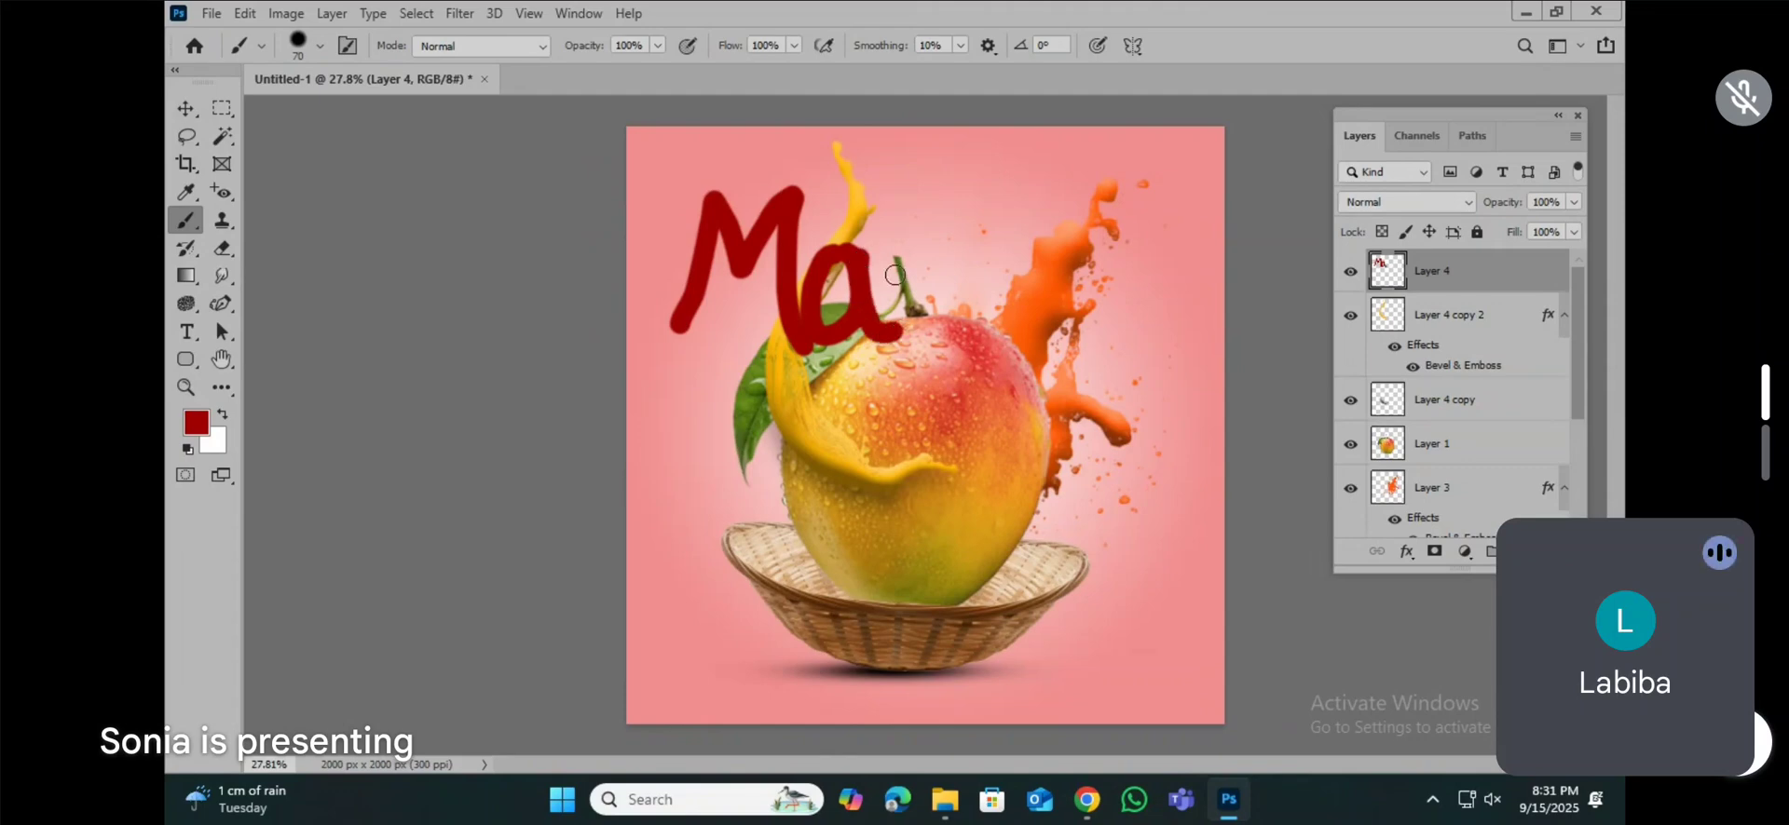
mouse_move(885, 261)
mouse_down()
mouse_move(920, 337)
mouse_move(921, 256)
mouse_move(954, 244)
mouse_move(977, 330)
mouse_up()
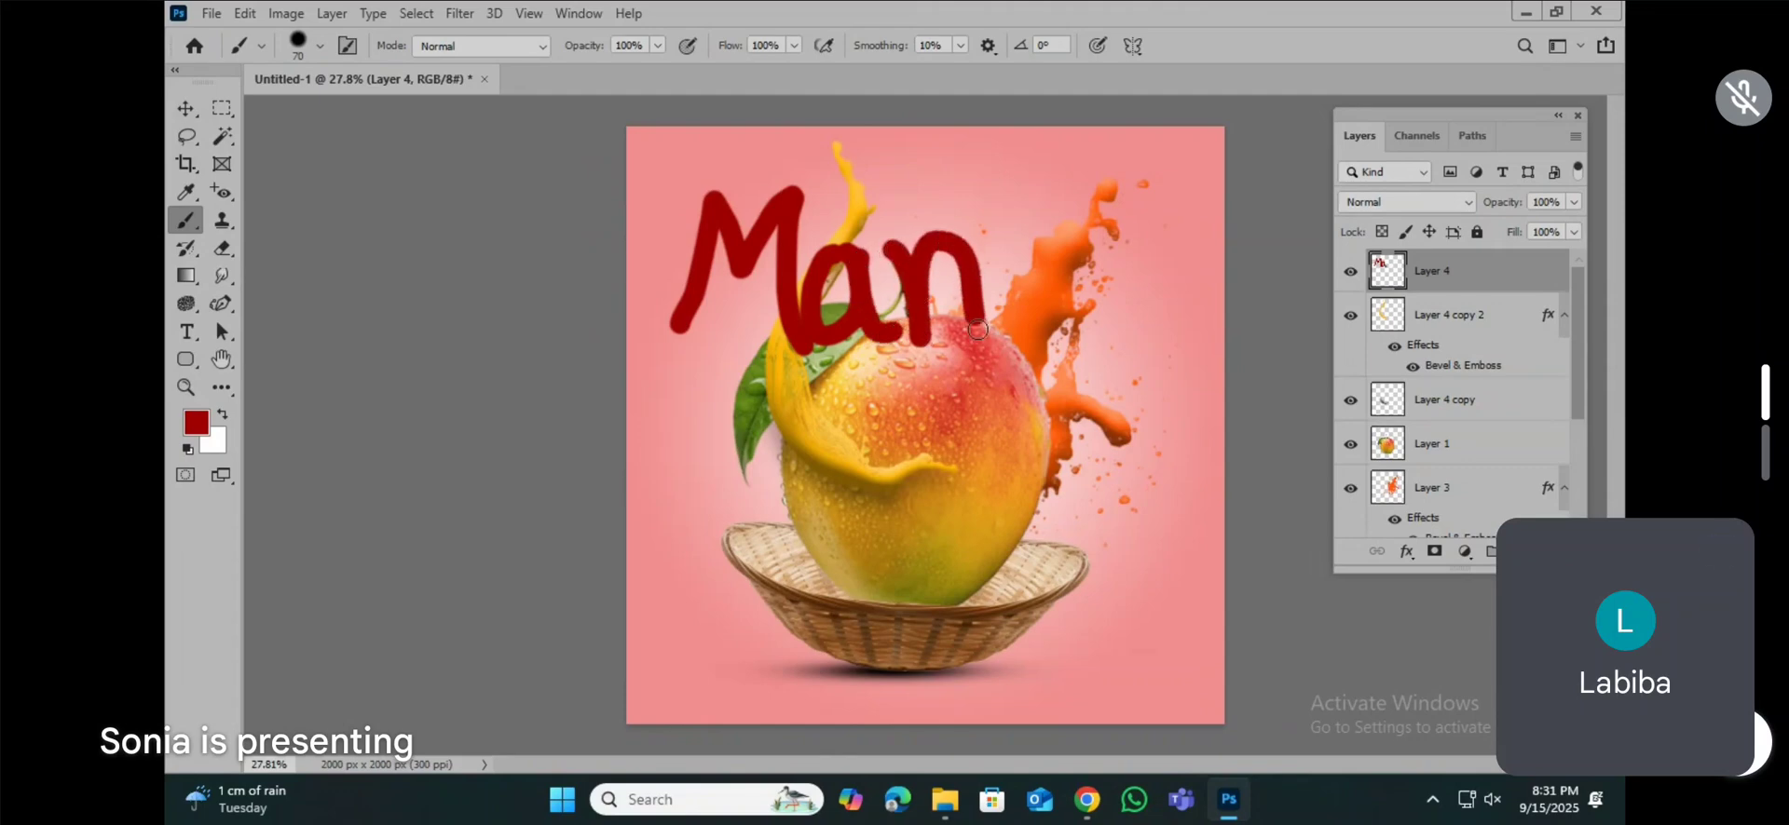
mouse_move(1006, 258)
mouse_down()
mouse_move(986, 300)
mouse_move(1050, 291)
mouse_move(1029, 274)
mouse_move(1041, 401)
mouse_move(974, 420)
mouse_move(1025, 362)
mouse_up()
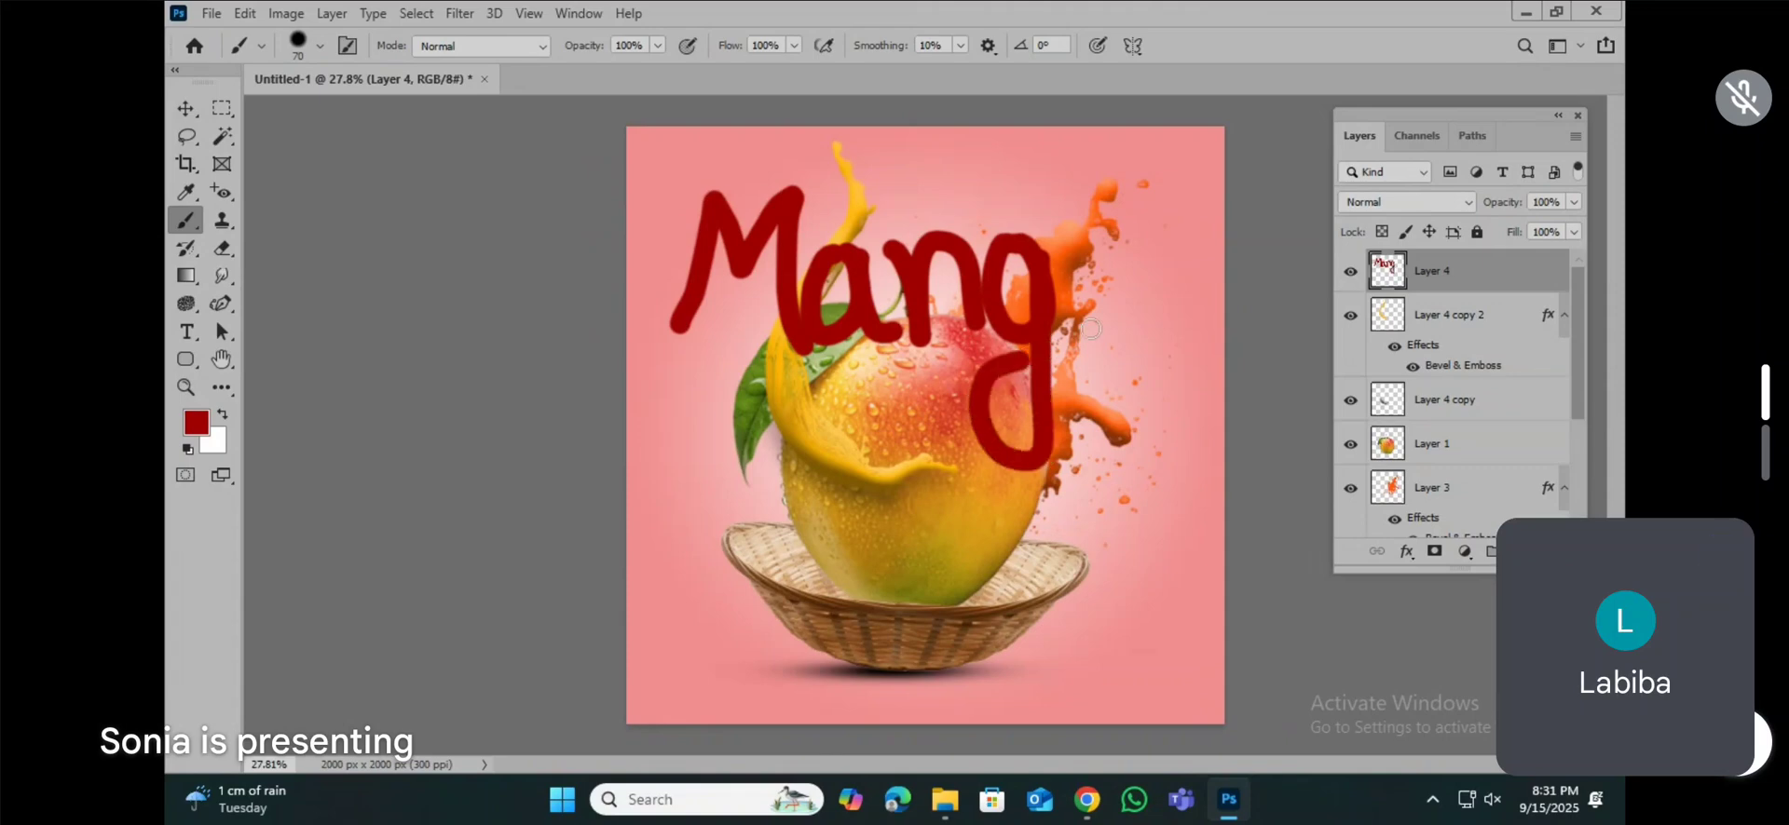
mouse_move(1088, 237)
mouse_down()
mouse_move(1066, 284)
mouse_move(1127, 322)
mouse_move(1097, 227)
mouse_move(1062, 272)
mouse_move(1088, 319)
mouse_move(1130, 279)
mouse_move(1095, 233)
mouse_move(1054, 289)
mouse_up()
key(ctrl+z)
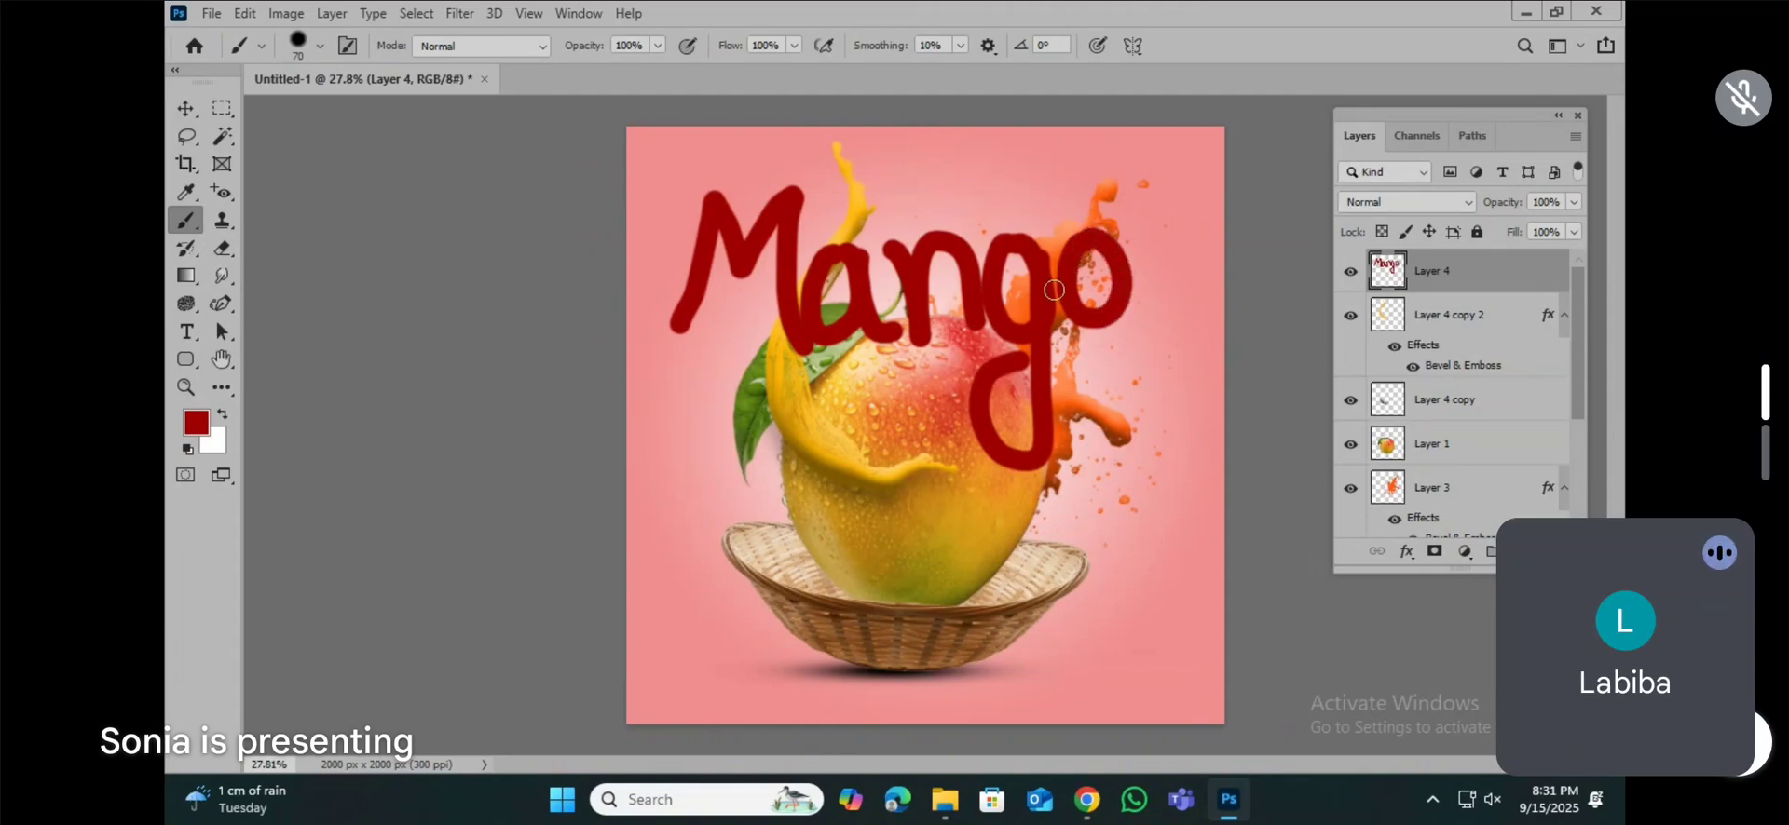
Step: Scale the hand-lettered "Mango" down and move it to the top of the design, between the yellow and orange splashes
key(ctrl+t)
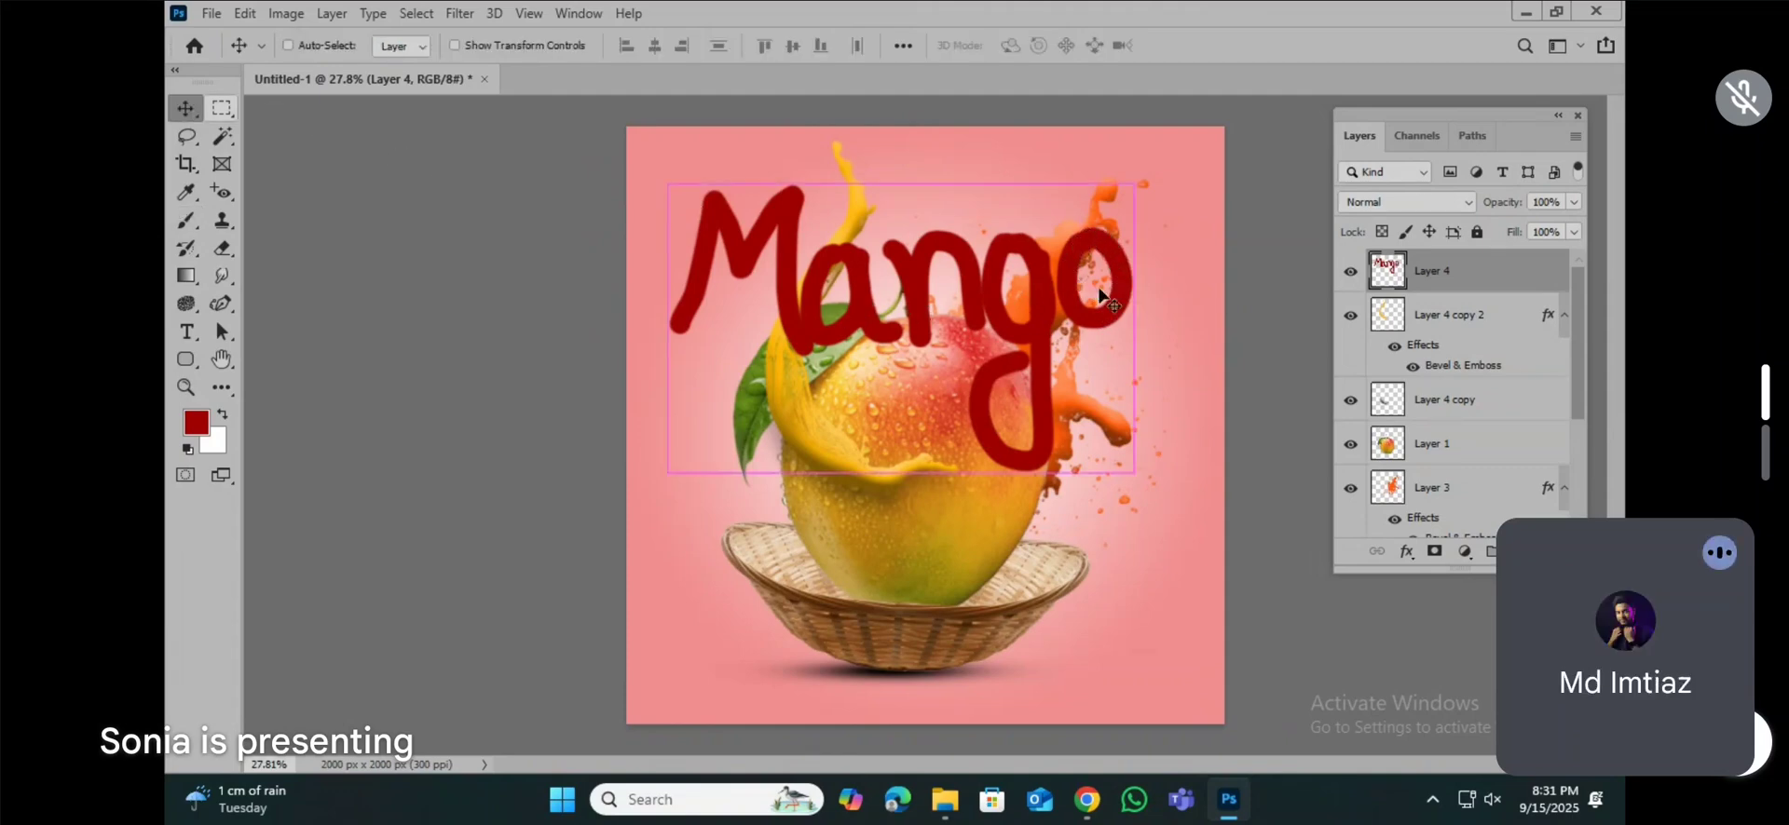
drag(1125, 473, 900, 321)
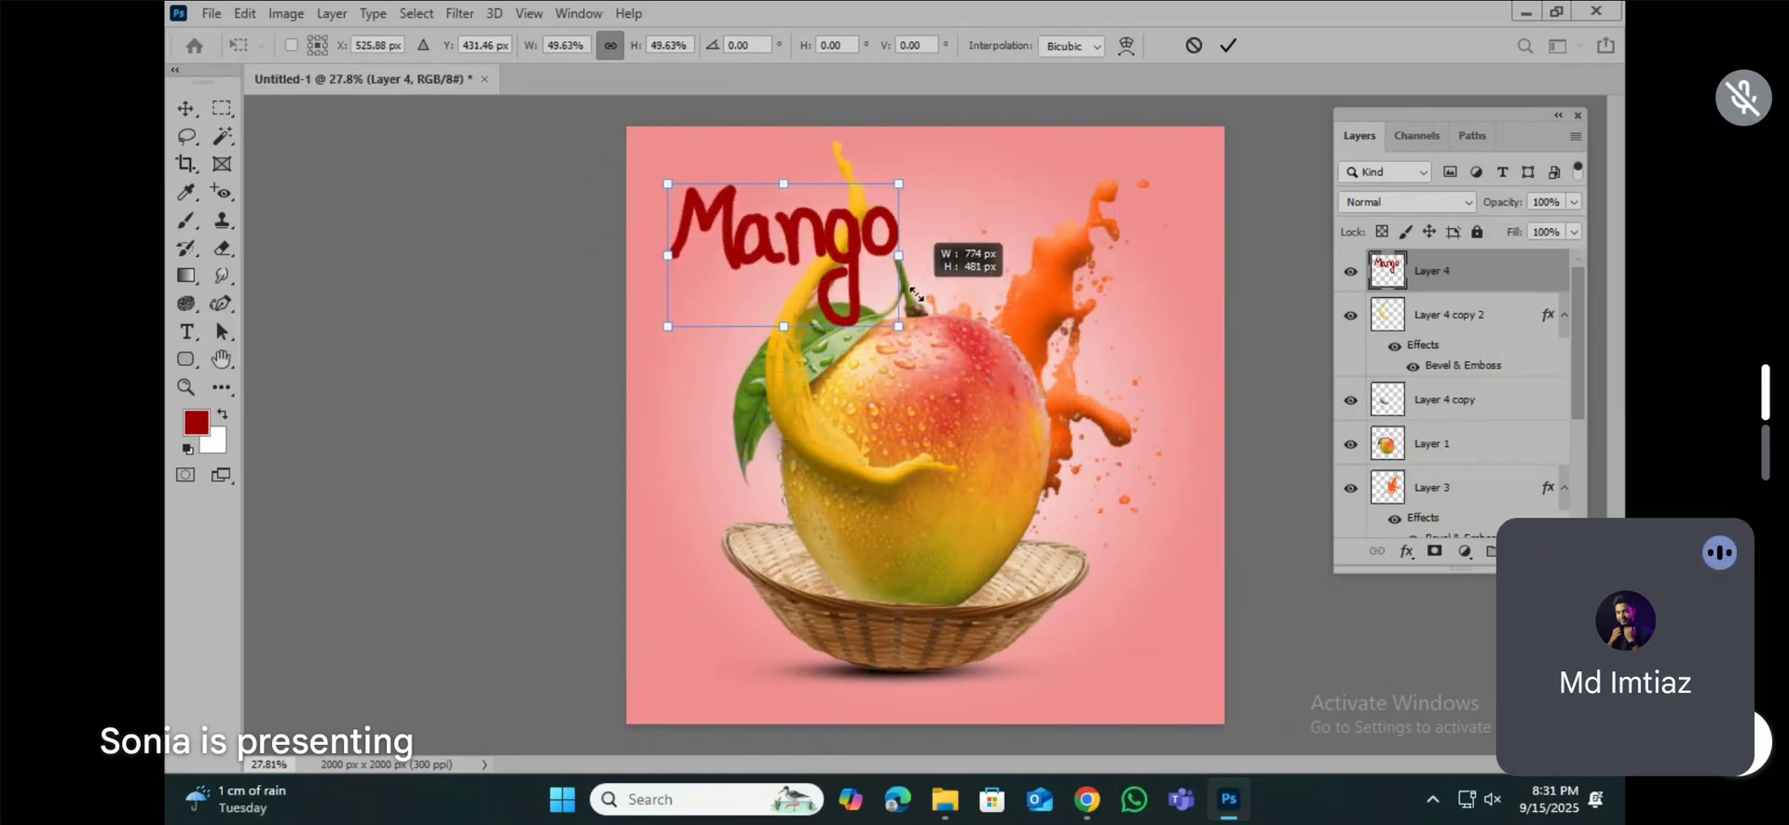
drag(807, 273, 983, 250)
drag(811, 240, 824, 241)
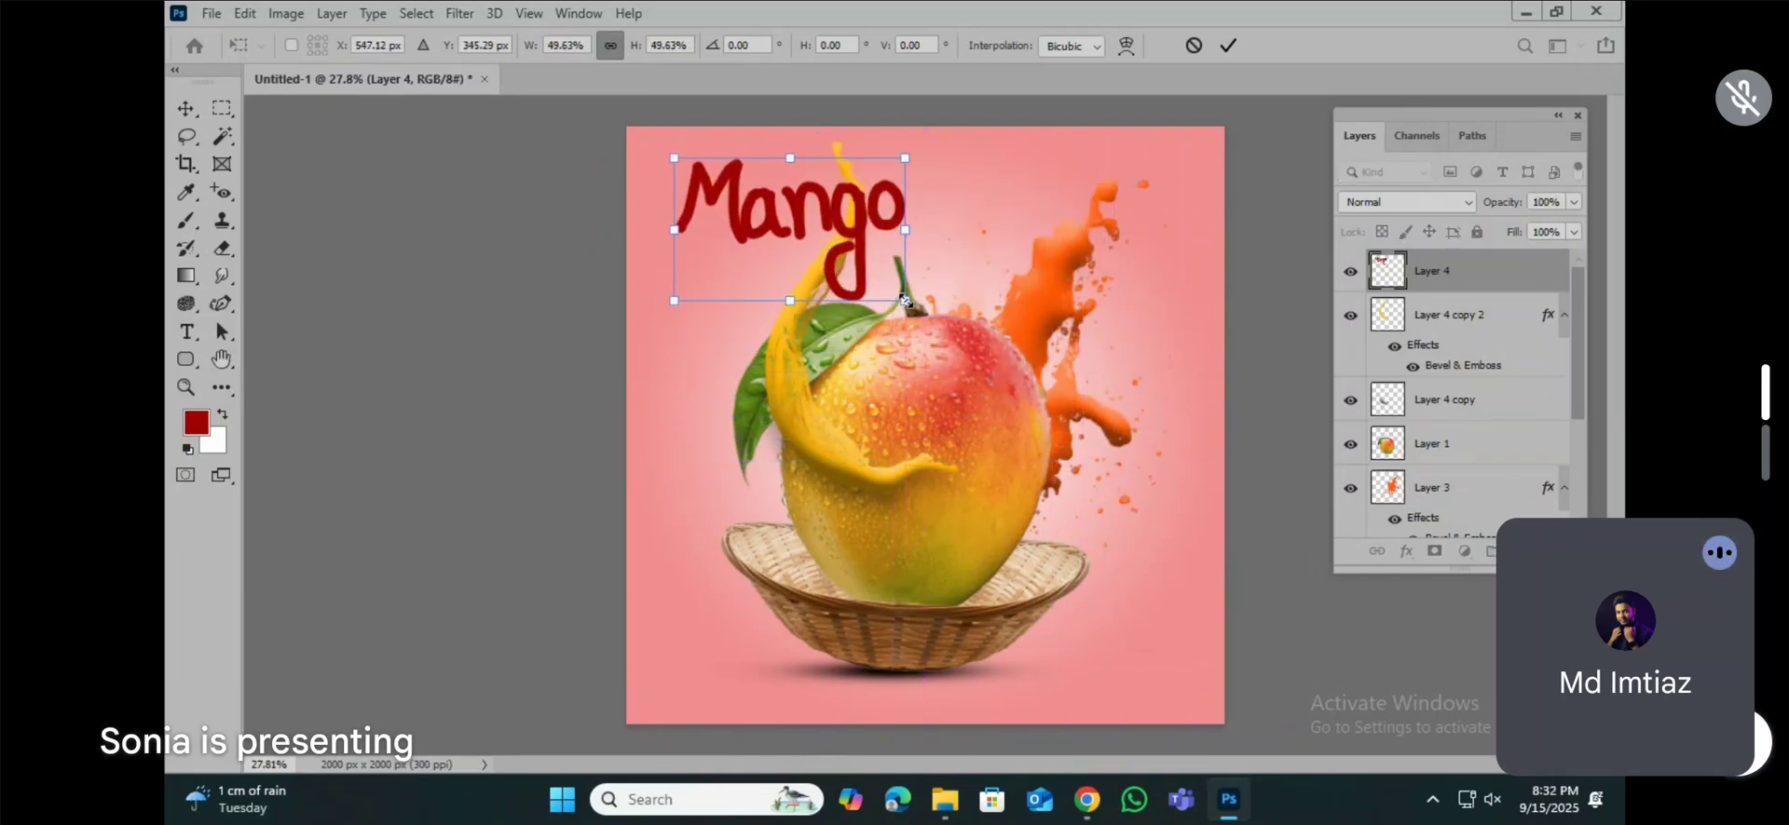
drag(904, 302, 826, 253)
drag(786, 202, 995, 230)
mouse_move(1044, 182)
mouse_down()
mouse_move(1082, 162)
mouse_move(1015, 199)
mouse_up()
key(Return)
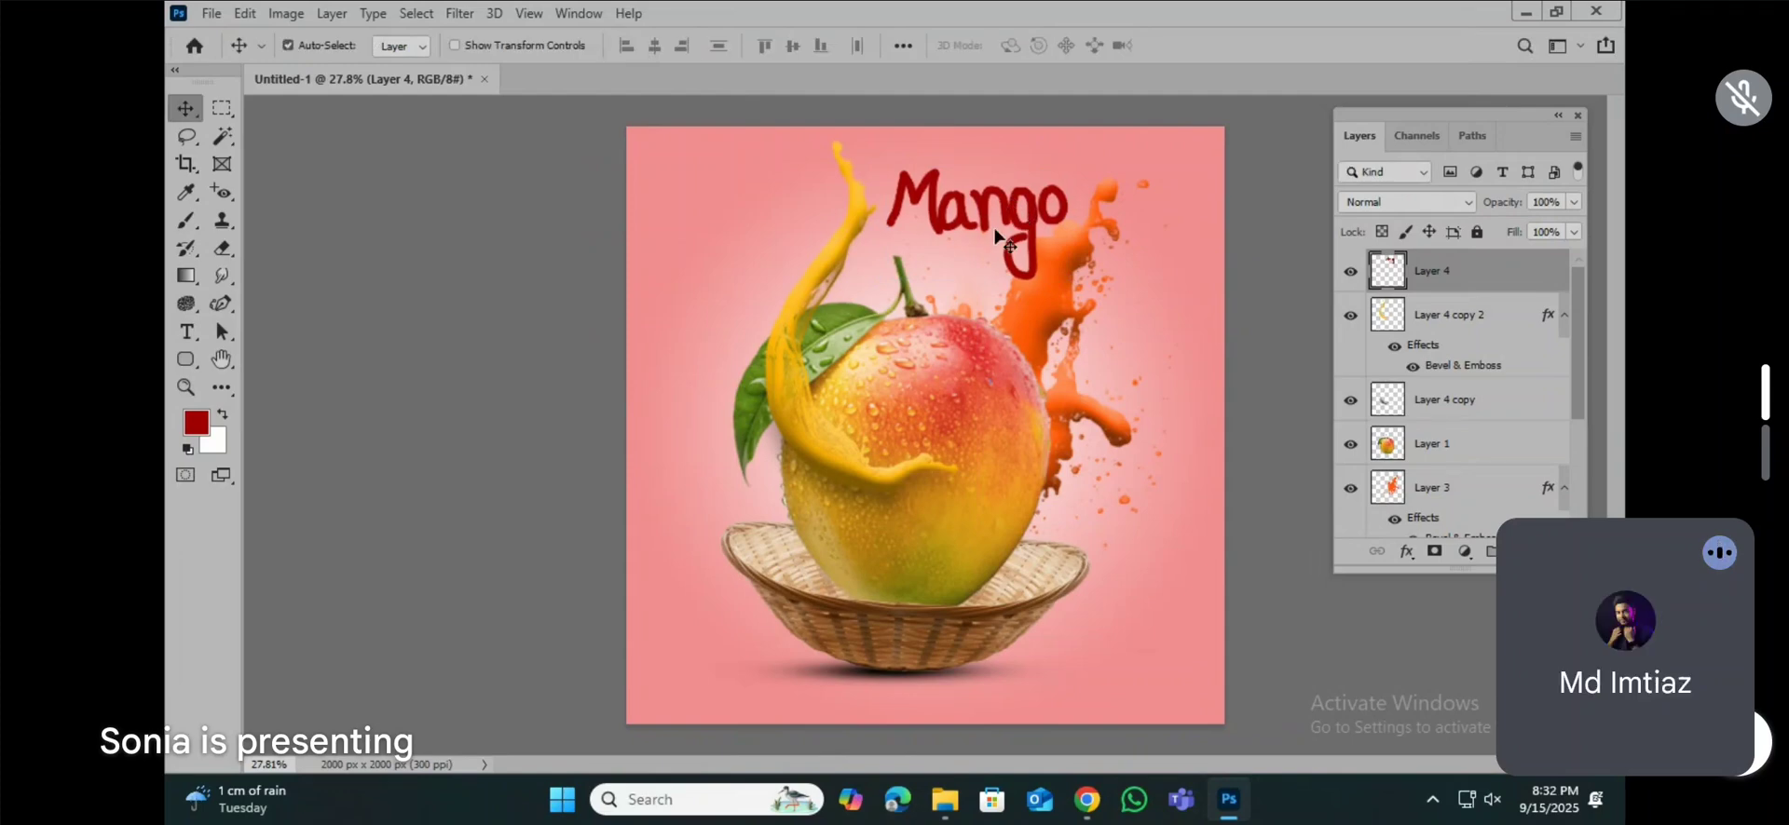
Step: Delete the hand-lettered "Mango" layer and add a new empty layer on top for painting with the Brush tool
key(Delete)
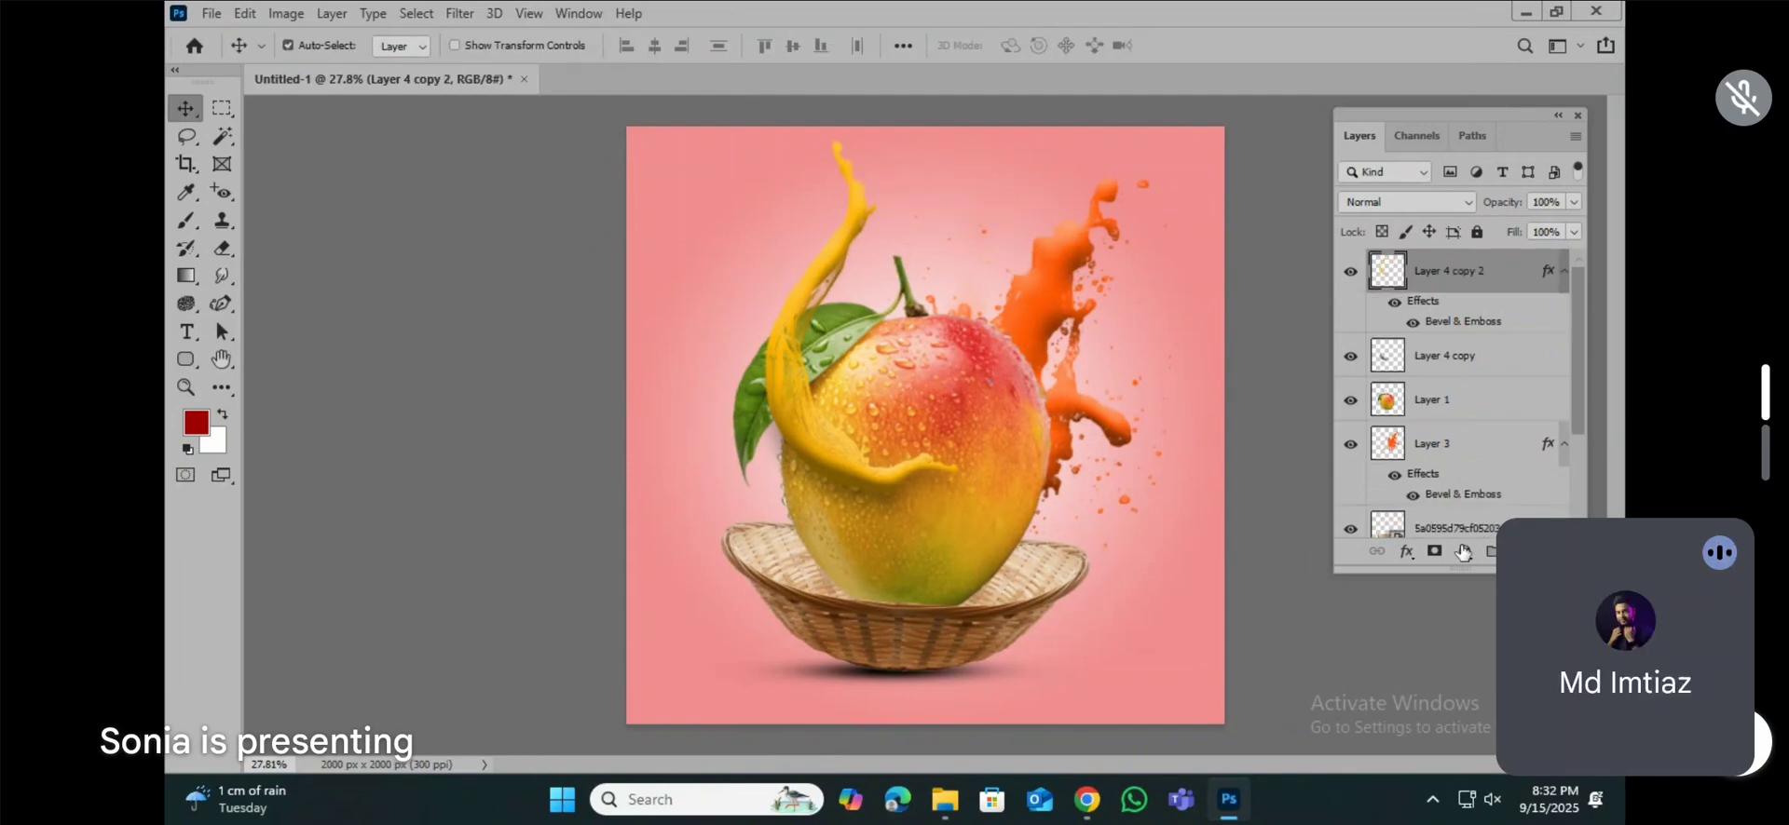
click(1522, 552)
click(180, 222)
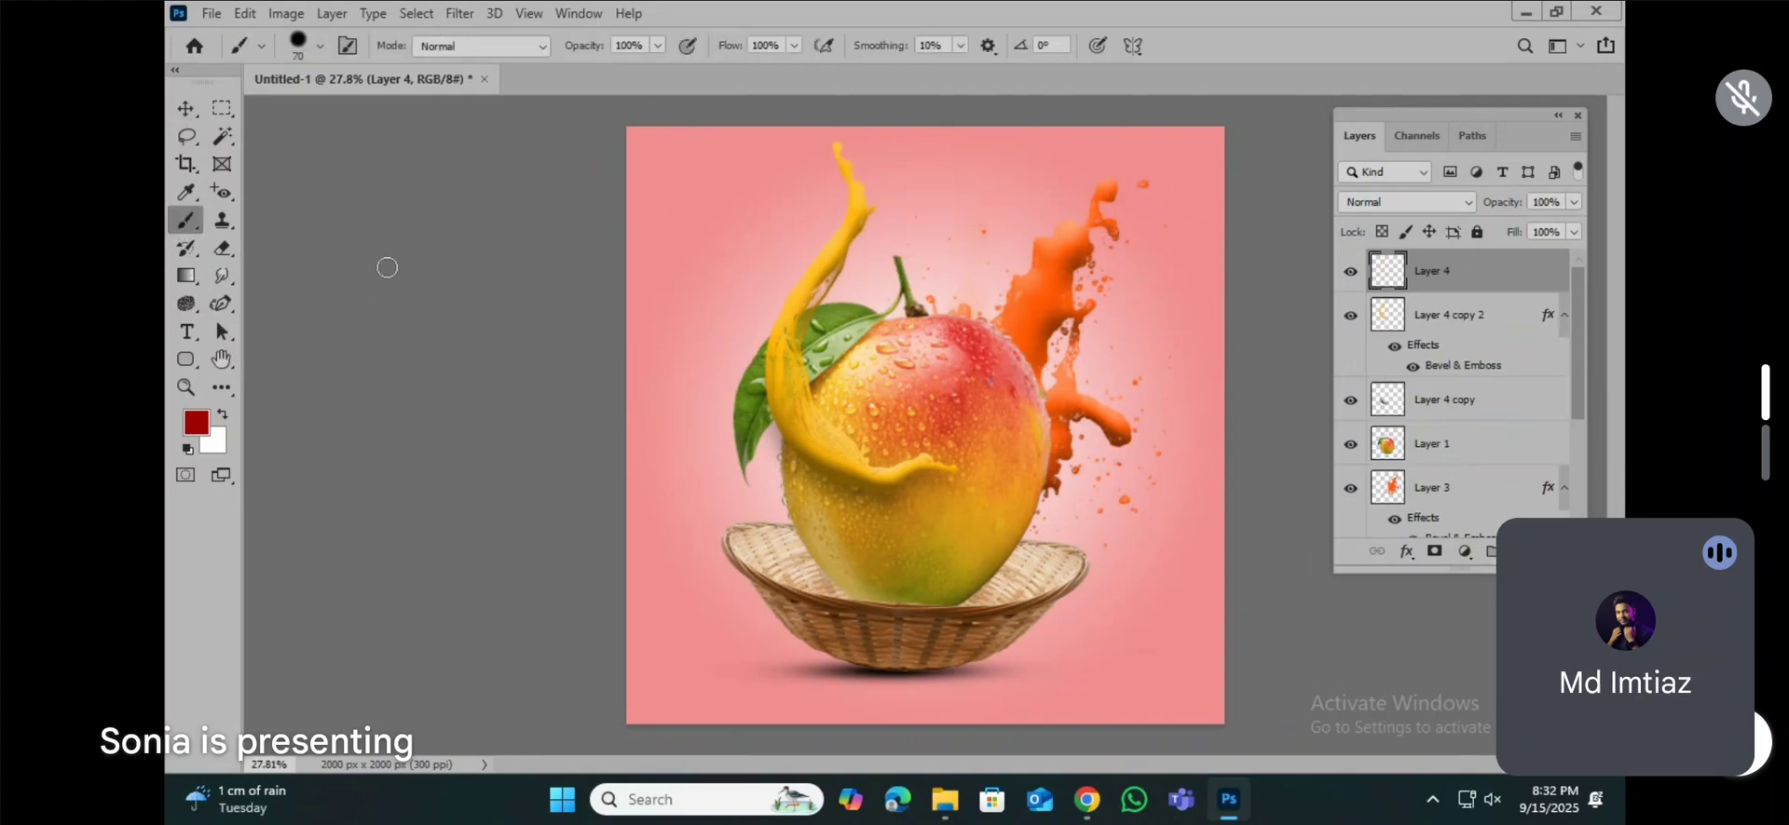
Step: Reselect the Soft Round brush and readjust its hardness for the lettering
click(302, 46)
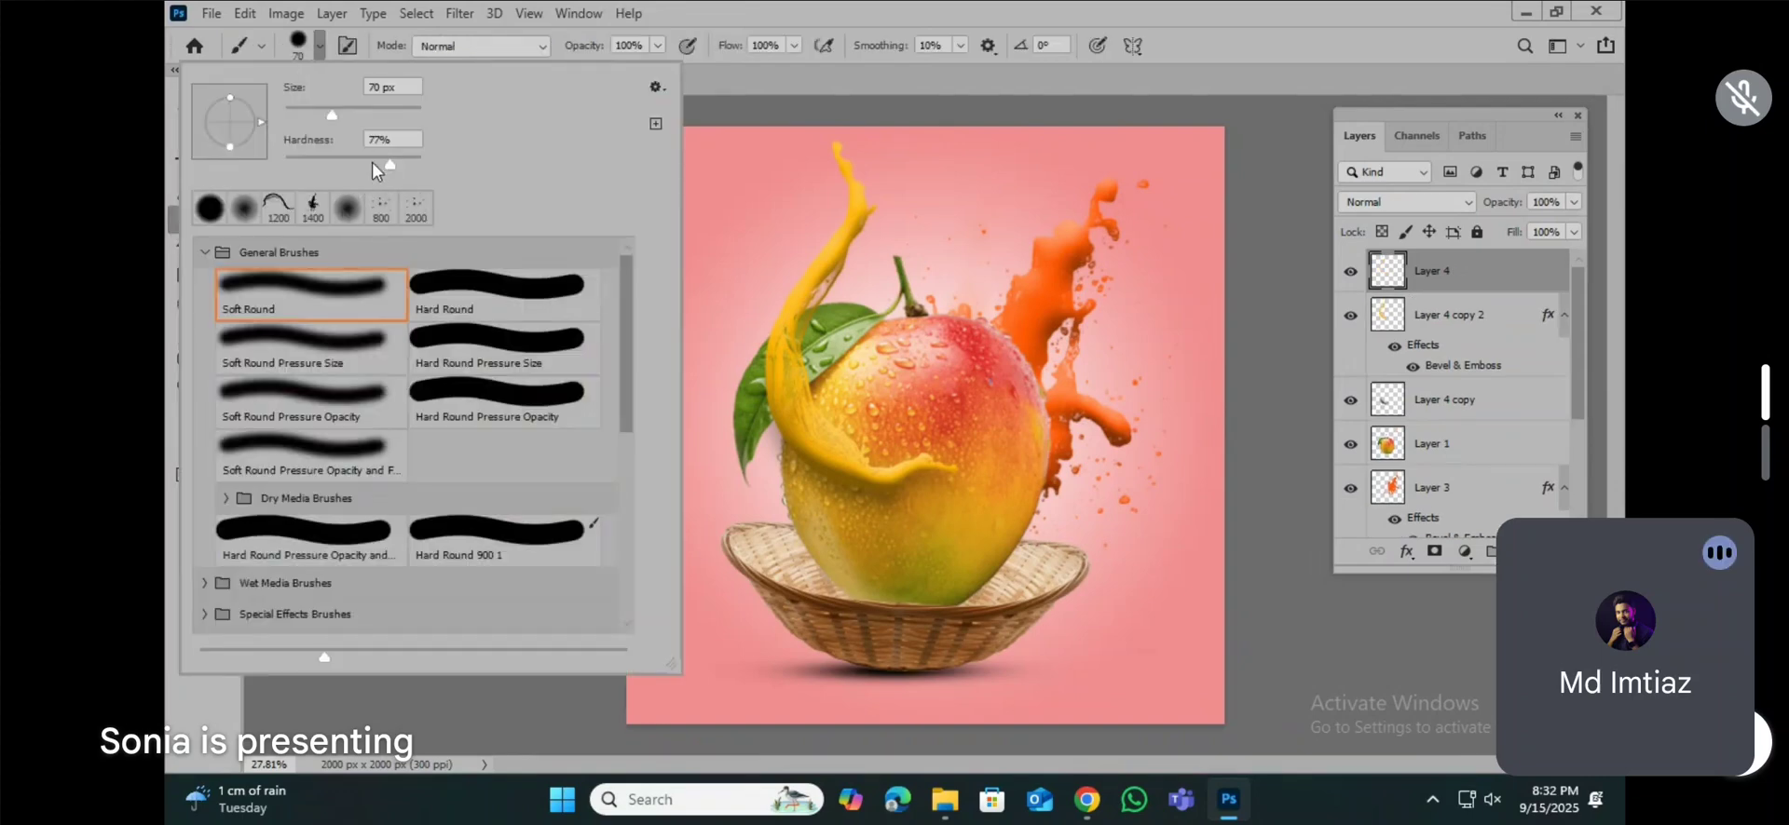
drag(360, 171, 285, 165)
click(311, 291)
drag(365, 172, 381, 170)
click(710, 30)
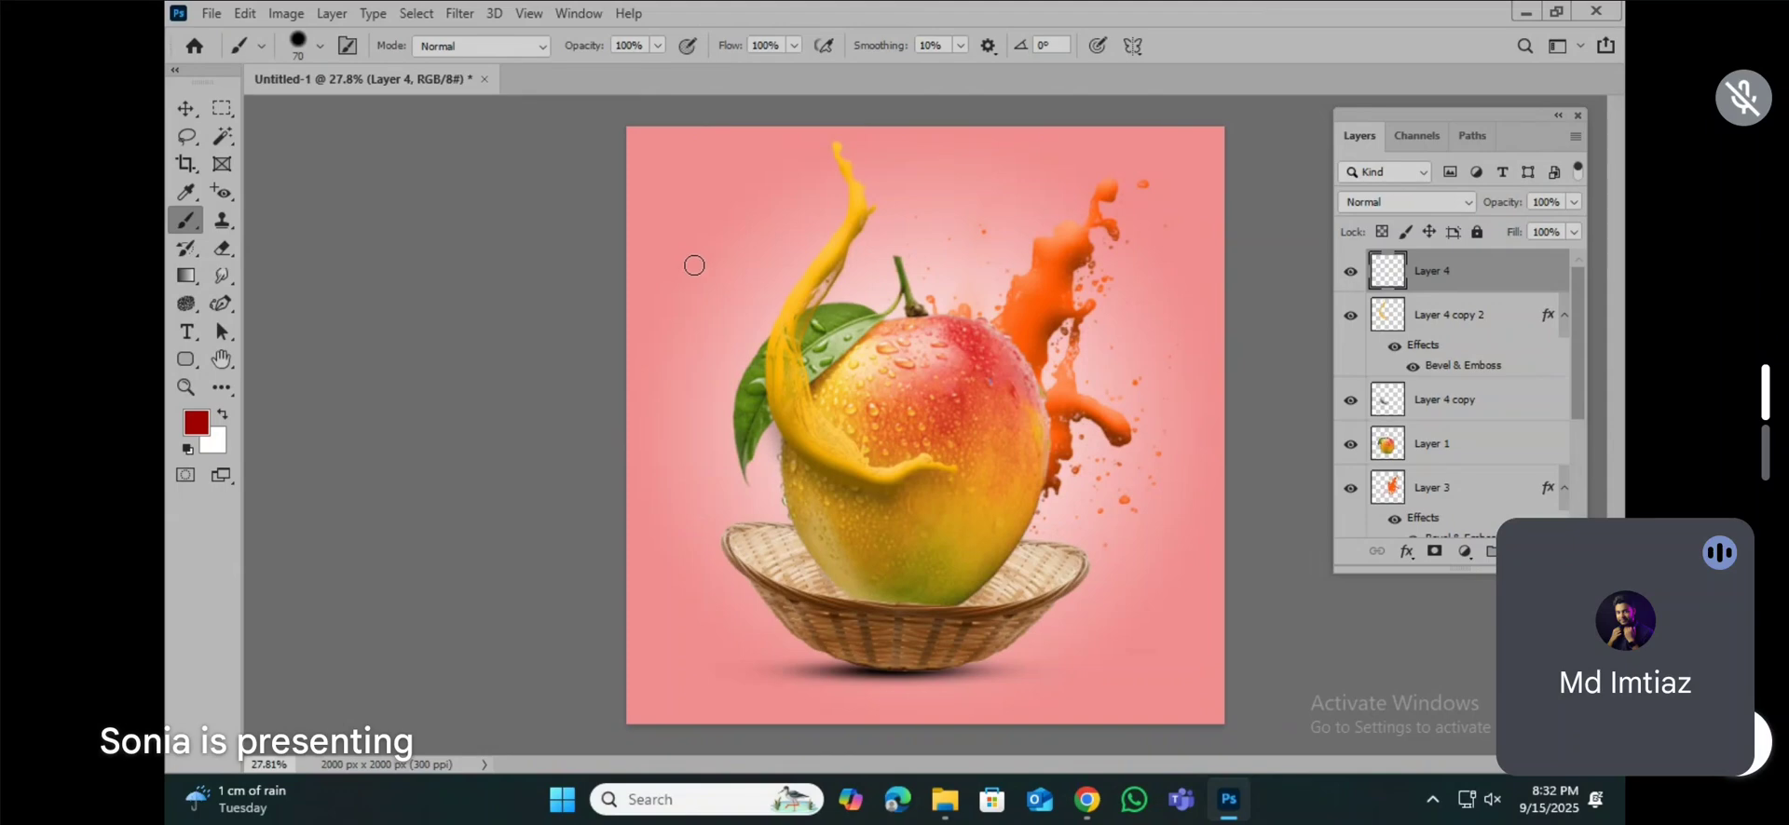
Step: Hand-letter "Mango" across the upper design in dark red with the 70 px brush, giving the g a large looped tail
scroll(694, 266, up, 3)
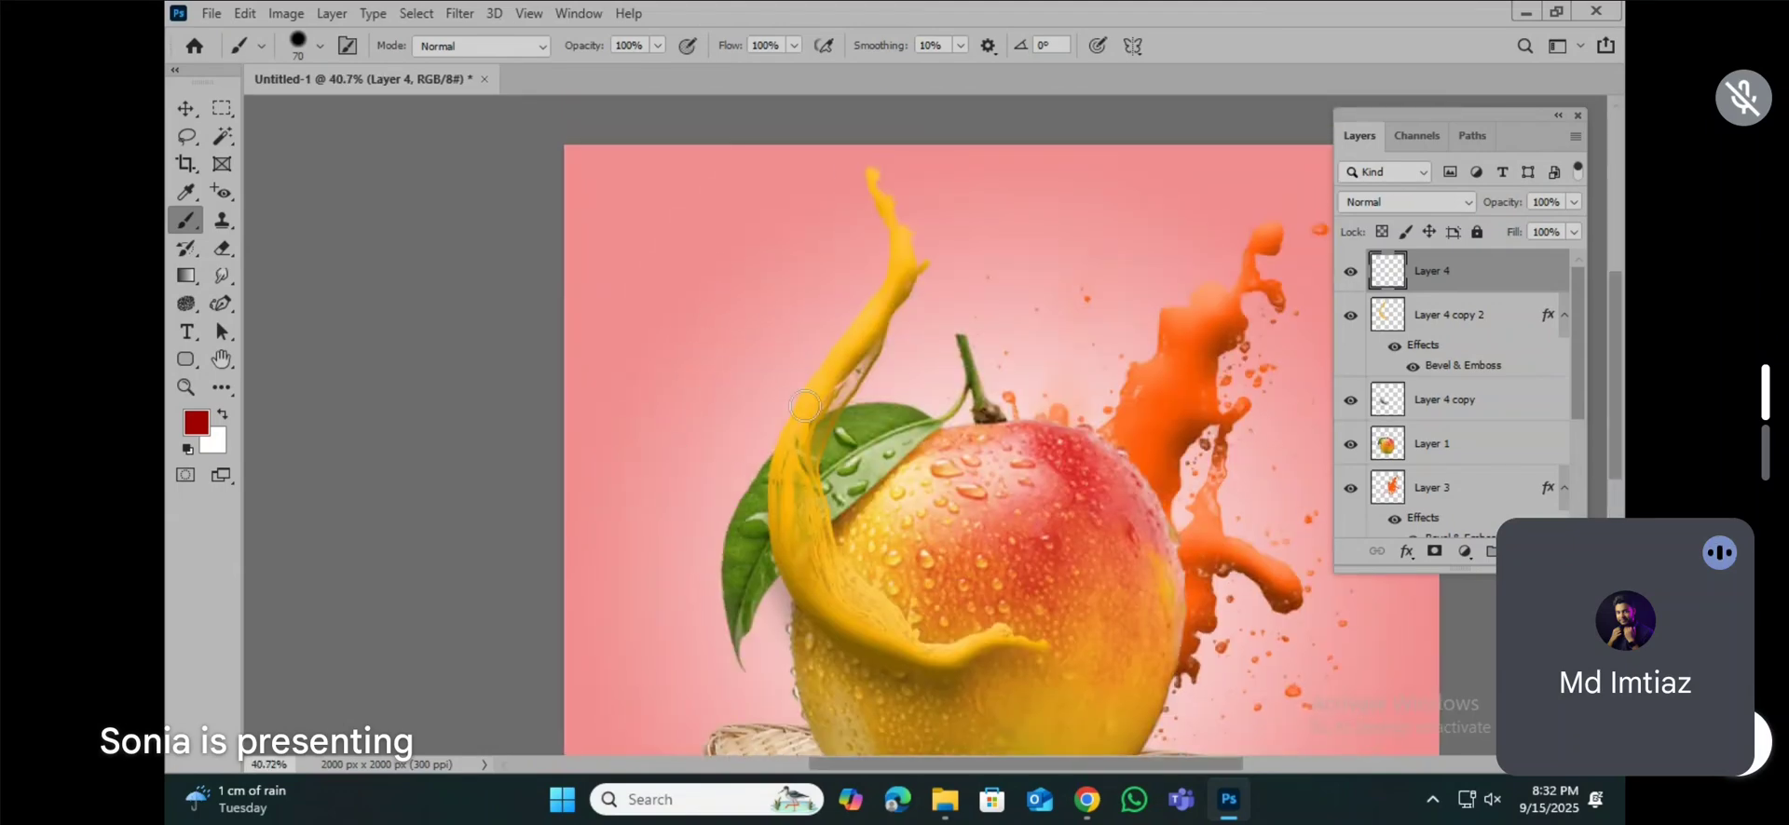
drag(786, 350, 643, 396)
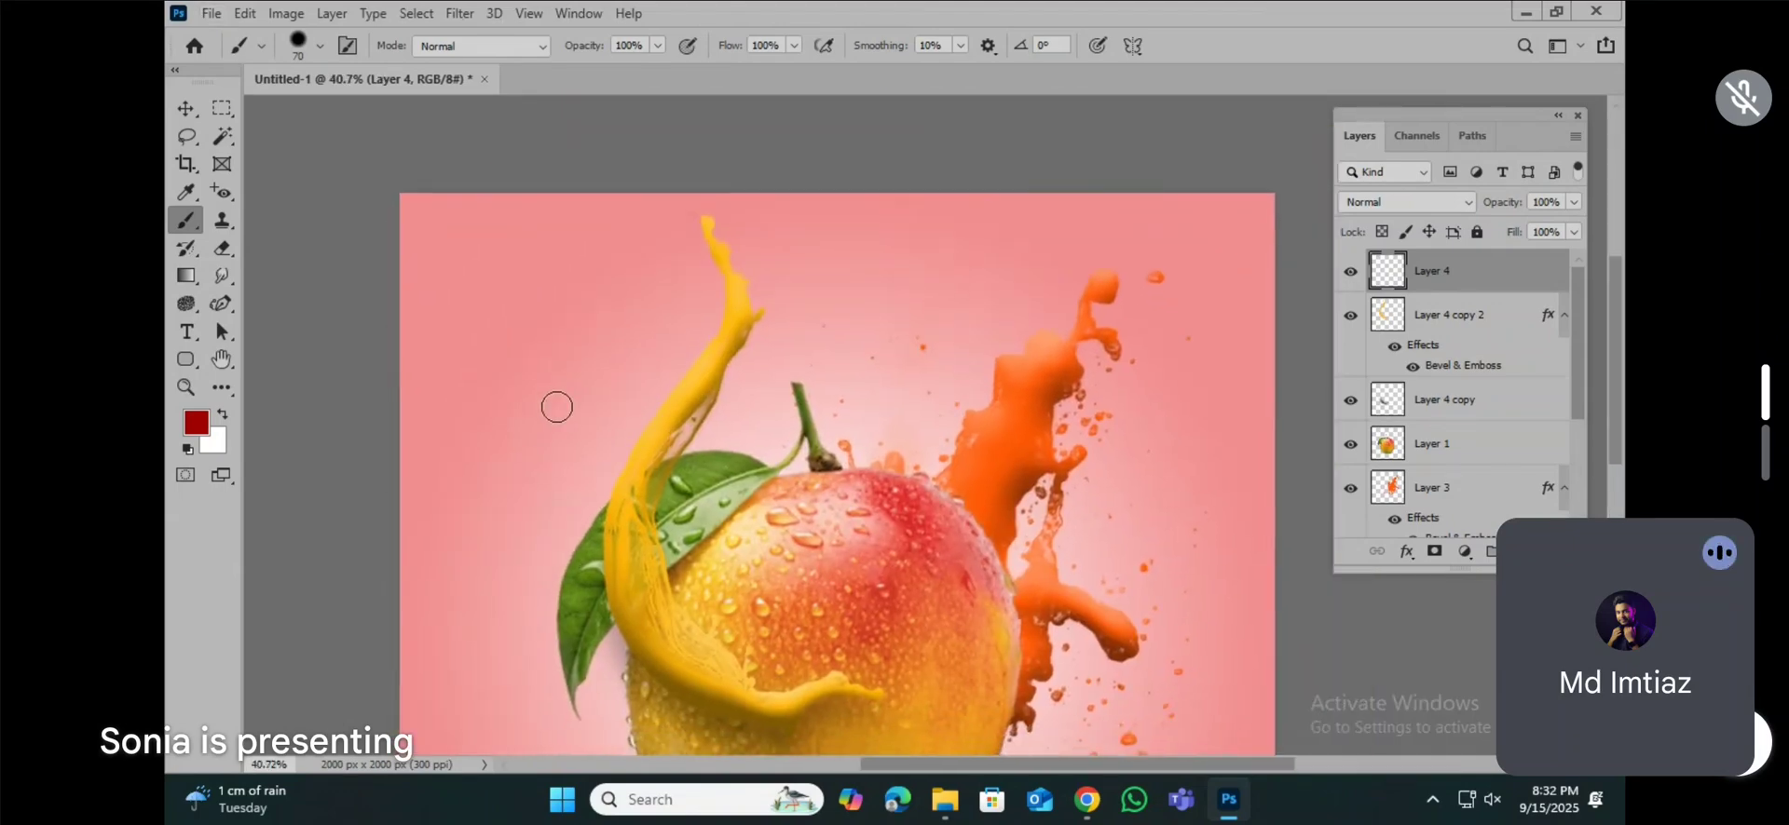
mouse_move(502, 532)
mouse_down()
mouse_move(552, 307)
mouse_move(604, 426)
mouse_move(715, 294)
mouse_move(676, 507)
mouse_move(732, 612)
mouse_up()
mouse_move(748, 409)
mouse_down()
mouse_move(724, 446)
mouse_move(728, 538)
mouse_move(756, 559)
mouse_move(783, 502)
mouse_move(781, 447)
mouse_move(754, 408)
mouse_move(782, 447)
mouse_move(796, 568)
mouse_move(837, 550)
mouse_up()
click(818, 396)
mouse_move(818, 396)
mouse_down()
mouse_move(851, 450)
mouse_move(856, 566)
mouse_move(856, 444)
mouse_move(877, 406)
mouse_move(918, 388)
mouse_move(956, 415)
mouse_move(977, 585)
mouse_up()
scroll(999, 360, down, 2)
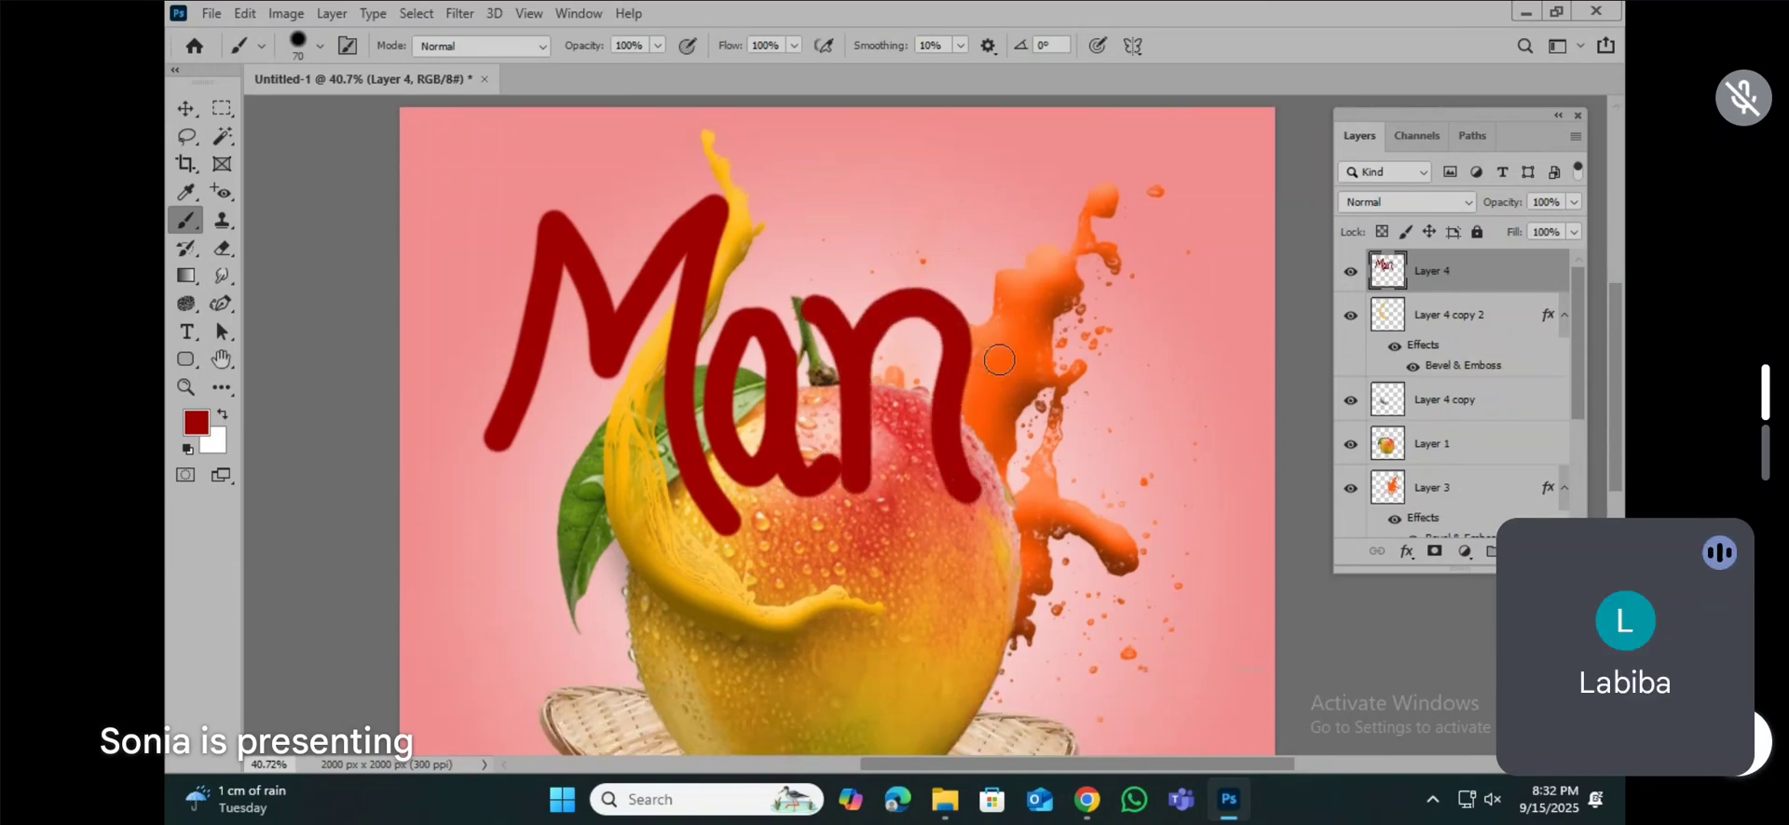
mouse_move(1021, 323)
mouse_down()
mouse_move(998, 415)
mouse_move(1046, 428)
mouse_move(1066, 382)
mouse_move(1050, 316)
mouse_move(1012, 315)
mouse_move(1057, 327)
mouse_move(1043, 602)
mouse_move(923, 662)
mouse_move(868, 560)
mouse_move(933, 519)
mouse_move(1025, 556)
mouse_move(1122, 527)
mouse_up()
mouse_move(1130, 328)
mouse_down()
mouse_move(1103, 395)
mouse_move(1144, 433)
mouse_move(1173, 402)
mouse_move(1124, 309)
mouse_up()
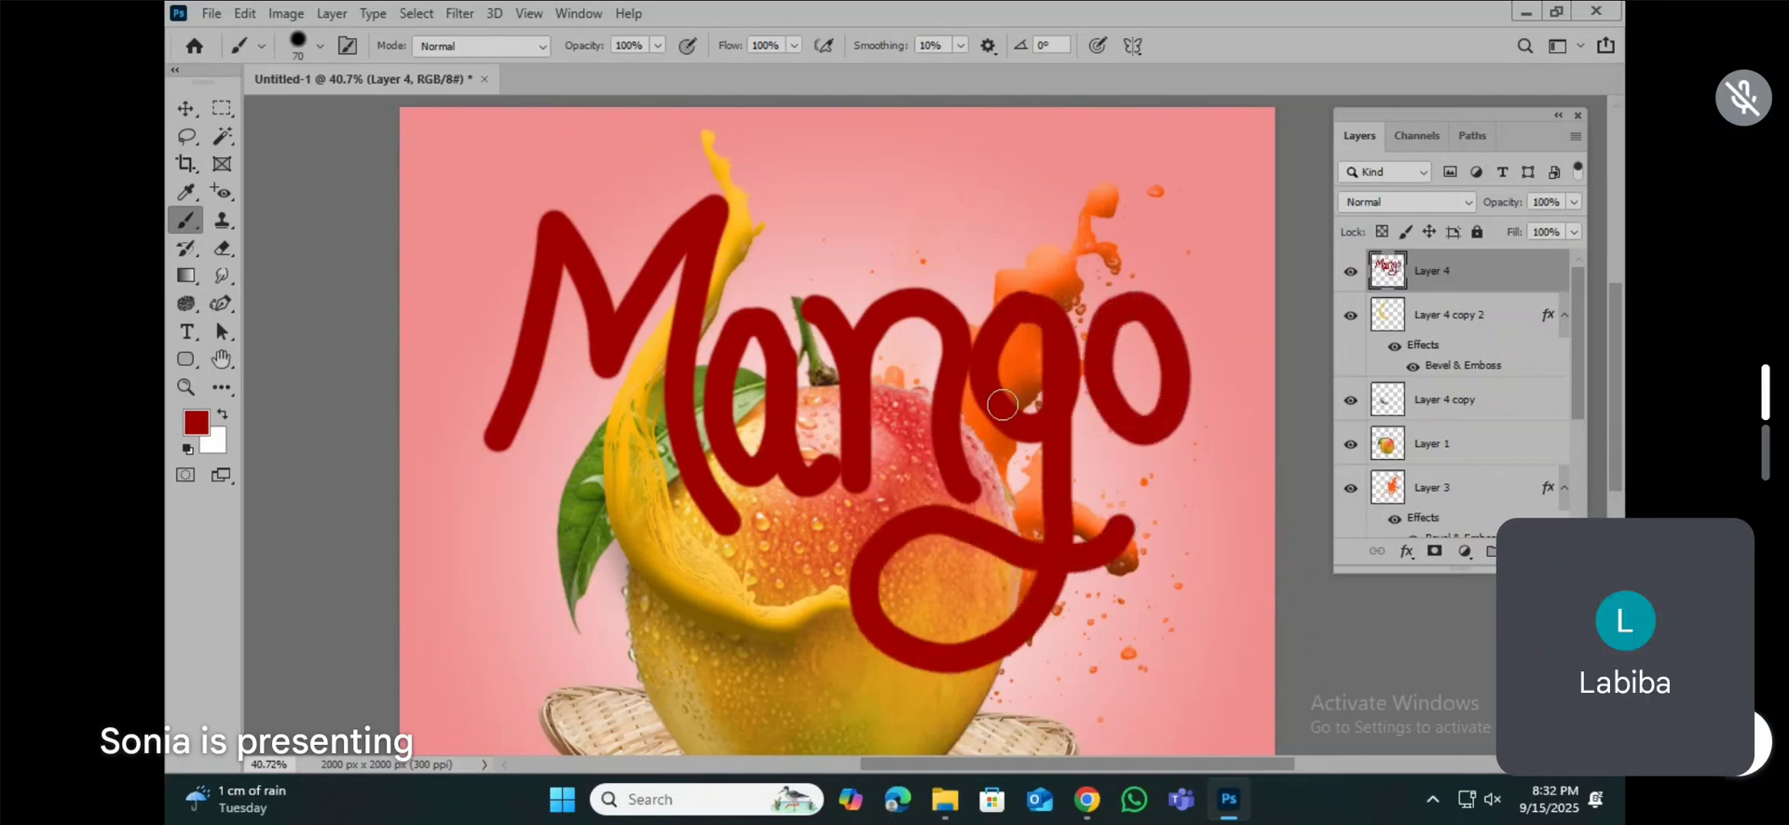
Step: Scale the "Mango" lettering to about 43% and place it above the mango's stem, between the two splashes
key(v)
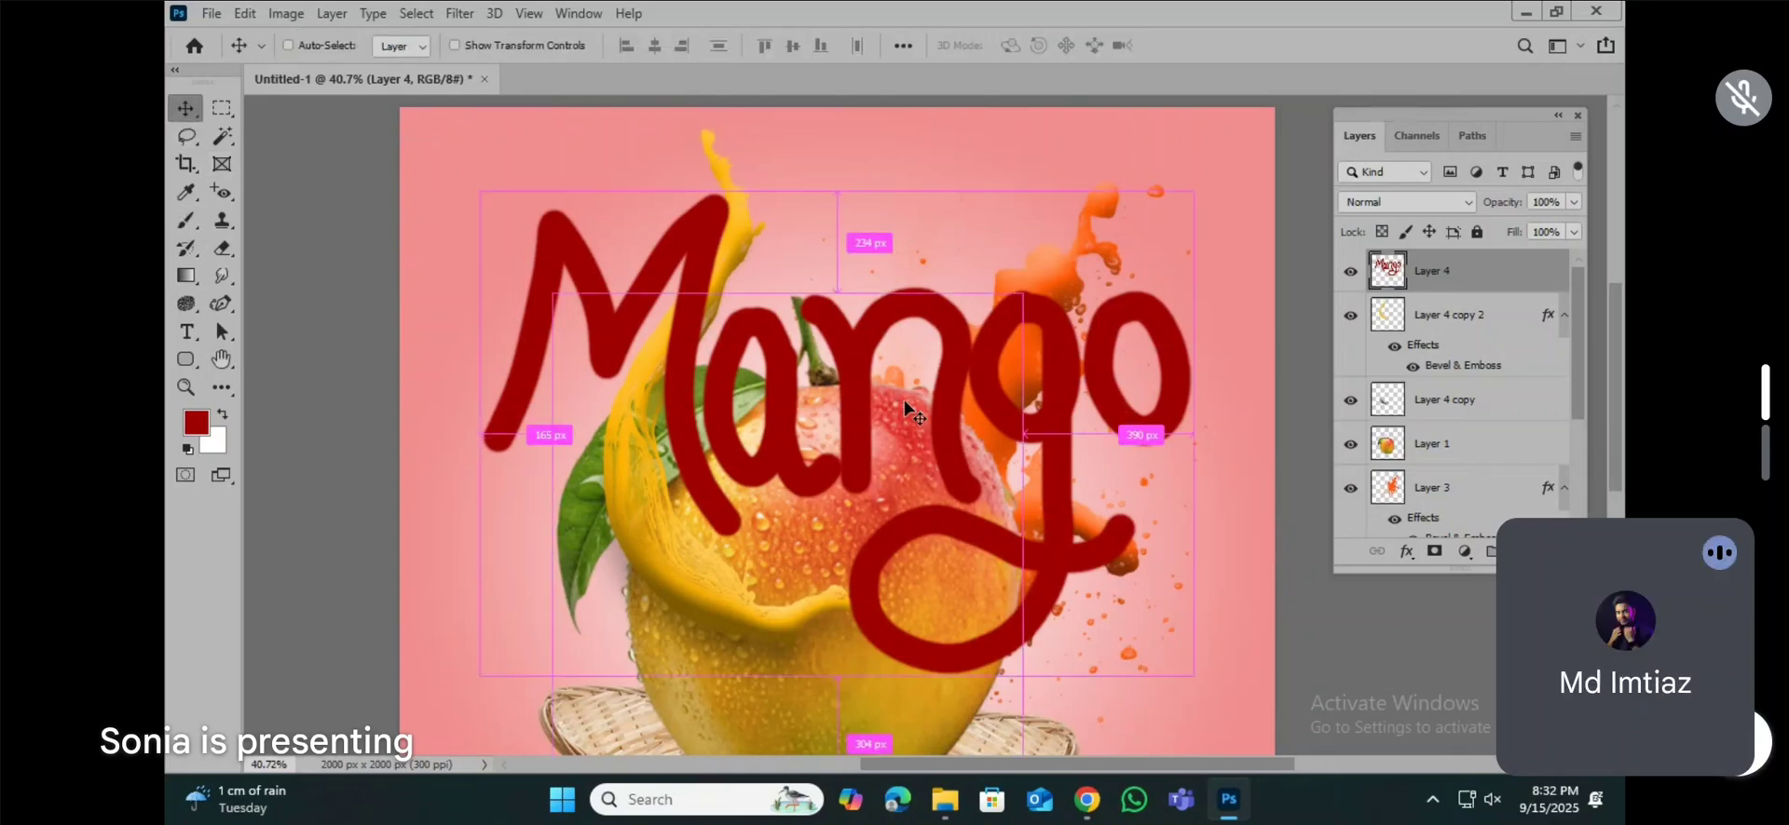
key(ctrl+t)
drag(1198, 678, 772, 391)
drag(690, 302, 933, 263)
mouse_move(1005, 342)
mouse_down()
mouse_move(1028, 356)
mouse_move(1012, 347)
mouse_up()
drag(950, 287, 943, 287)
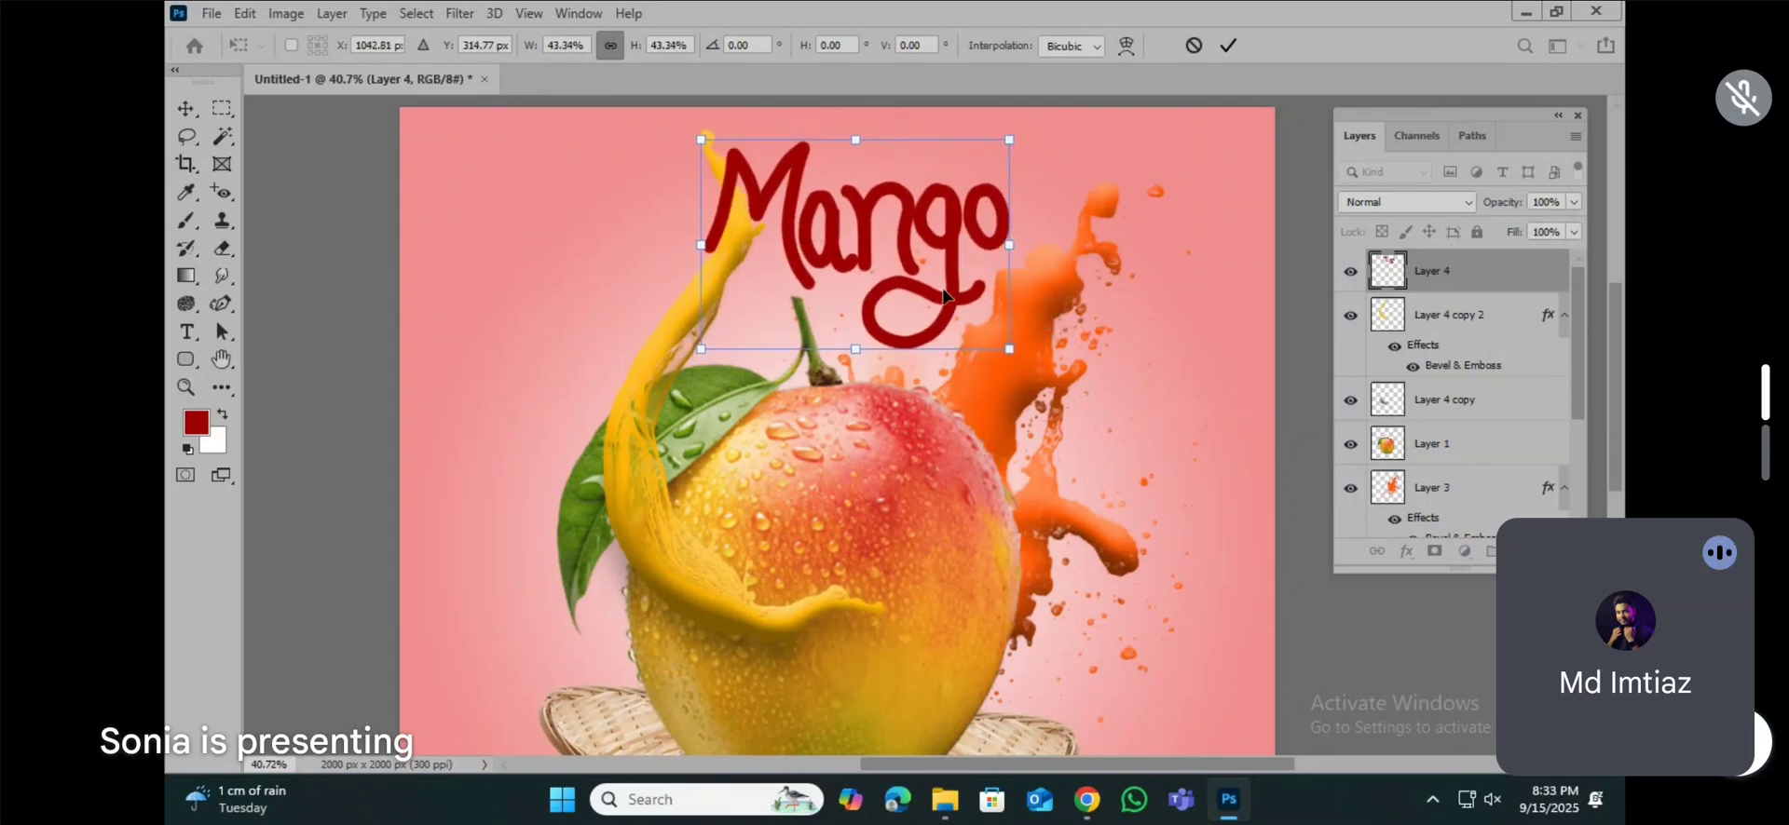
key(Return)
Step: Compare the yellow splash with and without its effects, and transfer a copy of its Bevel & Emboss to the lettering layer
key(ctrl+0)
scroll(941, 278, up, 5)
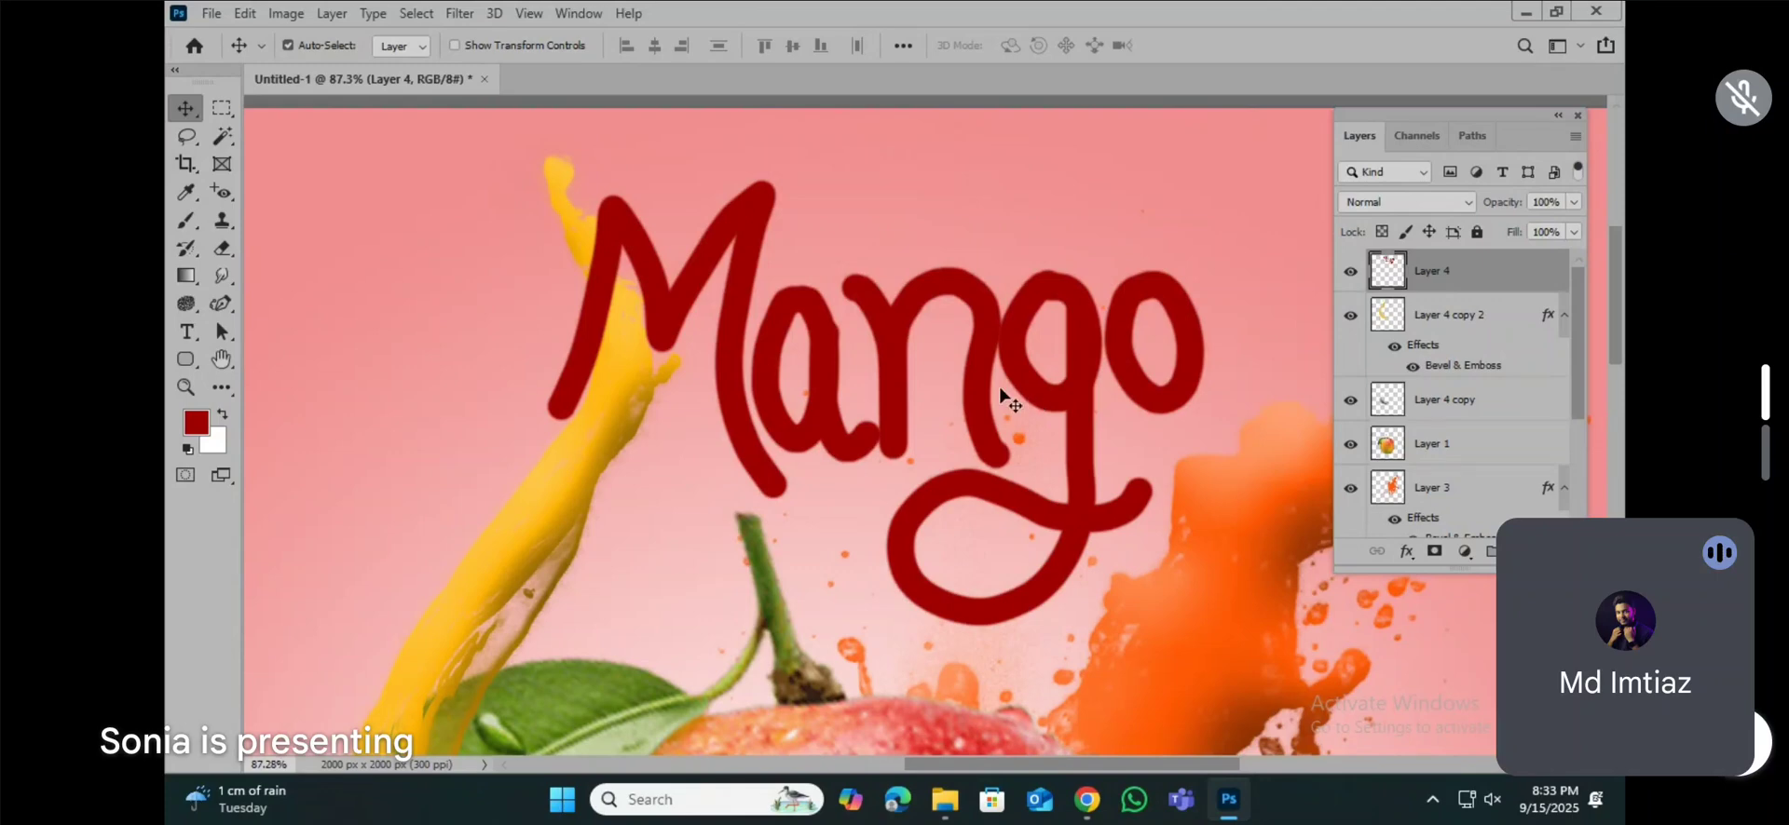
scroll(689, 431, down, 2)
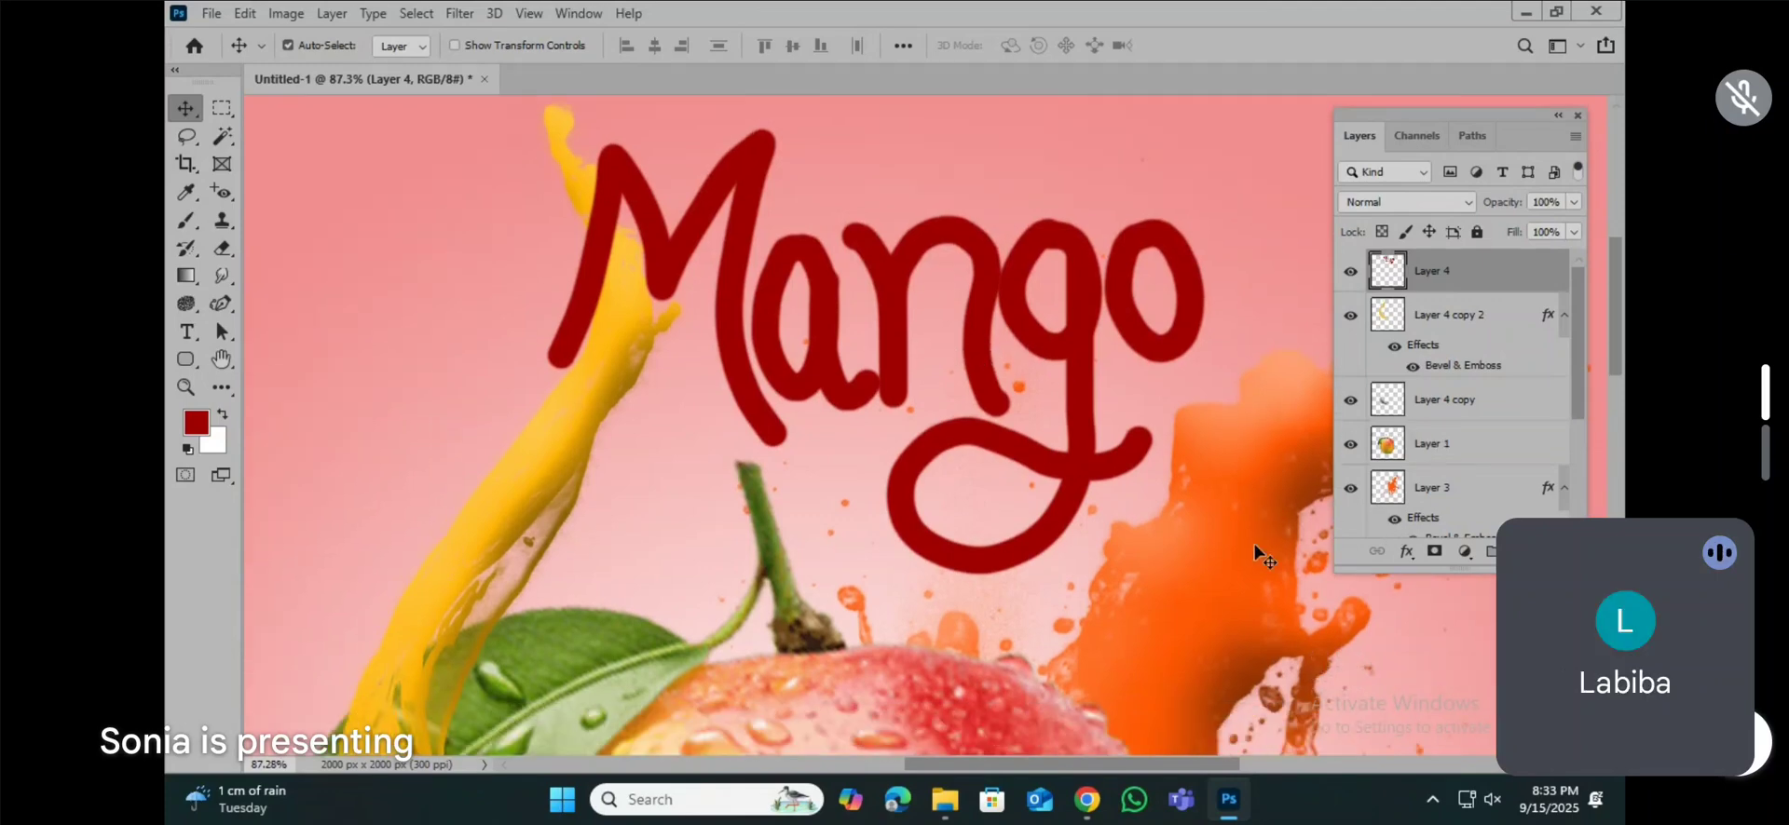
click(552, 431)
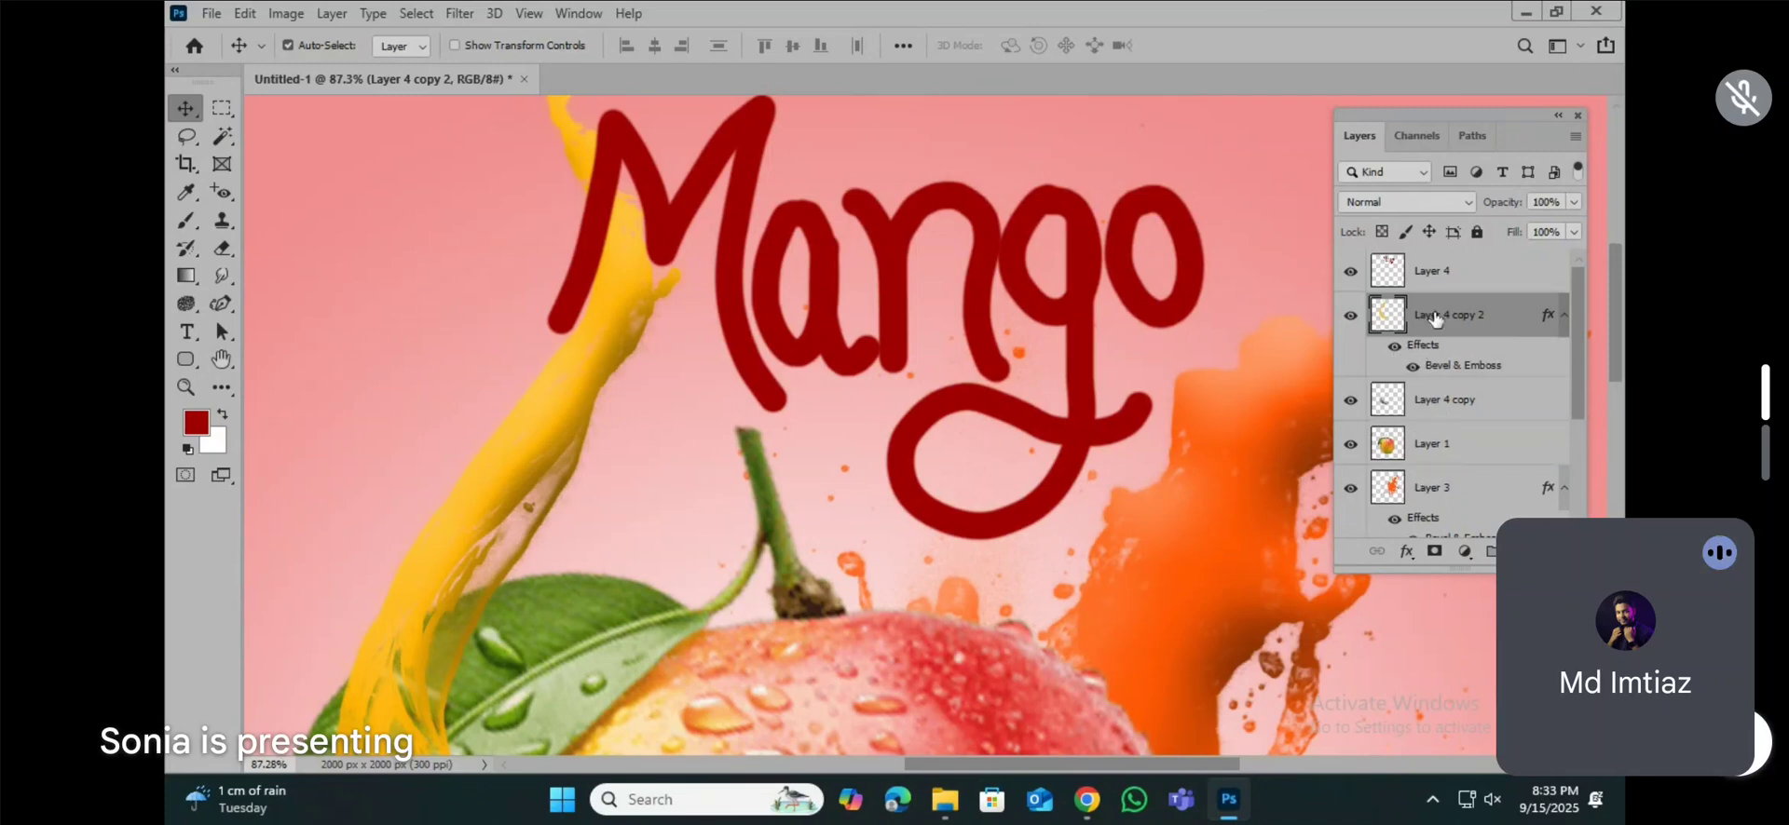
click(1396, 349)
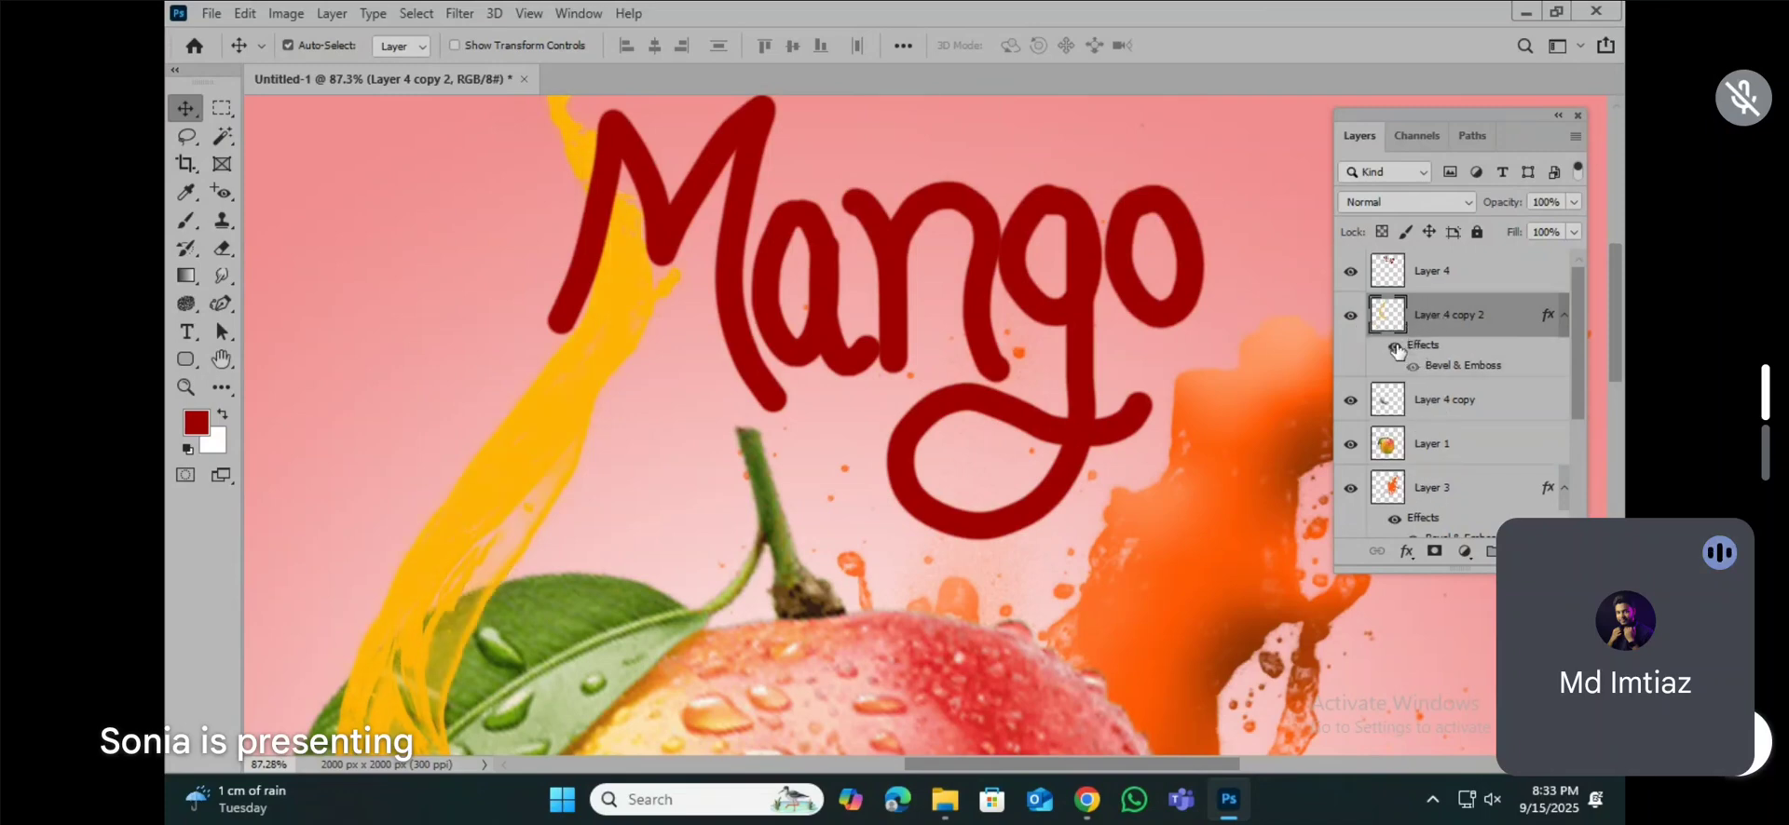
click(1395, 350)
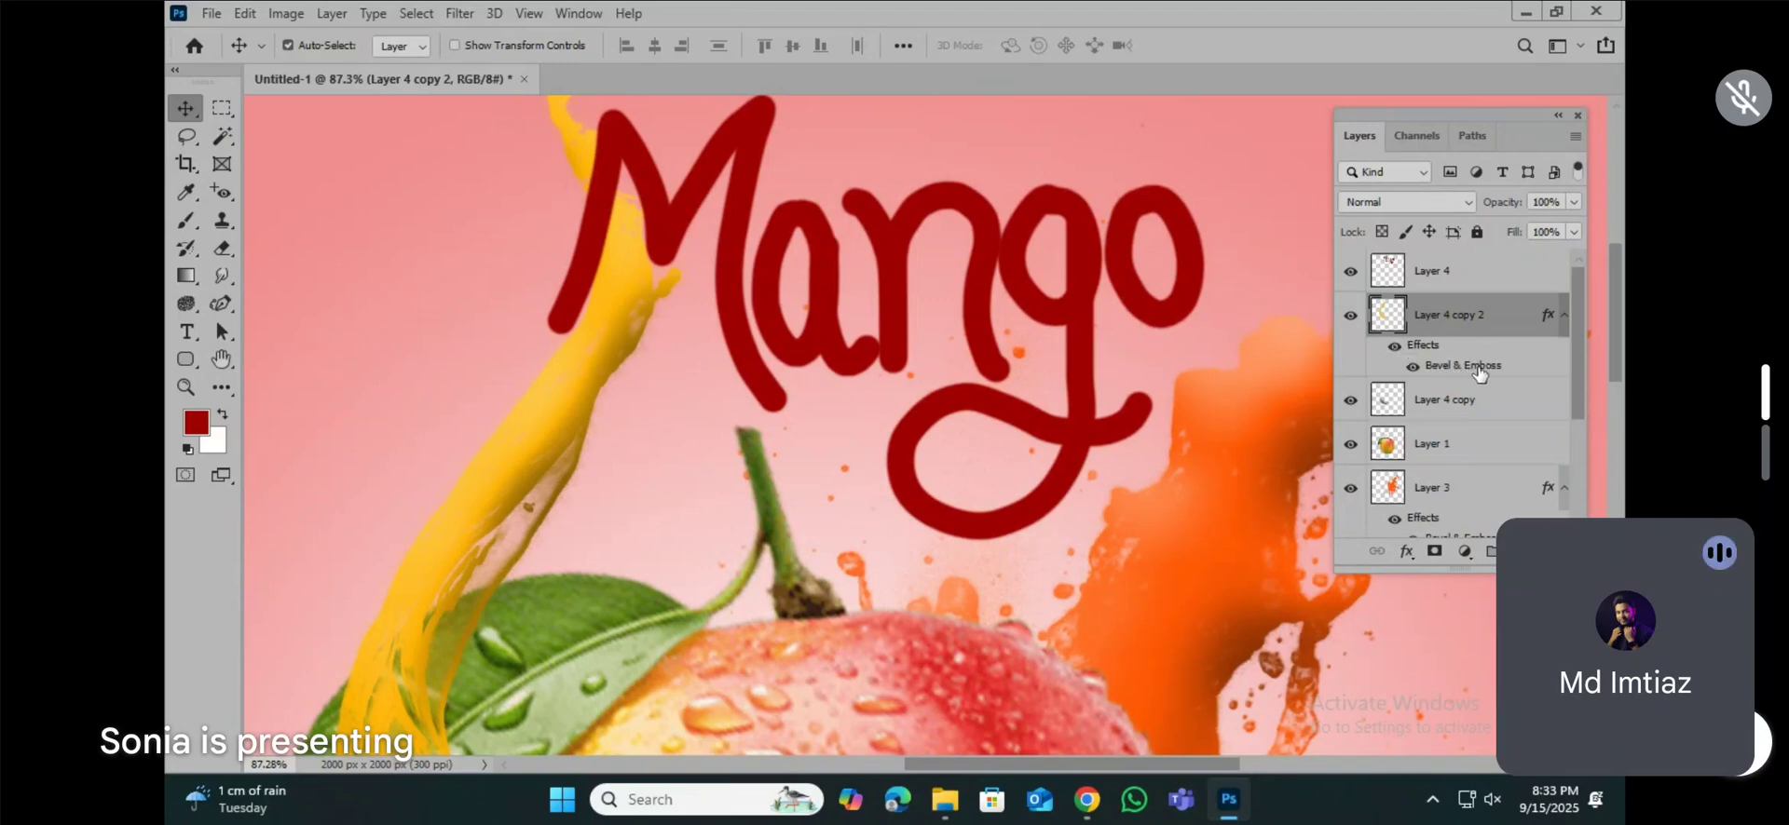
drag(1472, 374, 1444, 284)
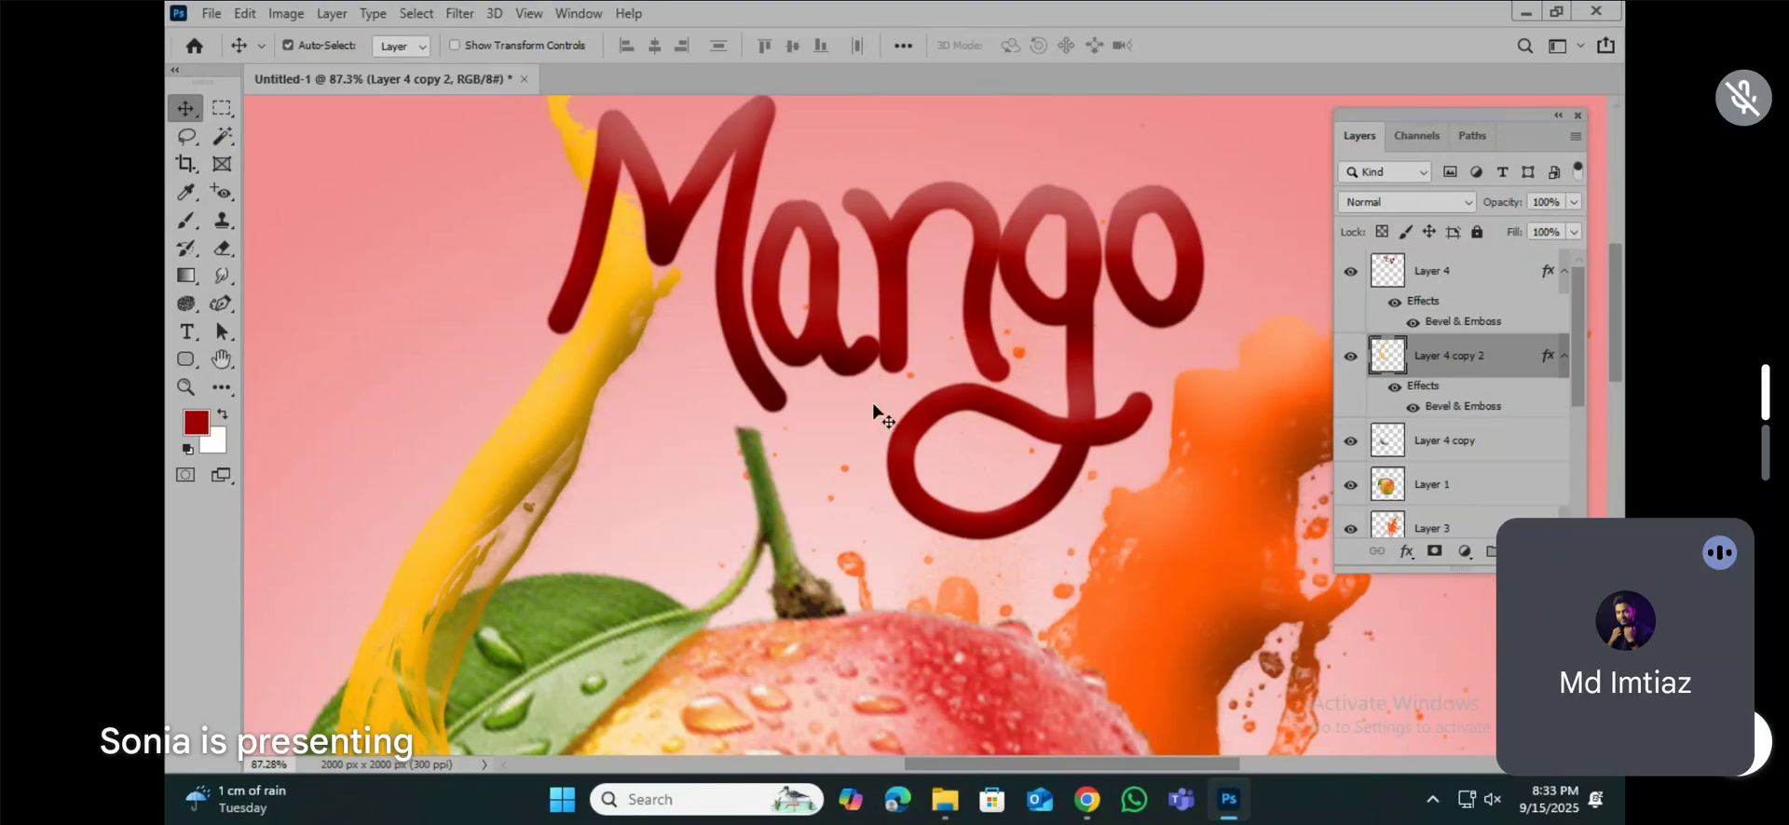
Step: Refine the lettering's Bevel & Emboss by adjusting its depth and softening so the letter edges look more defined
scroll(1037, 472, up, 2)
scroll(1039, 473, down, 5)
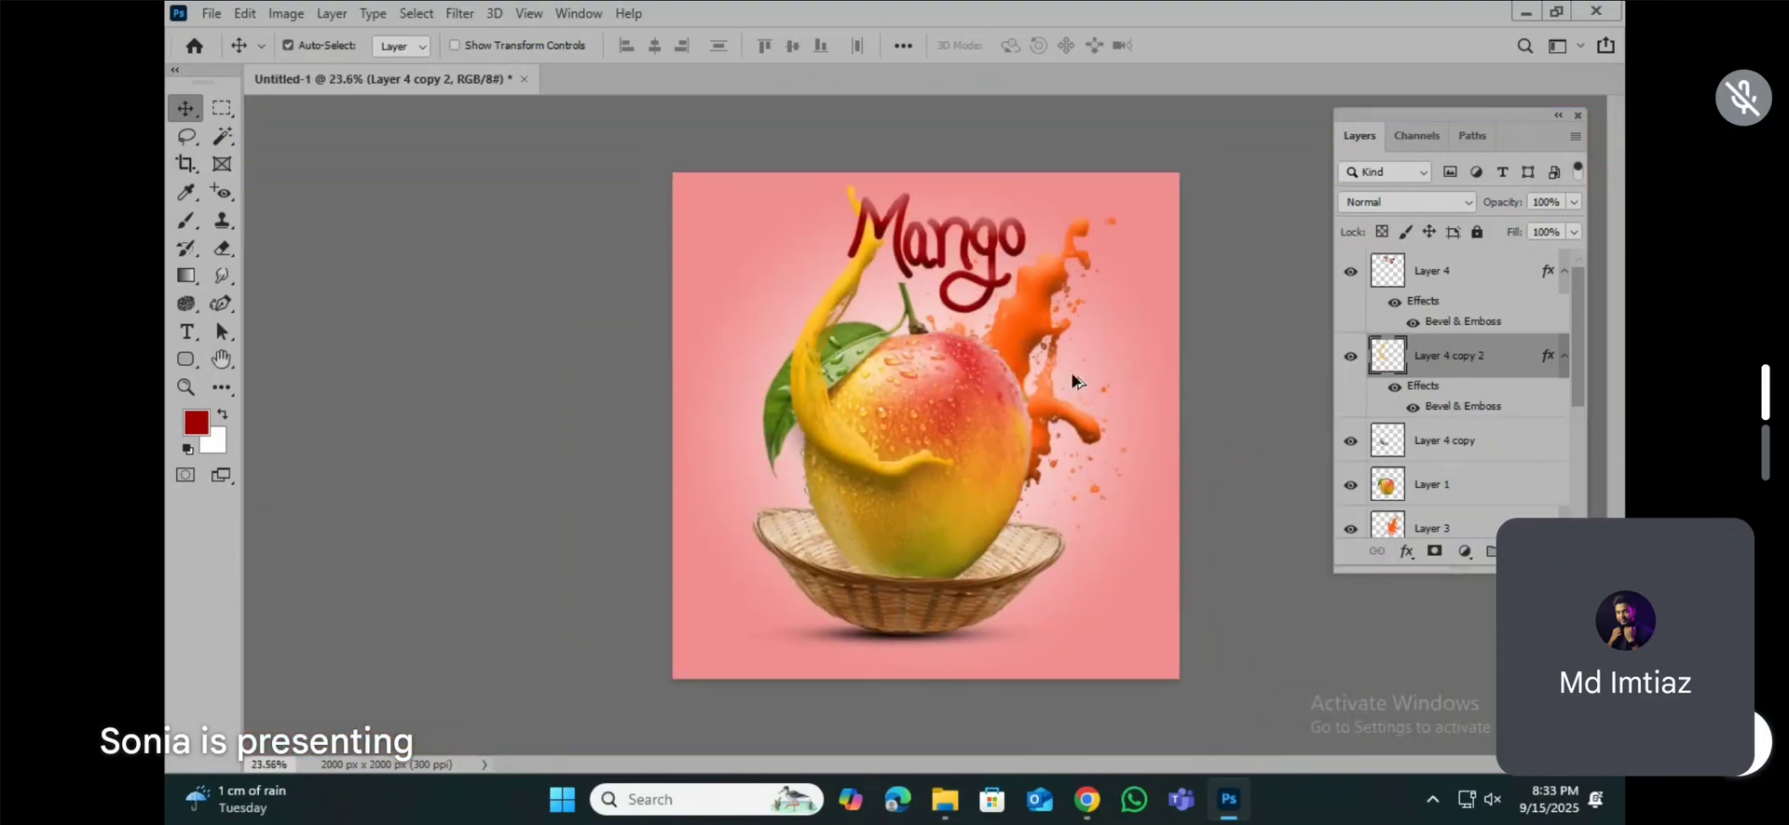
scroll(1039, 229, up, 3)
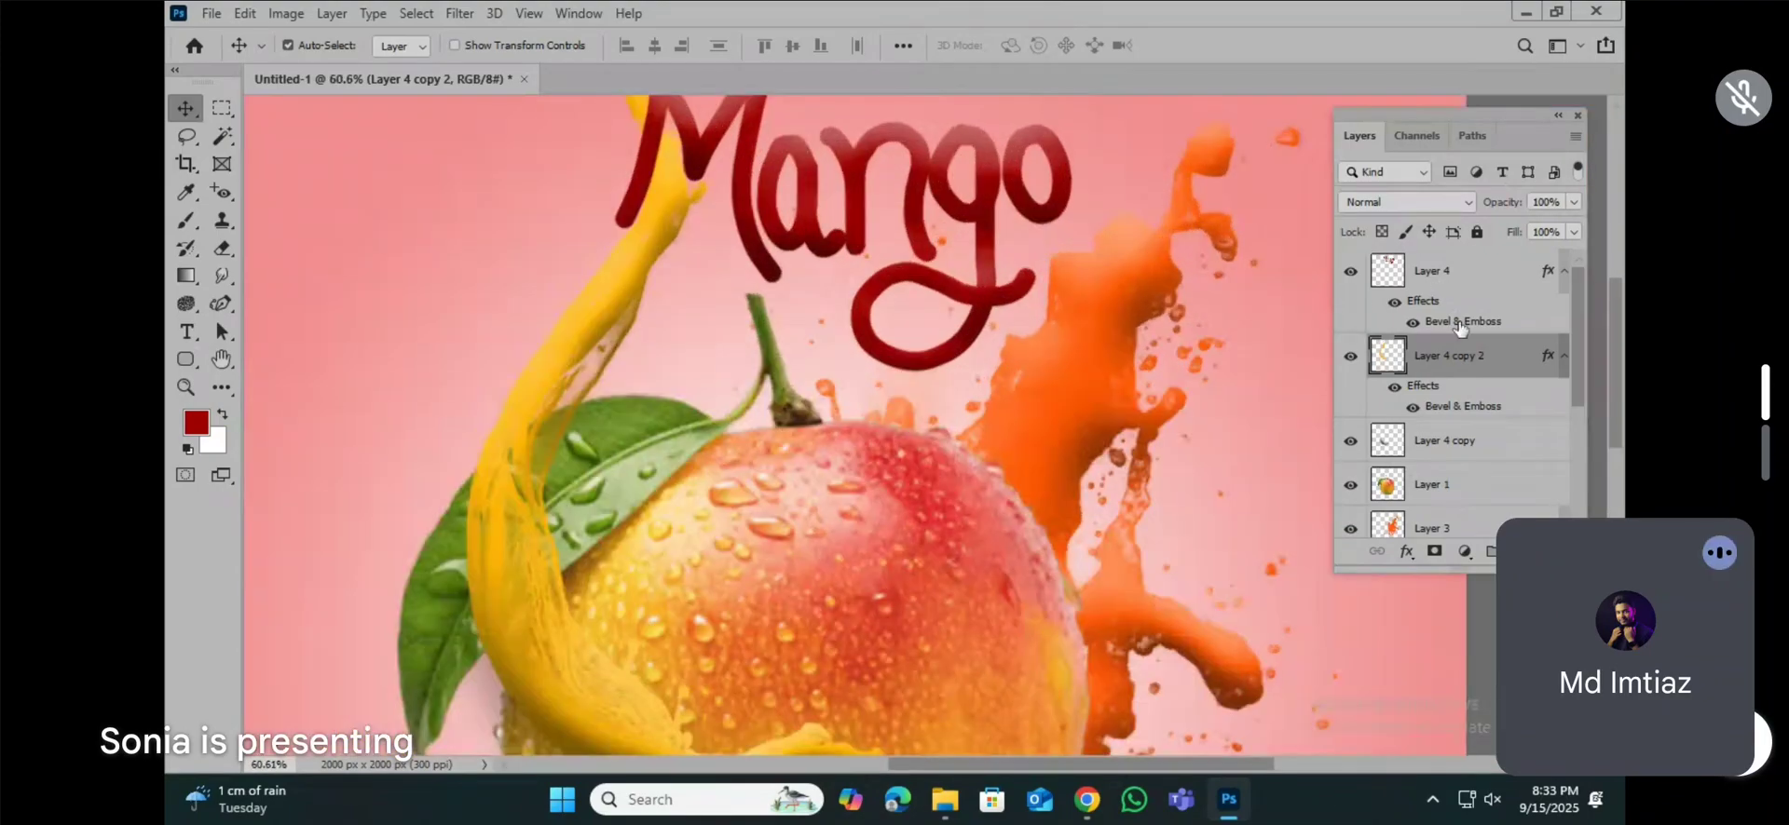
double_click(1460, 322)
drag(568, 164, 1220, 301)
drag(1250, 494, 1238, 493)
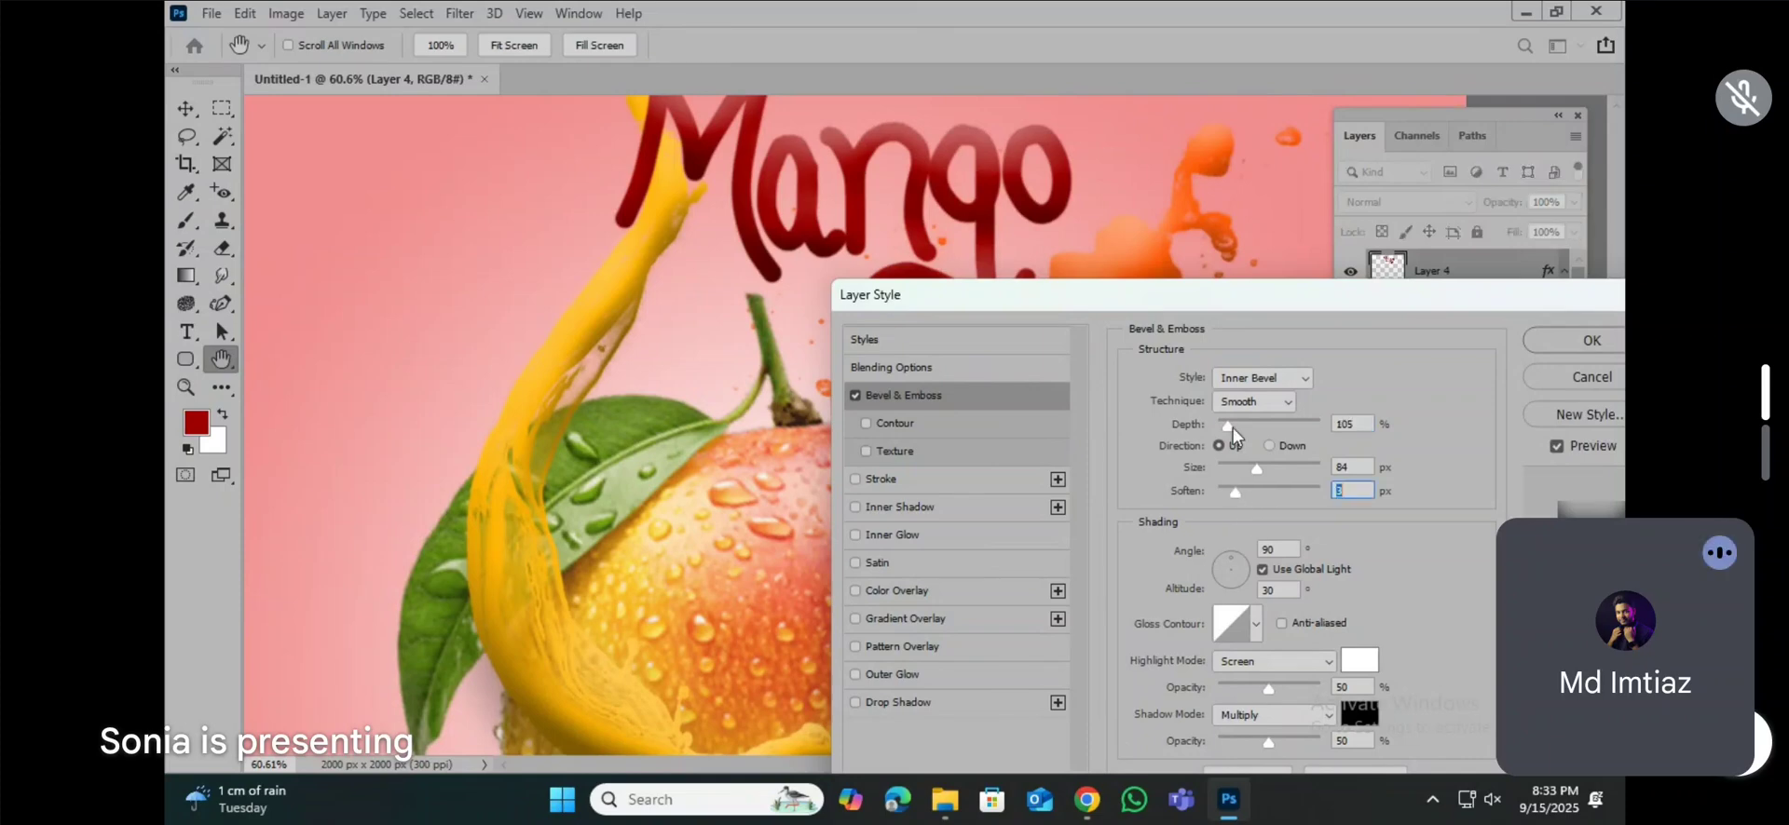
mouse_move(1228, 427)
mouse_down()
mouse_move(1315, 425)
mouse_move(1177, 417)
mouse_move(1299, 427)
mouse_move(1244, 426)
mouse_move(1243, 469)
mouse_move(1229, 426)
mouse_up()
click(1591, 340)
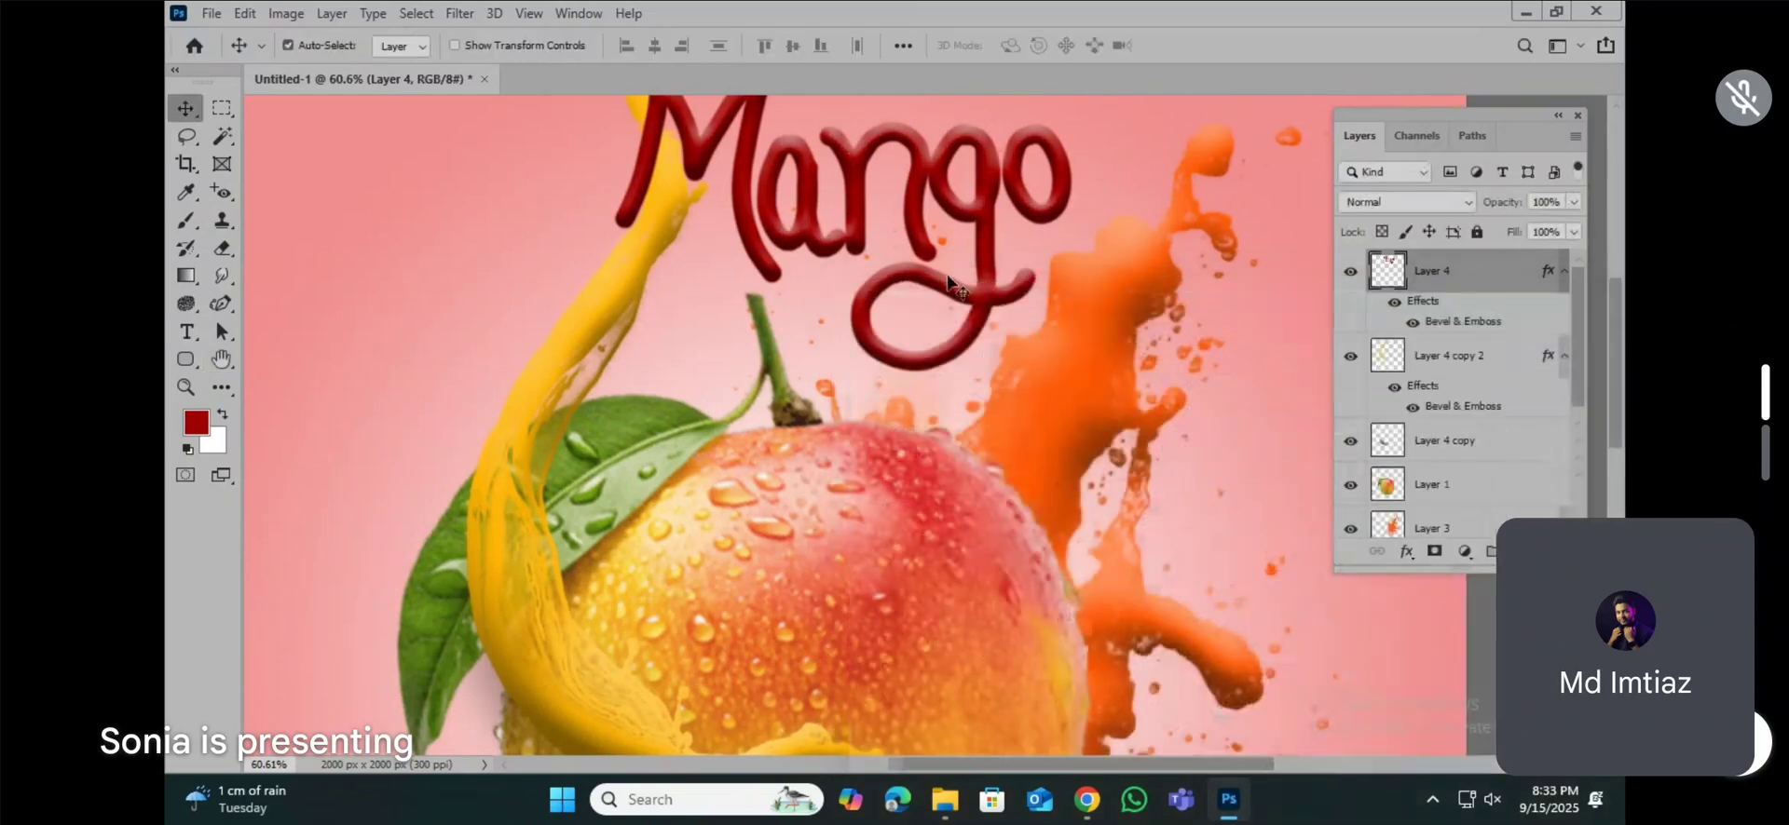
Step: Recolour the lettering green using Hue/Saturation with hue +100 and saturation -6
scroll(959, 289, up, 5)
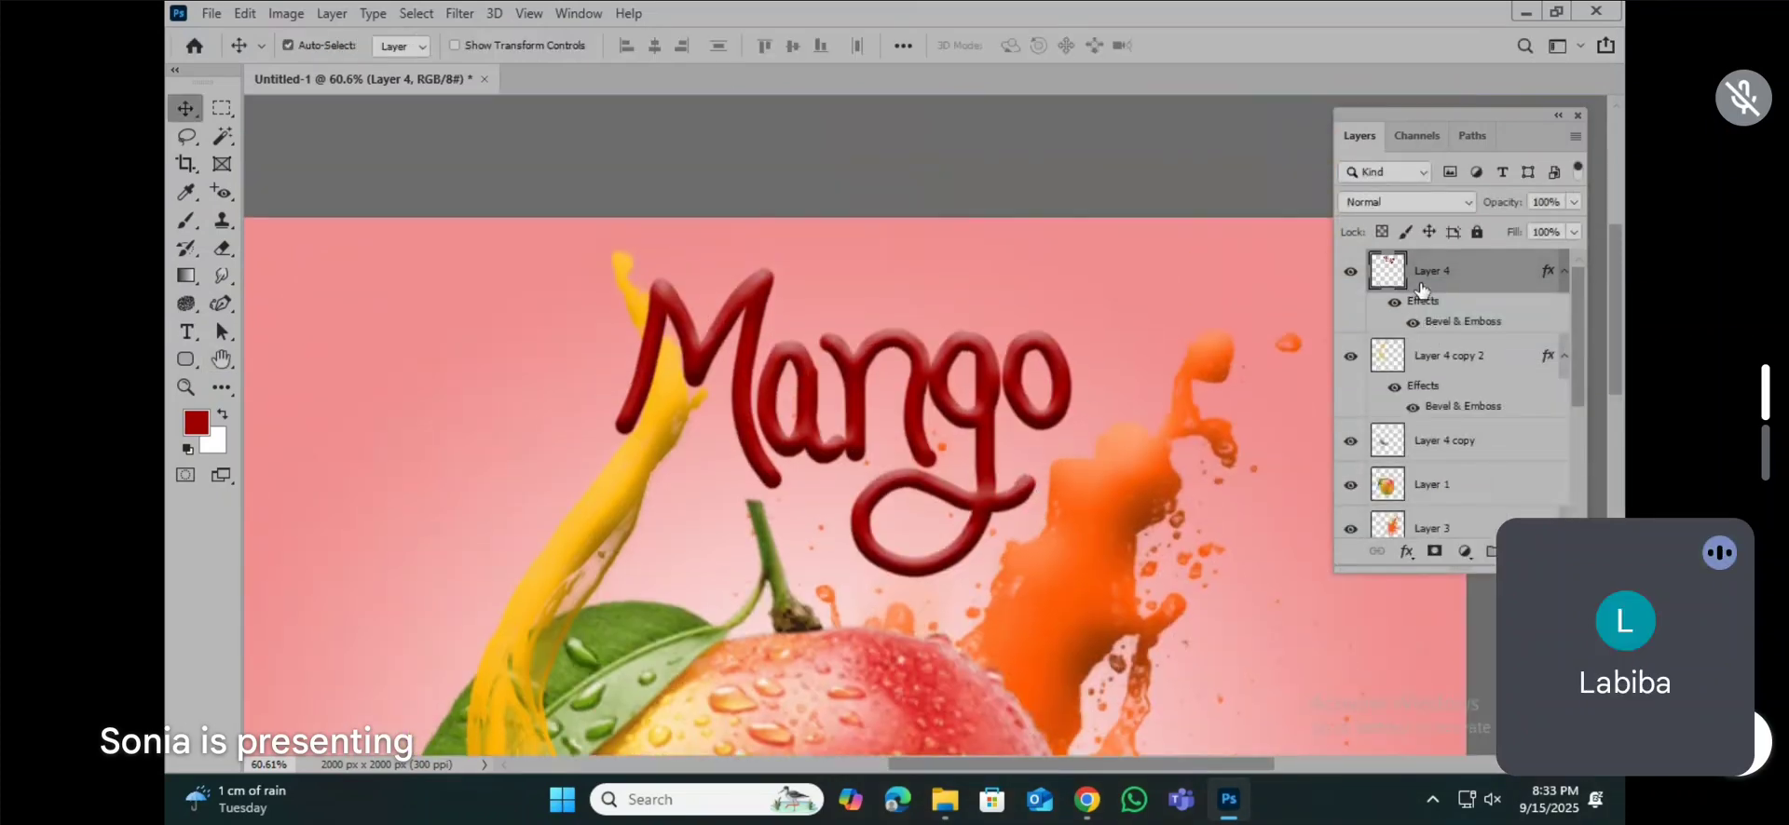
key(ctrl+u)
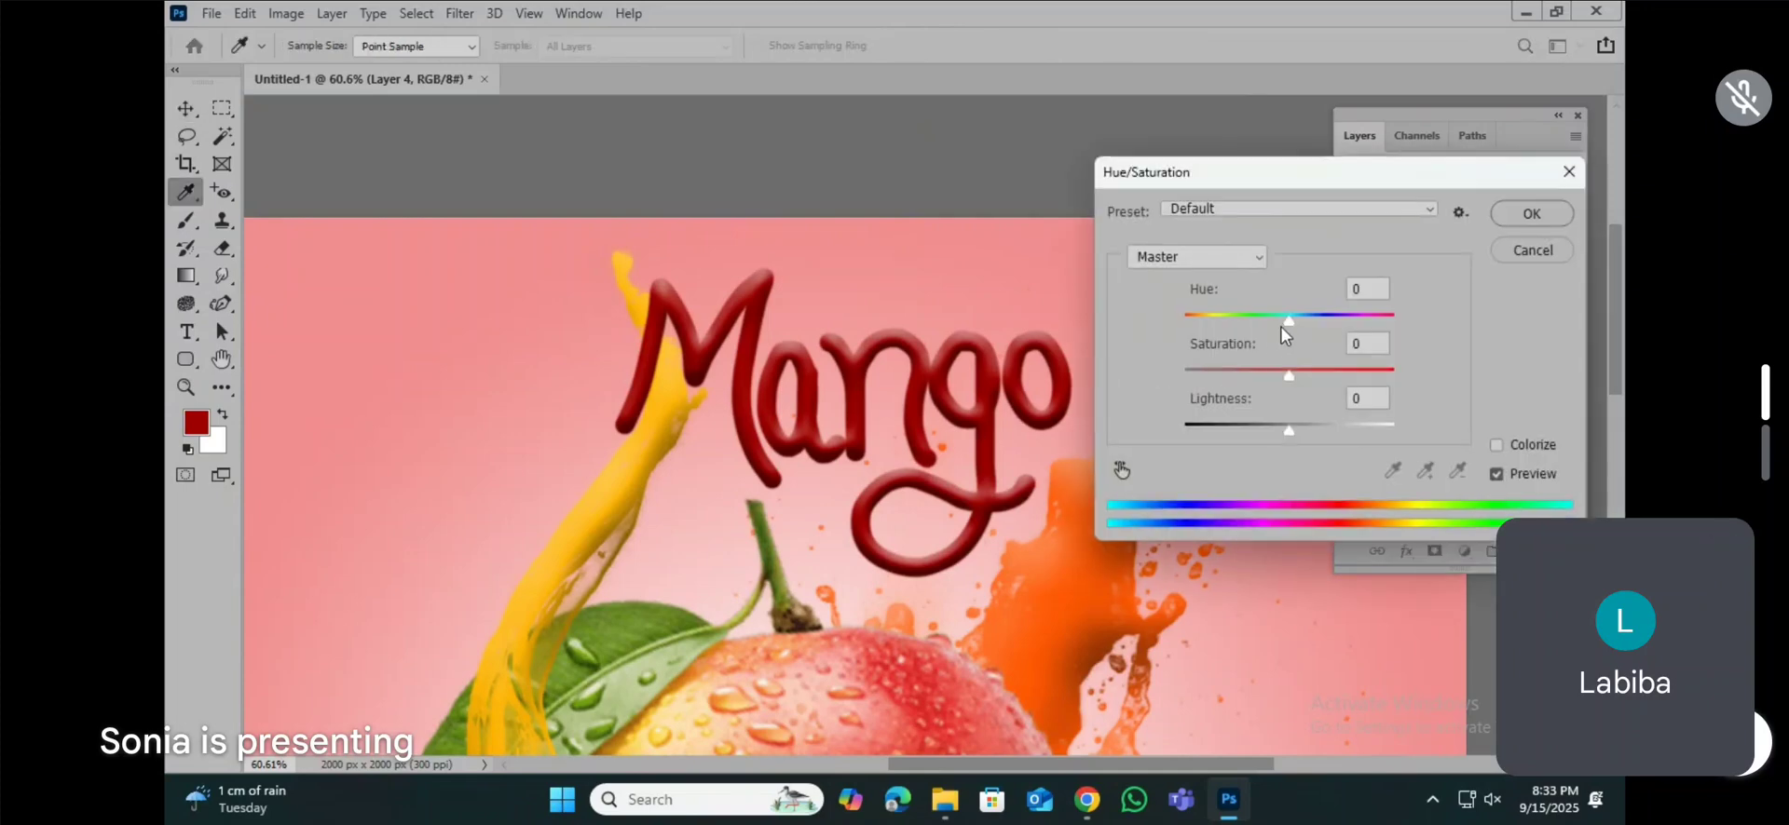
drag(1286, 322, 1353, 334)
mouse_move(1289, 375)
mouse_down()
mouse_move(1358, 377)
mouse_move(1256, 376)
mouse_move(1284, 377)
mouse_up()
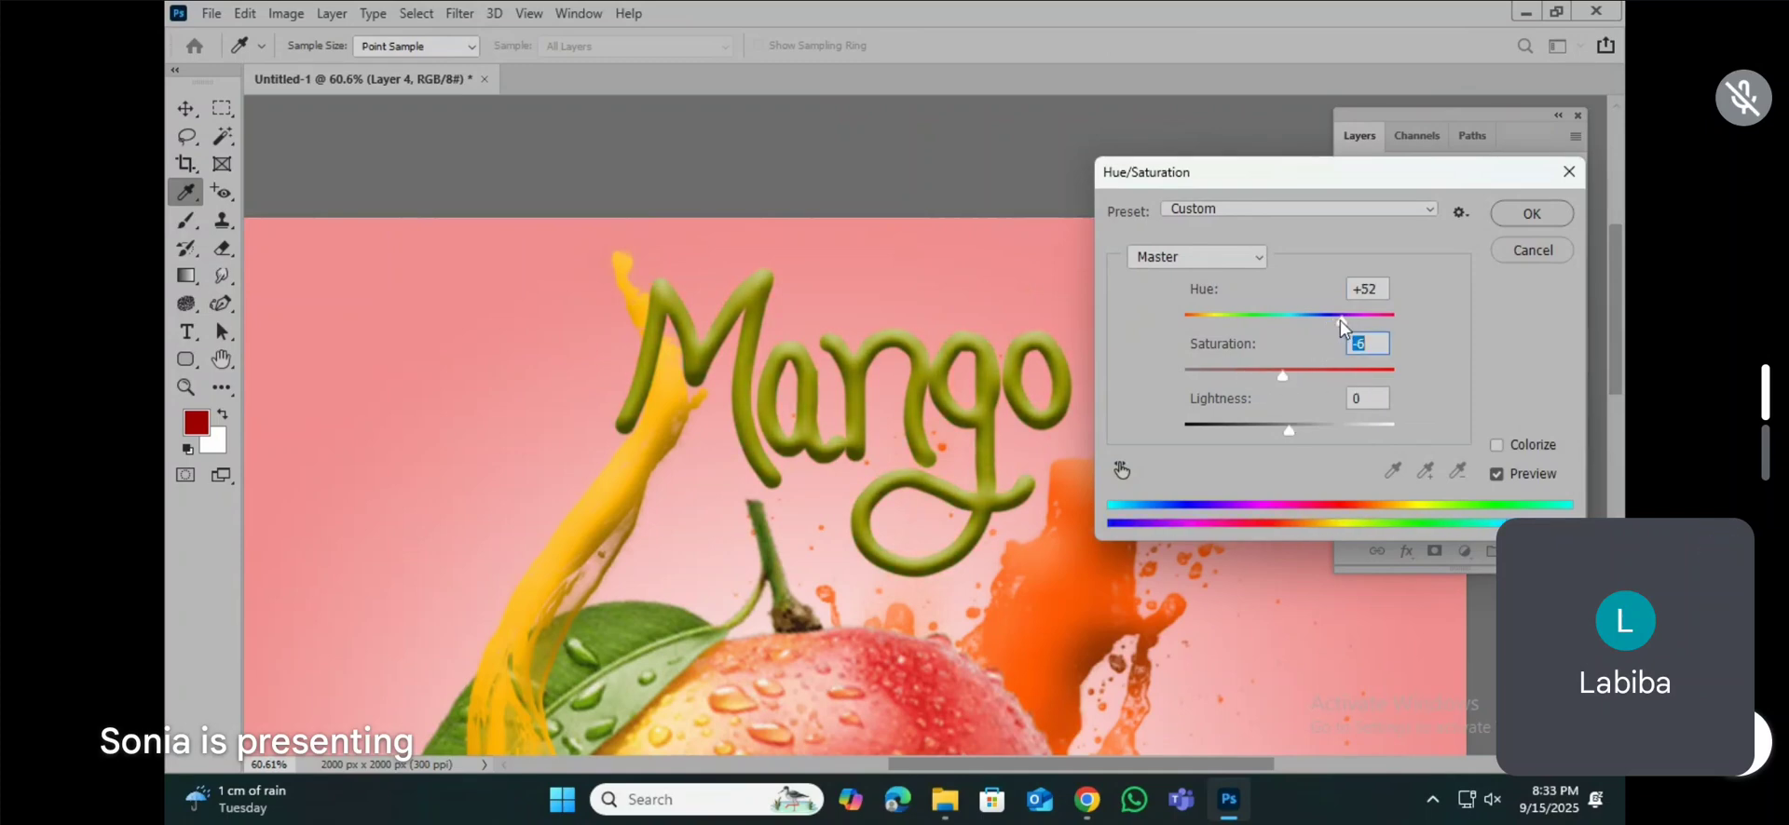
drag(1342, 326, 1375, 328)
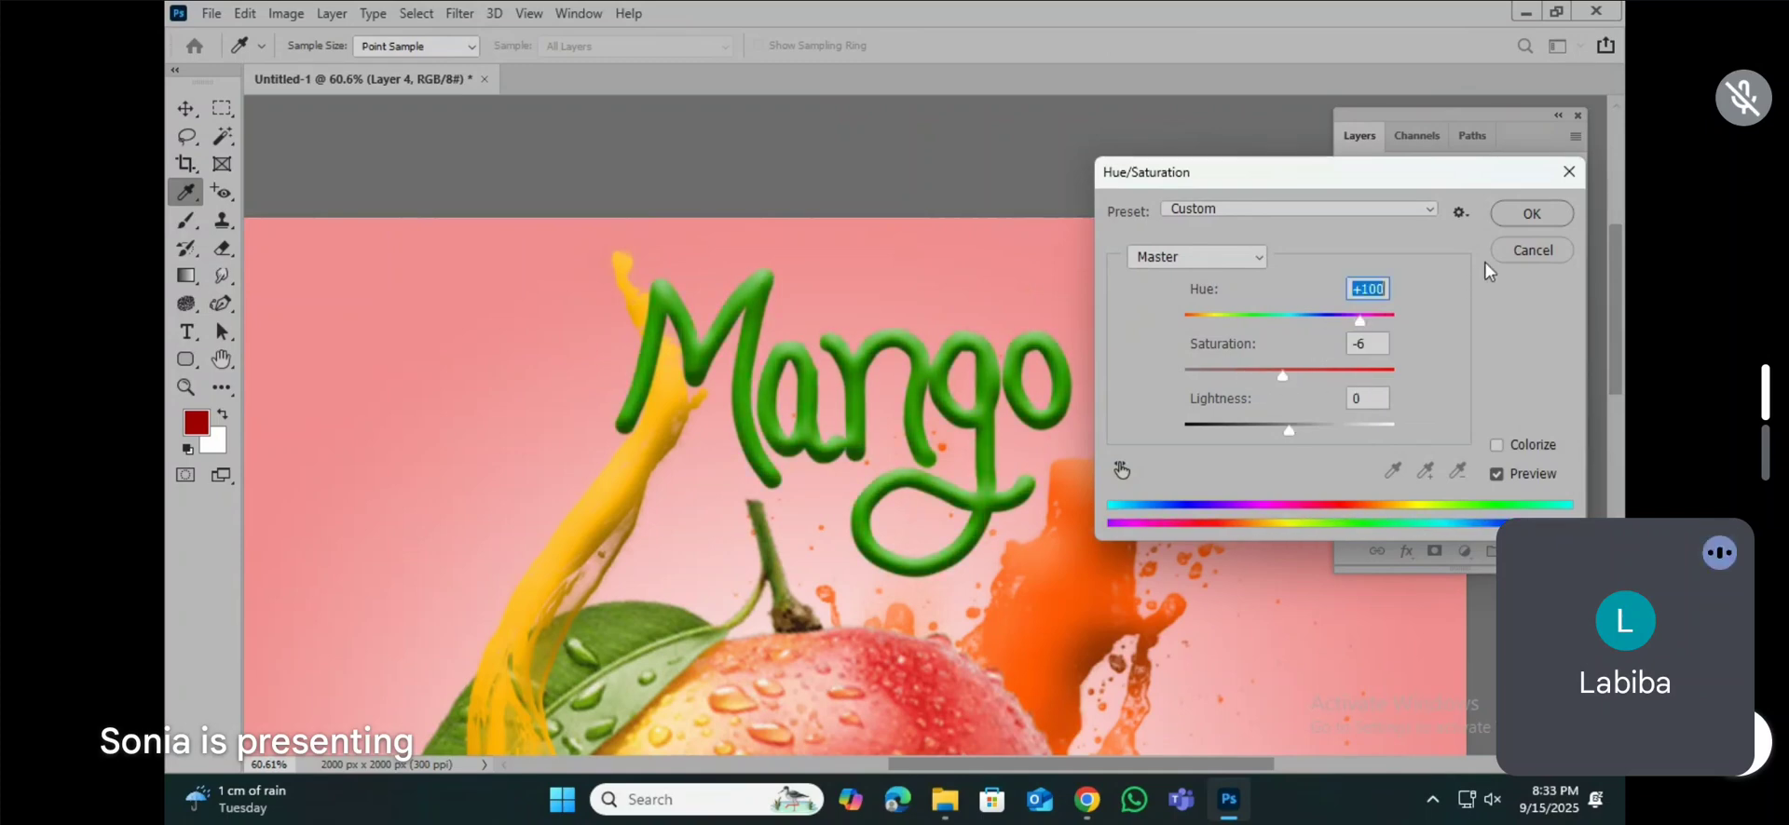
click(1532, 213)
Step: Scale the green lettering down and place it in the design's upper-left corner beside the yellow splash
scroll(978, 373, down, 2)
key(super)
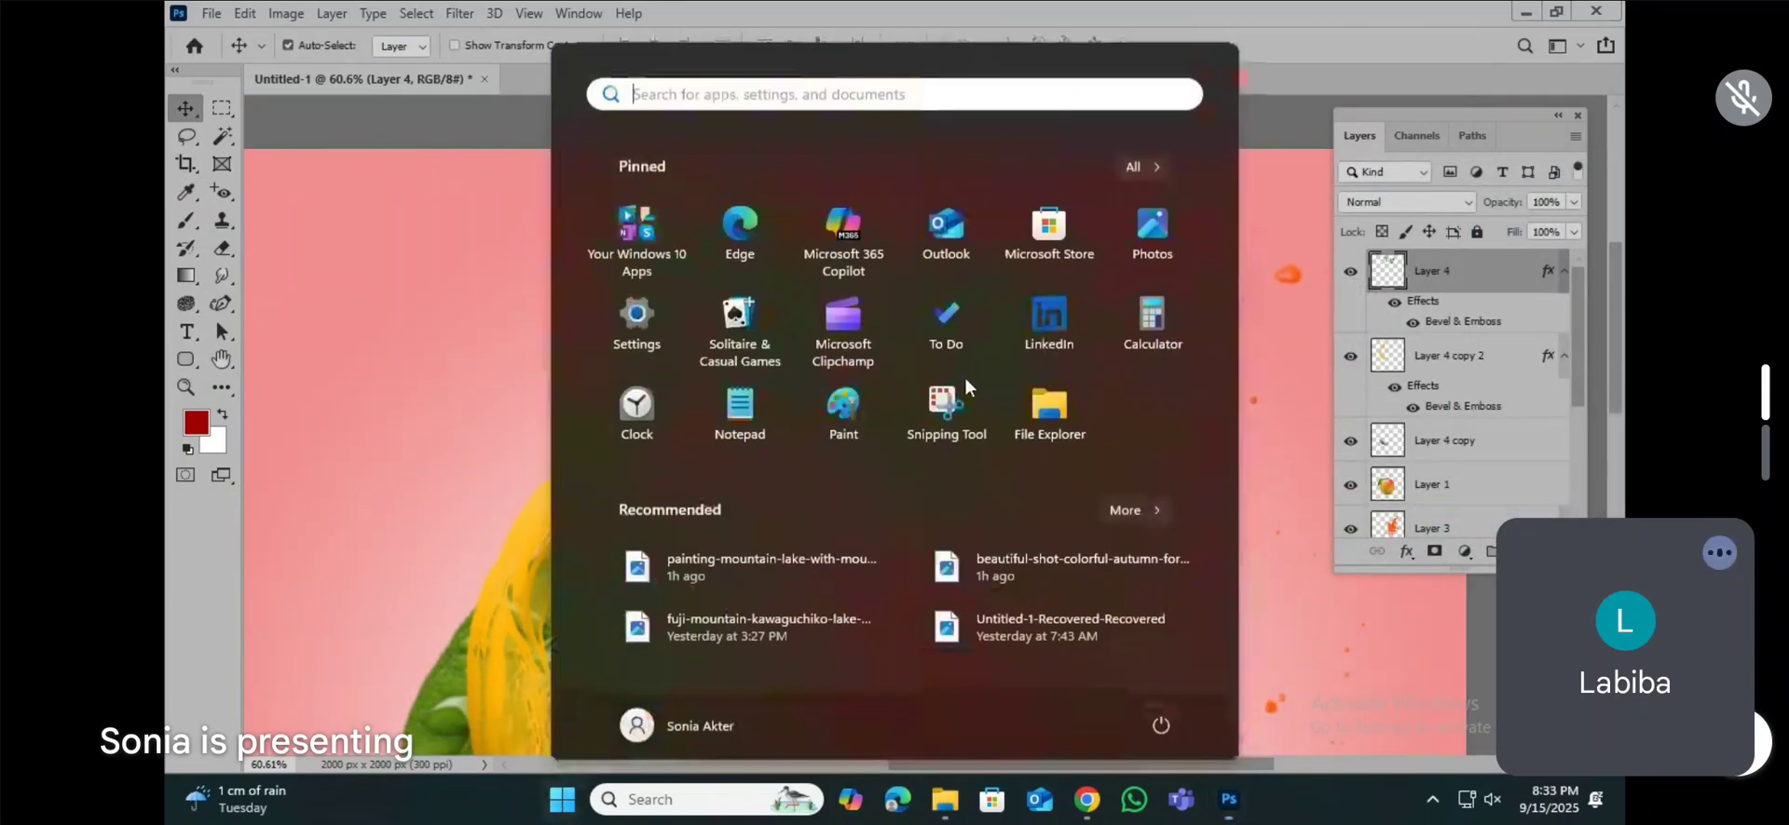
key(super)
scroll(964, 387, down, 9)
key(ctrl+t)
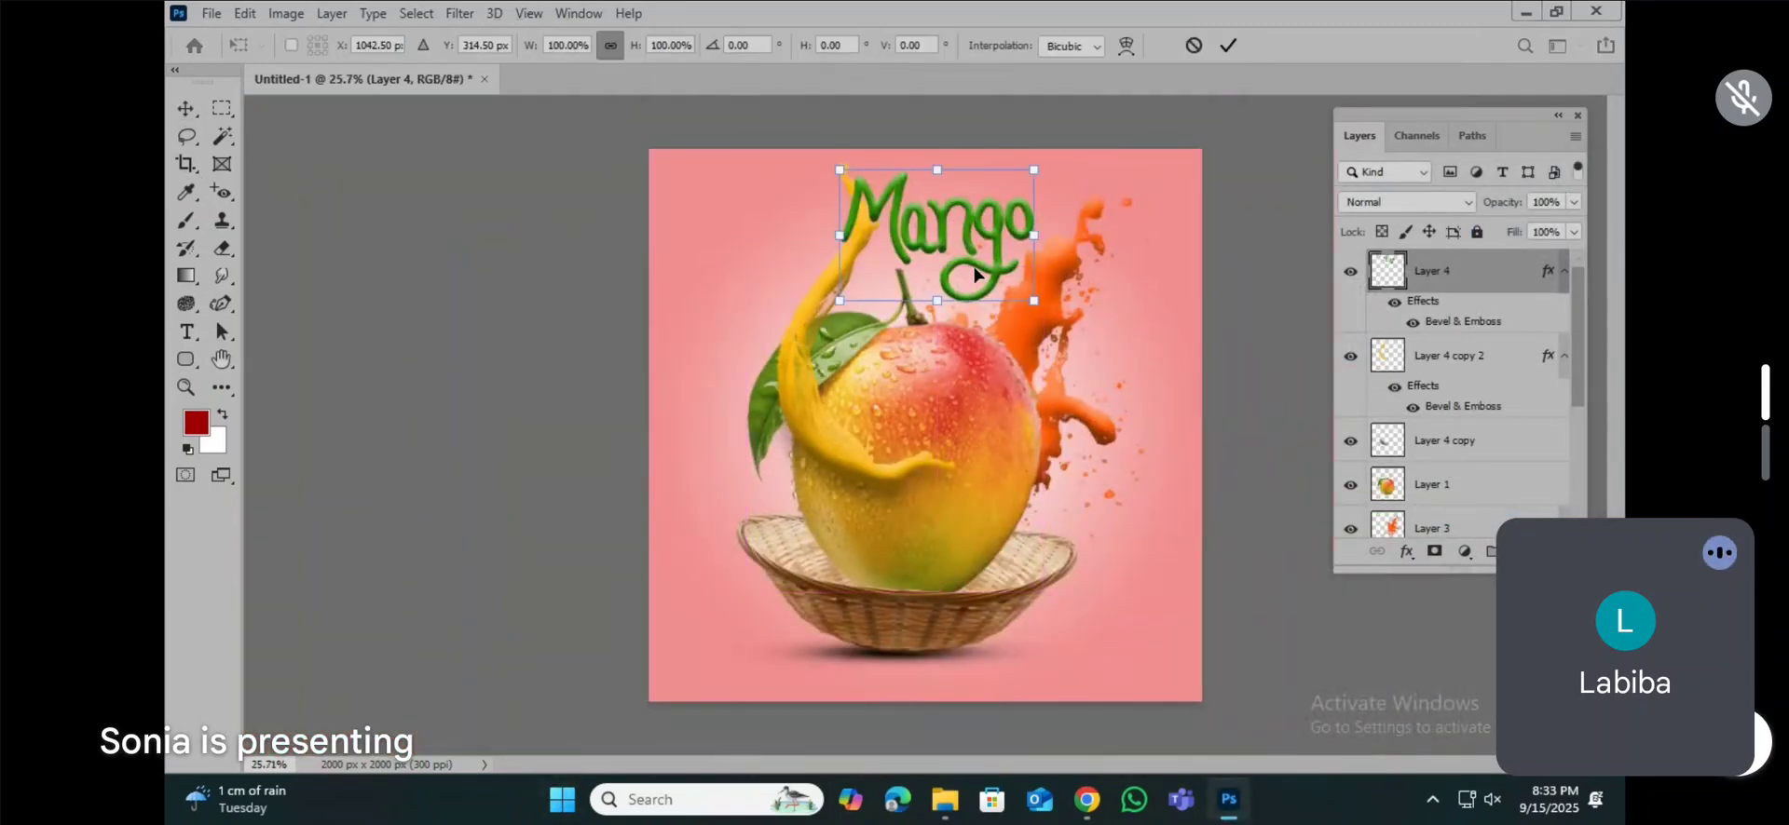
drag(1030, 296, 792, 233)
key(Return)
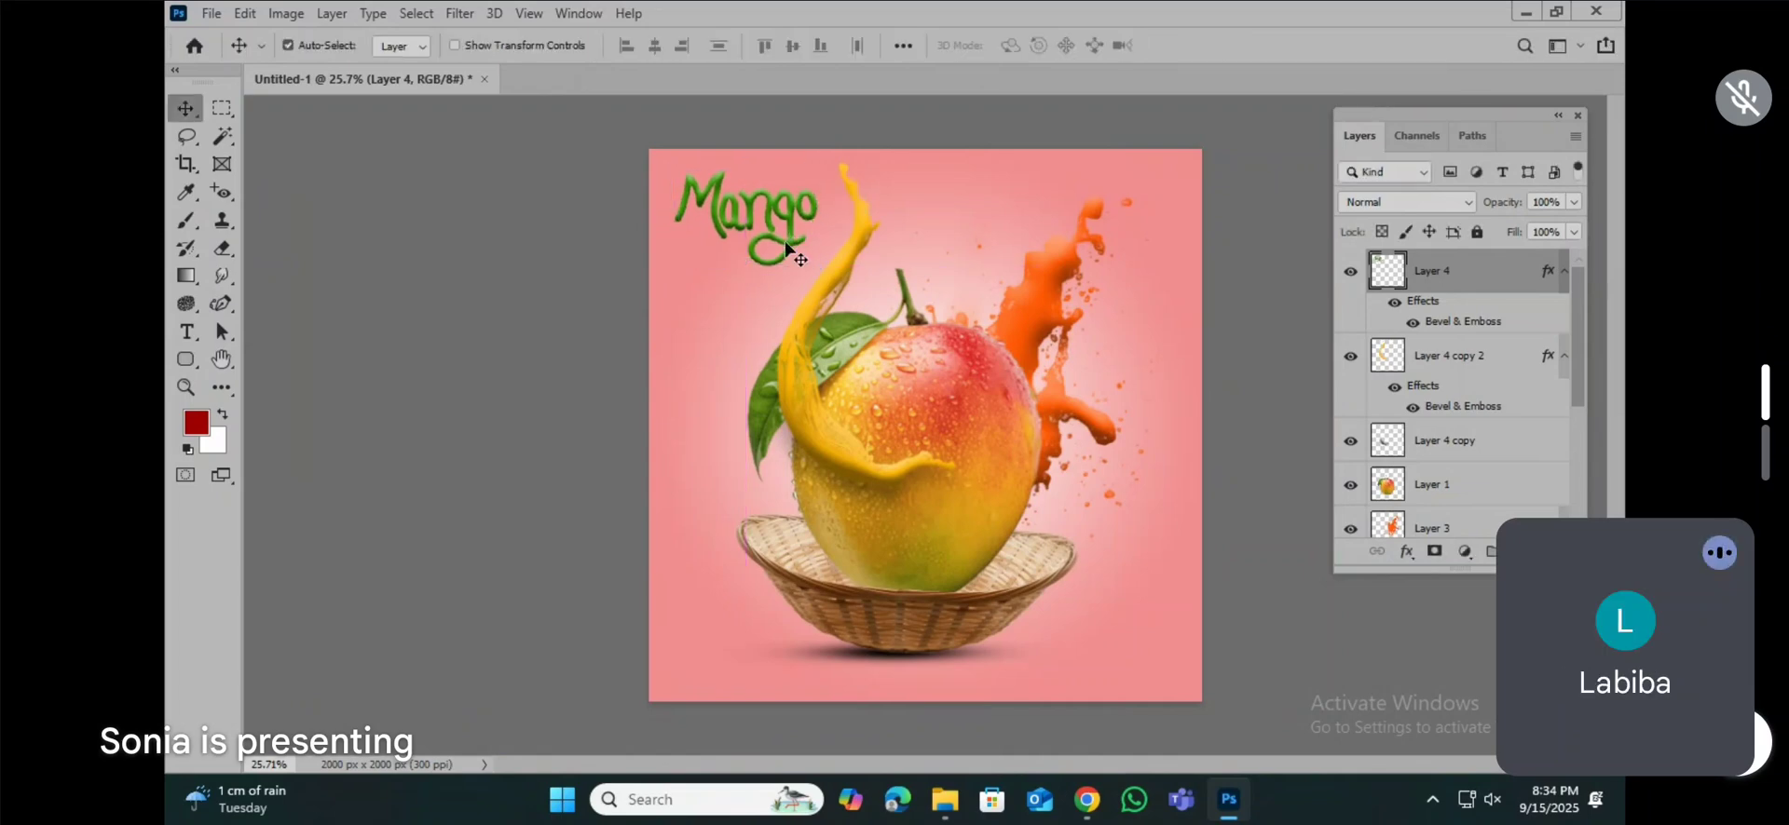
Step: Delete the green hand-drawn lettering layer and add the text "Mango" in white near the yellow splash
scroll(798, 270, up, 3)
key(Delete)
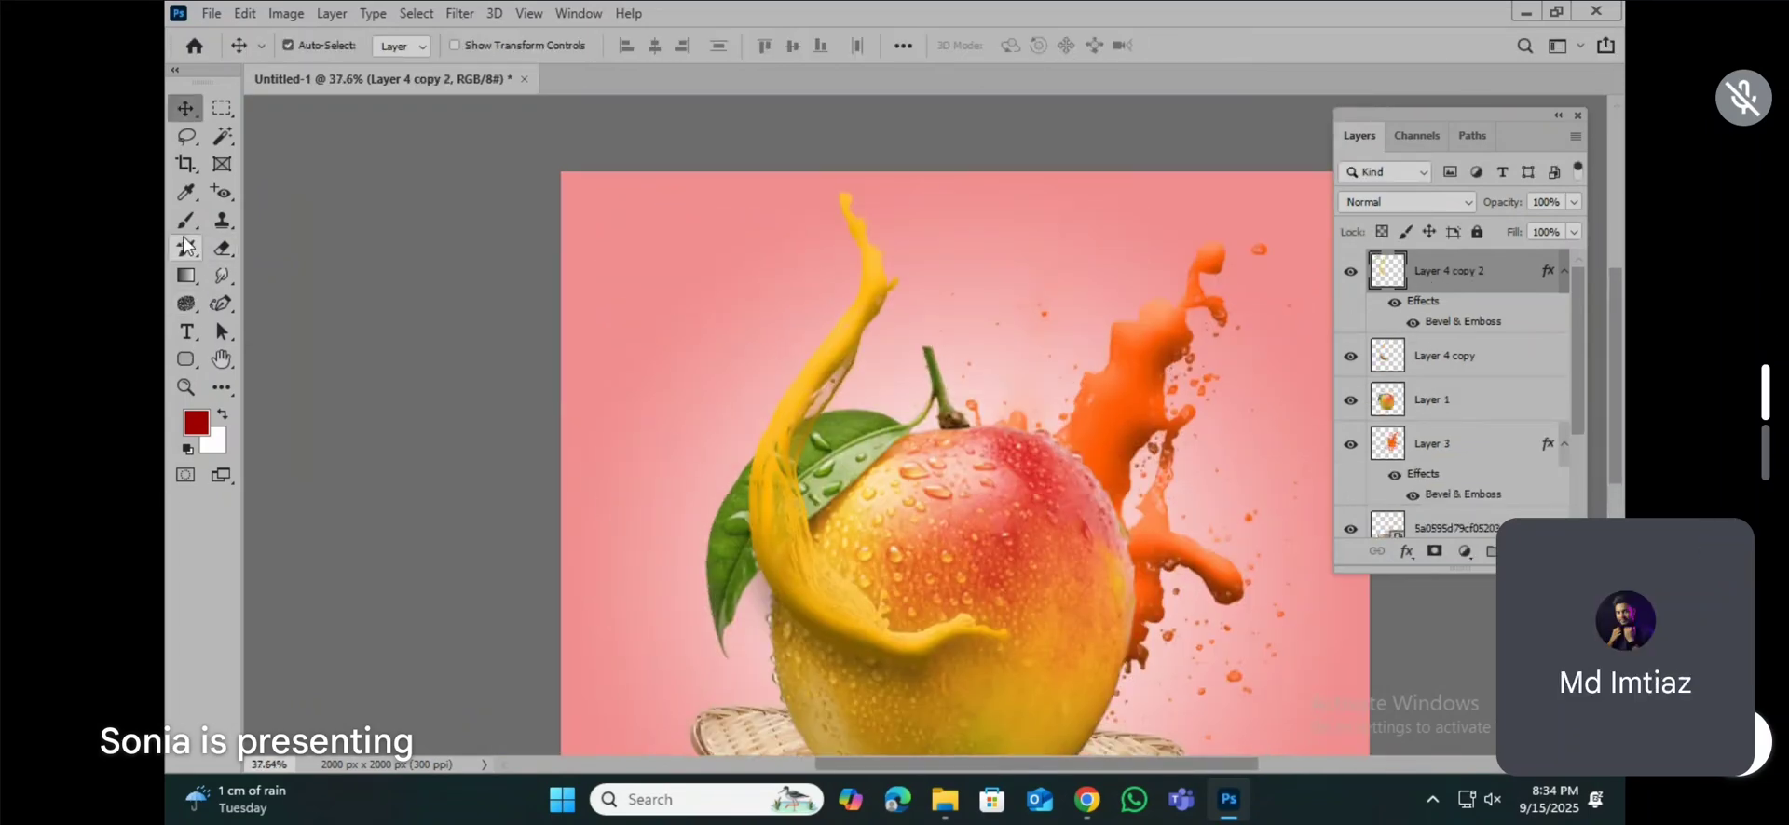
click(701, 334)
text(M)
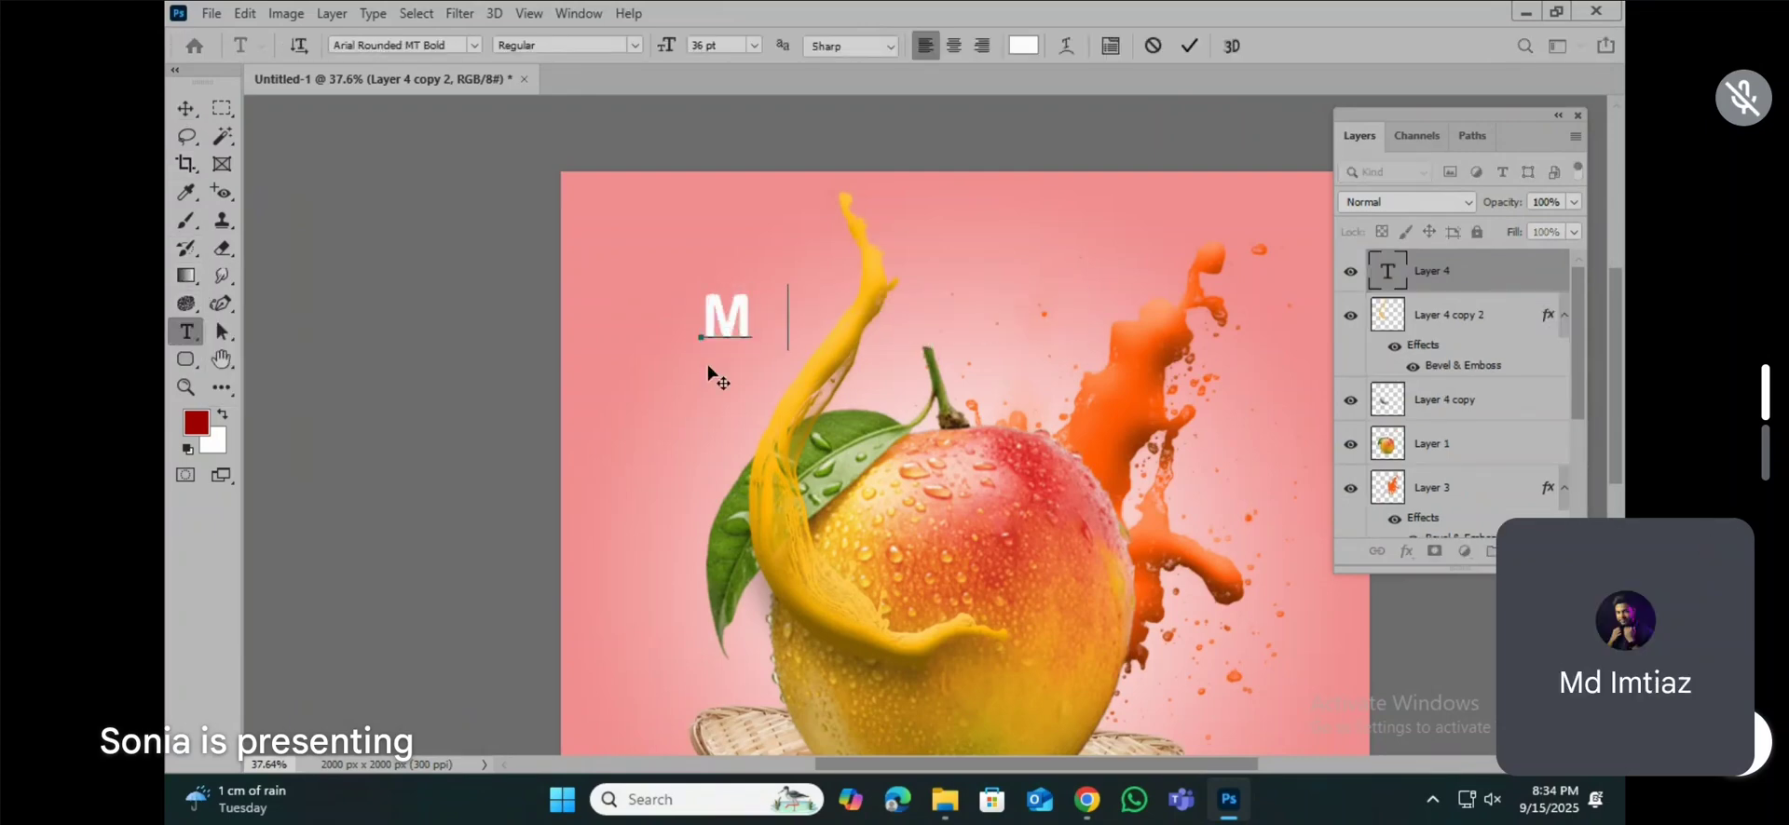
text(ango)
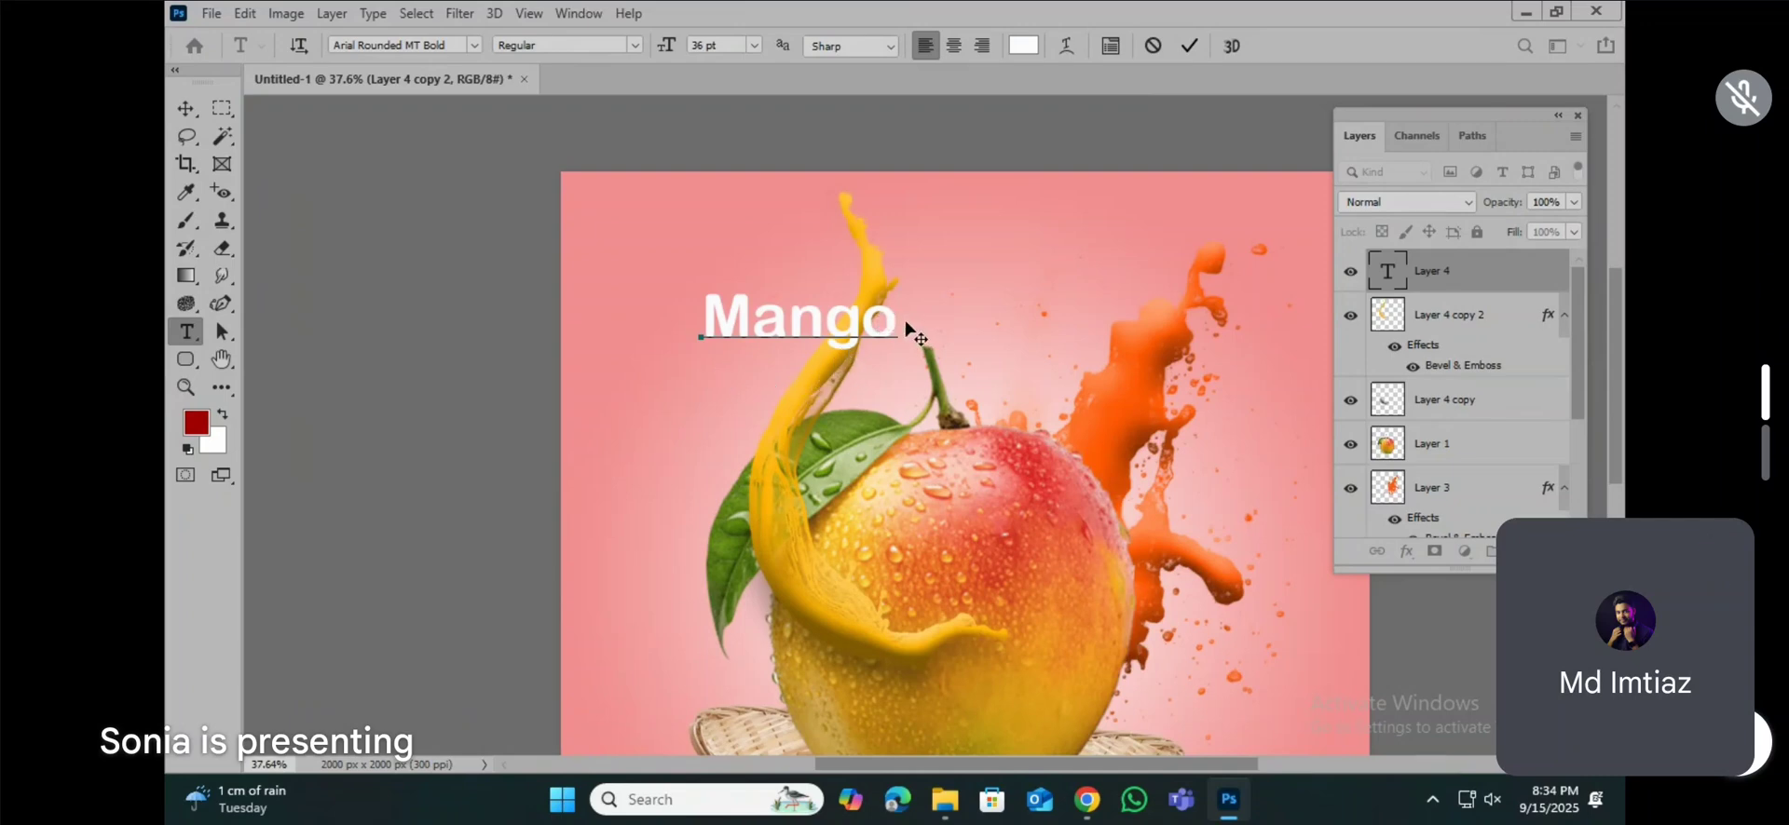
Step: Select the "Mango" text and search the available fonts for "coca"
double_click(745, 314)
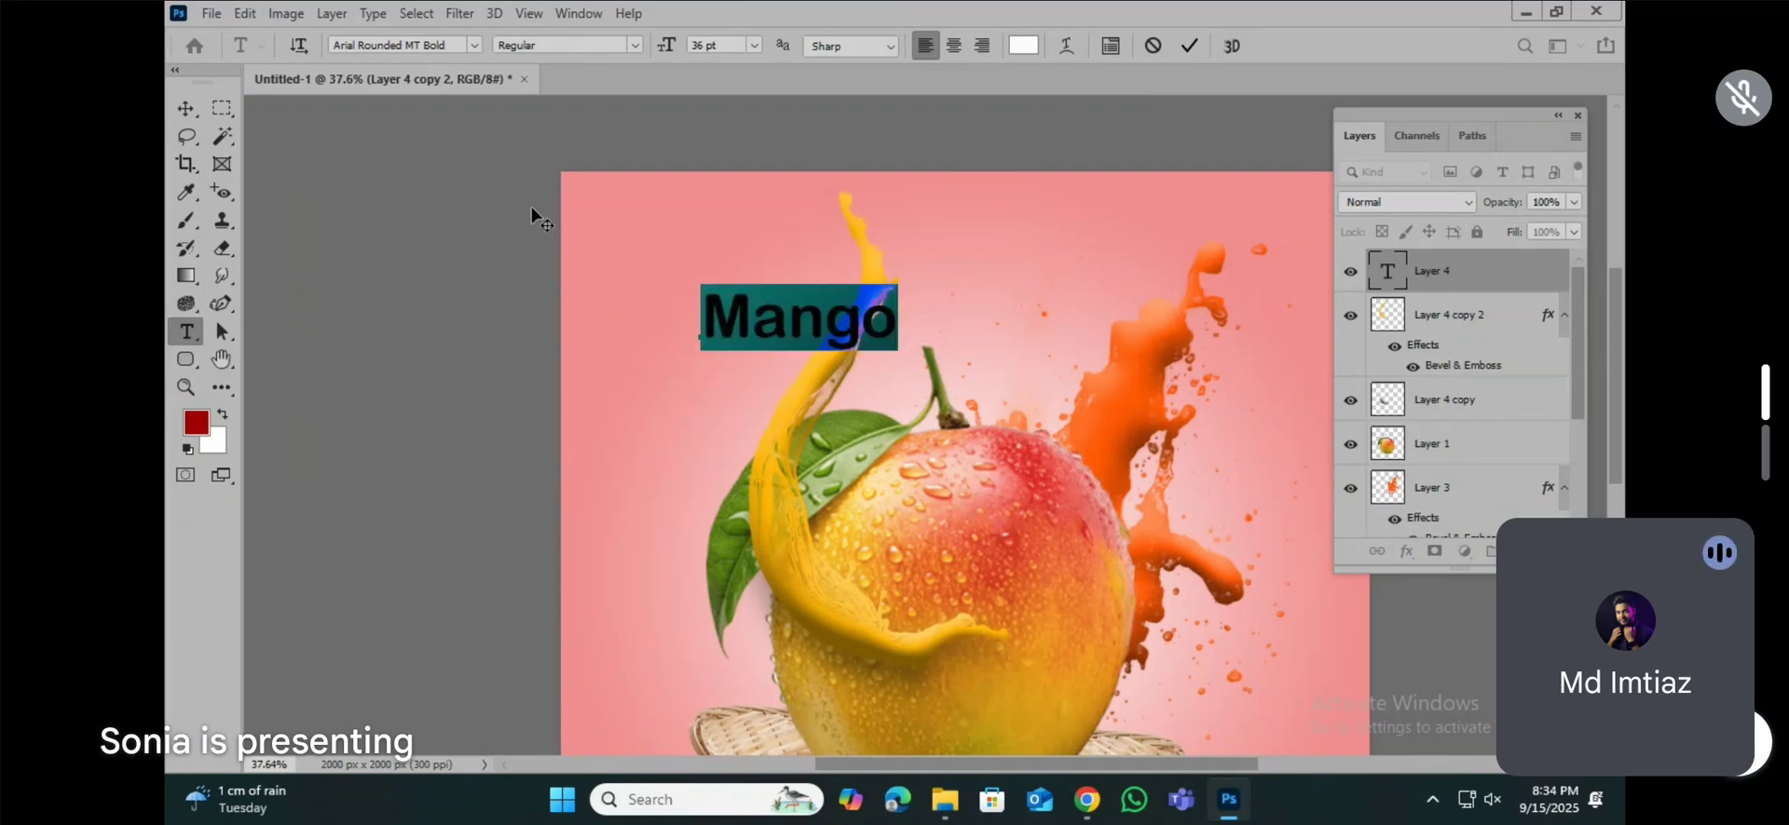
click(417, 42)
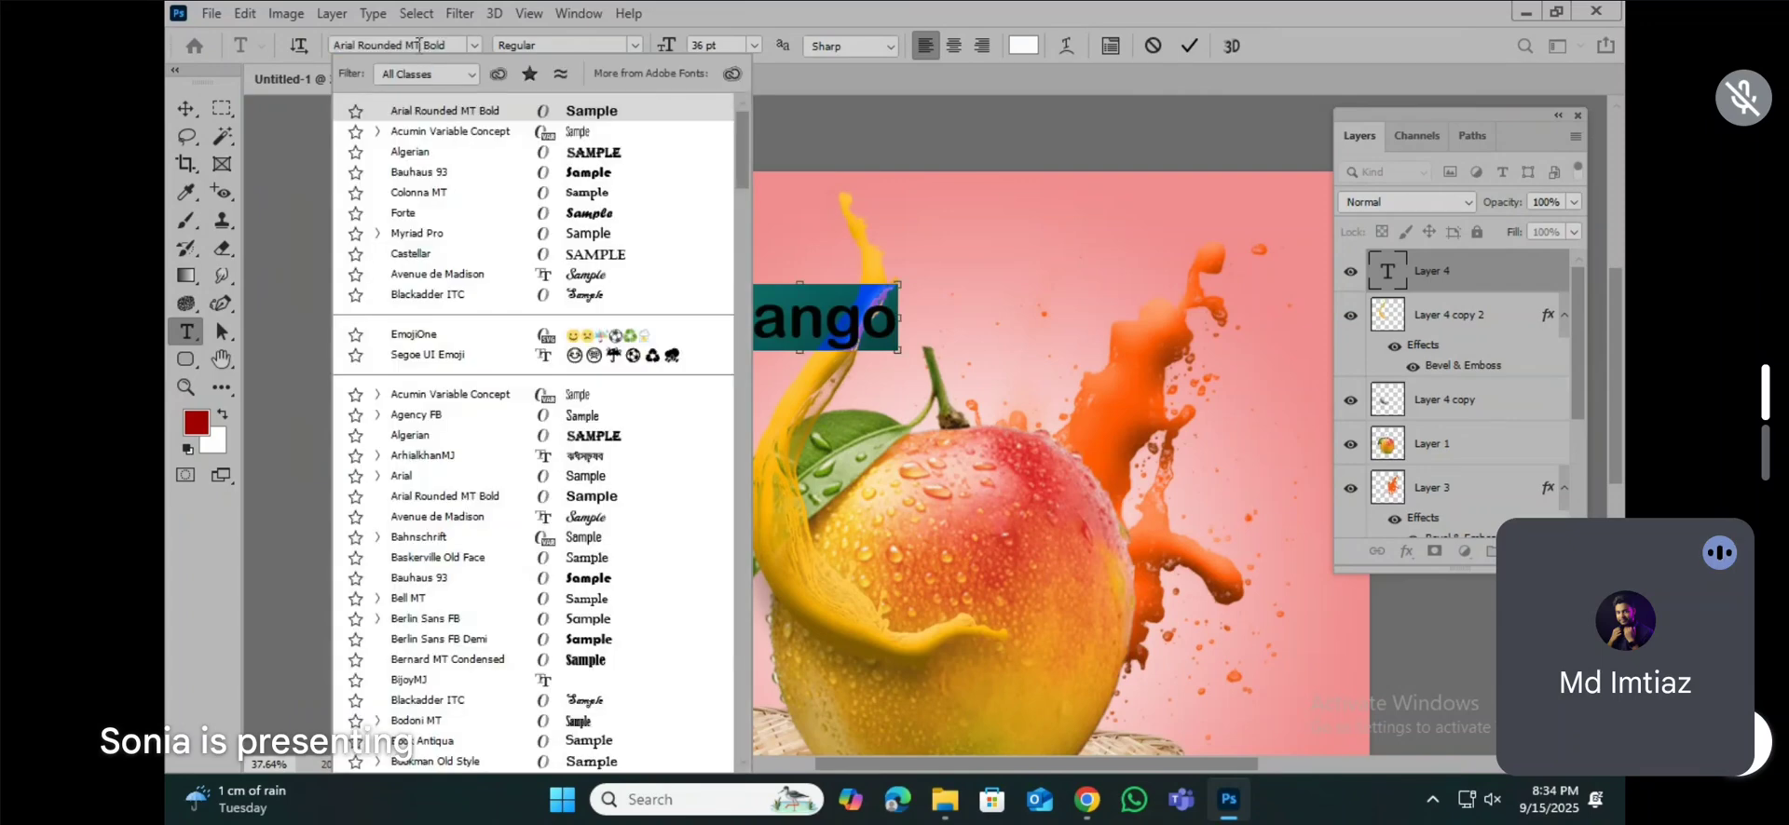
click(418, 44)
text(co)
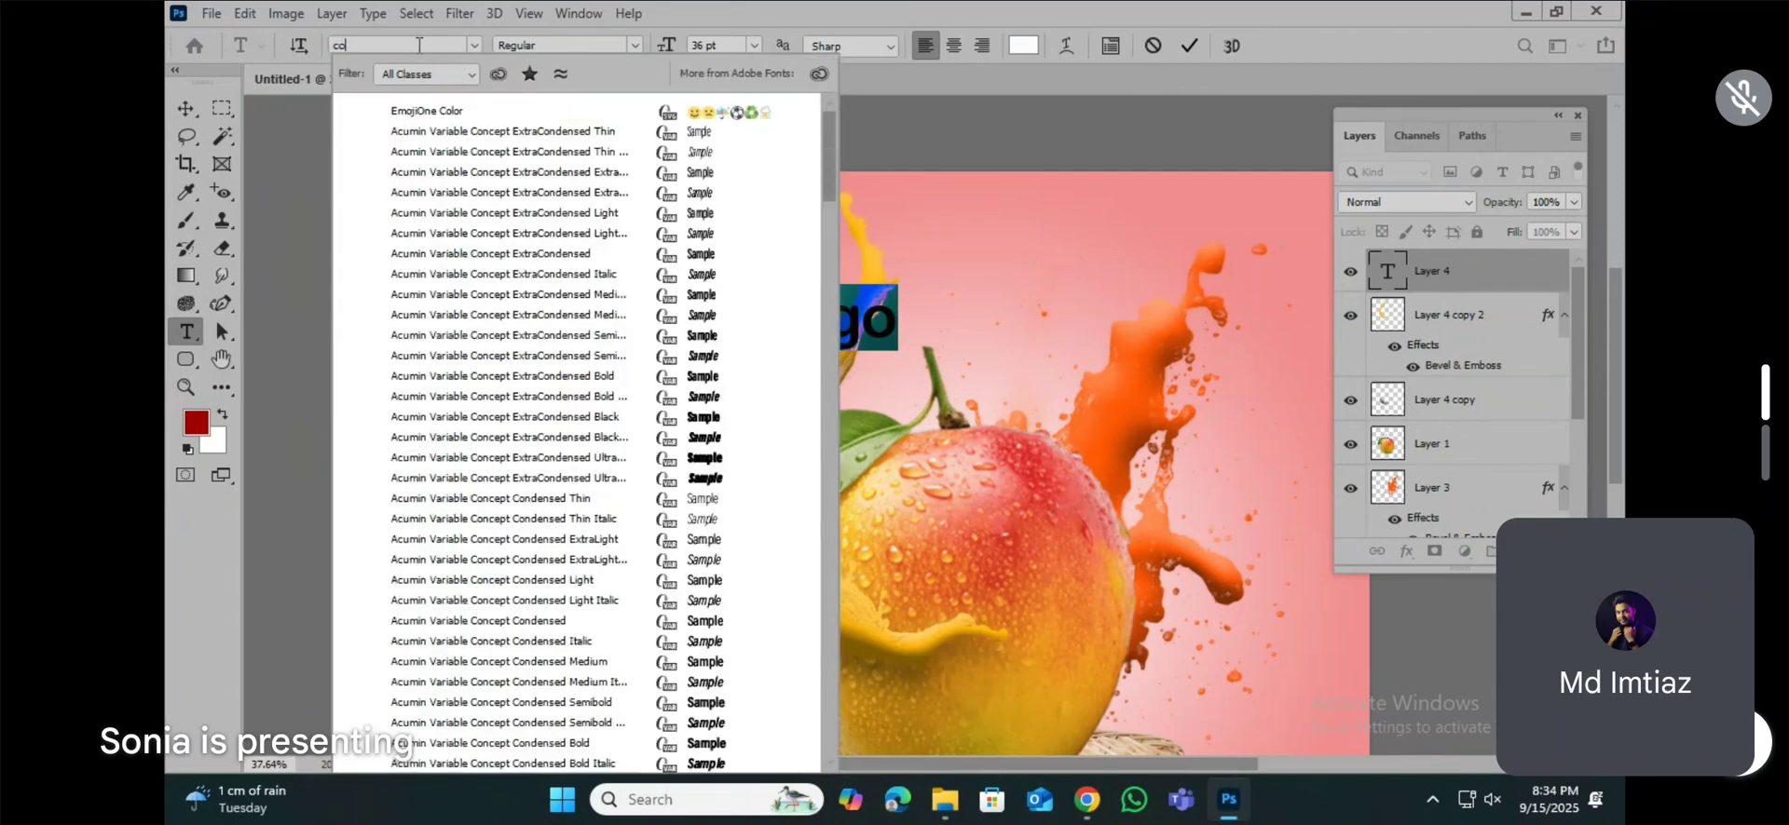
text(ca)
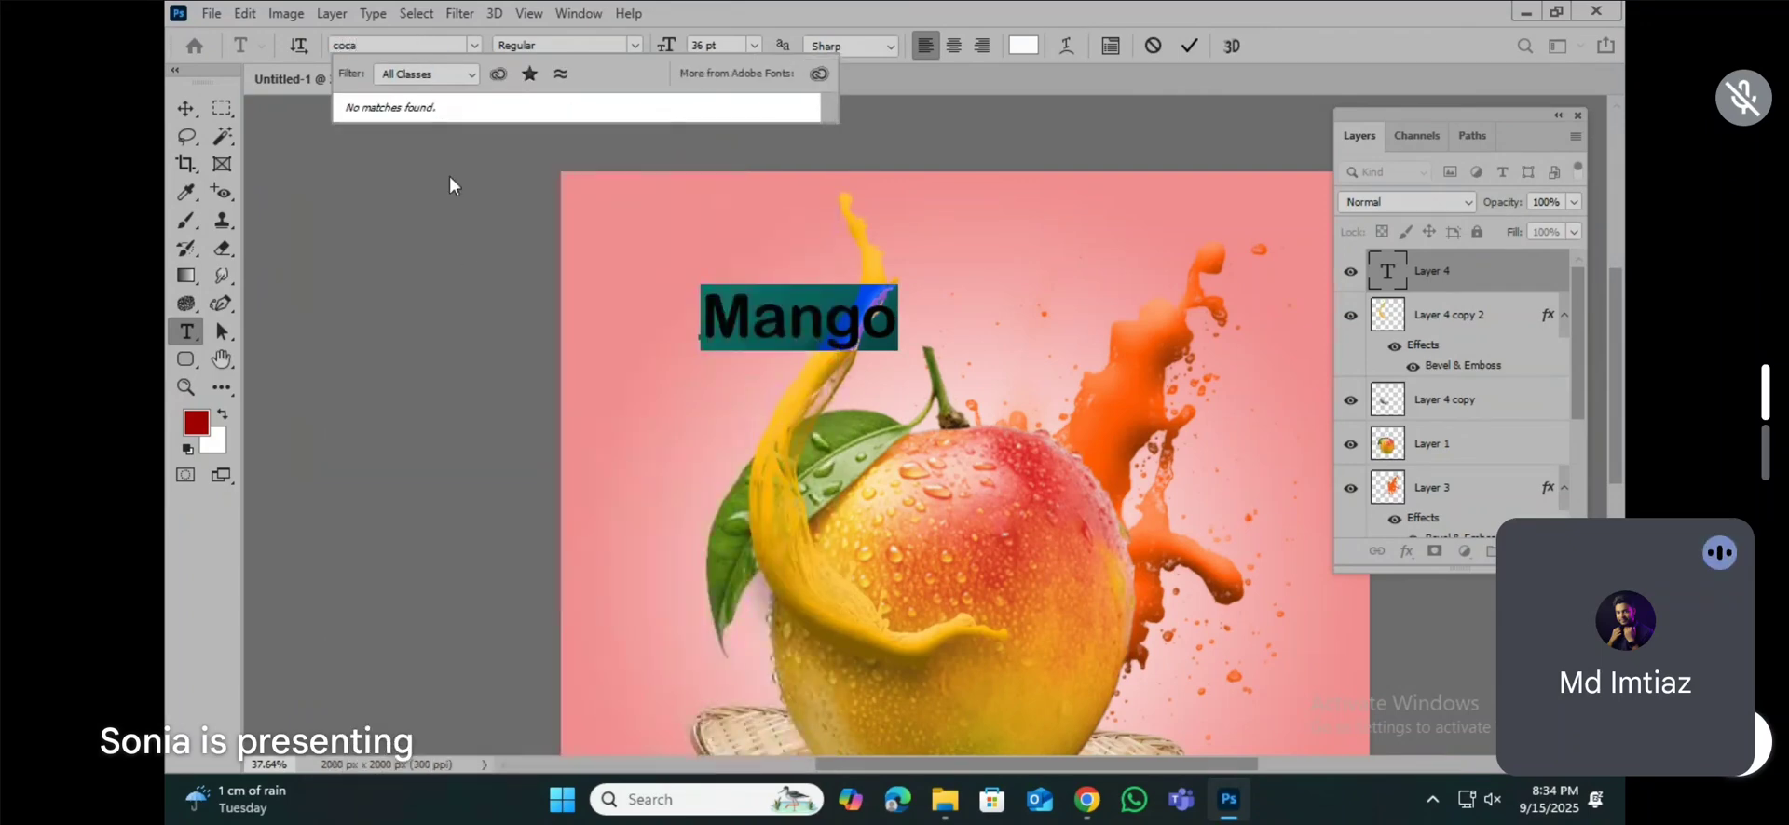
Step: Switch to Chrome and search the web for "coca cola font free download" in a new tab
click(1087, 799)
click(964, 718)
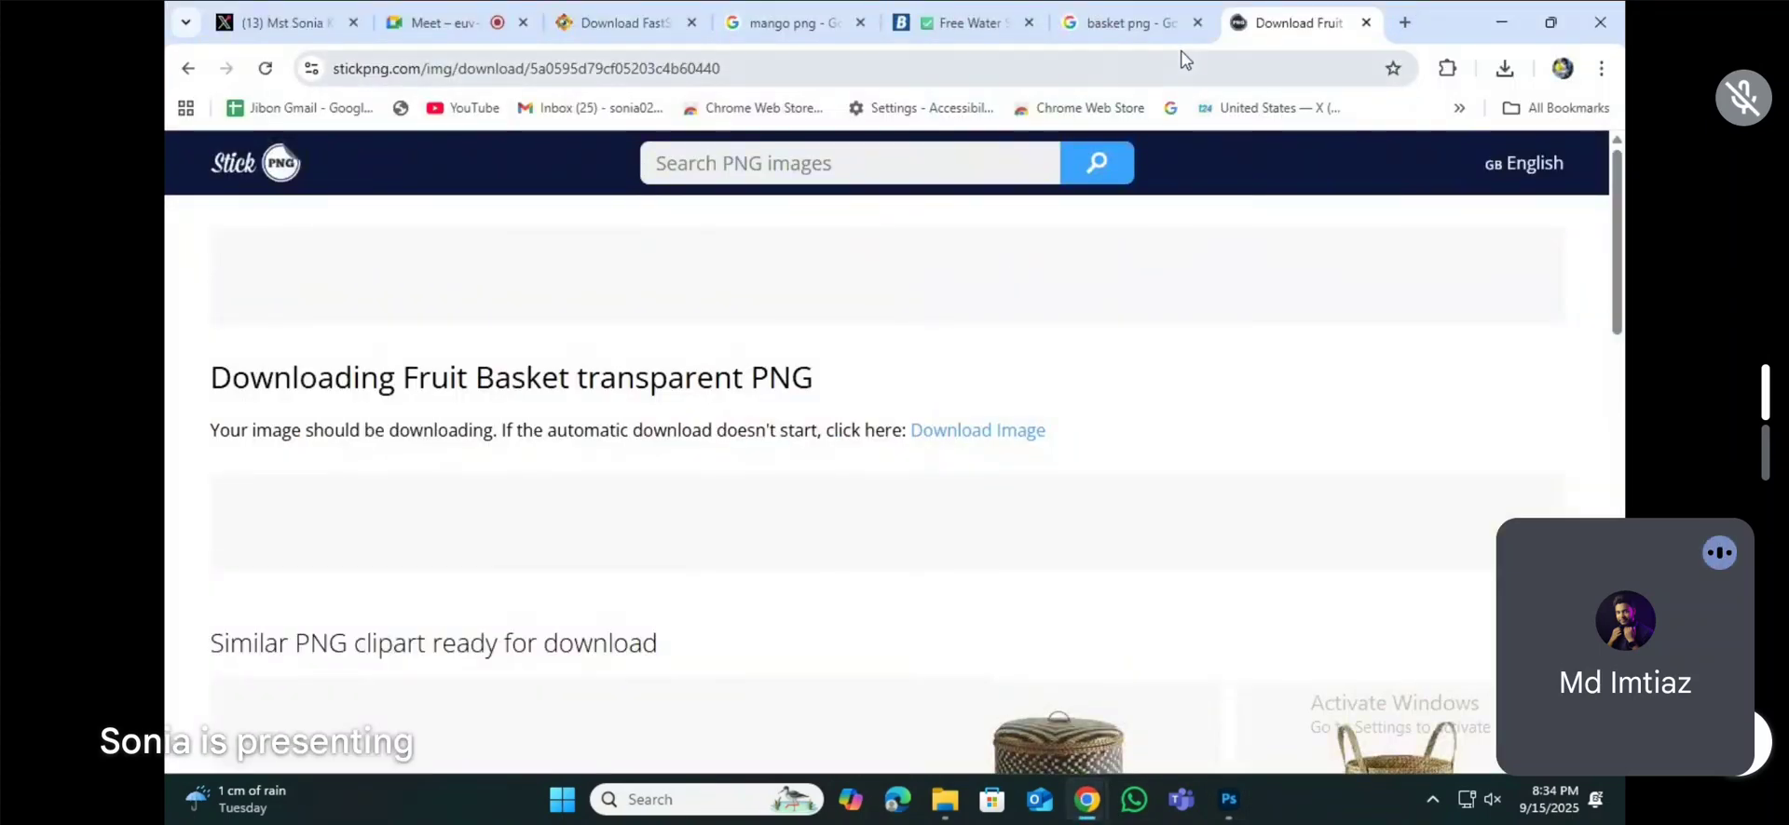
key(ctrl+t)
text(coc)
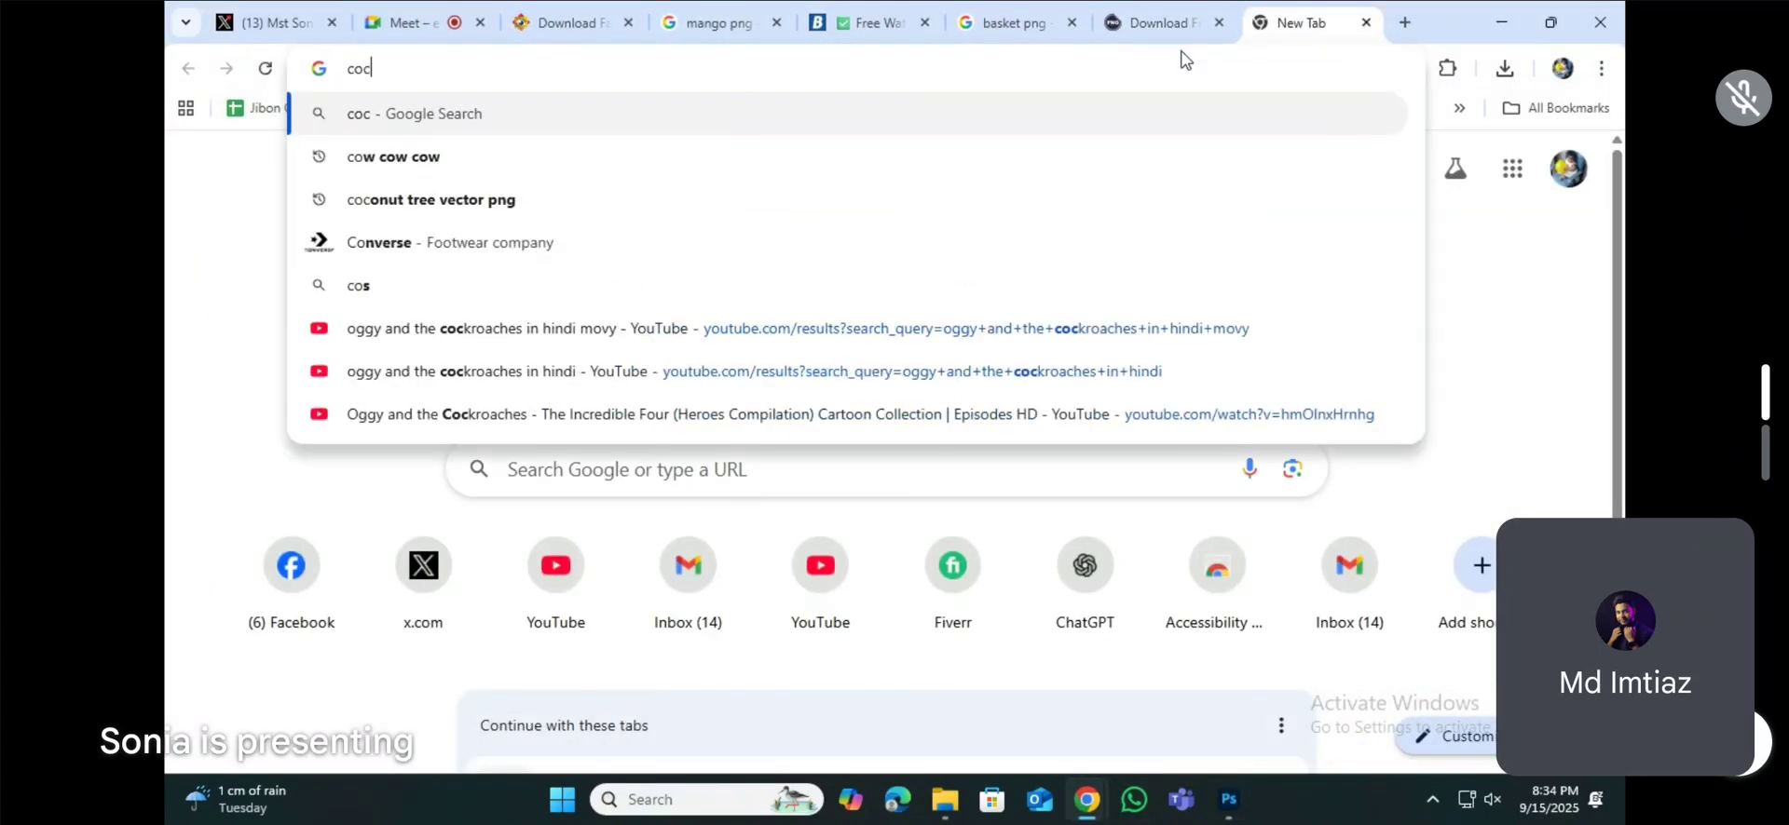
text(a cola font)
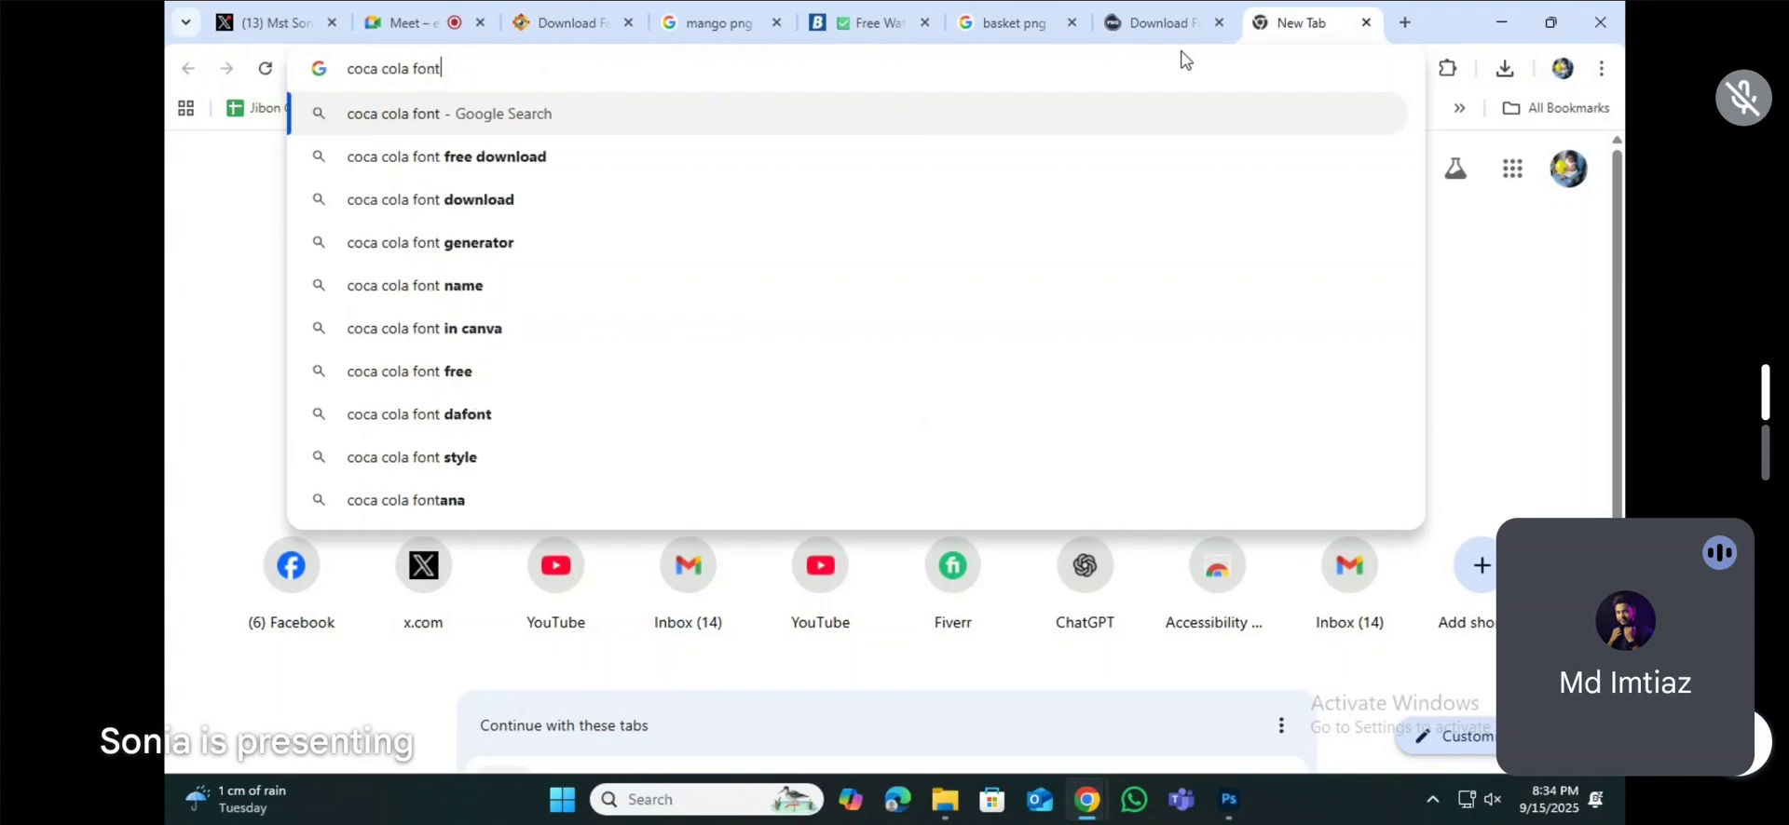
click(662, 168)
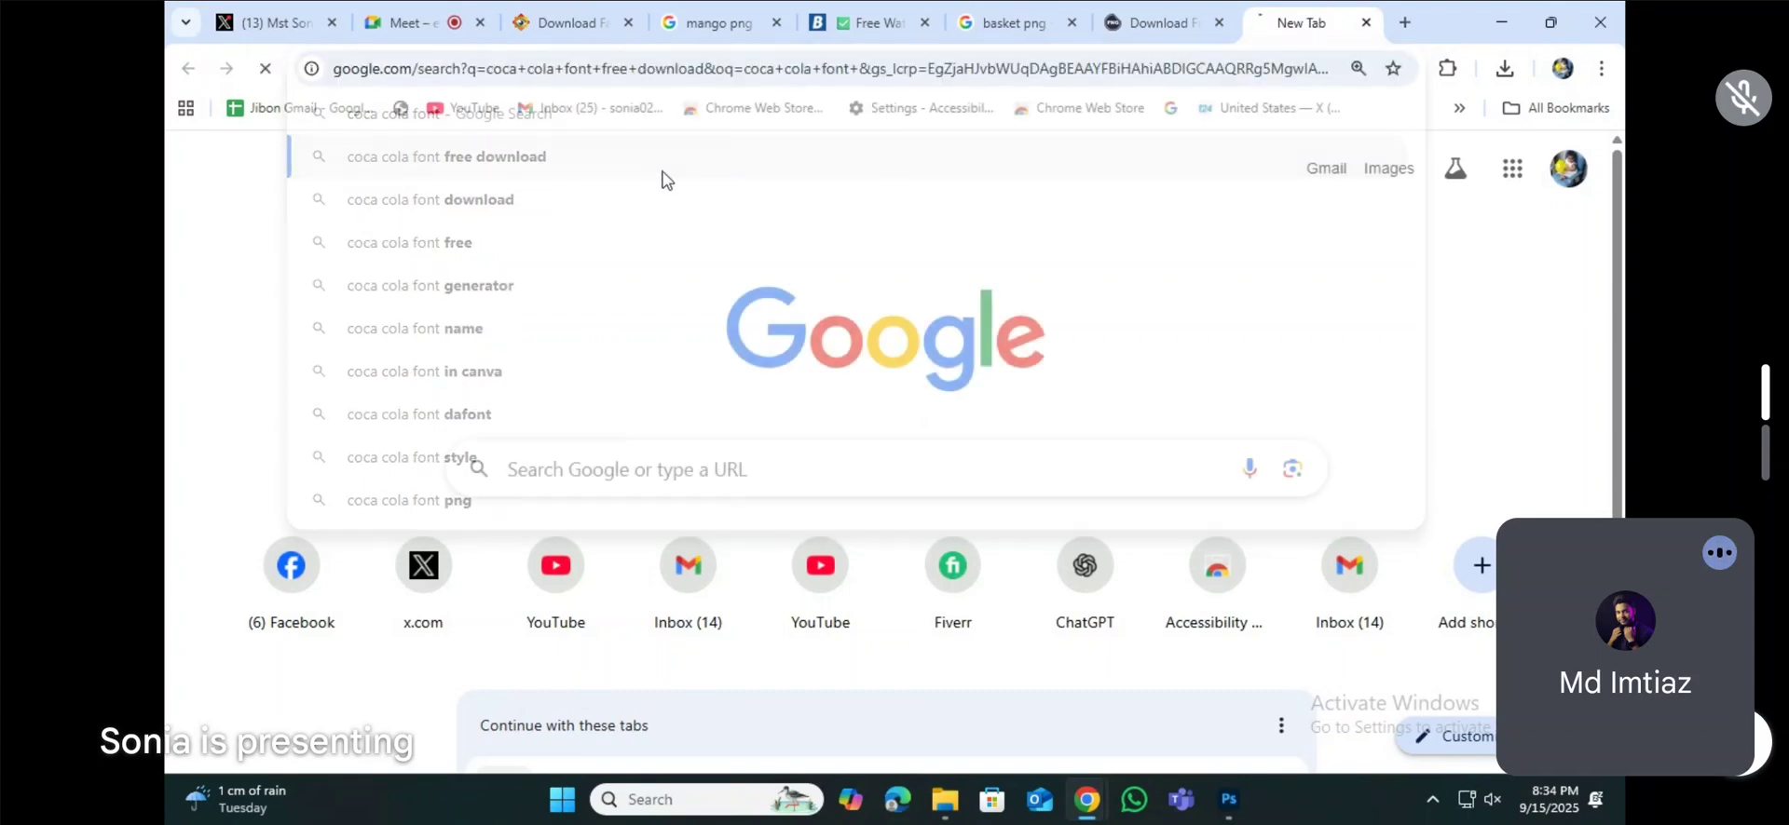
Step: Download Coca-Cola-full.zip from the Dafont Free Coca Cola font page and open the downloaded archive
click(491, 367)
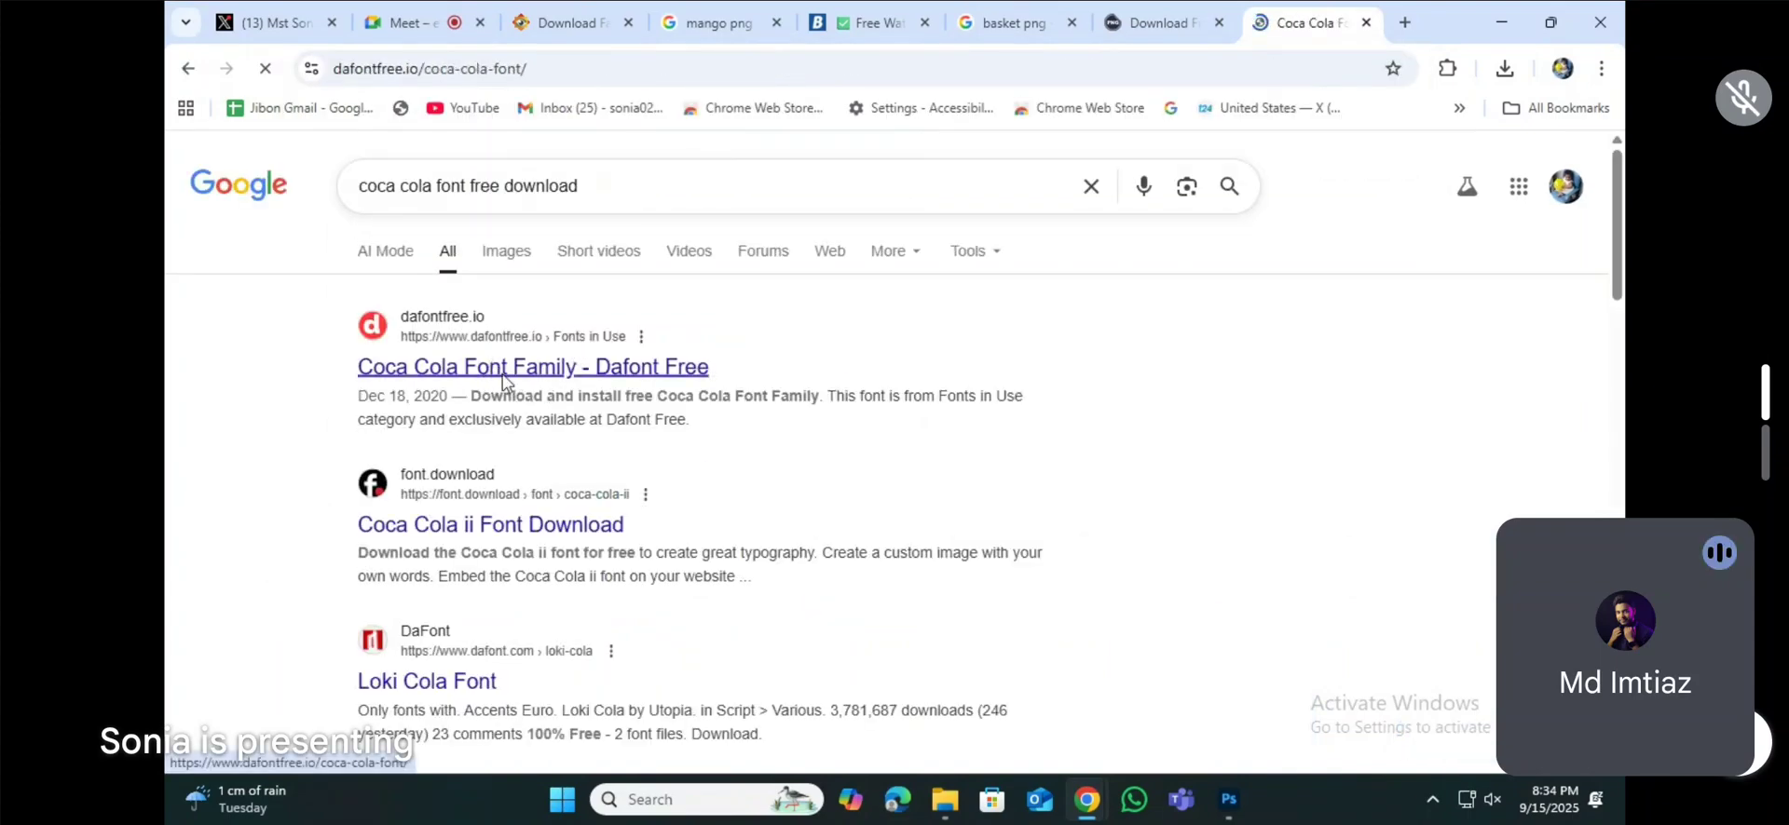
scroll(522, 534, down, 3)
scroll(521, 534, down, 9)
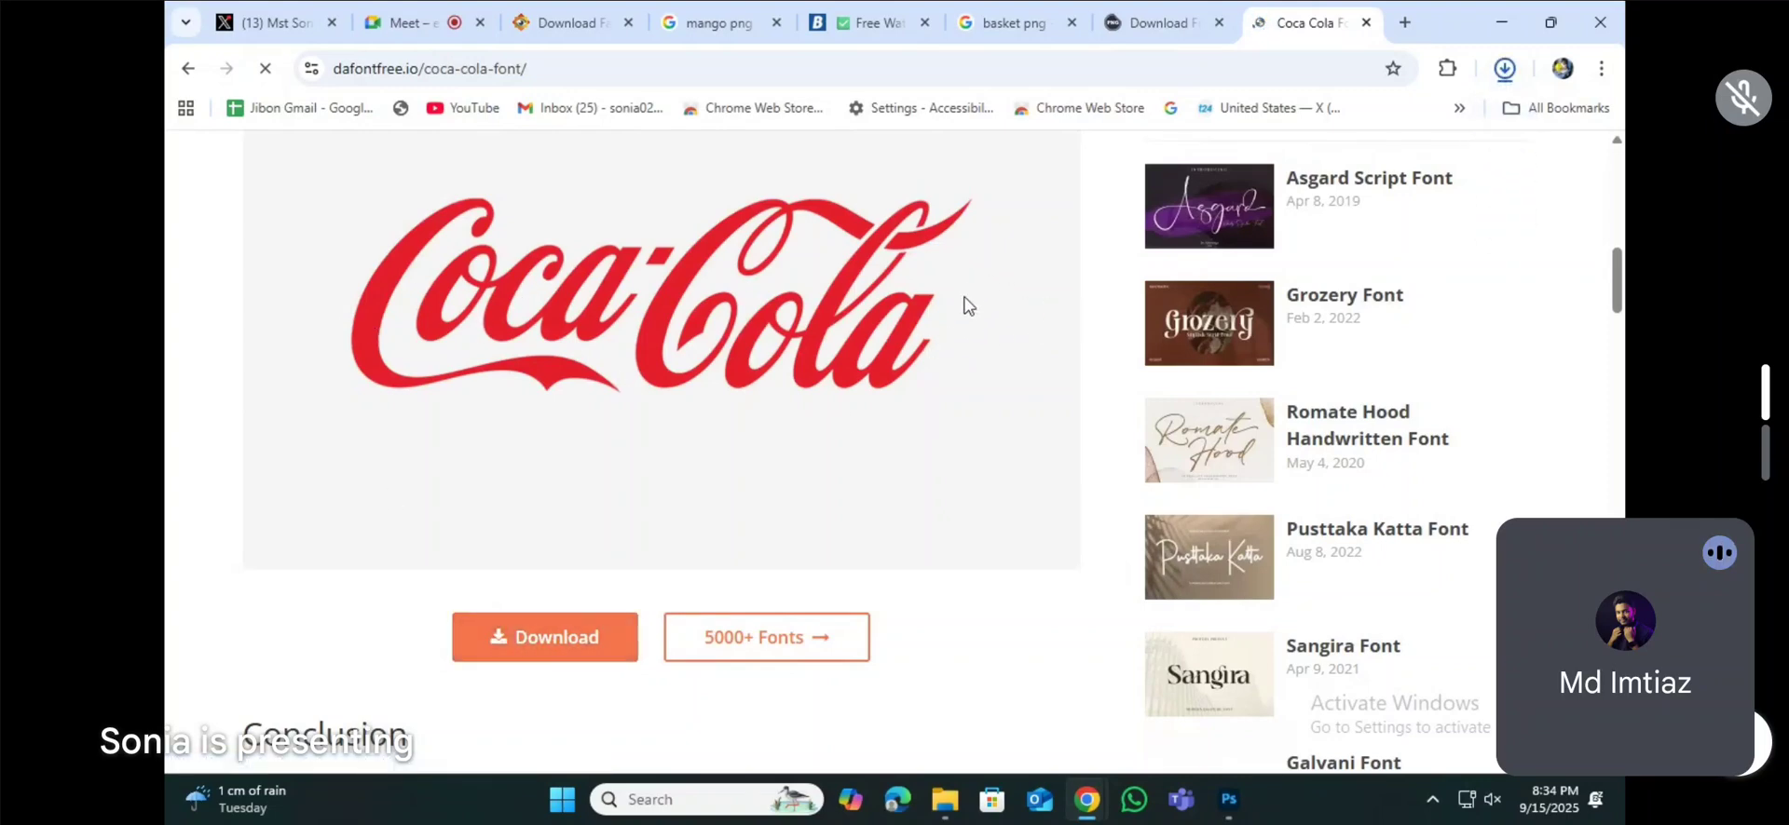
click(1505, 79)
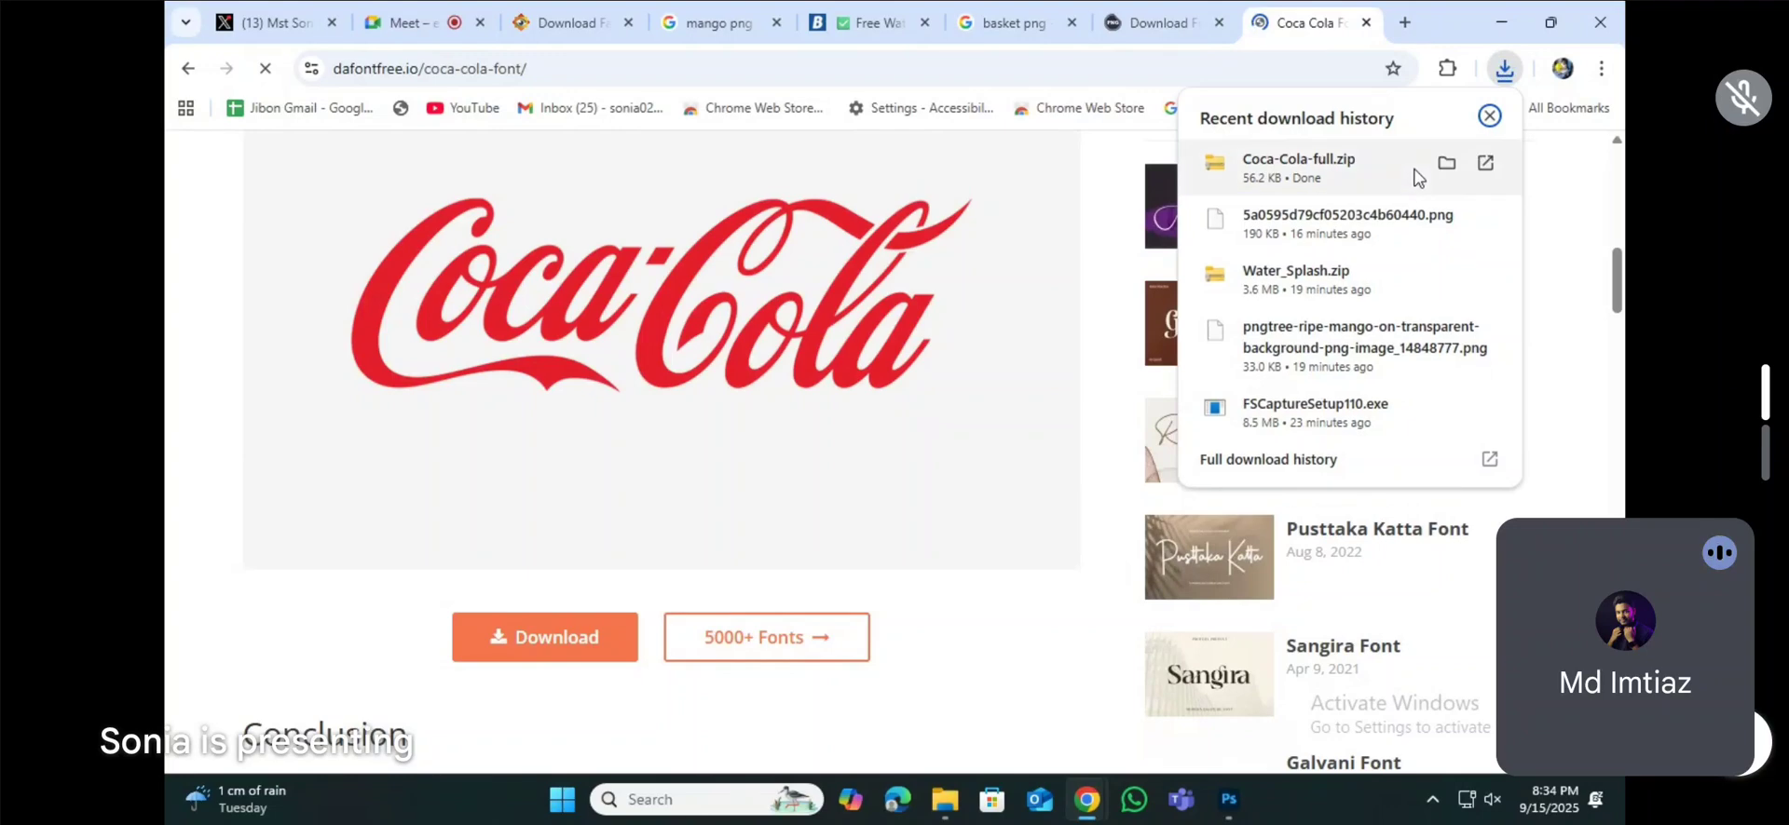
click(1323, 172)
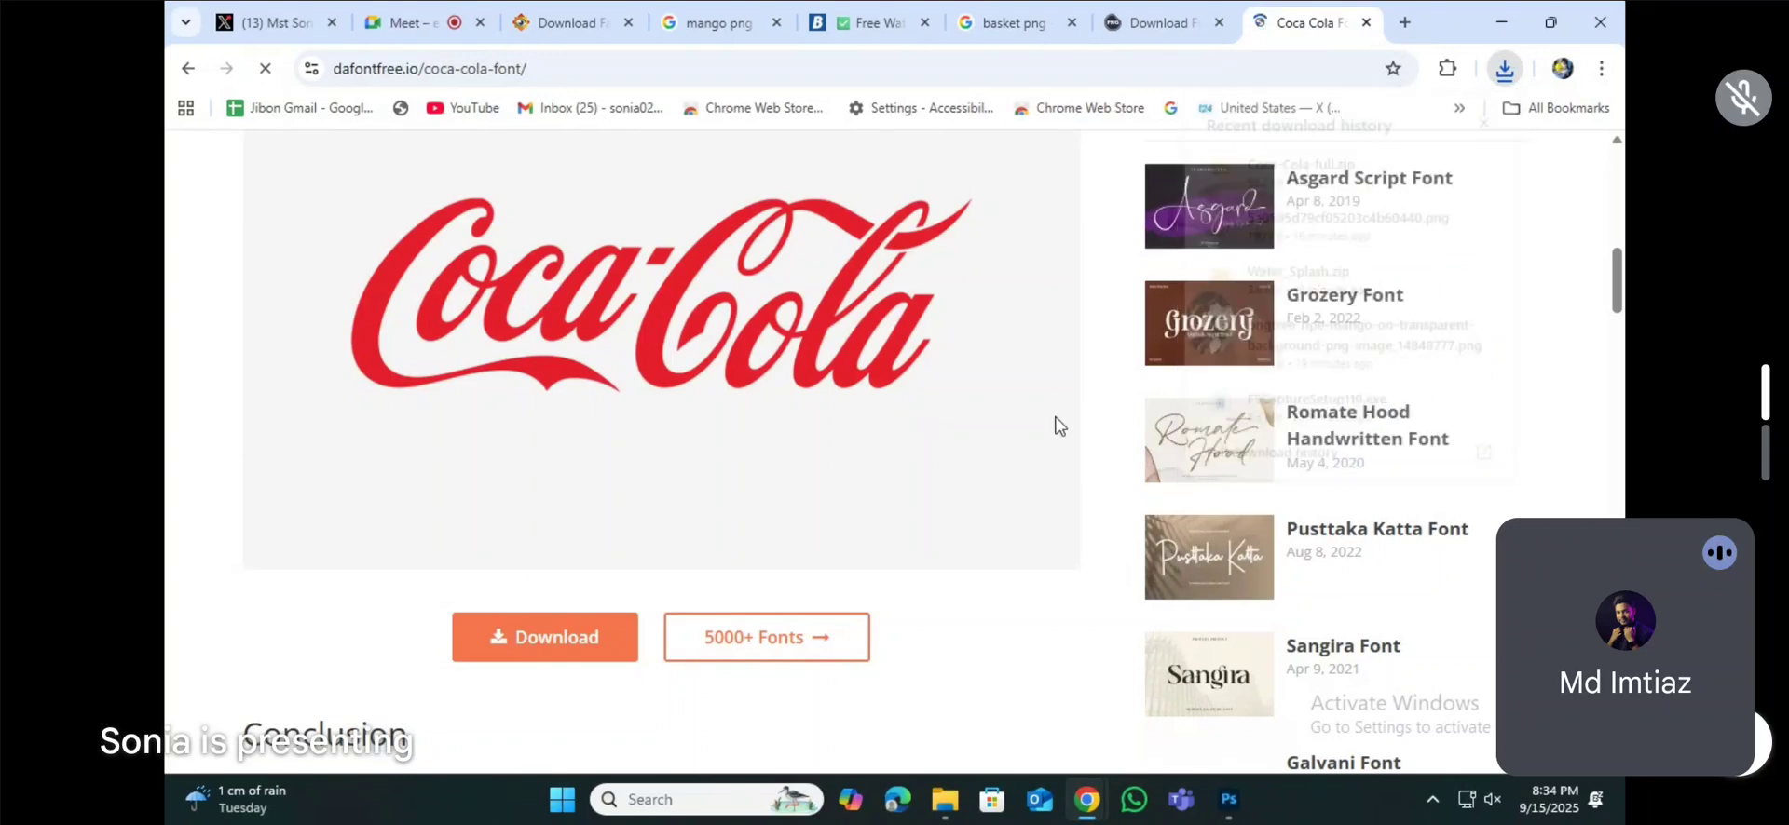
Step: Open the coca-cola-ii folder inside the archive and install the Coca Cola ii TrueType font
double_click(455, 191)
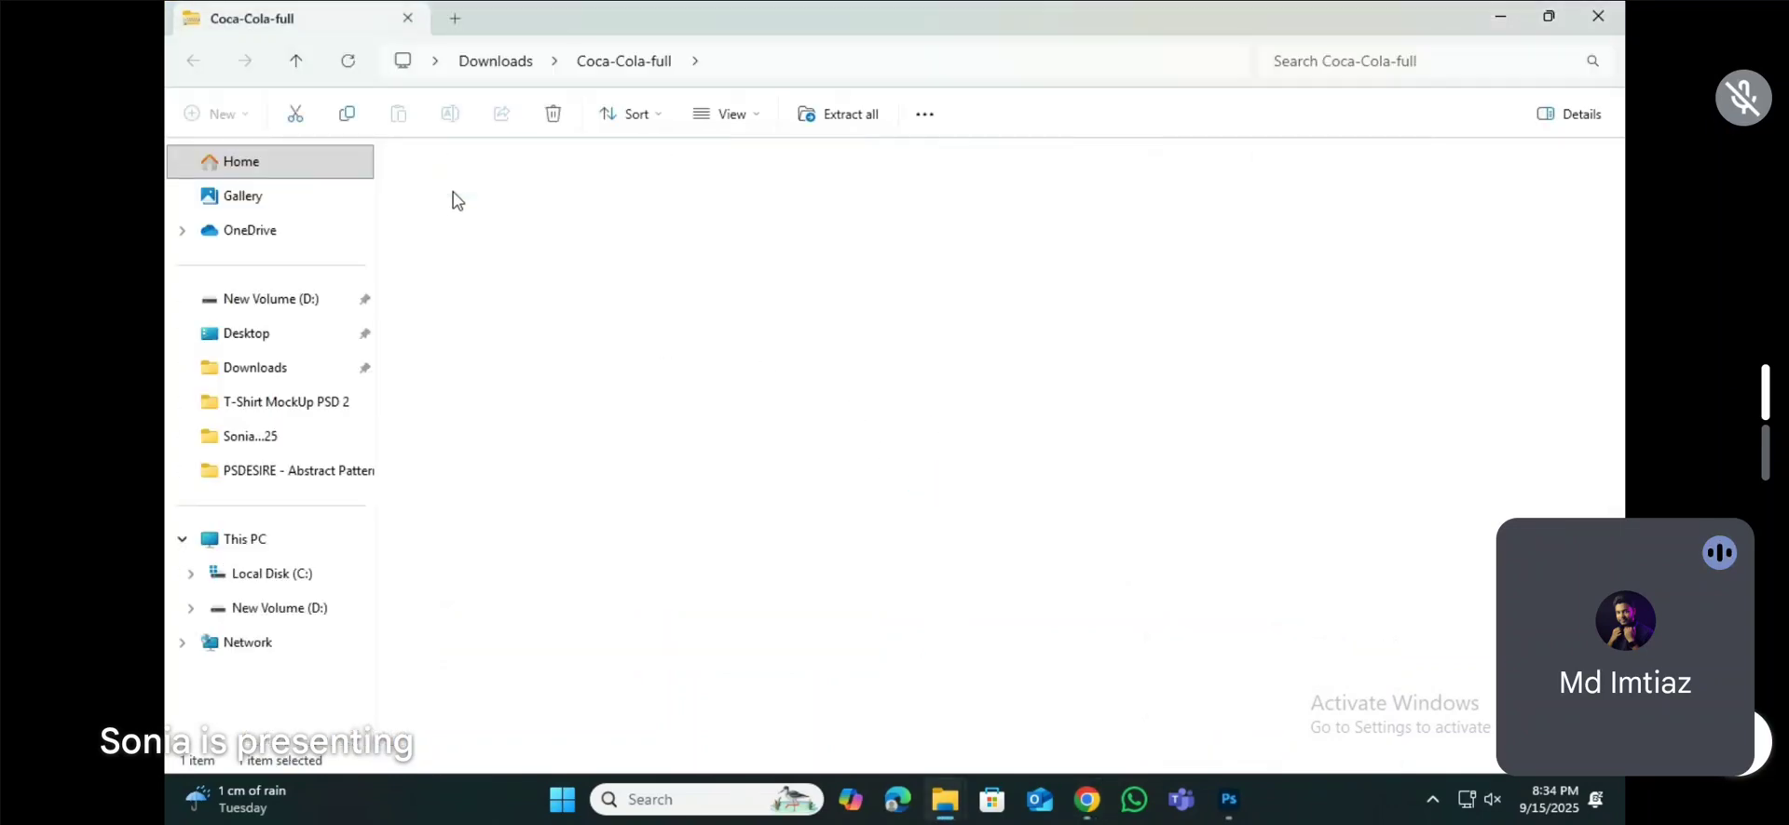
double_click(460, 186)
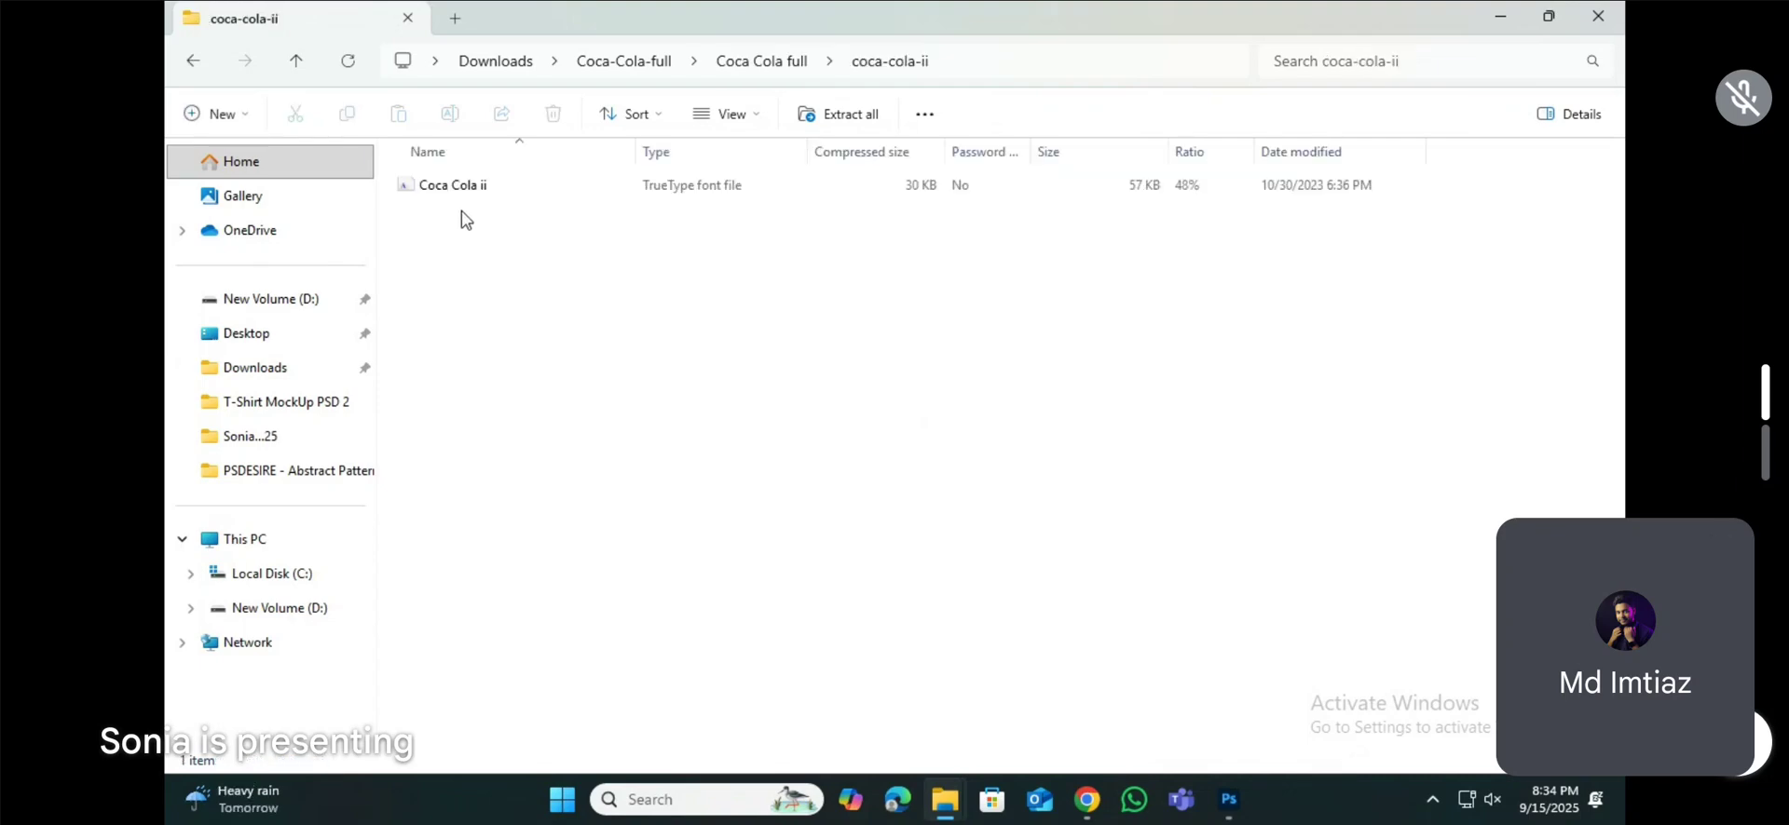
double_click(468, 186)
click(366, 113)
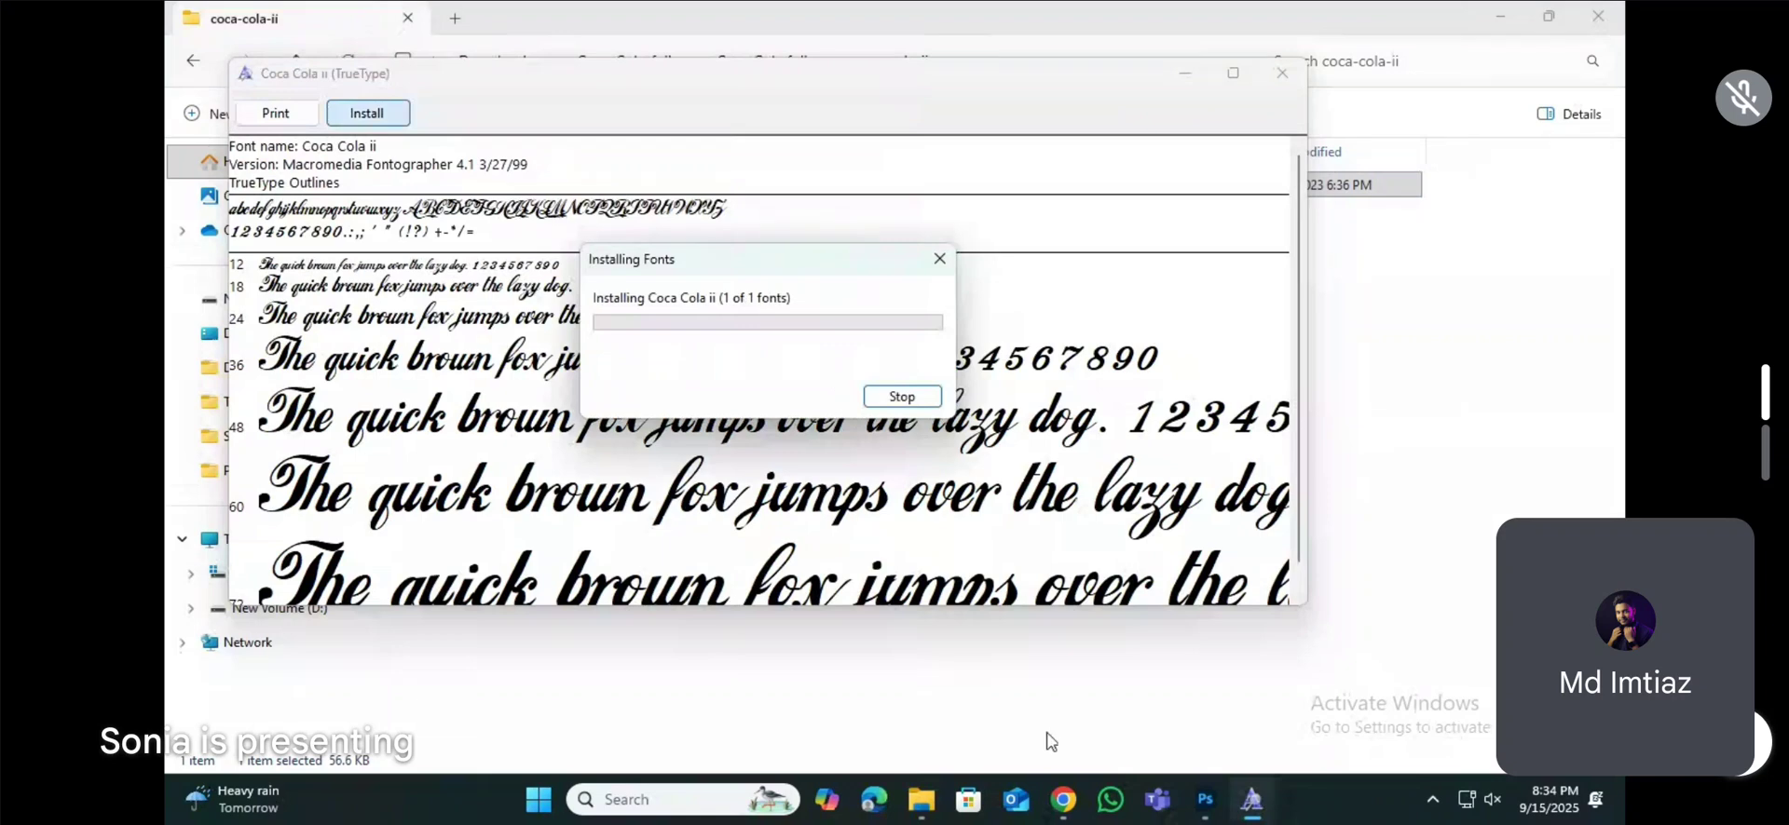
Step: Return to Photoshop and set the font of the "Mango" text to Coca Cola ii
click(1207, 799)
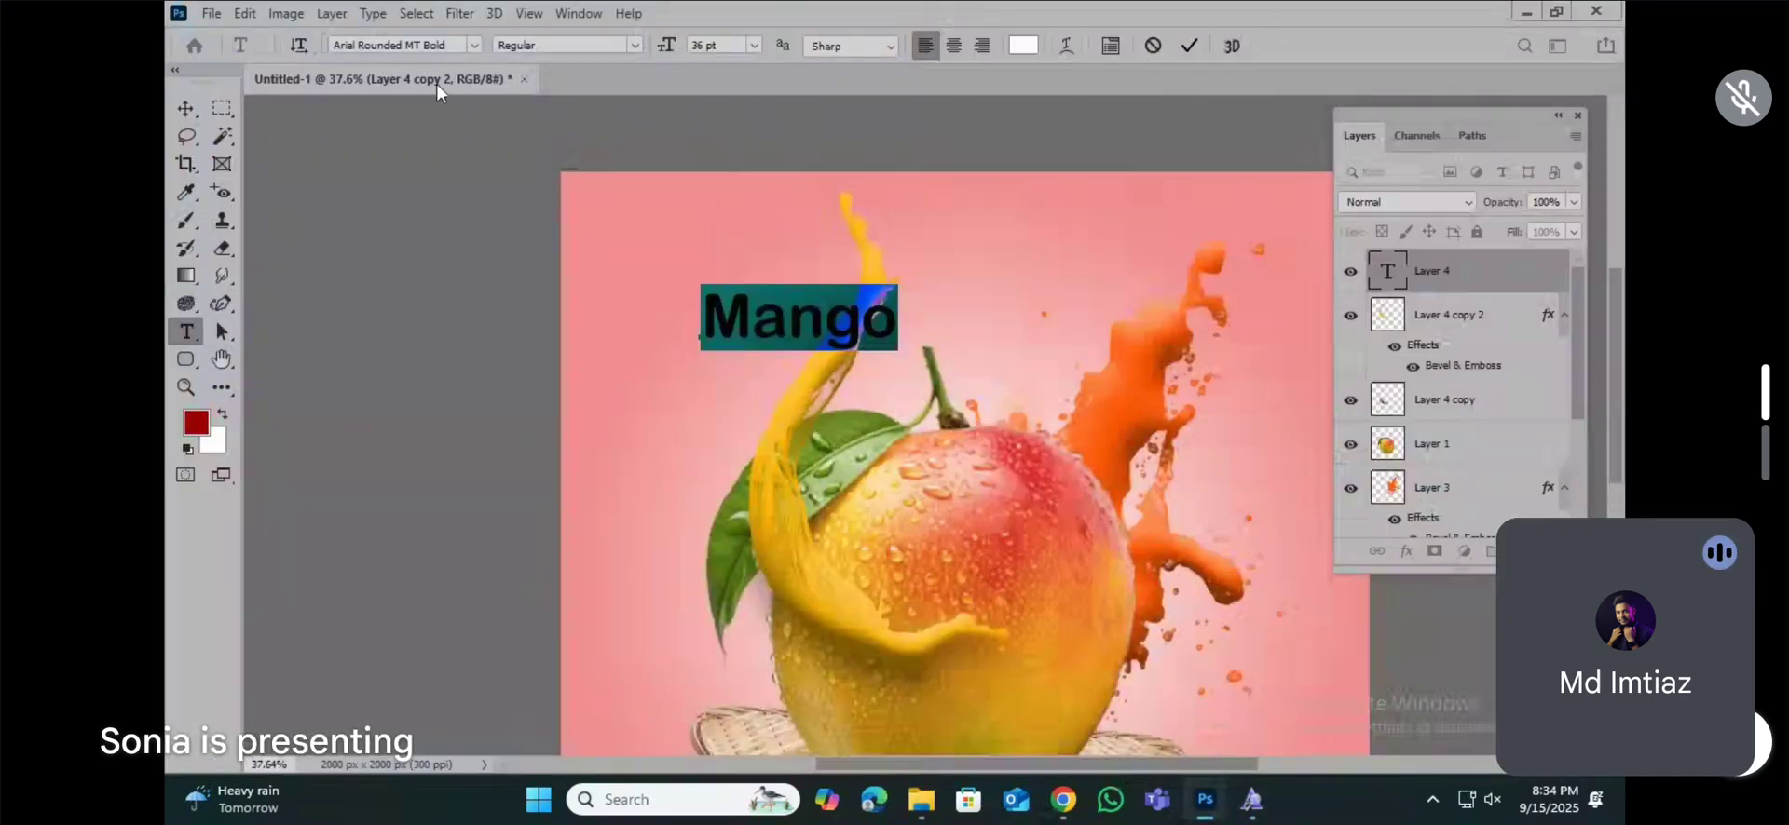
click(415, 46)
text(coca)
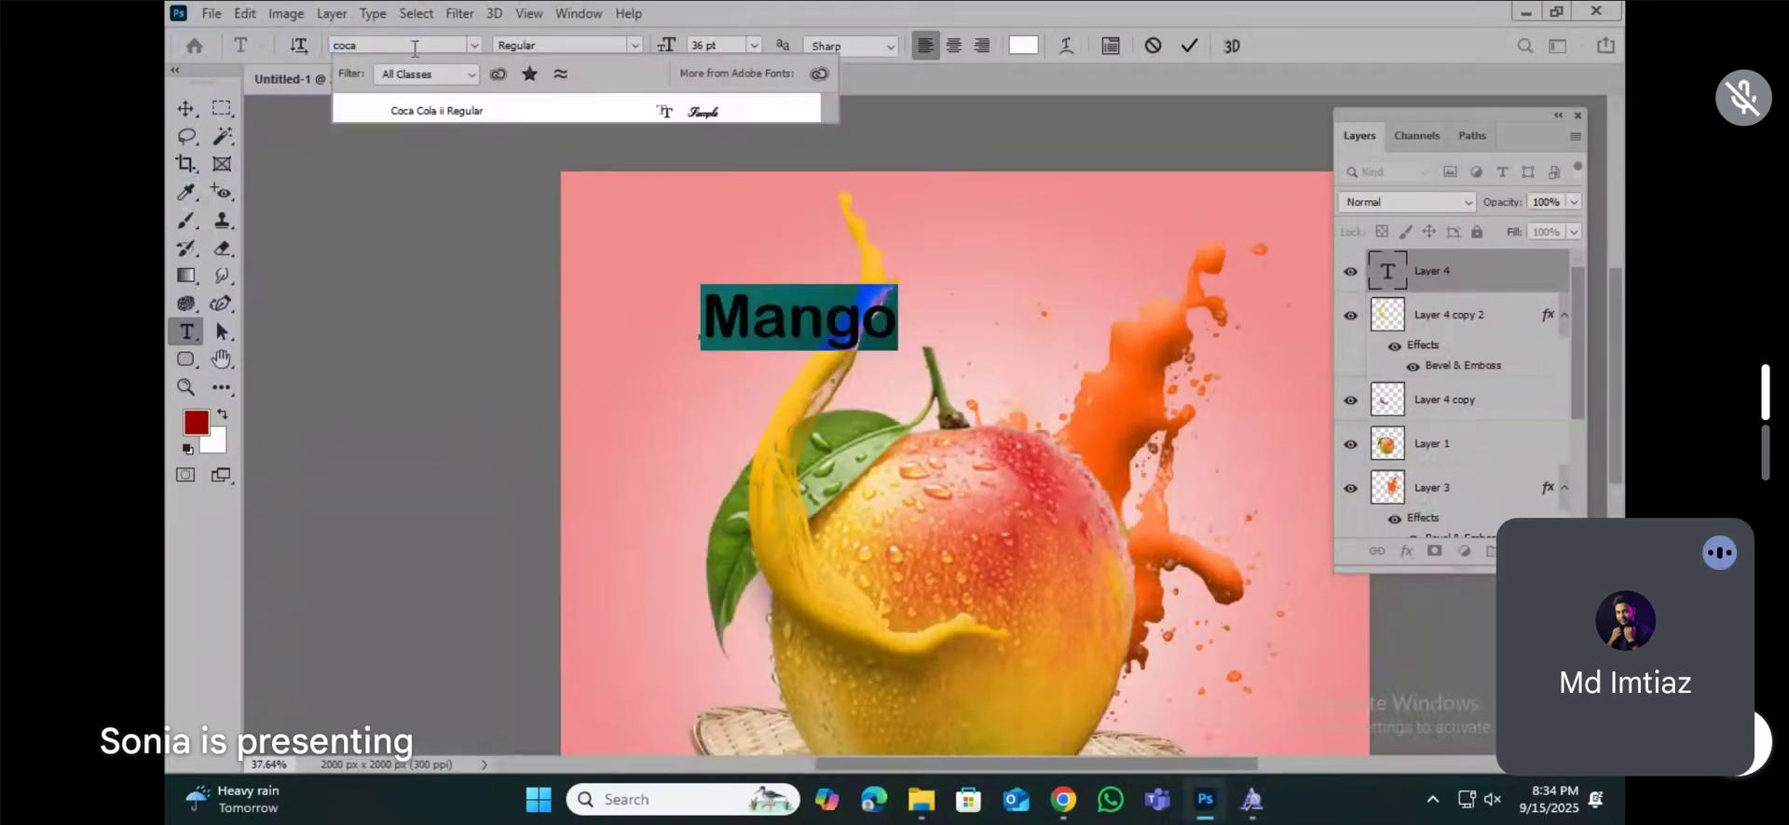
key(Return)
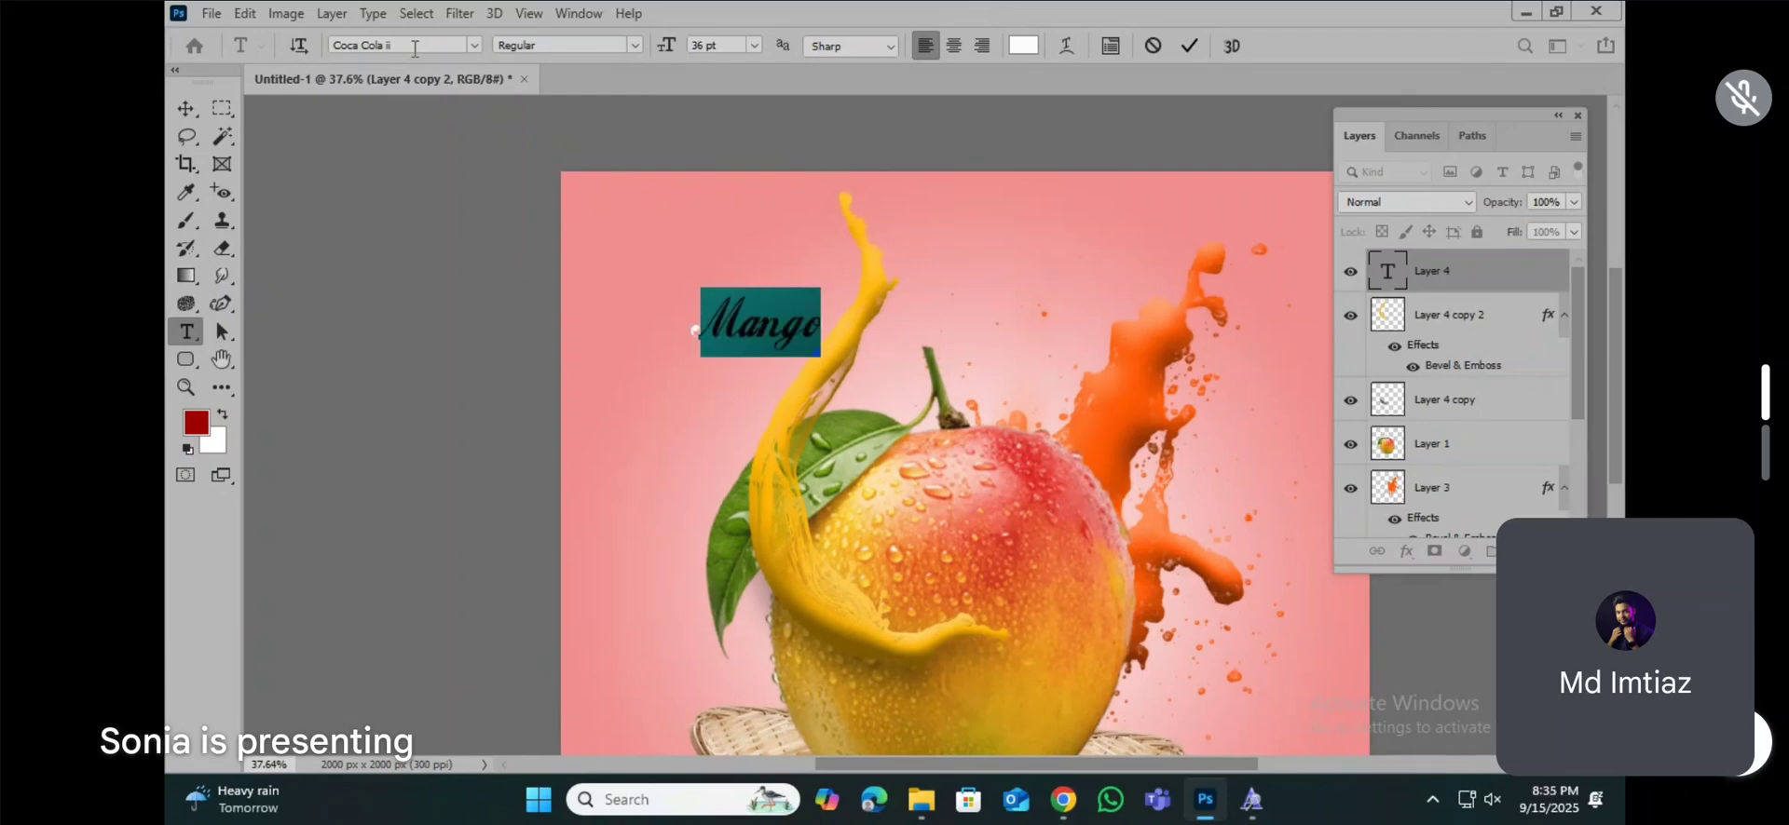
Step: Enlarge the "Mango" text and centre it above the fruit between the two splashes
click(190, 110)
key(ctrl+t)
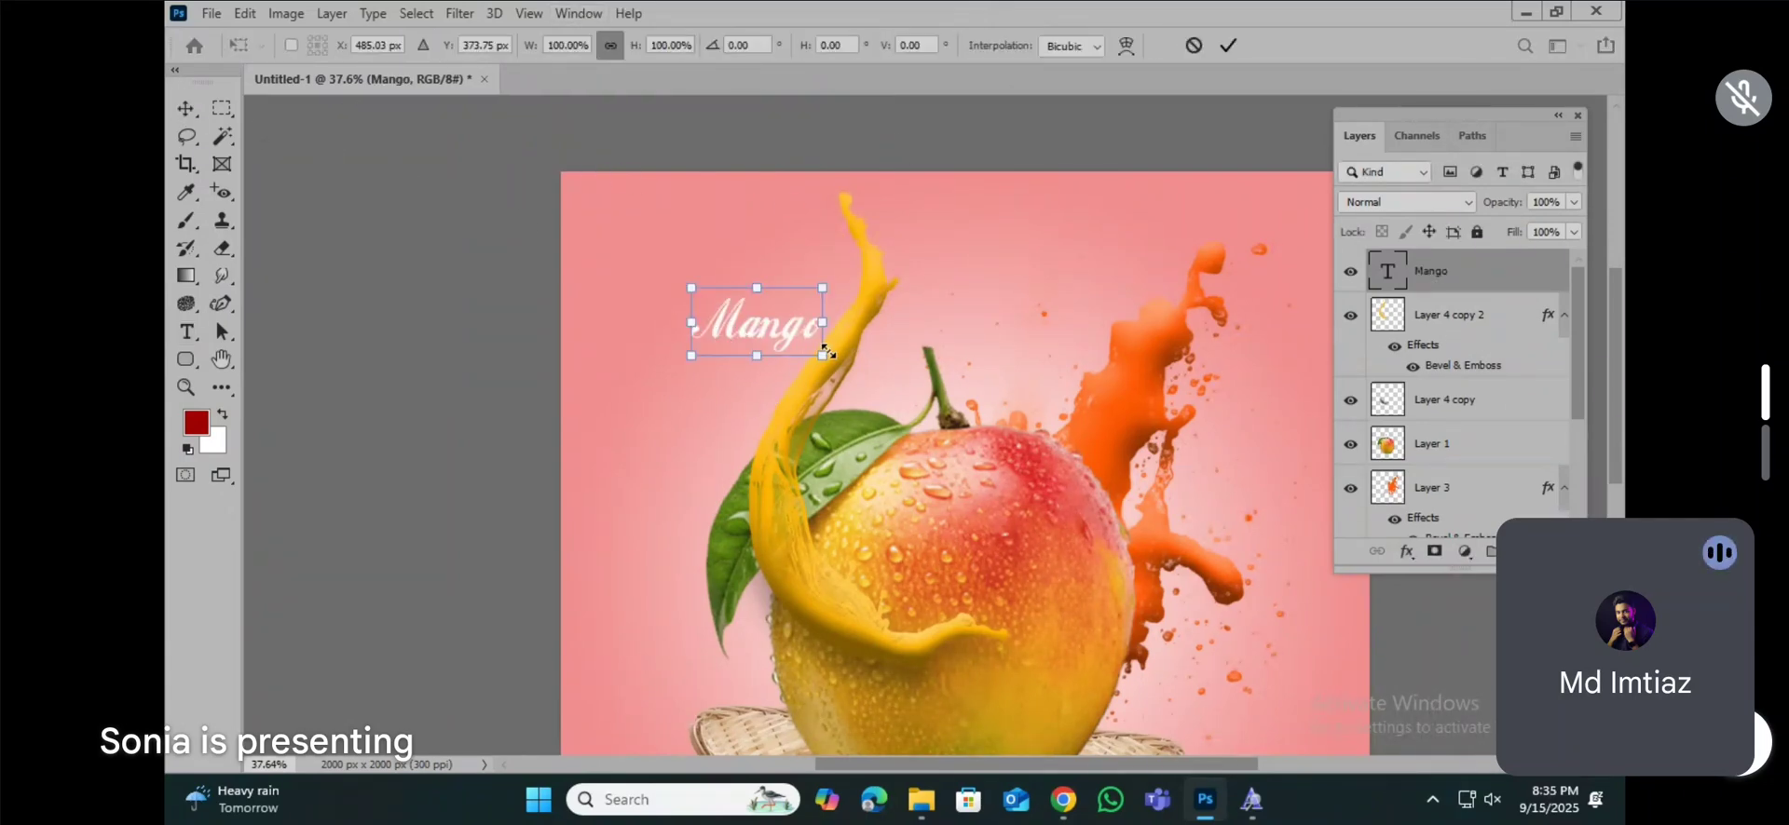
drag(825, 351, 987, 443)
drag(901, 391, 1027, 313)
drag(1114, 369, 1060, 328)
key(Return)
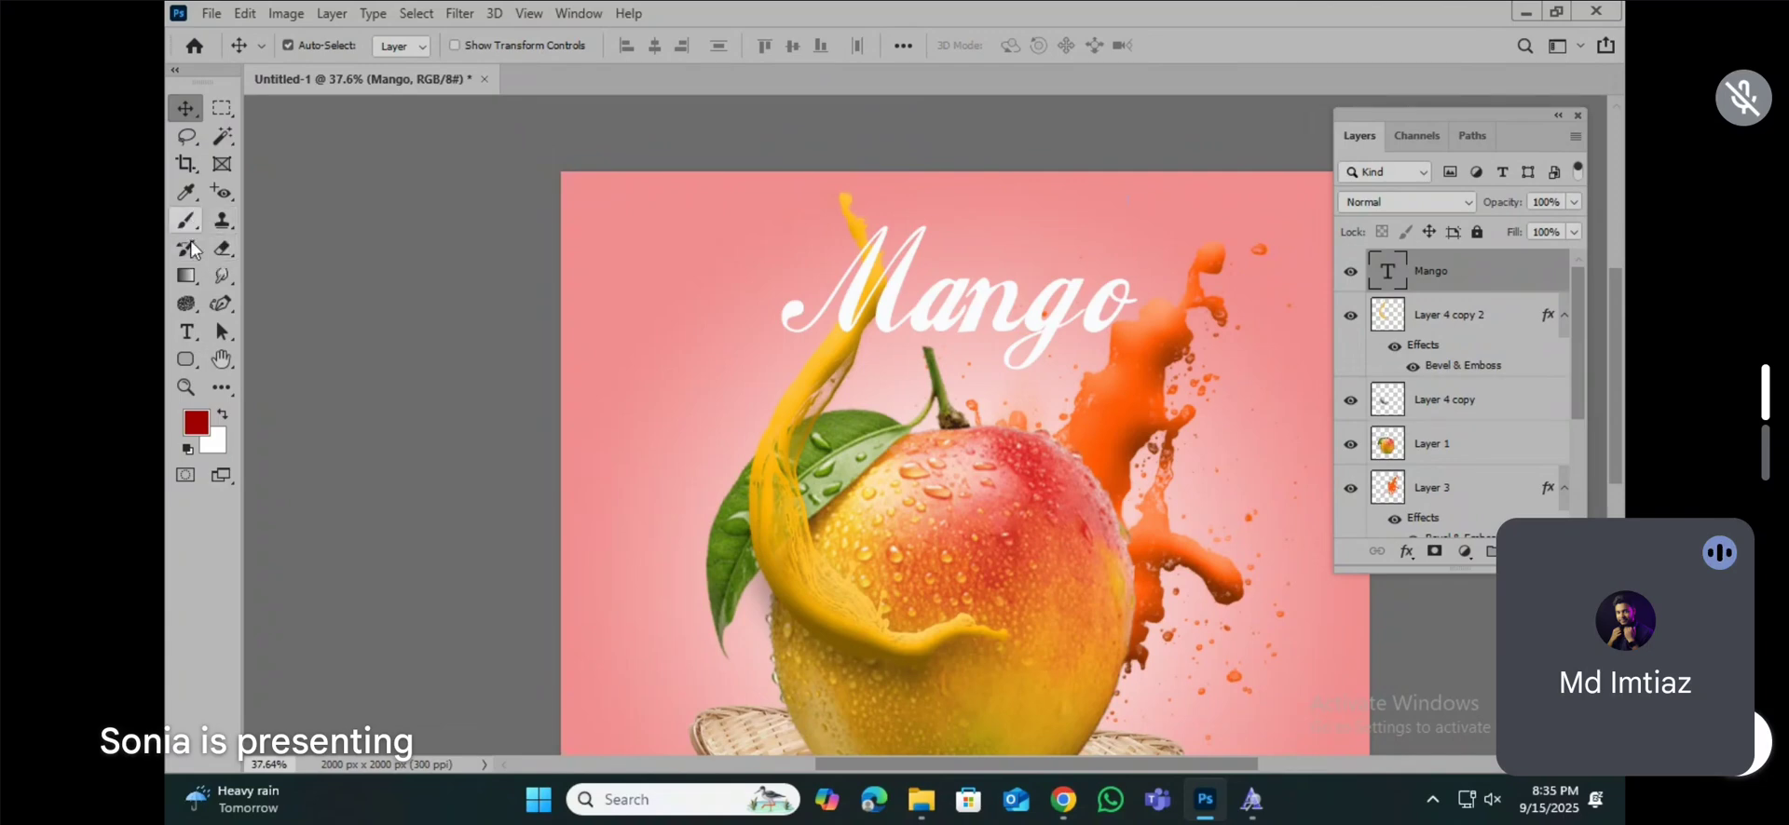
Step: Add a separate text "Mr." beside the leaf in Coca Cola ii and colour it dark green (#0d6804)
click(186, 331)
click(641, 446)
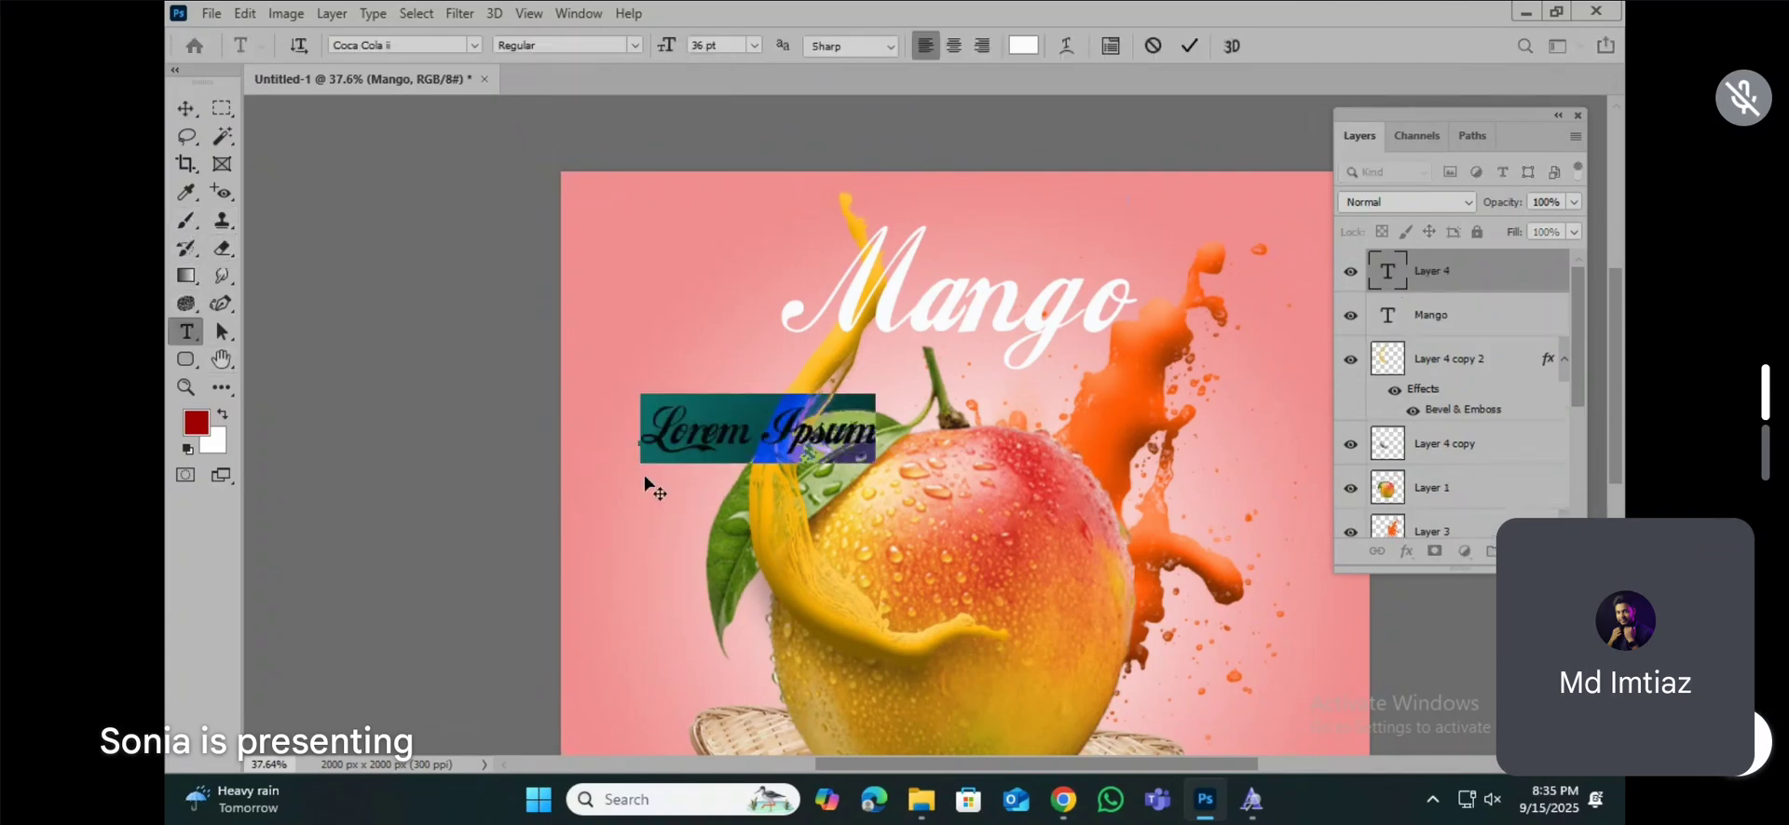
text(Mr.)
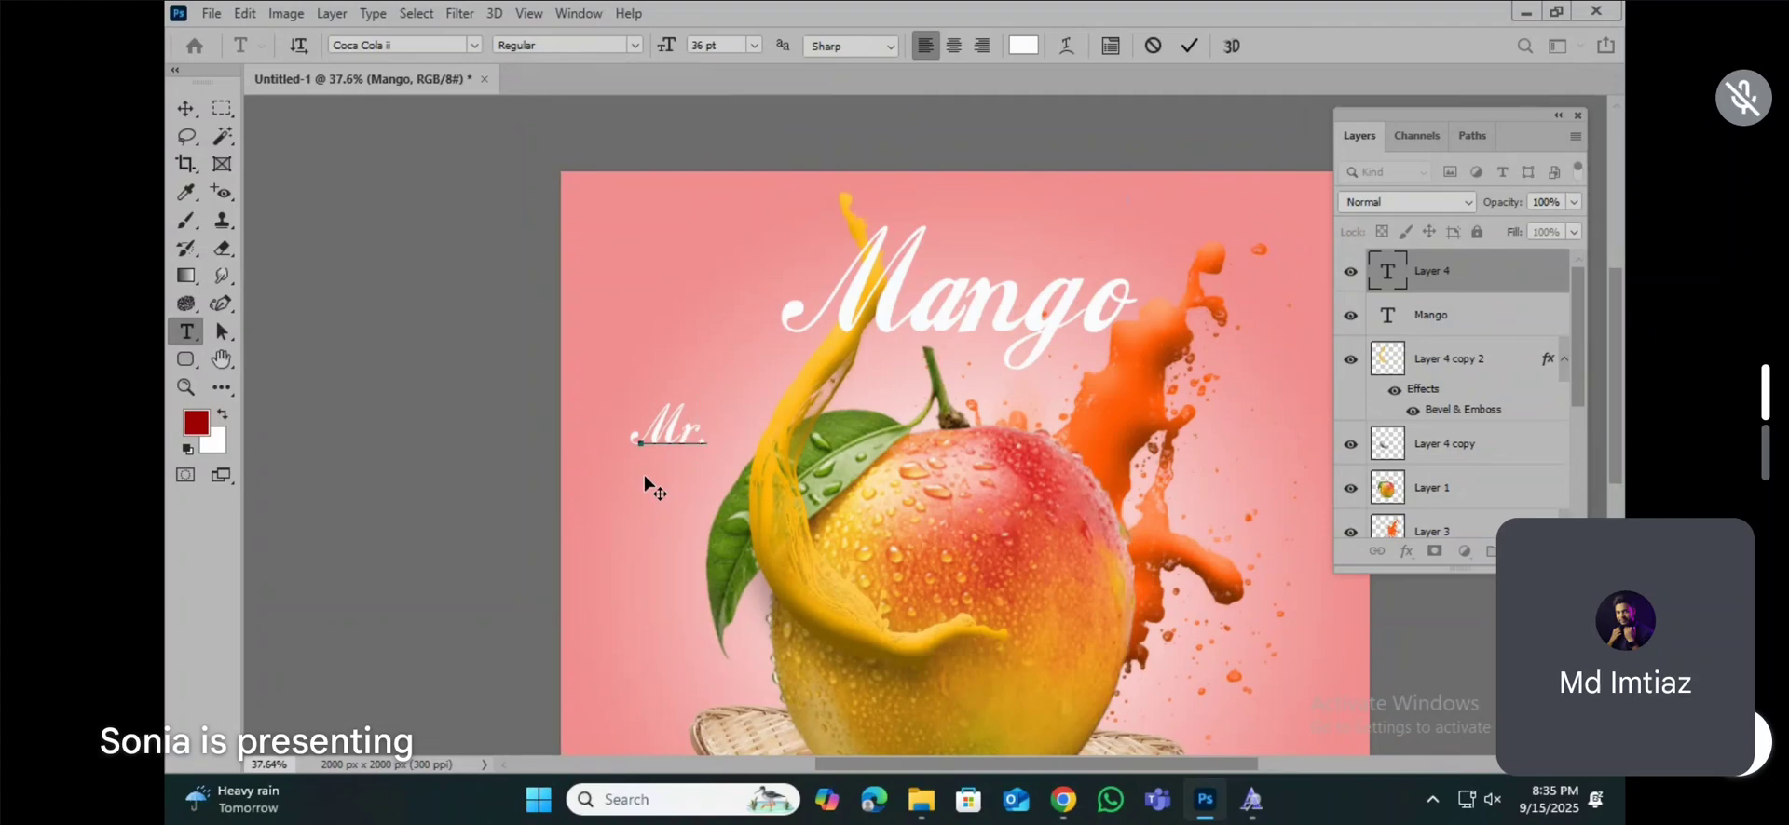
key(ctrl+a)
click(1025, 44)
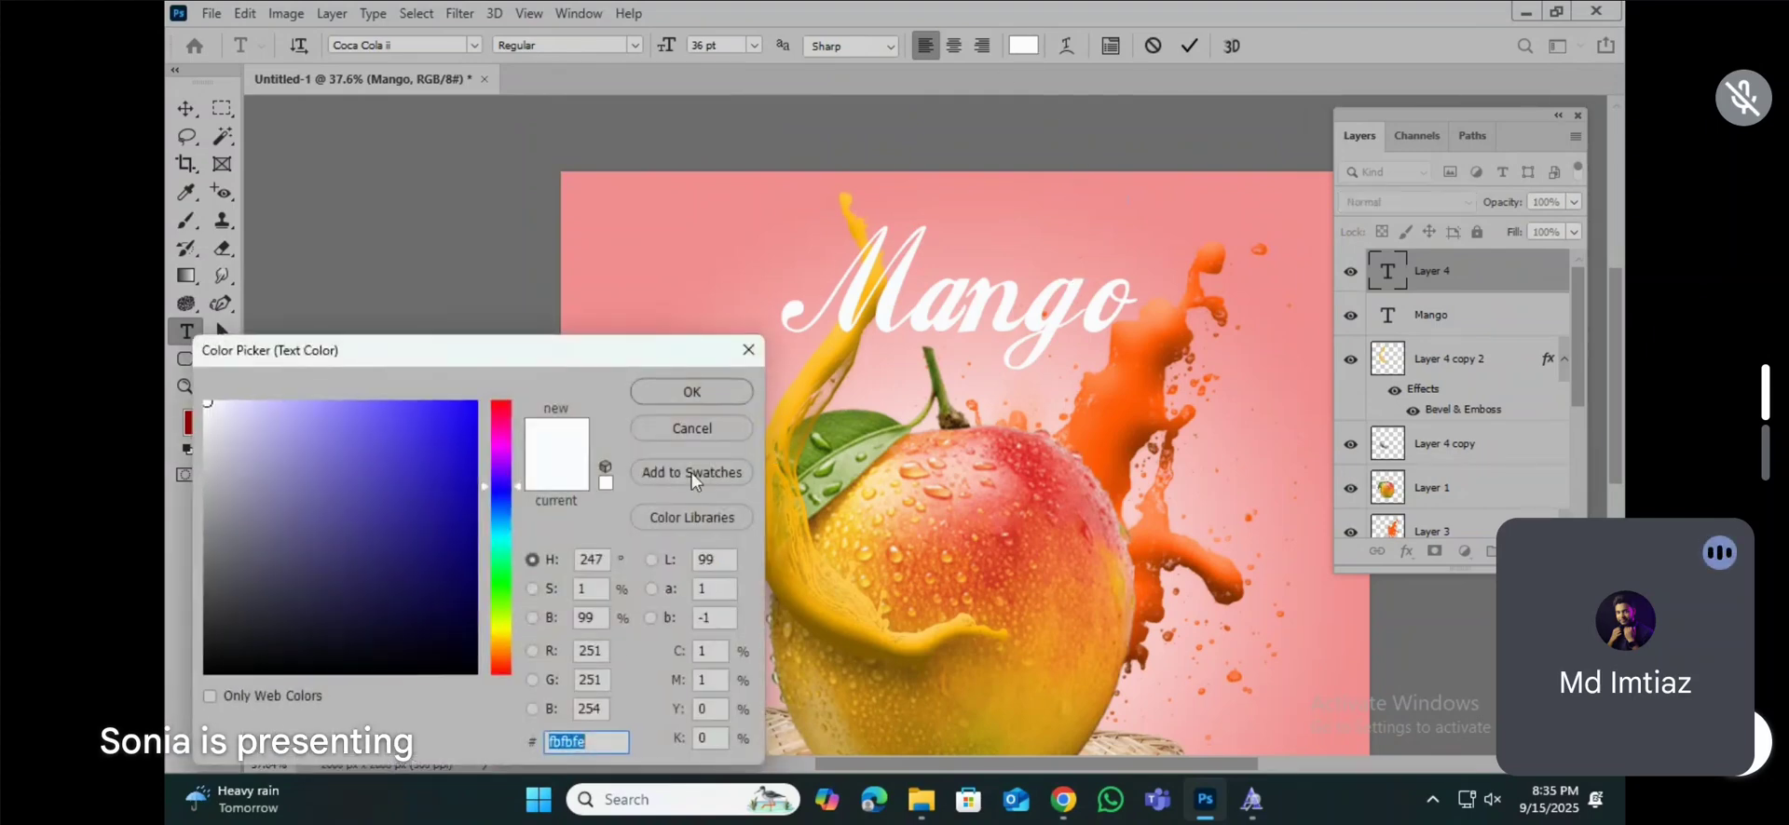
click(500, 567)
click(471, 557)
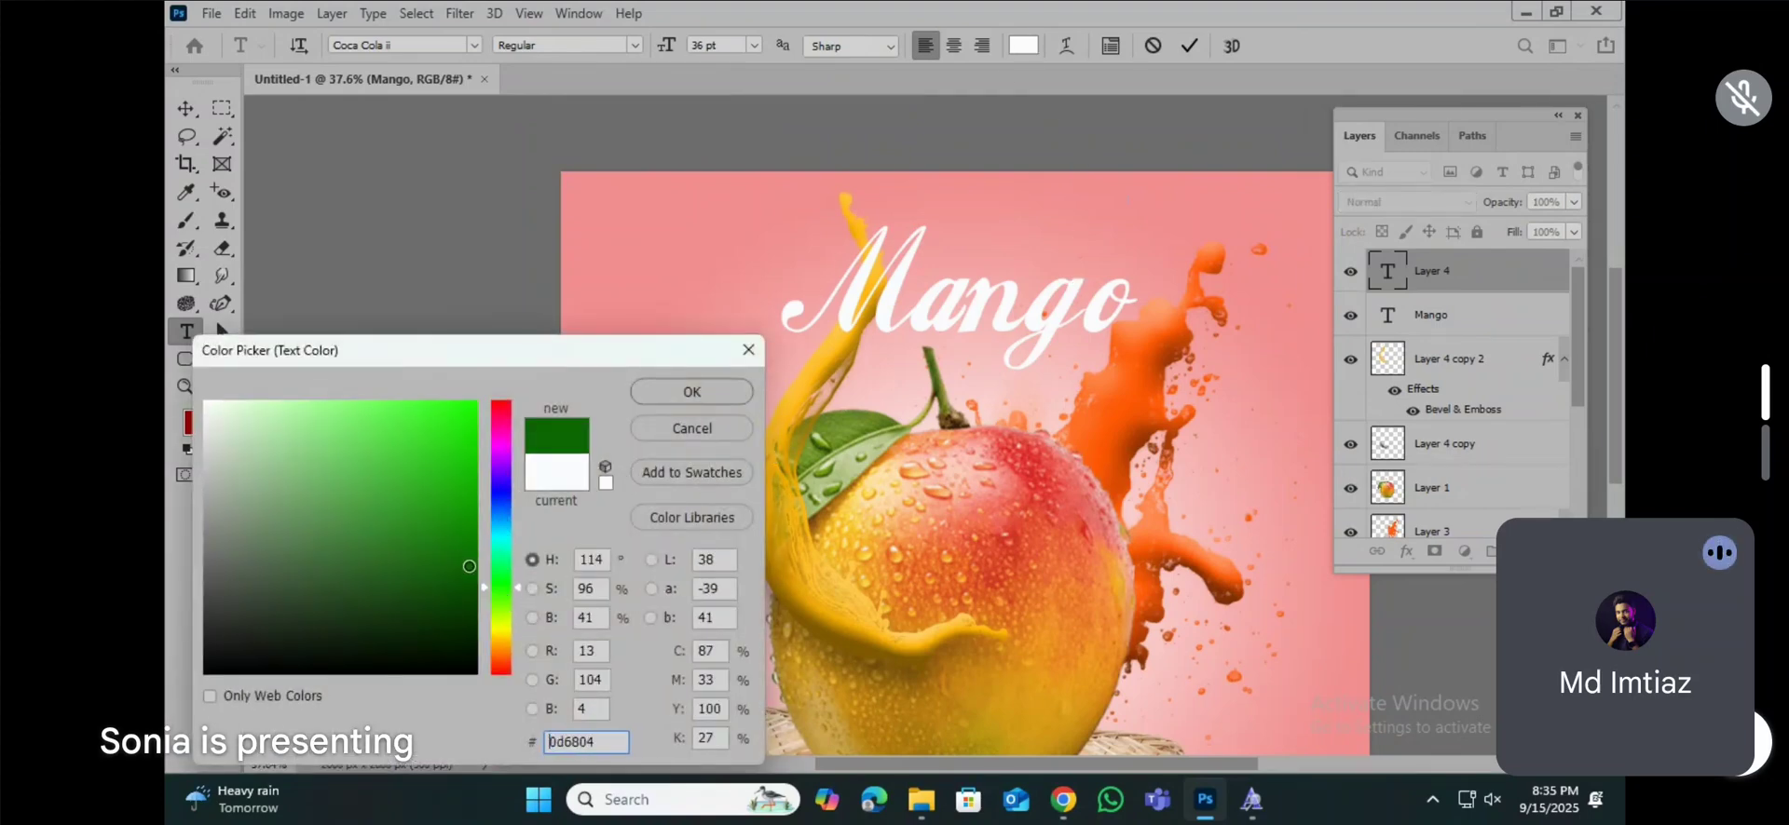
click(692, 391)
Step: Scale the "Mr." text to about 158% and place it just above the "ango" letters of the title
click(185, 108)
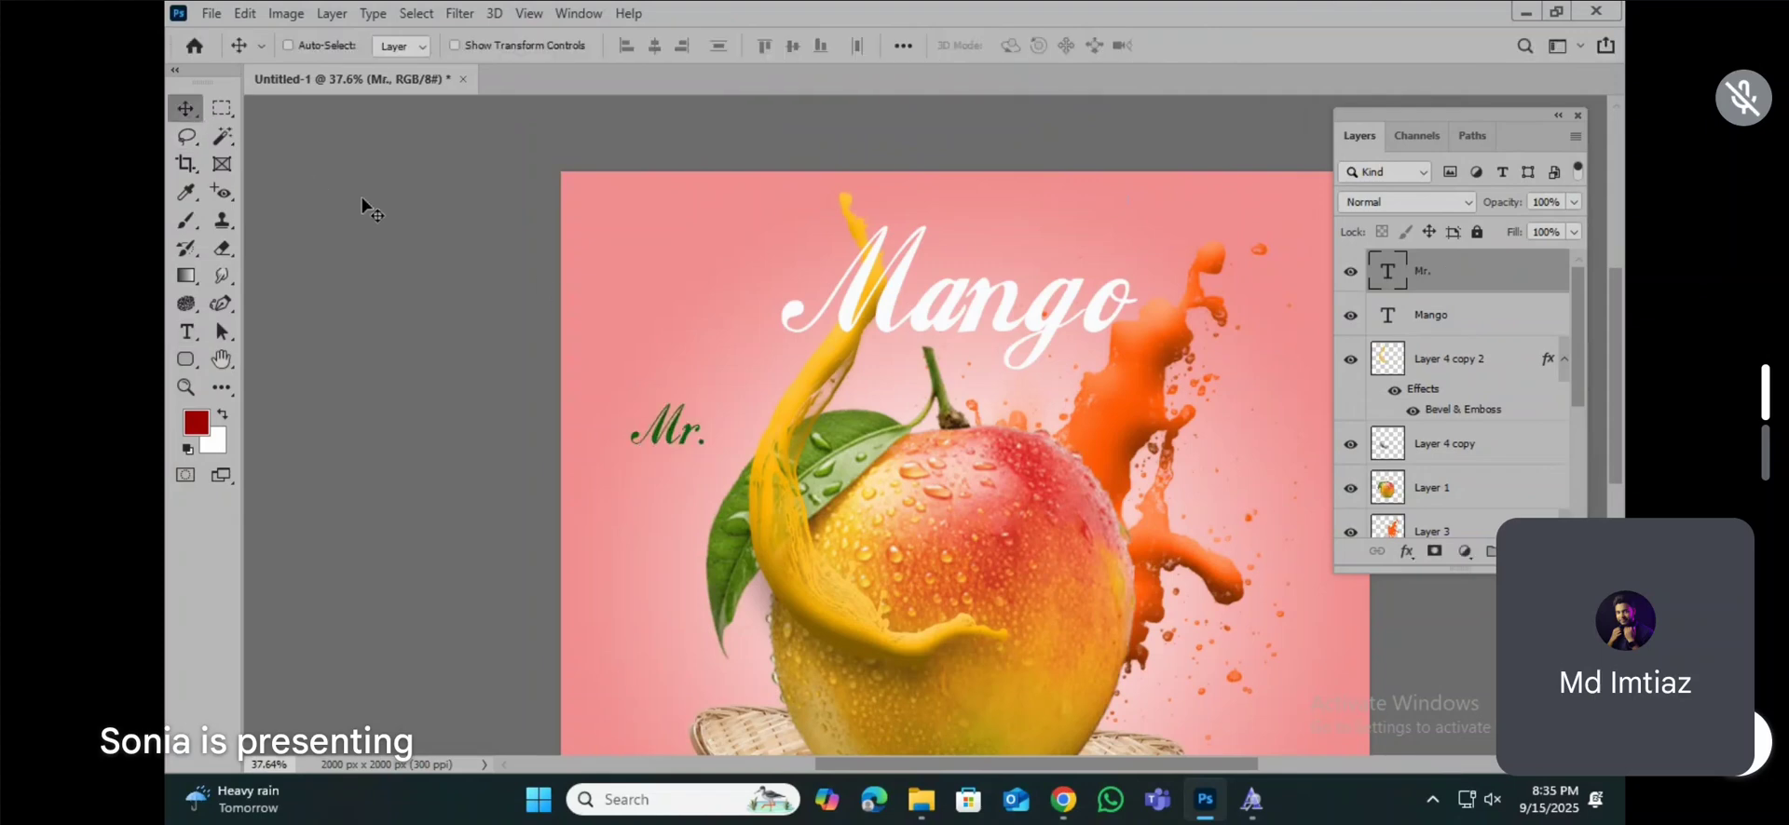
key(ctrl+t)
drag(668, 442, 1039, 270)
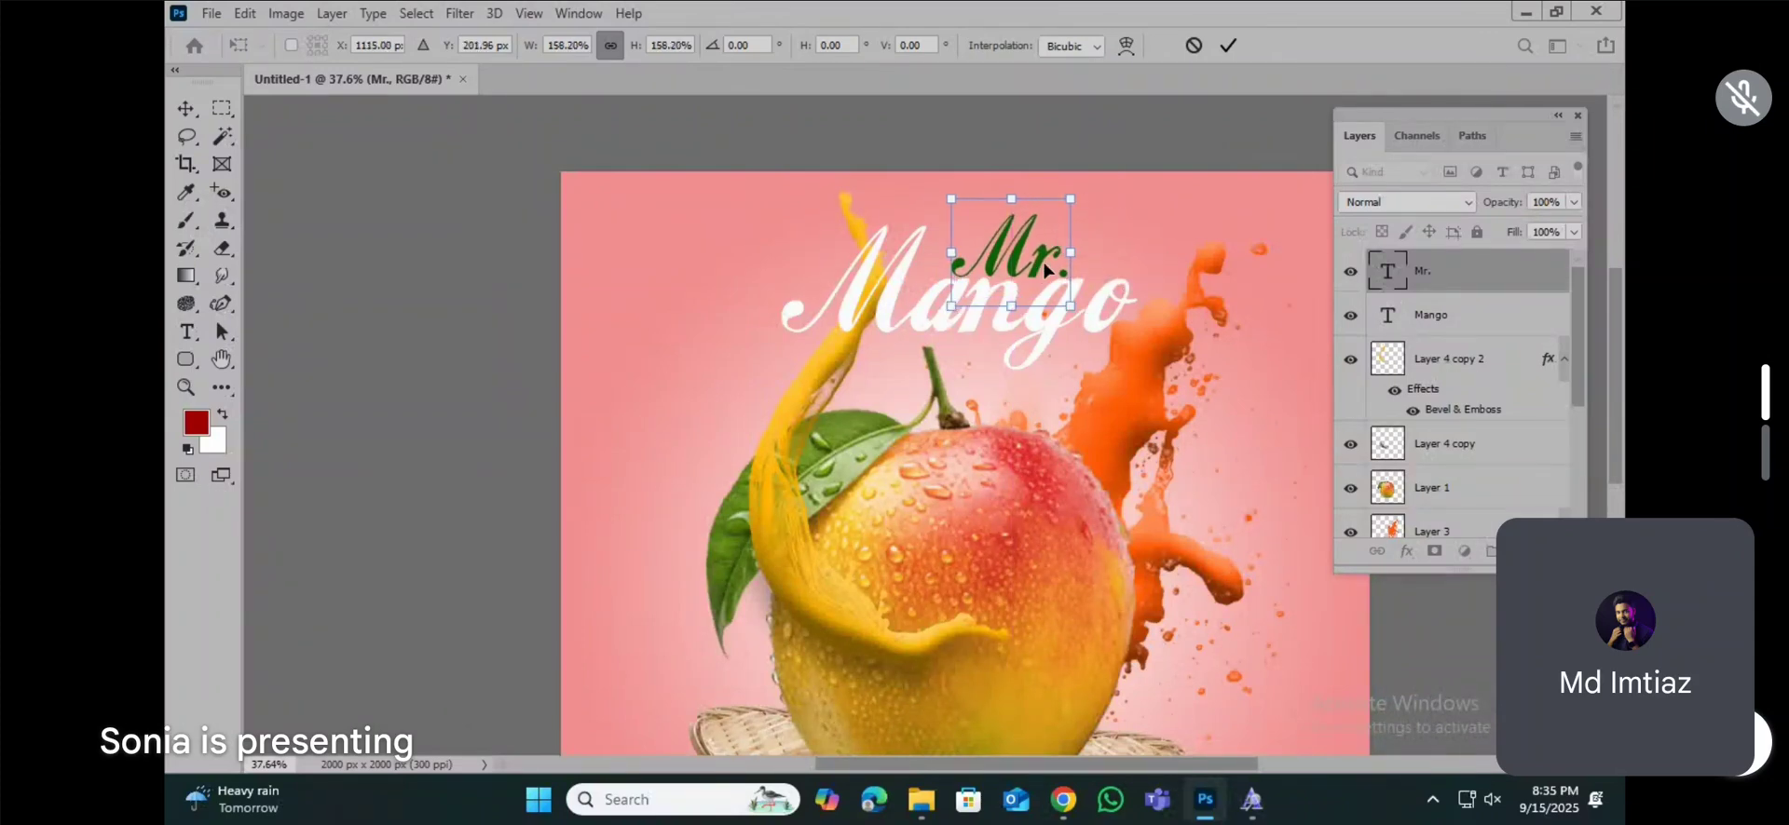
key(Return)
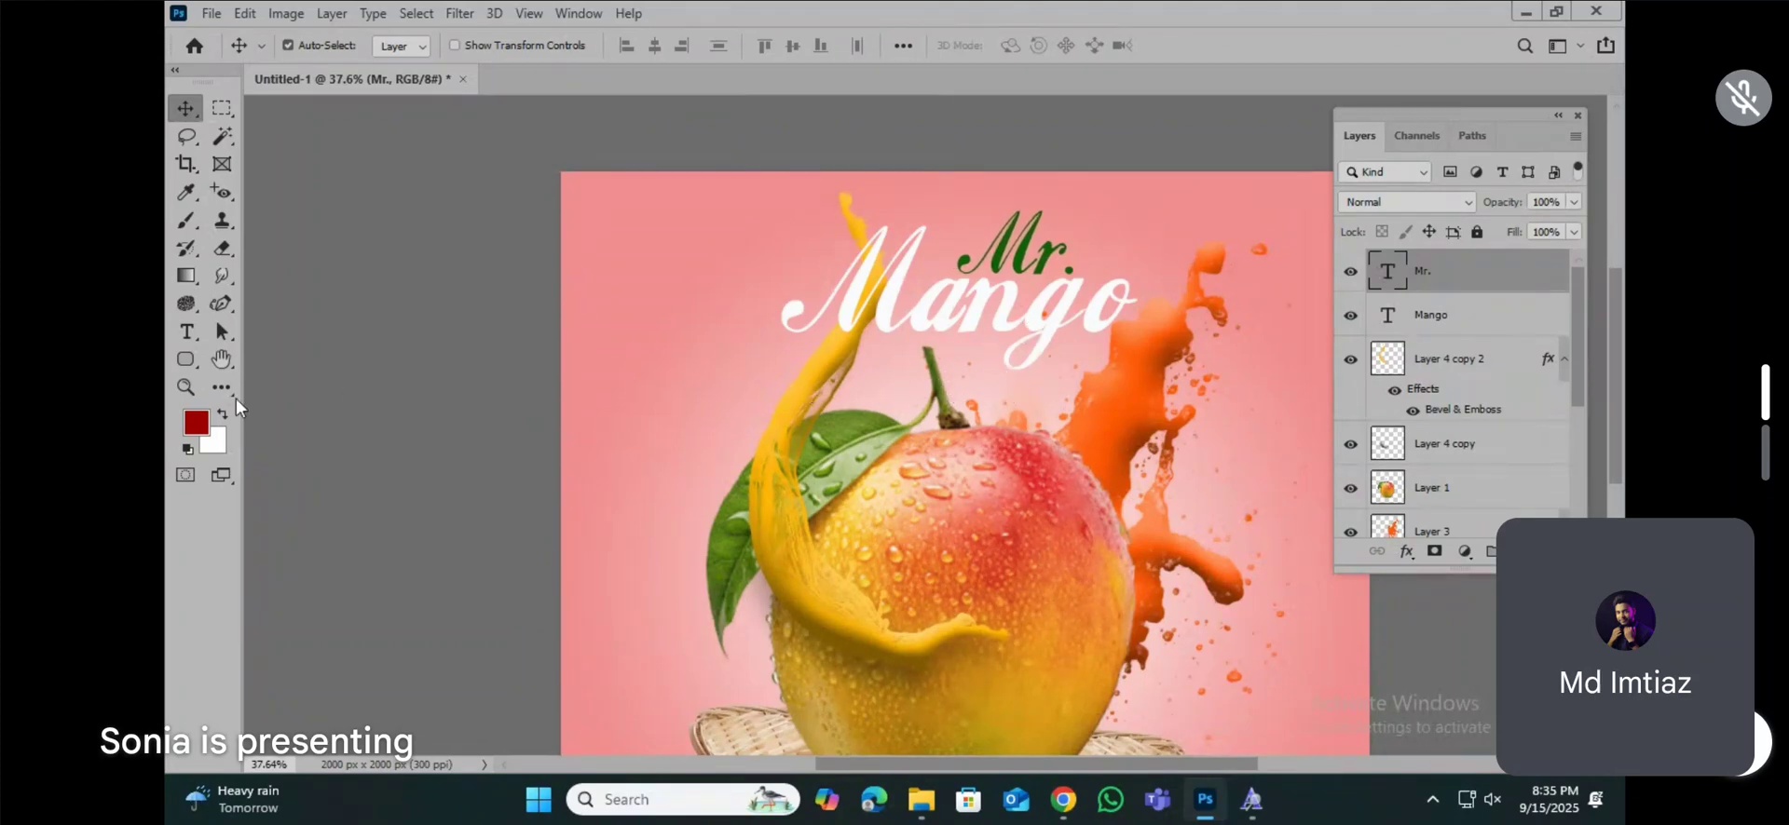
Step: Add a new text line "SPICY JUICE" across the leaf and mango
click(187, 331)
click(680, 502)
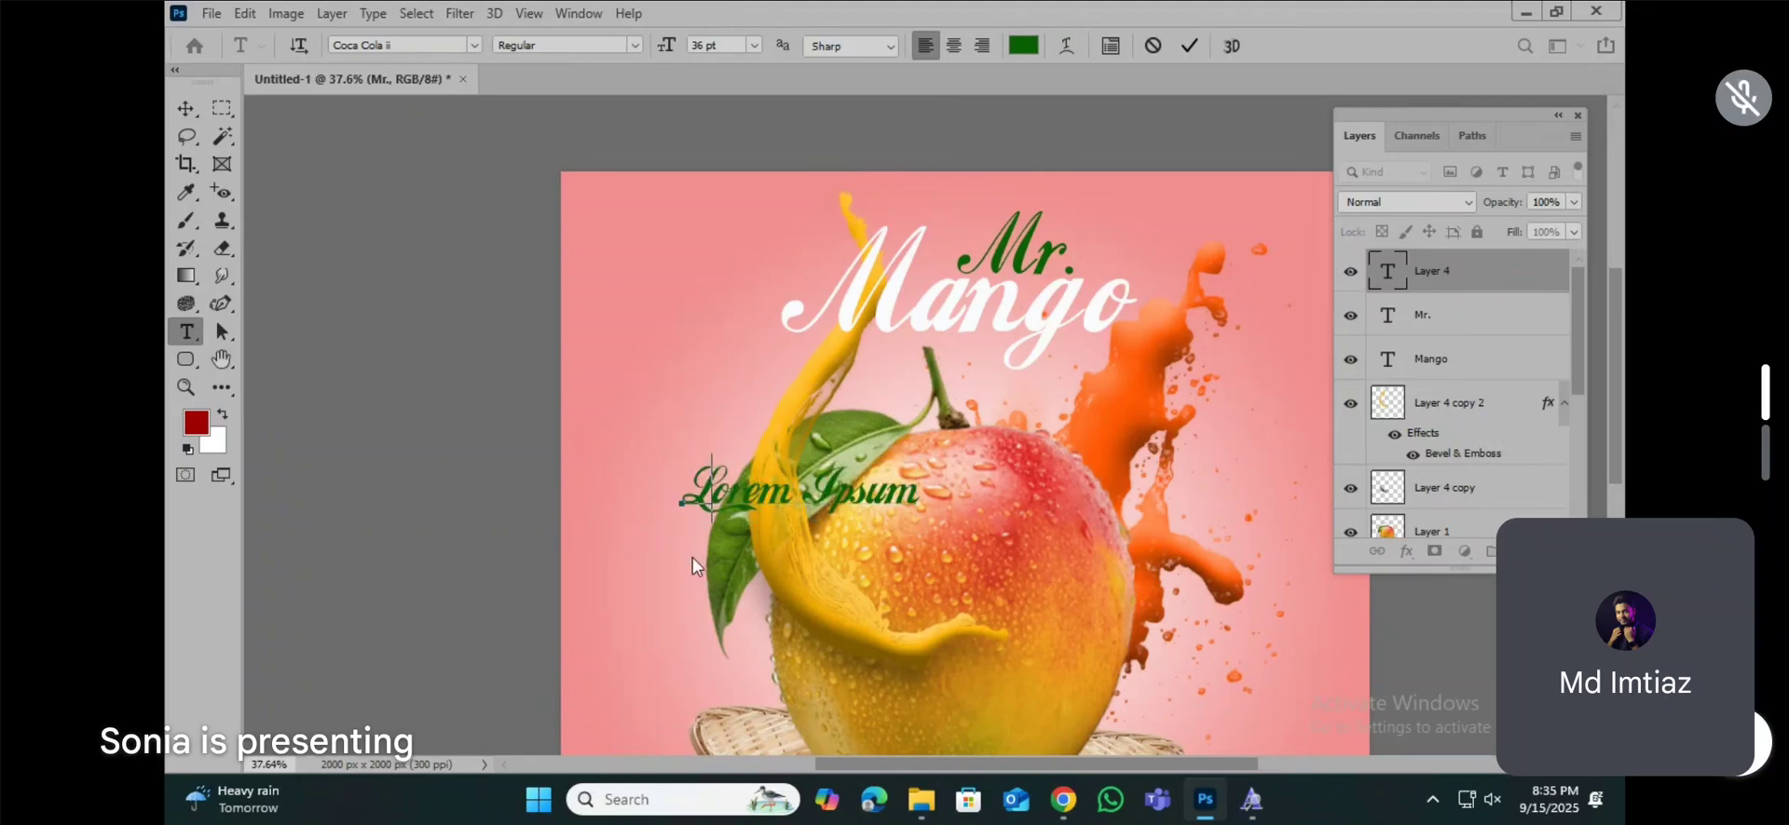
text(SP)
key(BackSpace)
key(BackSpace)
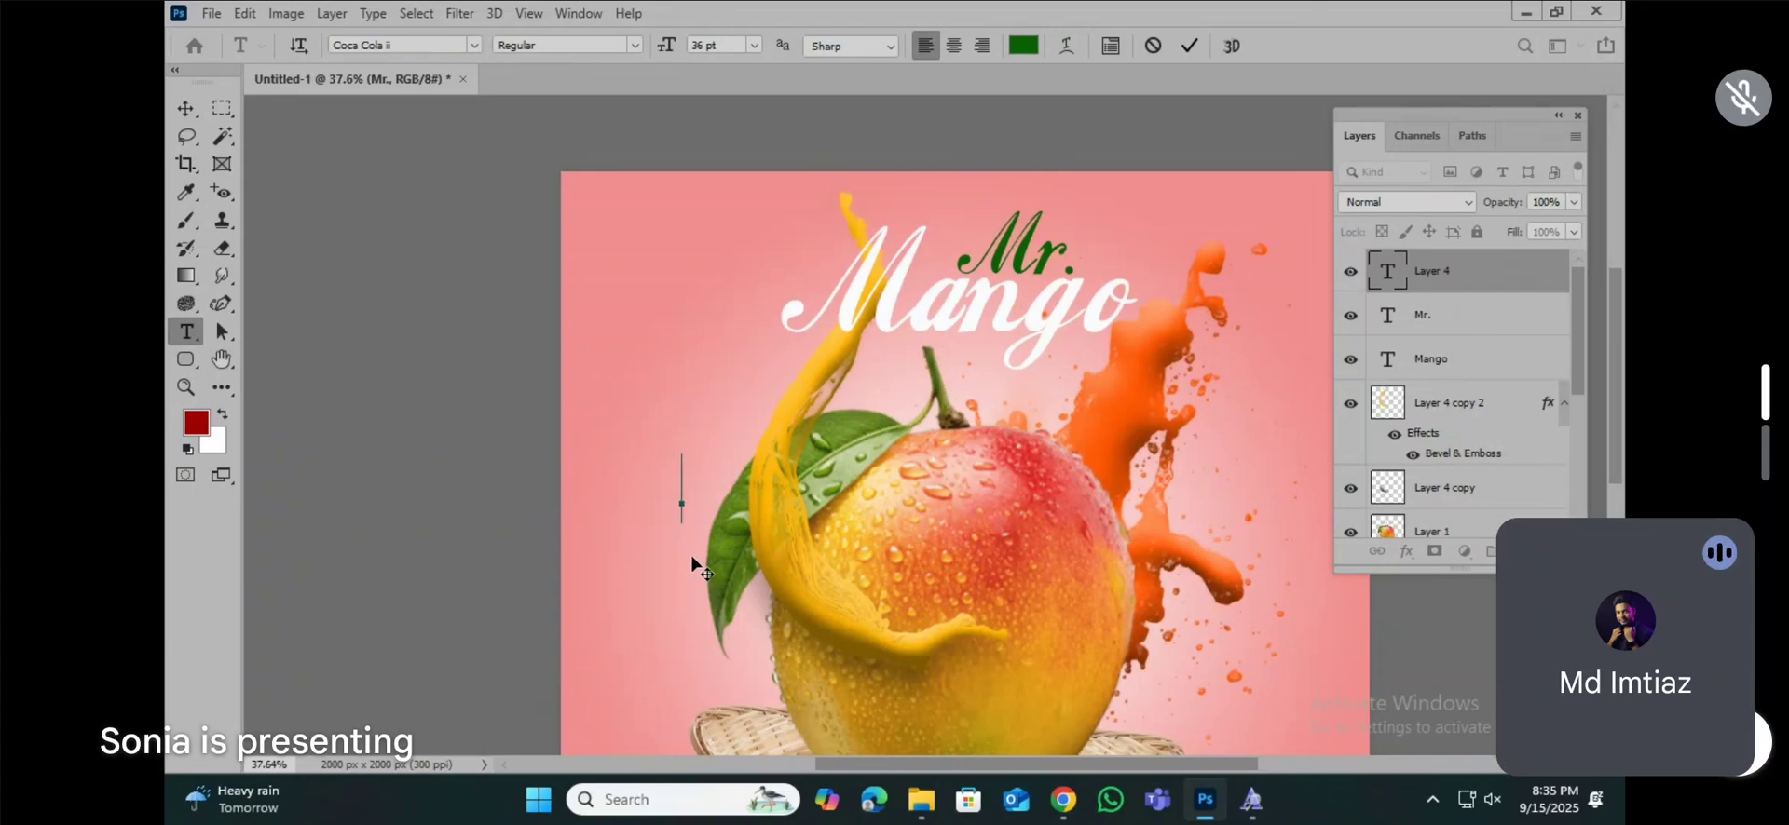
text(SPICY JUICE)
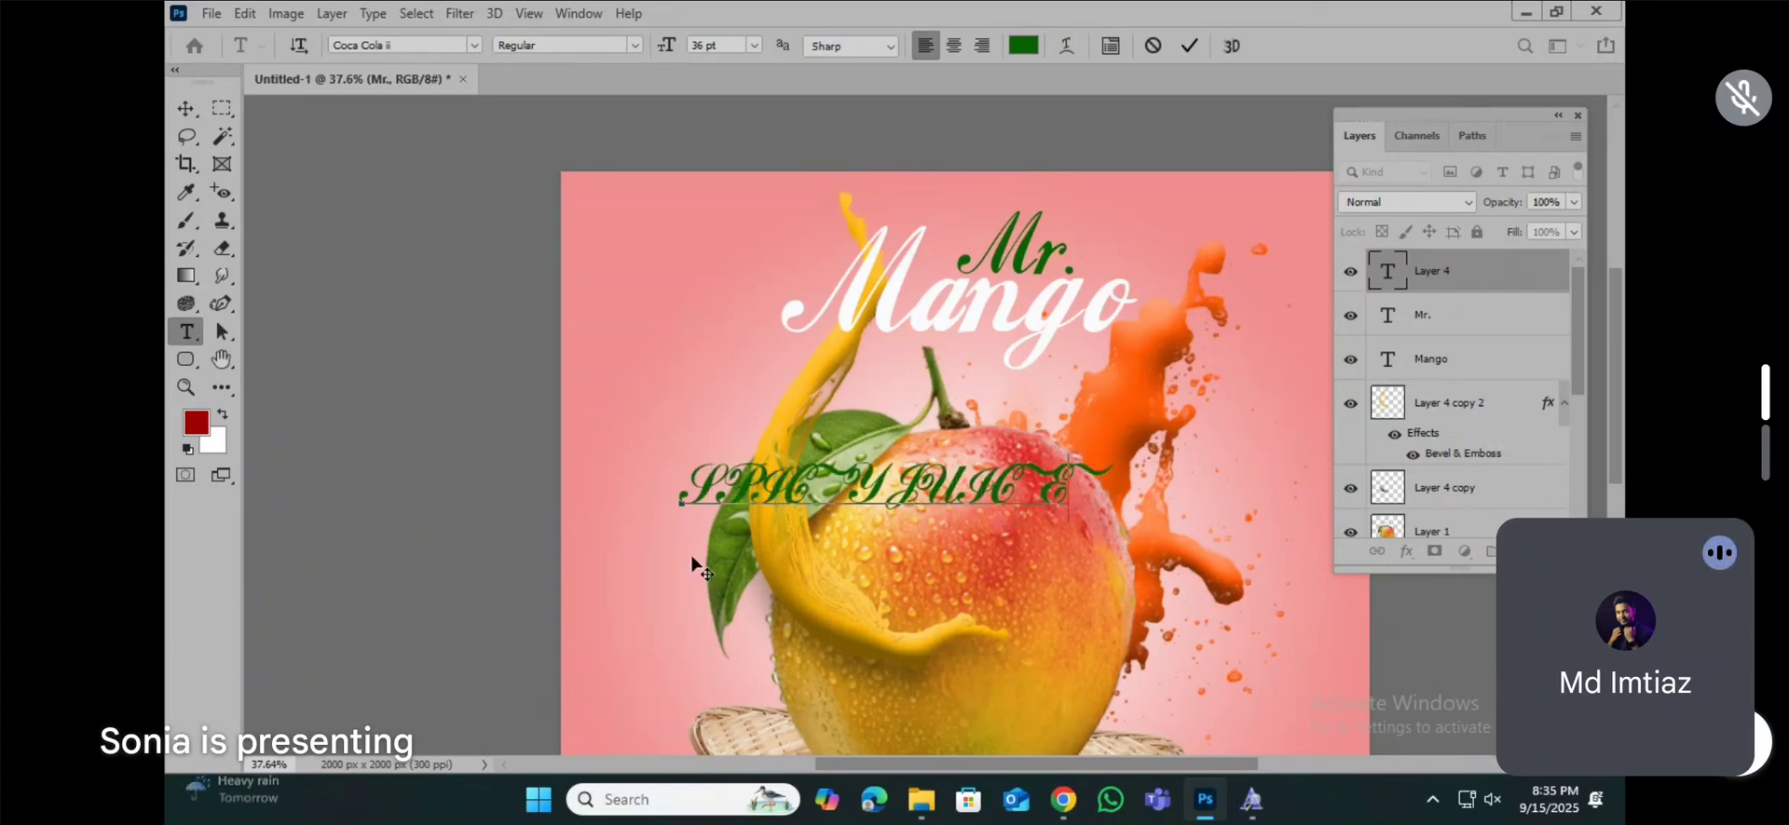
Step: Set the "SPICY JUICE" text in Myriad Pro Bold and colour it white (#ffffff)
key(ctrl+a)
click(414, 43)
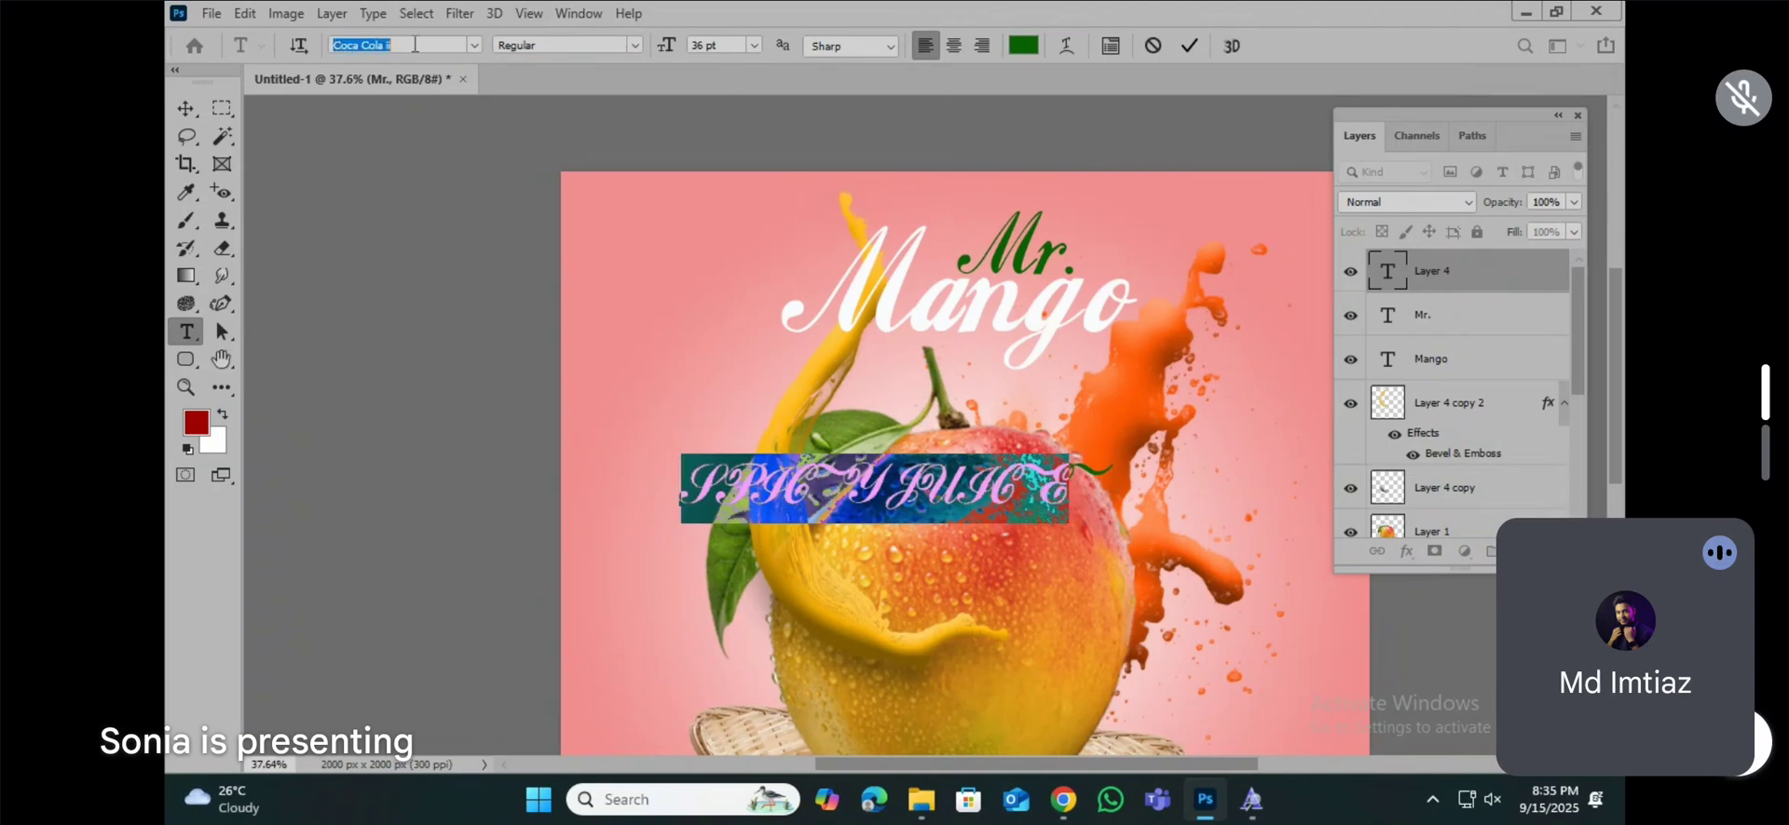
text(myr)
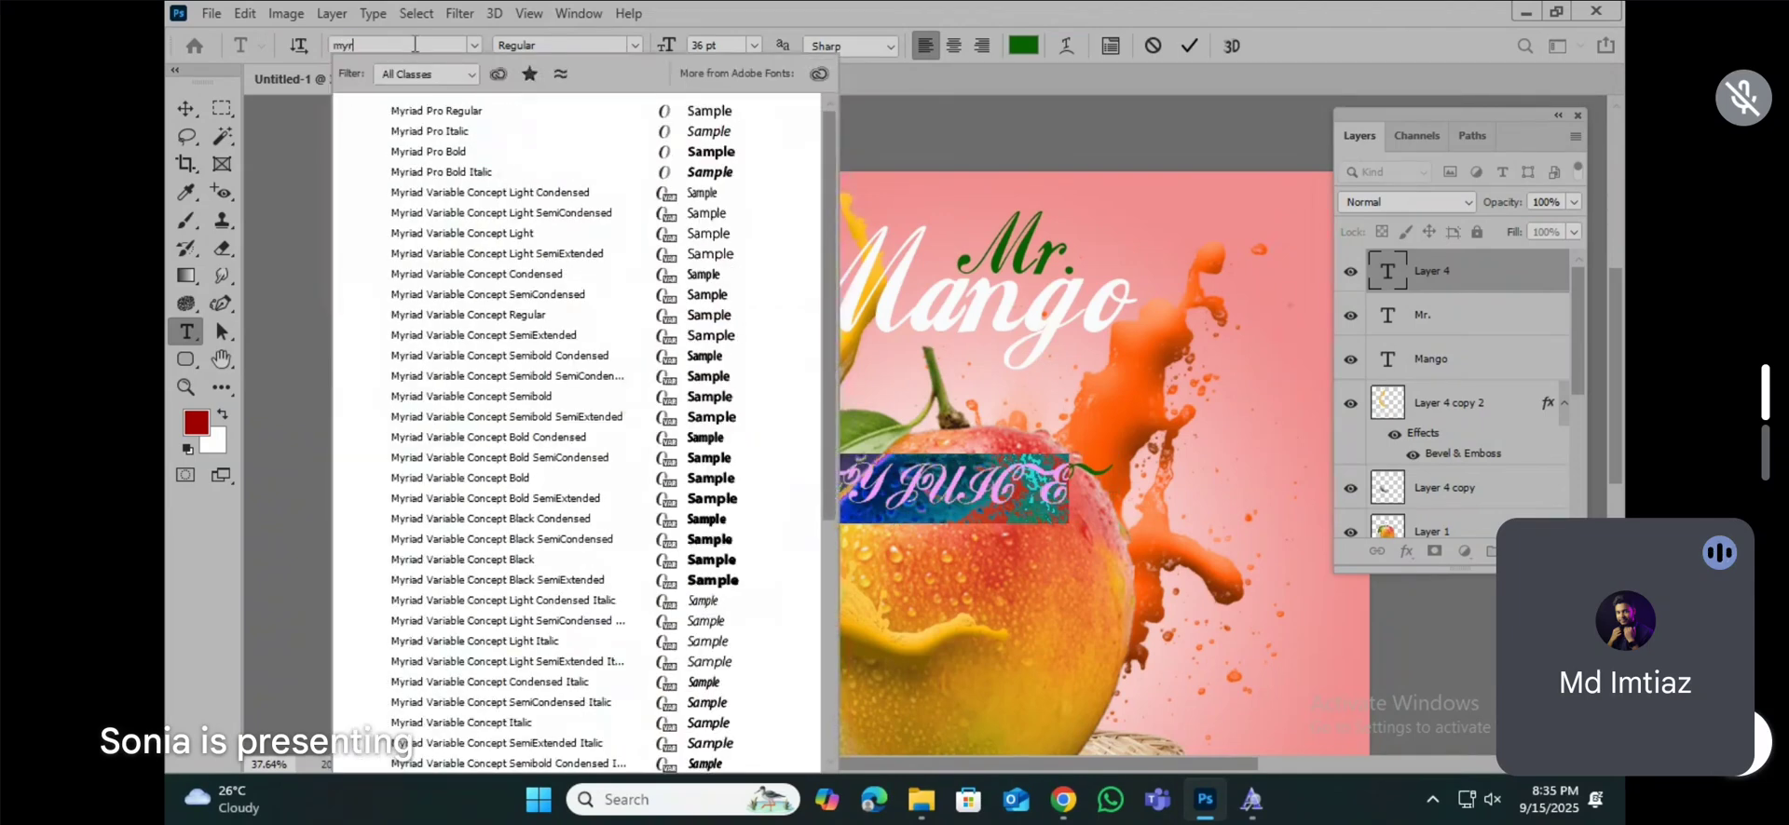
click(438, 152)
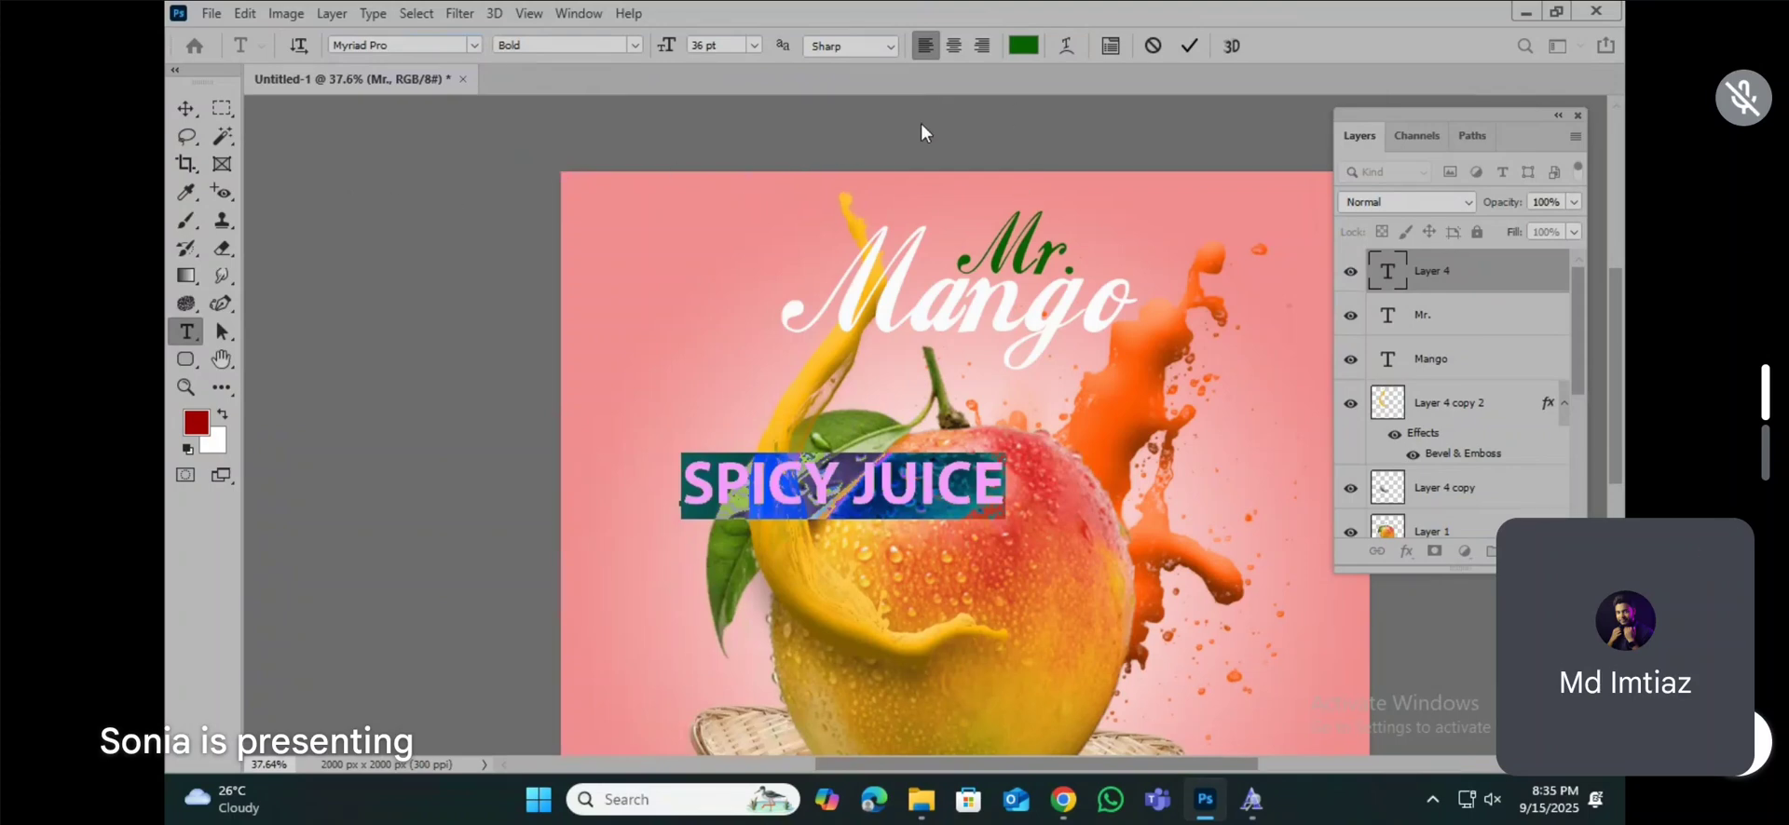
click(1023, 44)
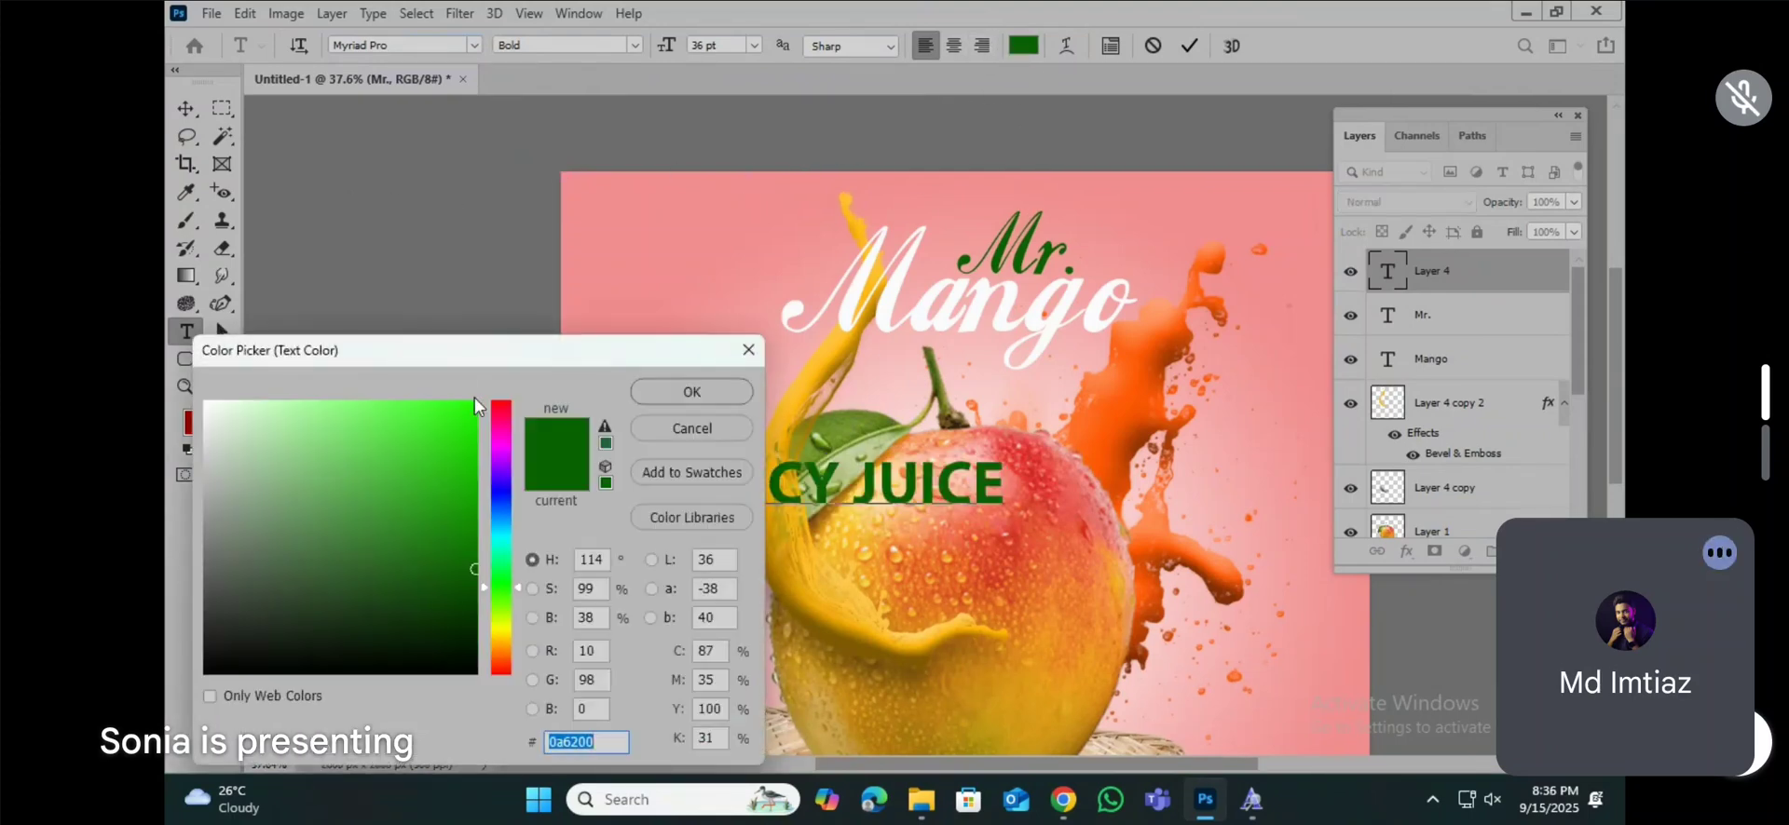
drag(450, 352, 1192, 291)
text(ffffff)
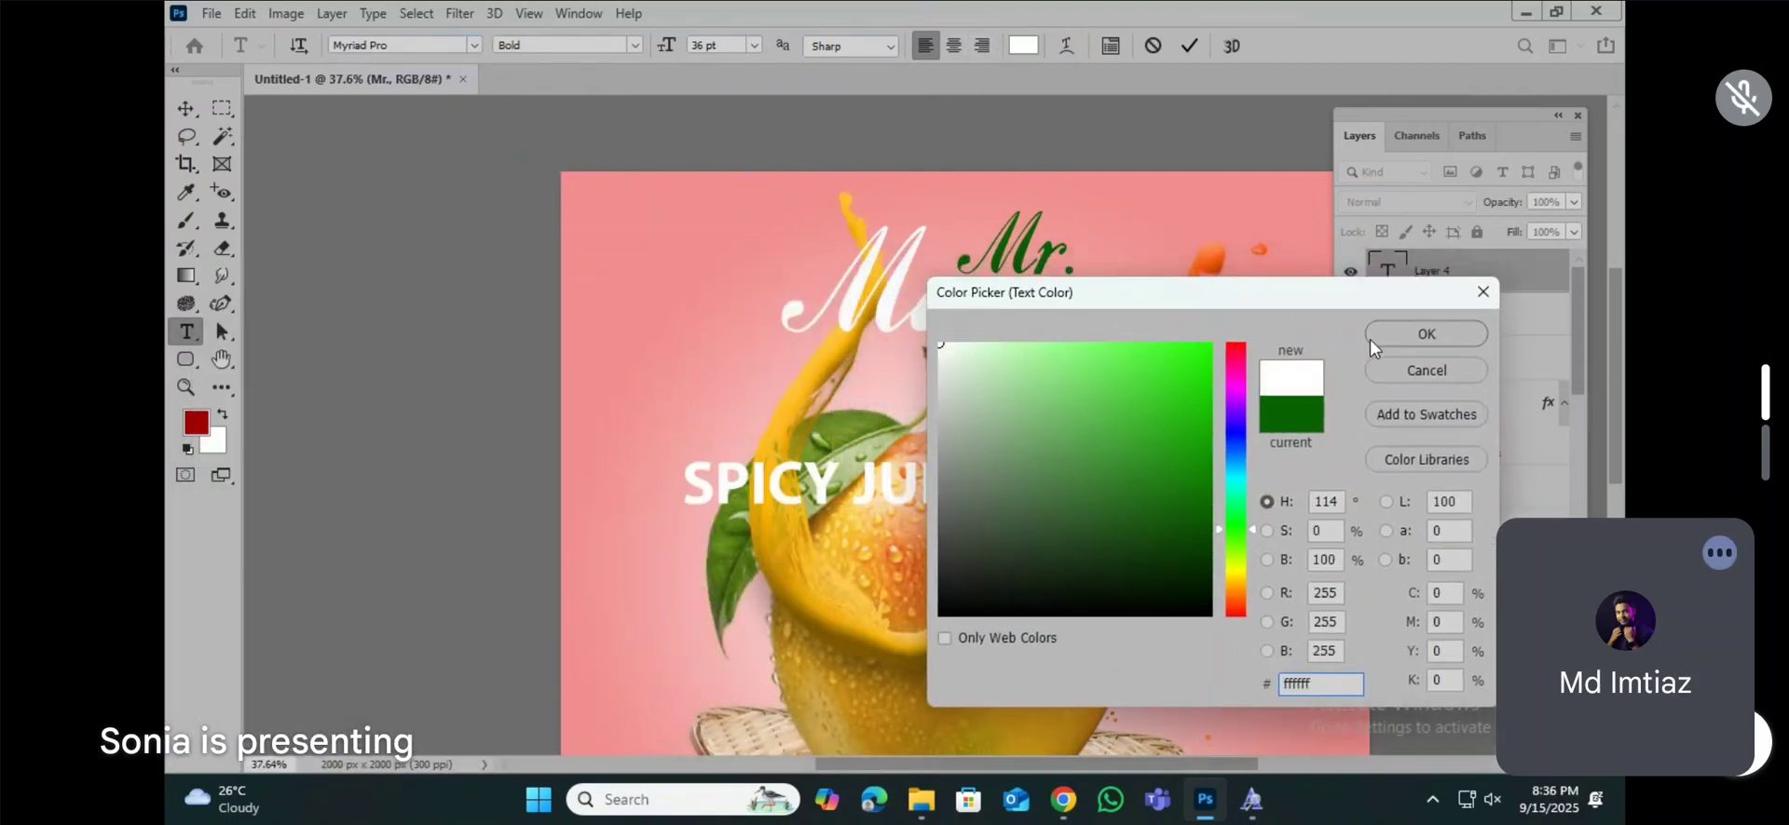
click(1413, 335)
key(ctrl+Return)
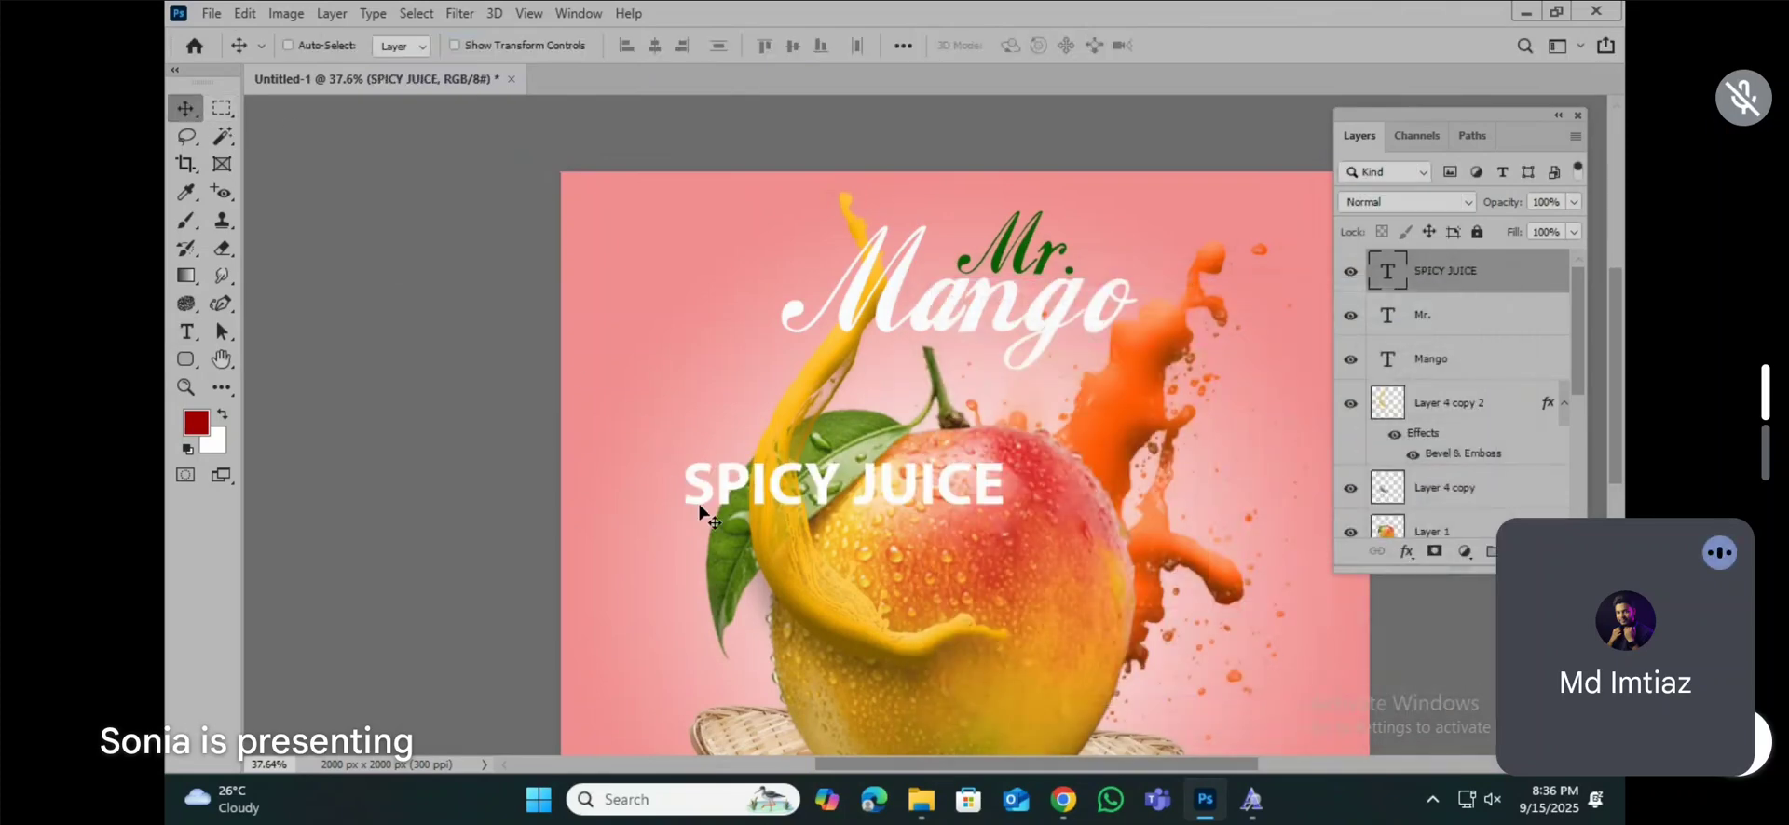
Step: Scale the "SPICY JUICE" text to about 39% and place it directly beneath the "Mango" lettering, above the fruit's stem
key(ctrl+t)
drag(1003, 507, 1002, 369)
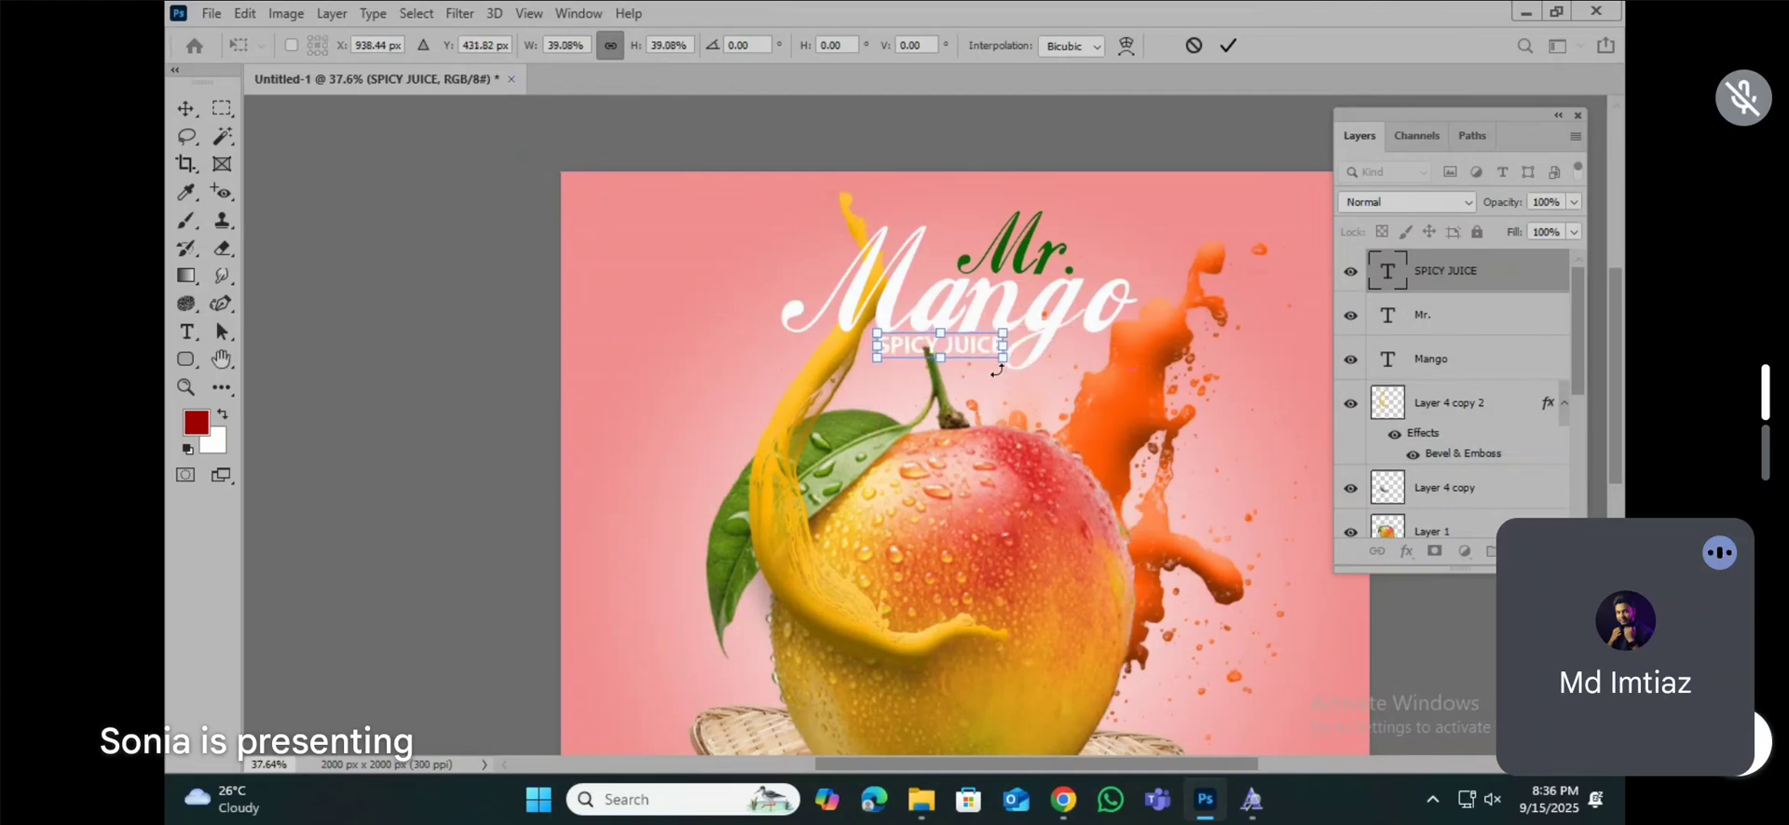
double_click(978, 347)
key(Down)
key(Down)
key(Down)
key(Down)
key(Down)
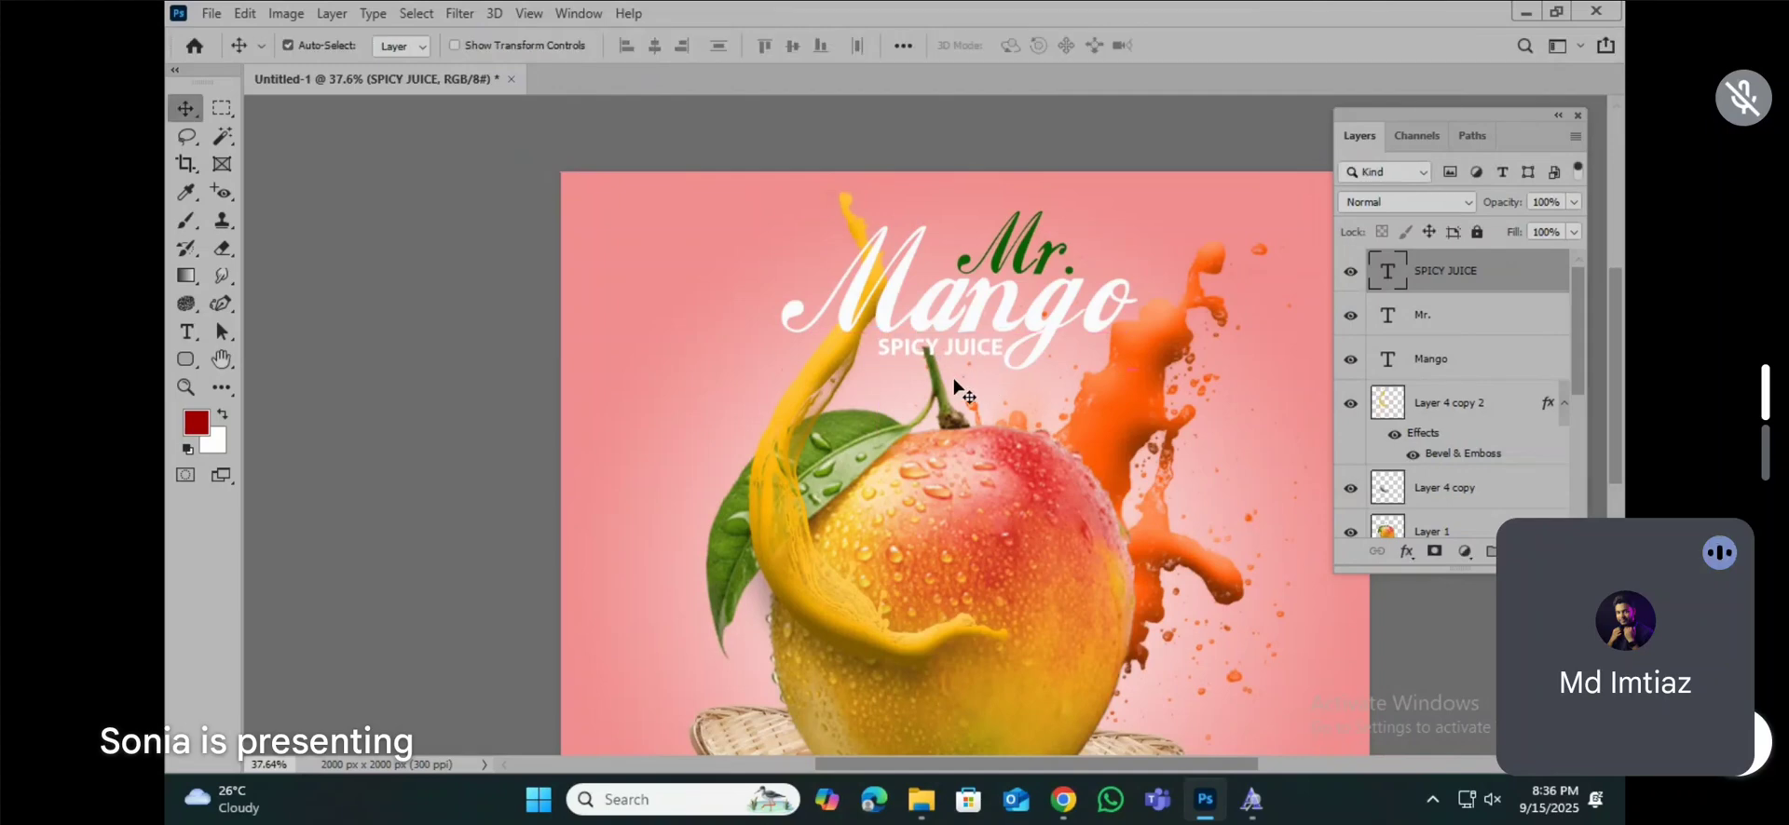
Step: Duplicate the "Mango" text layer and colour the copy black (#000000)
scroll(957, 380, down, 4)
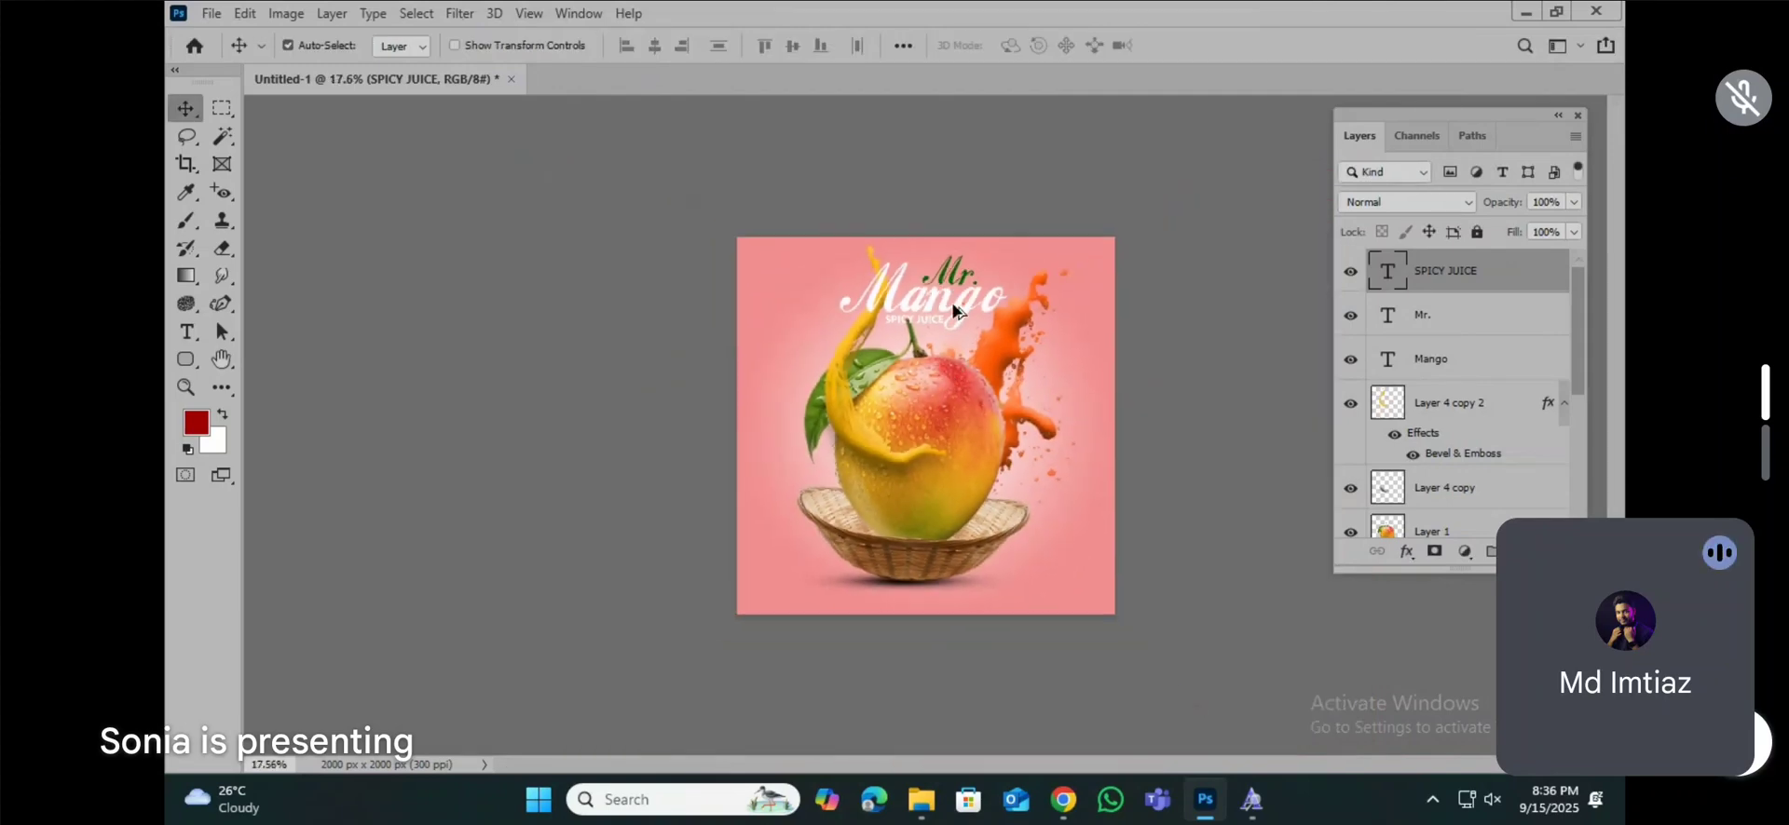
scroll(959, 296, up, 2)
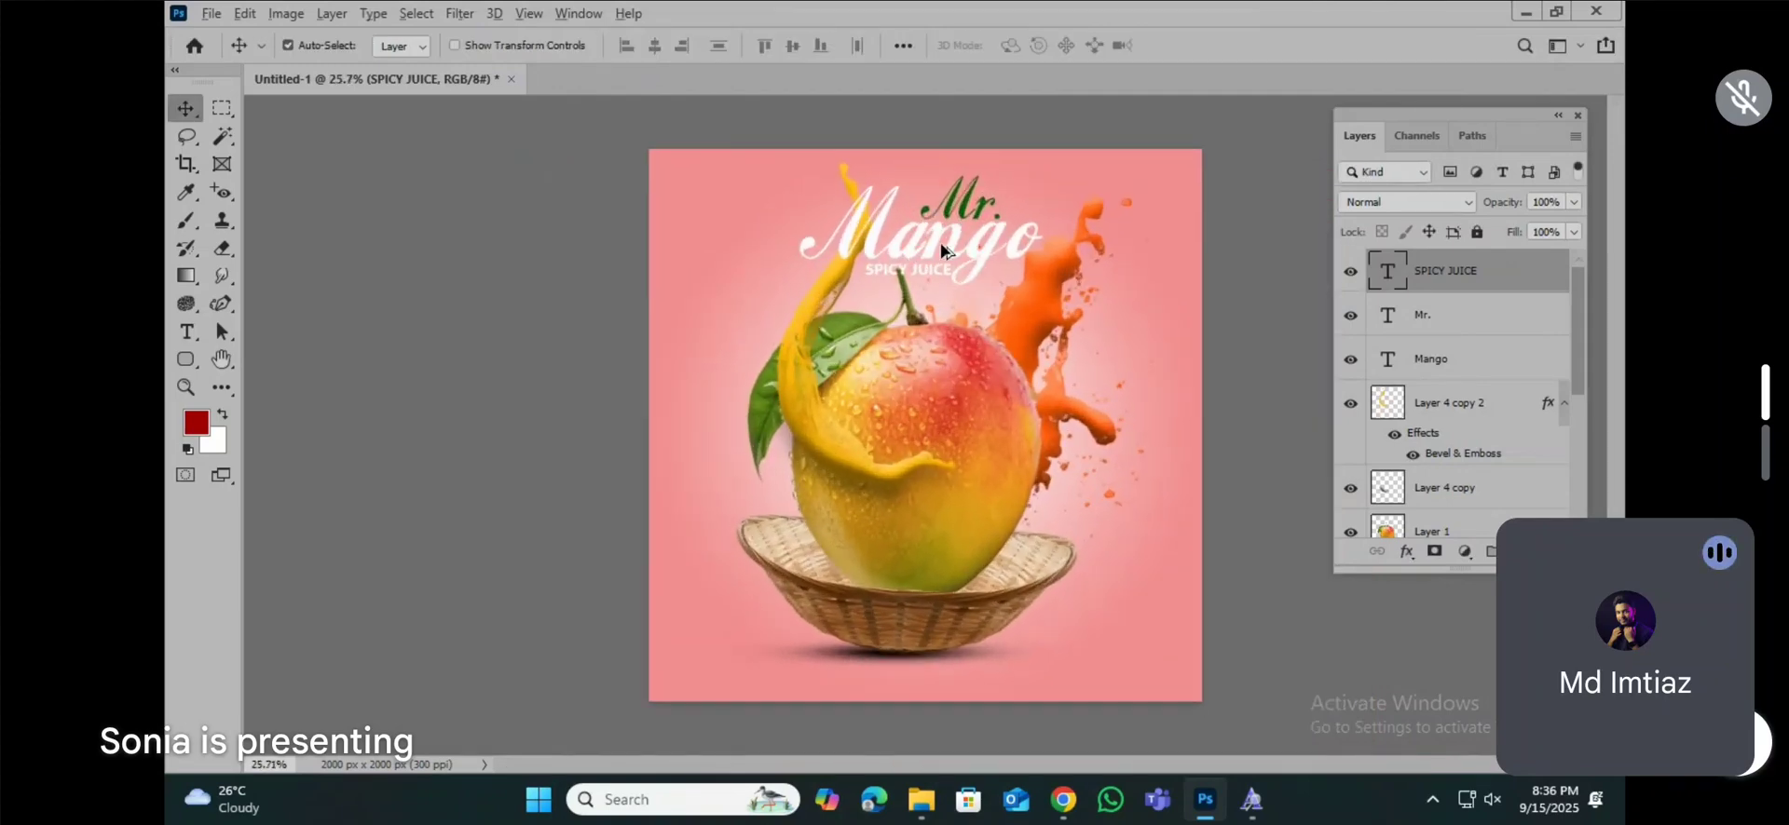
scroll(946, 249, up, 2)
scroll(942, 250, up, 3)
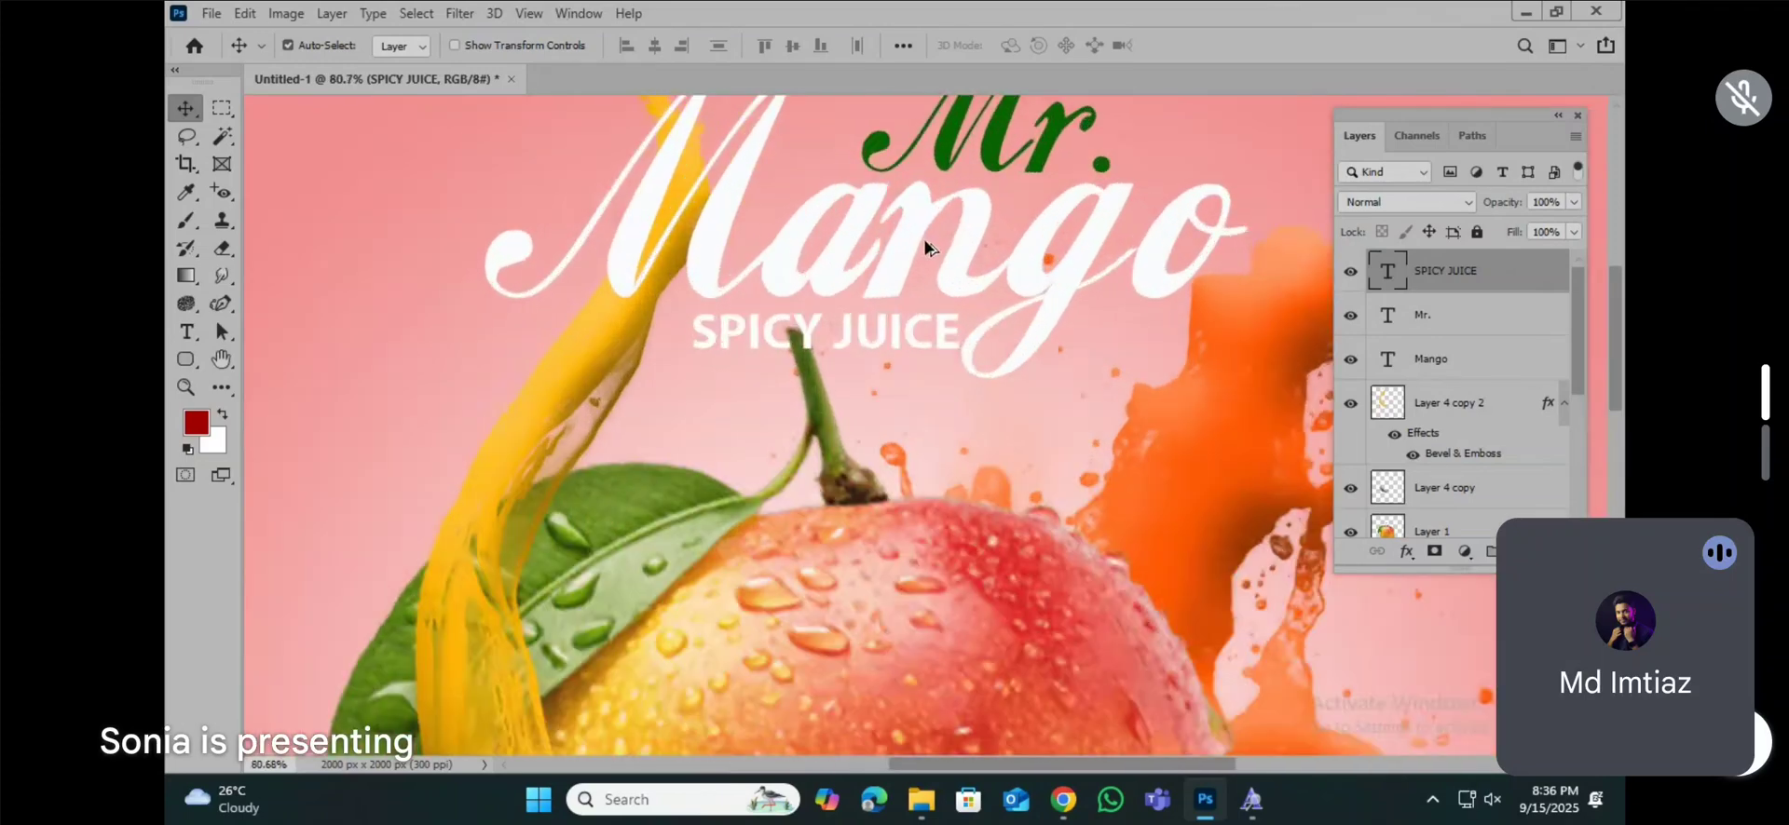
scroll(899, 289, up, 1)
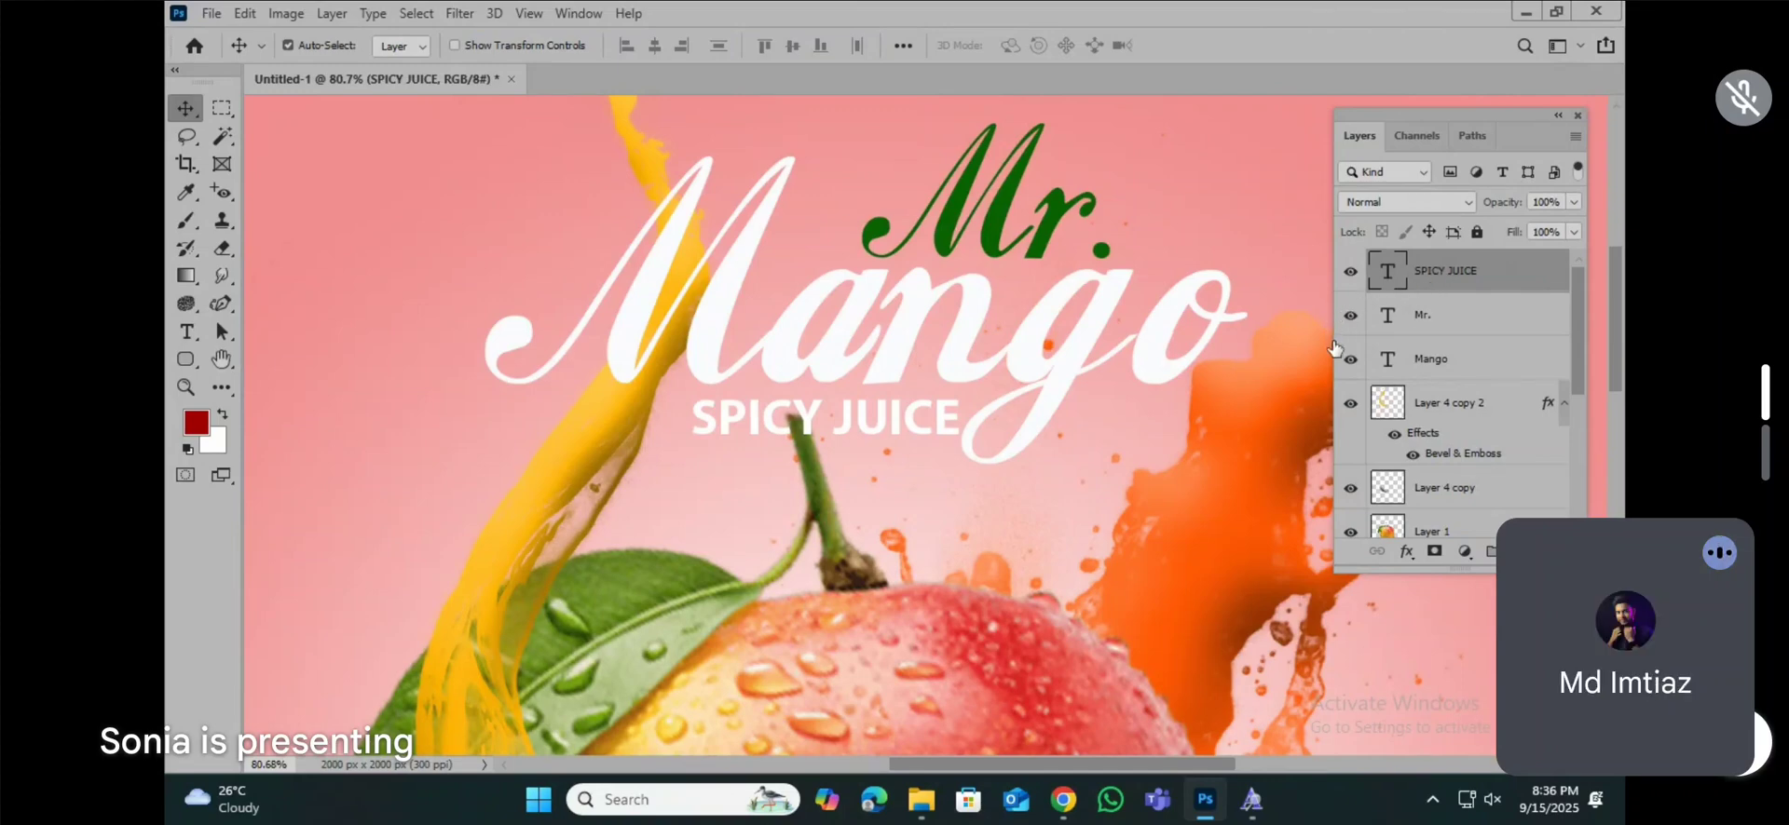
scroll(680, 458, down, 3)
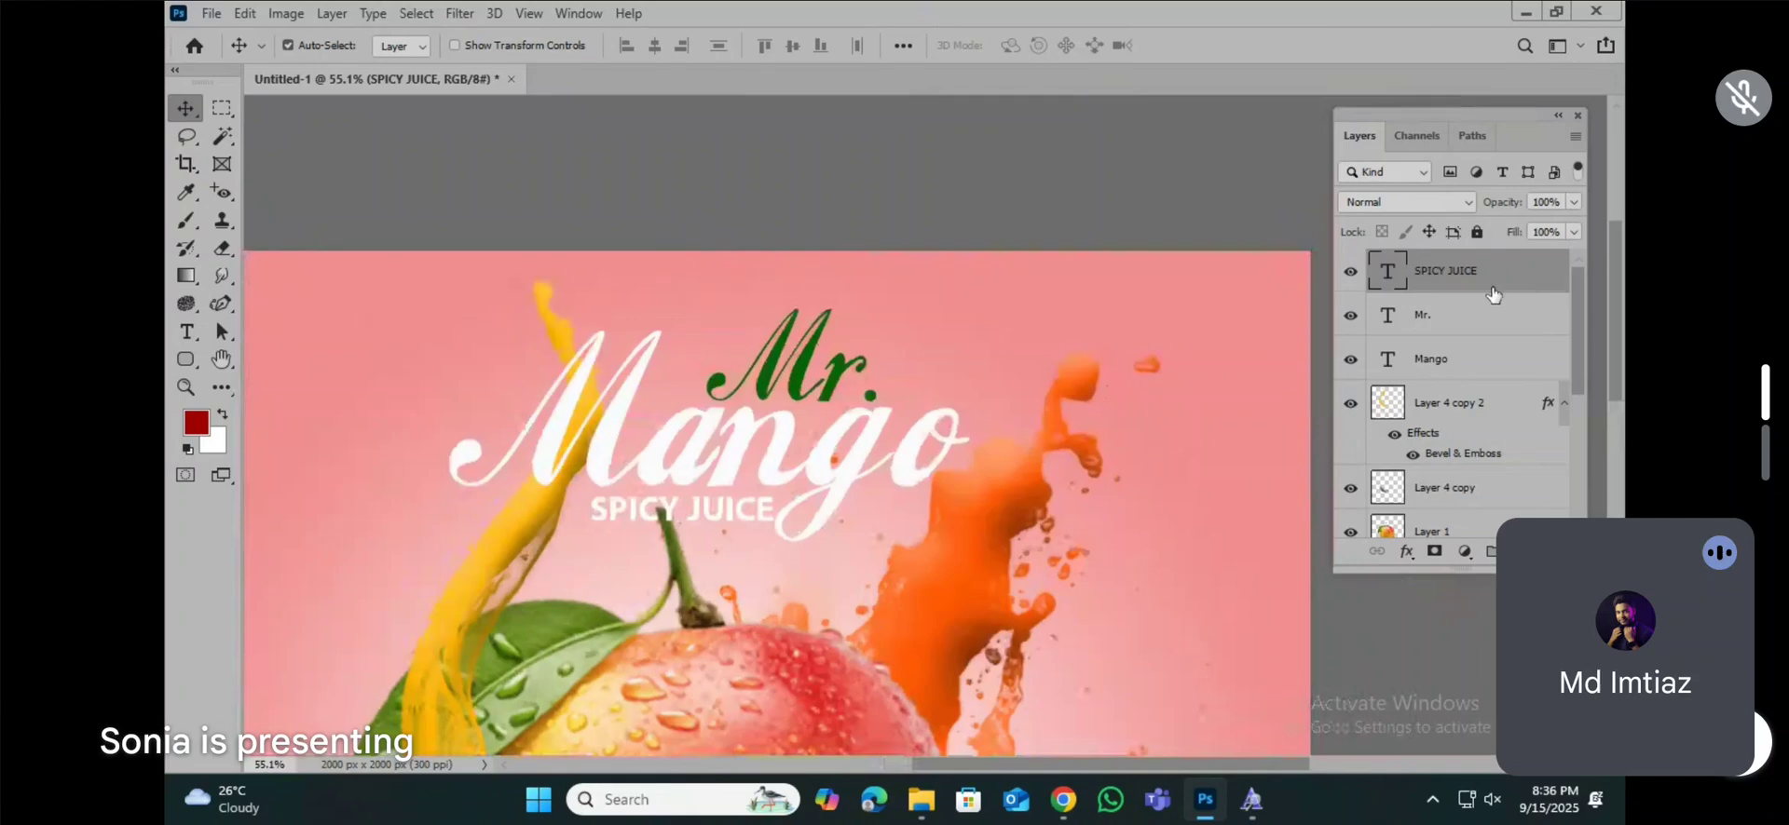
click(1431, 361)
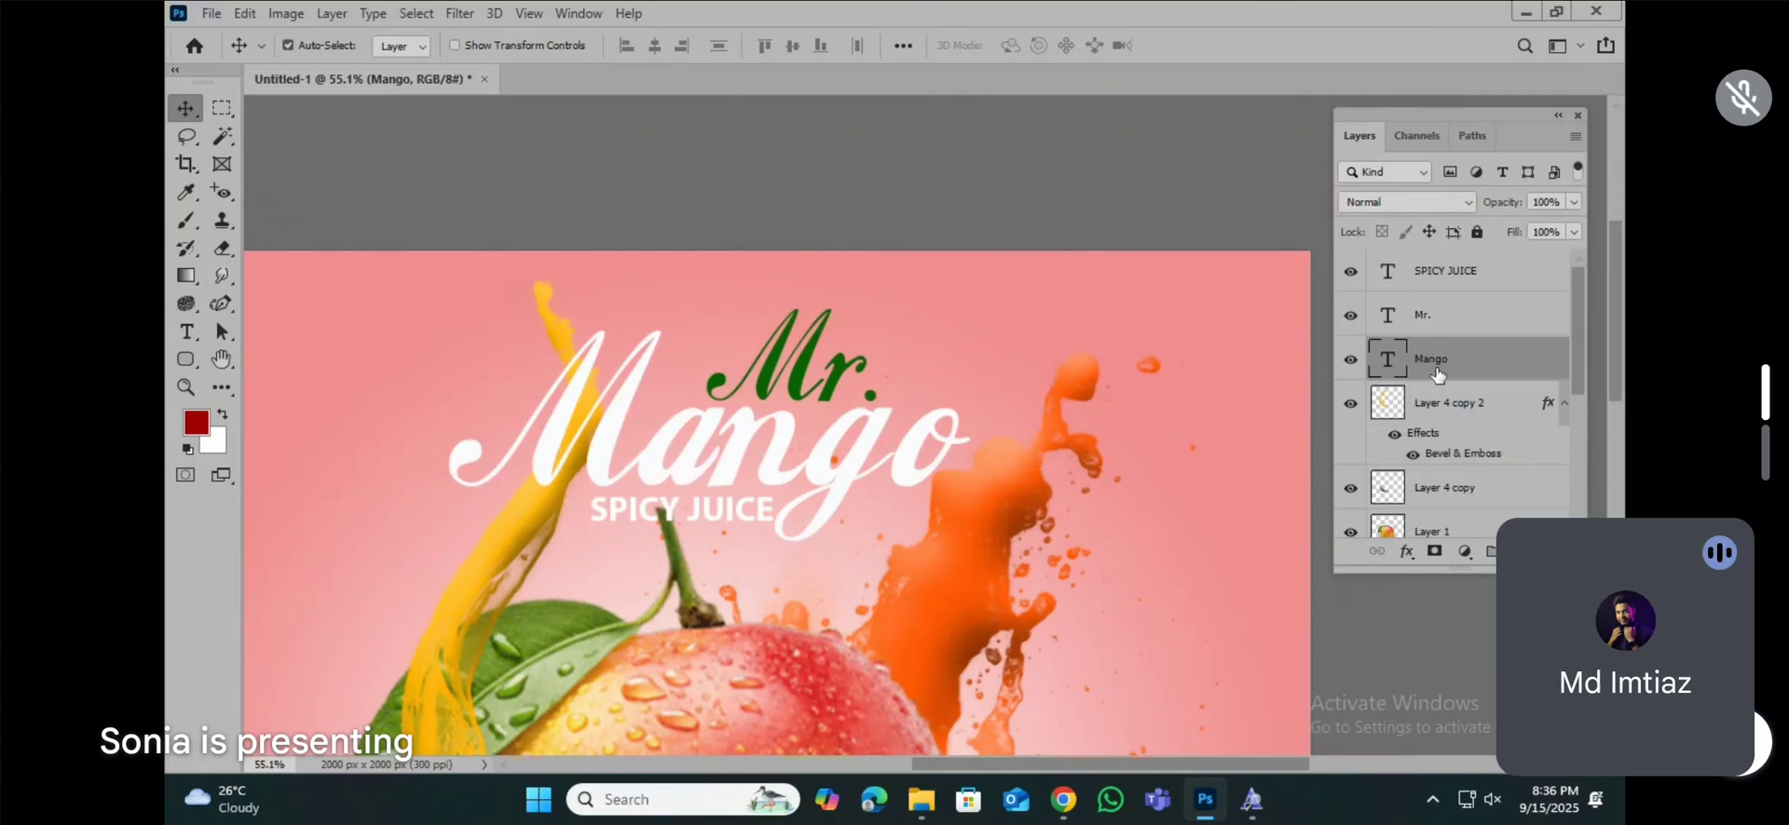
key(ctrl+j)
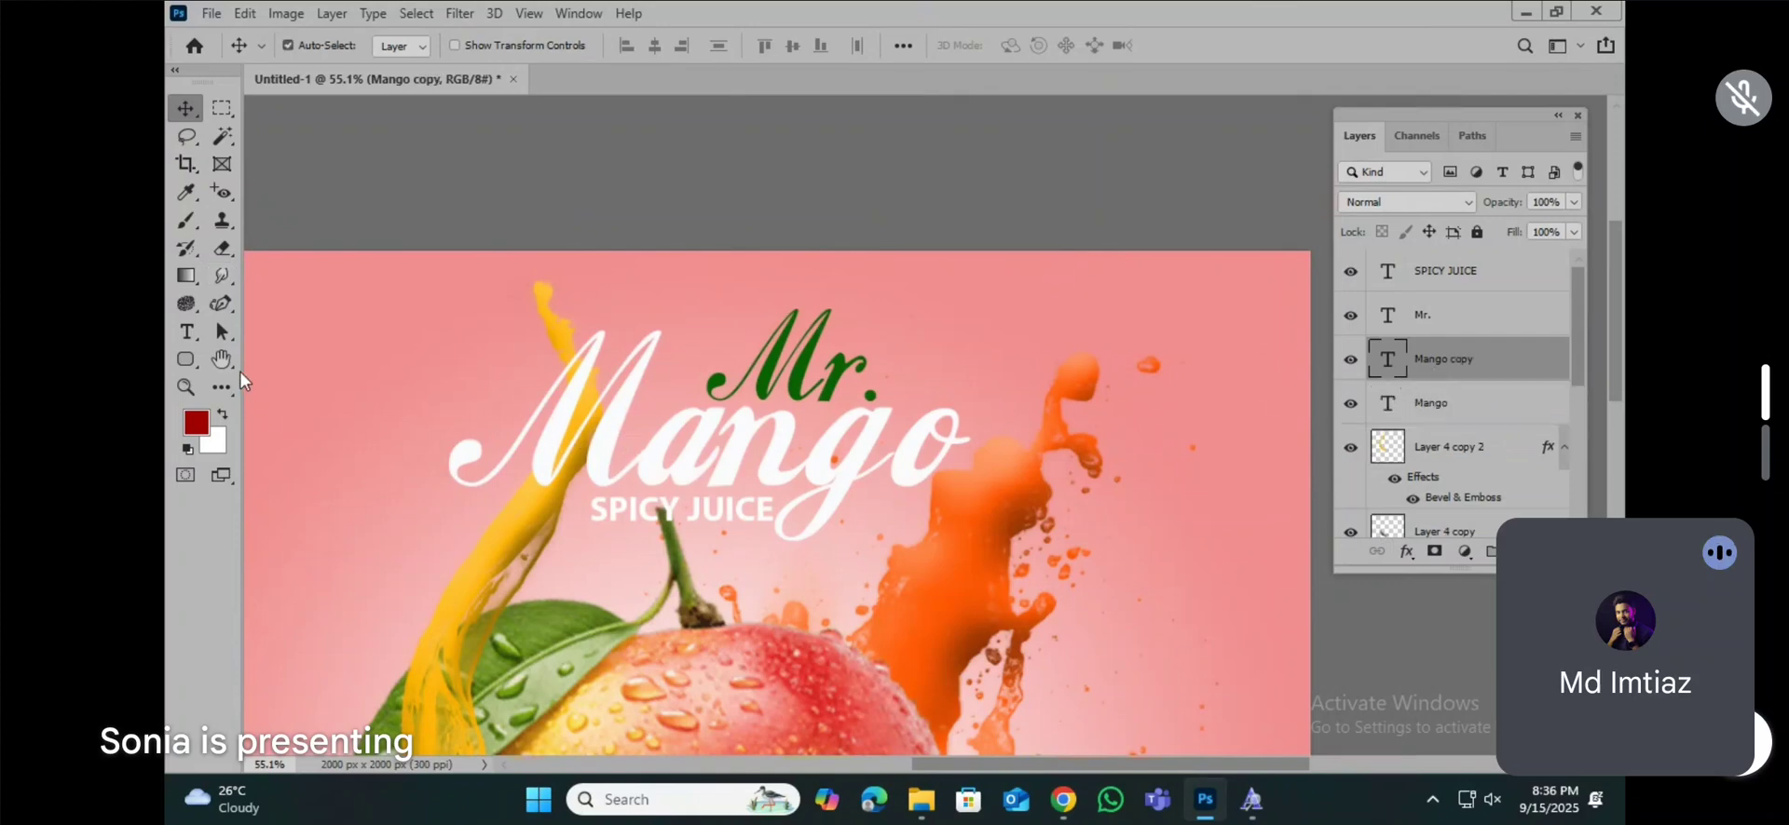
click(187, 332)
double_click(779, 451)
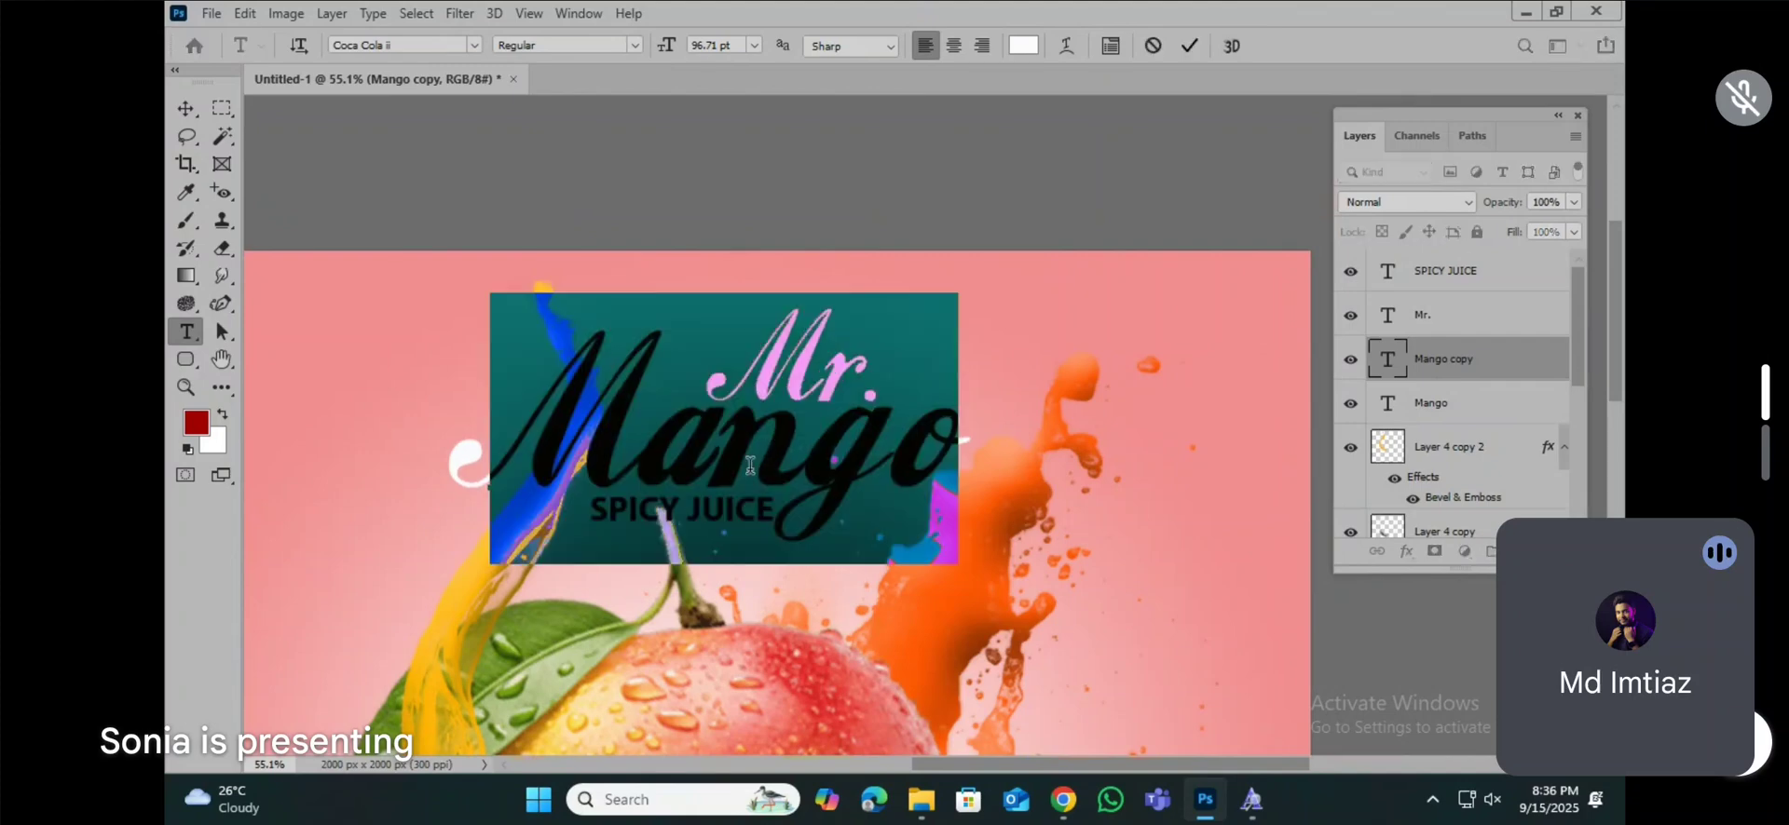
click(1023, 47)
text(000000)
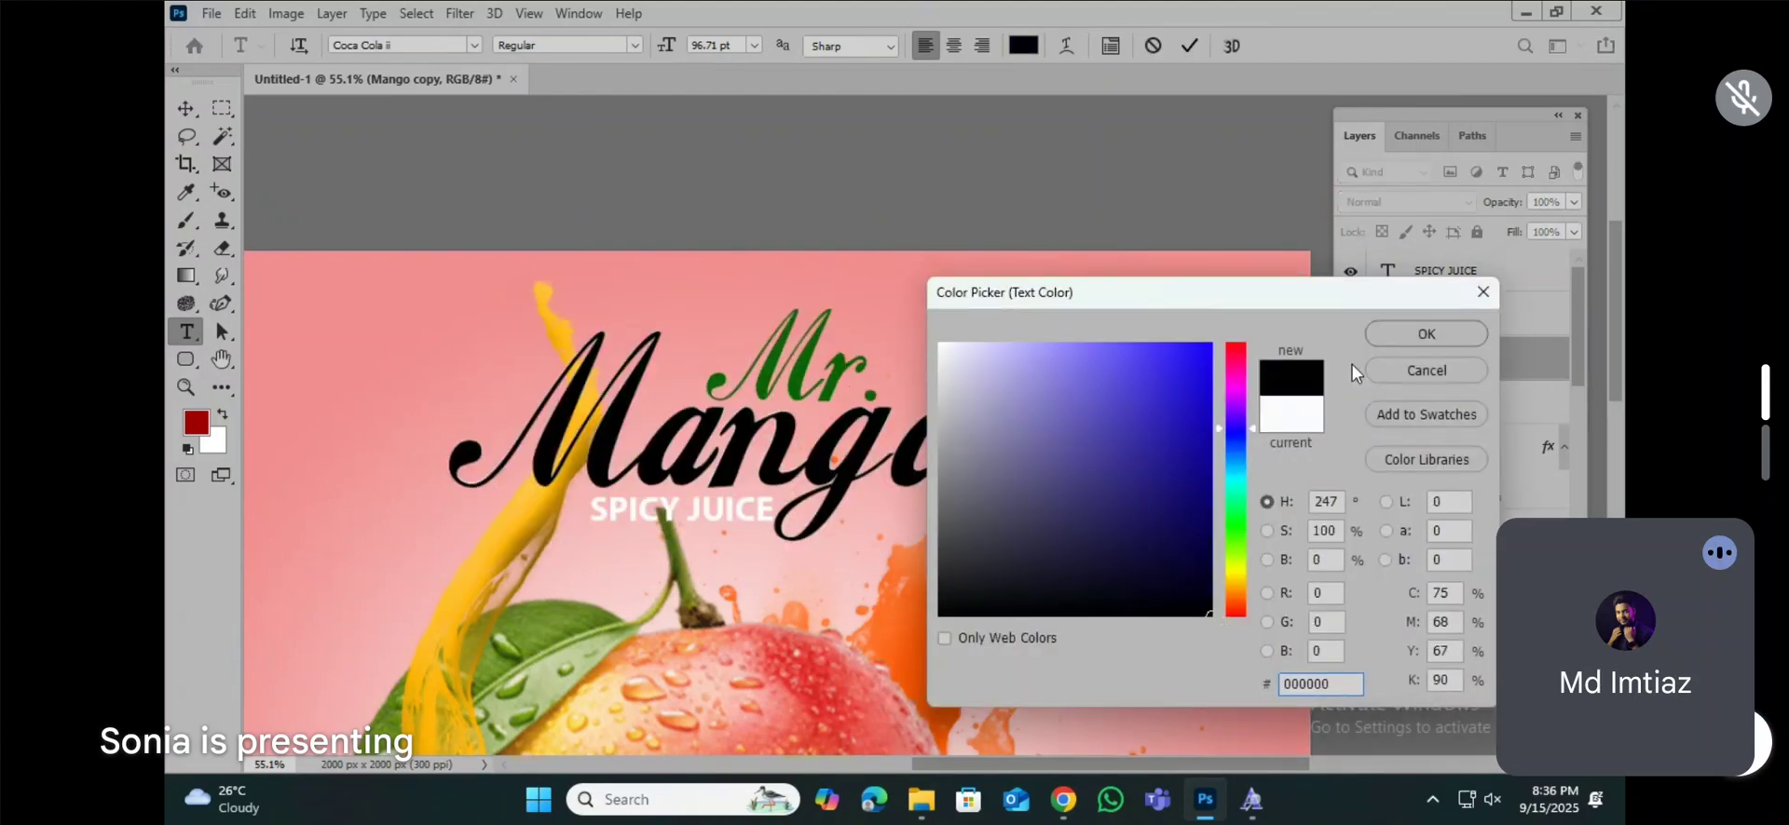
click(1404, 335)
click(186, 108)
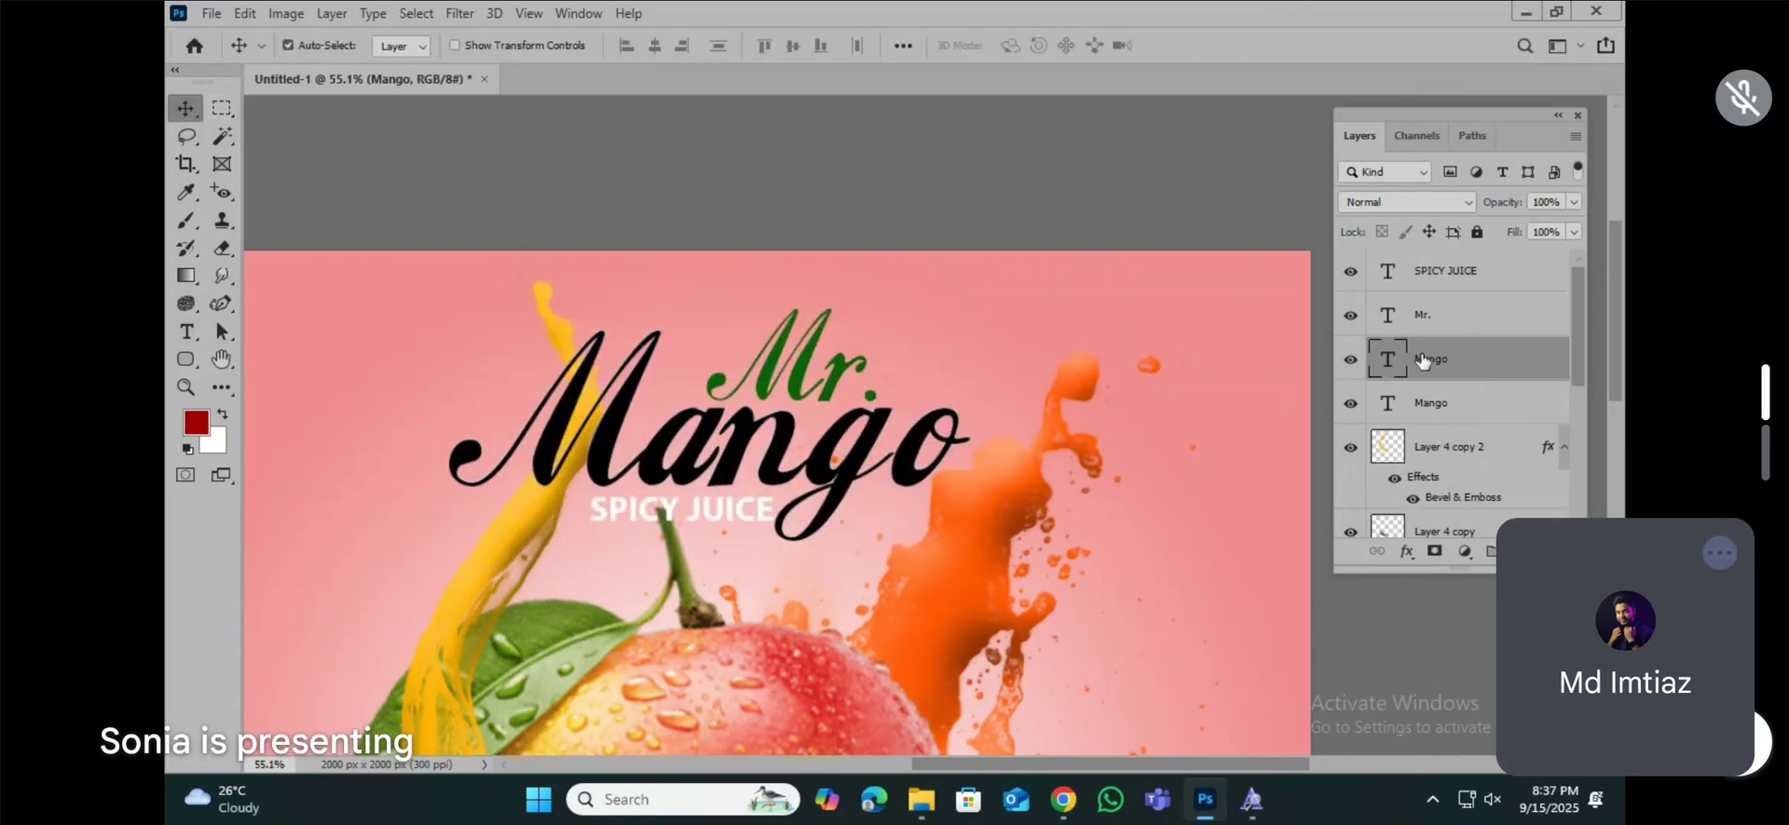
Step: Move the black "Mango" copy behind the white one and nudge it slightly down and to the left as an offset shadow
drag(1428, 354, 1430, 415)
key(Down)
key(Down)
key(Down)
key(Down)
key(Down)
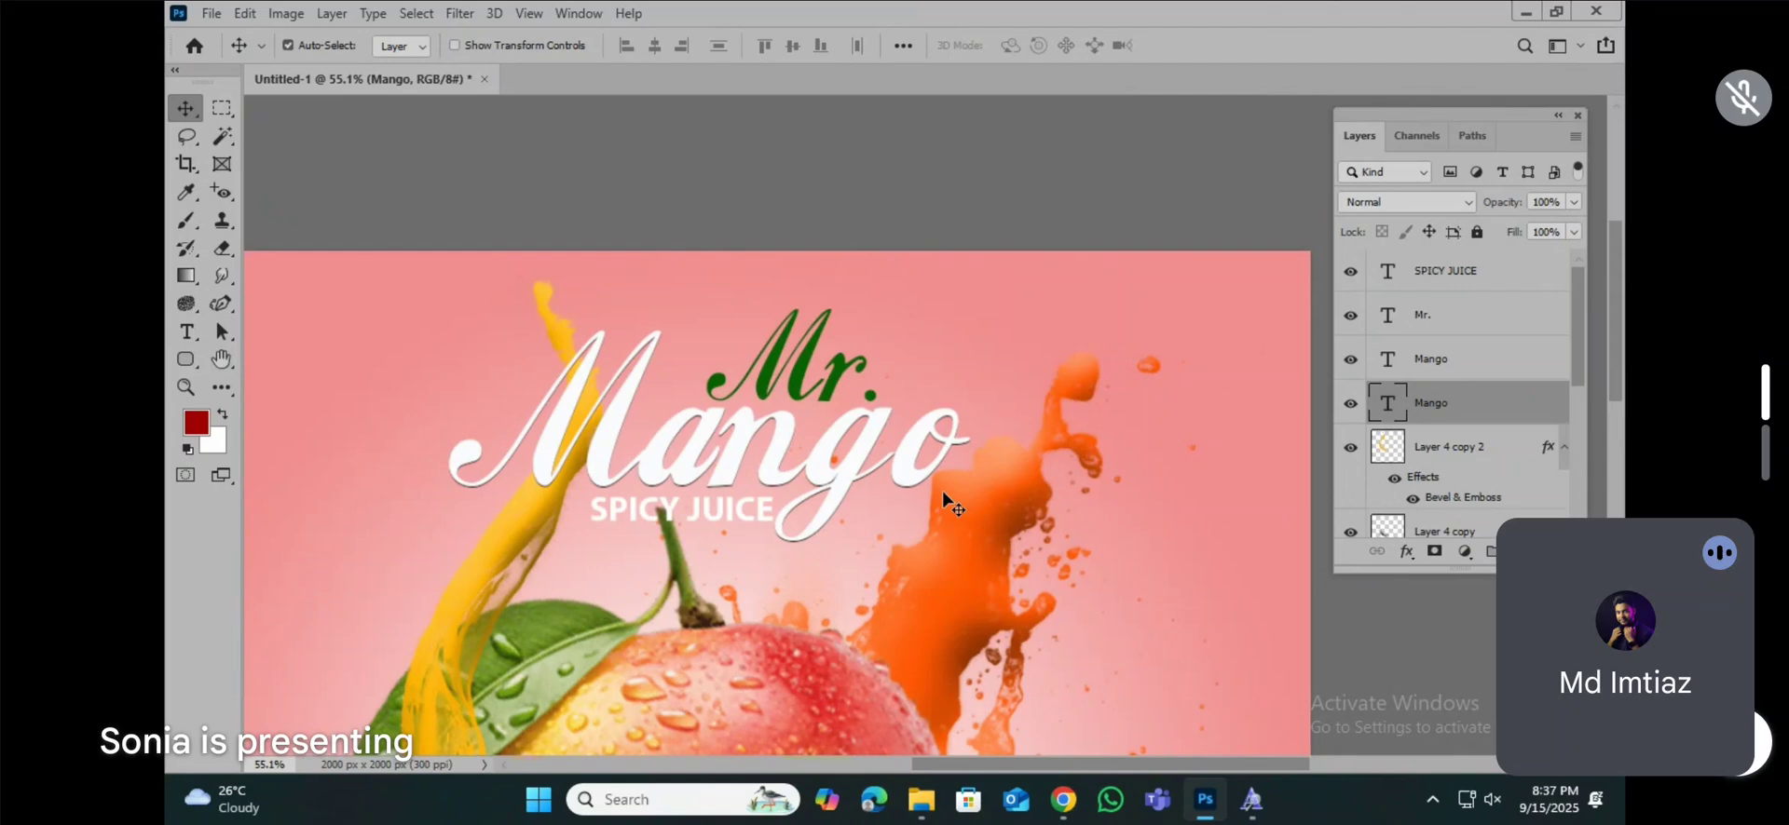
key(Left)
key(Left)
key(Left)
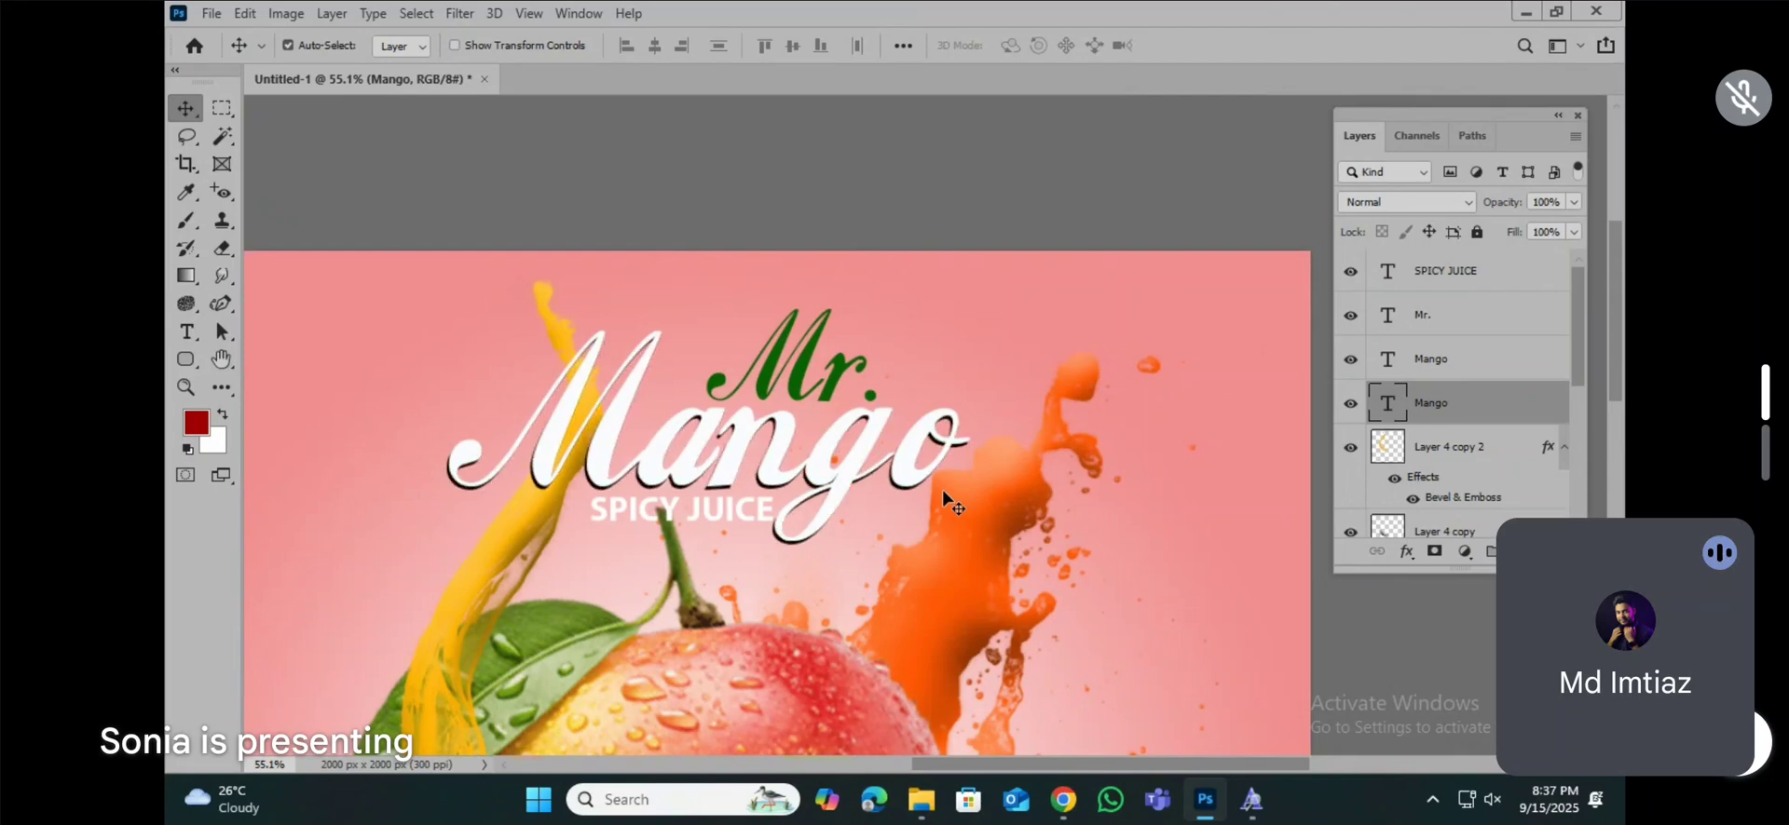
key(Down)
key(Down)
key(Left)
key(Left)
key(Left)
key(Left)
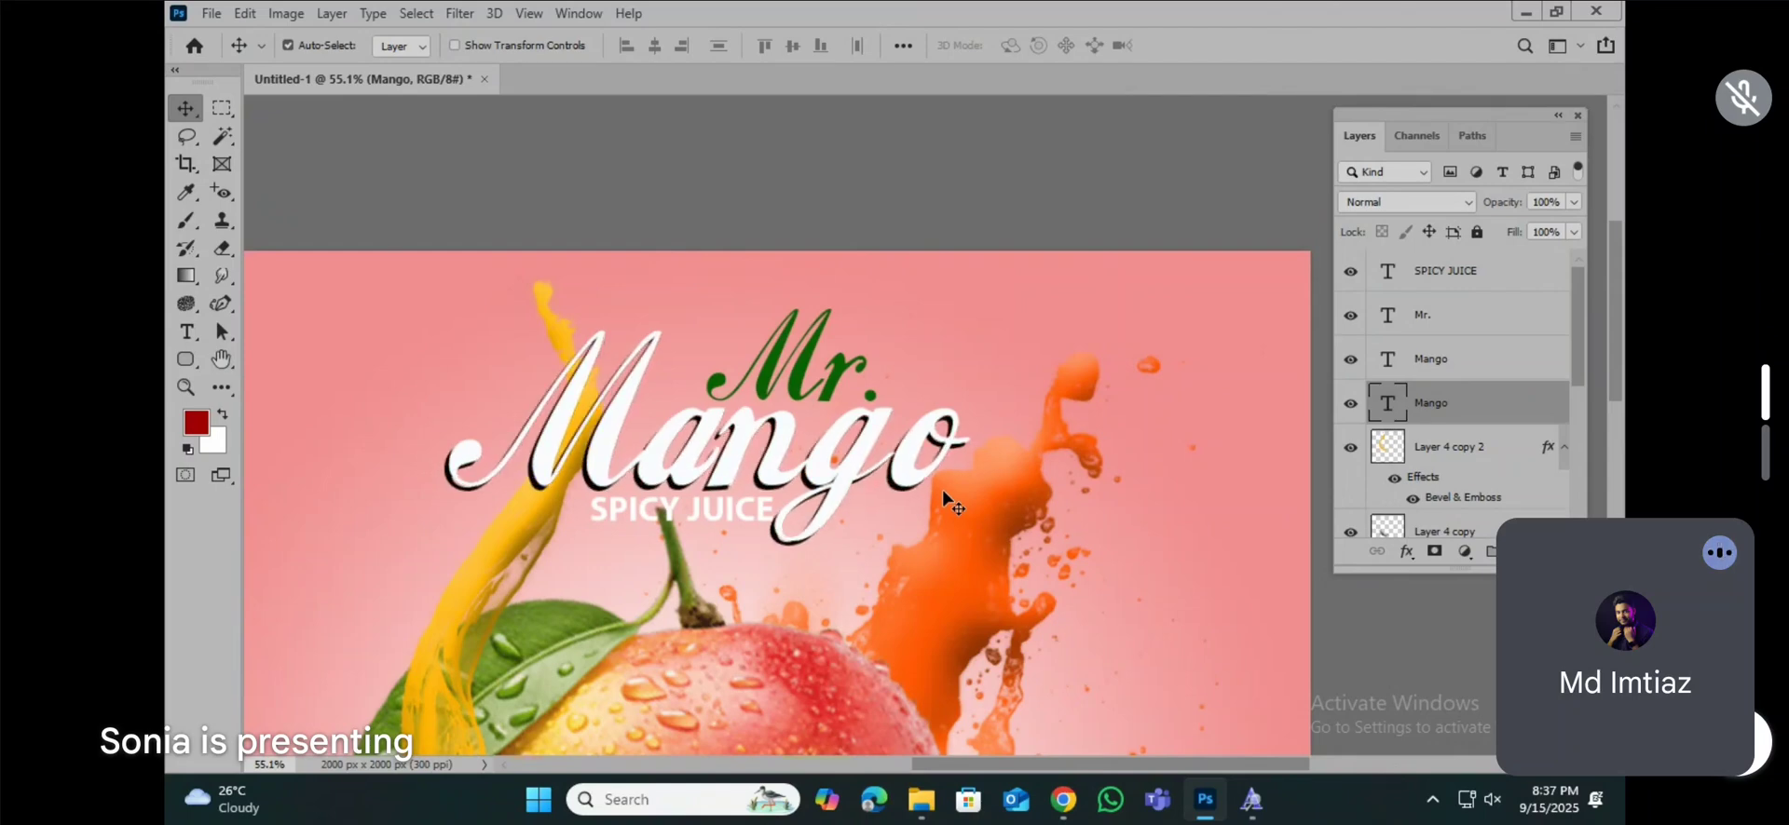
key(Down)
key(Down)
key(Left)
key(Left)
key(Left)
Step: Examine the "Mr. Mango" title and its offset shadow, both close up and within the whole composition
scroll(864, 403, down, 5)
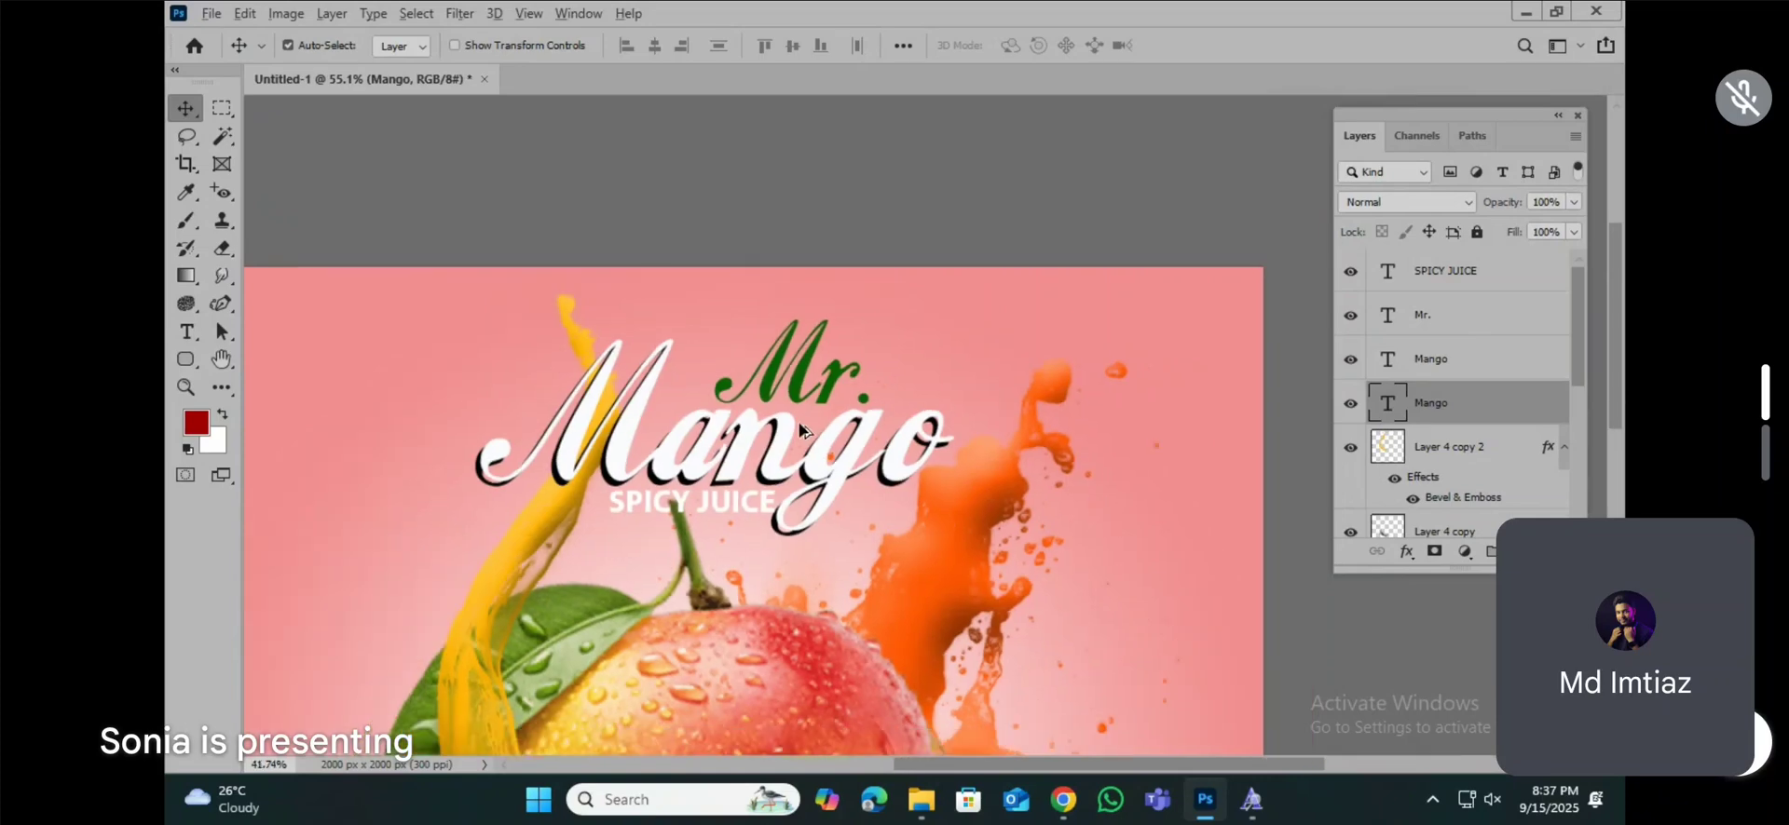
scroll(985, 342, up, 5)
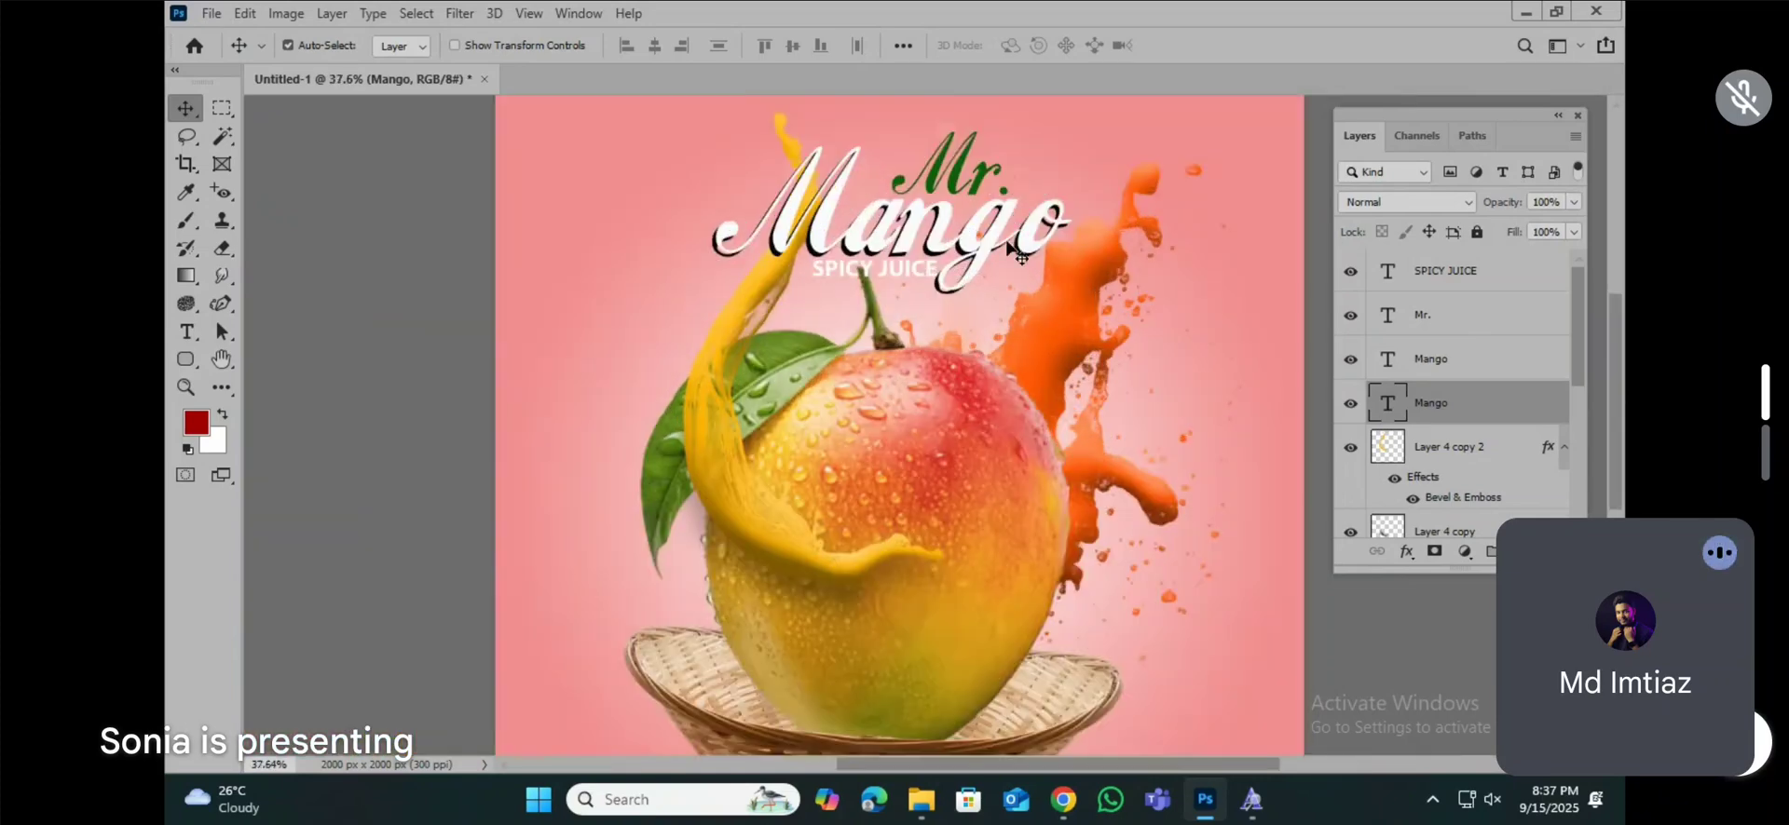
scroll(985, 330, down, 2)
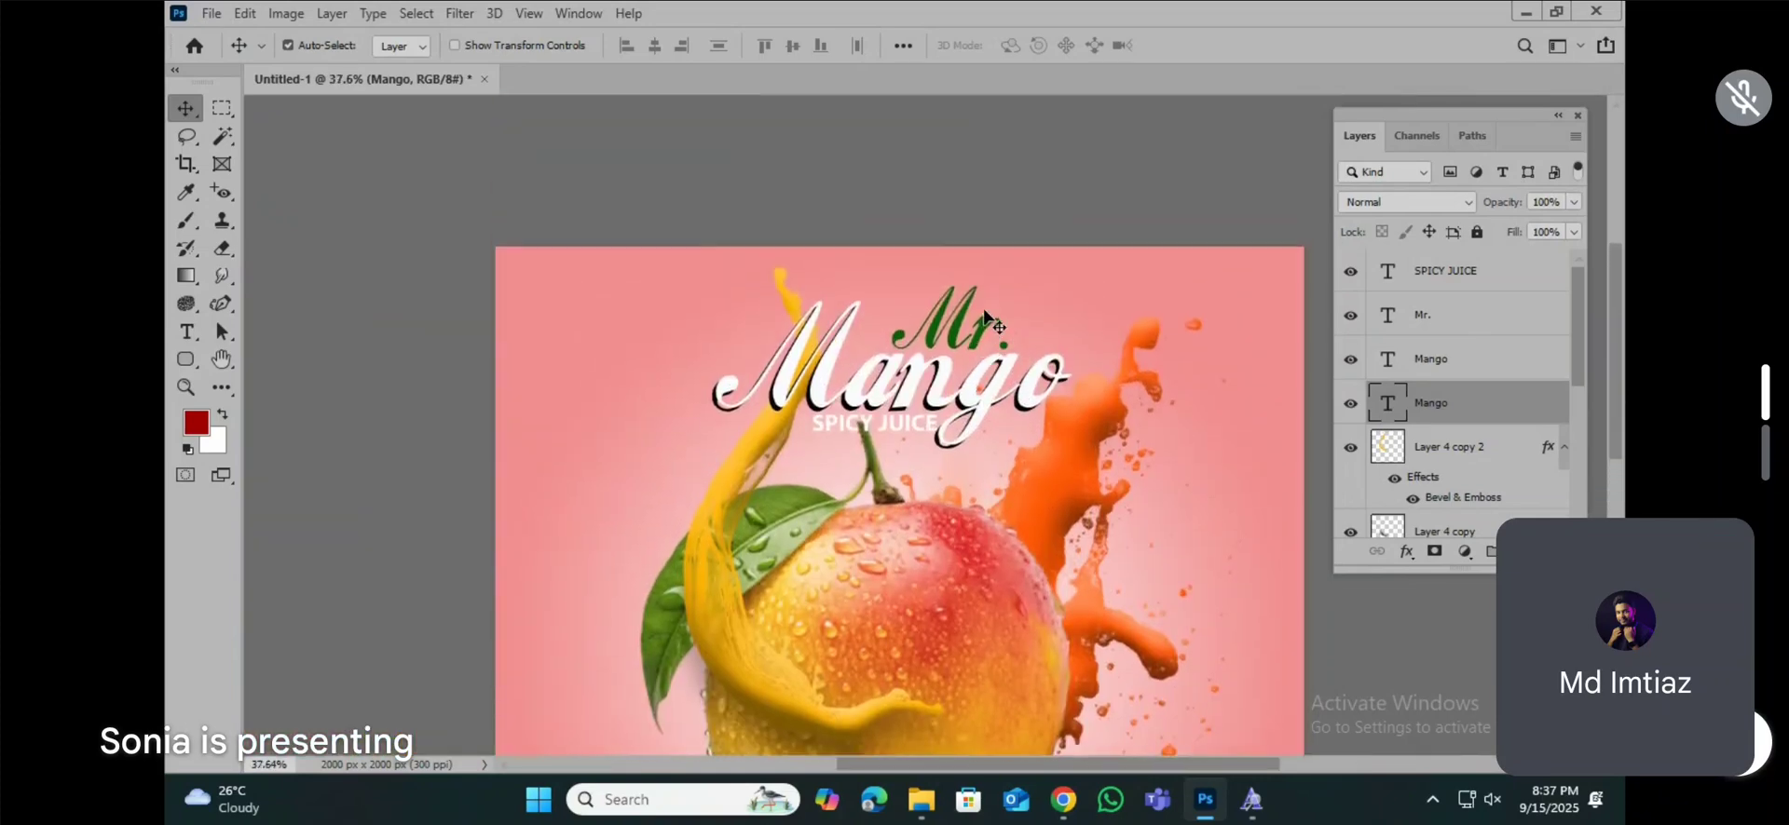
scroll(985, 331, up, 4)
click(954, 333)
scroll(949, 343, down, 3)
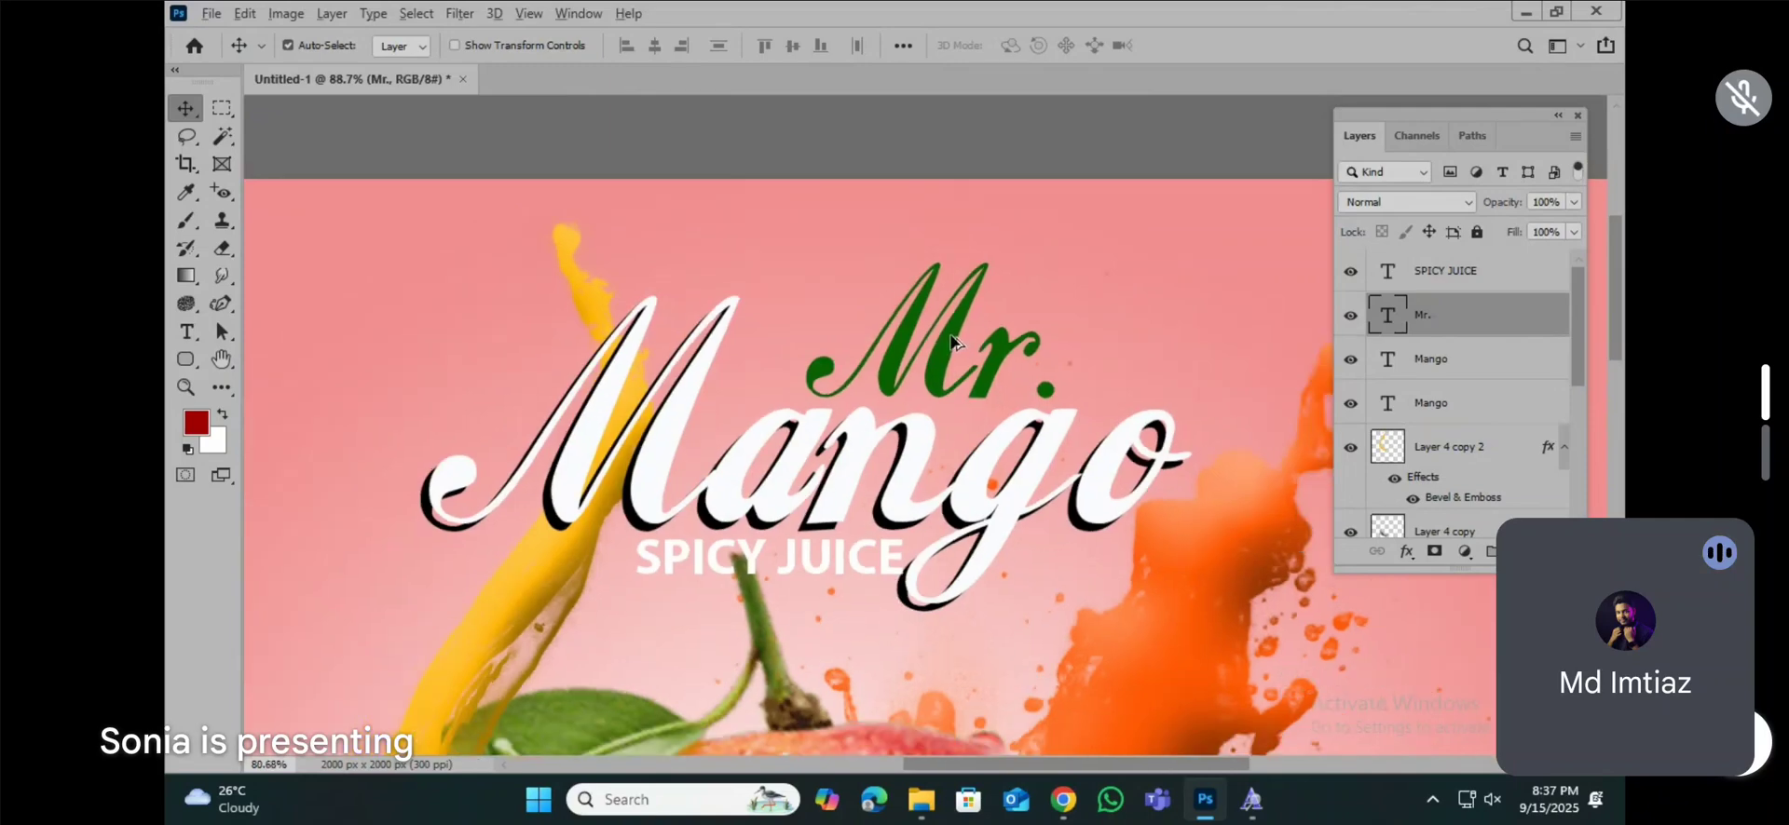
scroll(943, 355, up, 2)
scroll(945, 353, down, 5)
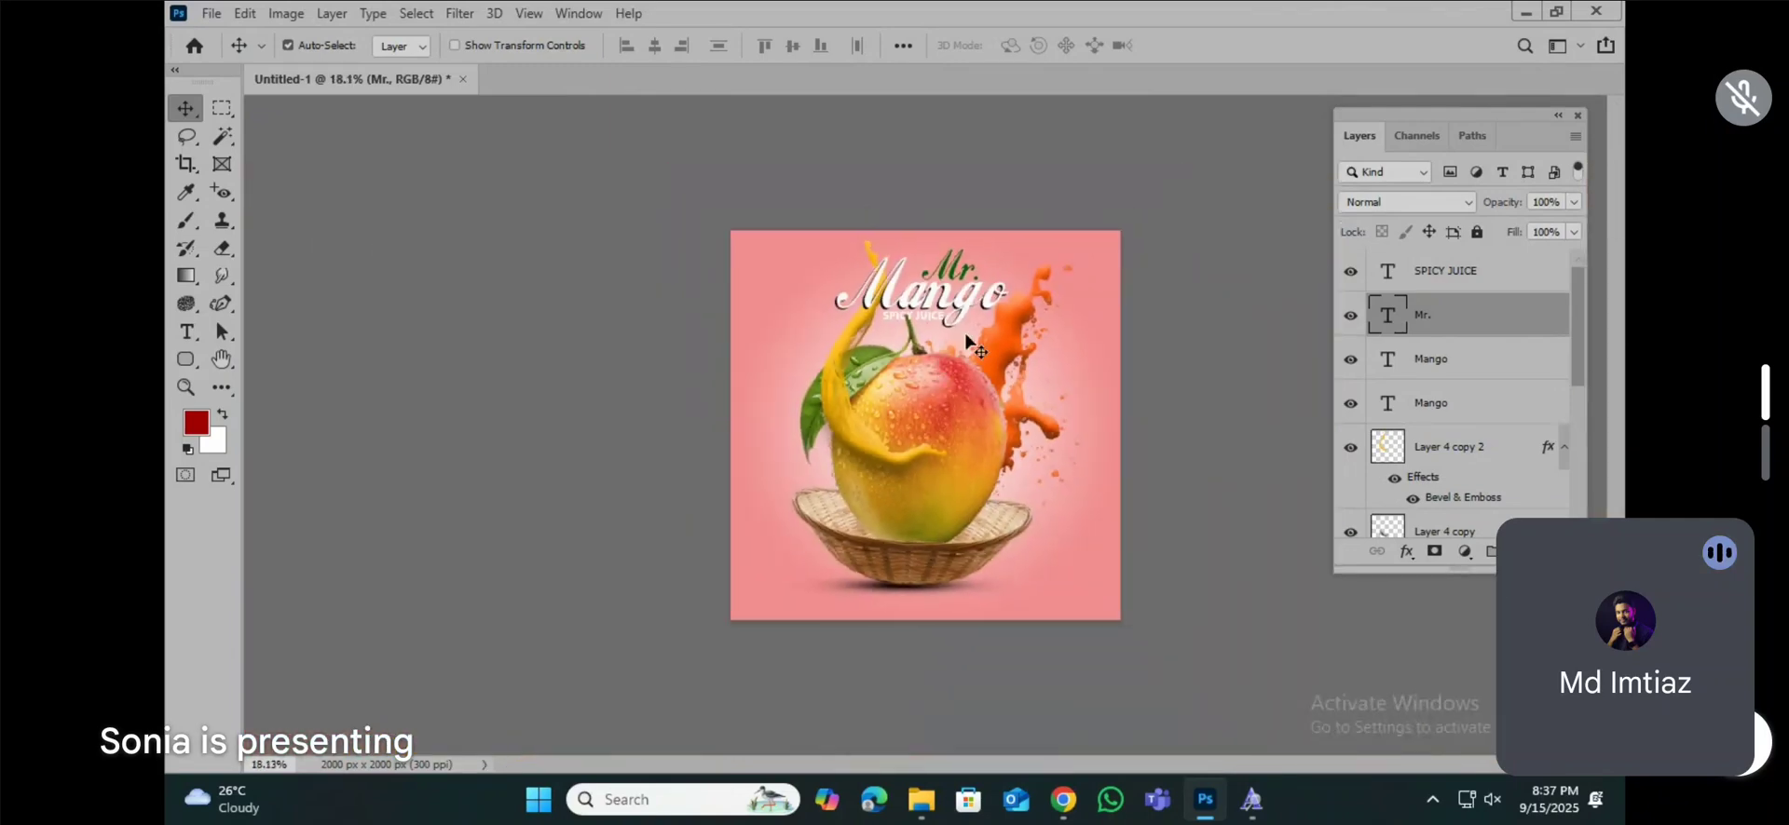
scroll(974, 321, up, 1)
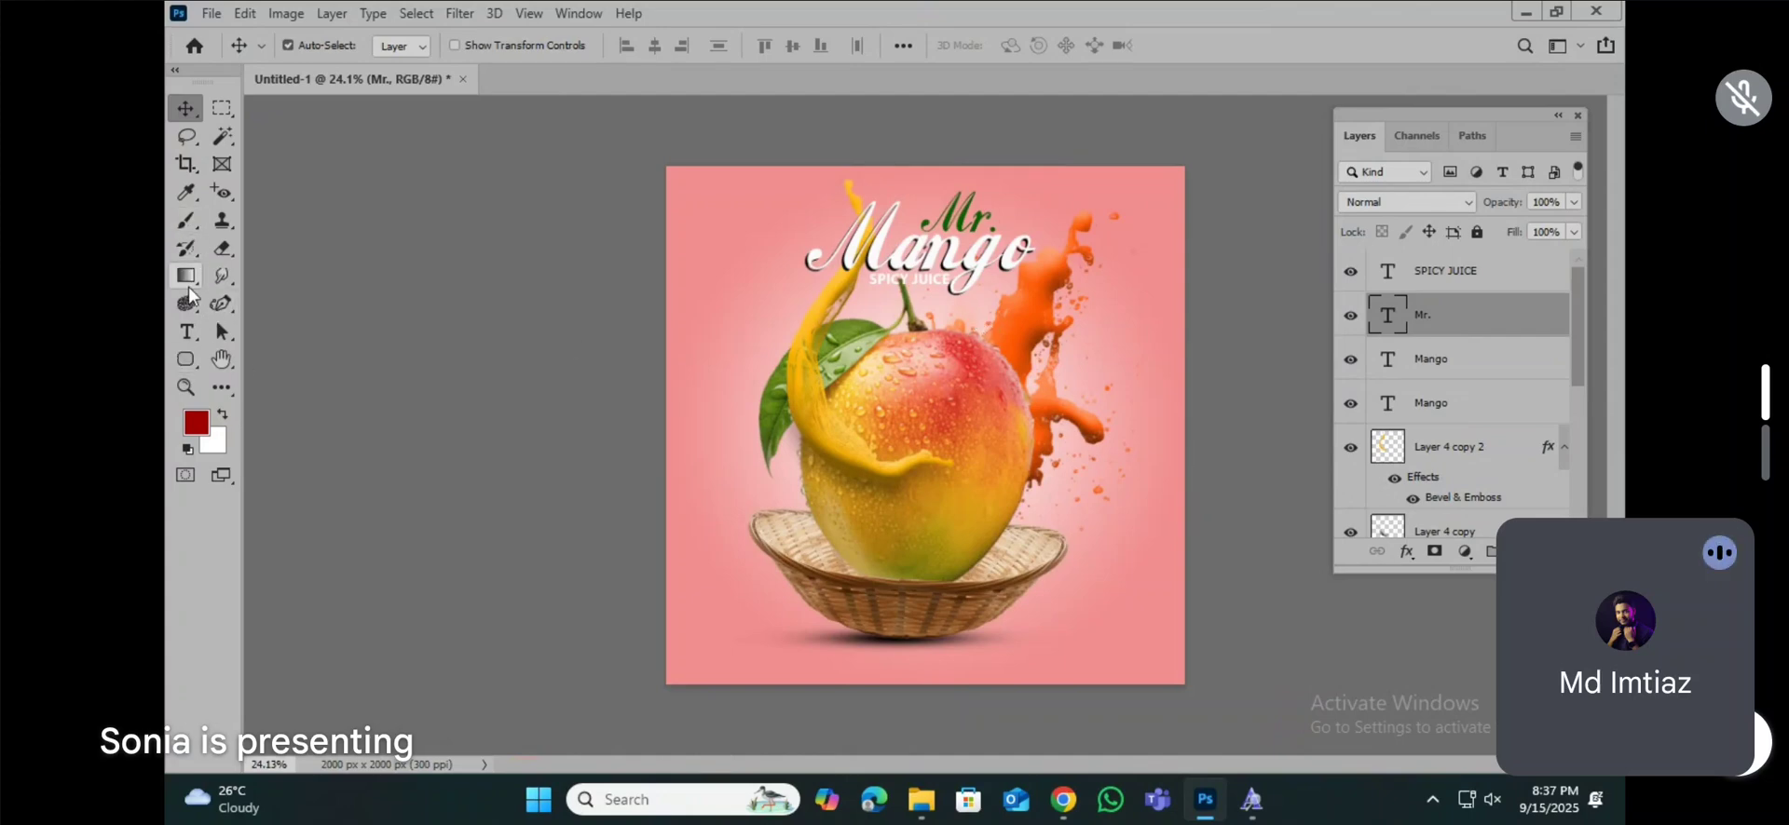
Step: Add a new text line "ORDER NOW" below the basket, near the lower-left part of the canvas
click(186, 331)
click(732, 648)
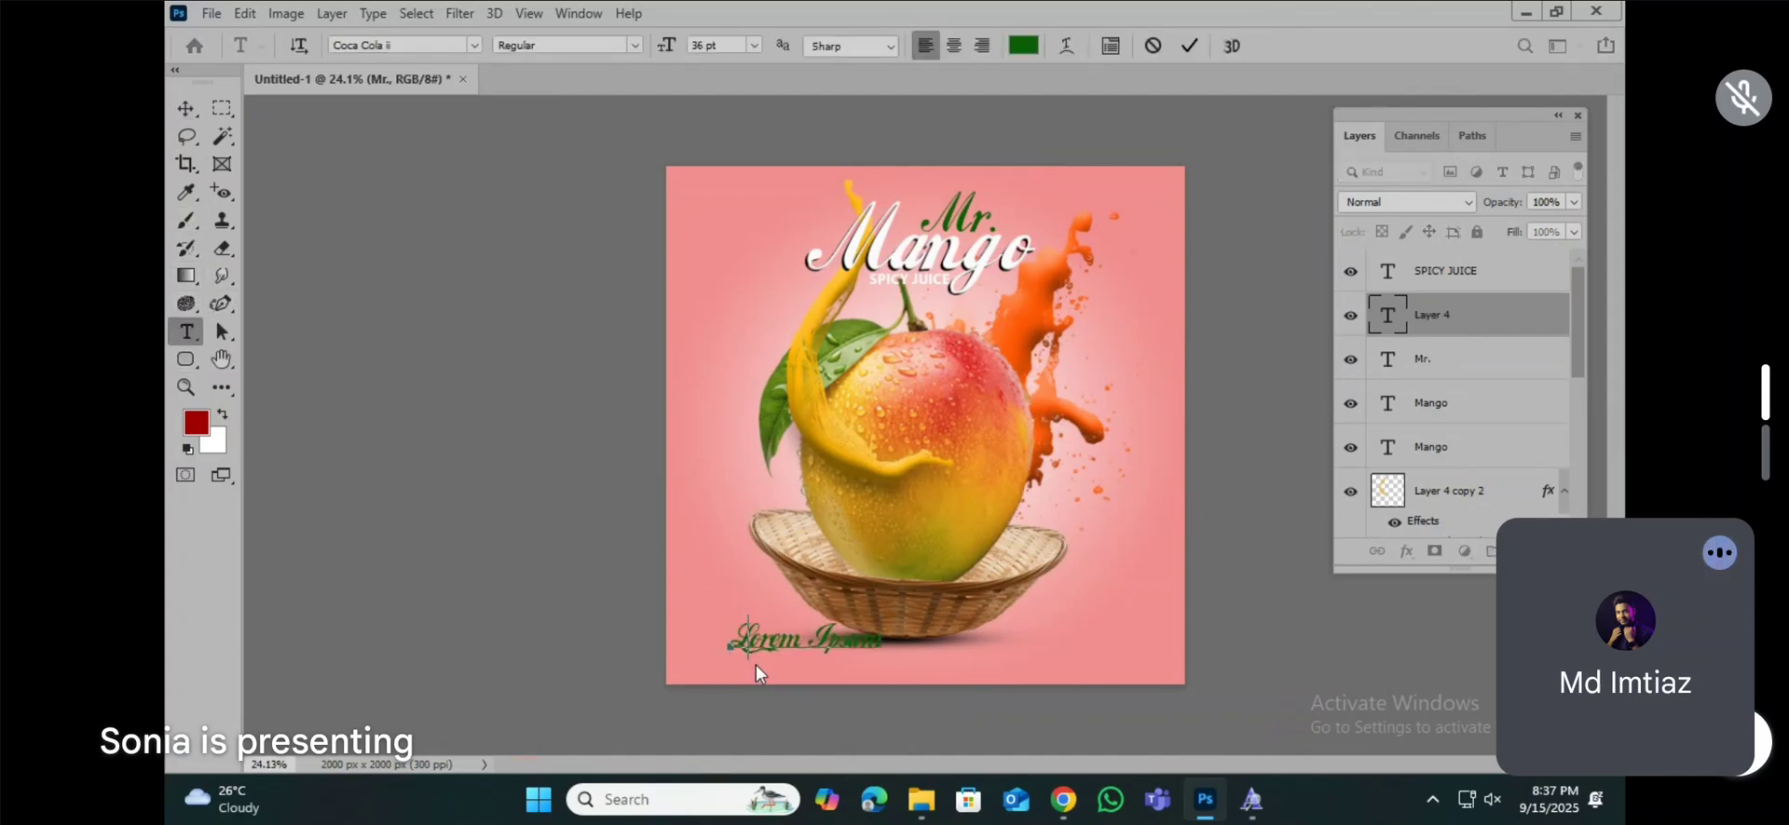
text(ORDER NOW)
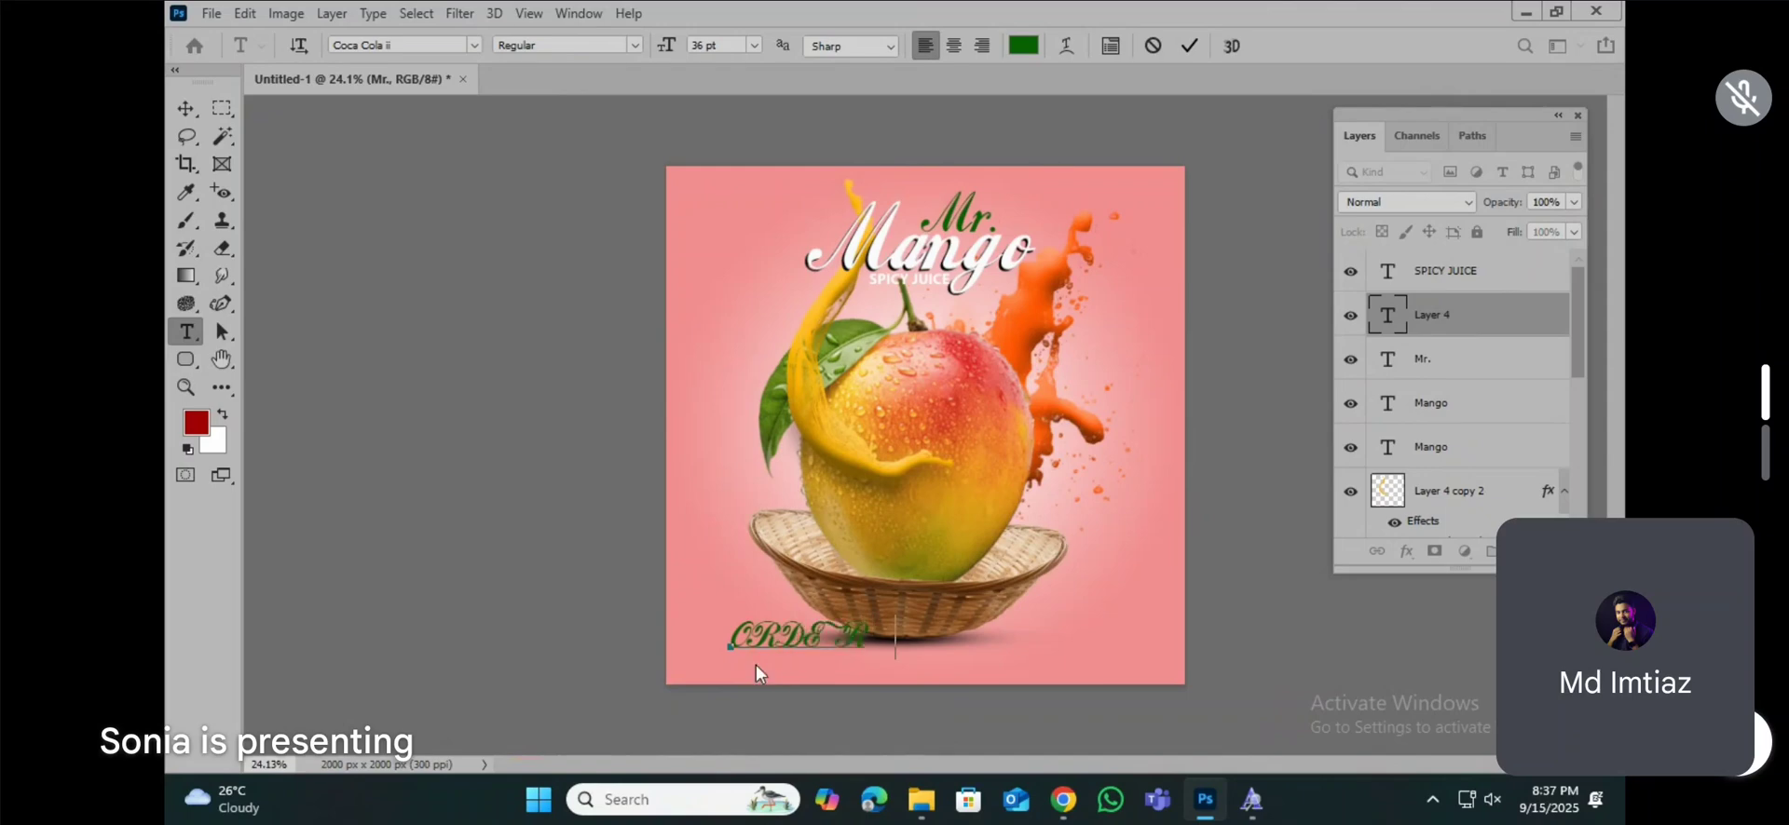
Step: Set the "ORDER NOW" text in Myriad Pro Bold and colour it white (#ffffff)
key(ctrl+a)
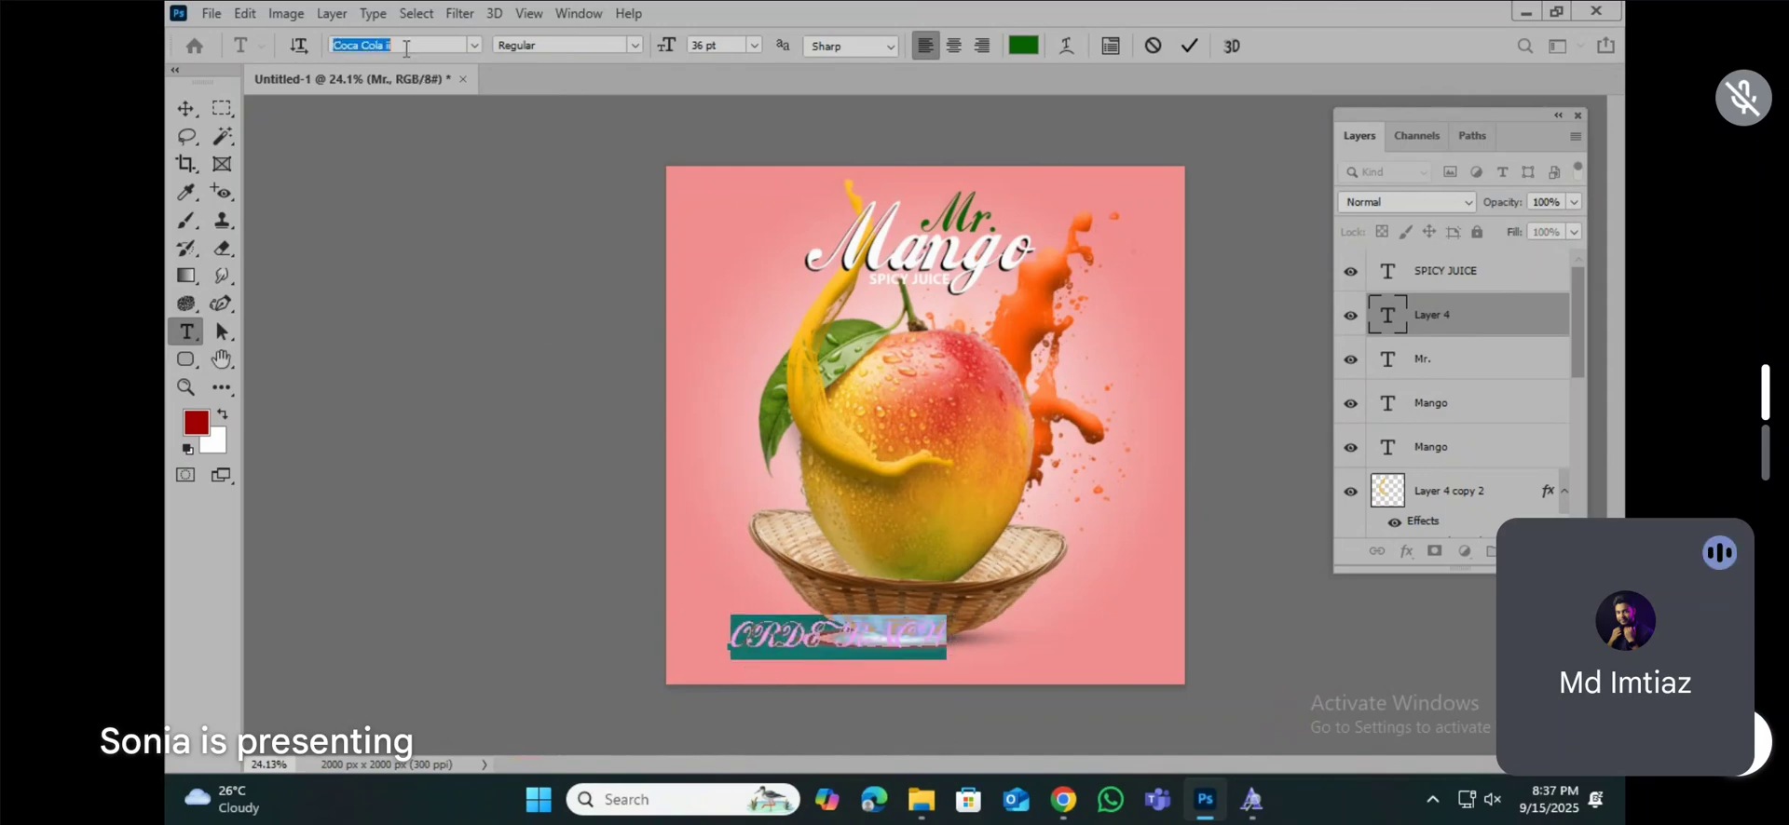
text(myri)
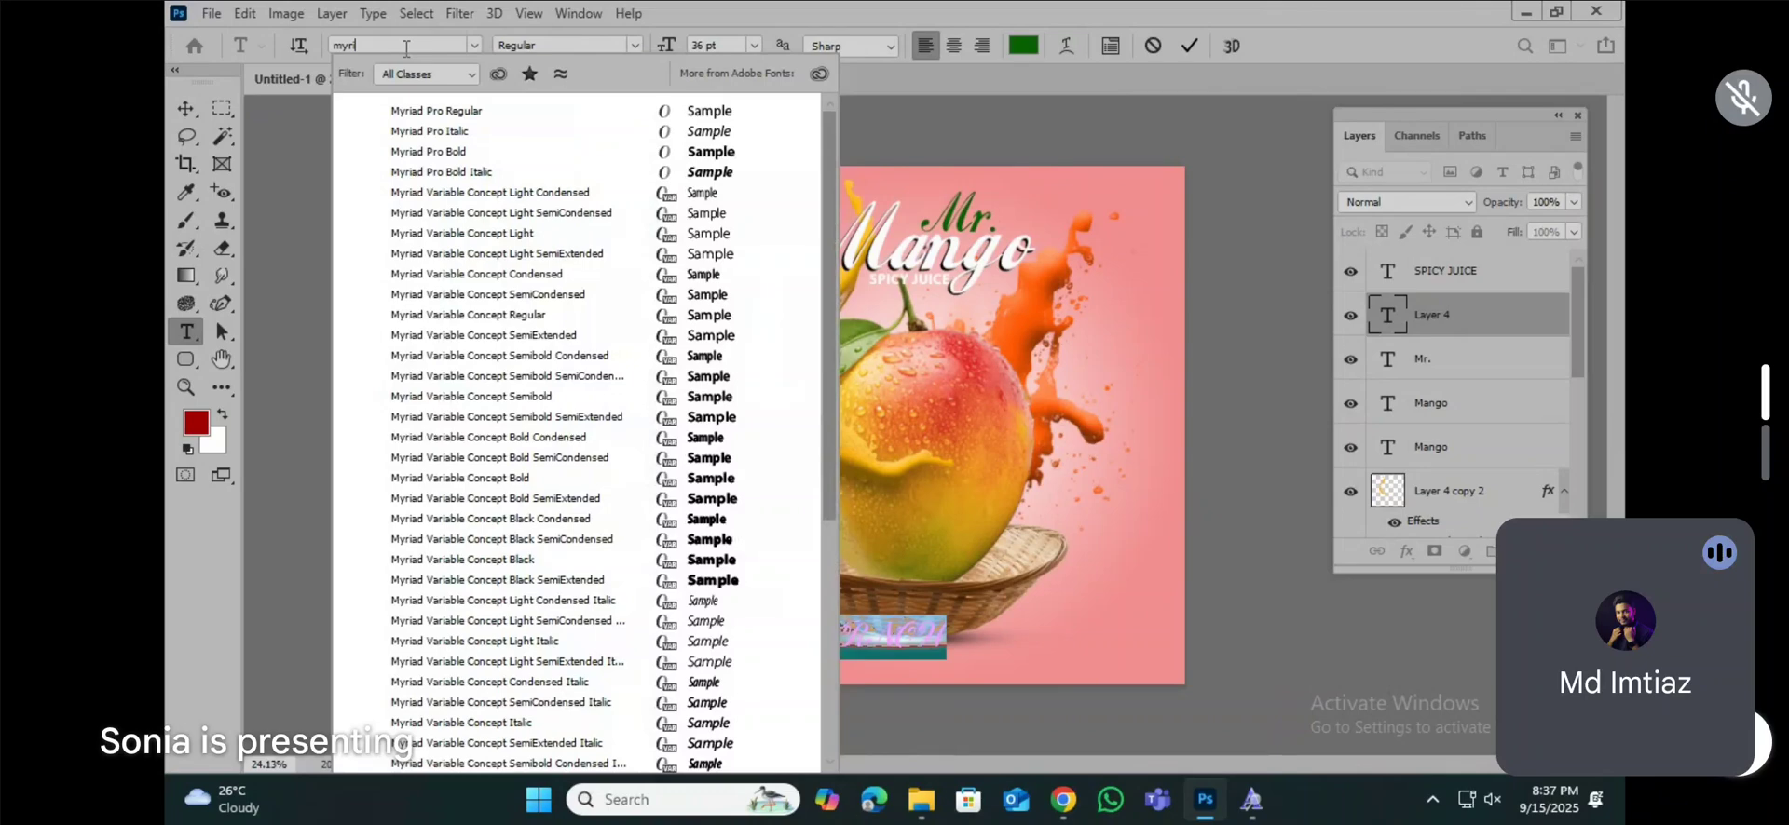
click(450, 153)
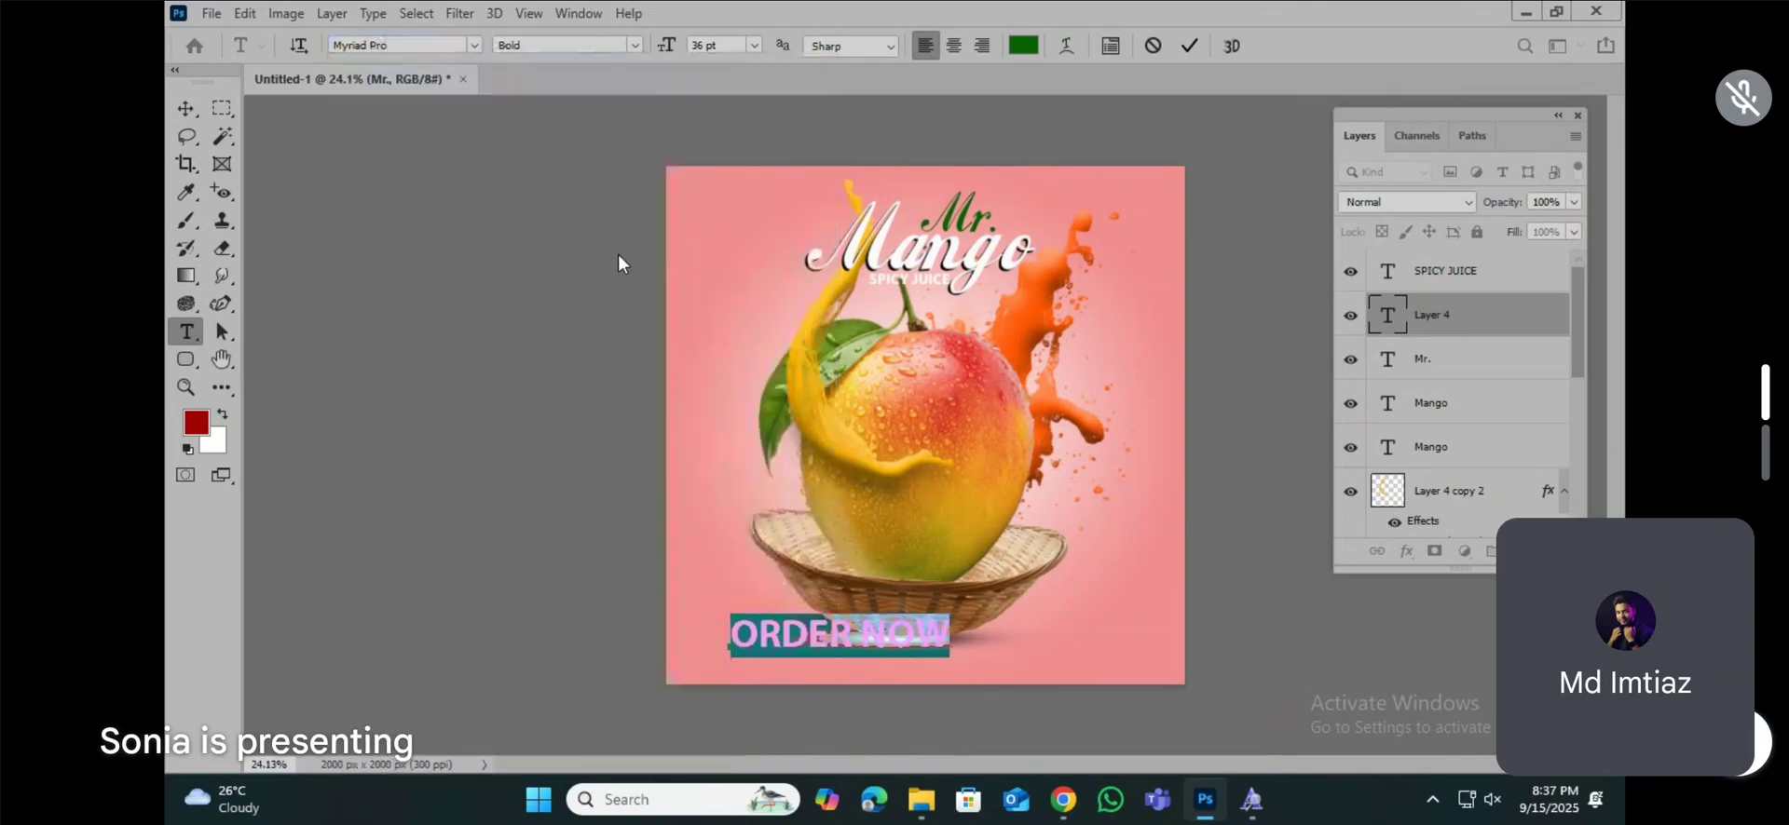
click(1025, 47)
text(ffffff)
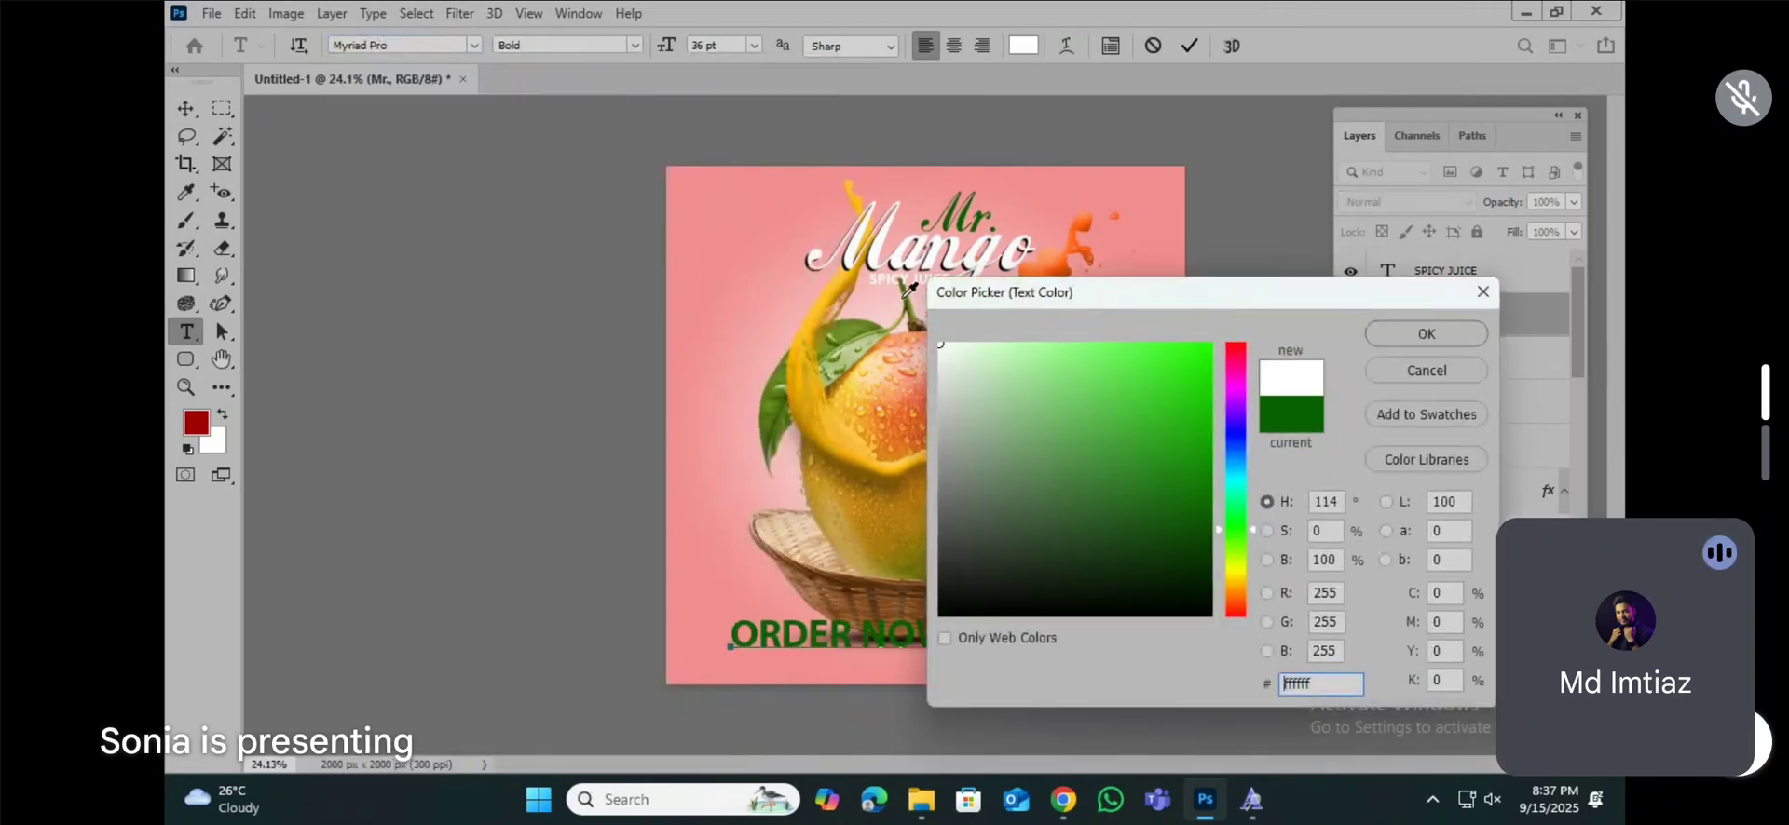
key(Return)
click(185, 110)
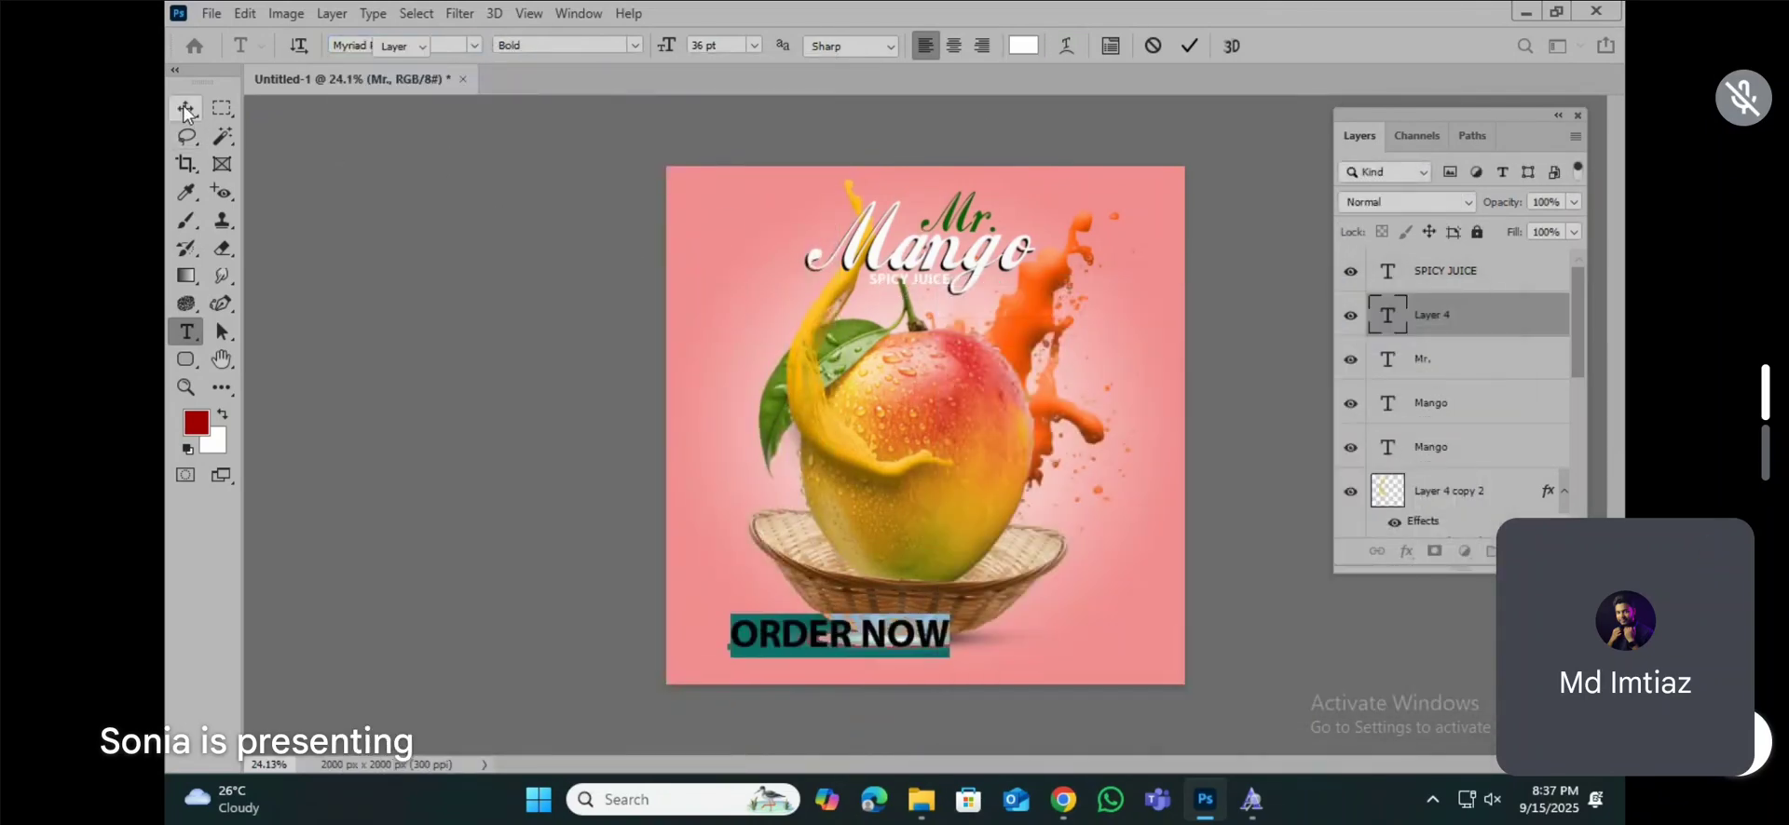
Step: Scale down the "ORDER NOW" text and place it in the lower-left corner area of the canvas
key(ctrl+t)
drag(949, 658, 749, 653)
key(Return)
scroll(821, 675, up, 5)
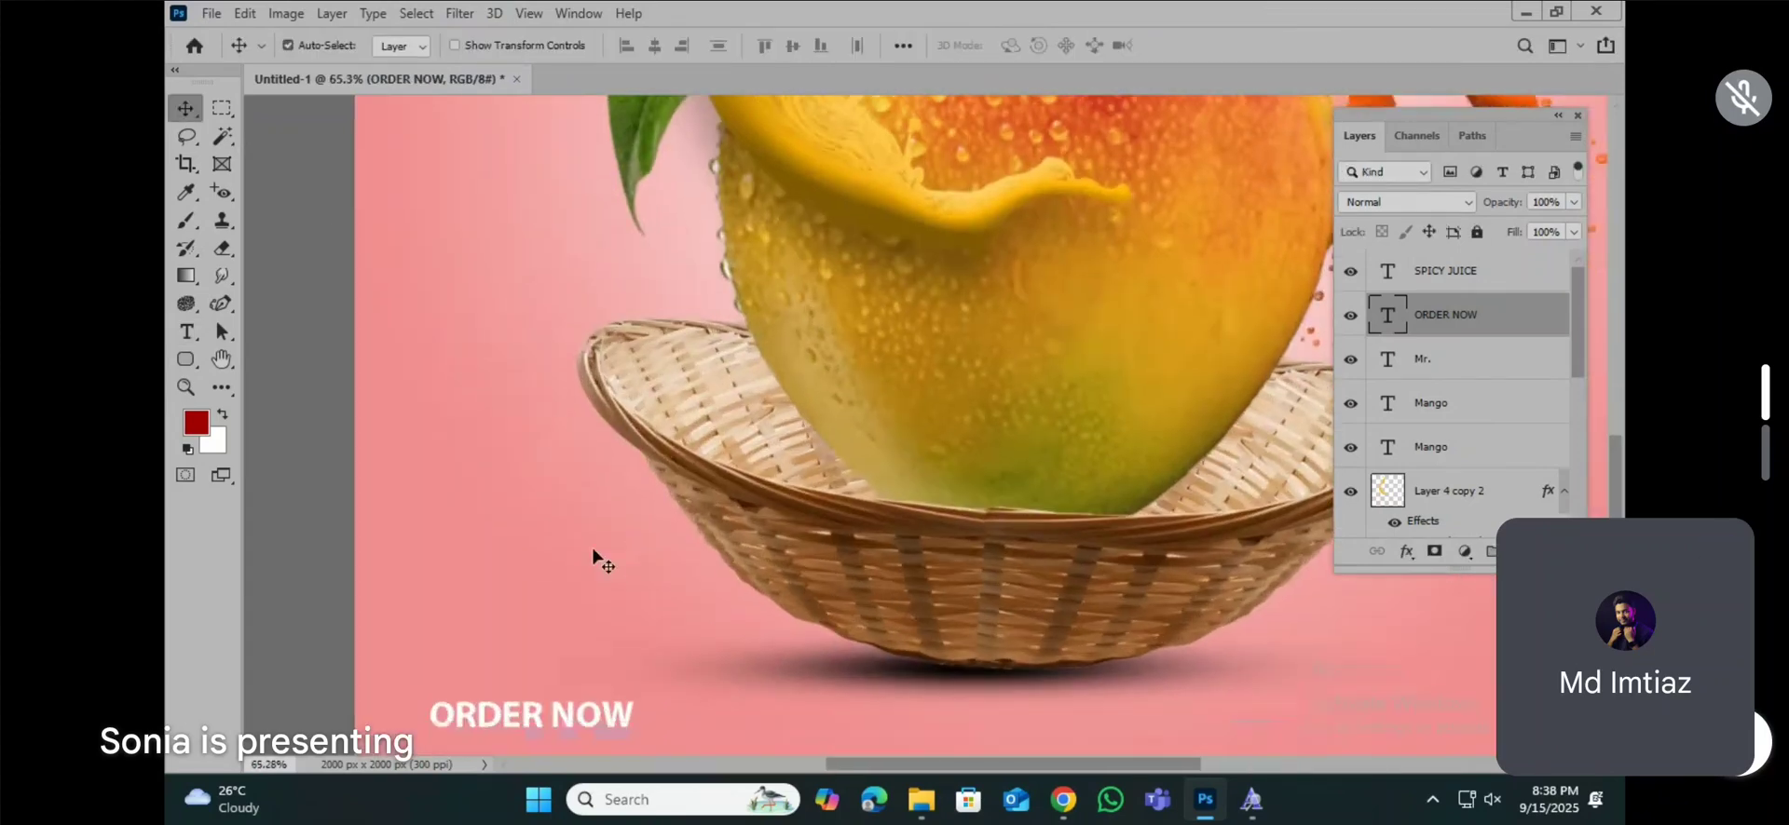
Step: Duplicate the "ORDER NOW" text beside the original and replace the copy's wording with the contact phone number
scroll(593, 556, down, 2)
drag(512, 660, 809, 669)
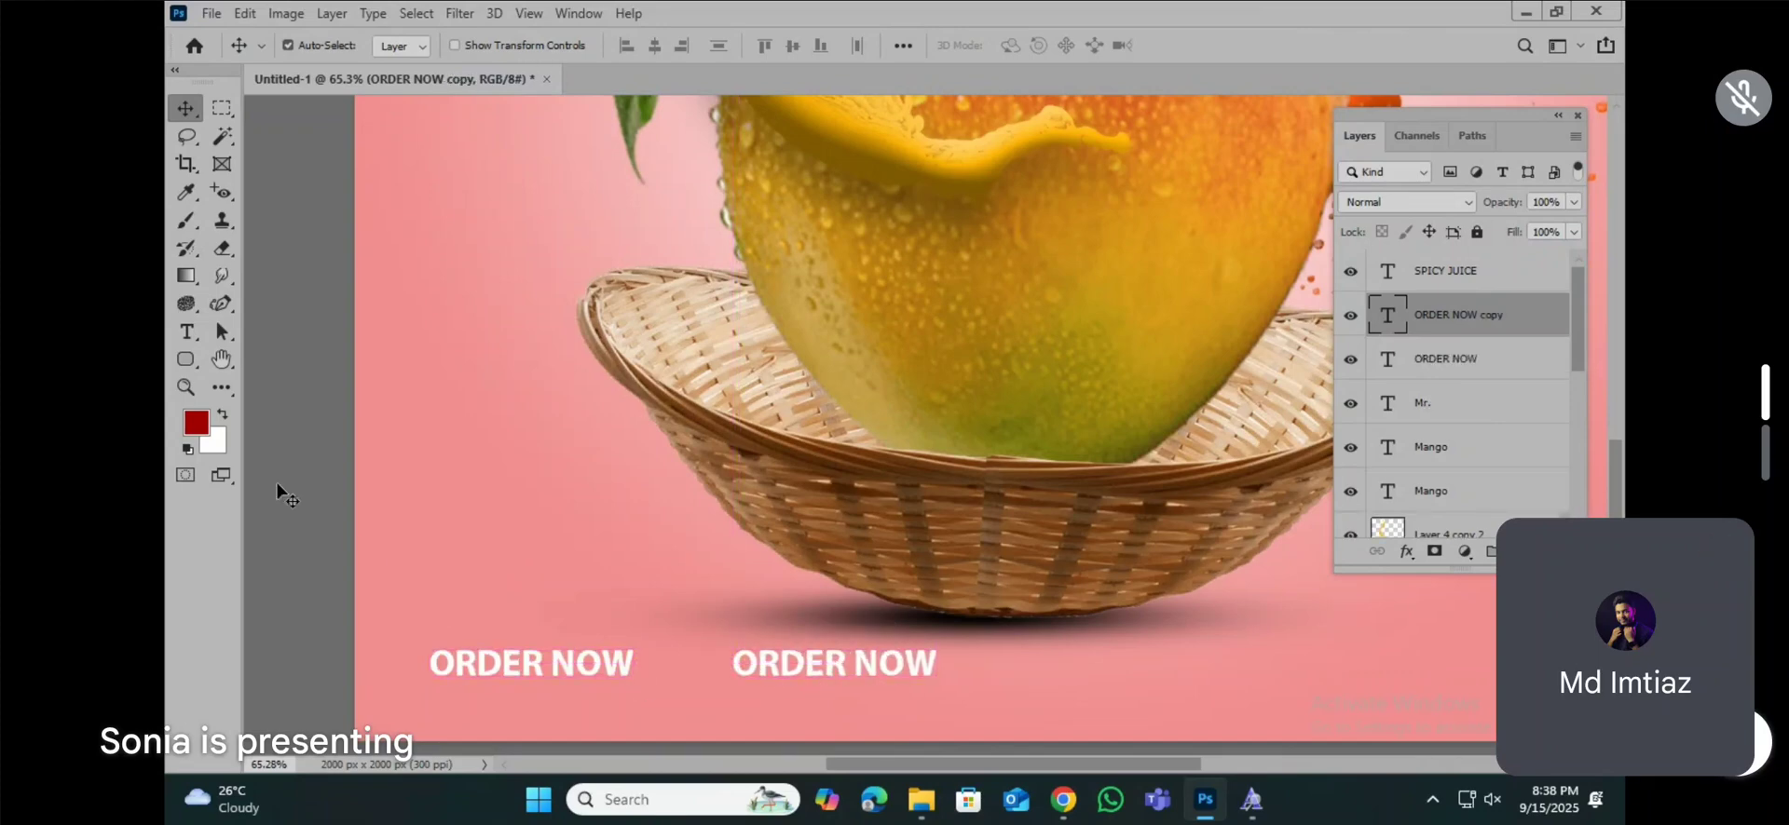
click(187, 332)
triple_click(807, 665)
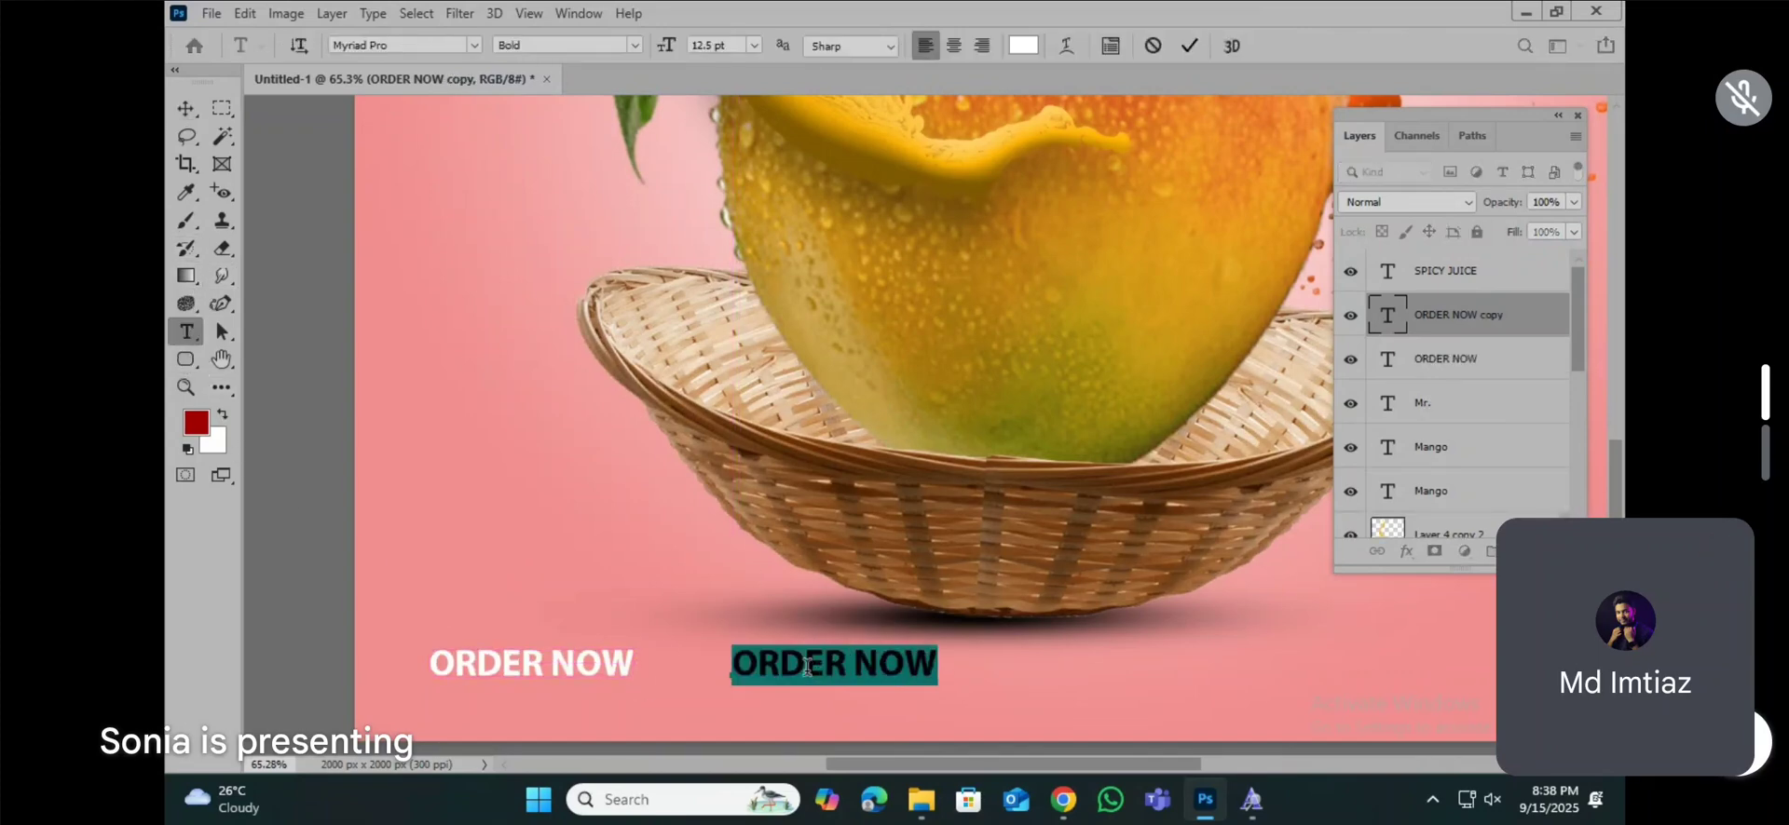
text(+885454545)
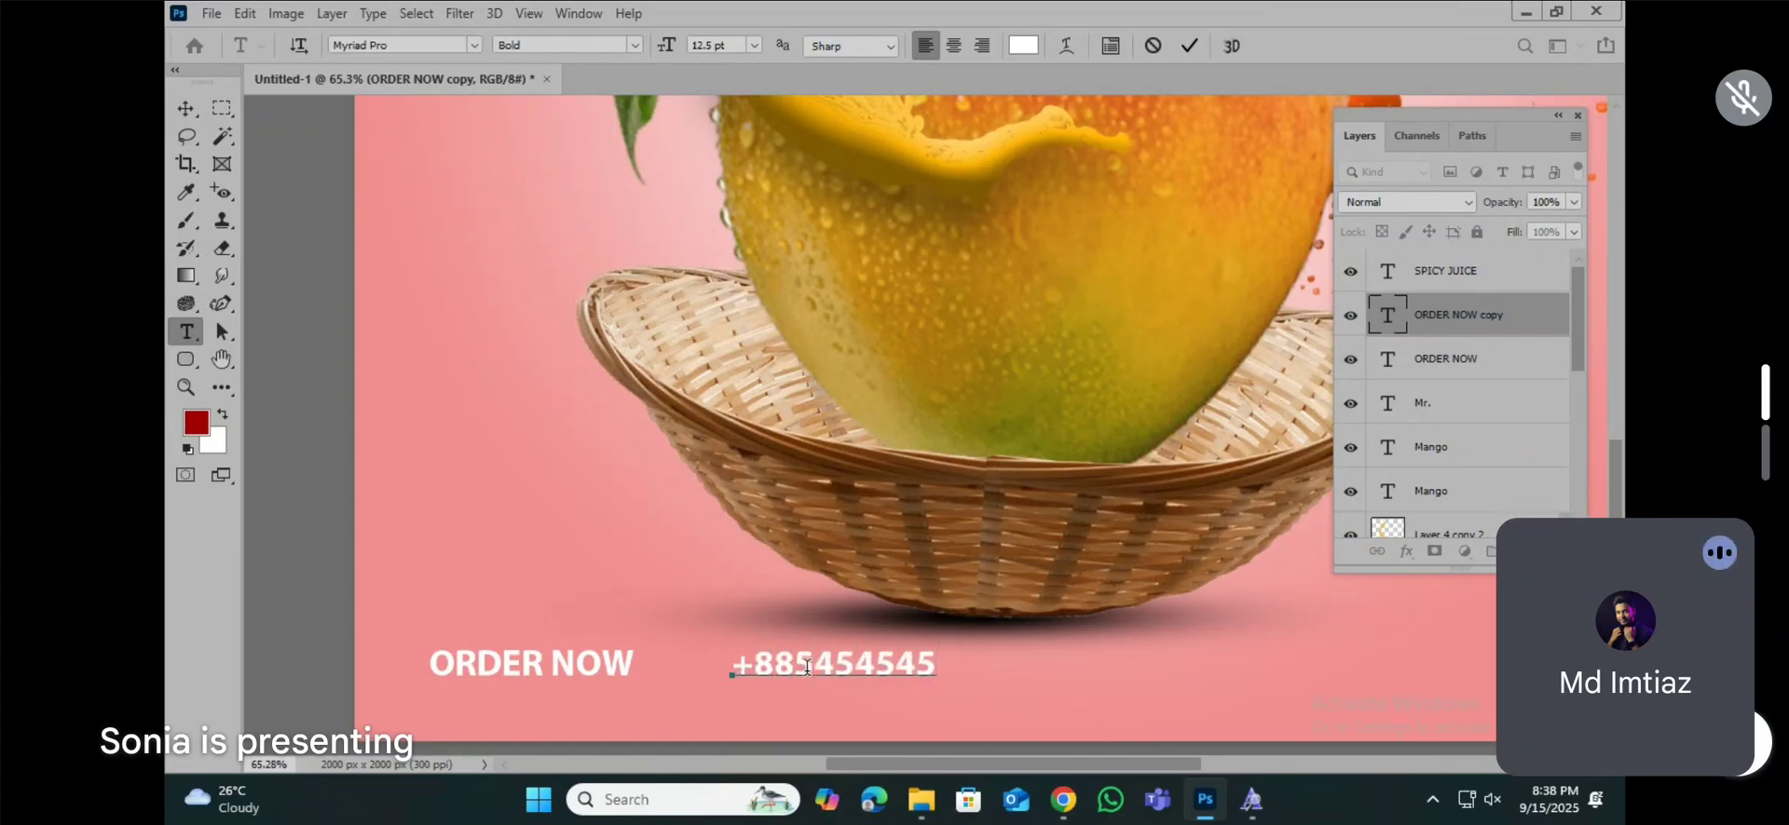
text(152)
click(187, 105)
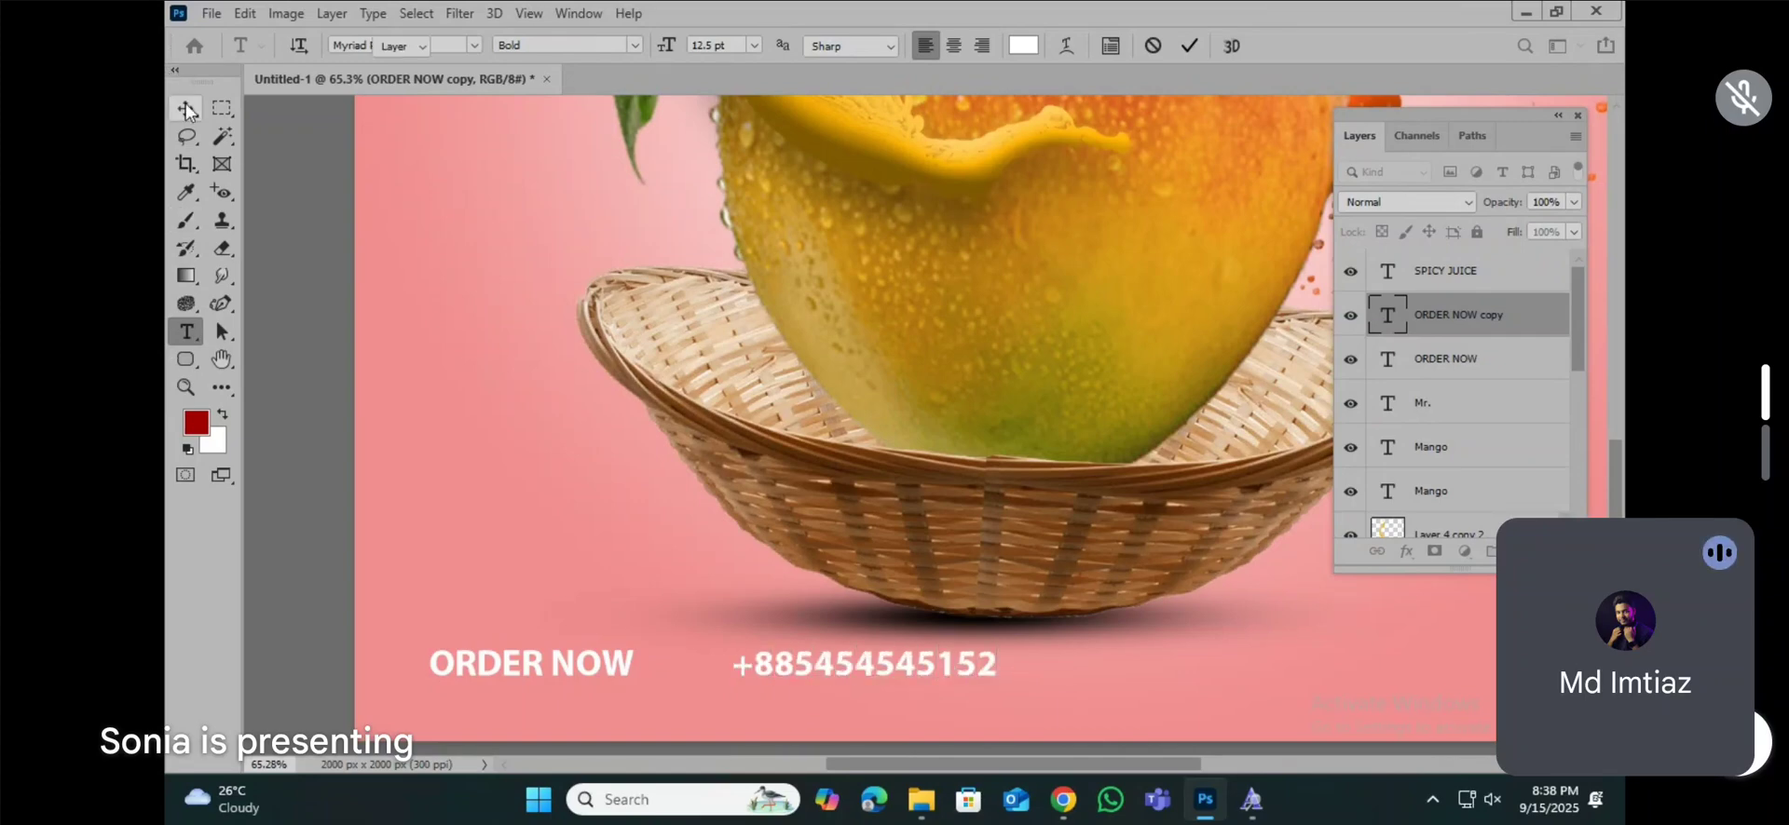
Step: Duplicate the phone number text twice, placing both copies further along the same line below the basket
drag(879, 679, 624, 457)
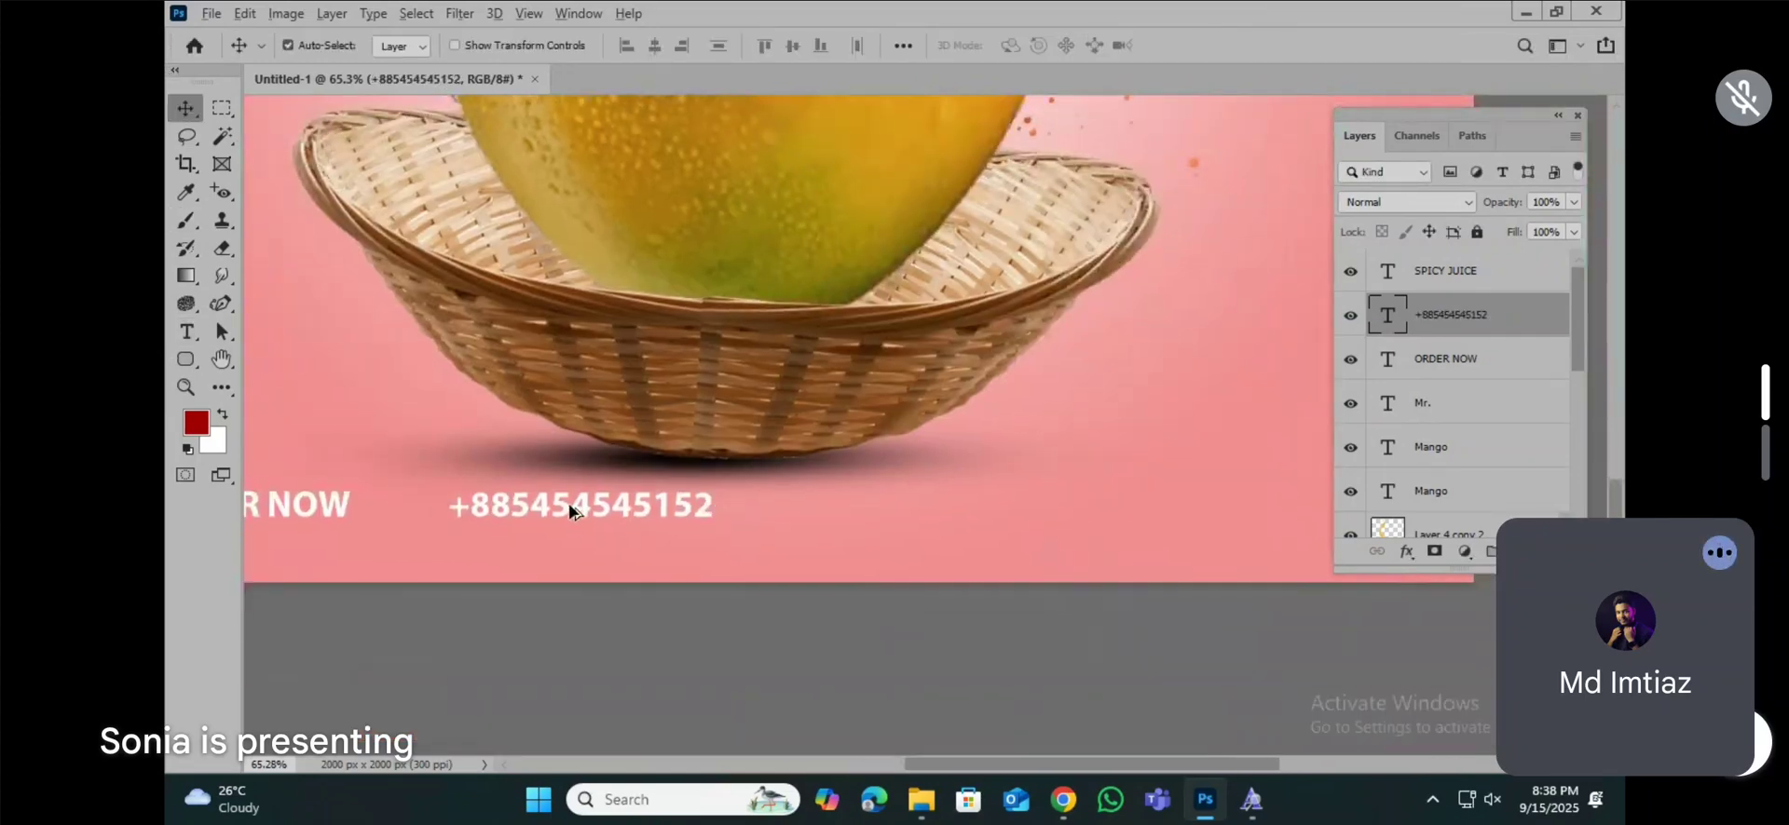
drag(573, 514, 679, 575)
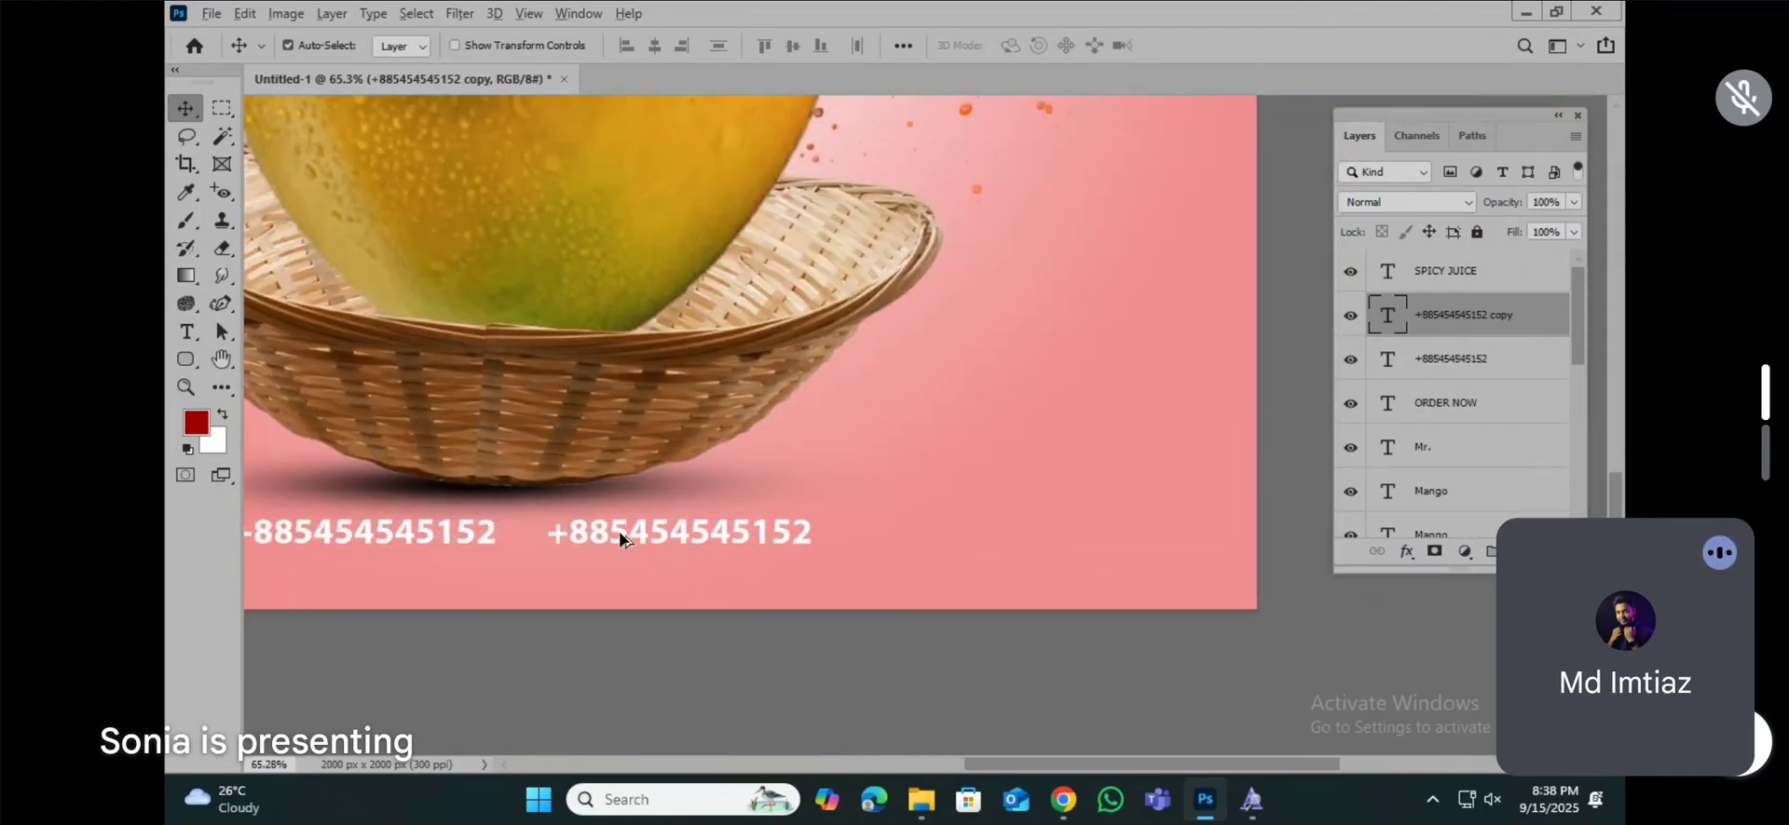
drag(619, 531, 855, 550)
click(186, 332)
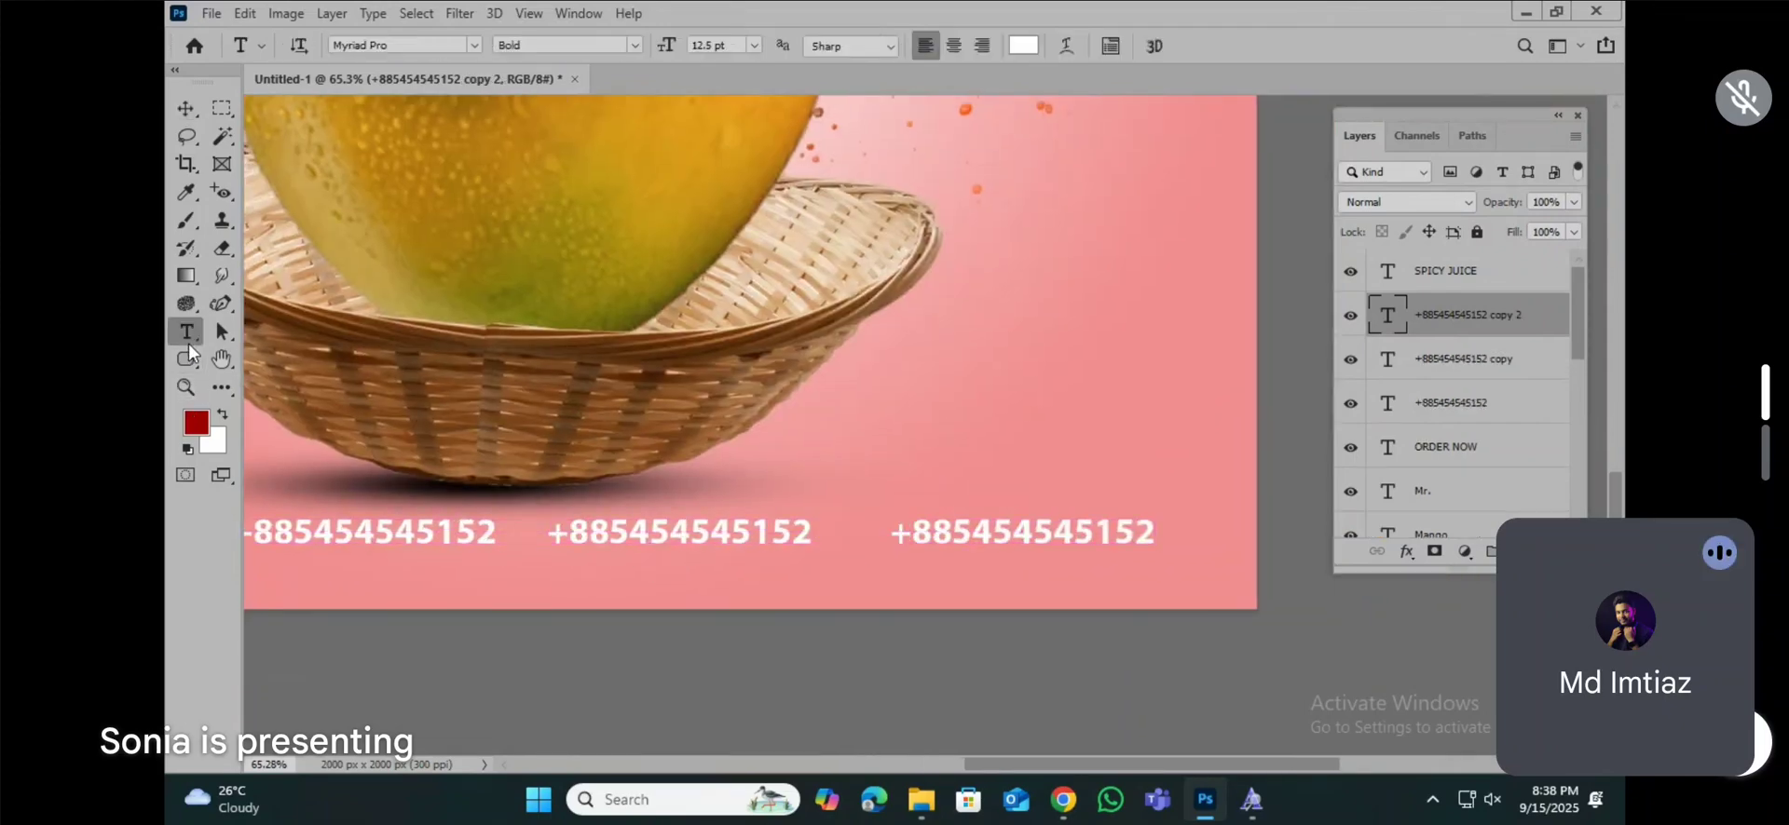
click(1027, 536)
key(ctrl+a)
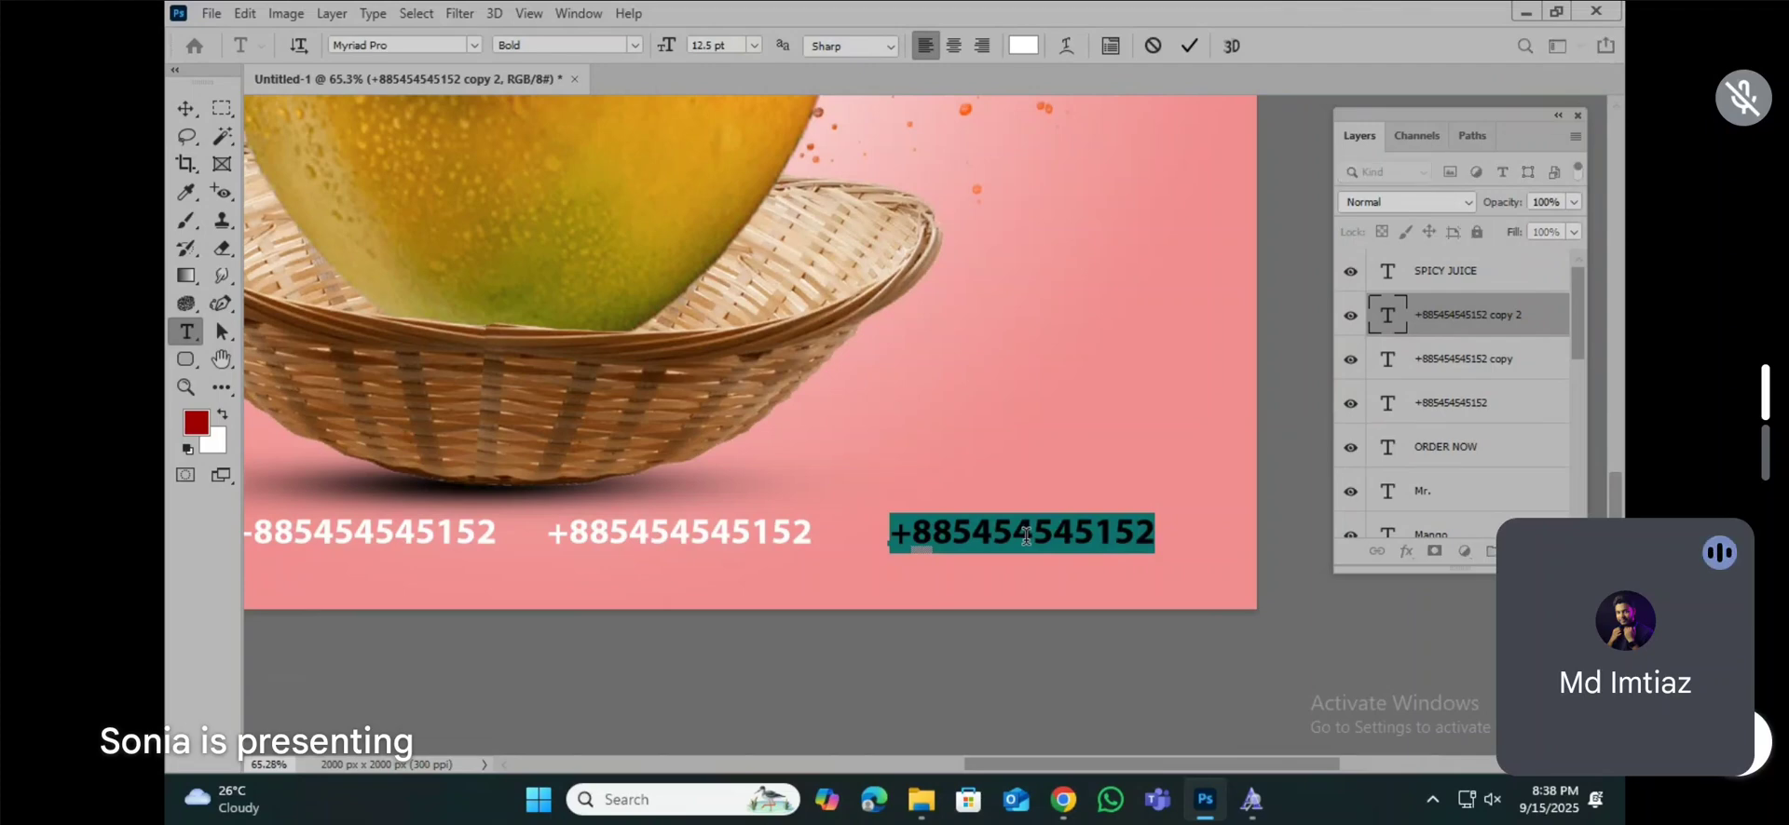
text(www.)
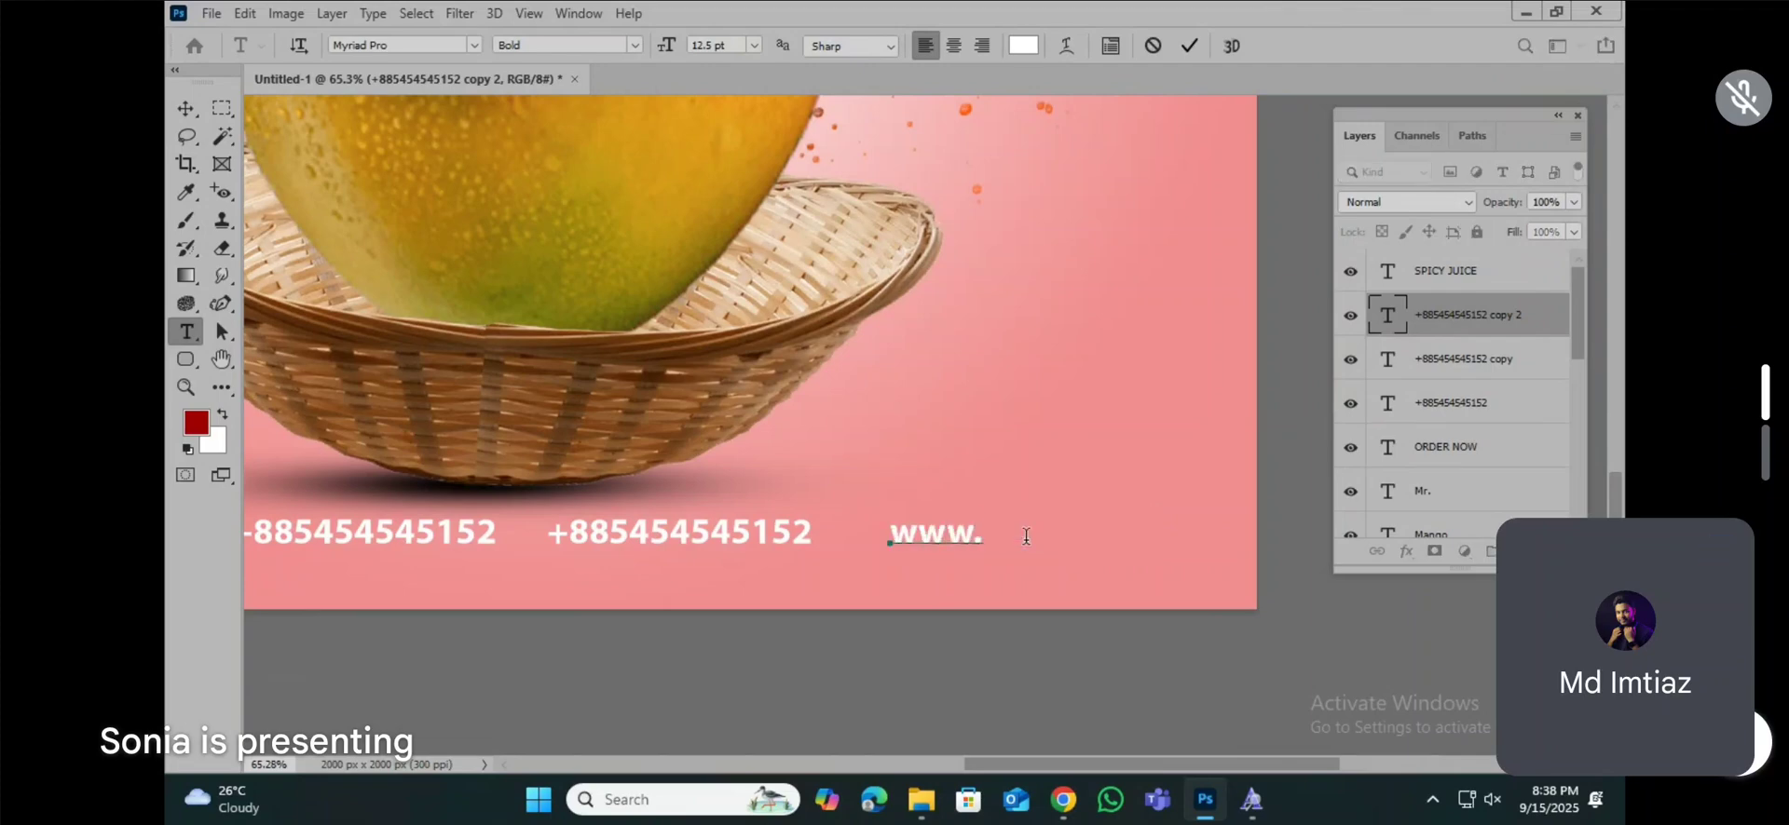
text(mrmang)
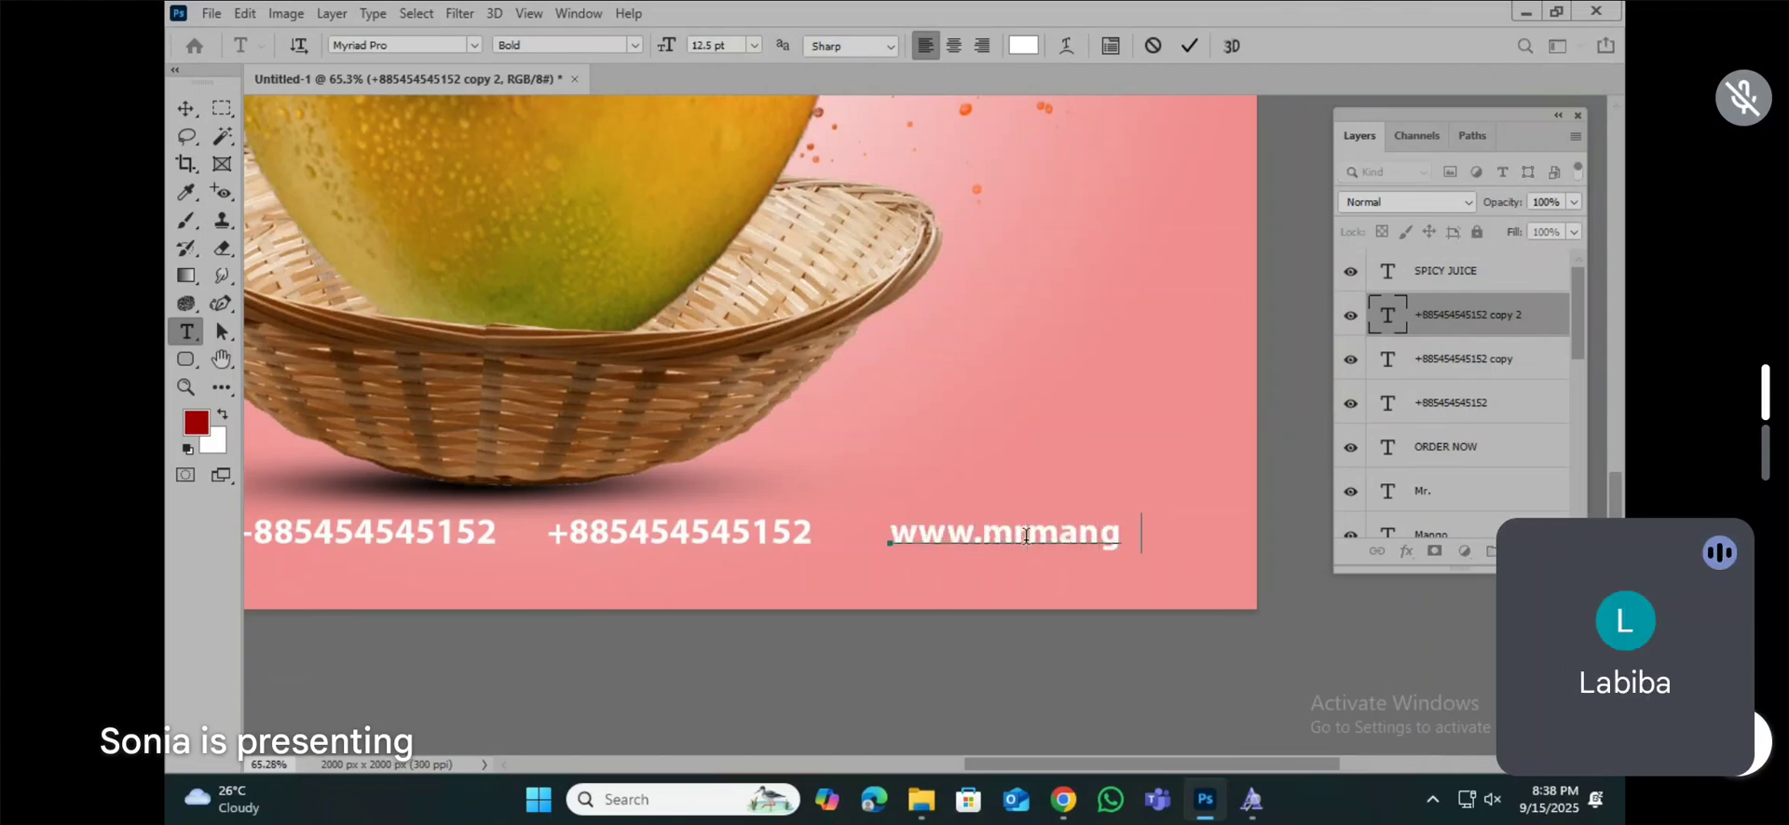
text(o.com)
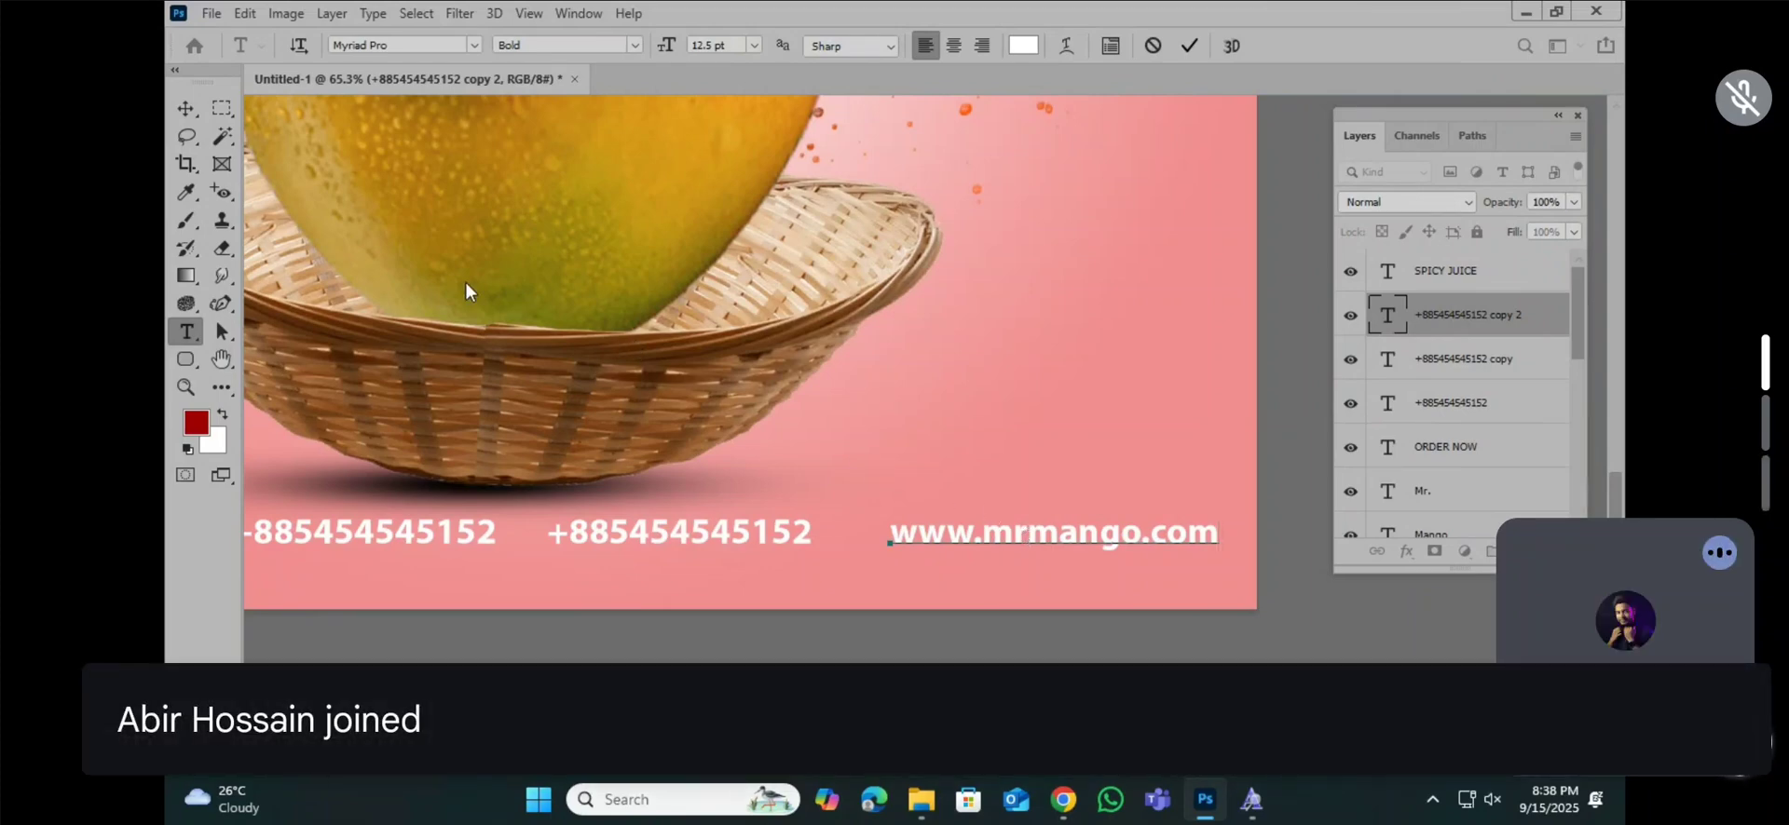
click(185, 108)
Step: Colour the first phone number, next to "ORDER NOW", dark red (#ab0202)
key(ctrl+0)
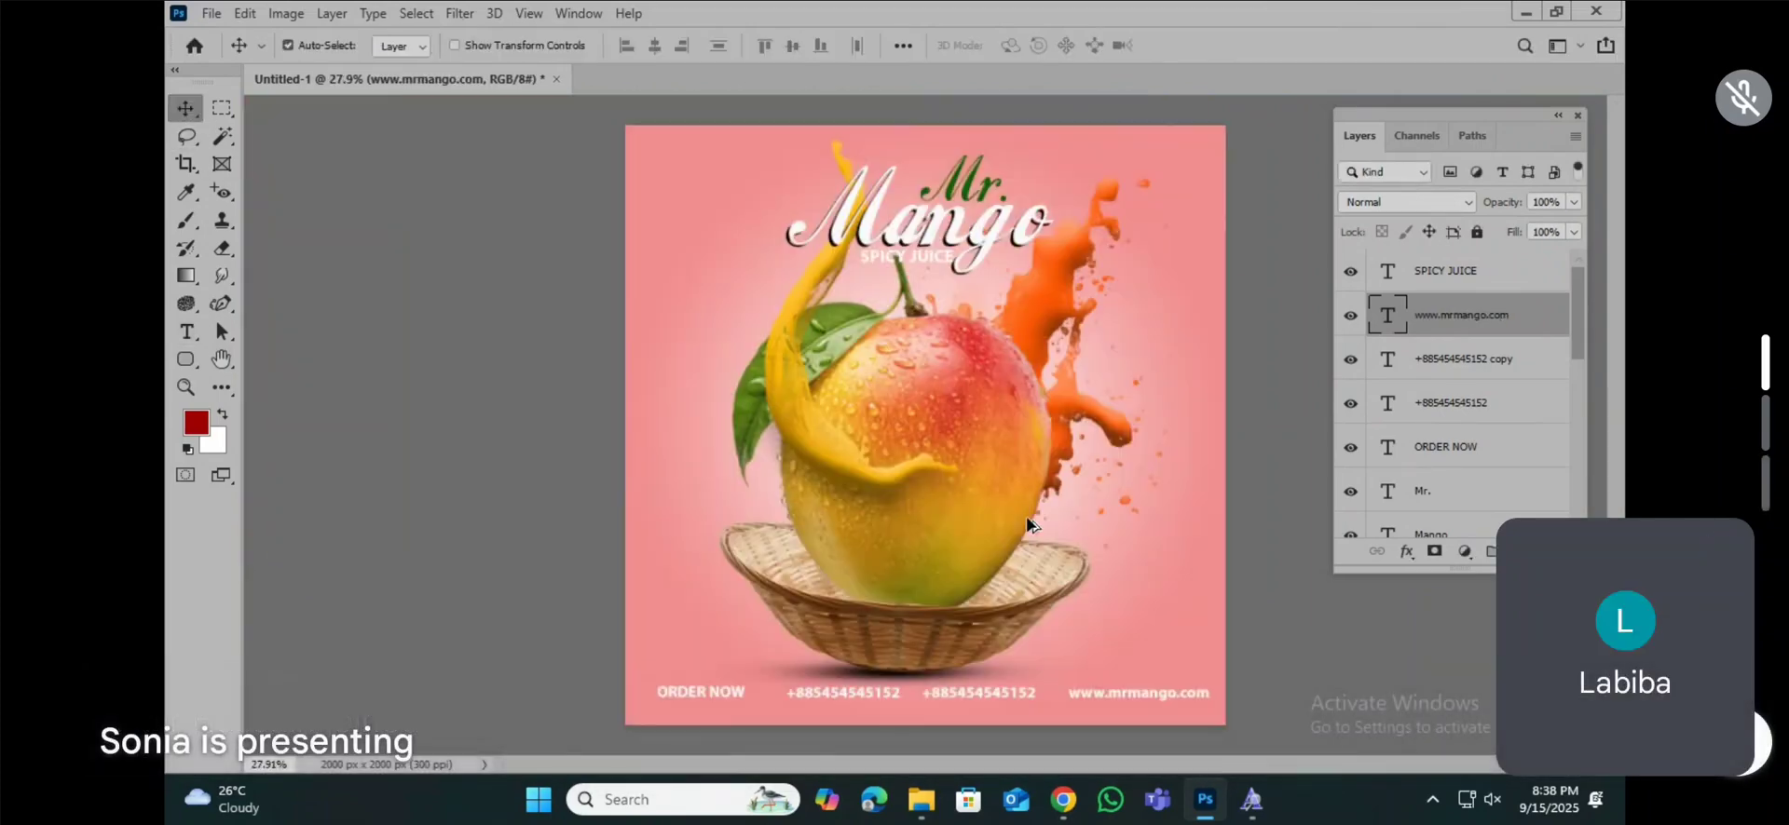
scroll(1032, 592, down, 1)
scroll(970, 613, up, 3)
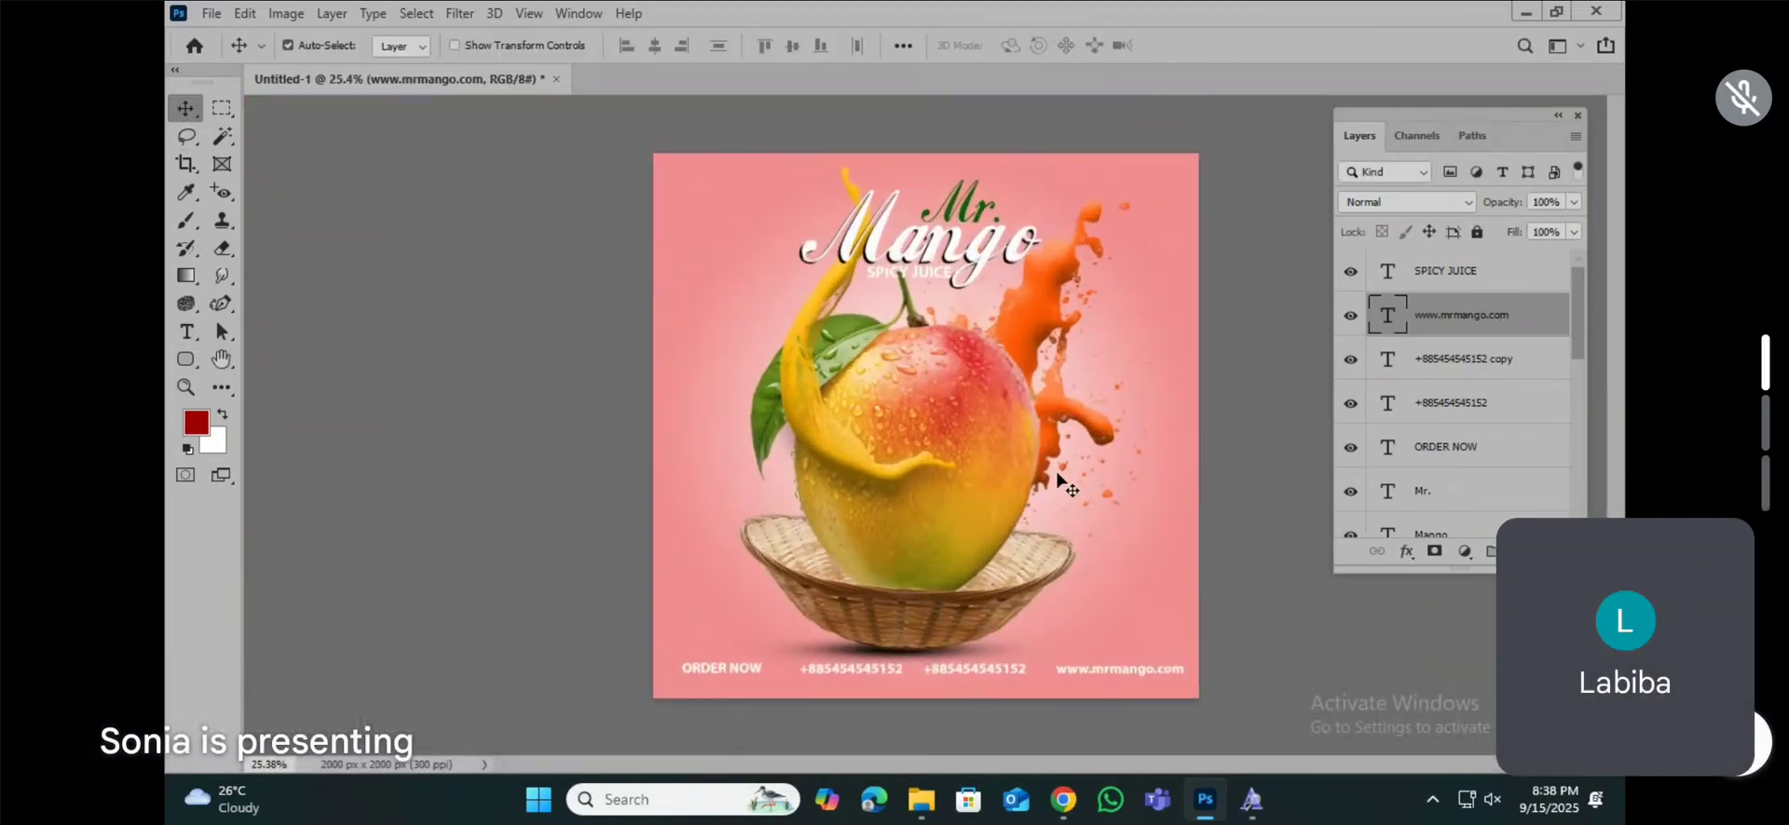
scroll(1022, 533, up, 3)
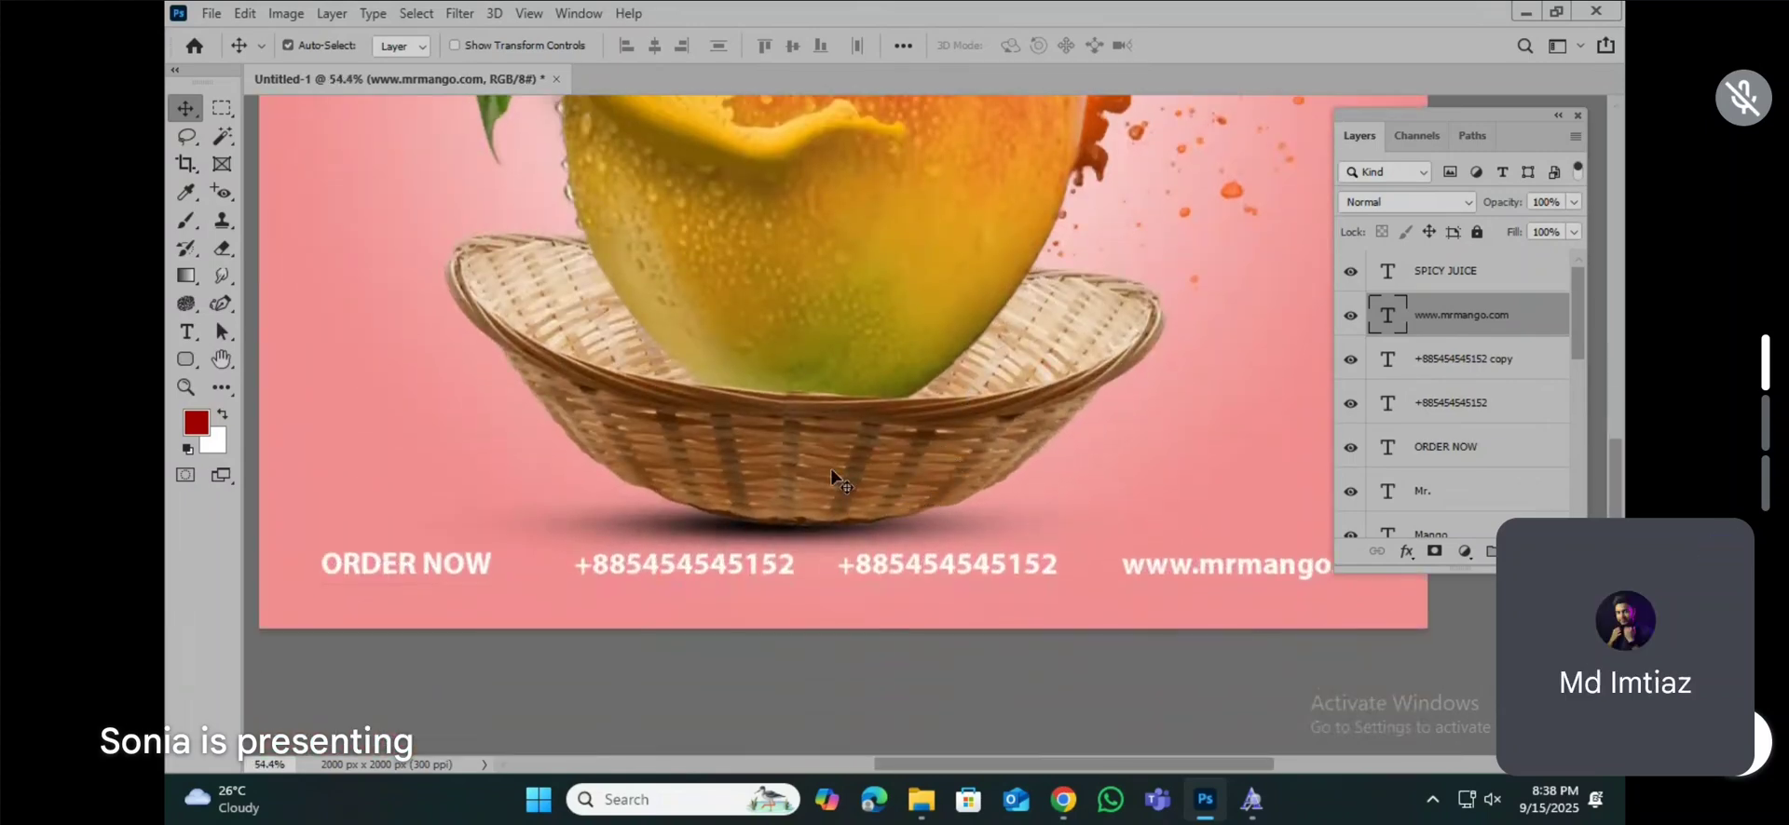
scroll(827, 479, down, 4)
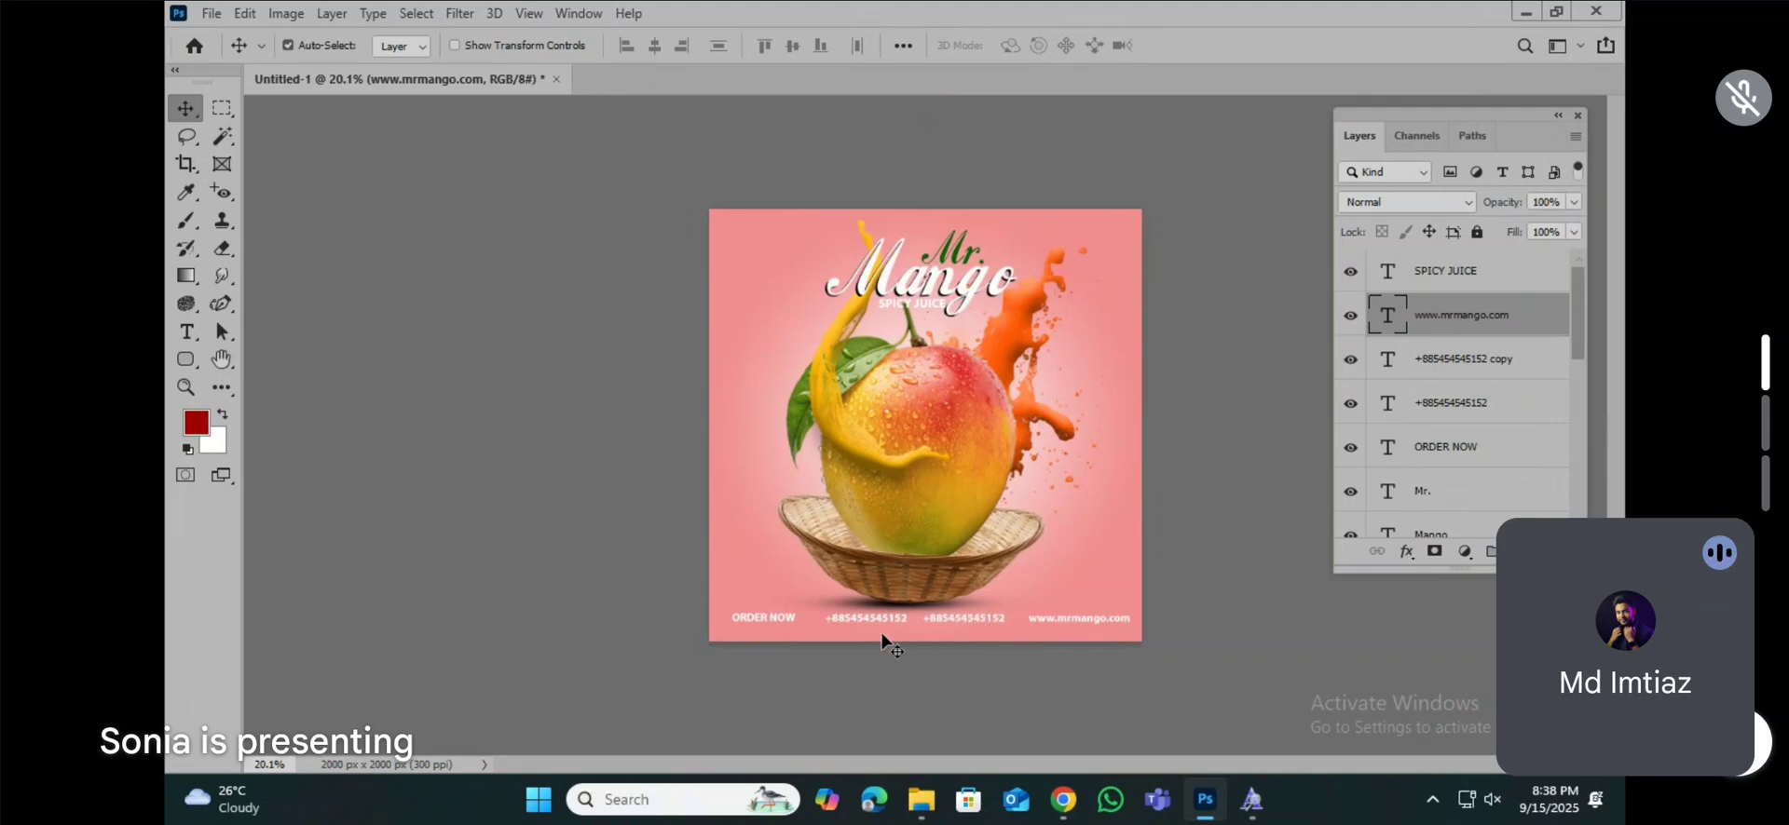
click(187, 332)
scroll(883, 647, up, 5)
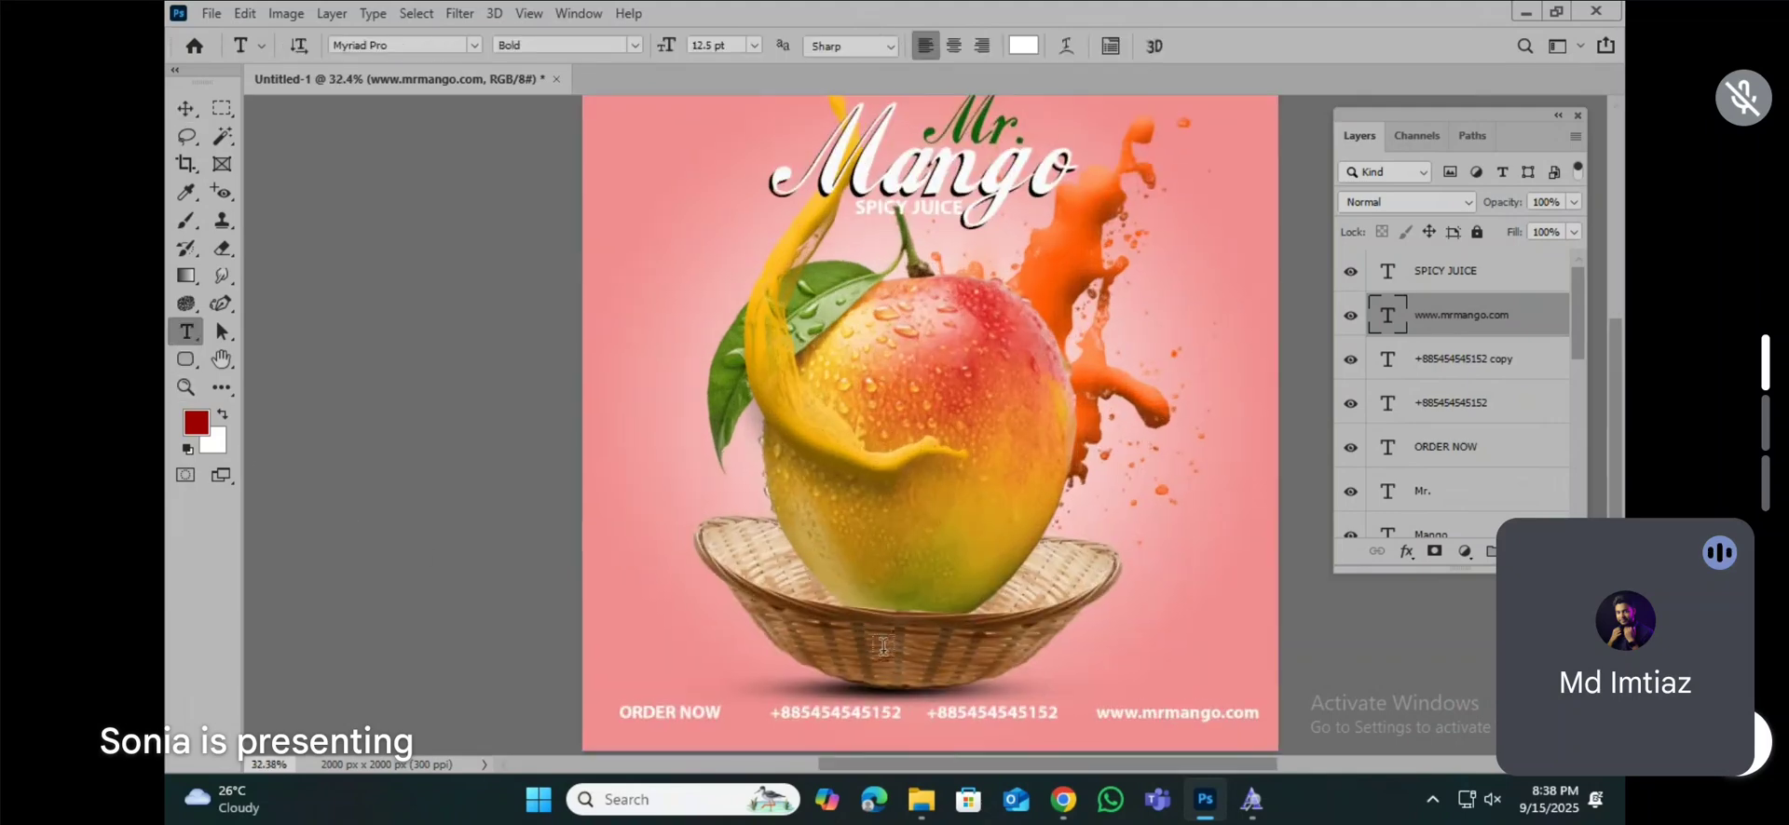
double_click(866, 712)
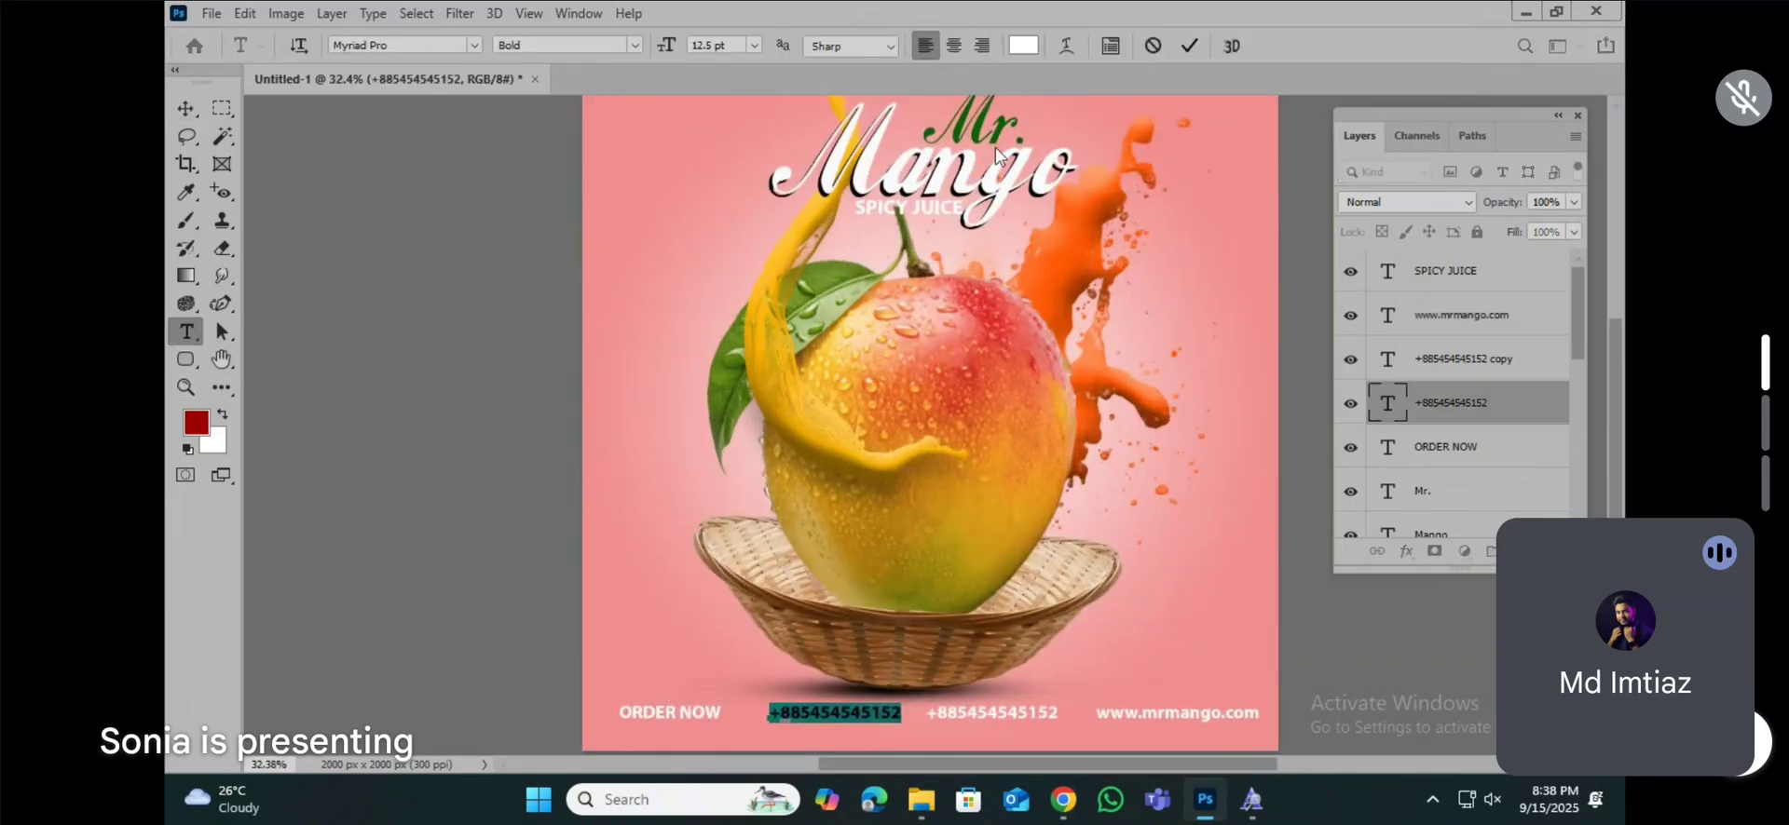
click(1023, 46)
drag(1118, 432, 1210, 432)
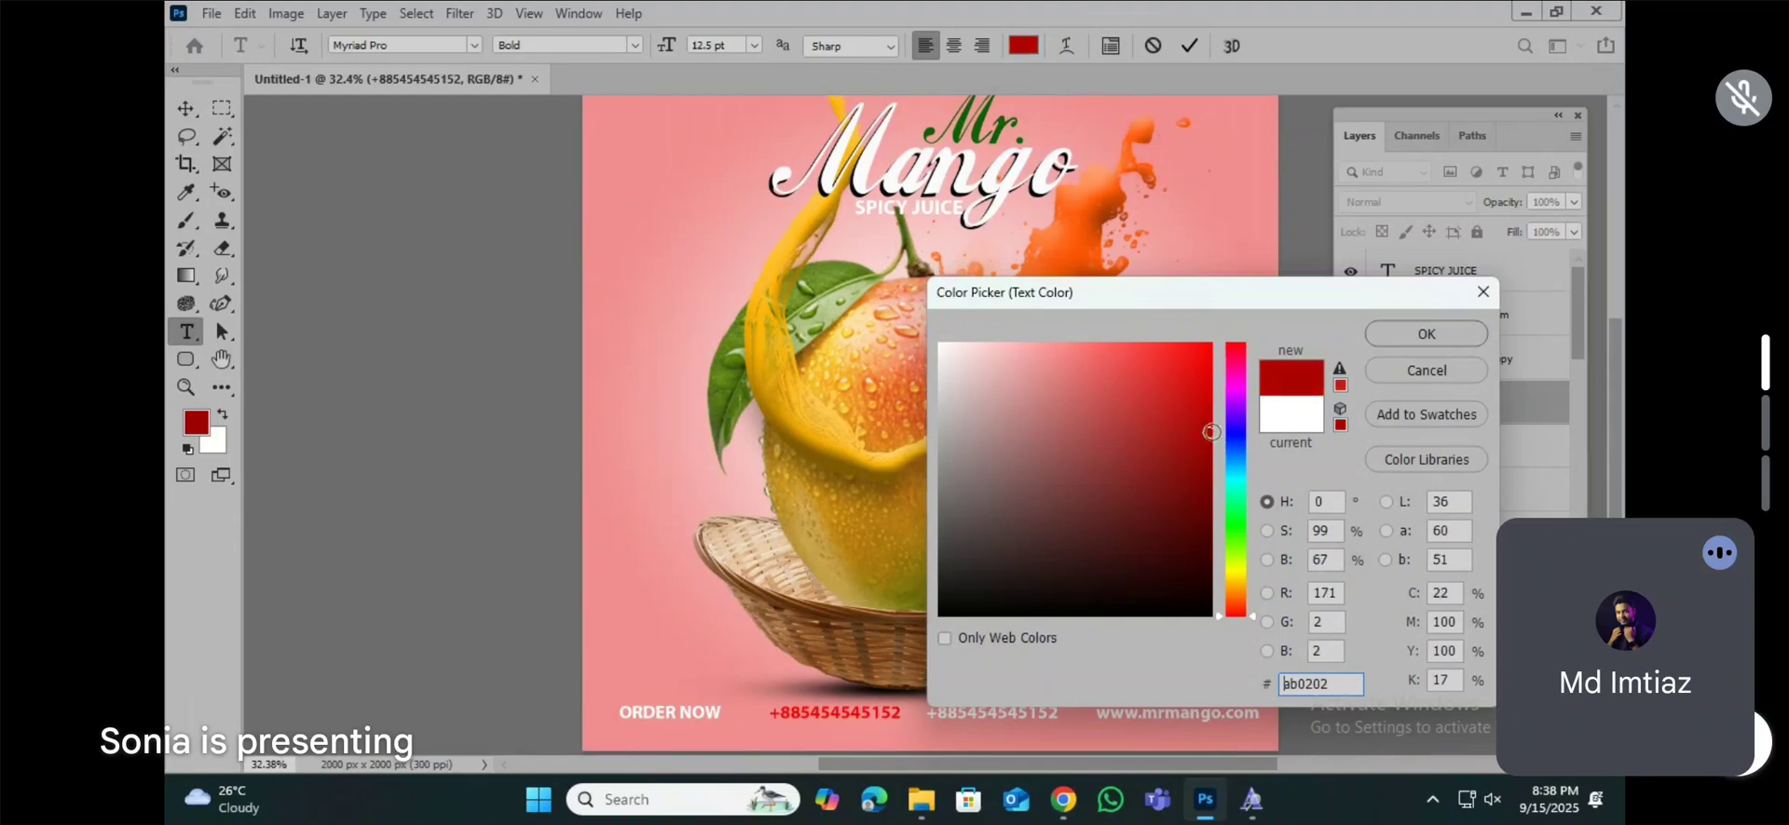
click(1413, 334)
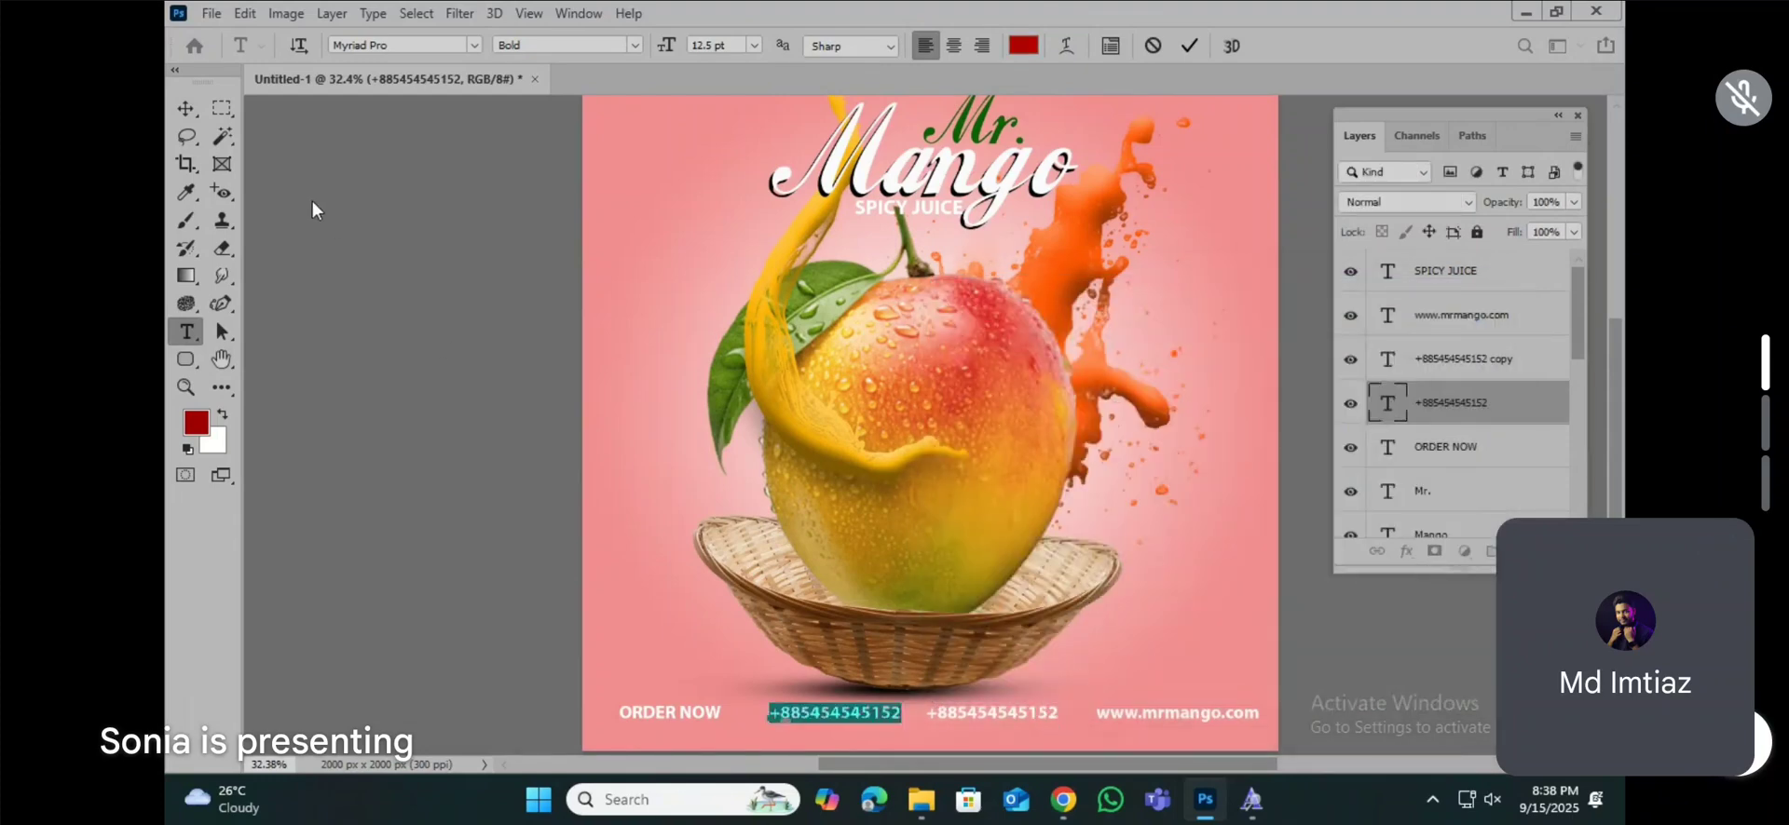
click(186, 108)
Step: Colour the second phone number, next to the web address, dark blue (#004e7a)
click(187, 331)
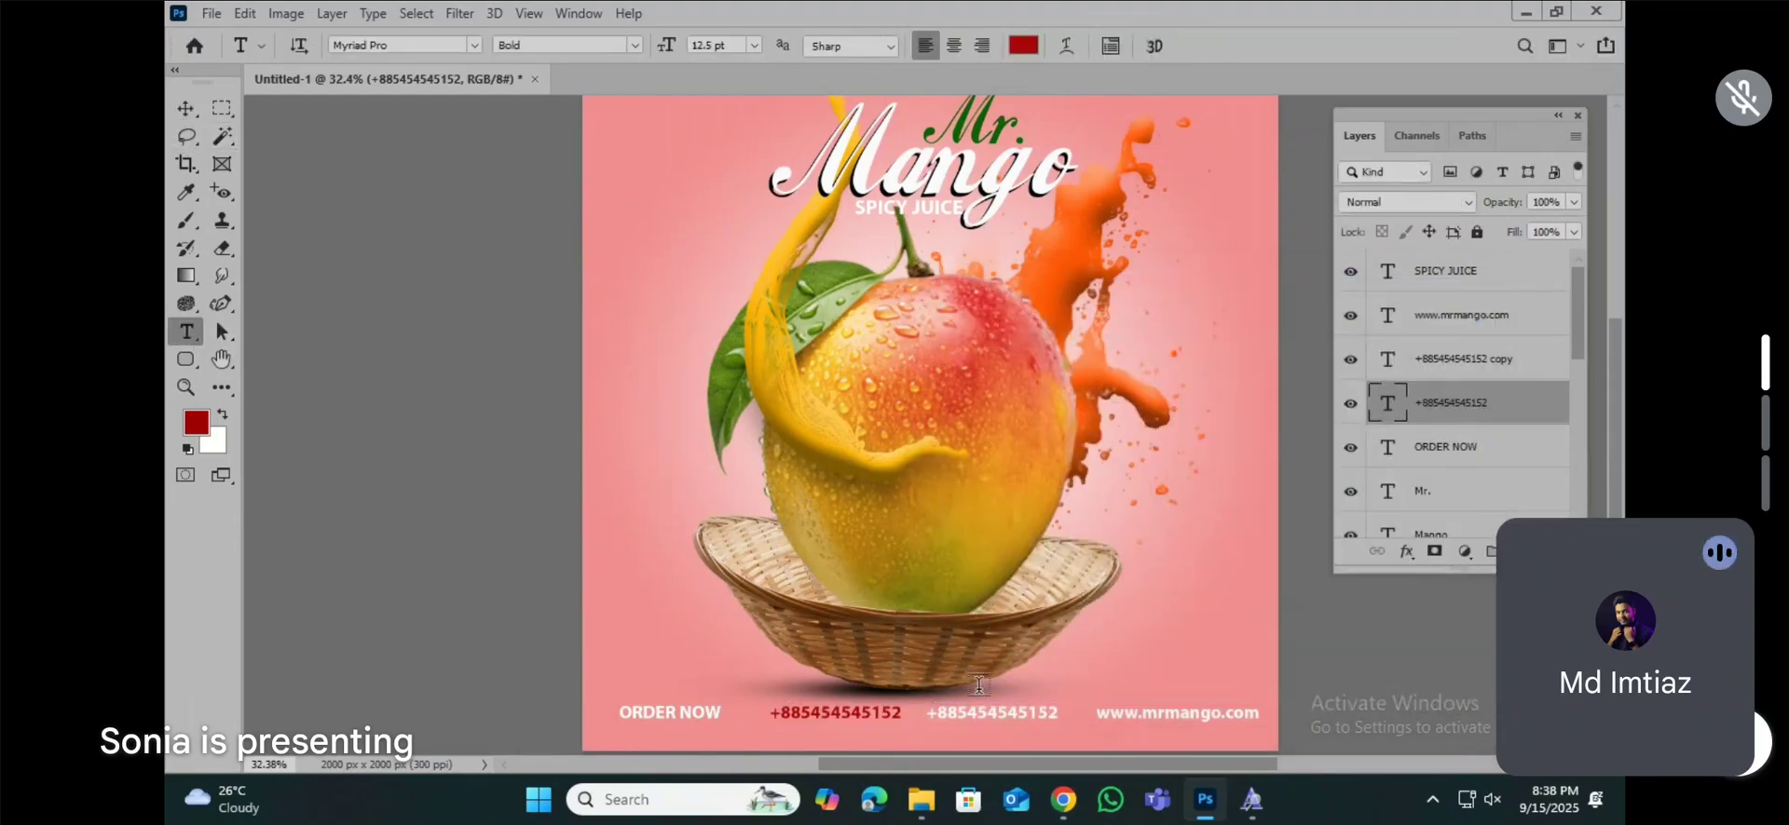
click(992, 713)
key(ctrl+a)
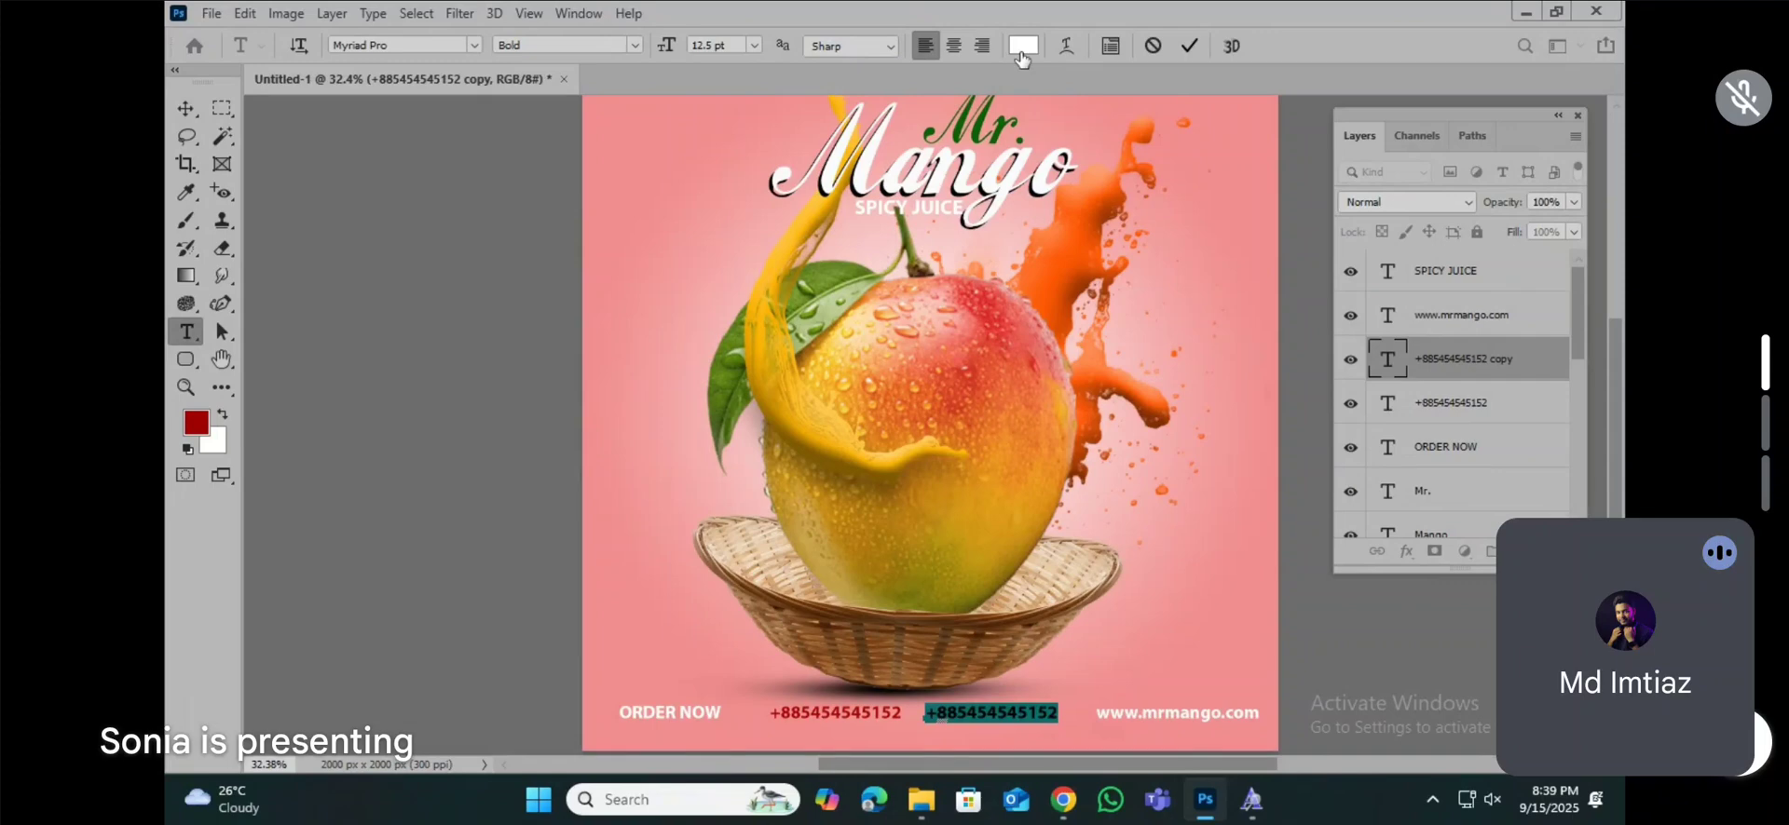
click(1022, 45)
text(00a2ff)
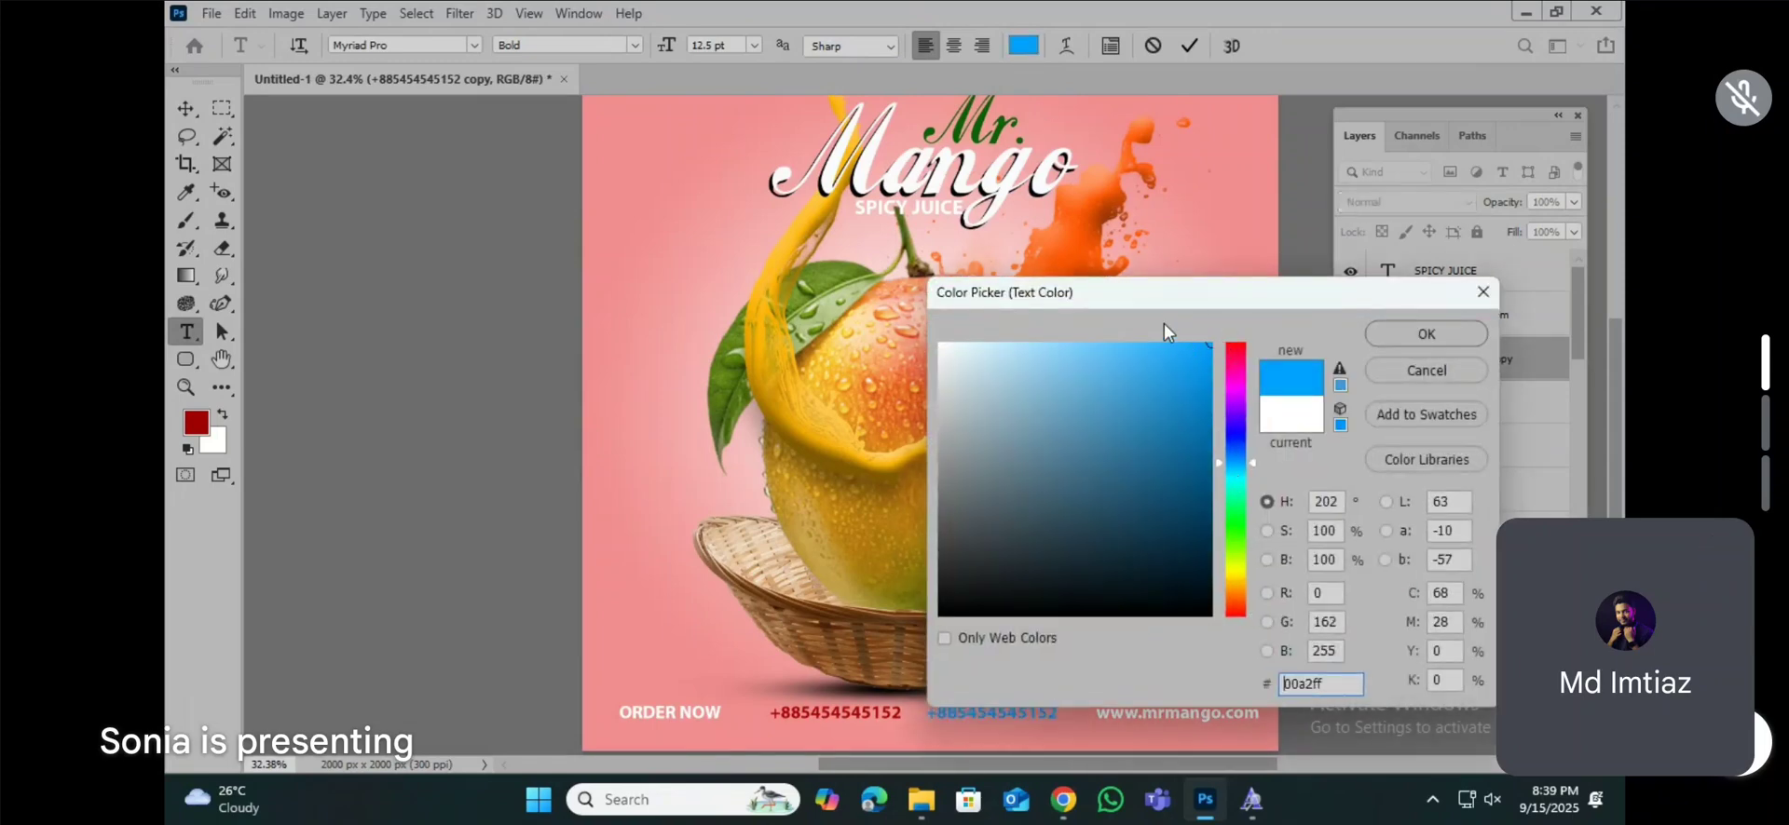
drag(1162, 292, 1220, 182)
click(1267, 375)
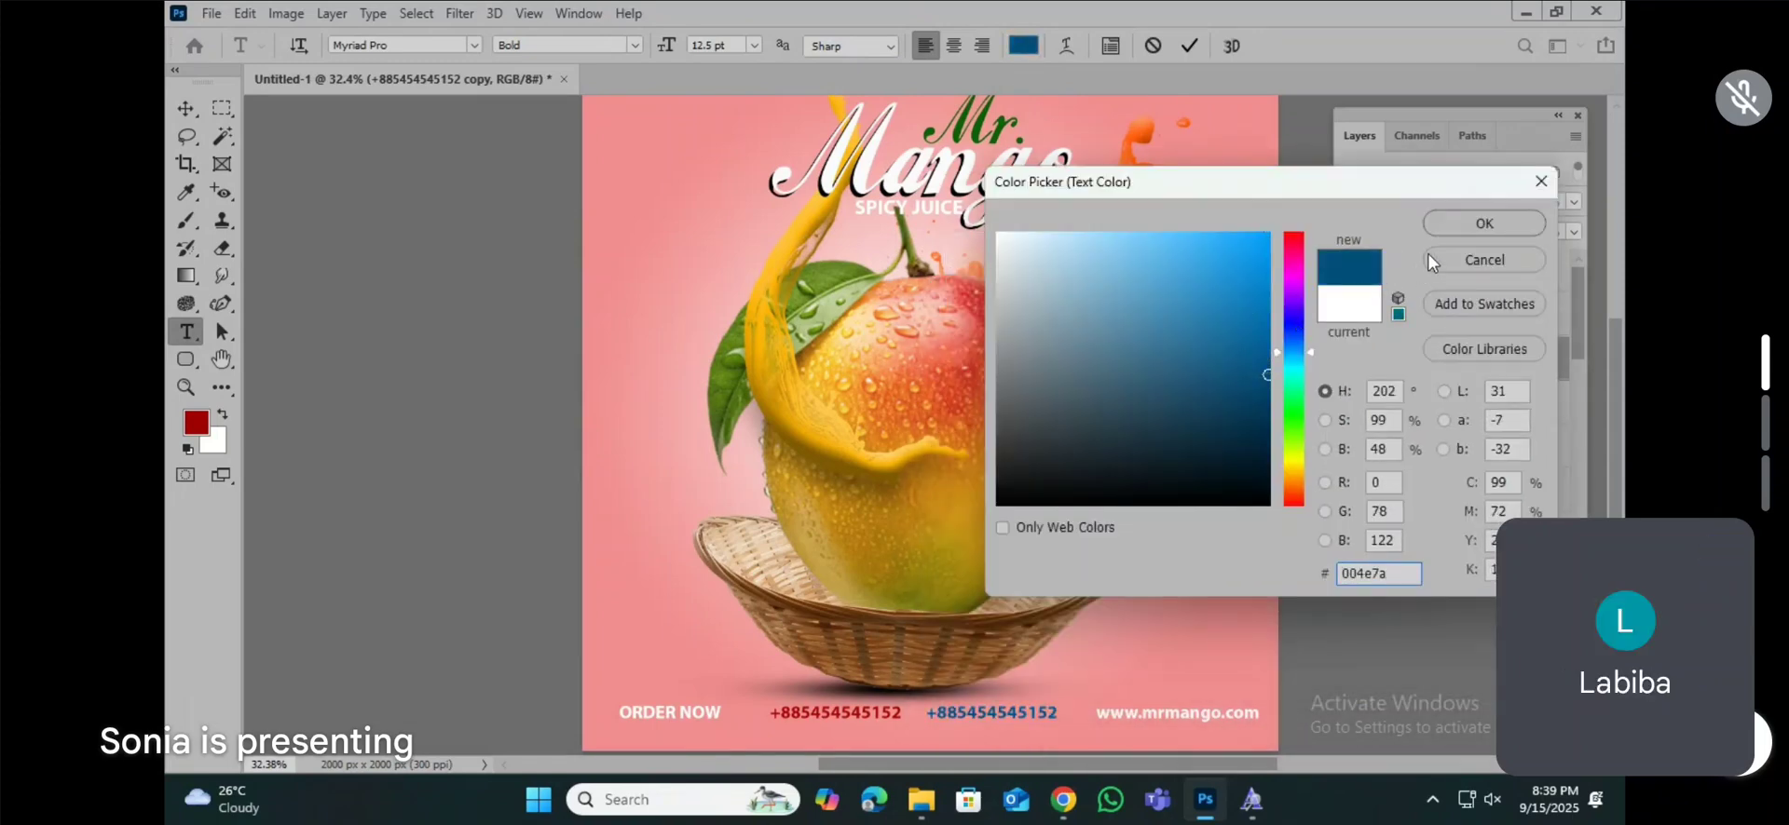
click(1484, 223)
click(186, 107)
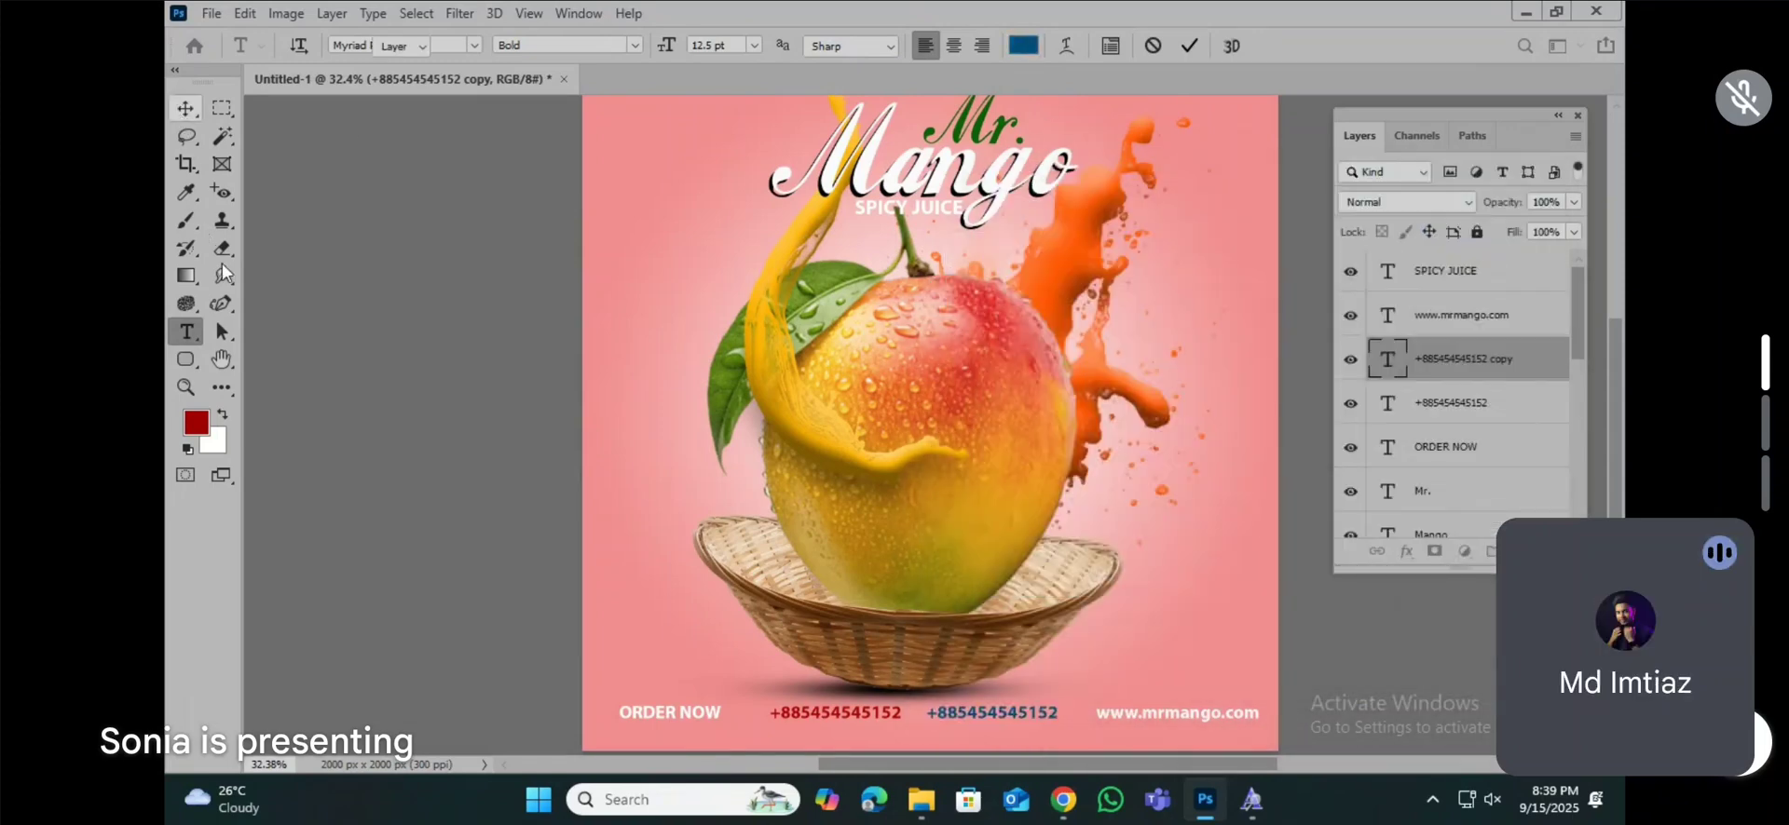
click(196, 339)
triple_click(1159, 713)
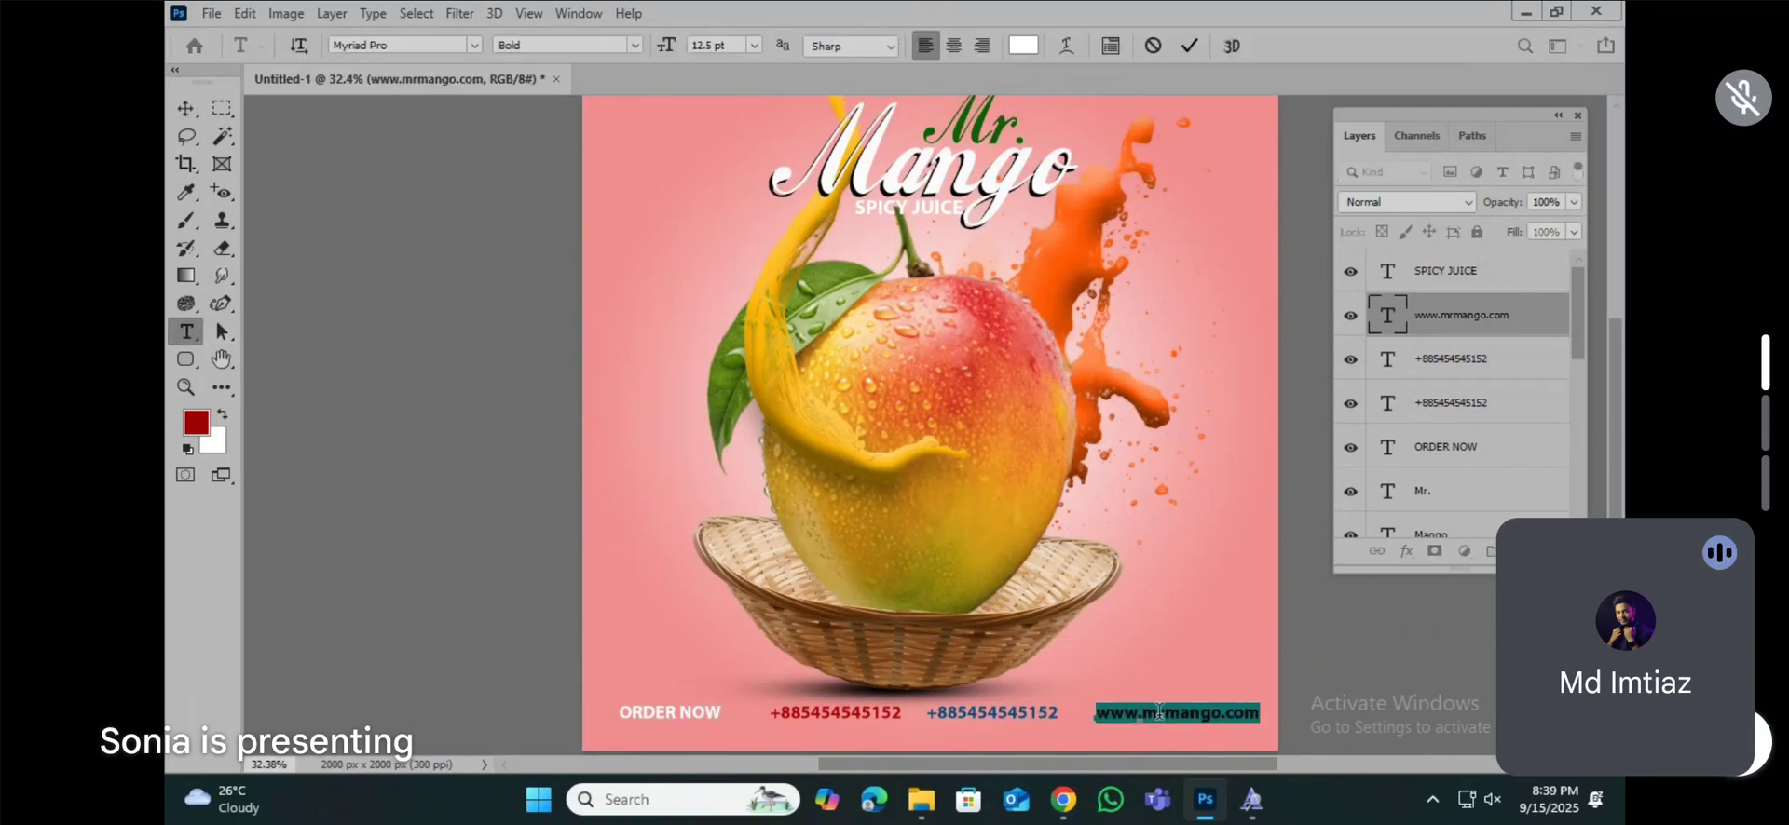
click(1023, 44)
click(1267, 504)
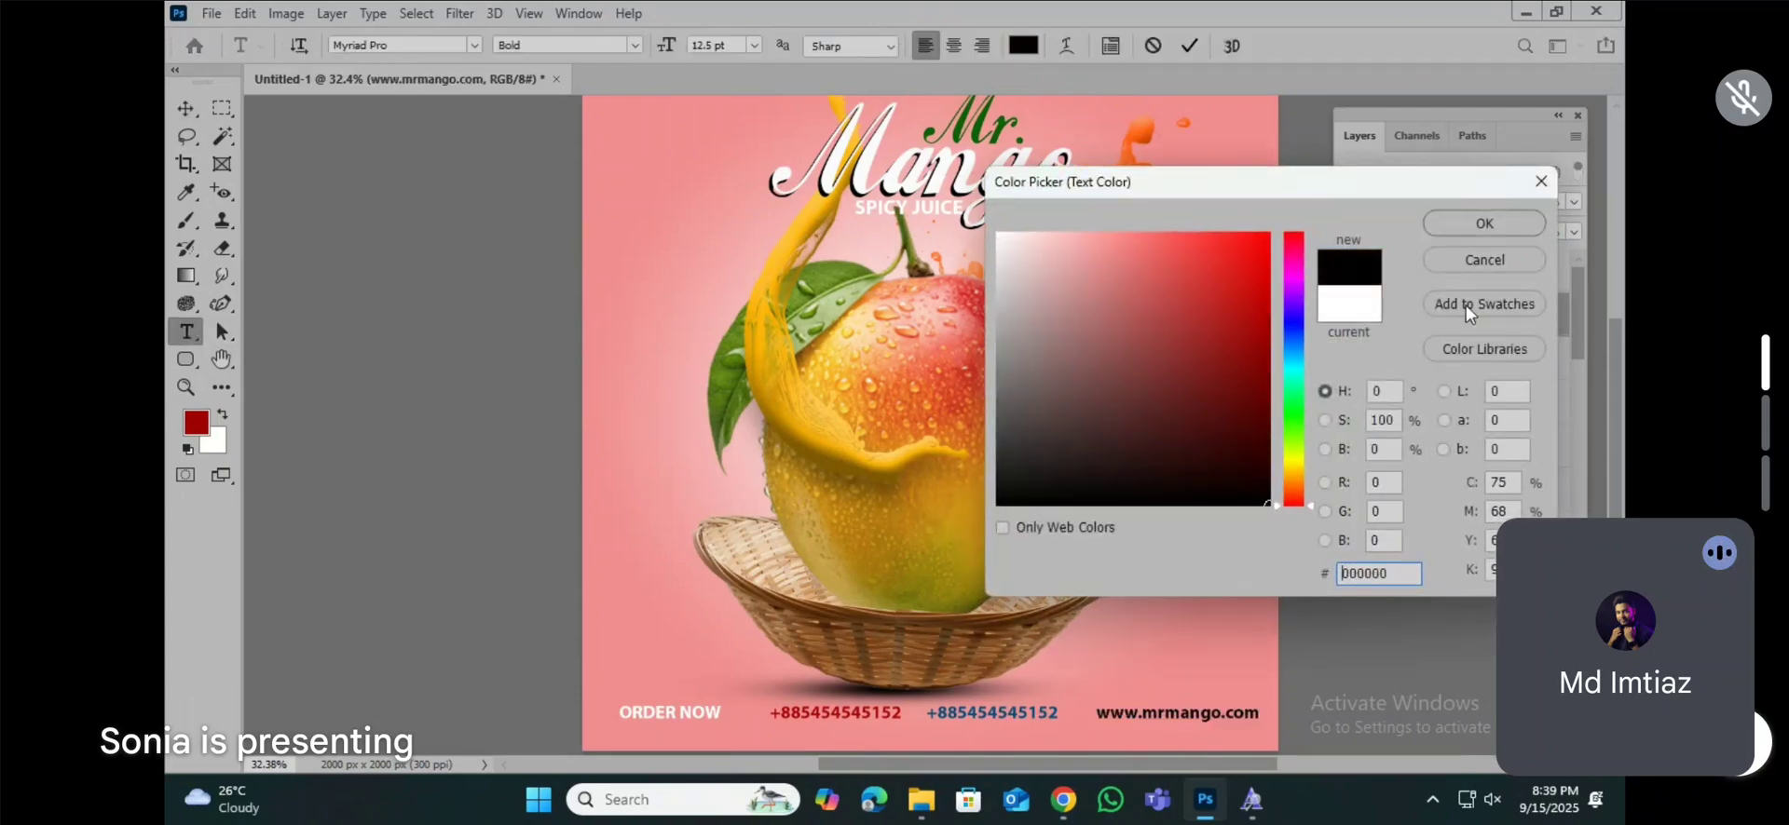
click(1484, 224)
click(185, 107)
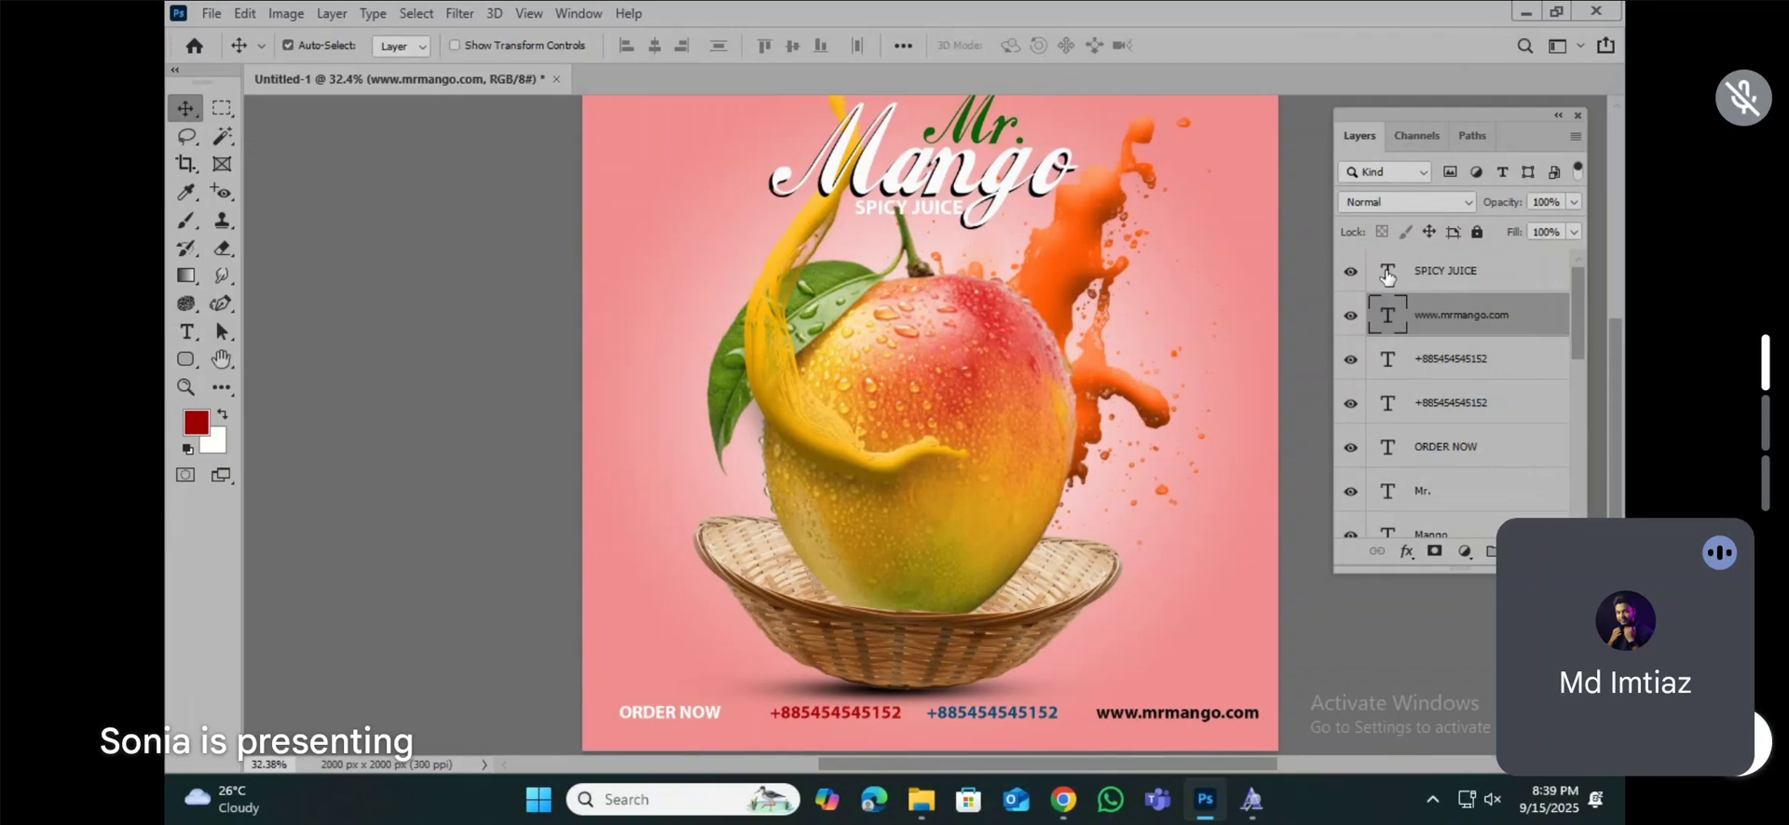
scroll(1159, 438, down, 1)
scroll(1159, 438, down, 2)
scroll(1008, 477, down, 8)
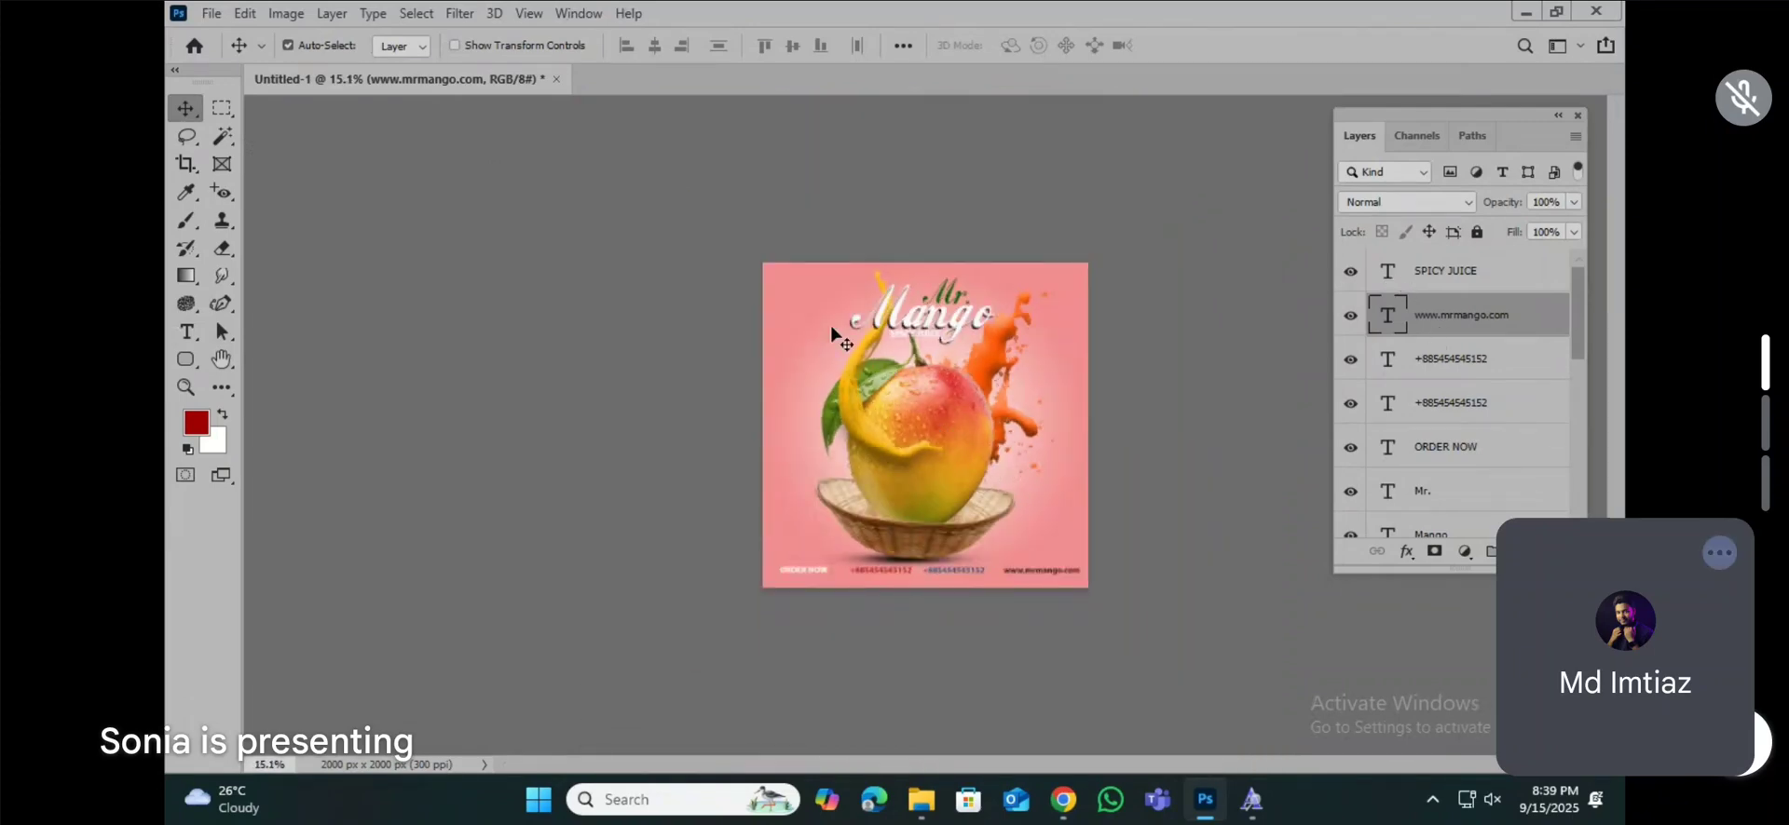
scroll(988, 424, up, 5)
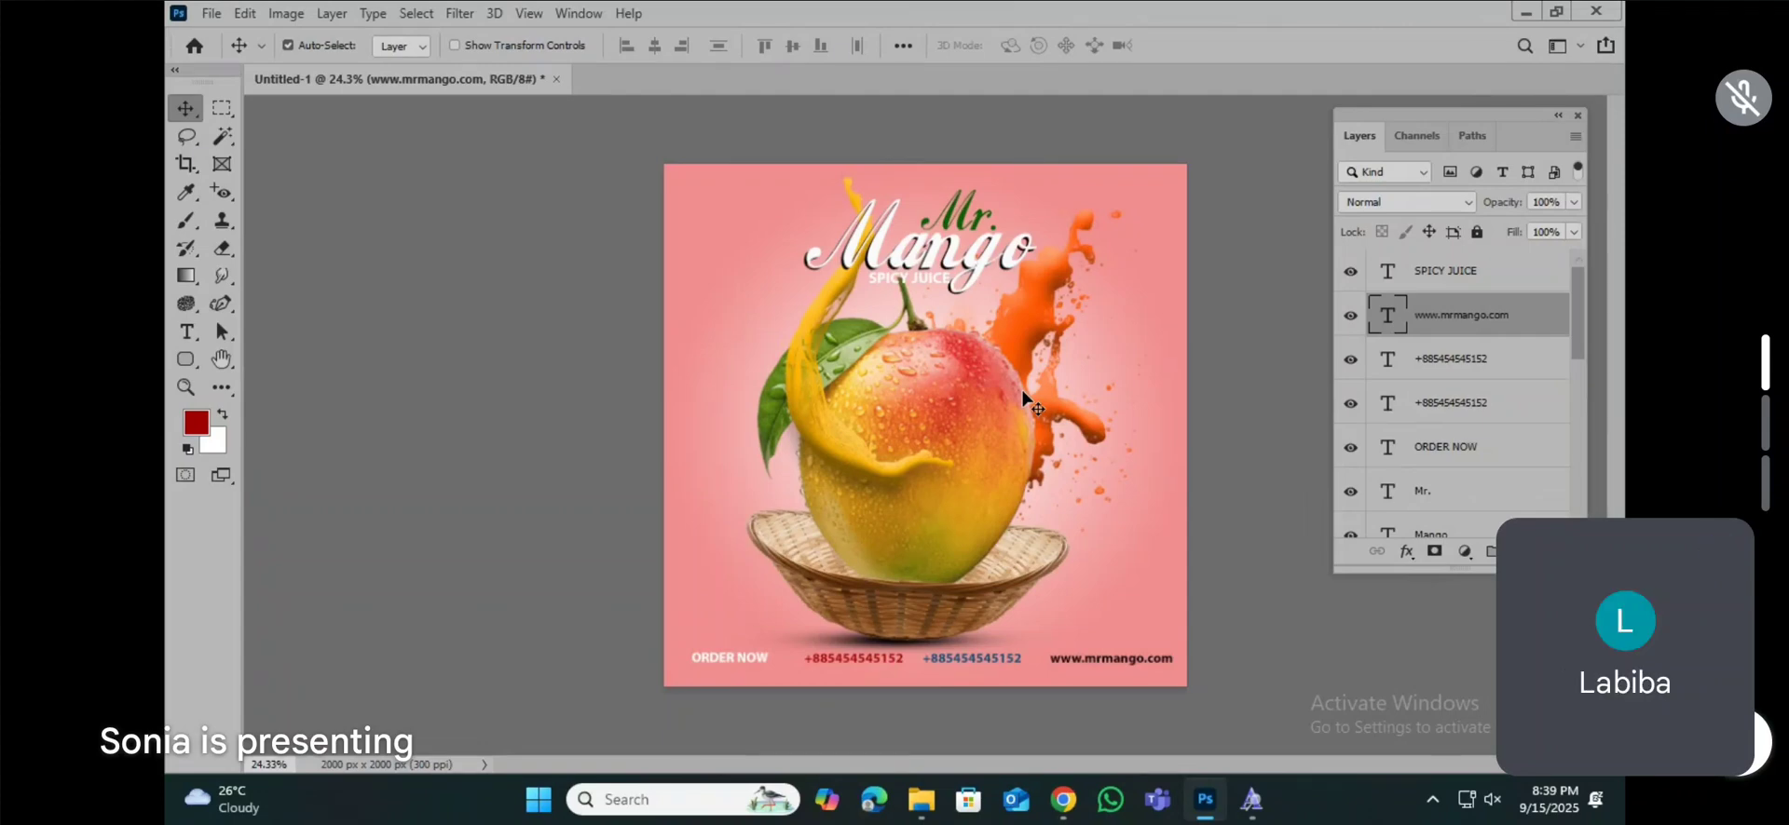
Step: Switch to Screen Recorder, start saving the recording to the Desktop, and name the file "social media design for mango"
click(1572, 764)
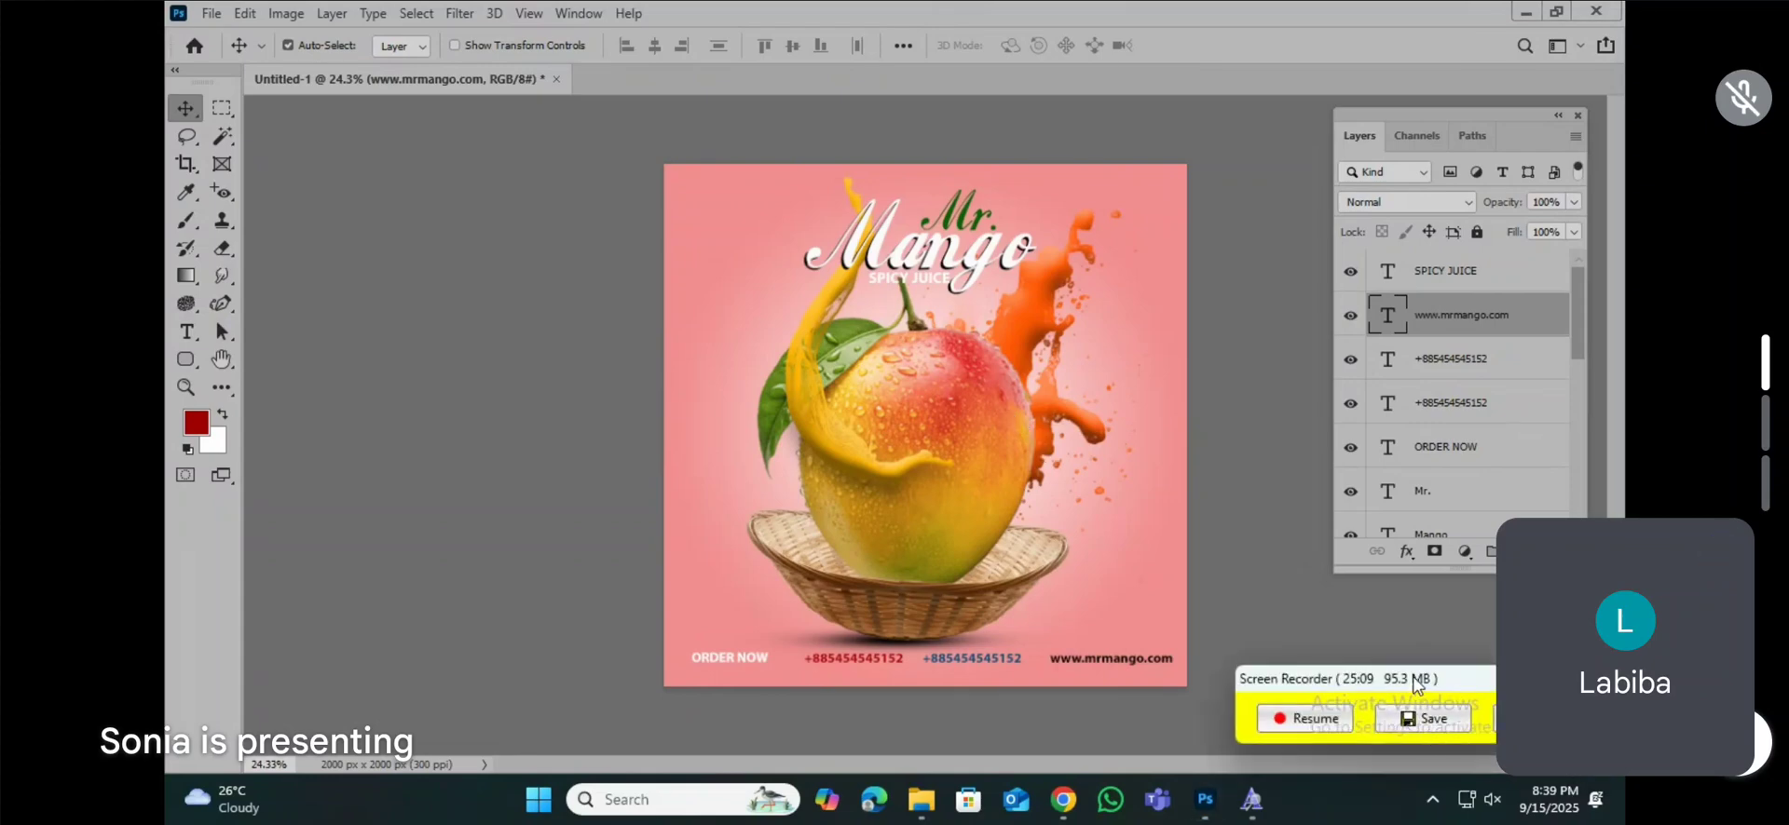
drag(1414, 681, 1293, 636)
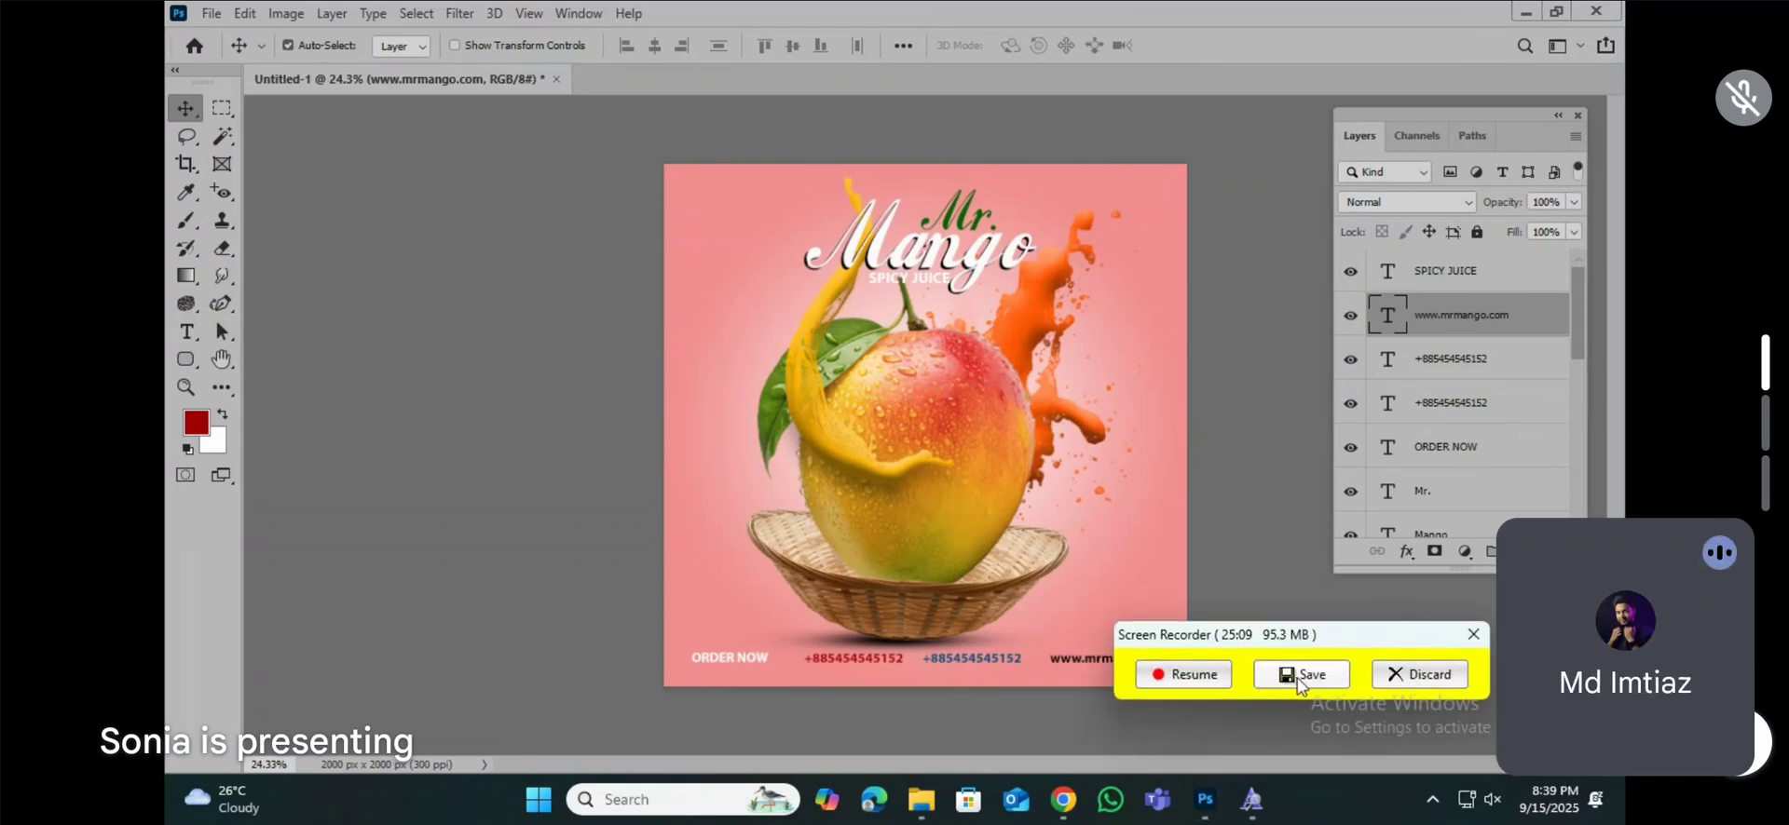
click(1300, 676)
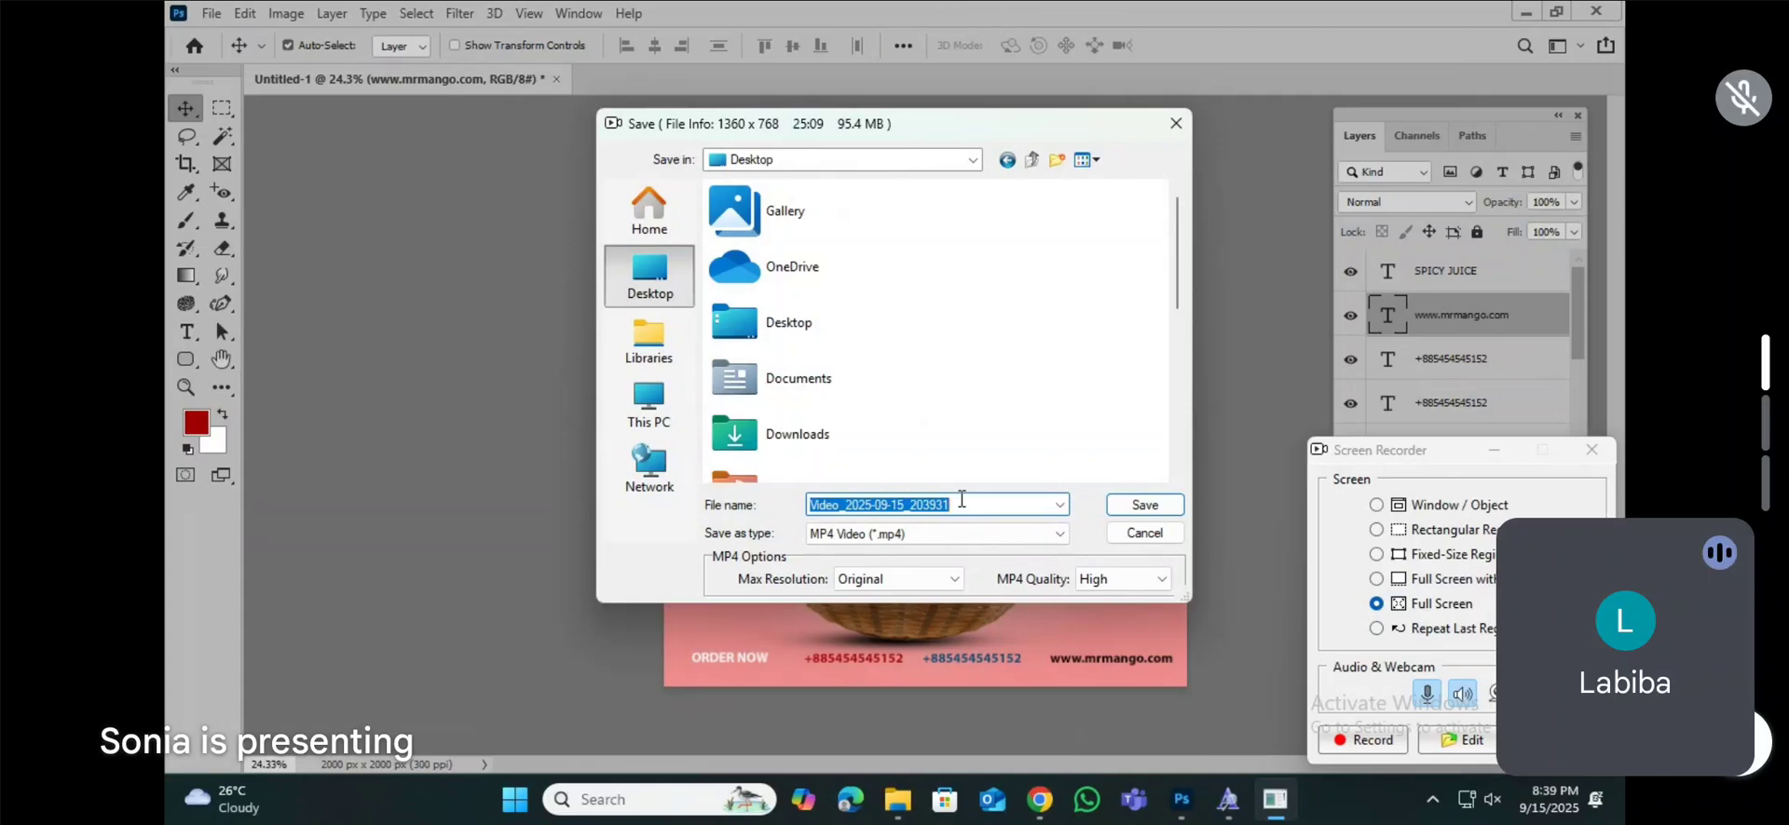
text(social)
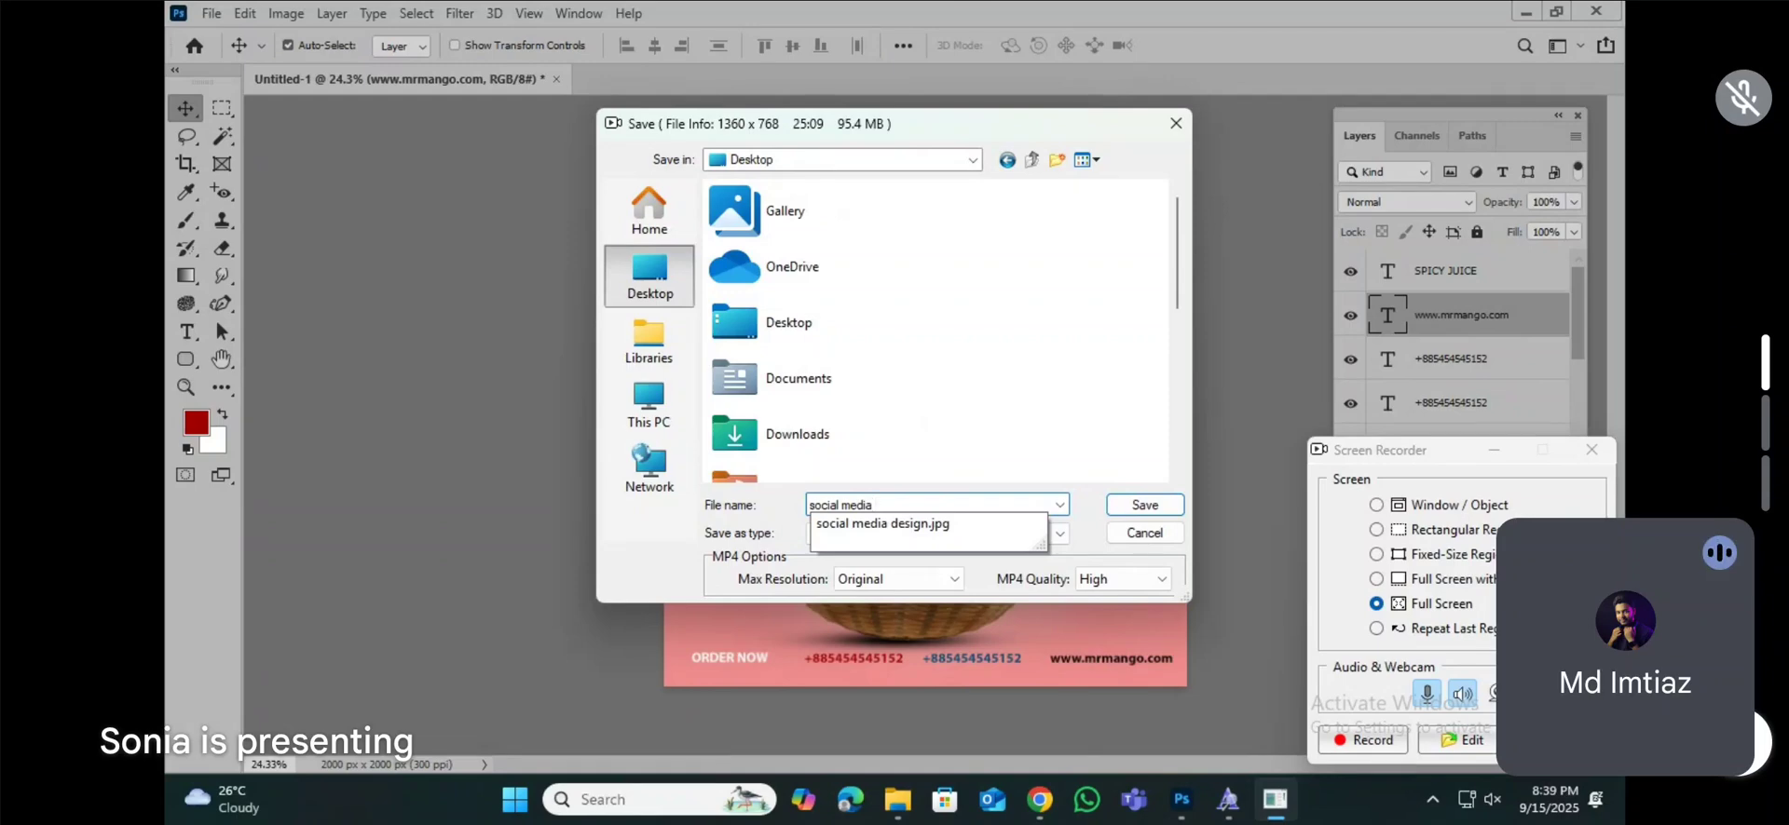
text(media design for mang)
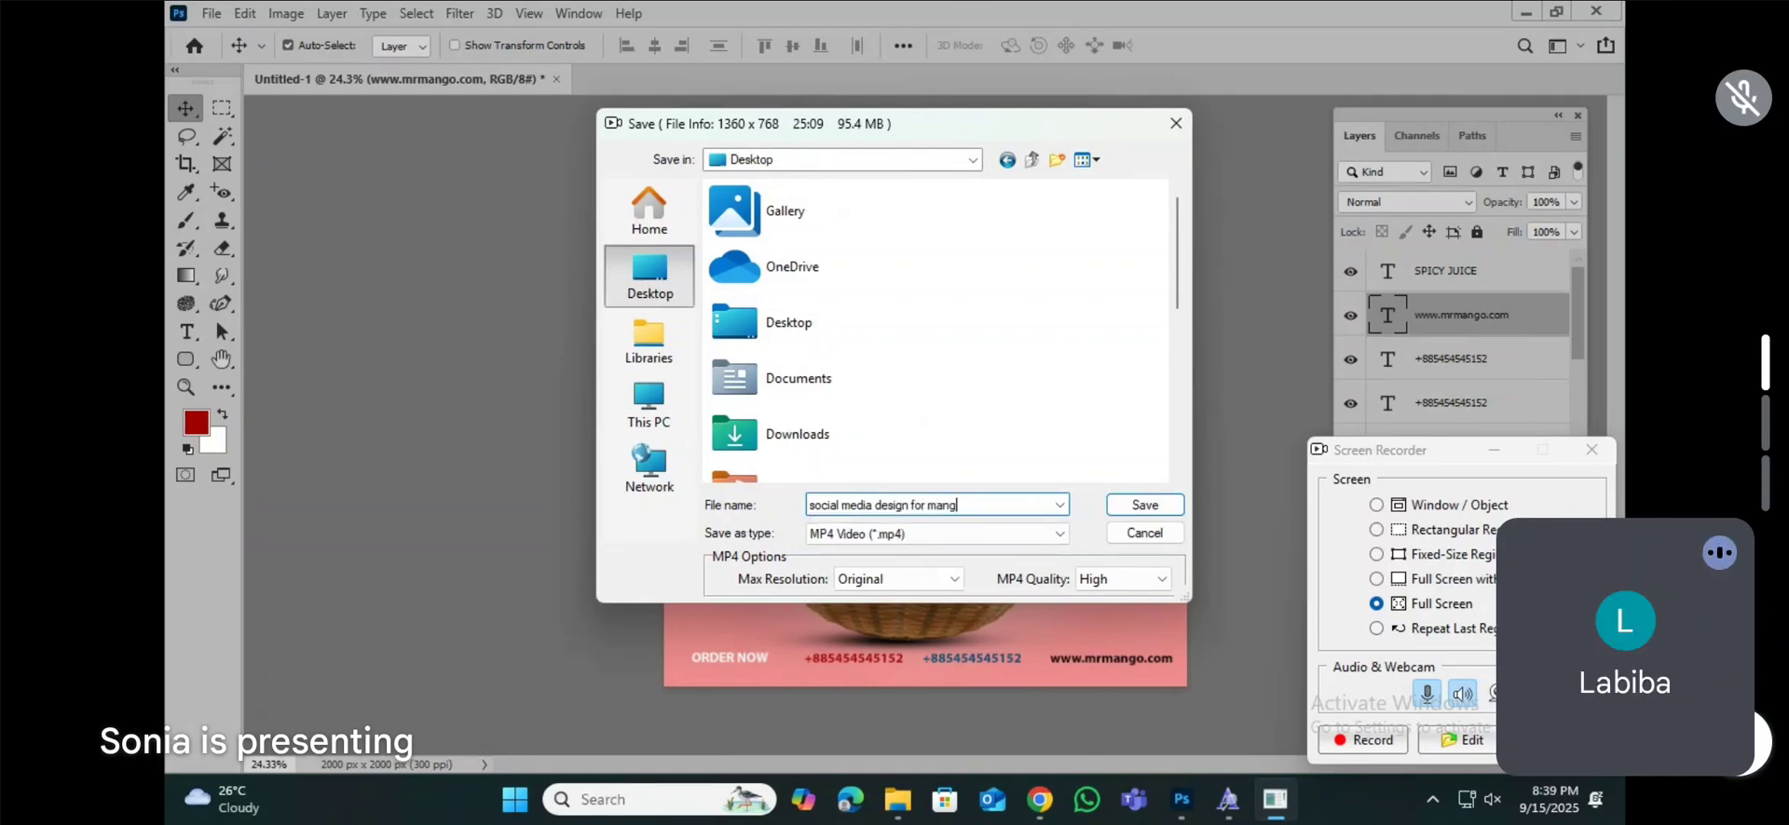
text(o)
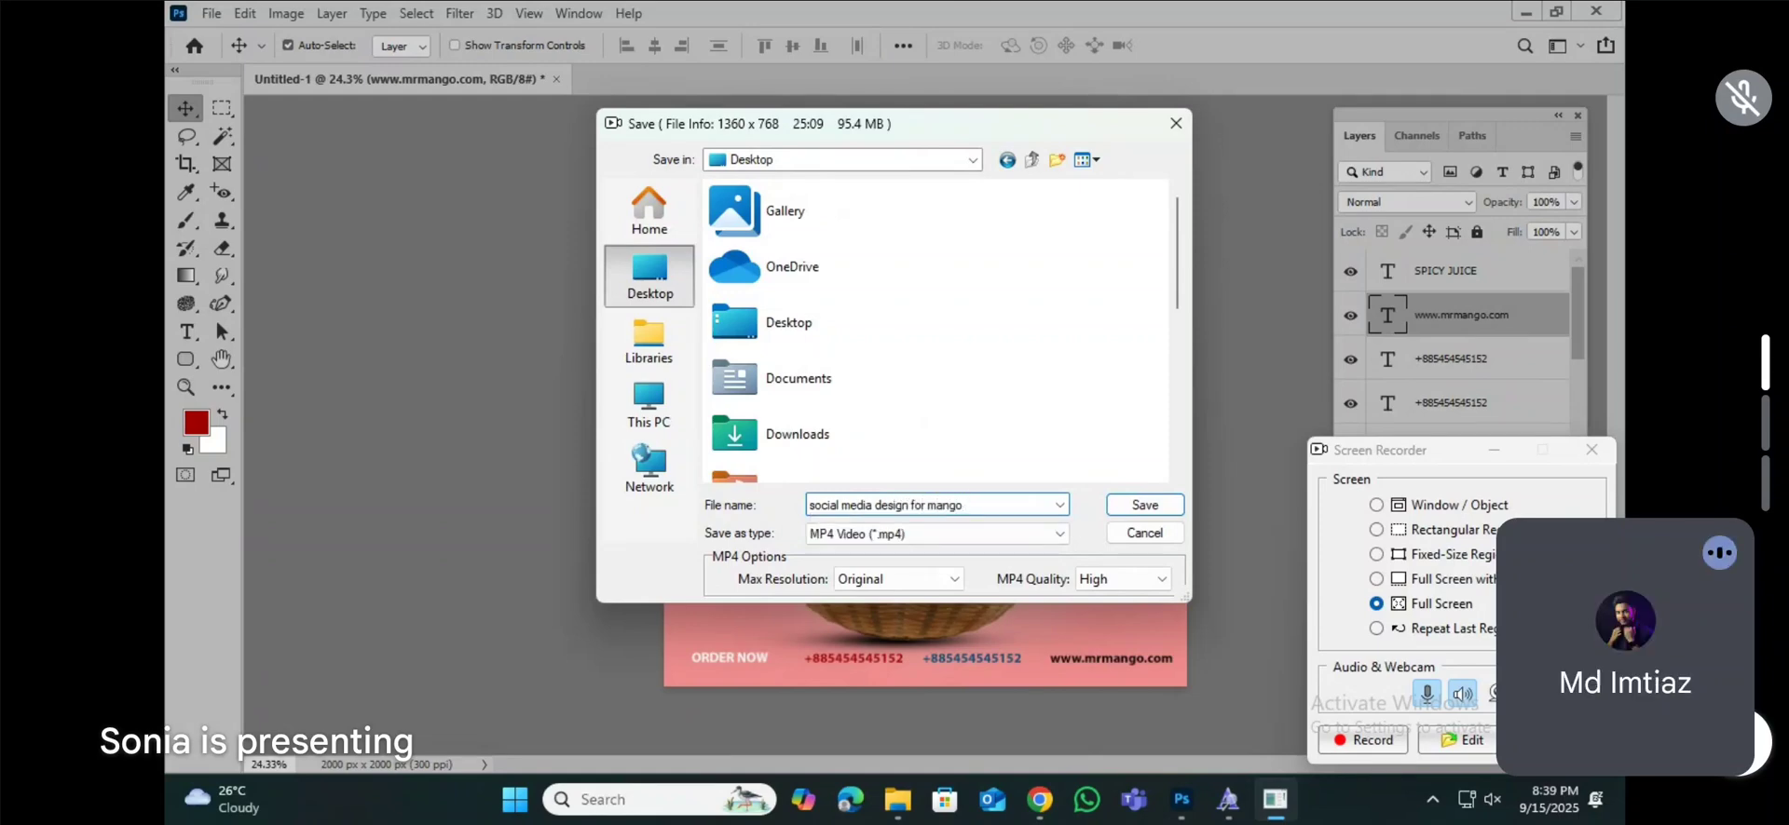
Step: Choose MP4 Video (*.mp4) as the file type for the saved recording
click(1011, 535)
click(871, 558)
click(932, 533)
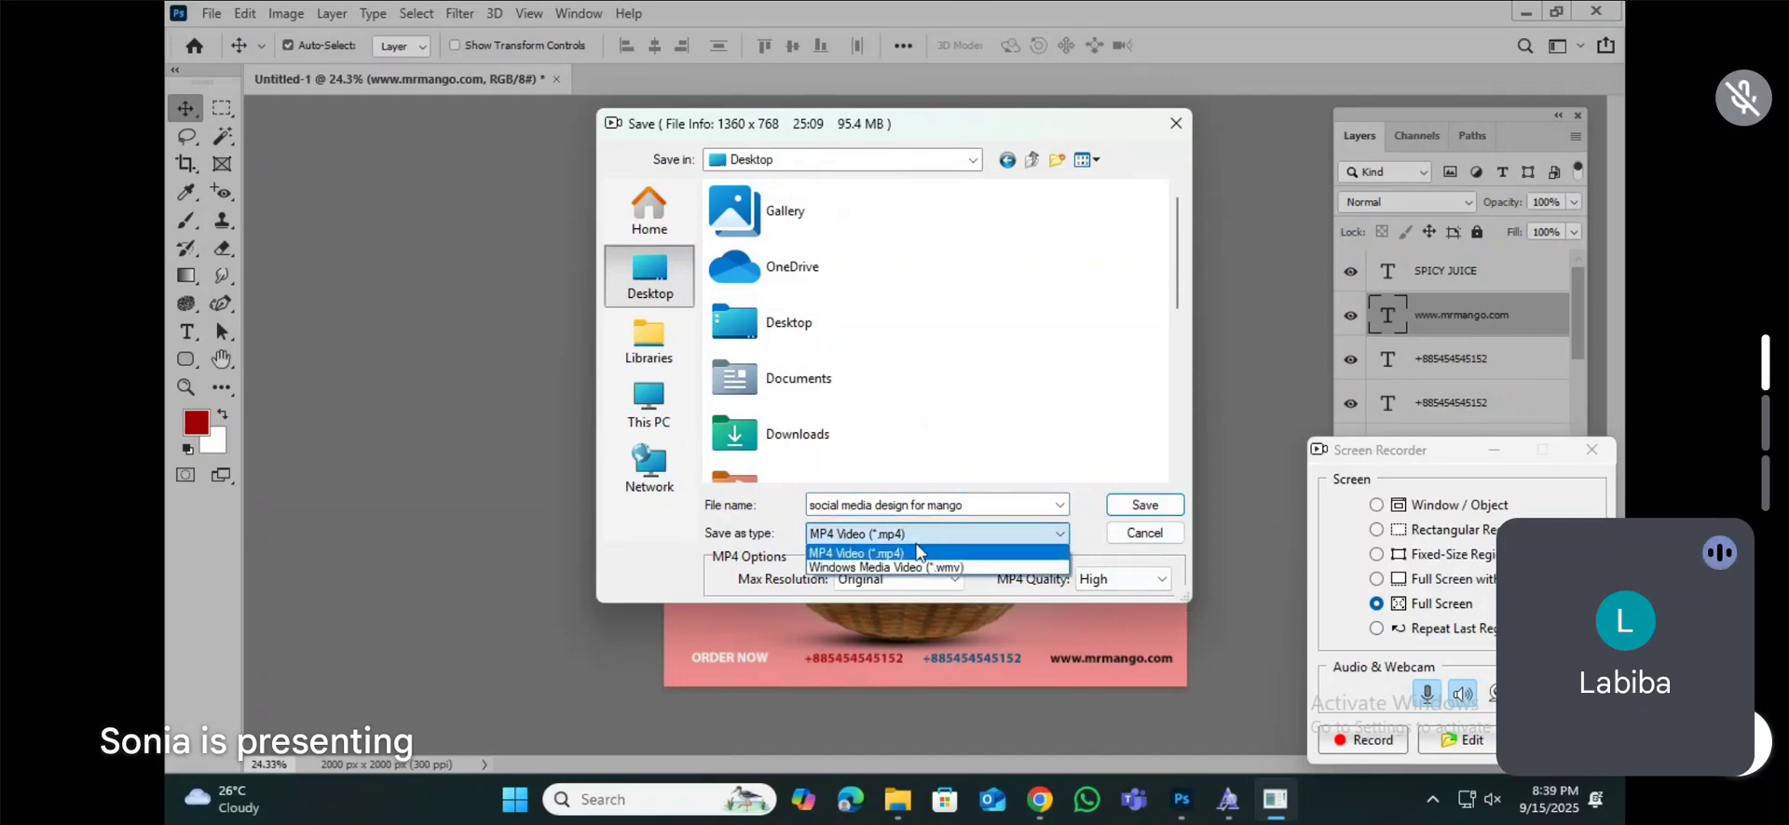